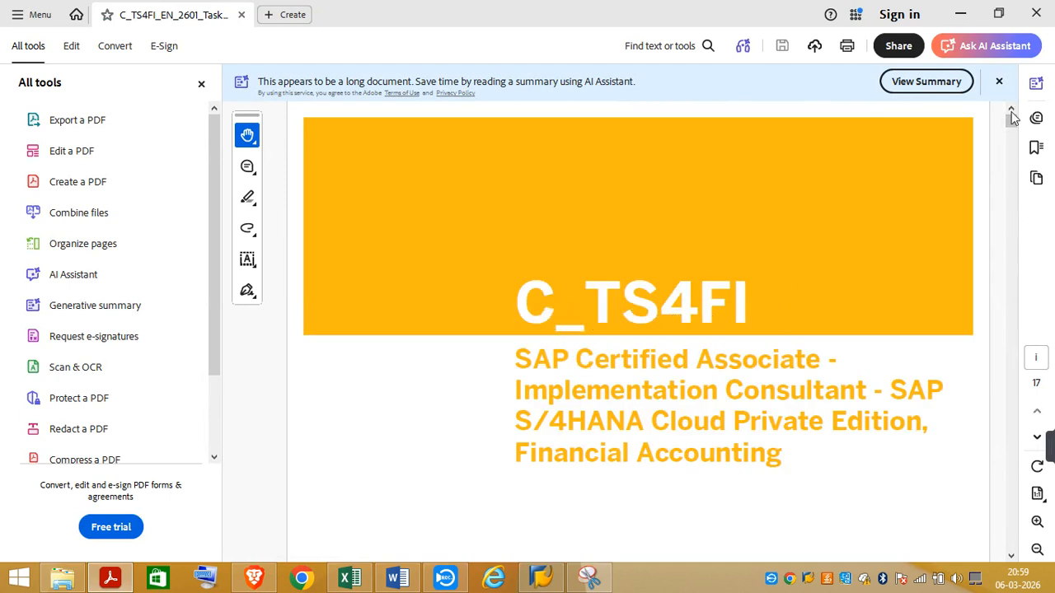
Step: Read the Unit 1 Task 3 instructions, Create a new Document Type, in the C_TS4FI task PDF
left_click_drag(1009, 118, 1018, 329)
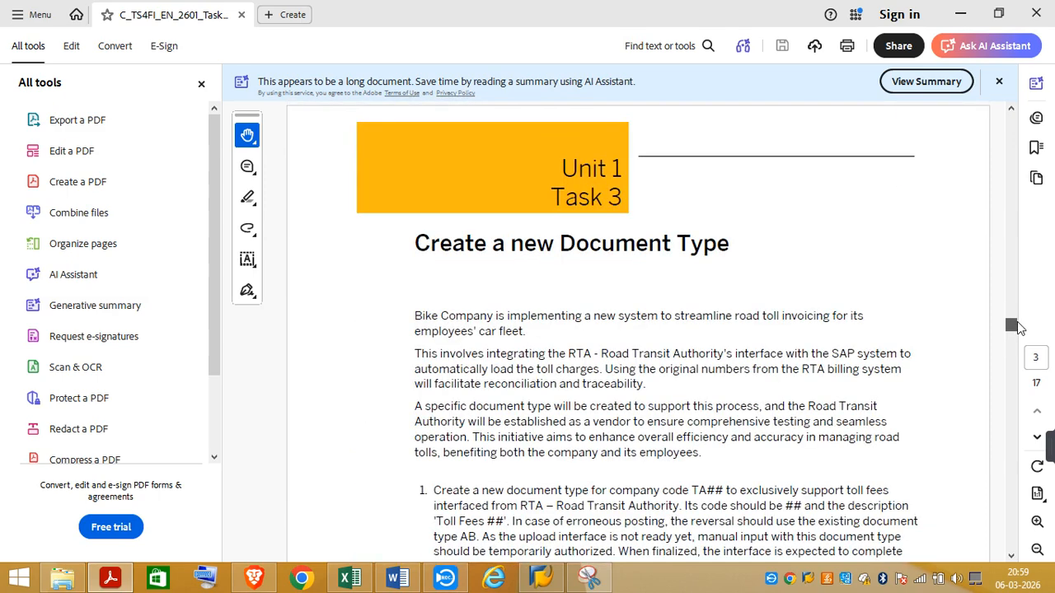
left_click(1012, 557)
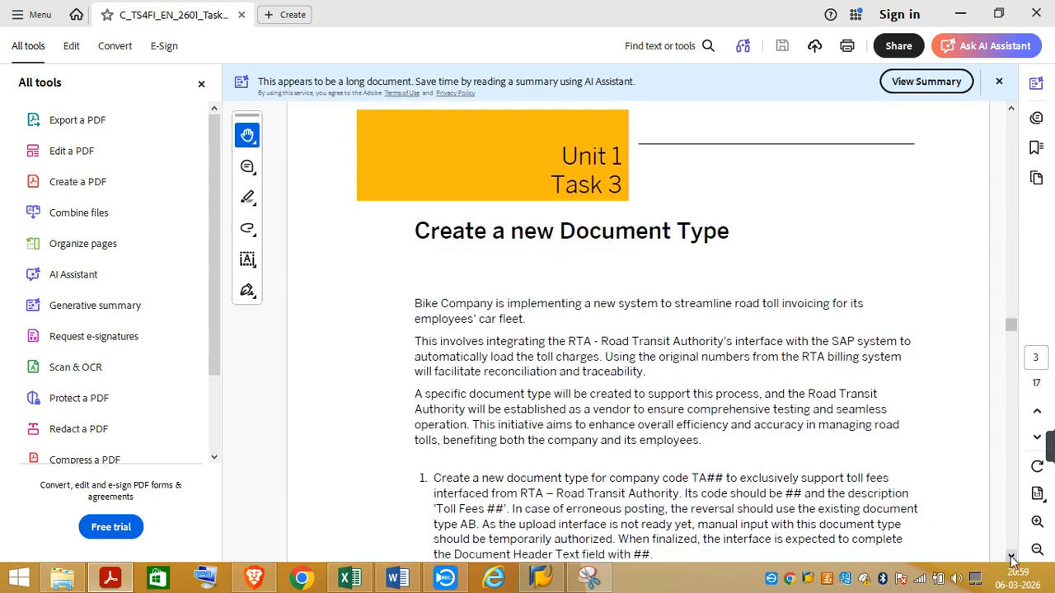
left_click_drag(1012, 557, 1010, 558)
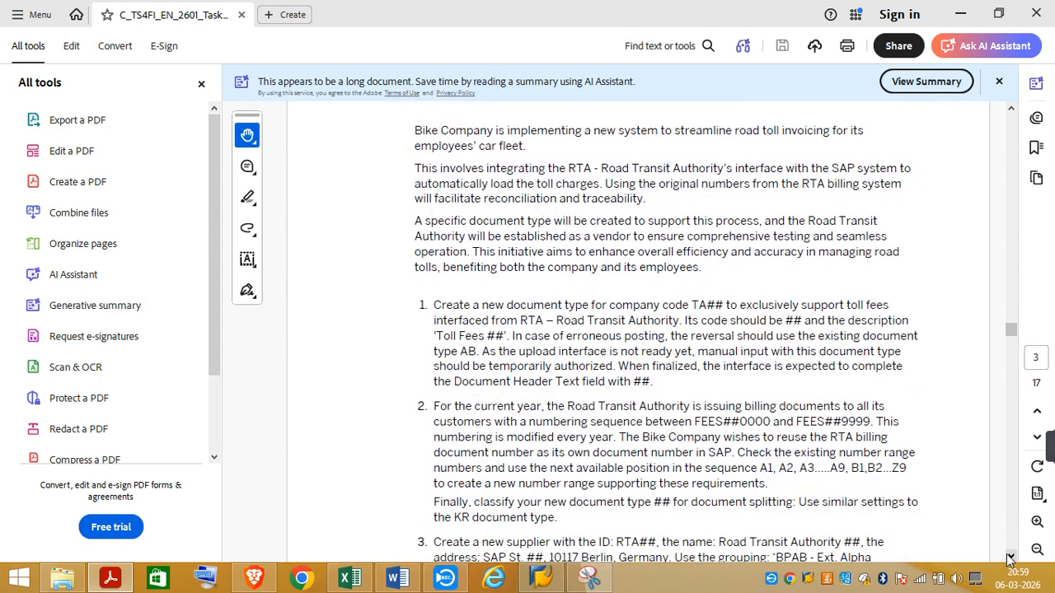
Step: Switch to the SAP Certification workbook in Excel and review the Bike Company notes on Sheet1 and the account notes on Sheet2
left_click(342, 585)
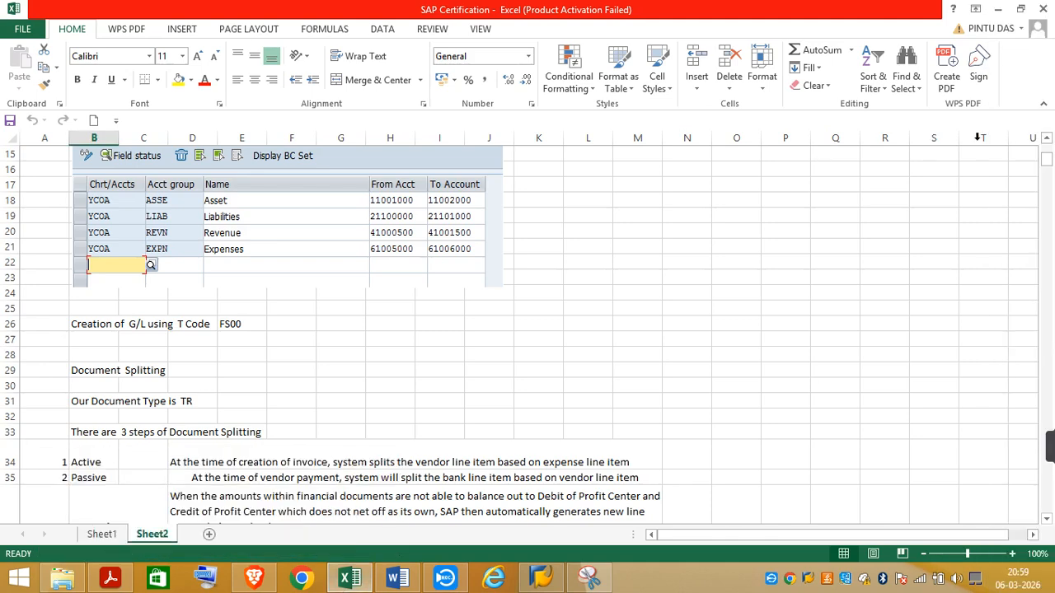
left_click_drag(1046, 160, 1045, 153)
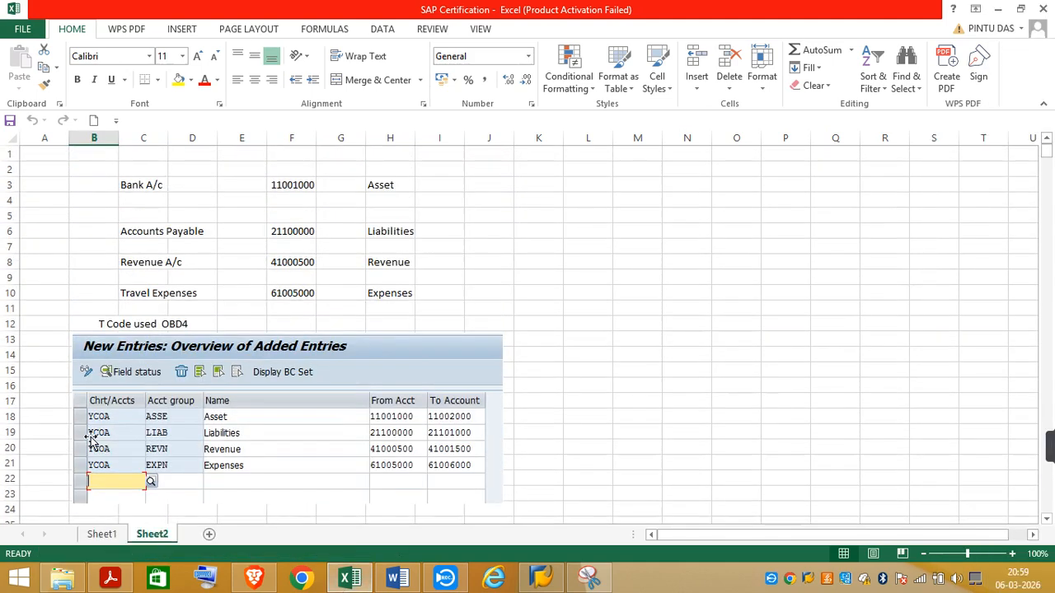
left_click(100, 536)
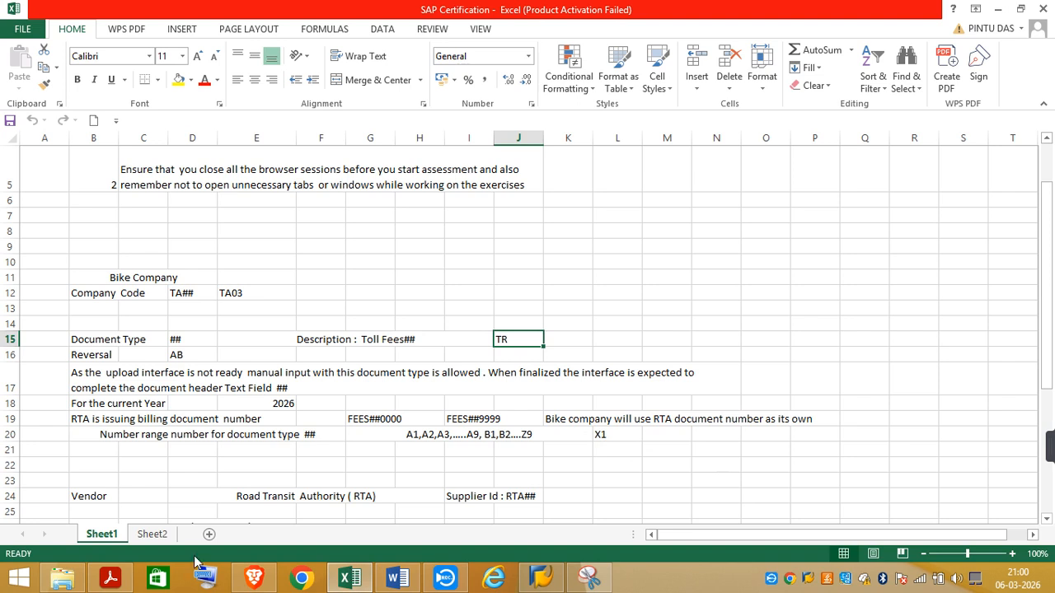
left_click(151, 534)
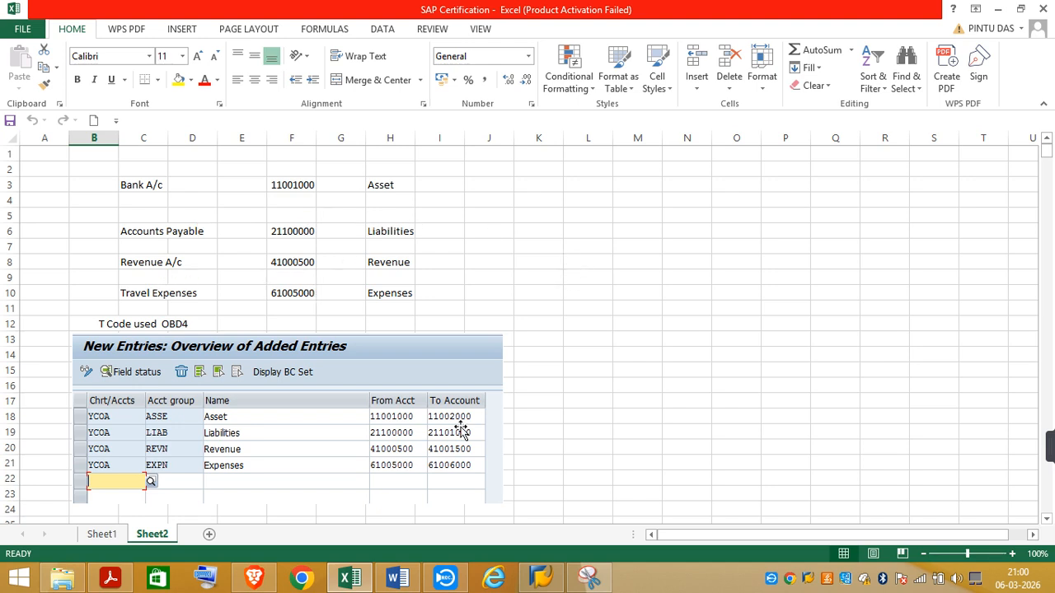
scroll(1047, 523, "down", 5)
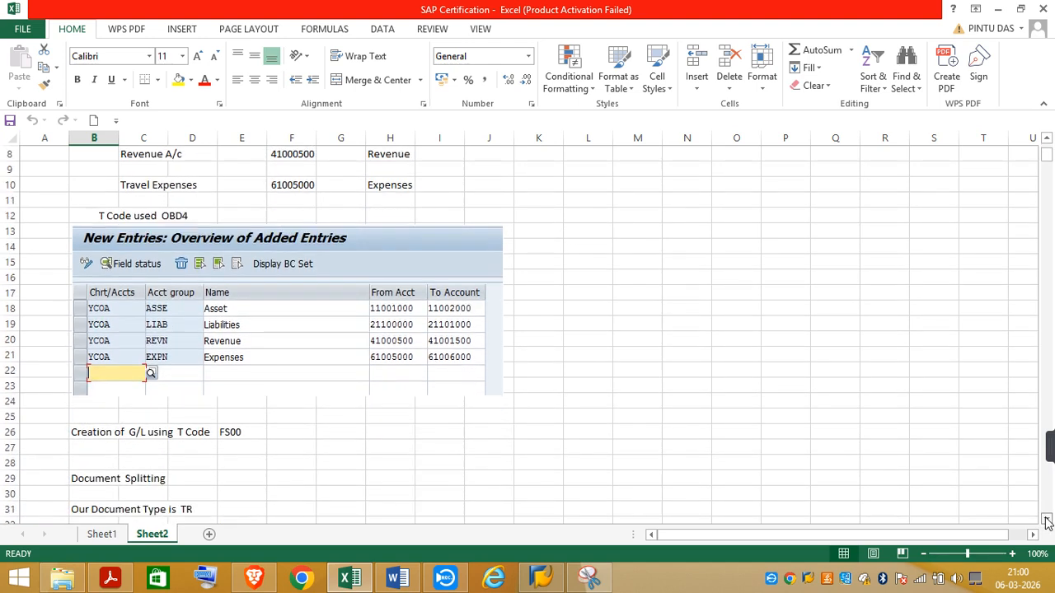
Step: Return to the task PDF and read the requirement to classify document type ## for document splitting
left_click(255, 580)
left_click(255, 579)
left_click(120, 584)
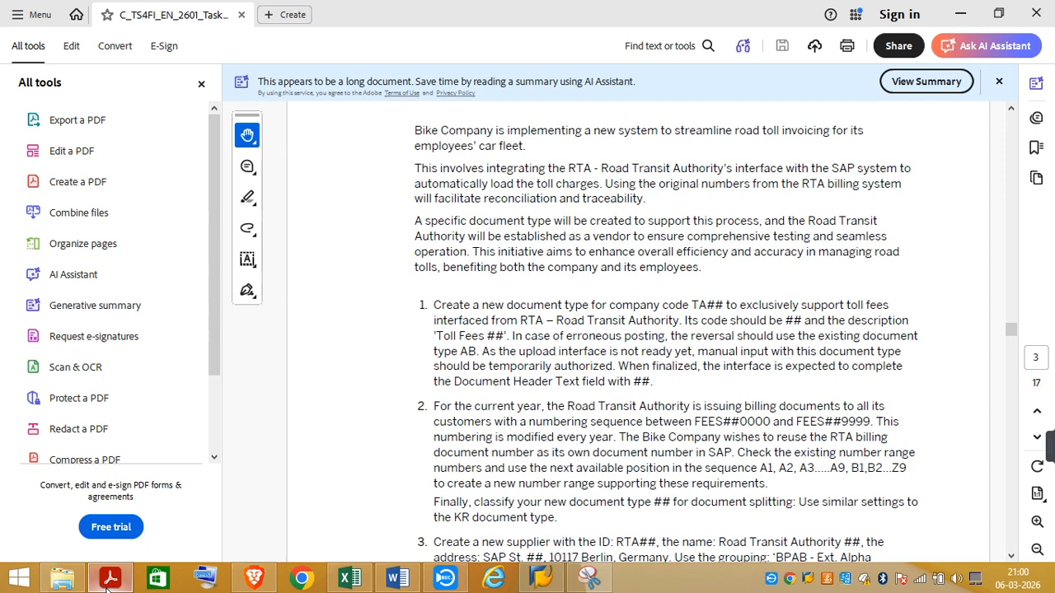
left_click(1012, 557)
left_click(1012, 557)
left_click(1011, 557)
left_click(1011, 558)
left_click(1011, 557)
left_click(1011, 558)
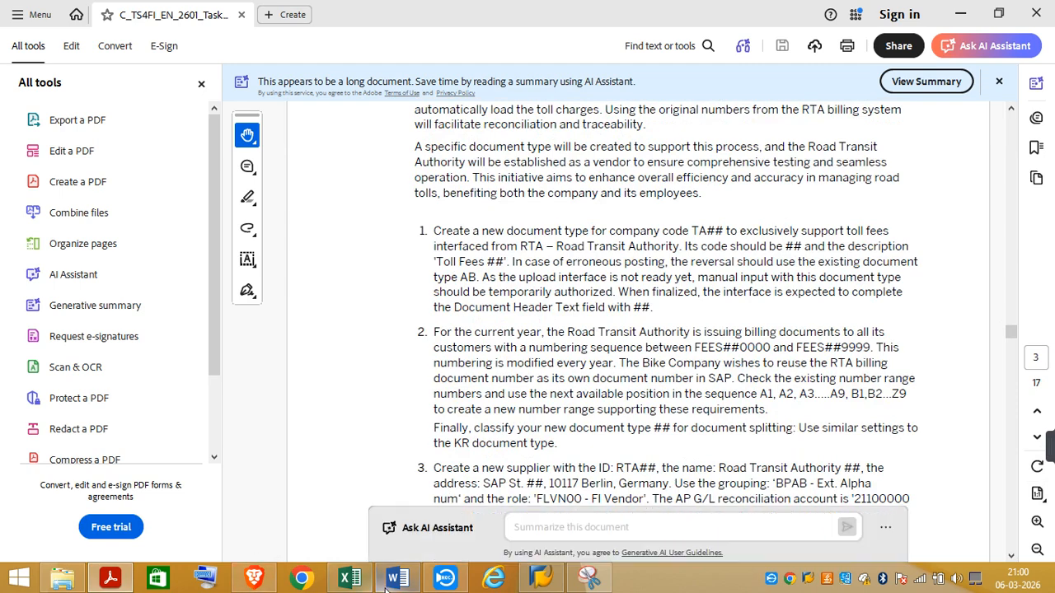
Step: Switch to the Excel notes and review the document splitting section on Sheet2, including the path to Classify G/L Accounts for Document Splitting
left_click(347, 580)
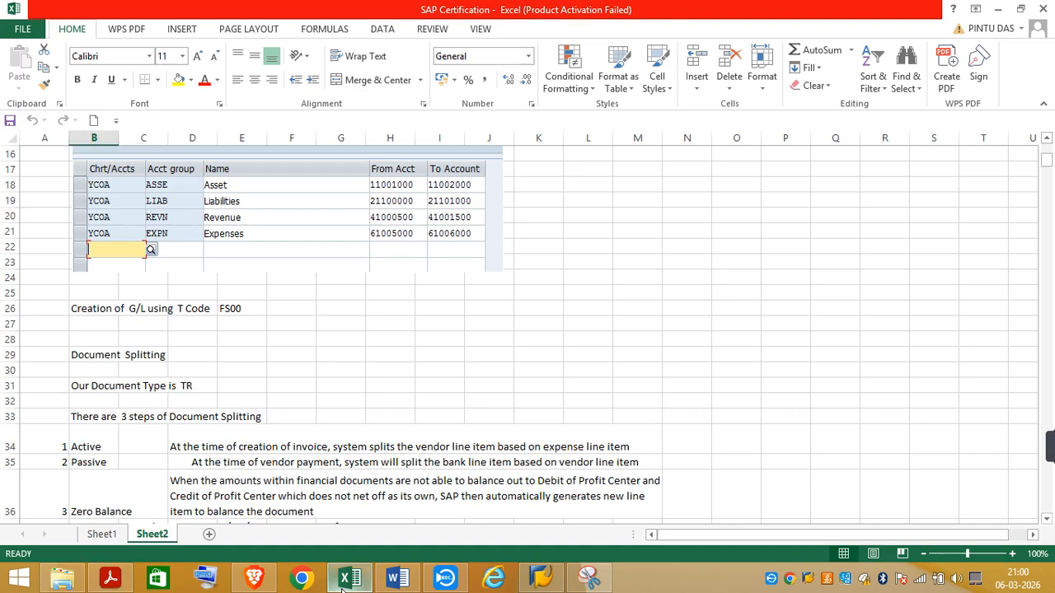
scroll(1047, 524, "down", 5)
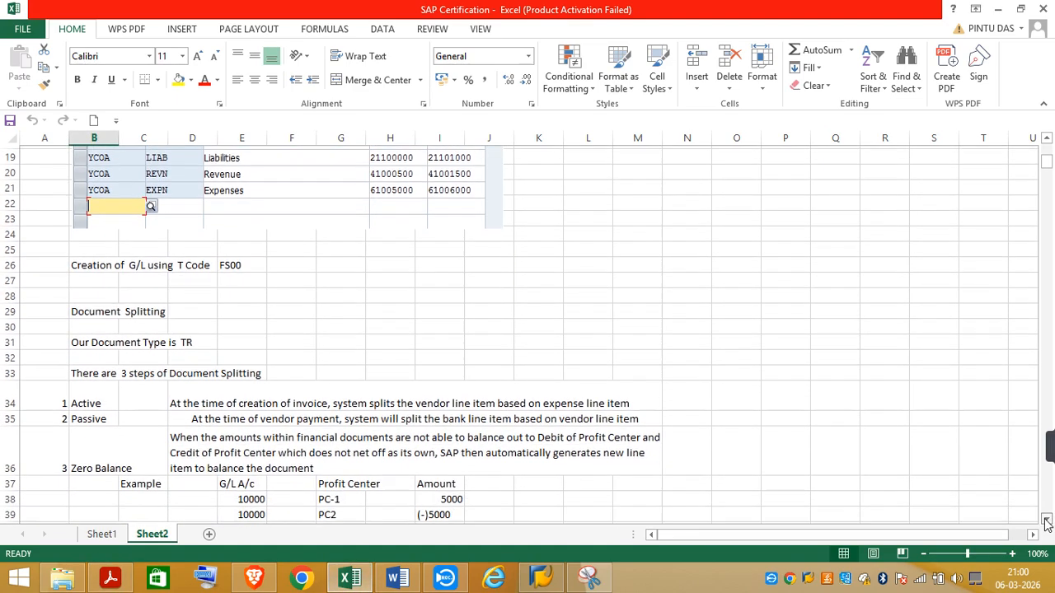
scroll(1047, 524, "down", 3)
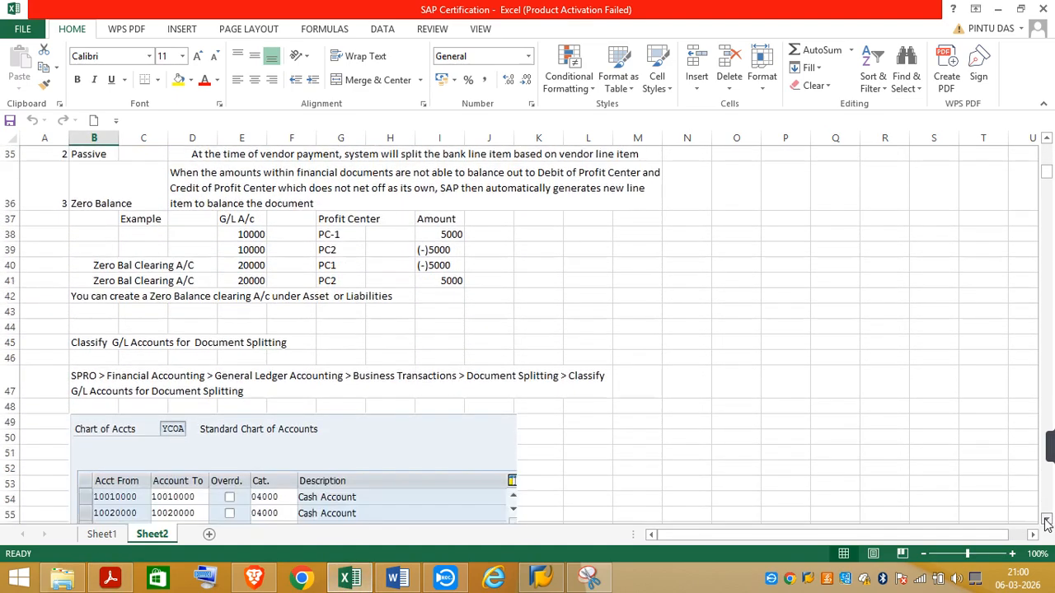
left_click(1046, 508)
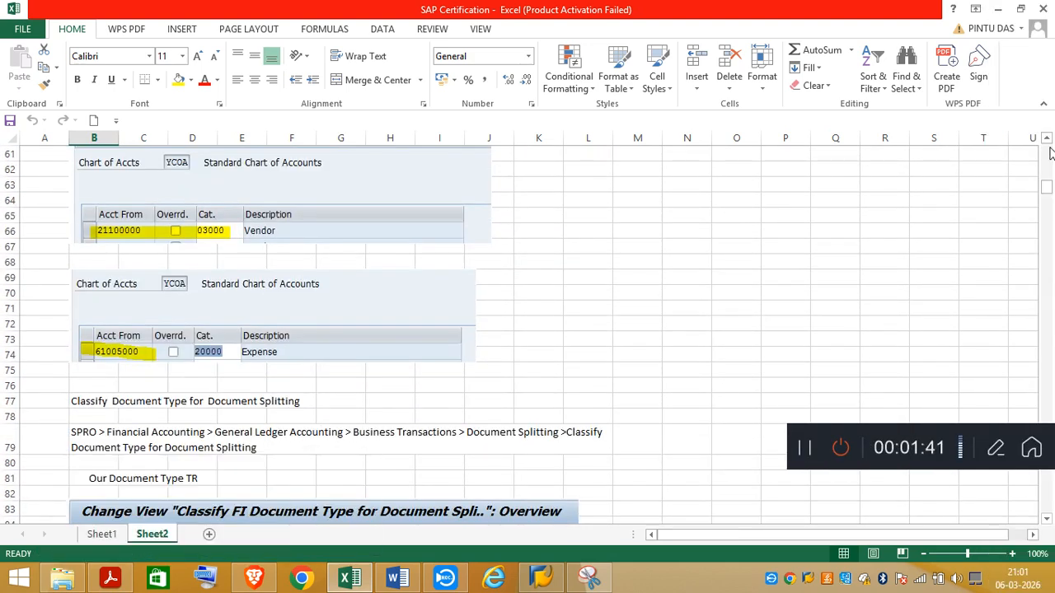
scroll(1048, 142, "up", 3)
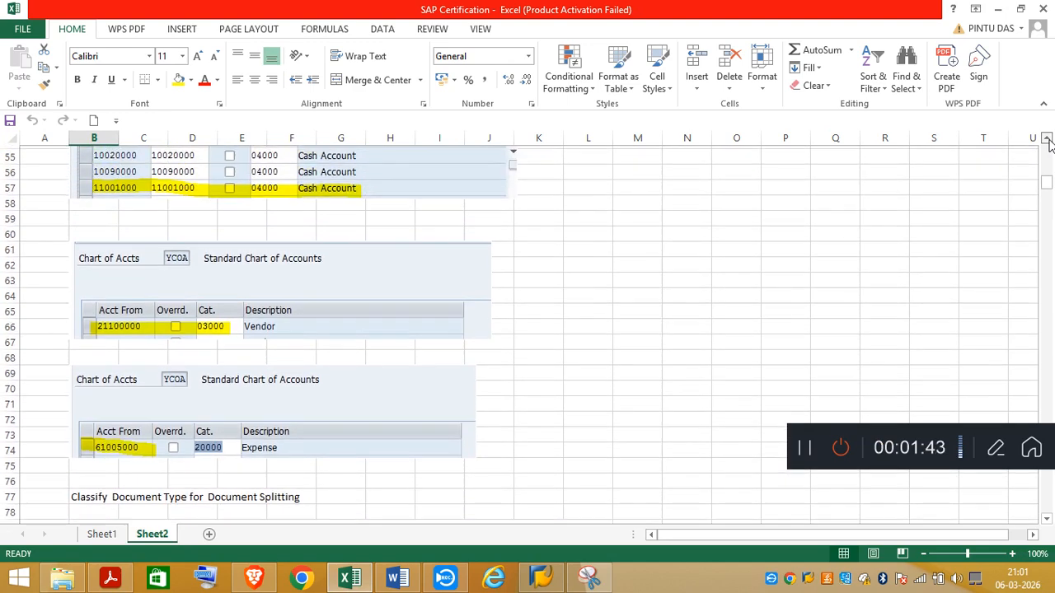
scroll(1049, 142, "up", 3)
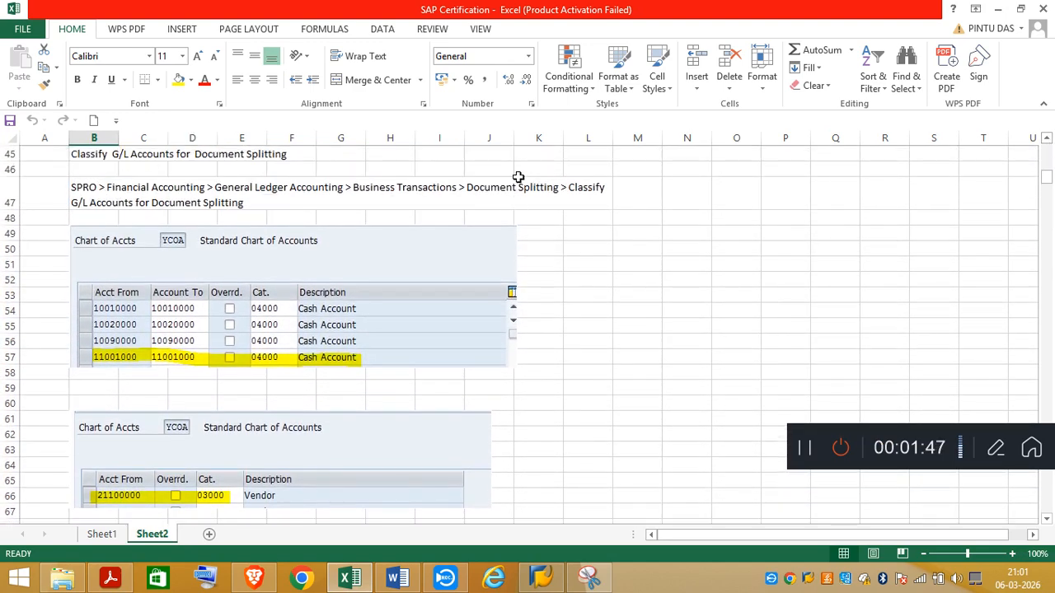
Step: Switch to SAP and log on to client 250 as user01 with the account password
left_click(542, 580)
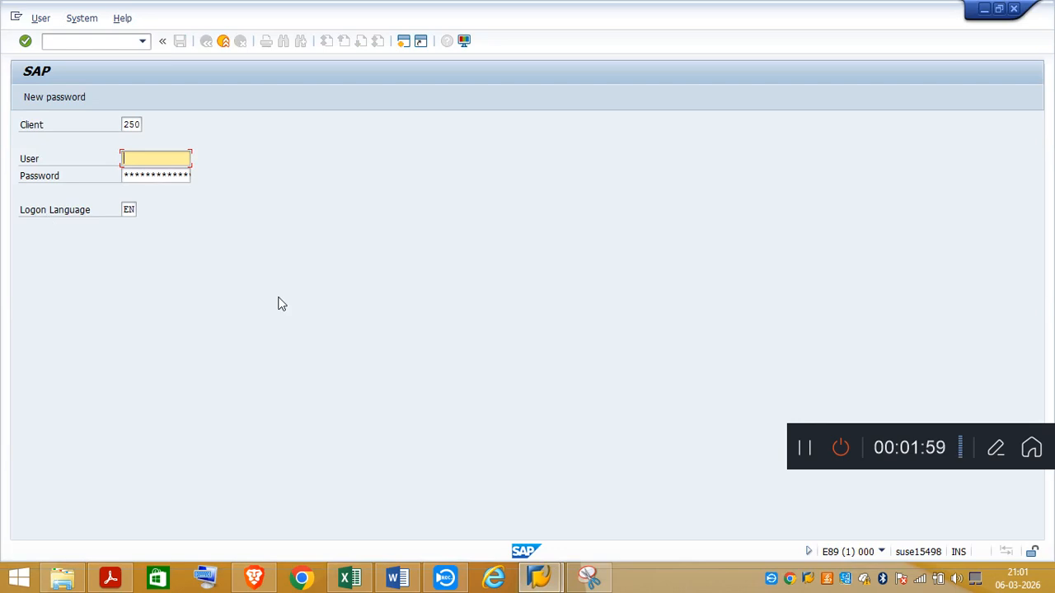
type("ser")
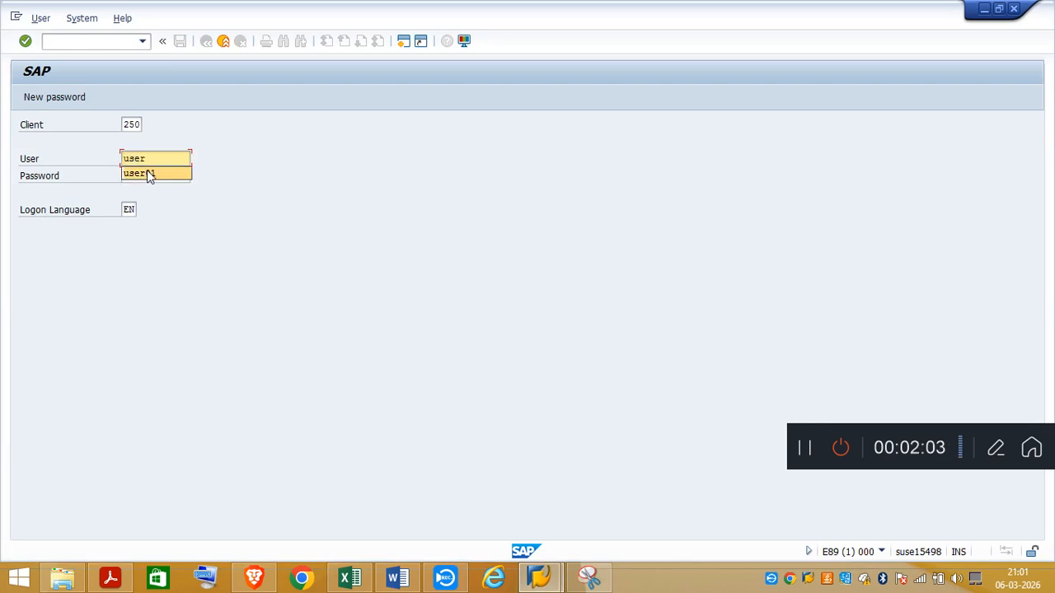
left_click(147, 173)
key("Tab")
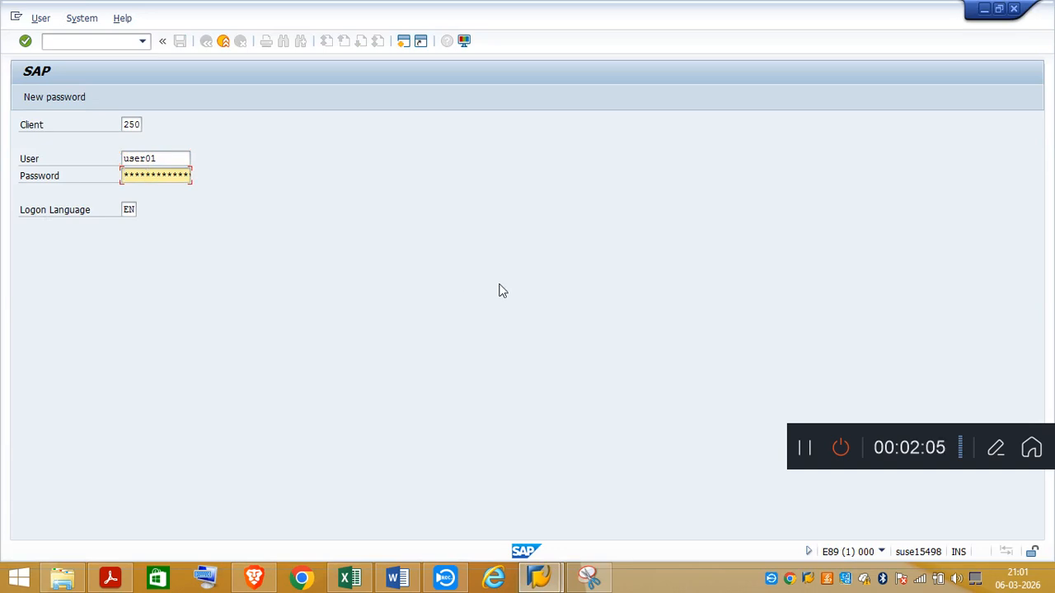
type("*******")
key("Return")
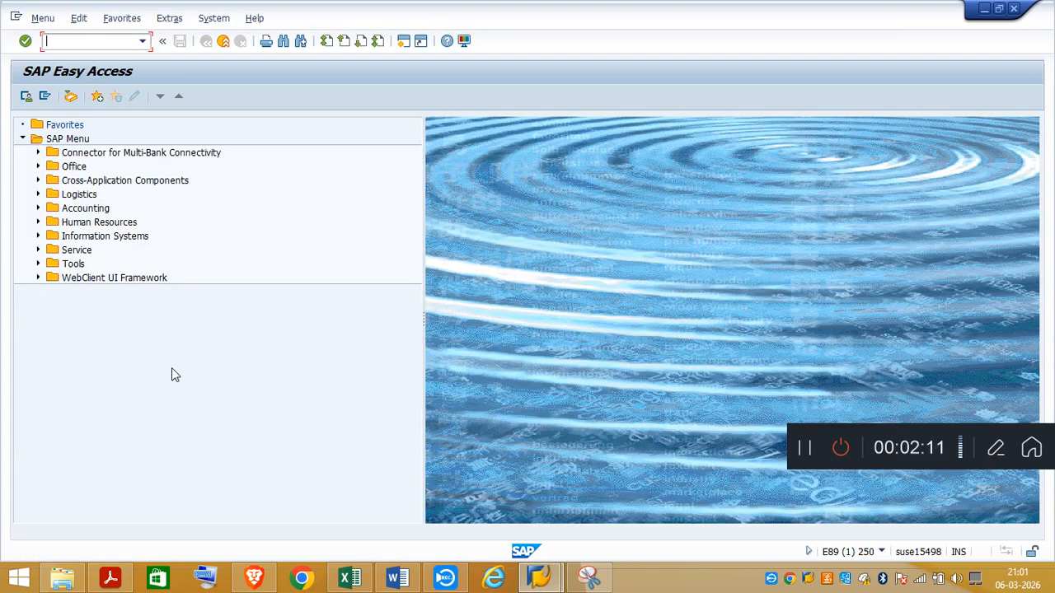
Step: Check the configuration path in the Excel notes, open the SAP Reference IMG through transaction /nspro, and expand Financial Accounting
left_click(350, 578)
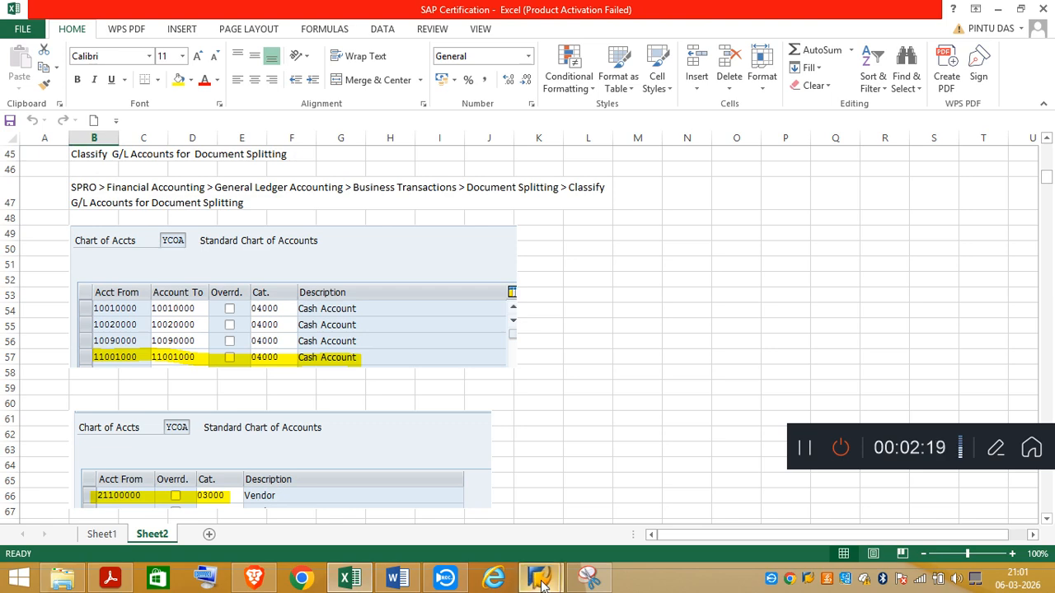
mouse_move(539, 579)
left_click(597, 534)
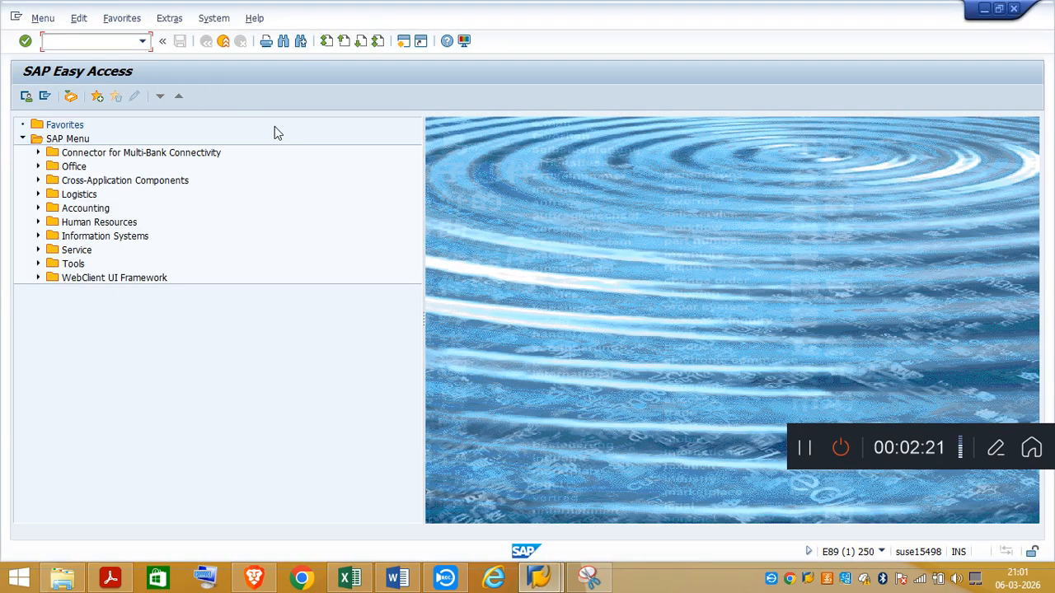
type("/nspro")
key("Return")
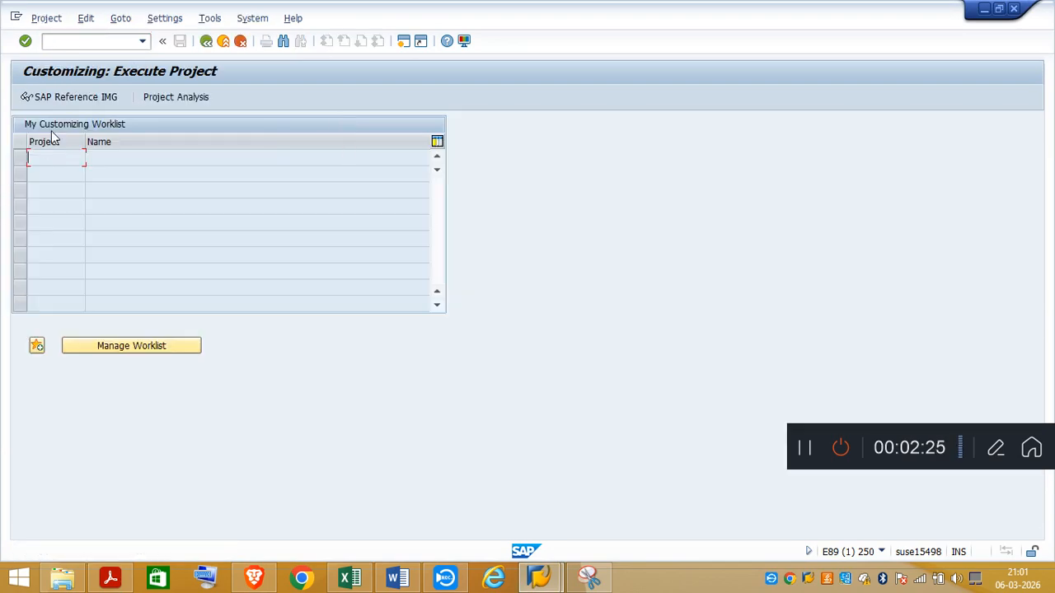
left_click(64, 98)
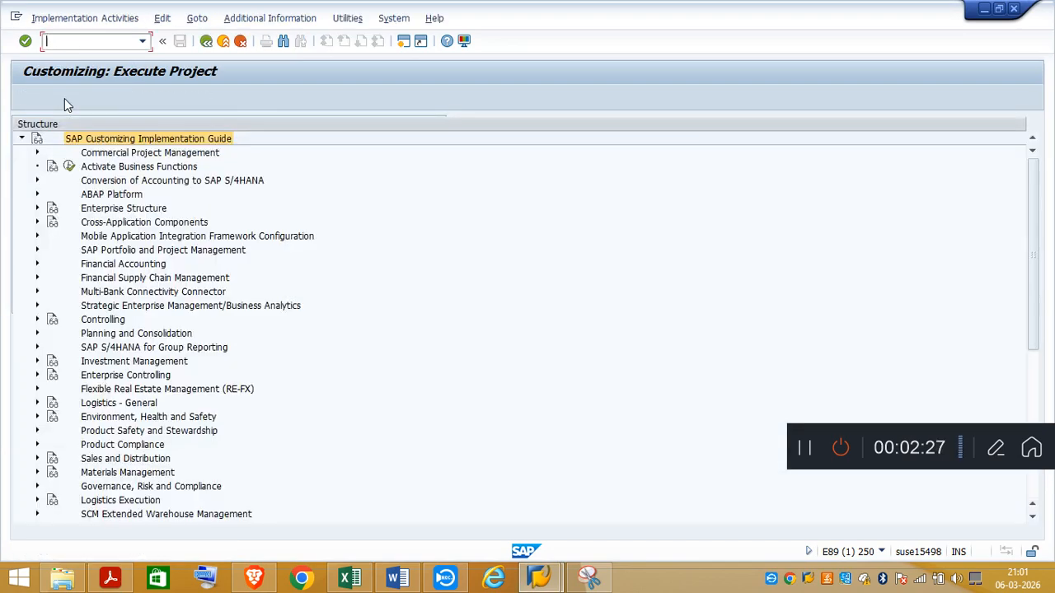
left_click(37, 264)
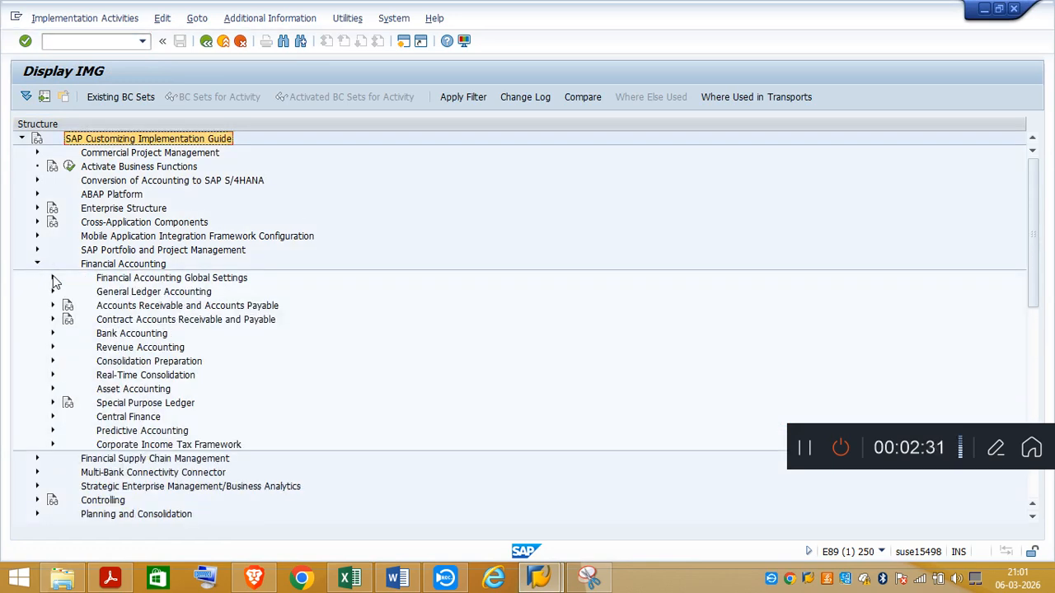
left_click(53, 278)
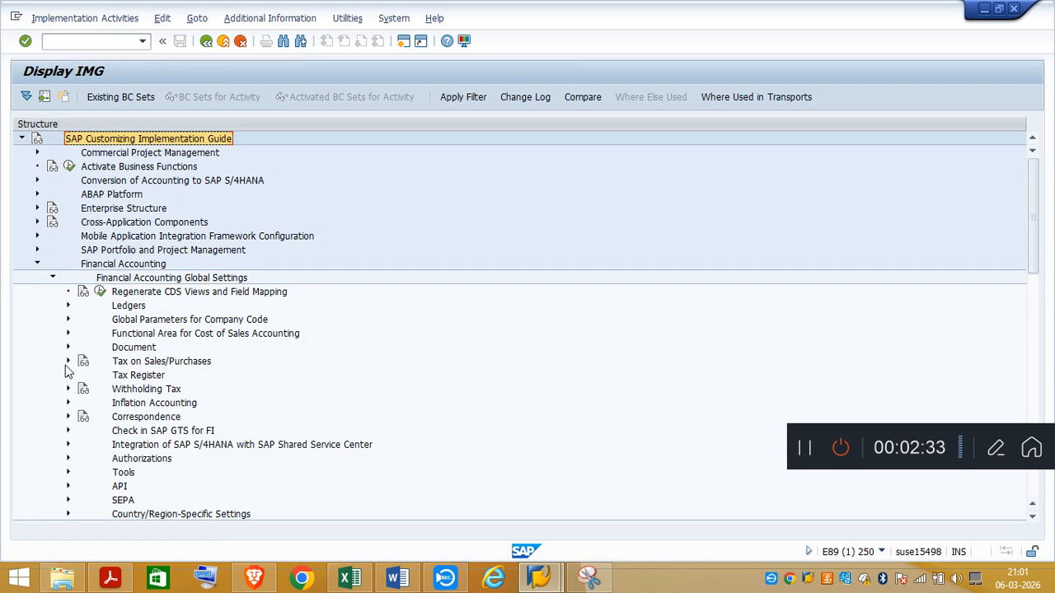
left_click(68, 347)
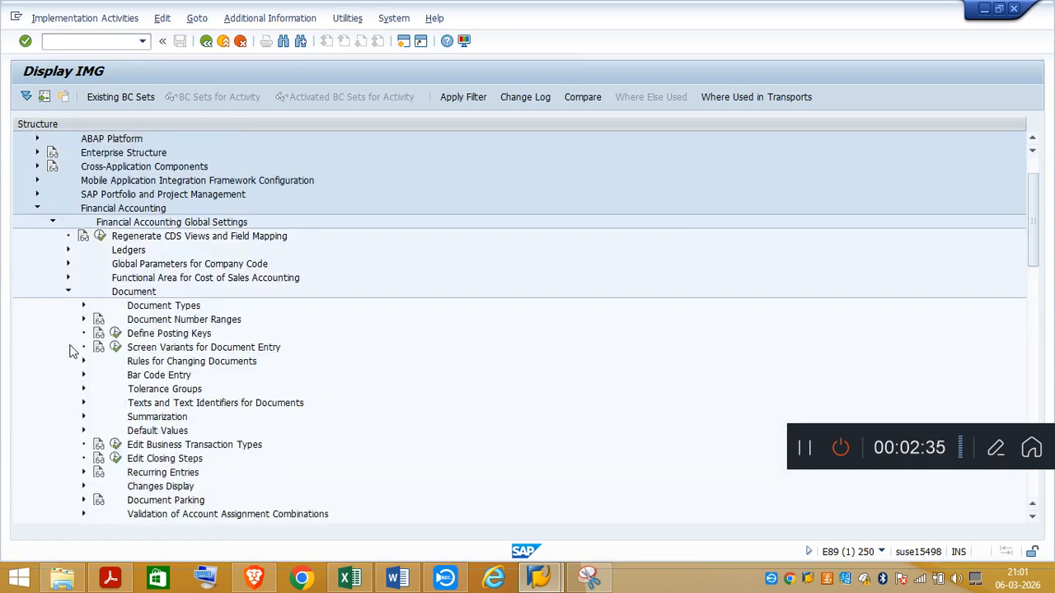
left_click(68, 293)
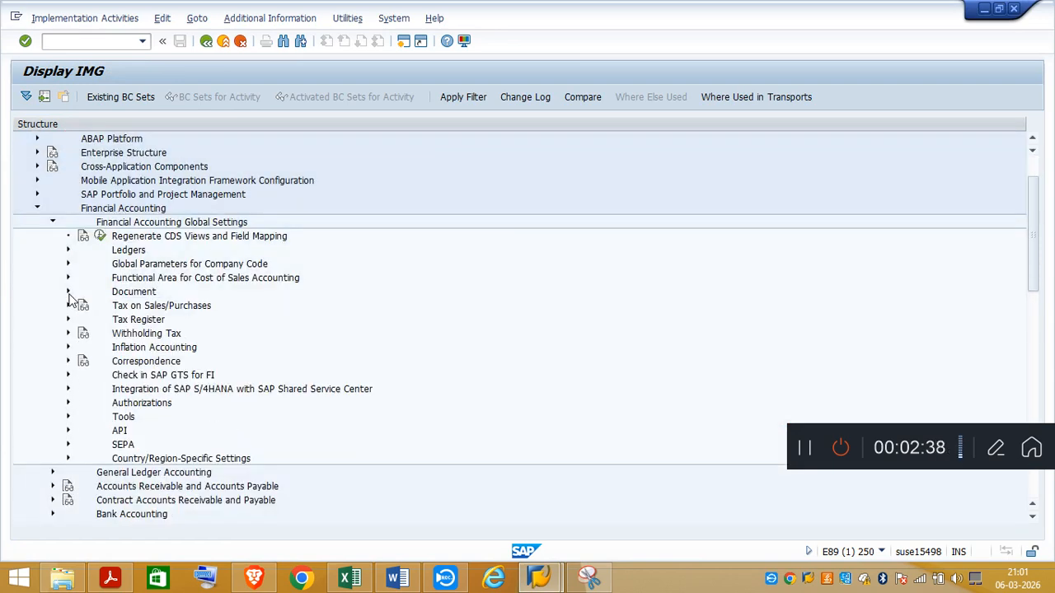
left_click(69, 250)
left_click(67, 252)
left_click(53, 222)
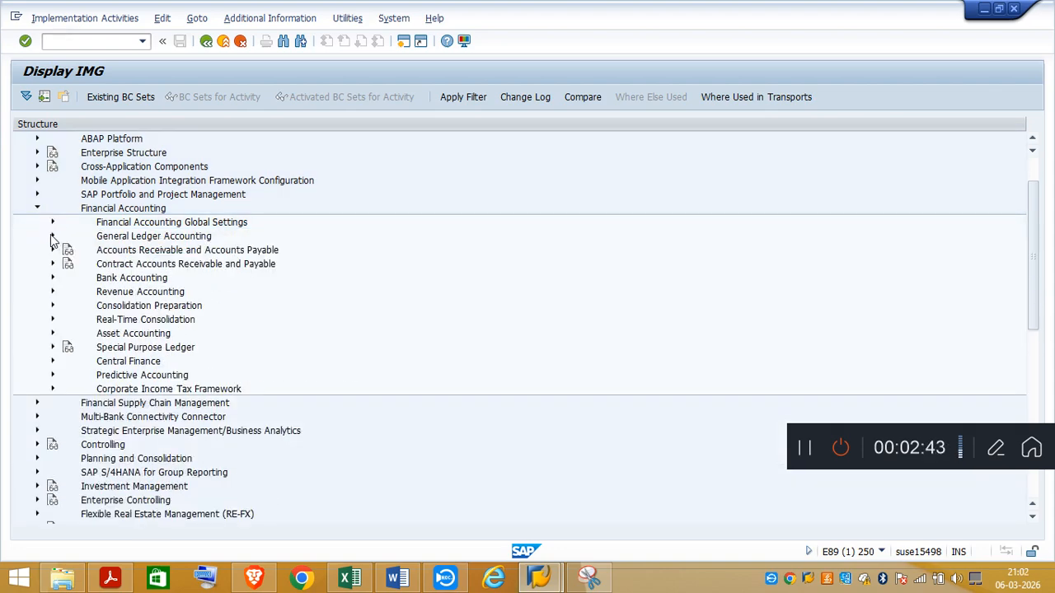
left_click(52, 237)
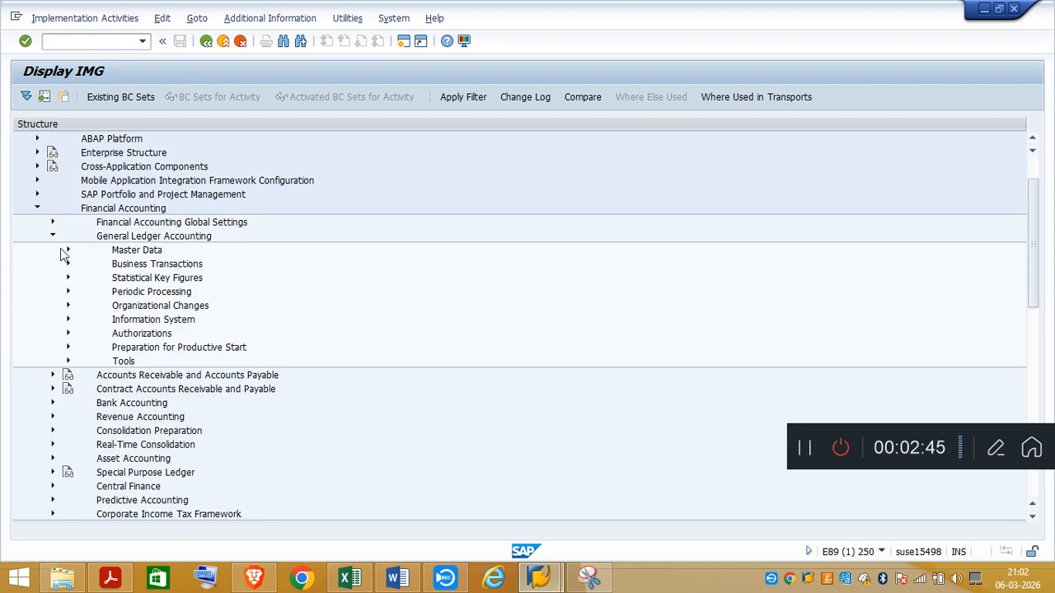
left_click(69, 251)
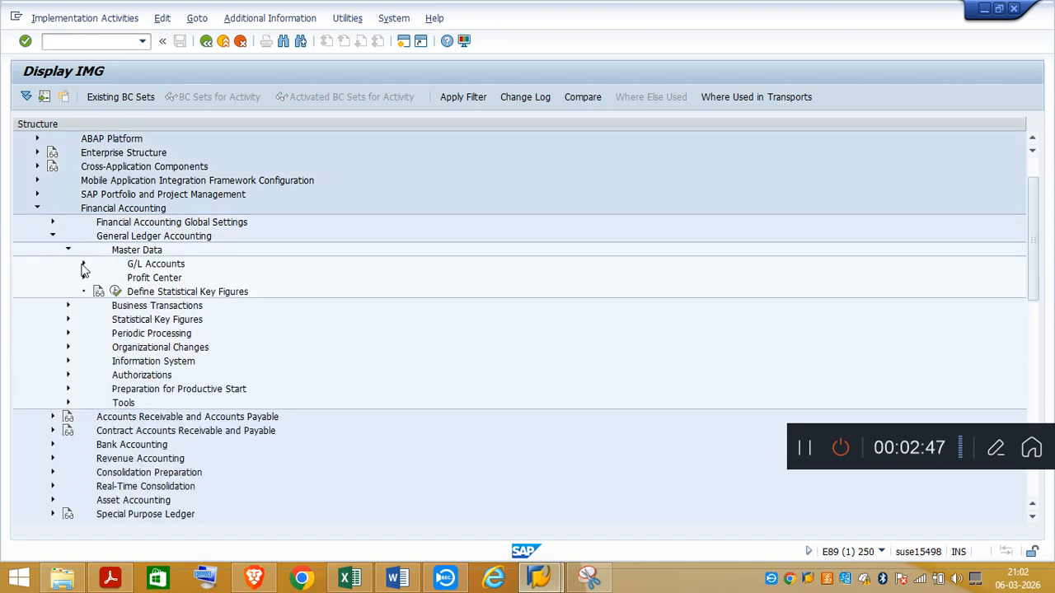
left_click(84, 264)
left_click(83, 265)
Step: Check the configuration path in the Excel notes, return to the SAP IMG, and expand General Ledger Accounting, Business Transactions and Document Splitting
left_click(352, 578)
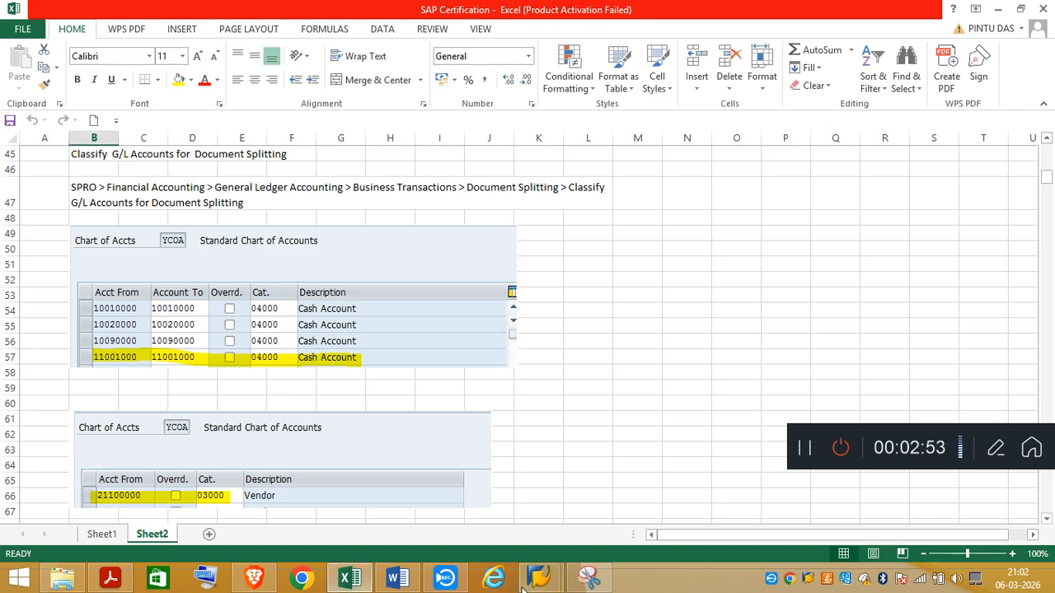
mouse_move(530, 580)
left_click(565, 540)
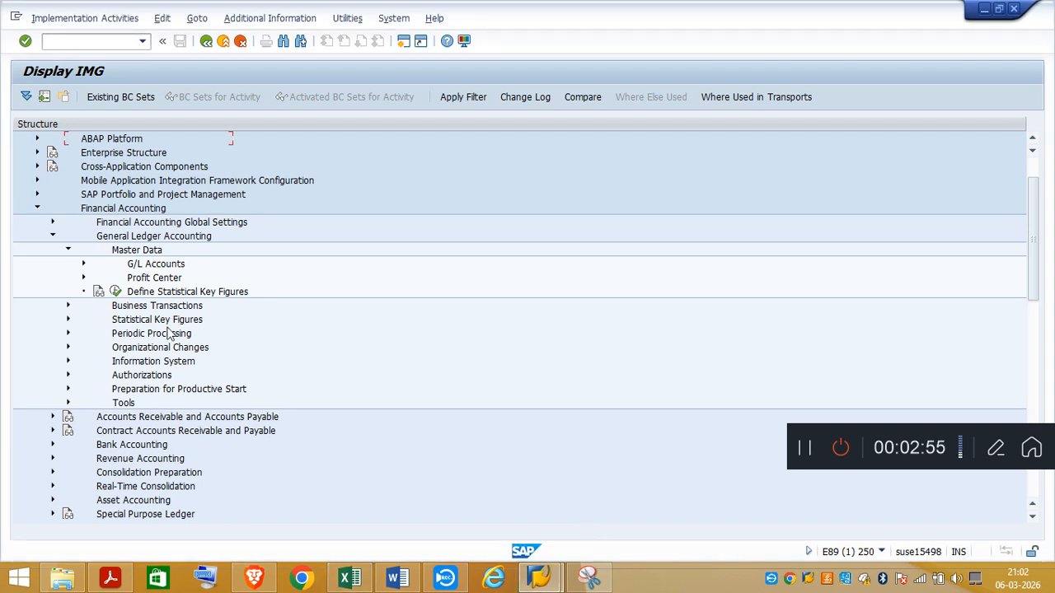
left_click(68, 250)
left_click(53, 236)
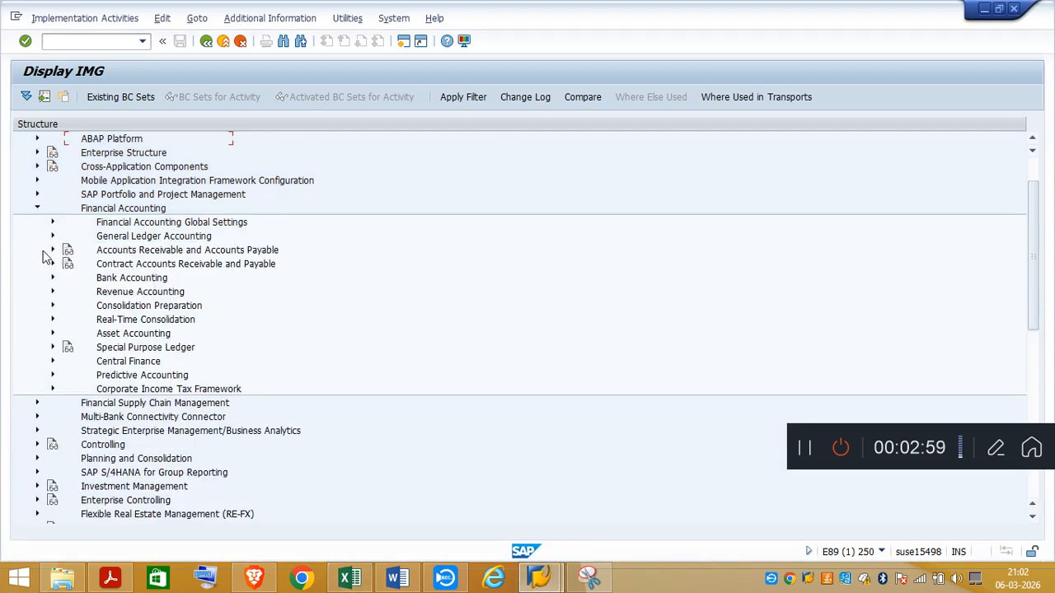
left_click(53, 236)
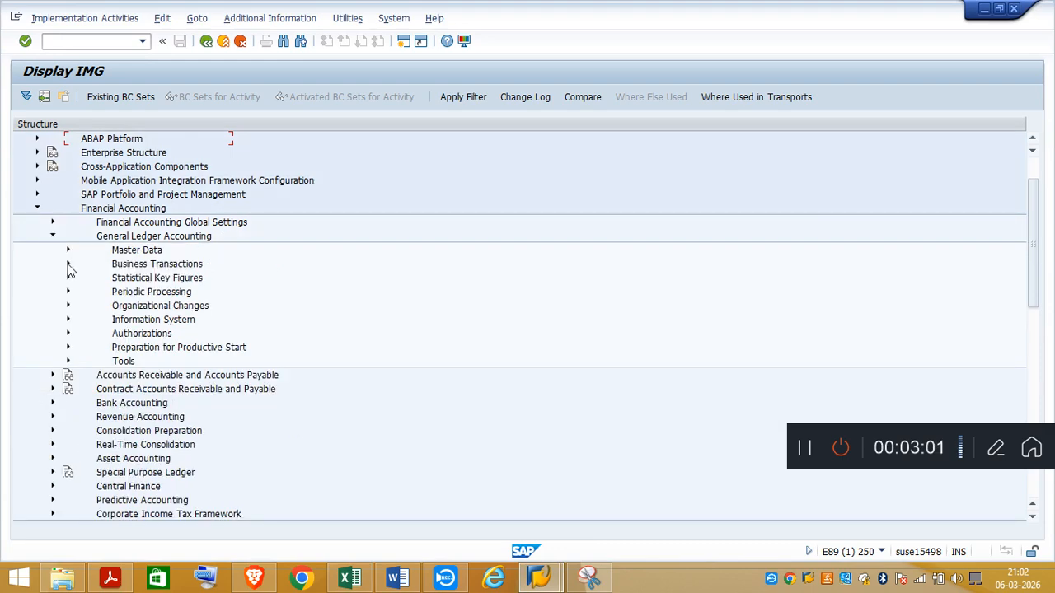
left_click(67, 265)
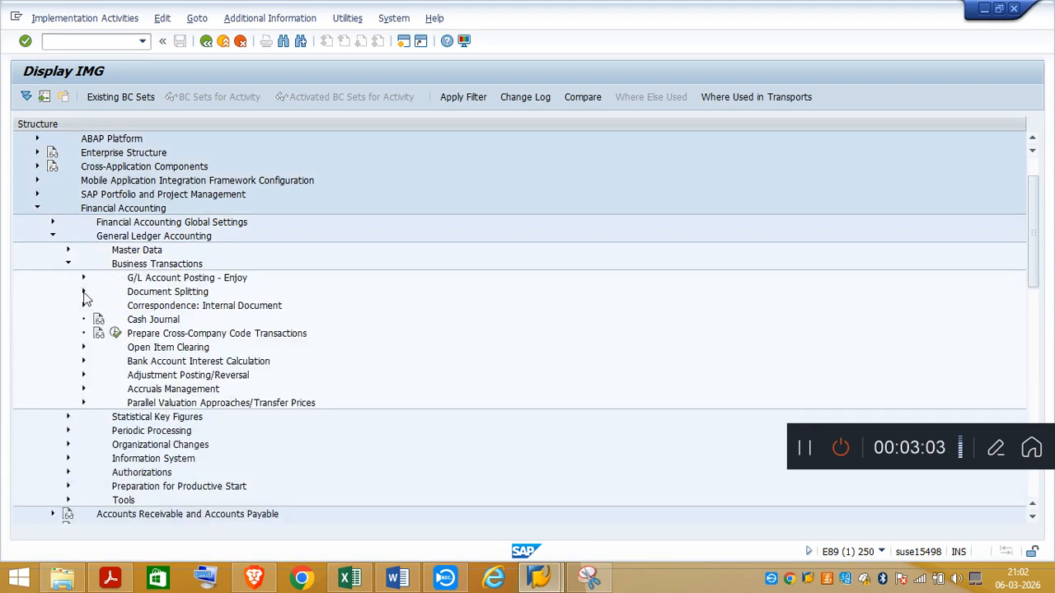
left_click(84, 293)
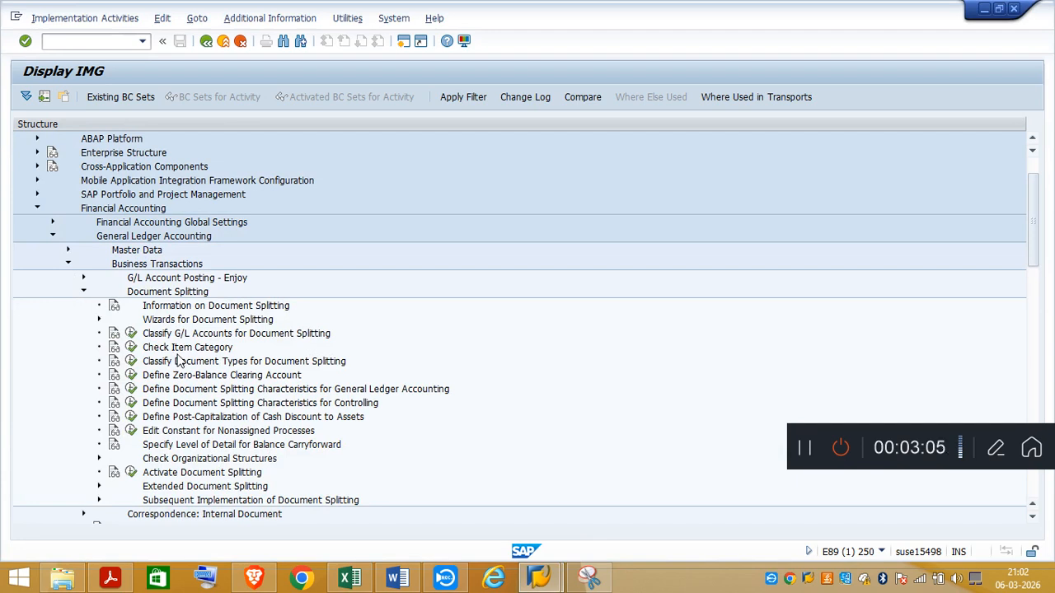
Step: Open the activity Classify G/L Accounts for Document Splitting with chart of accounts YCOA as the work area
left_click(130, 333)
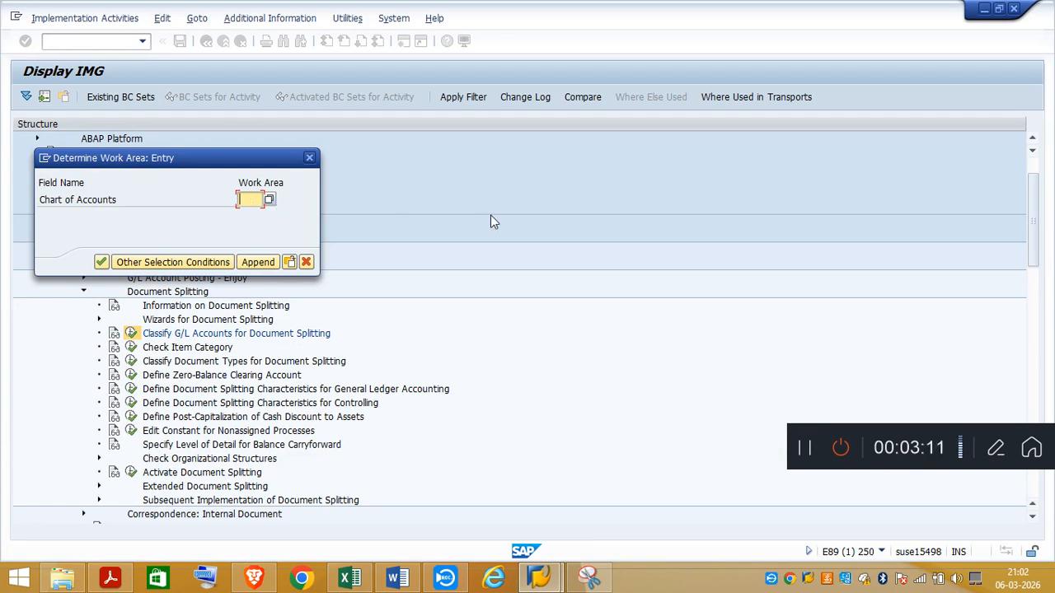
type("YC")
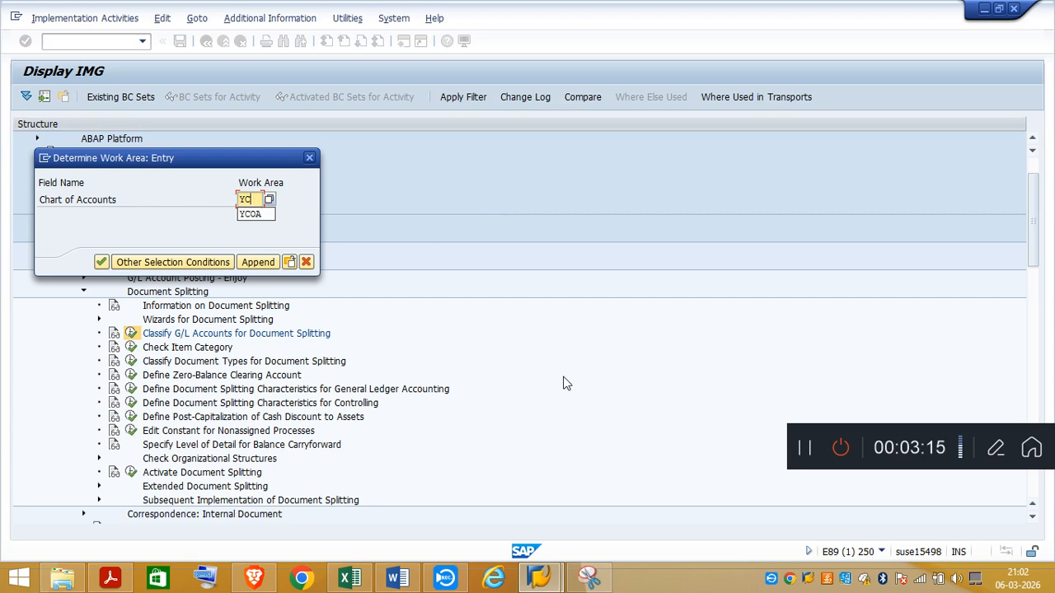
left_click(253, 213)
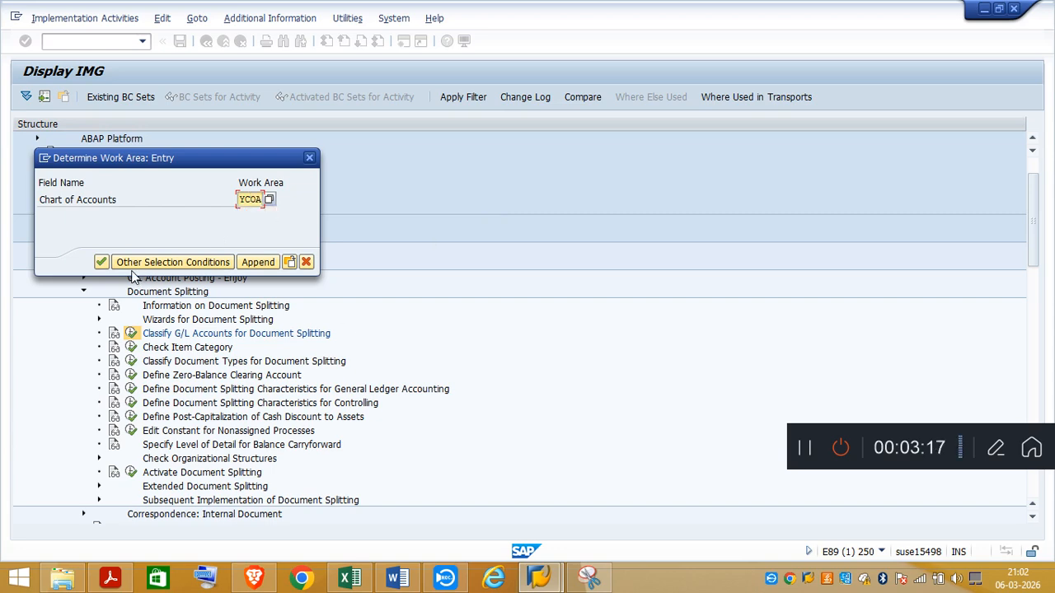
left_click(100, 263)
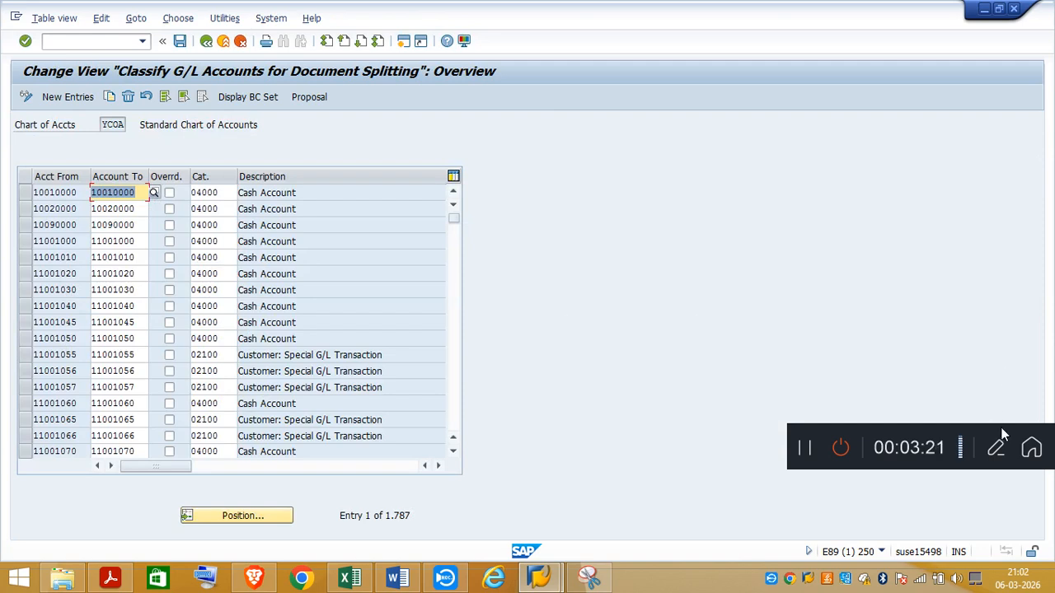
left_click_drag(1000, 427, 947, 7)
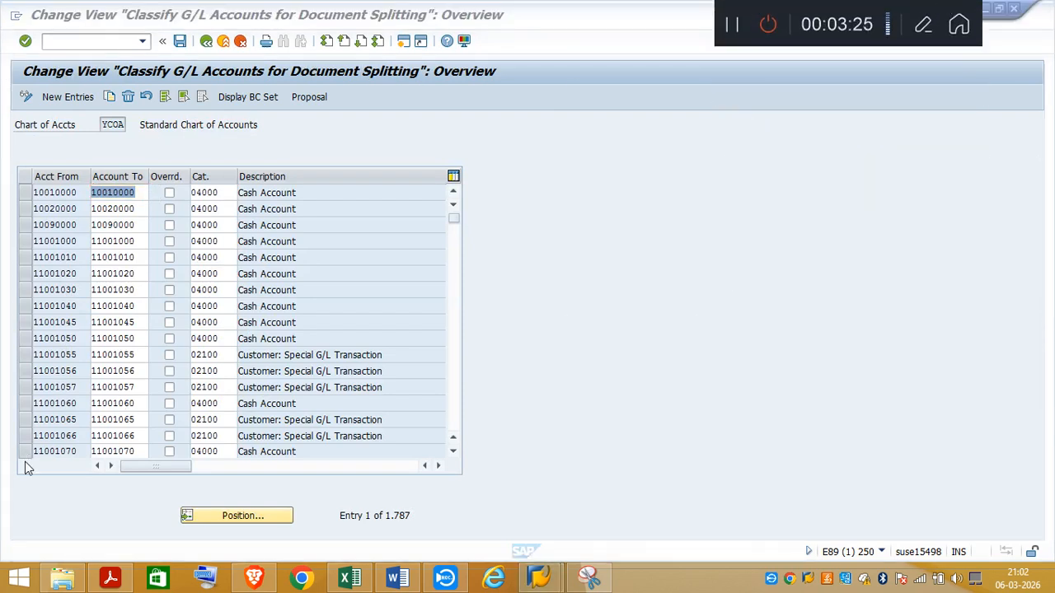
Step: Look up the G/L account numbers at the start of Sheet2 in the Excel notes and return to the SAP classification table
left_click(350, 582)
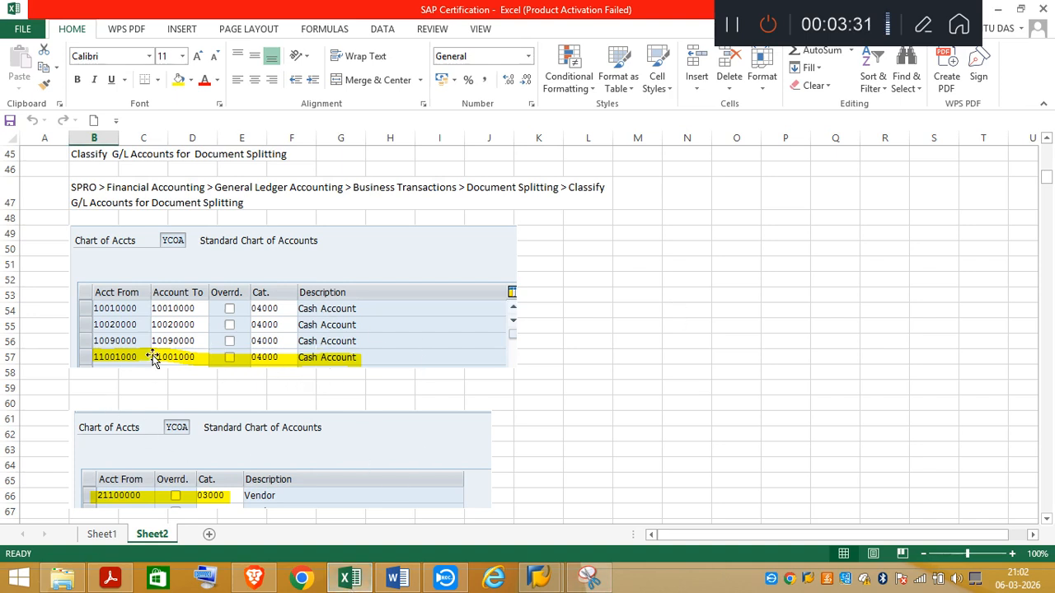
left_click(1045, 140)
left_click_drag(1045, 140, 1045, 140)
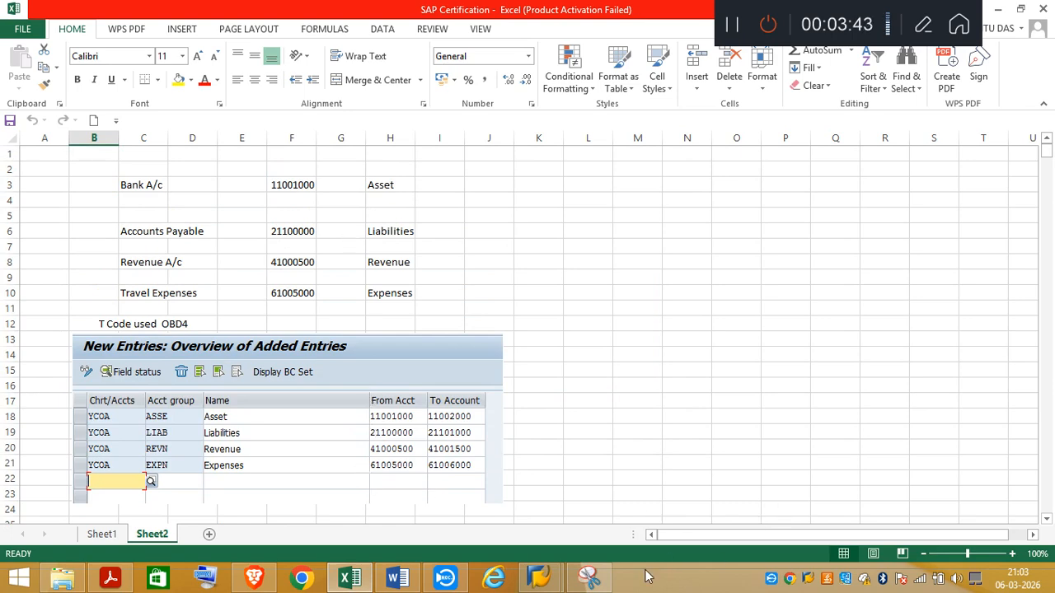
mouse_move(548, 582)
left_click(604, 535)
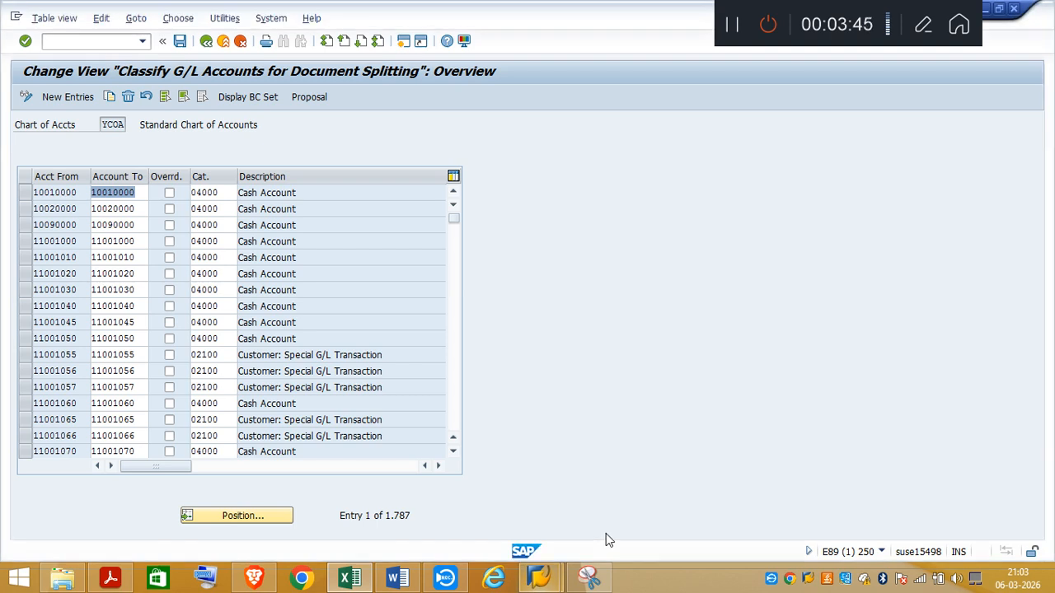
Step: Position the G/L account classification list at accounts payable account 21100000
left_click(458, 417)
left_click(458, 416)
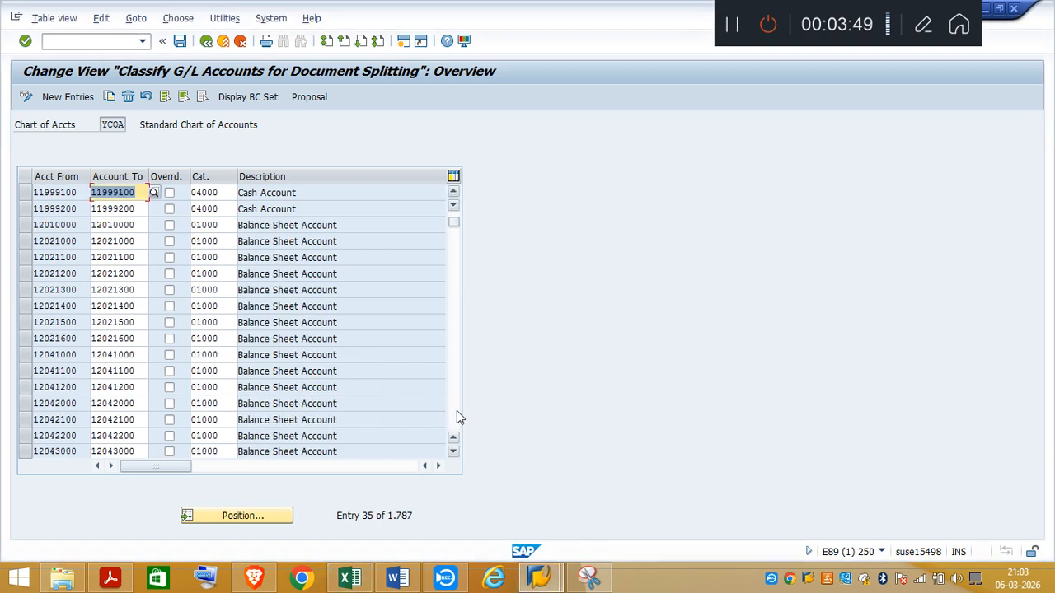
left_click(257, 521)
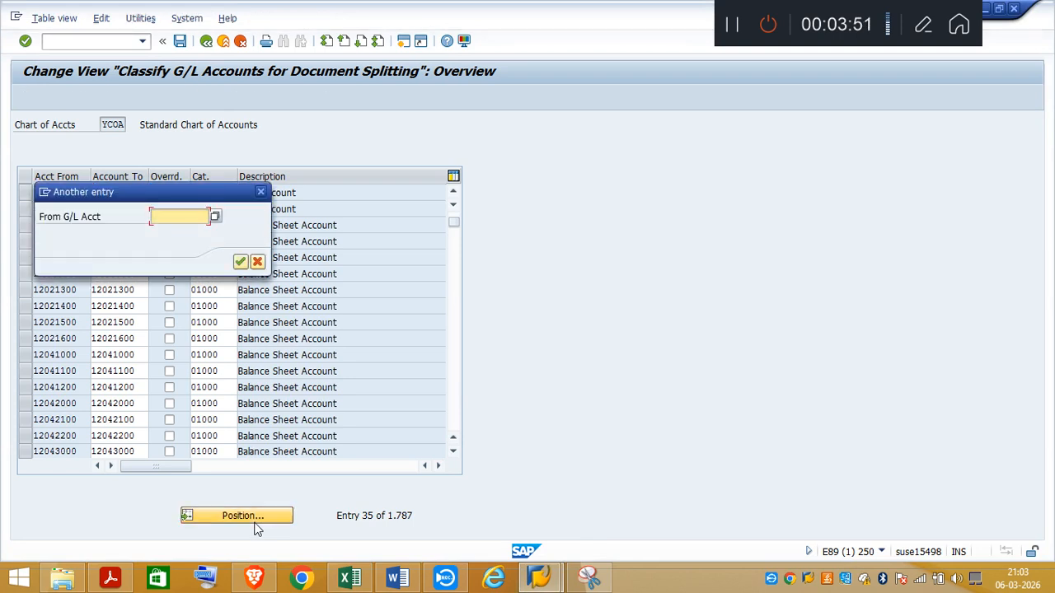
type("21100000")
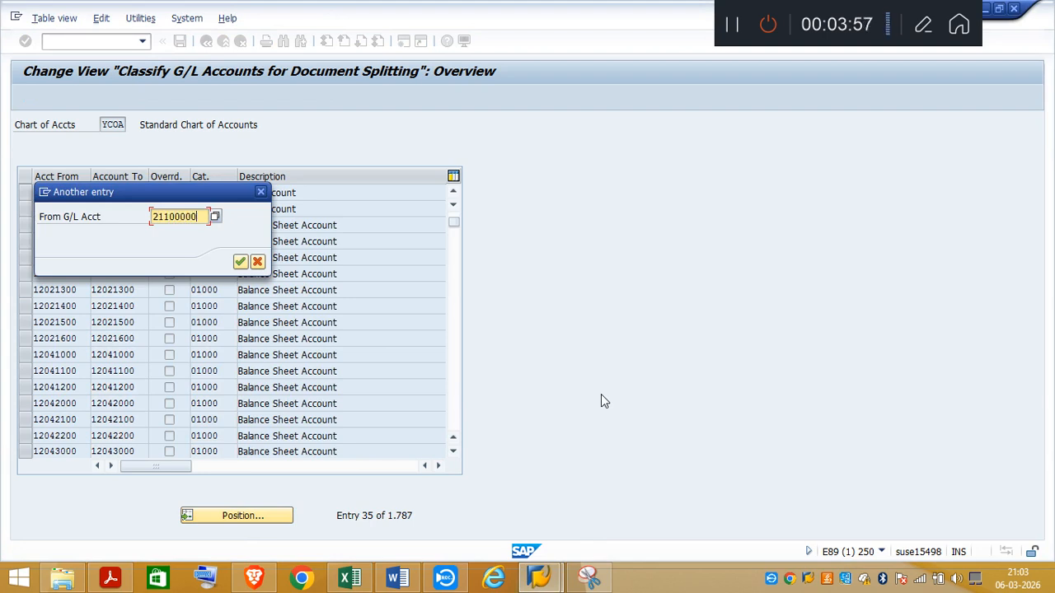
key("Return")
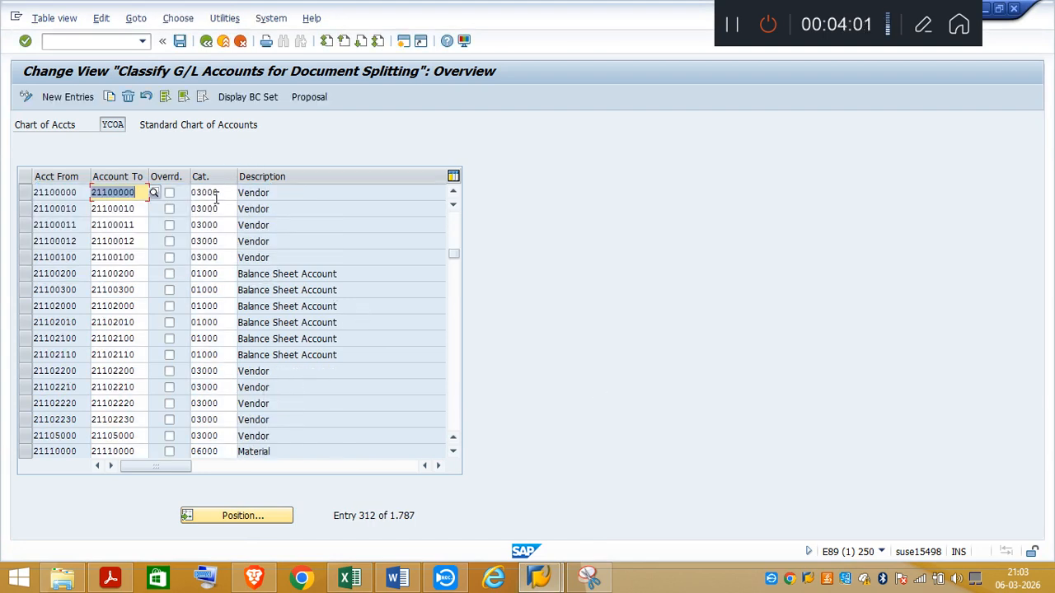
Step: View the possible item categories for account 21100000 and close the list without choosing one
left_click(217, 194)
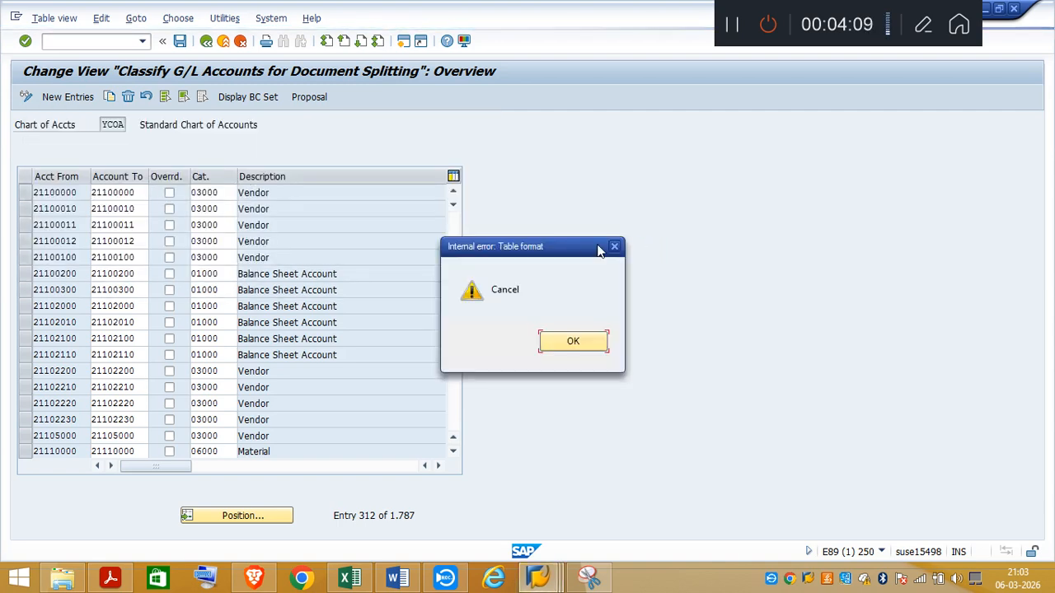
left_click(615, 246)
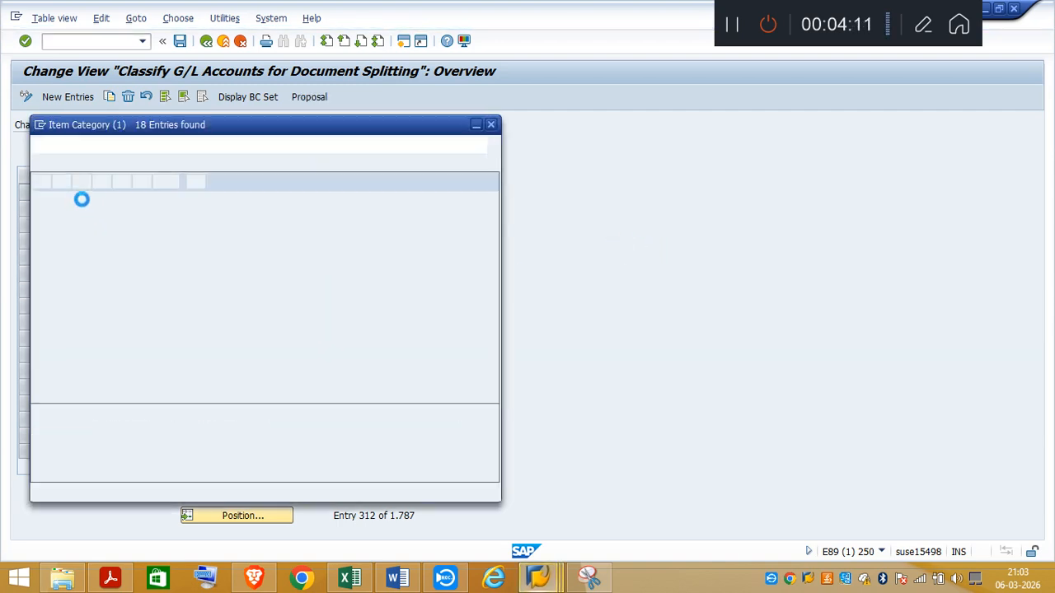
left_click(491, 124)
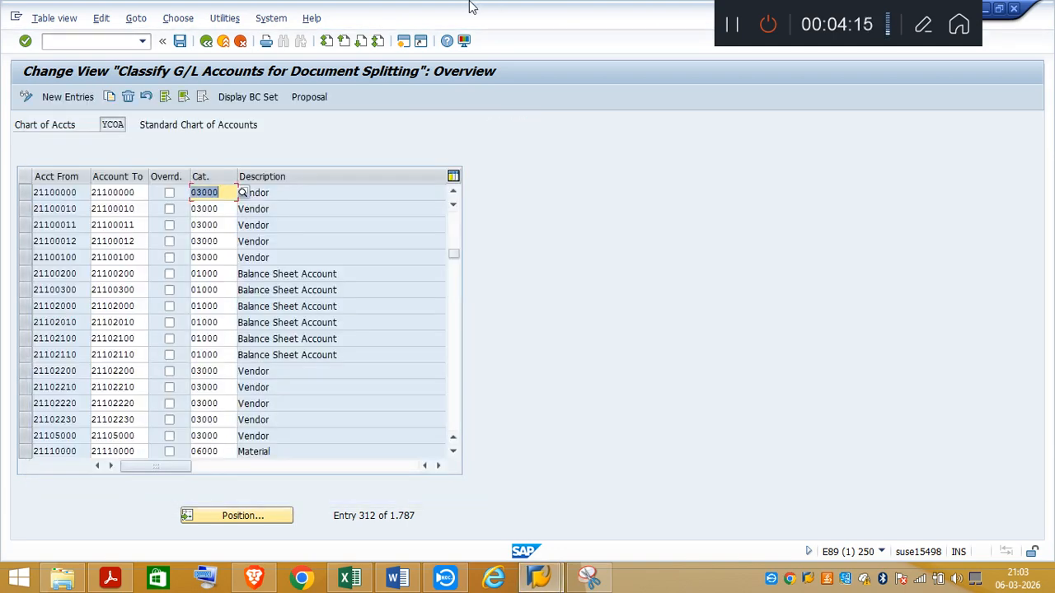
Step: Check the travel expenses account in the Excel notes, position the SAP list at 61005000, and inspect its item category and description
left_click(361, 587)
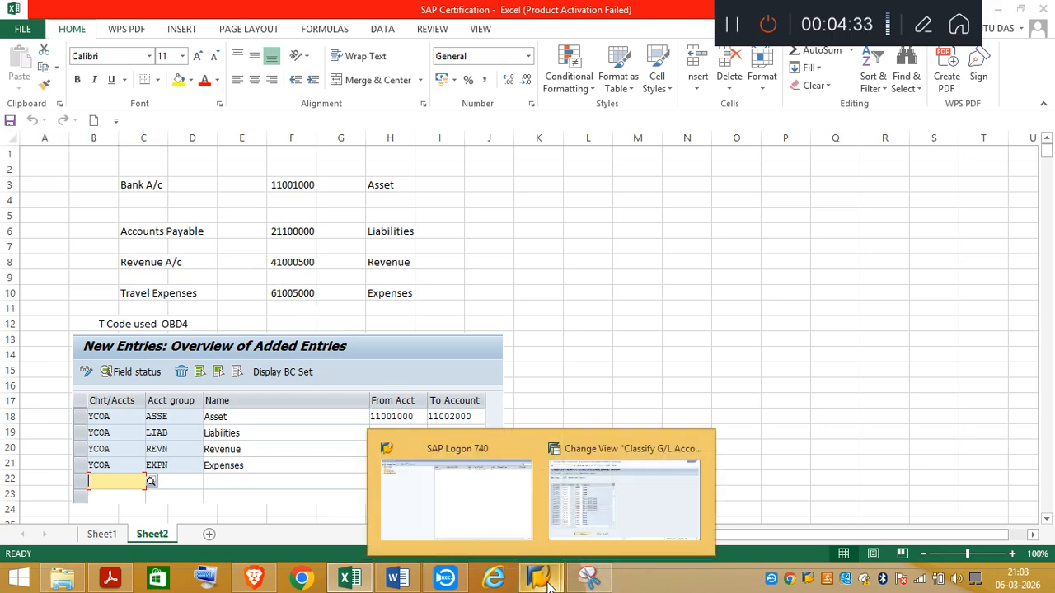
mouse_move(540, 577)
left_click(598, 542)
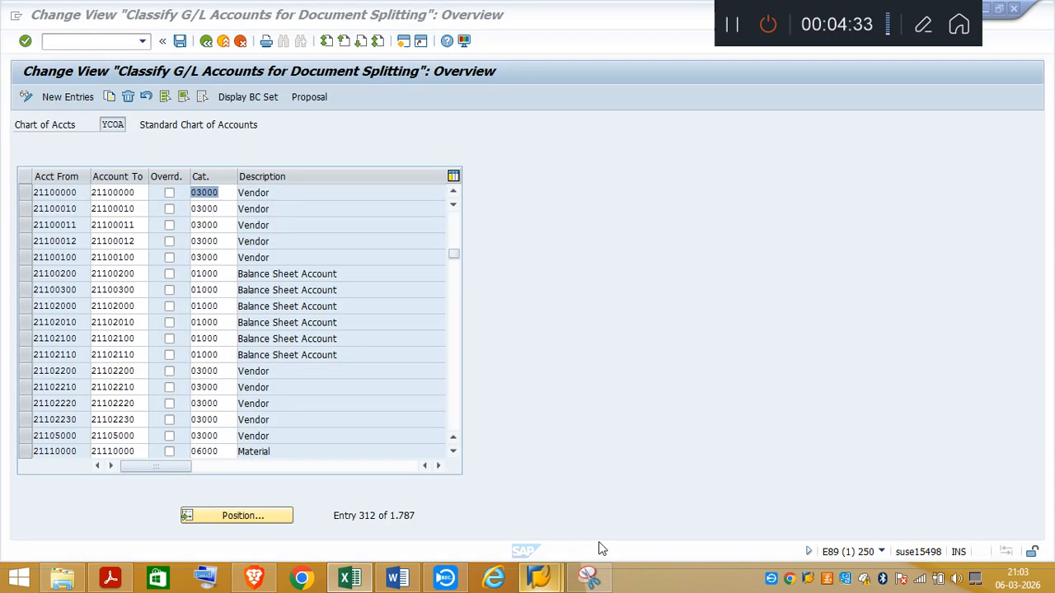
left_click(266, 519)
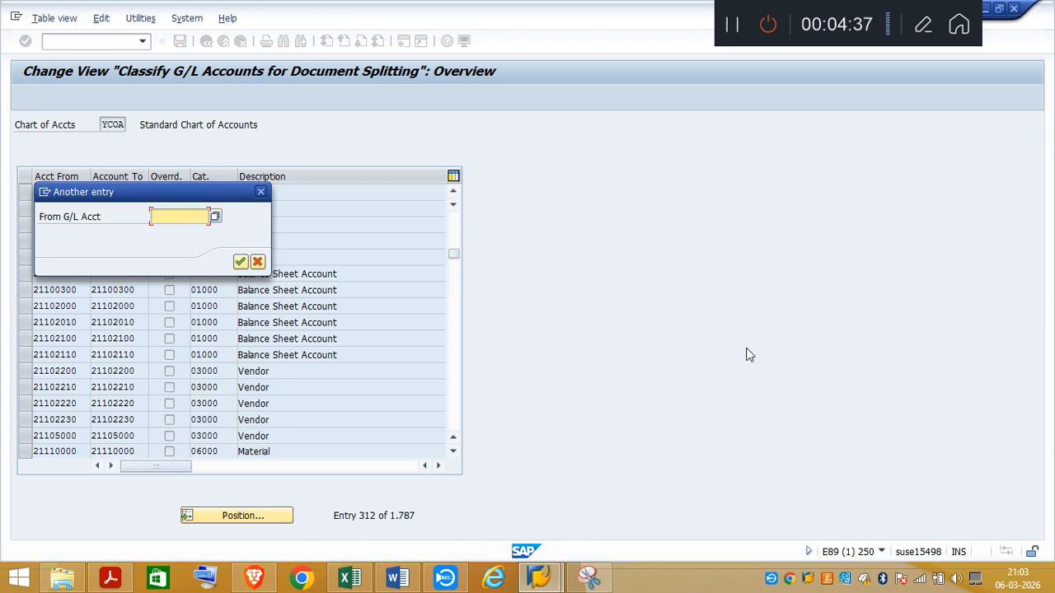
type("61")
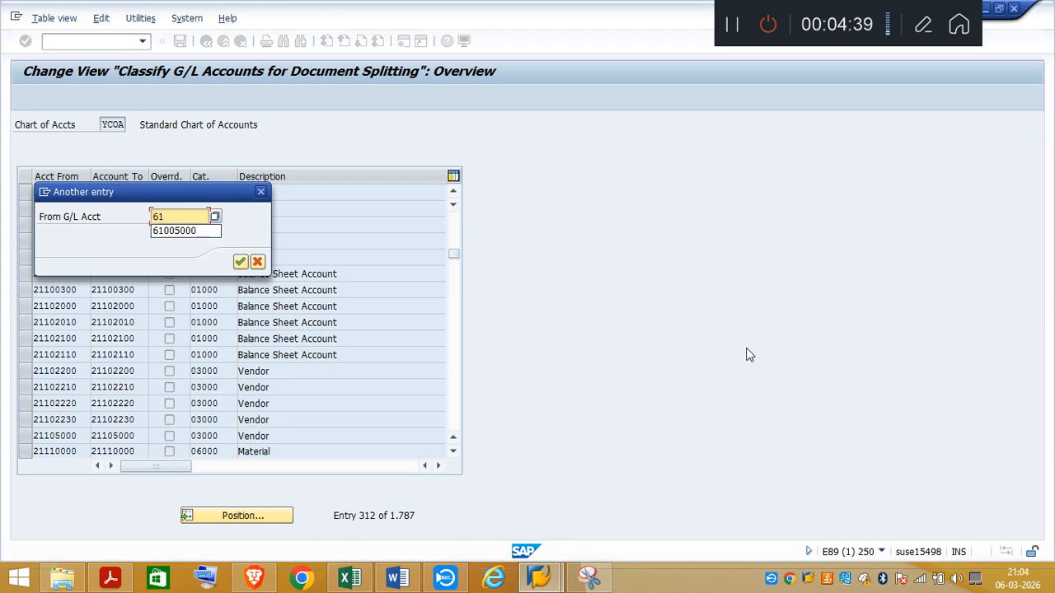
left_click(188, 231)
left_click(240, 262)
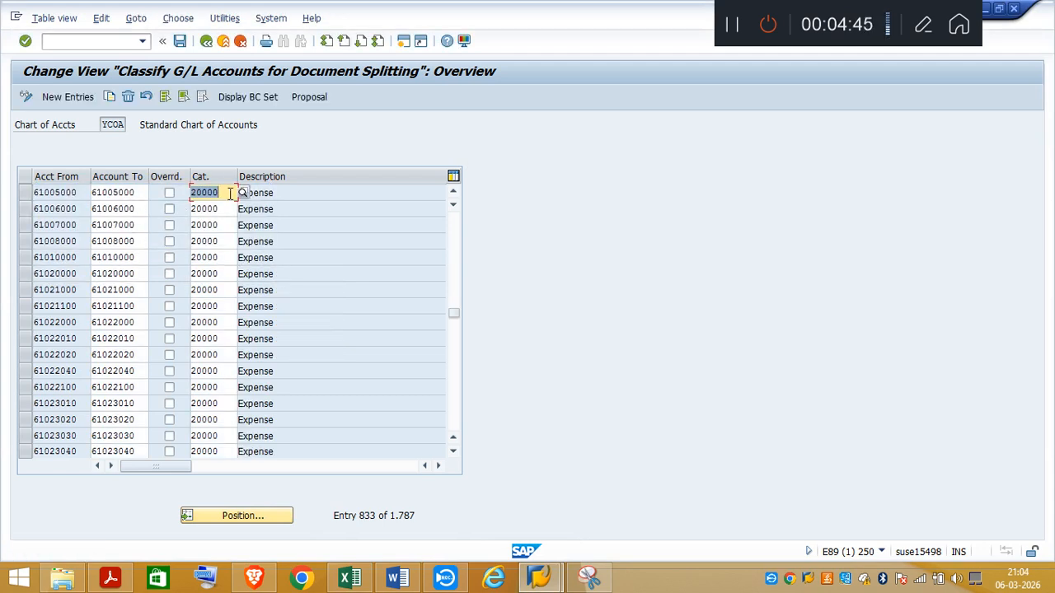
left_click(228, 193)
left_click(292, 193)
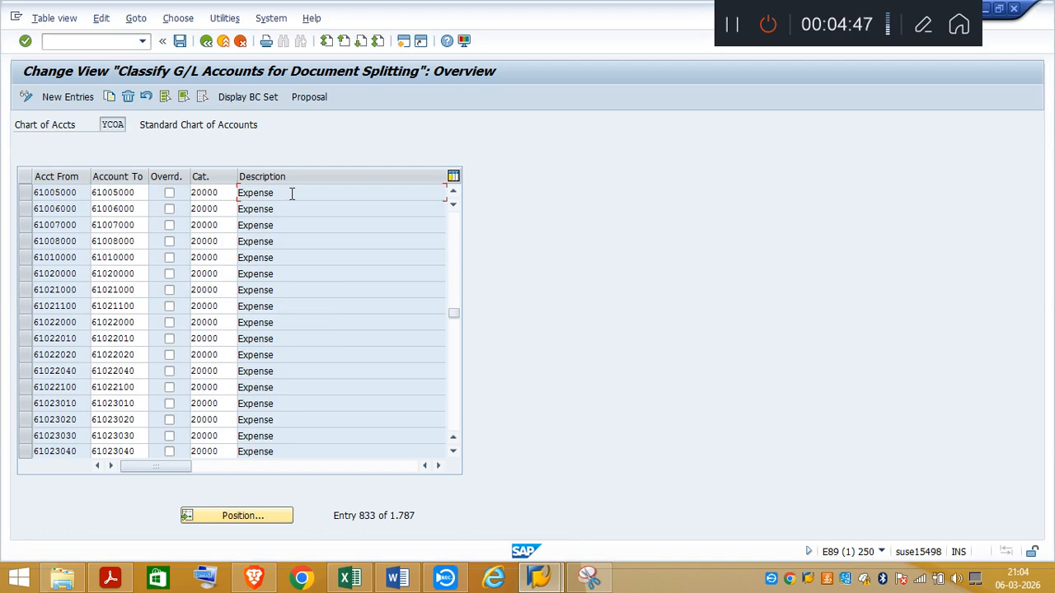
Step: Check the bank account number in the Excel notes and position the SAP classification list at account 11001000
left_click(353, 580)
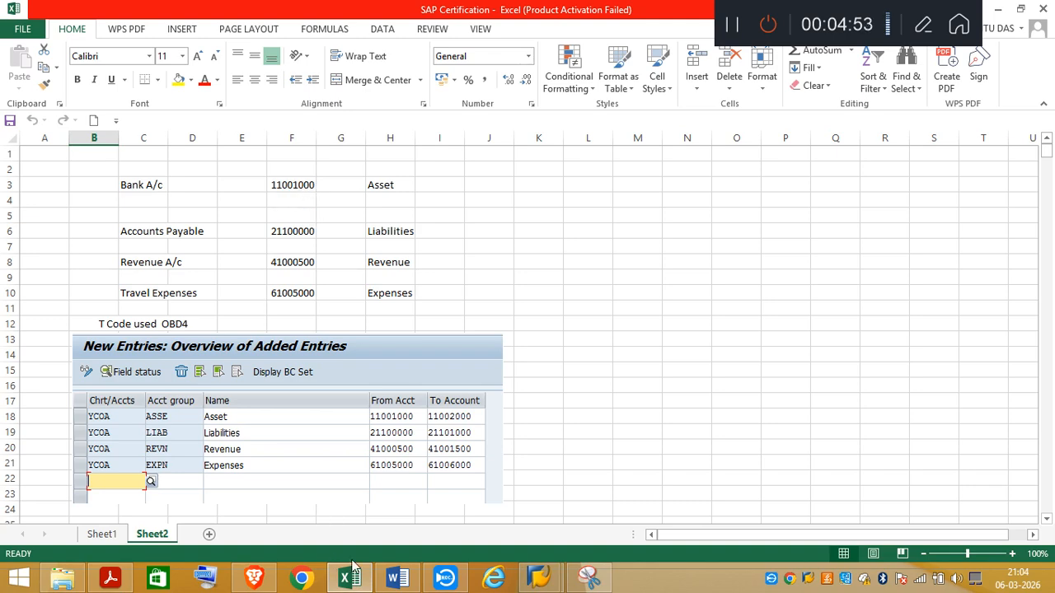
mouse_move(534, 580)
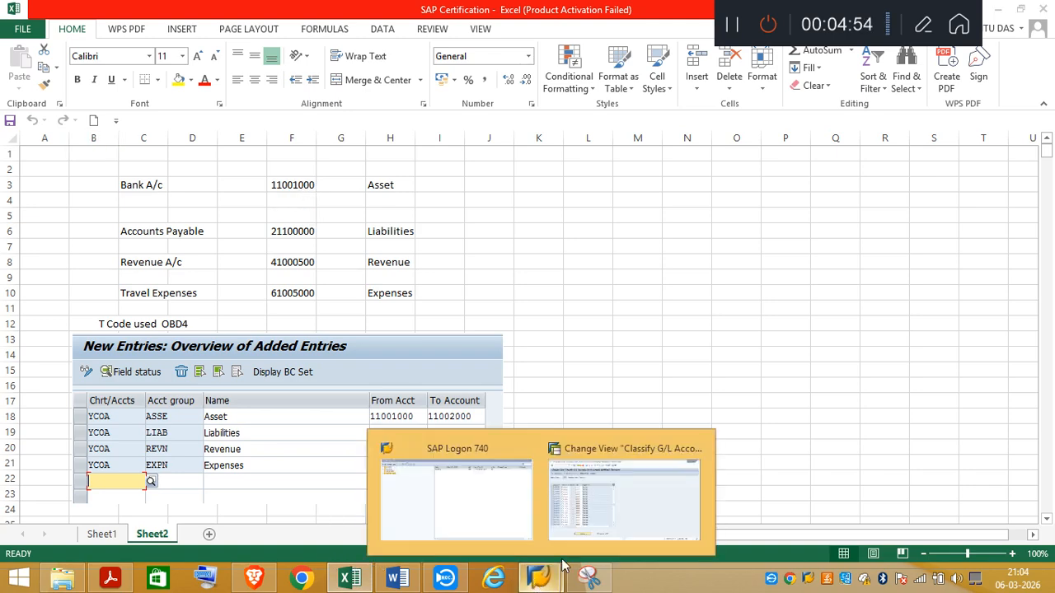
left_click(651, 521)
left_click(208, 517)
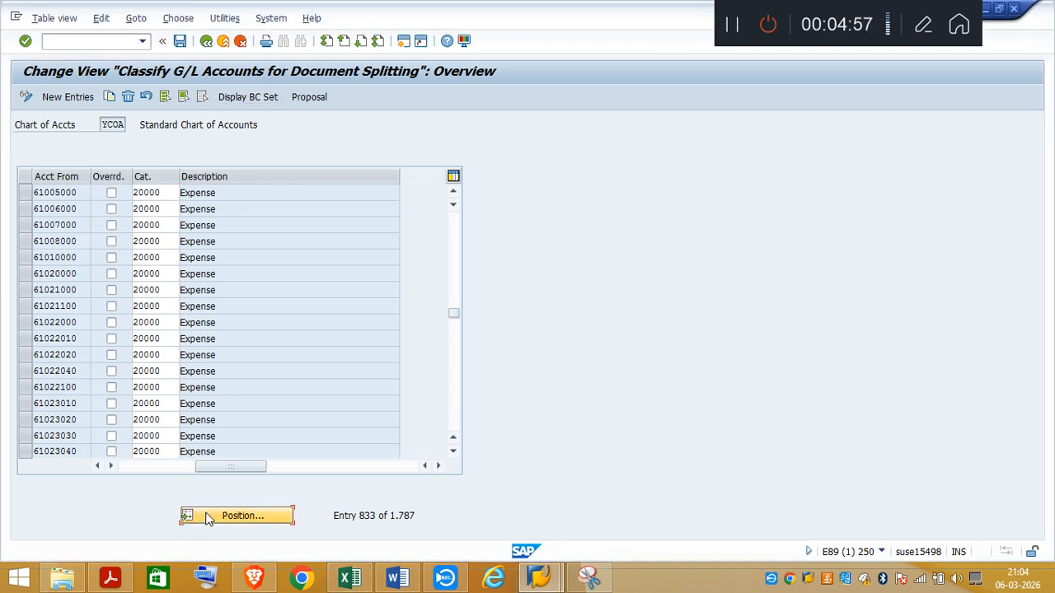
type("11001000")
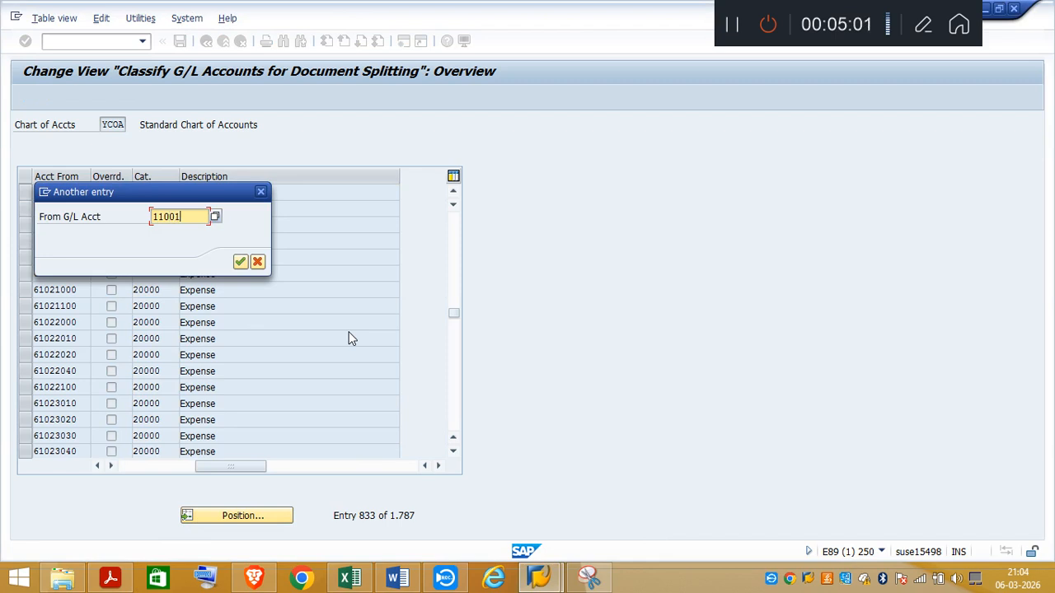
left_click(239, 262)
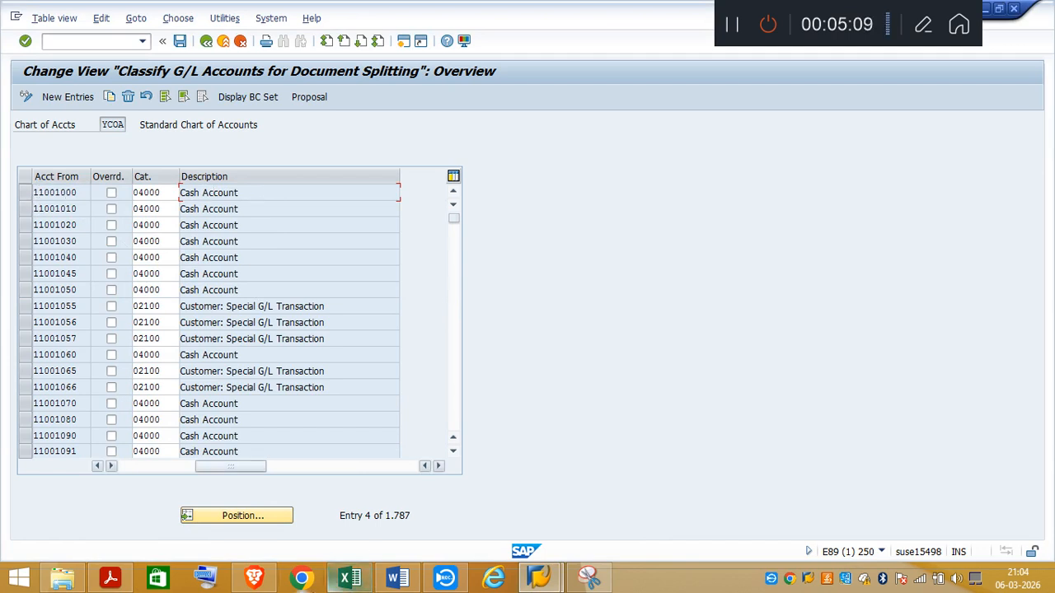
Step: Check the revenue account number in the Excel notes, position the SAP classification list at 41000500, and inspect the item category
left_click(352, 582)
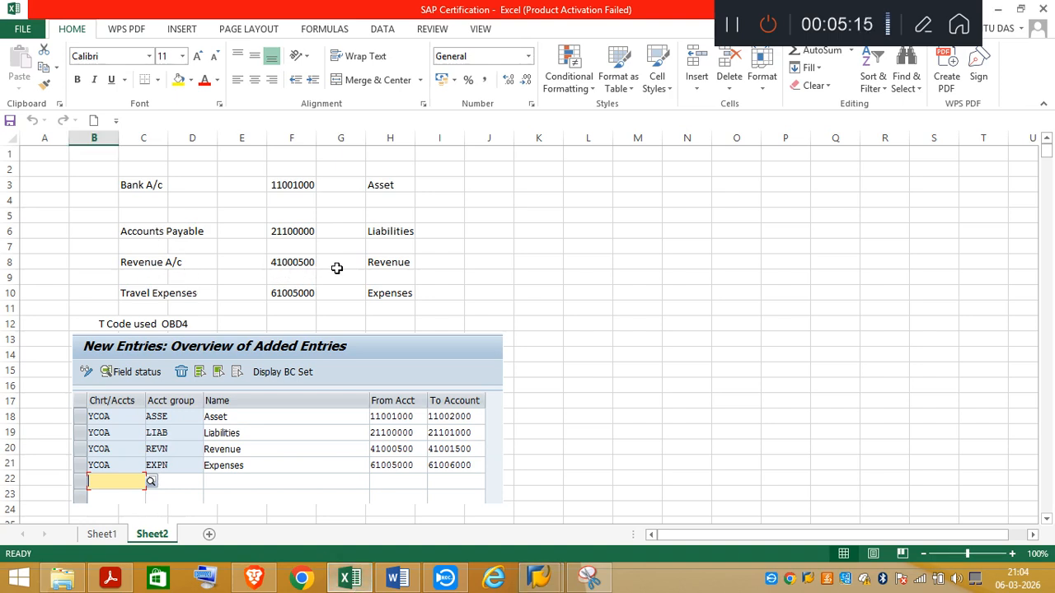
mouse_move(544, 587)
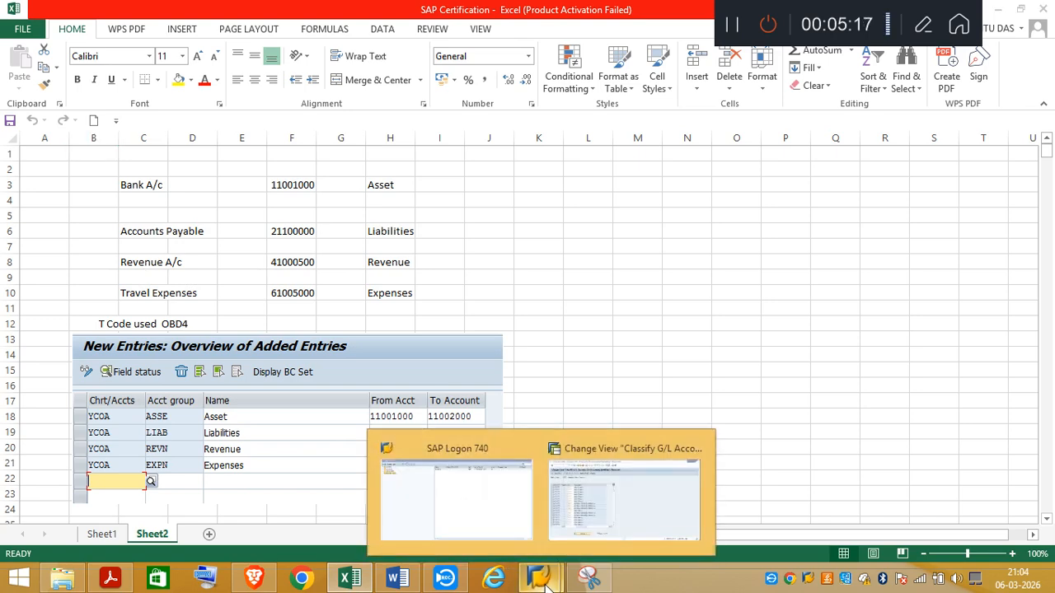
left_click(604, 525)
left_click(233, 516)
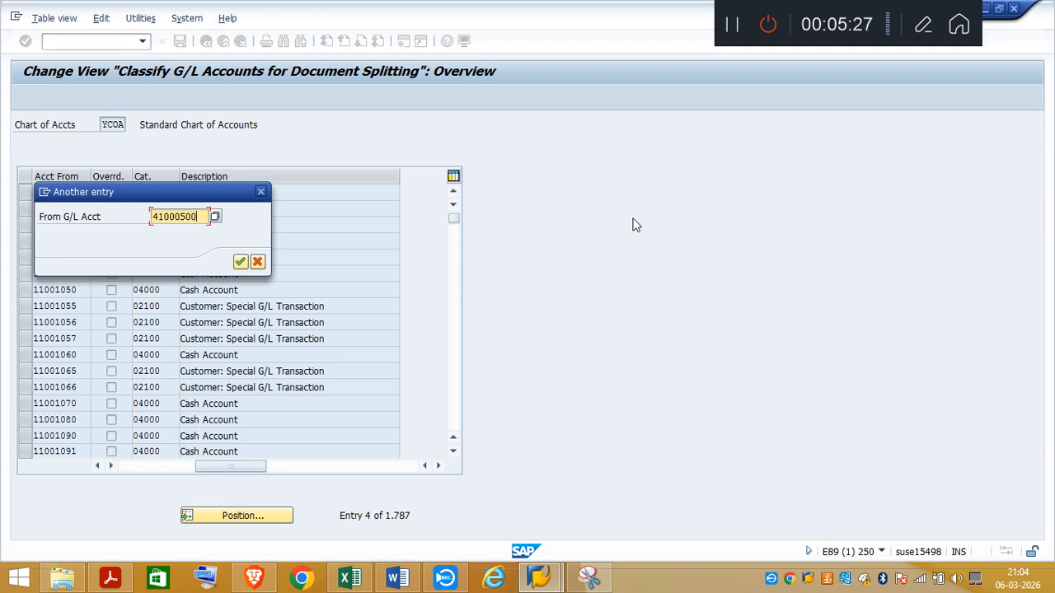
key("Return")
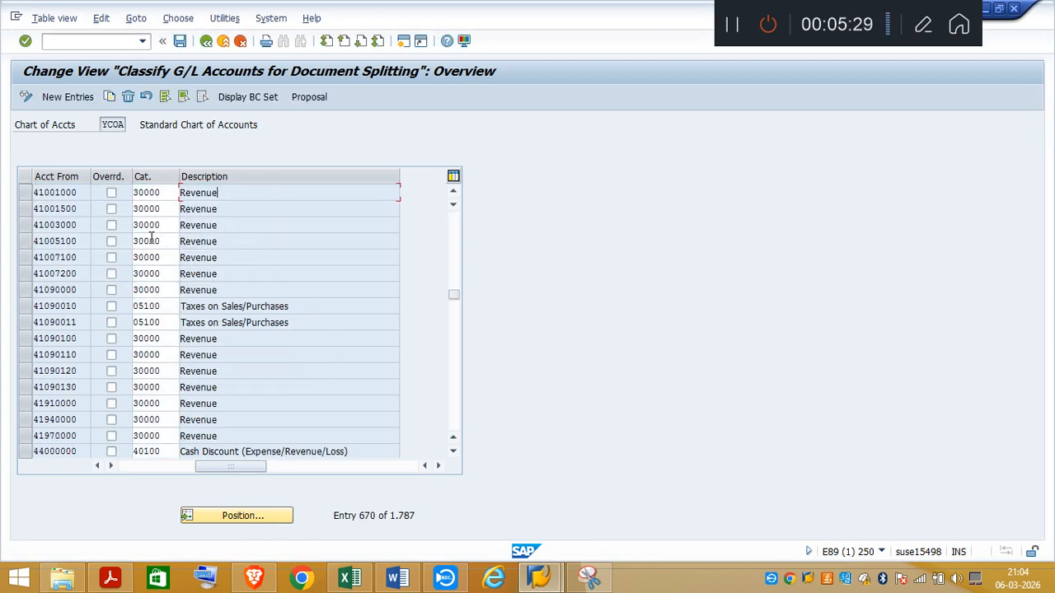
left_click(167, 192)
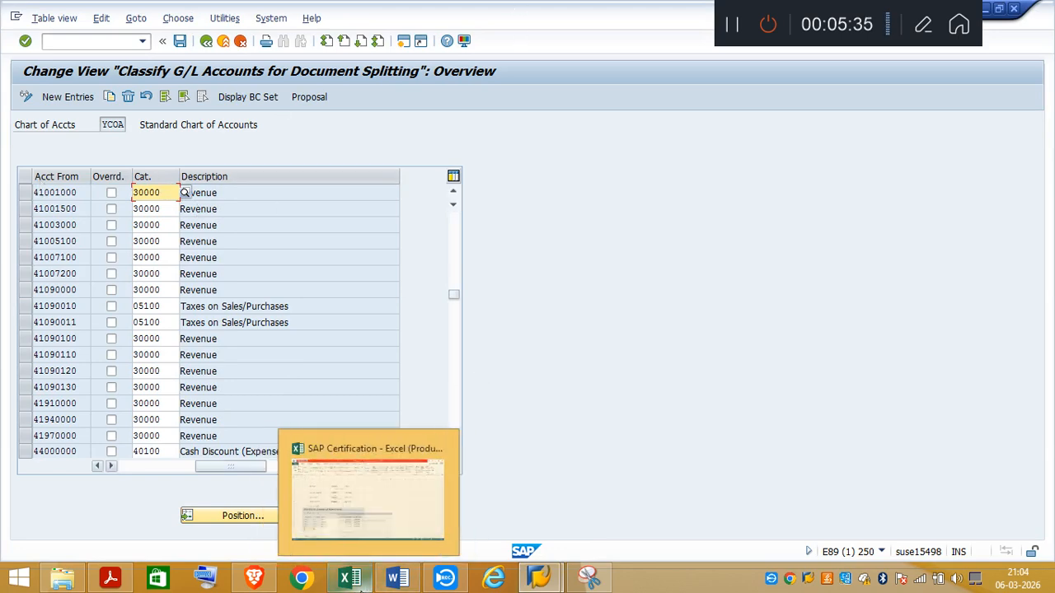
Step: Read through the Excel notes down to the section on classifying document type TR for document splitting
left_click(356, 584)
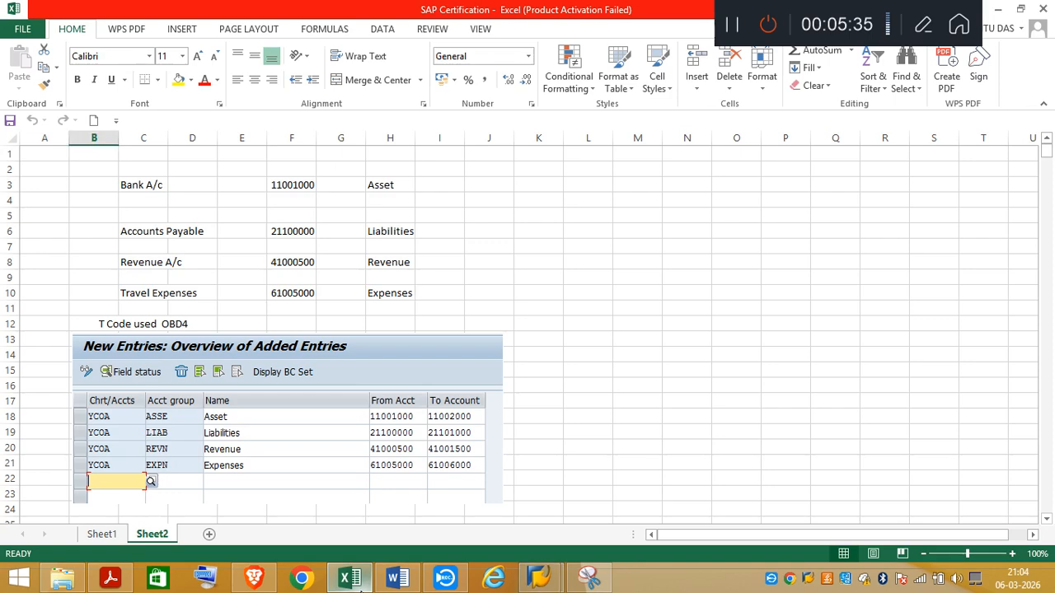
left_click(1048, 495)
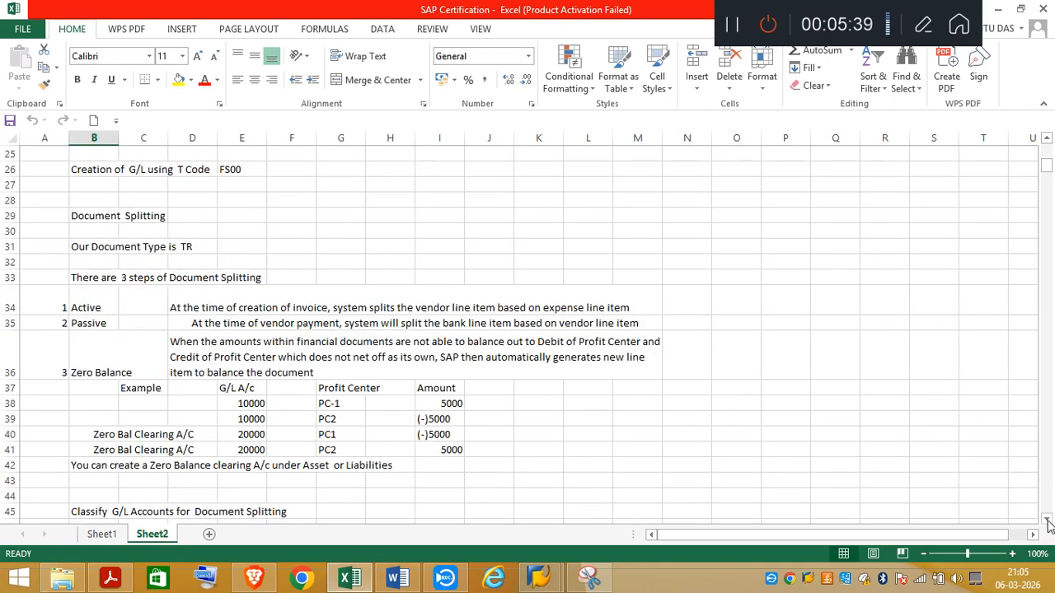
left_click(1048, 521)
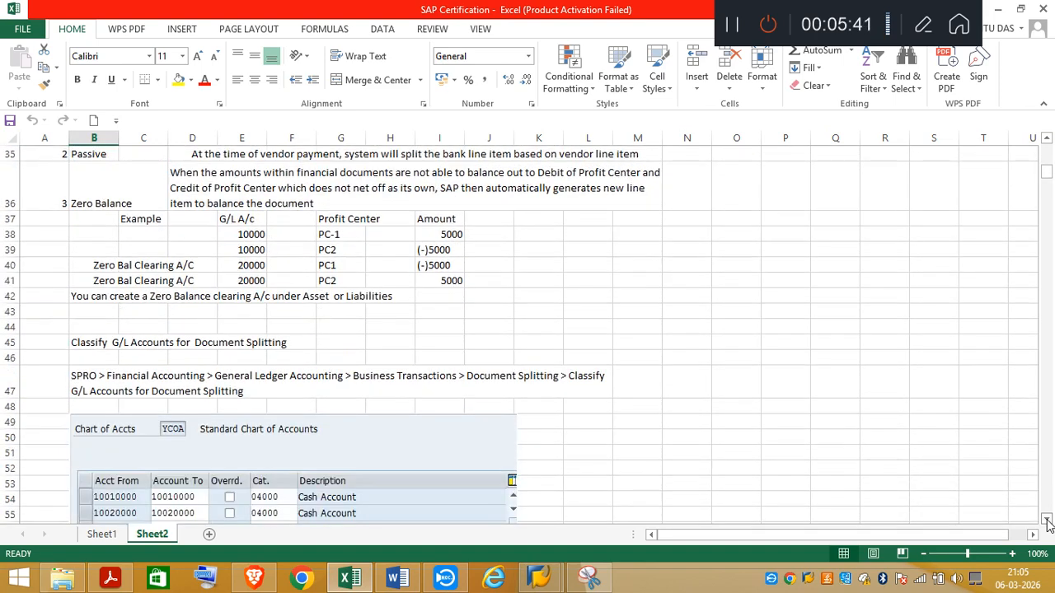
left_click_drag(1048, 524, 1048, 525)
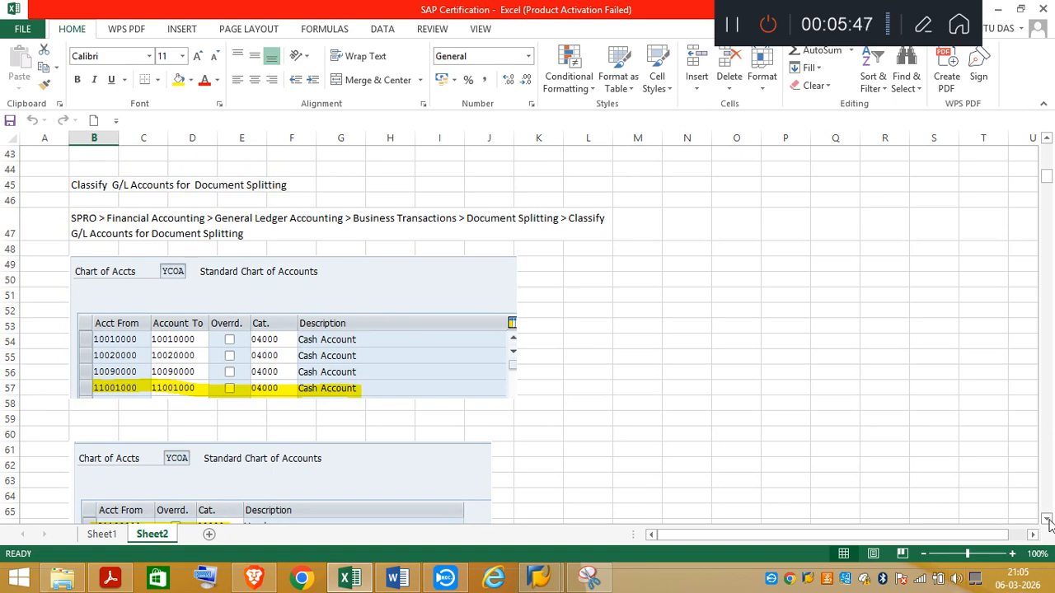
left_click_drag(1049, 524, 1048, 524)
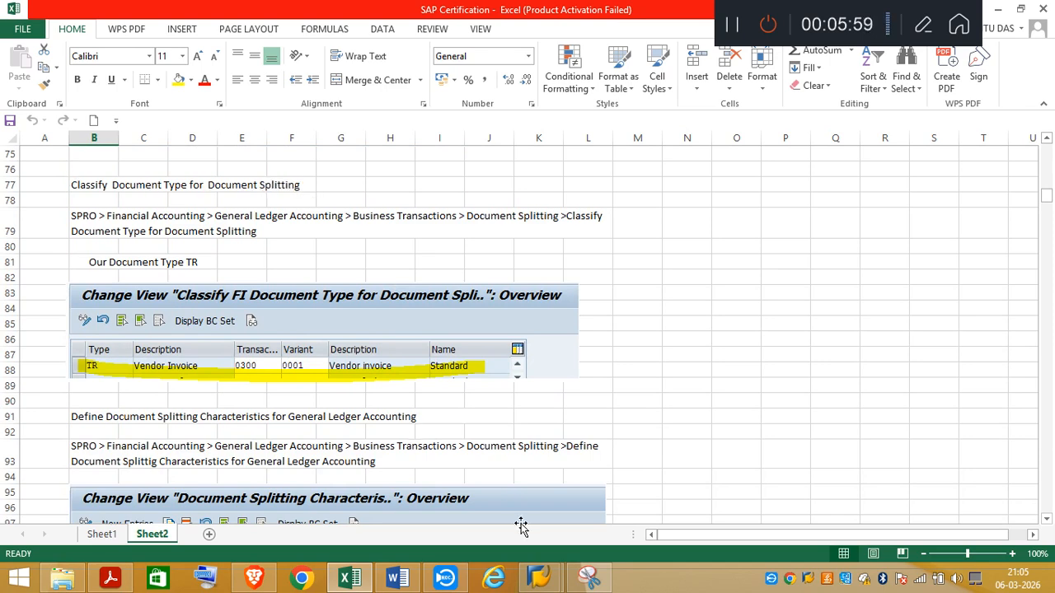
Step: Return to SAP, leave the G/L account classification, and open Classify Document Types for Document Splitting positioned at document type TR
mouse_move(537, 574)
left_click(628, 511)
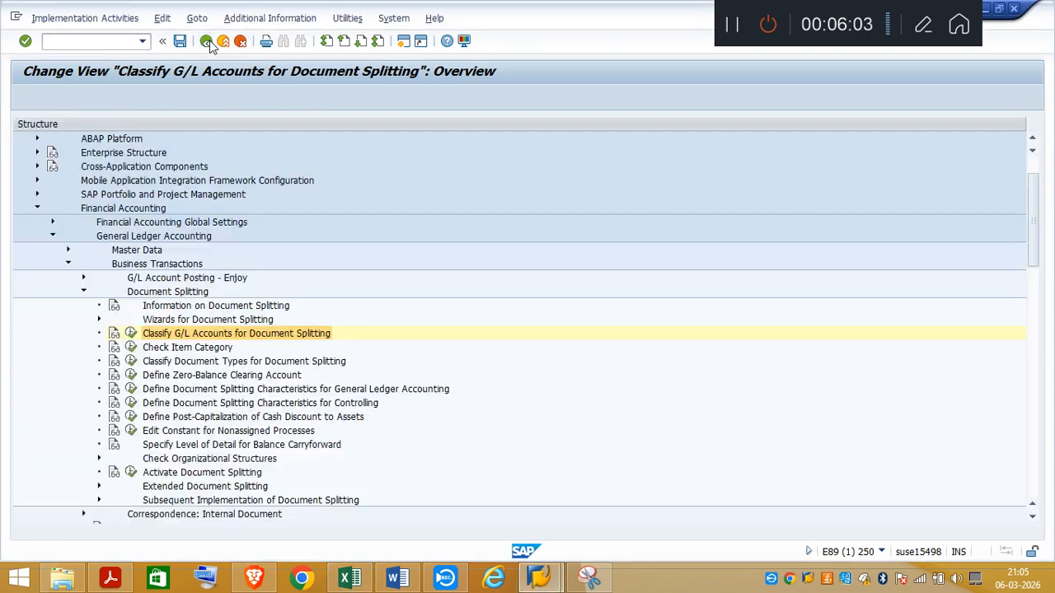
left_click(207, 42)
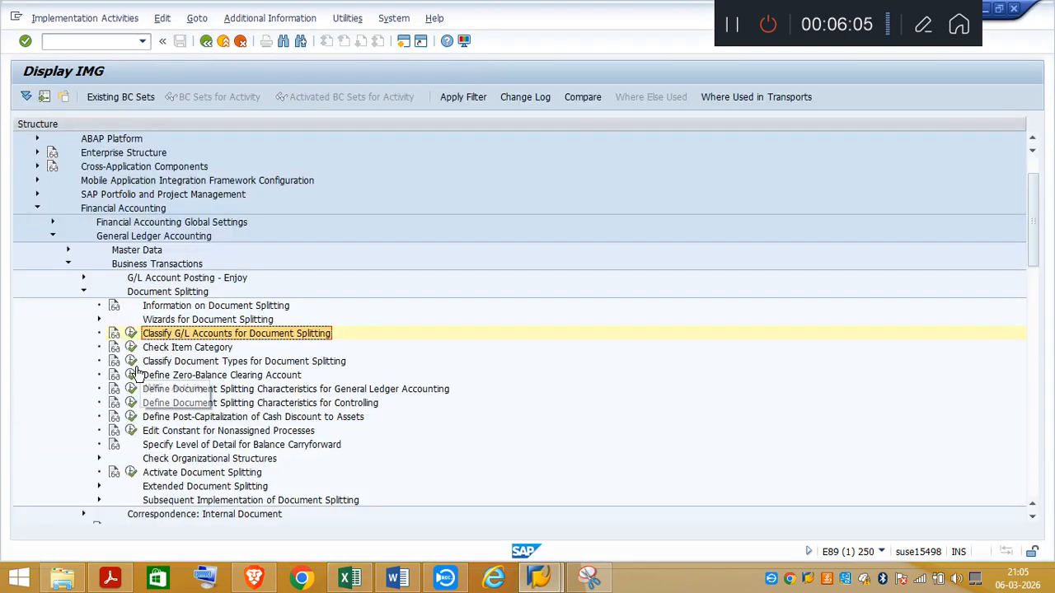
left_click(131, 361)
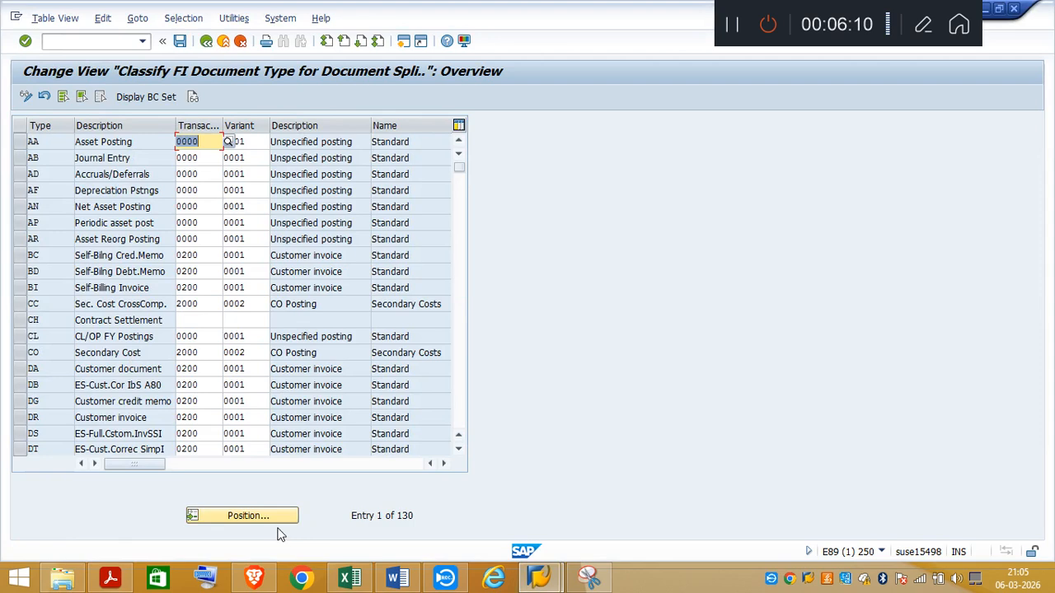
left_click(242, 517)
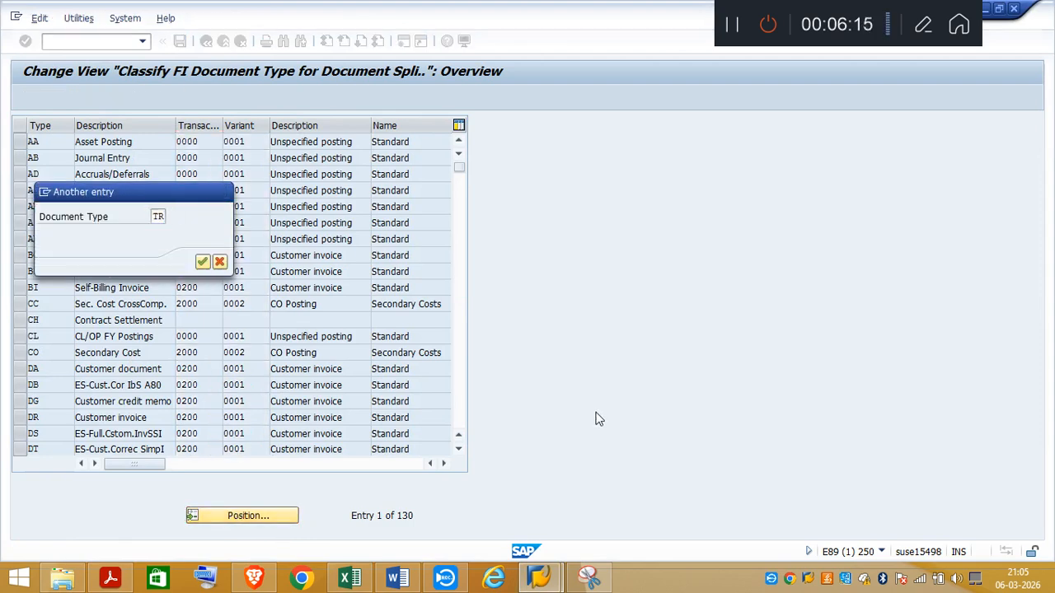
key("Return")
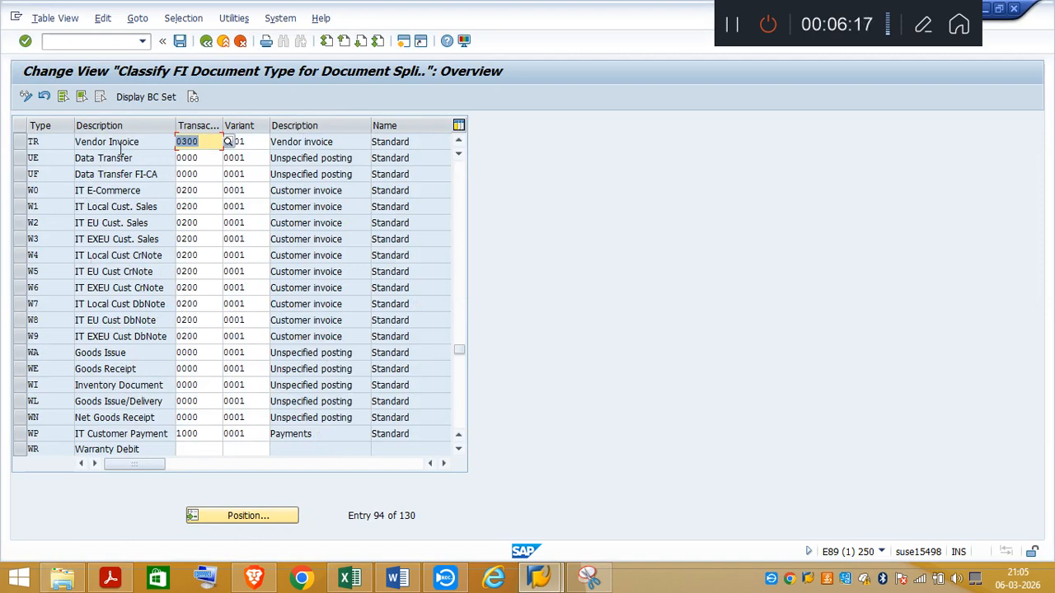
Step: Inspect the transaction and variant assigned to document type TR and save the classification
left_click(210, 141)
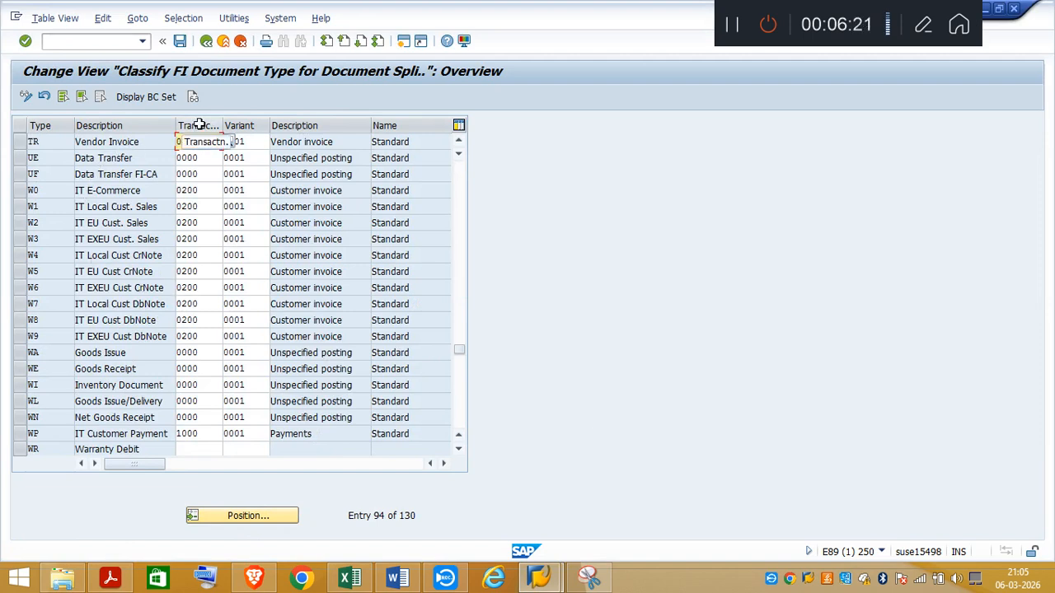
left_click(255, 142)
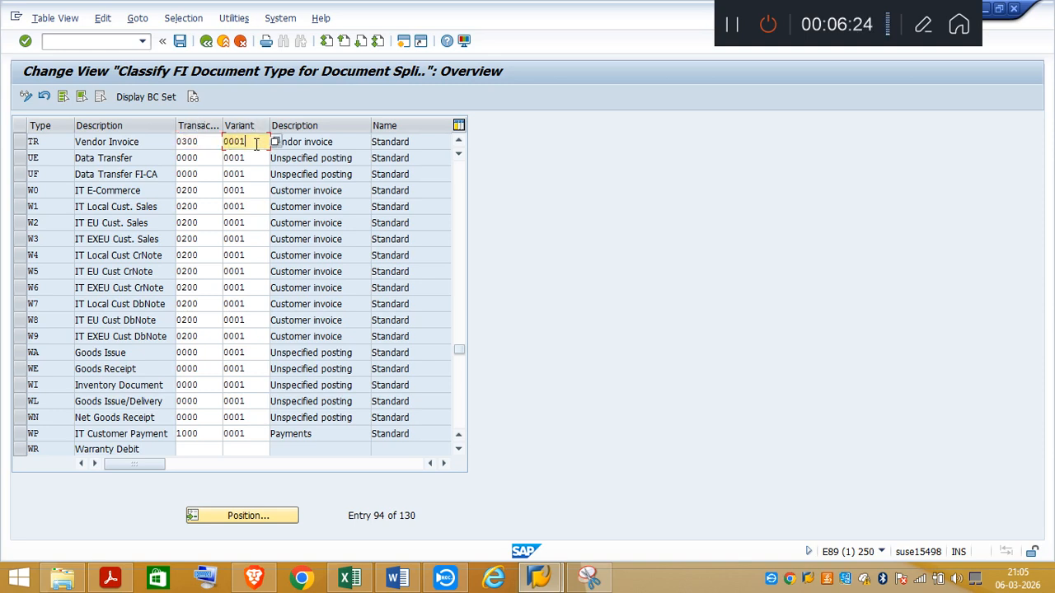
left_click(179, 40)
Step: Compare the Excel notes on splitting characteristics for General Ledger Accounting with the matching SAP IMG activity, and return to the IMG
left_click(347, 578)
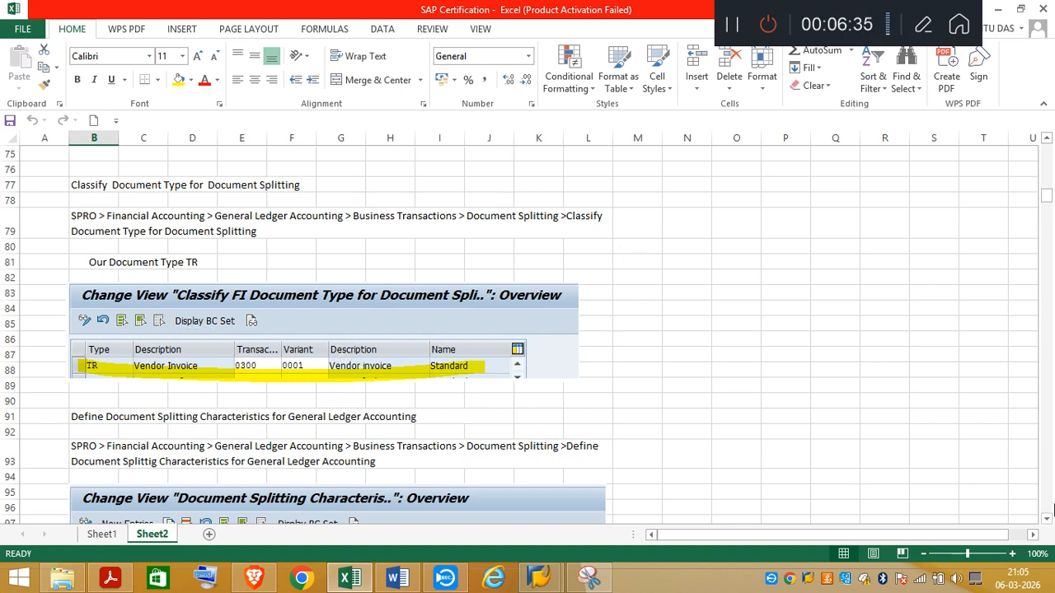
left_click_drag(1045, 524, 1045, 524)
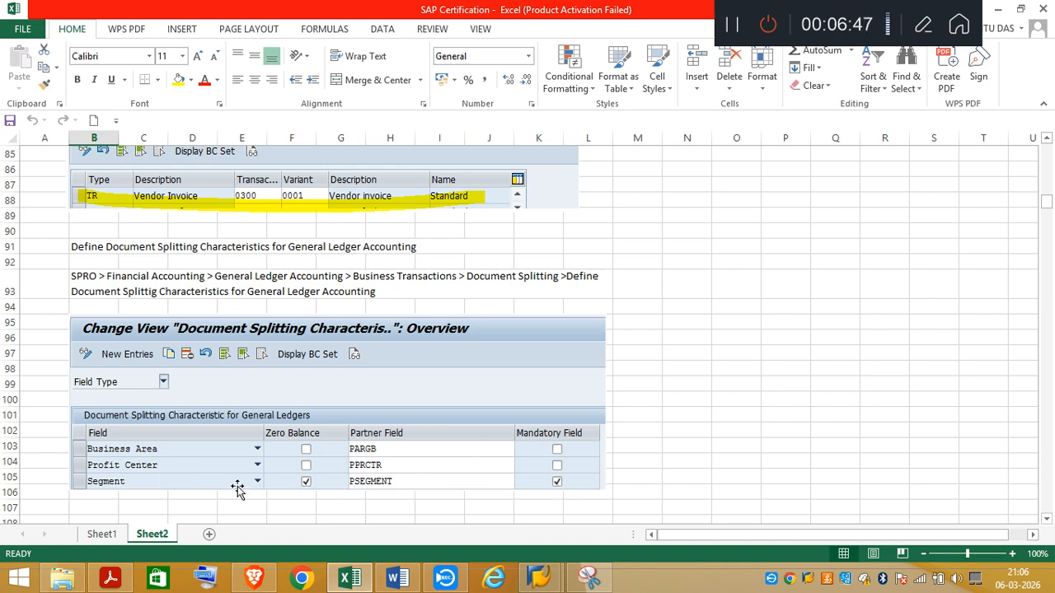
mouse_move(553, 585)
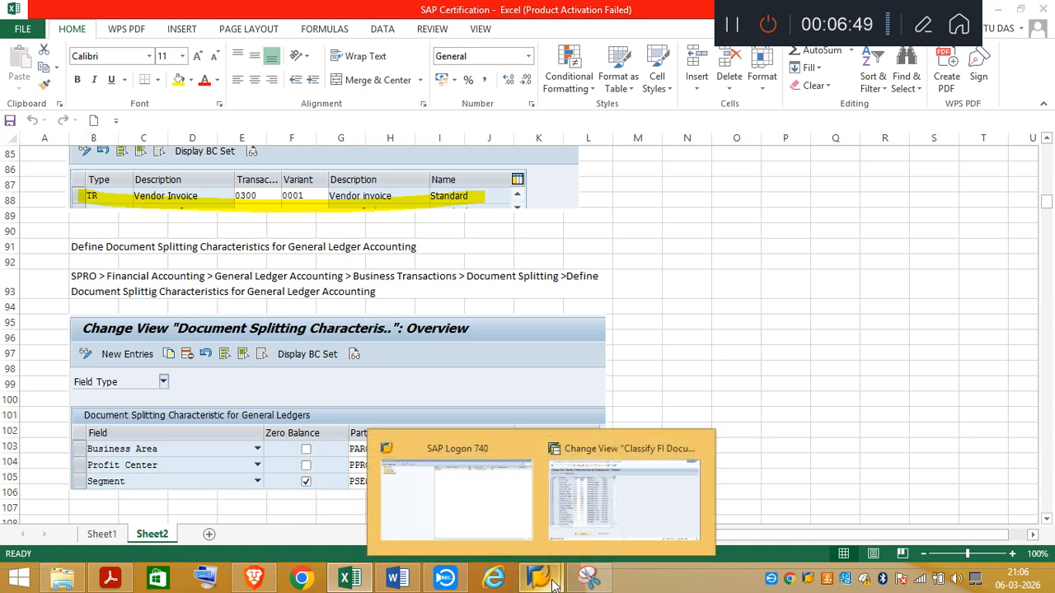
left_click(623, 521)
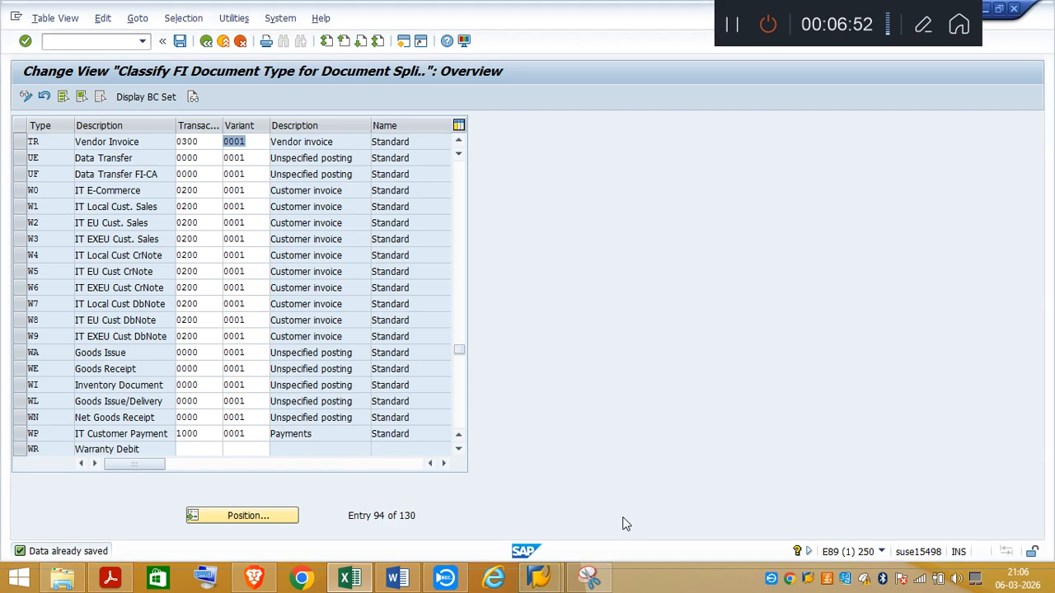
left_click(207, 40)
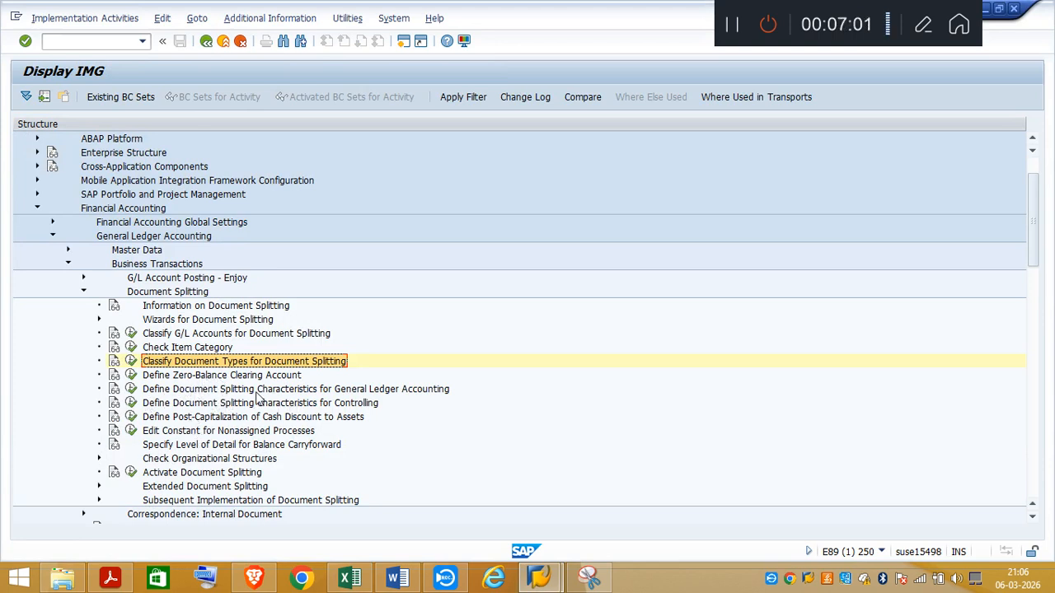
left_click(132, 390)
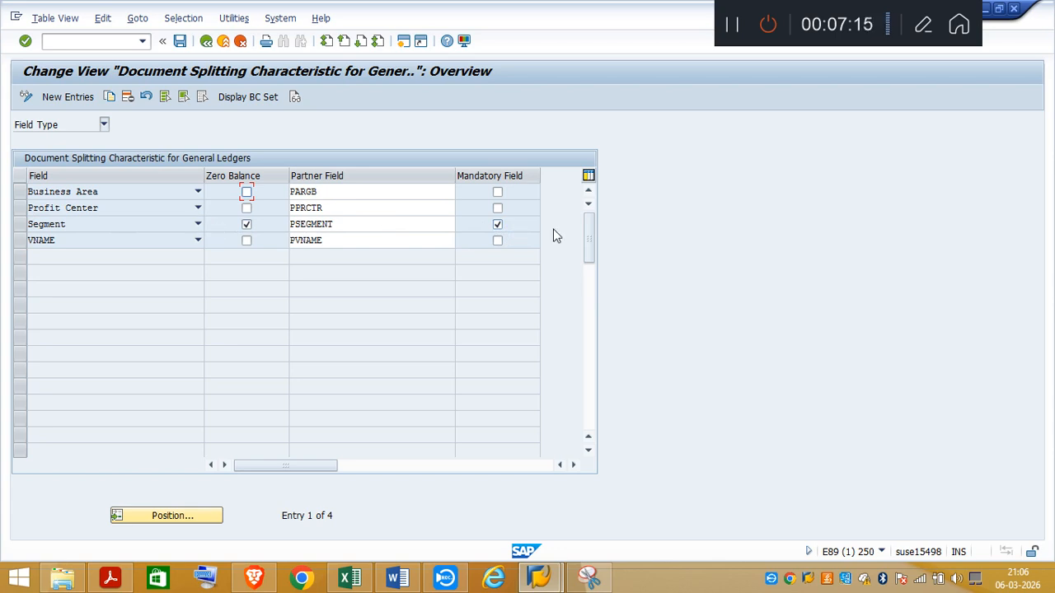
left_click(206, 41)
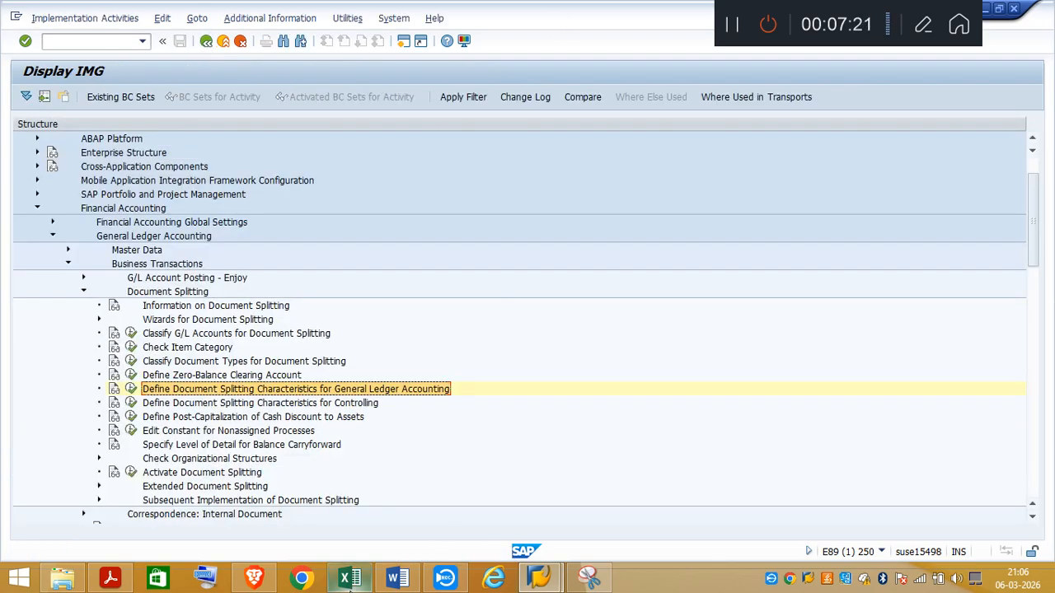
Step: Read the Excel notes on Edit Constant for Nonassigned Processes, covering the default segment and profit center assignments
left_click(355, 579)
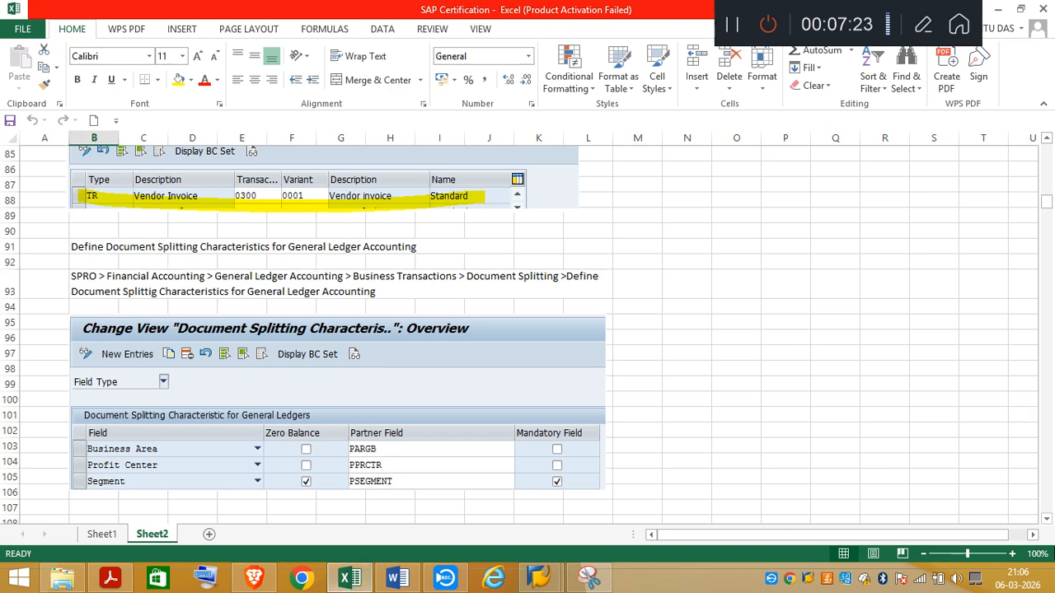
left_click(1047, 519)
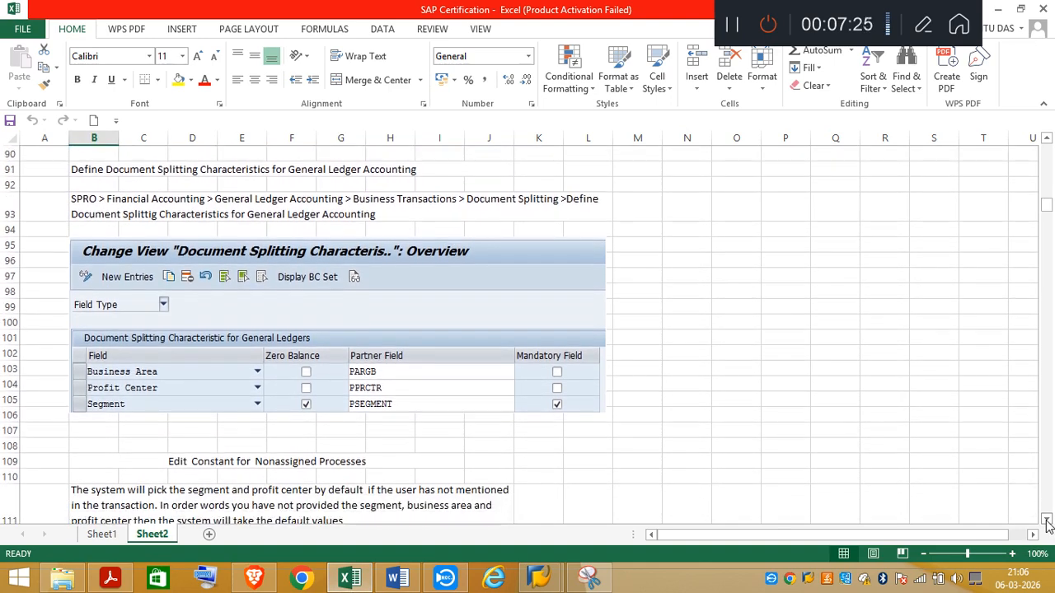
scroll(1047, 524, "down", 3)
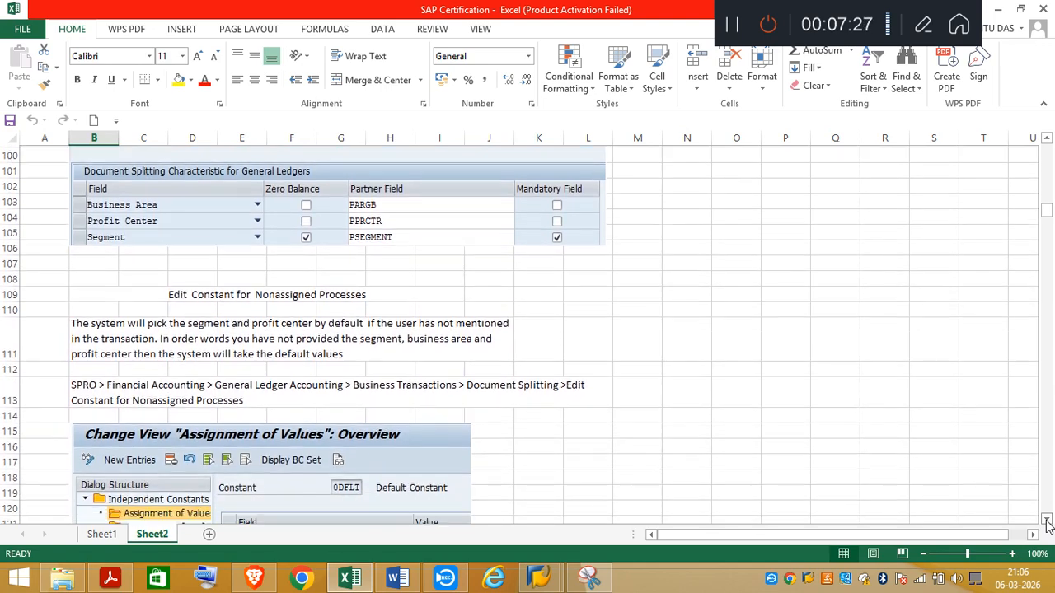
scroll(1047, 524, "down", 2)
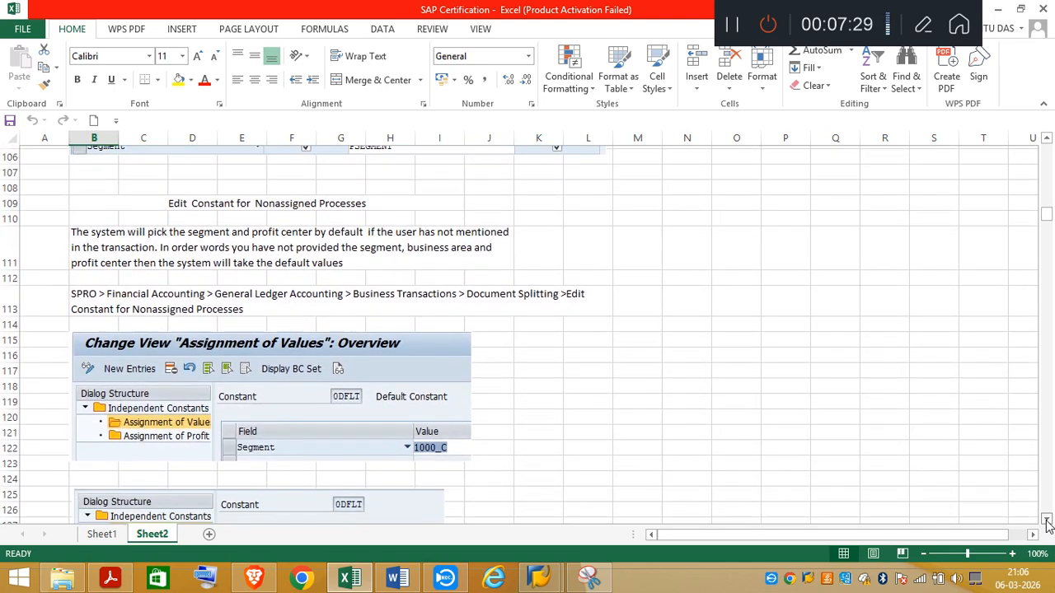
scroll(1047, 524, "down", 1)
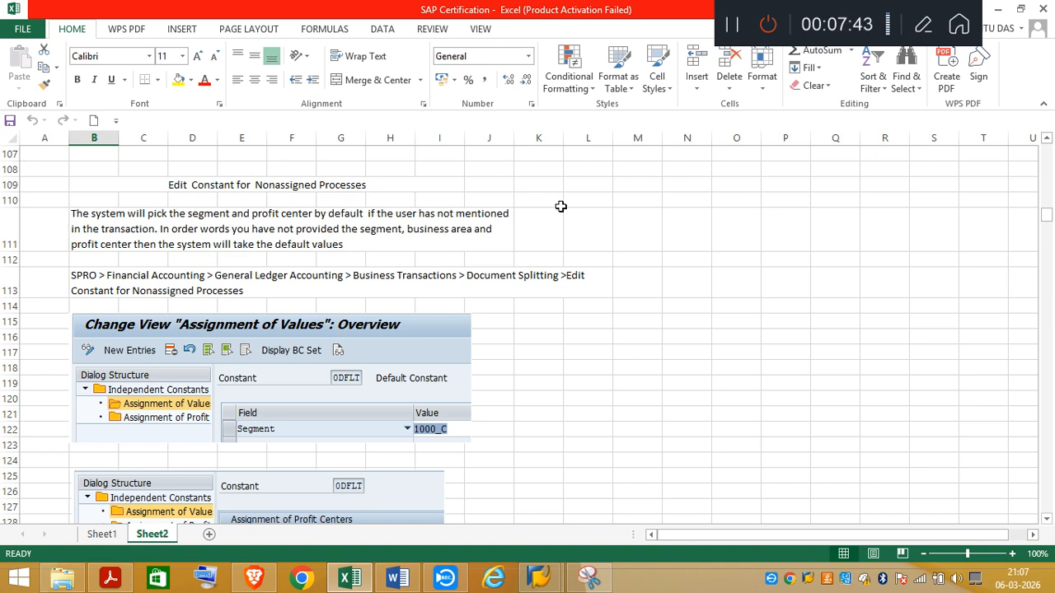
left_click(1046, 519)
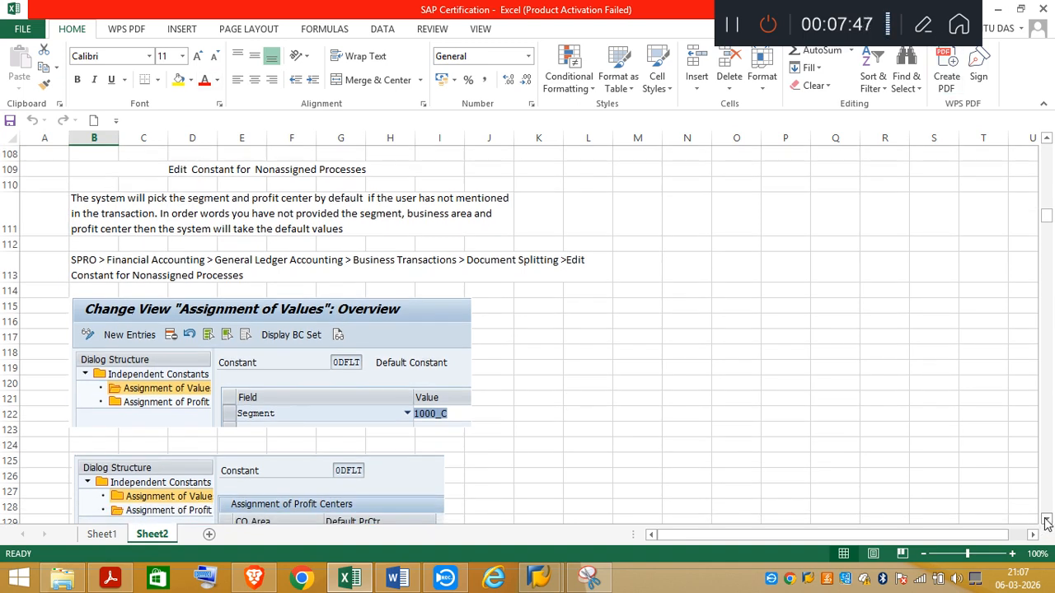
left_click(1046, 522)
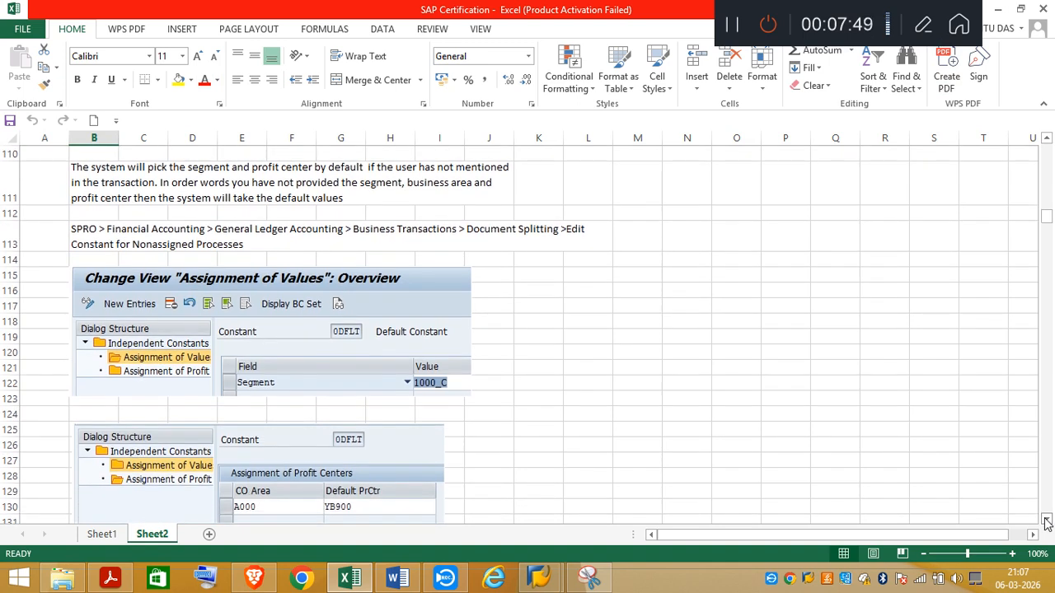
left_click(1046, 521)
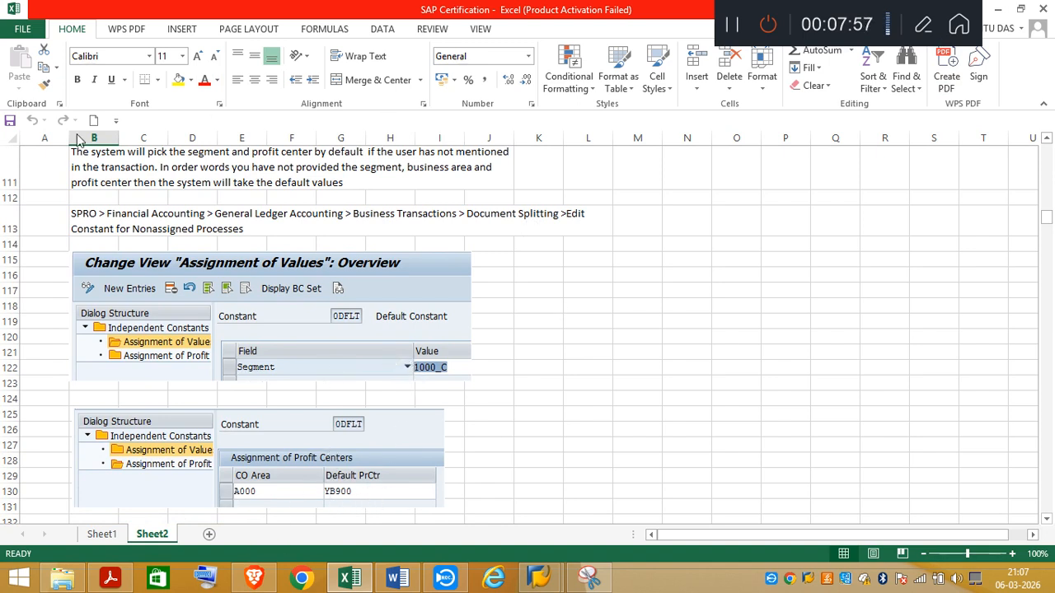
Step: Read the Activate Document Splitting section of the Excel notes and switch back to the SAP Display IMG screen
scroll(1048, 521, "down", 5)
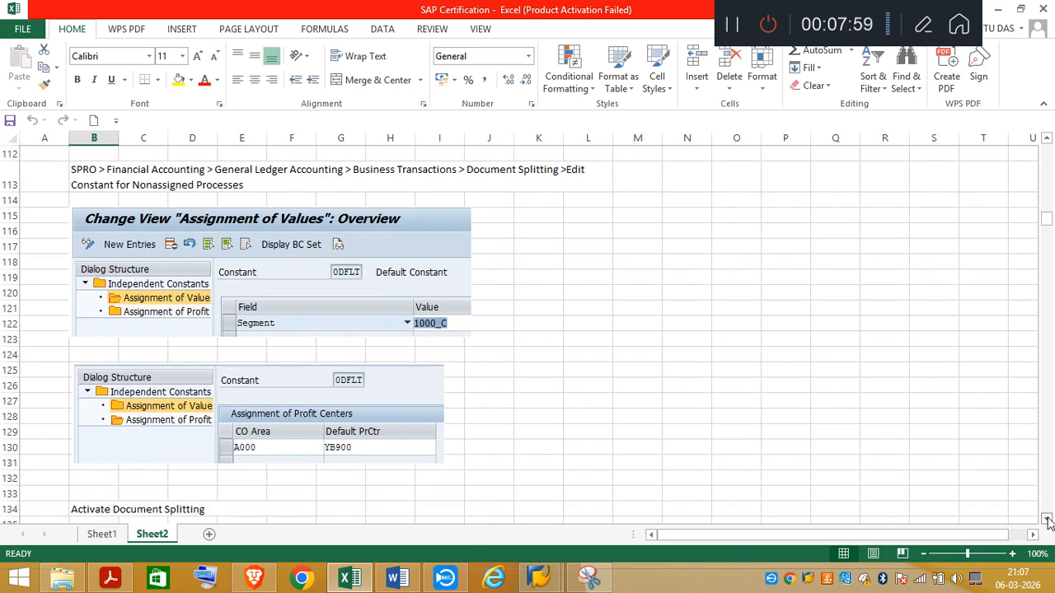
scroll(1048, 520, "down", 3)
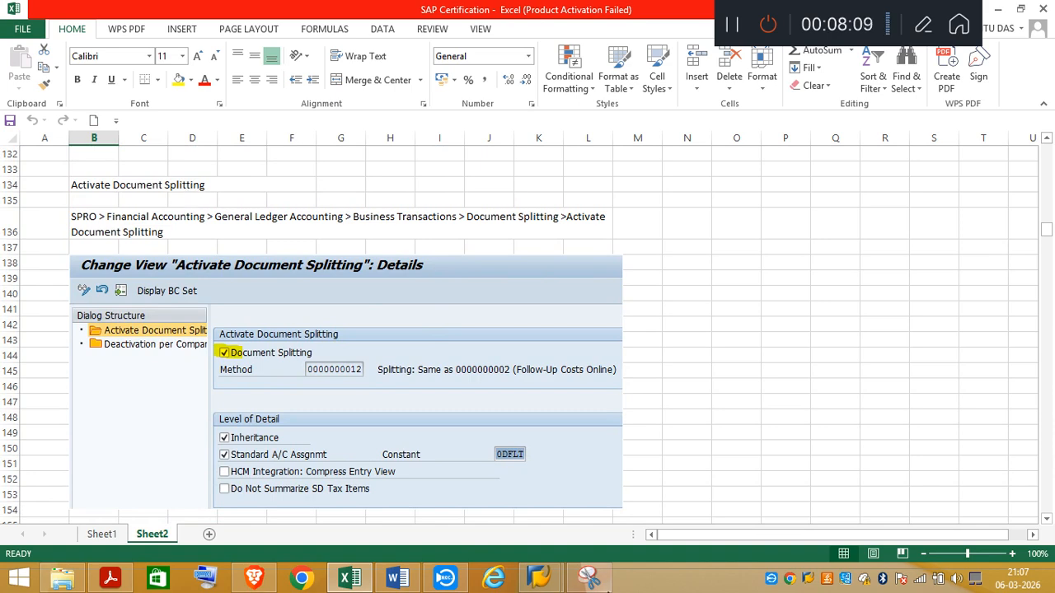
mouse_move(590, 580)
left_click(613, 498)
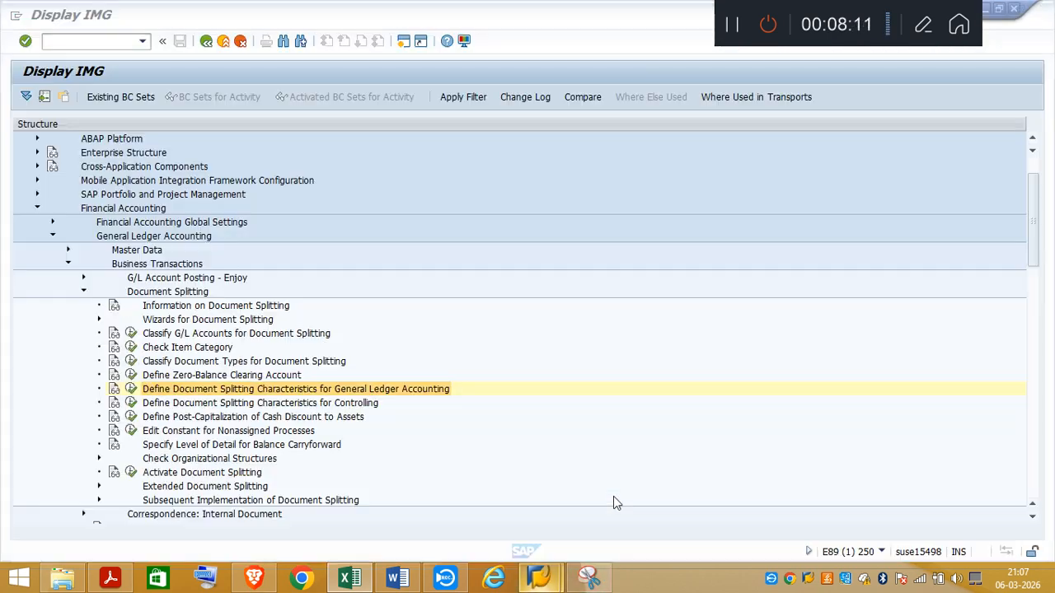
Step: Open the Activate Document Splitting activity, bring up the available splitting methods, and close the list without changing the method
left_click(131, 472)
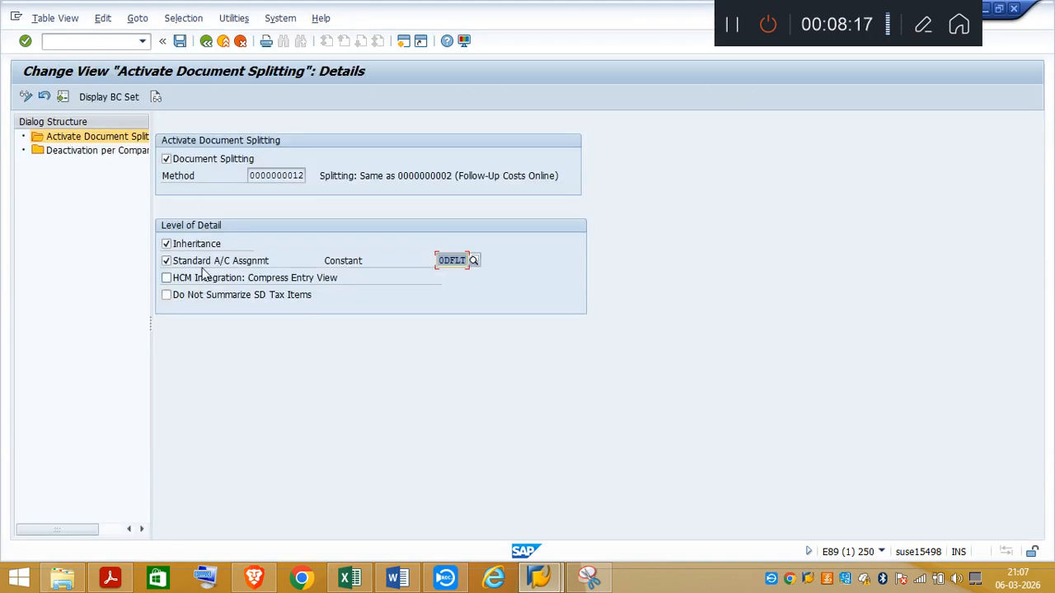
left_click(306, 174)
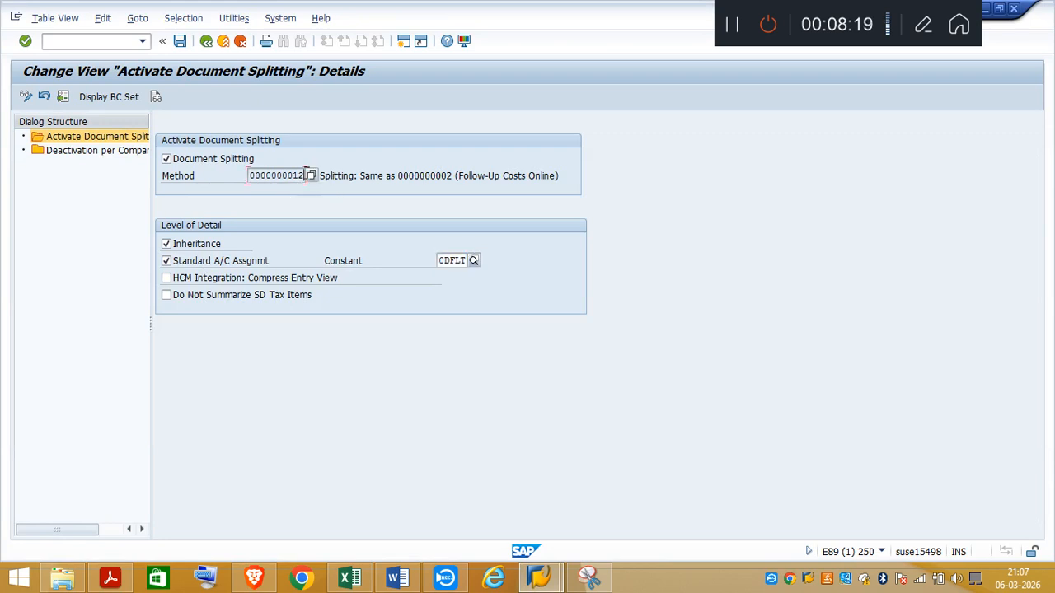
left_click(312, 176)
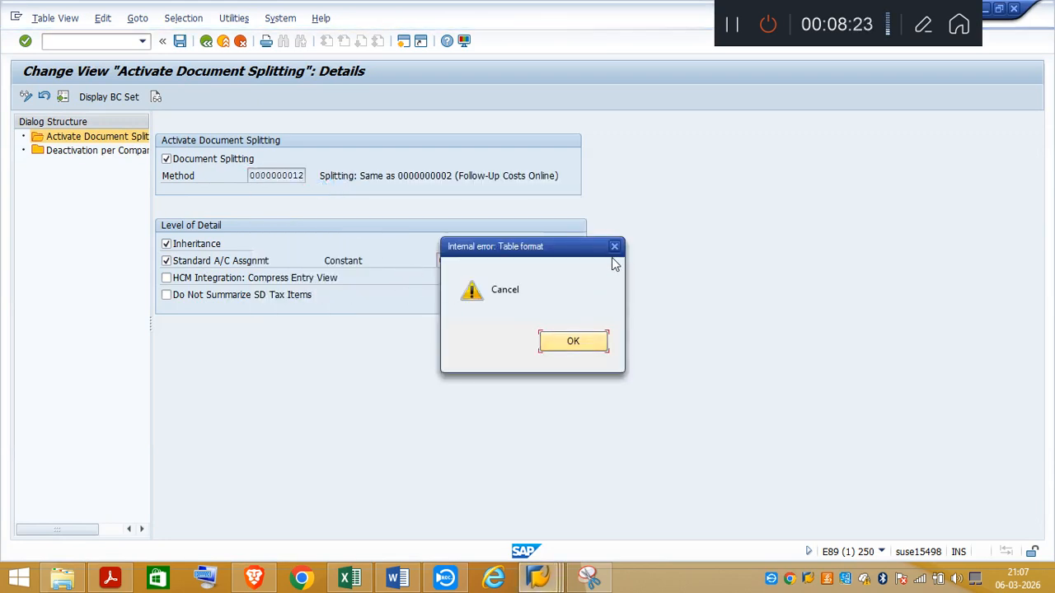
left_click(614, 246)
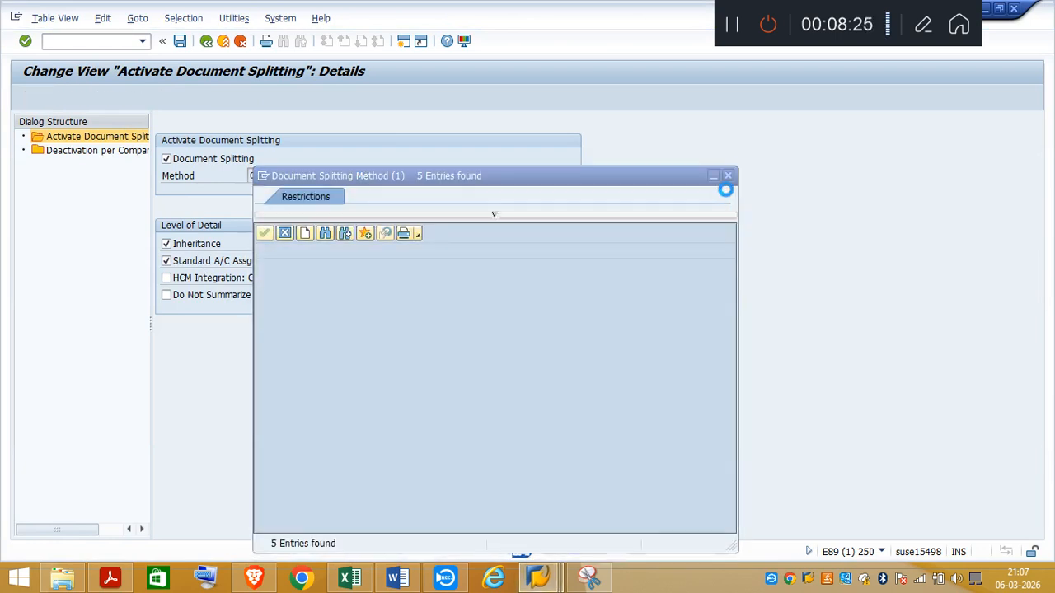
left_click(729, 177)
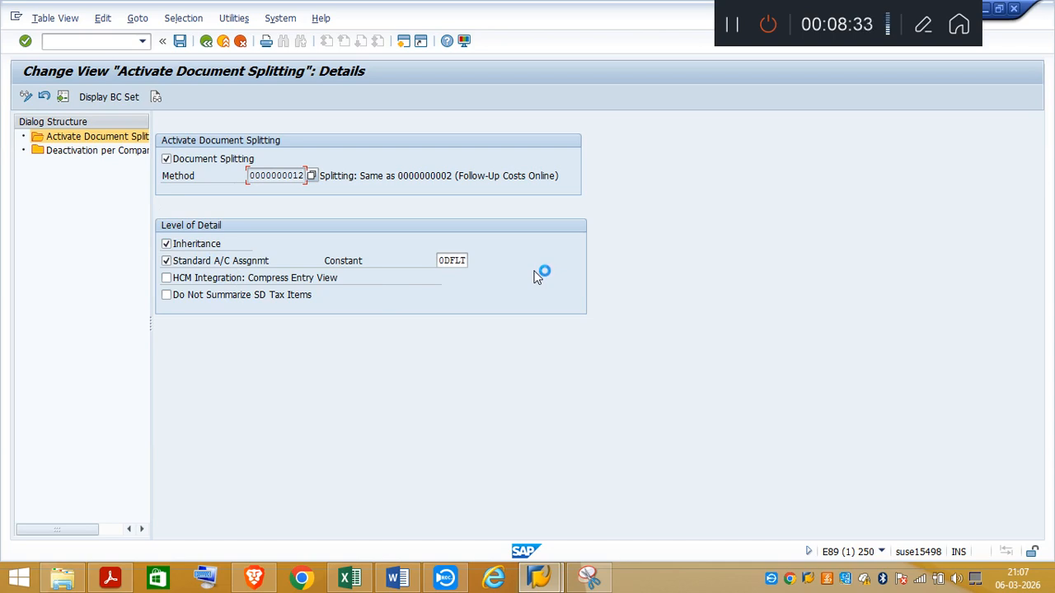
Step: Check the document splitting deactivation entry for company code TA03 and return to the activation details
double_click(71, 152)
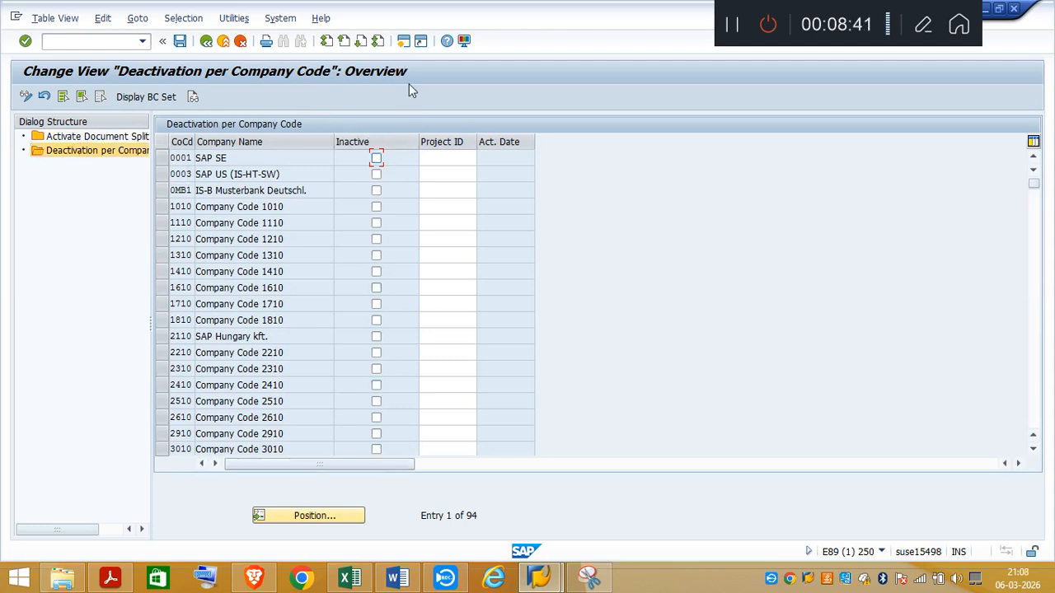
left_click(325, 520)
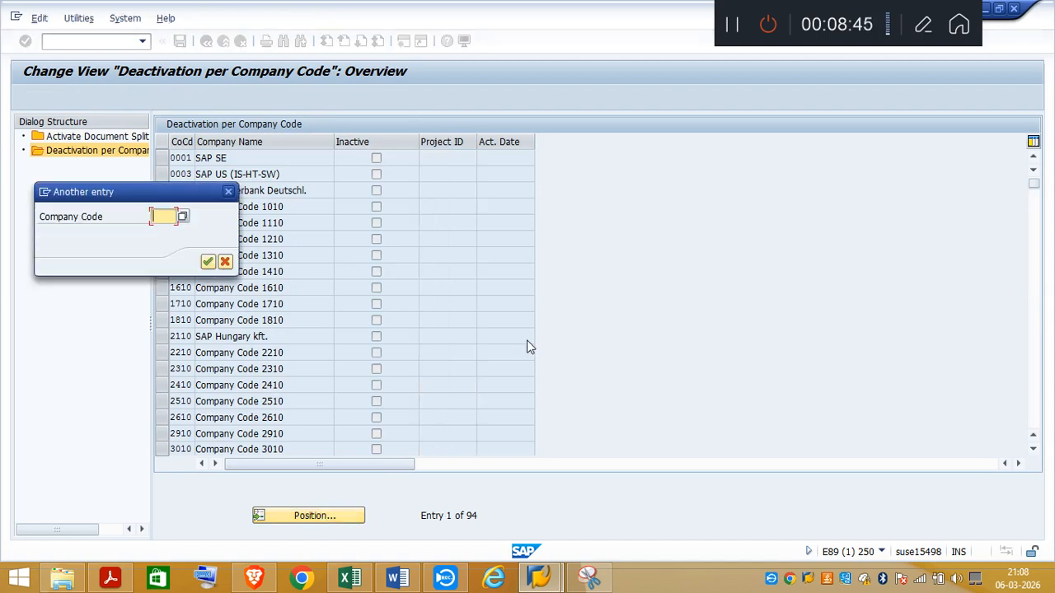
type("TA0")
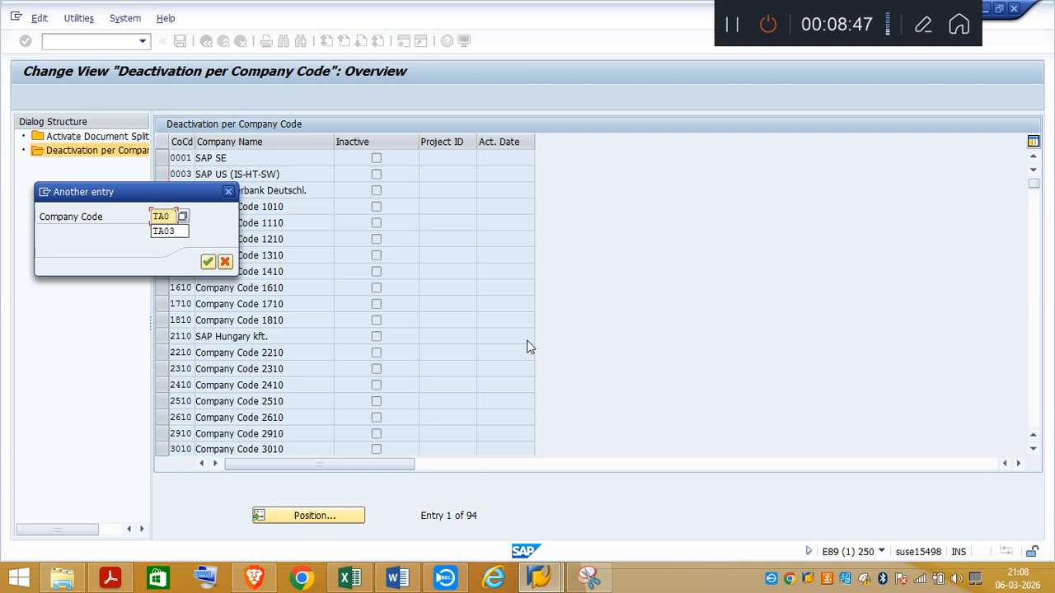
type("3")
key("Return")
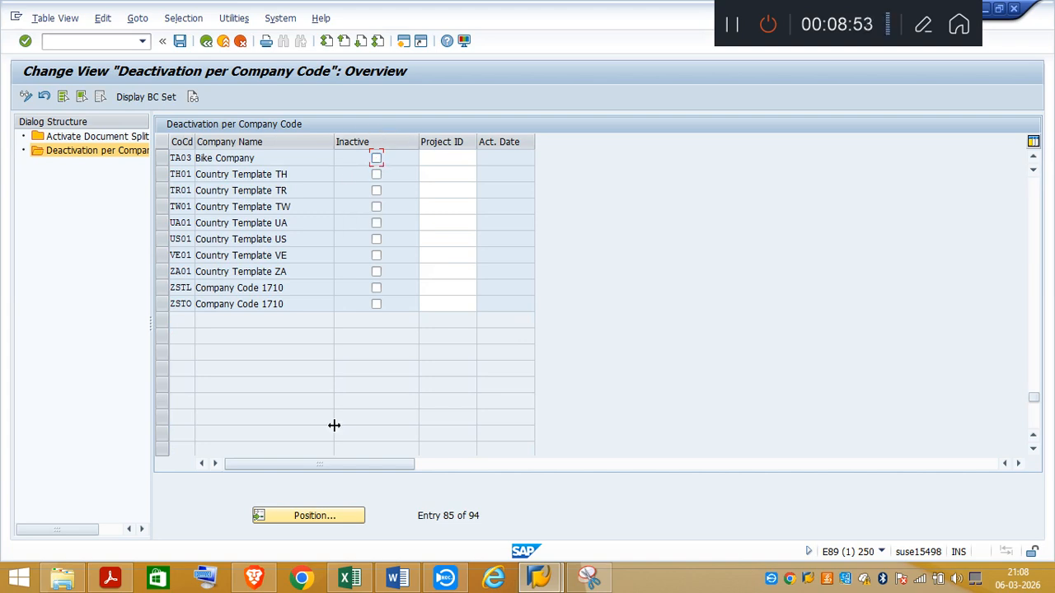
left_click(206, 41)
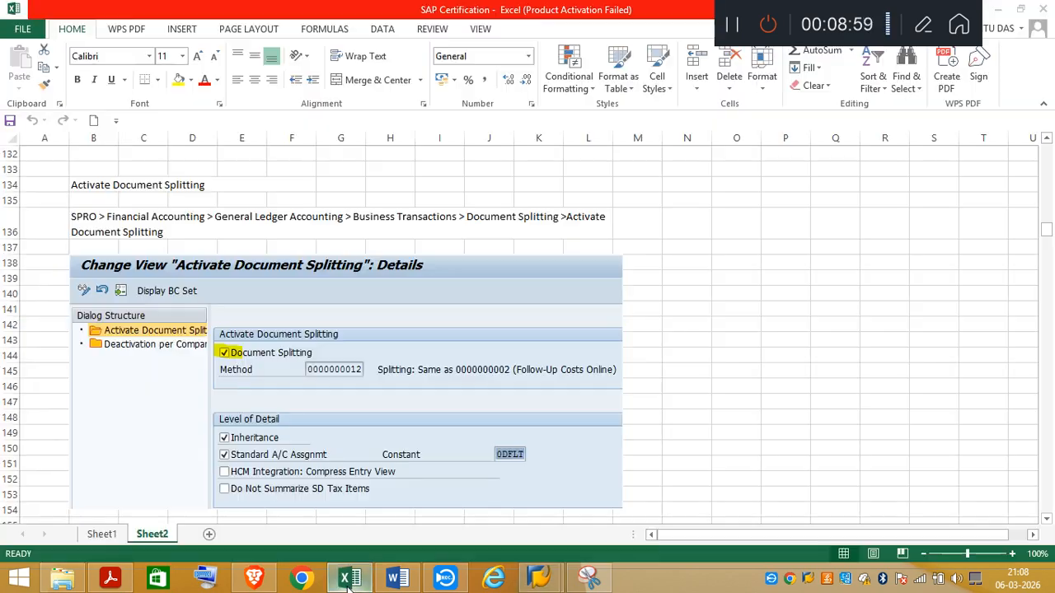
Step: Read the Zero Balance Clearing Account section of the Excel notes, including its IMG path and predefined G/L account
left_click(349, 579)
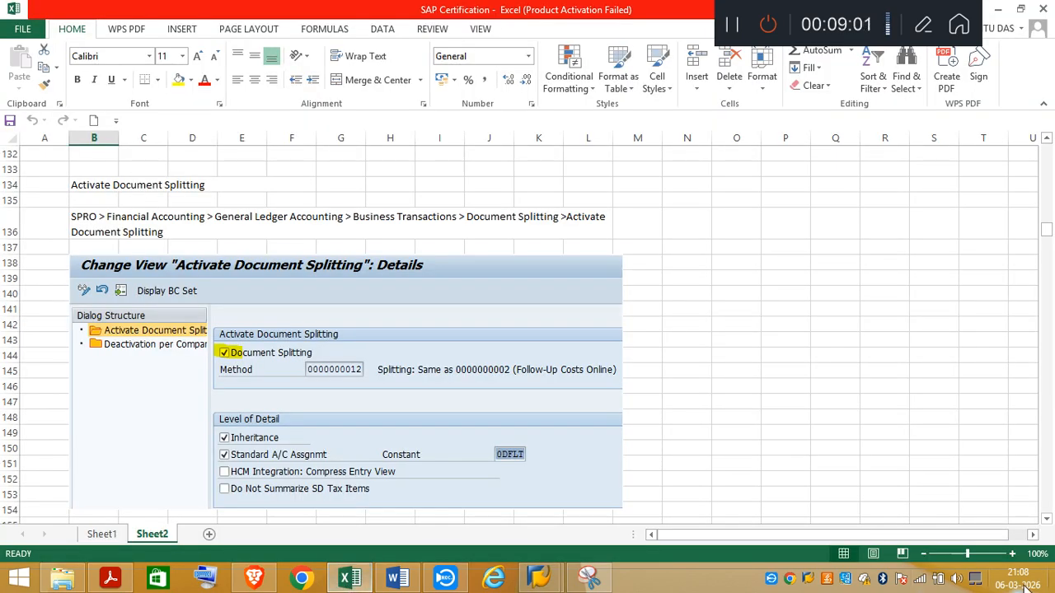
left_click(1047, 520)
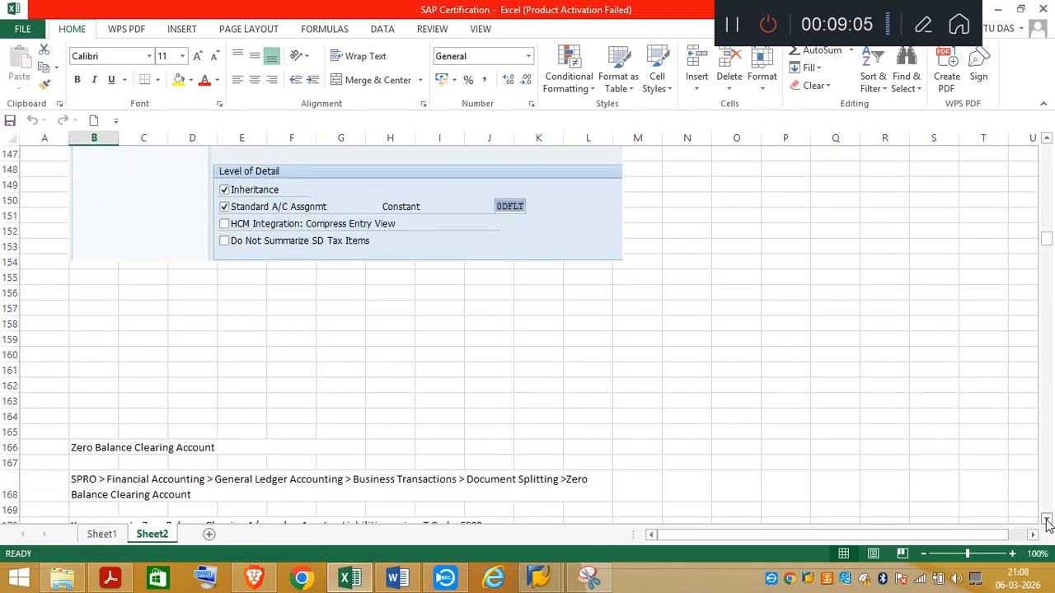
left_click(1048, 521)
left_click(1047, 521)
left_click(1047, 521)
left_click(1048, 522)
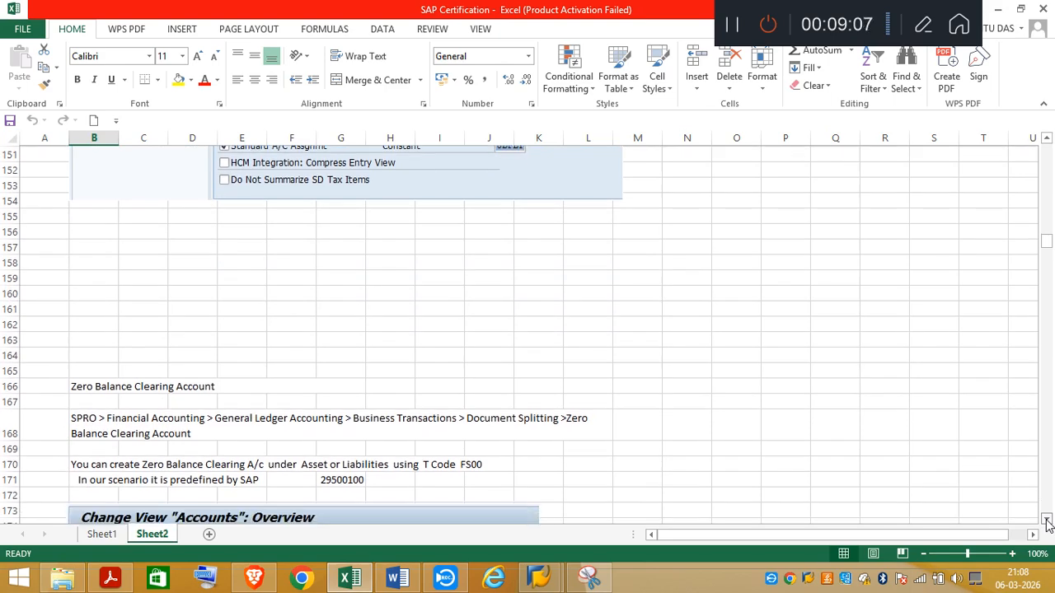
left_click(1047, 521)
left_click(1047, 521)
left_click(1048, 521)
left_click(1048, 521)
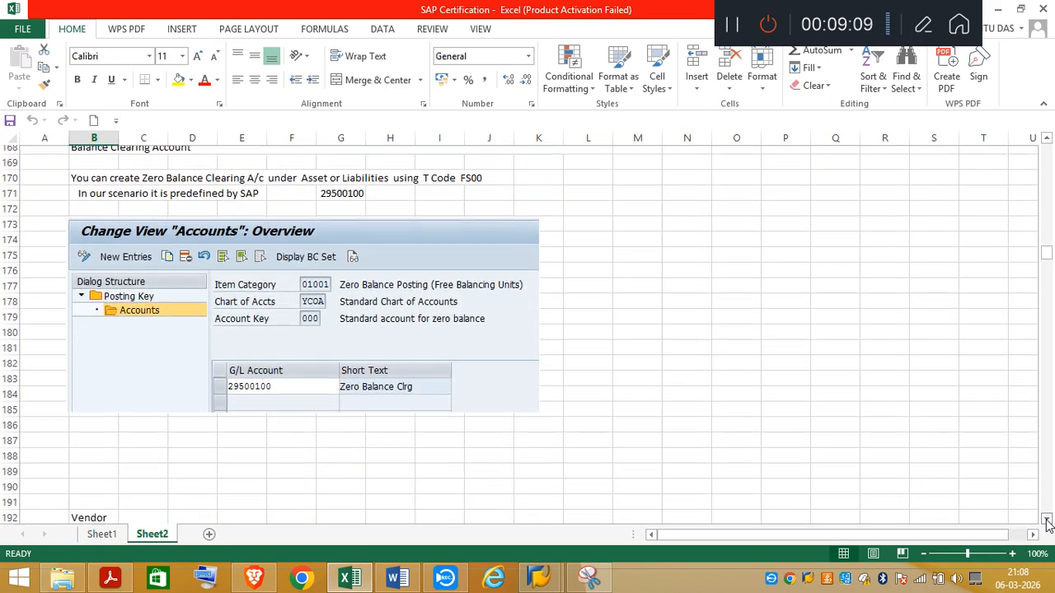
left_click(1048, 521)
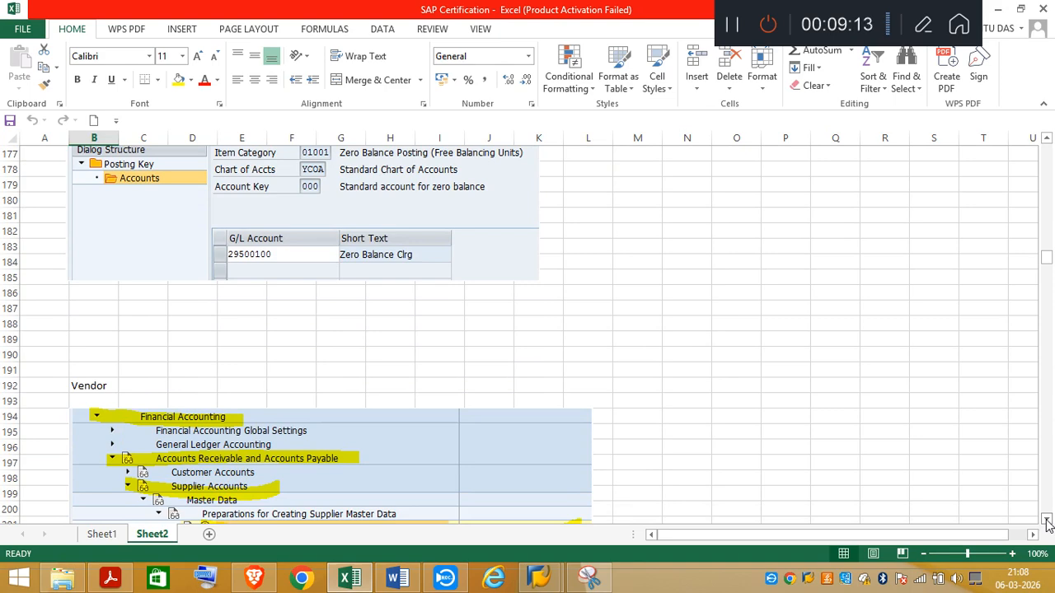
left_click(1046, 142)
left_click(1046, 141)
left_click(1046, 142)
left_click(1046, 141)
left_click(1045, 142)
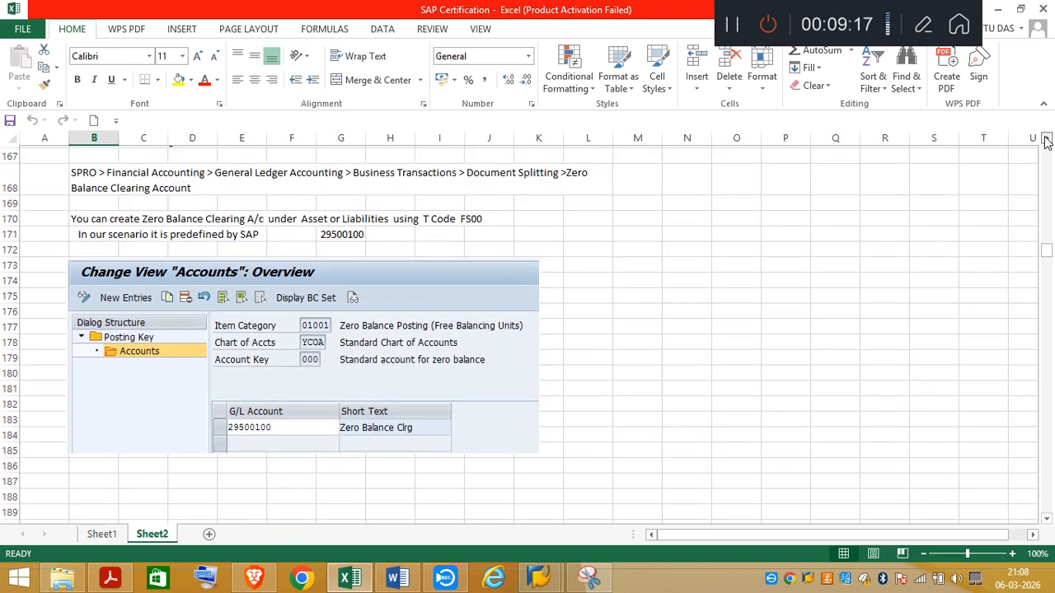
left_click(1046, 142)
left_click(1046, 142)
left_click(1046, 142)
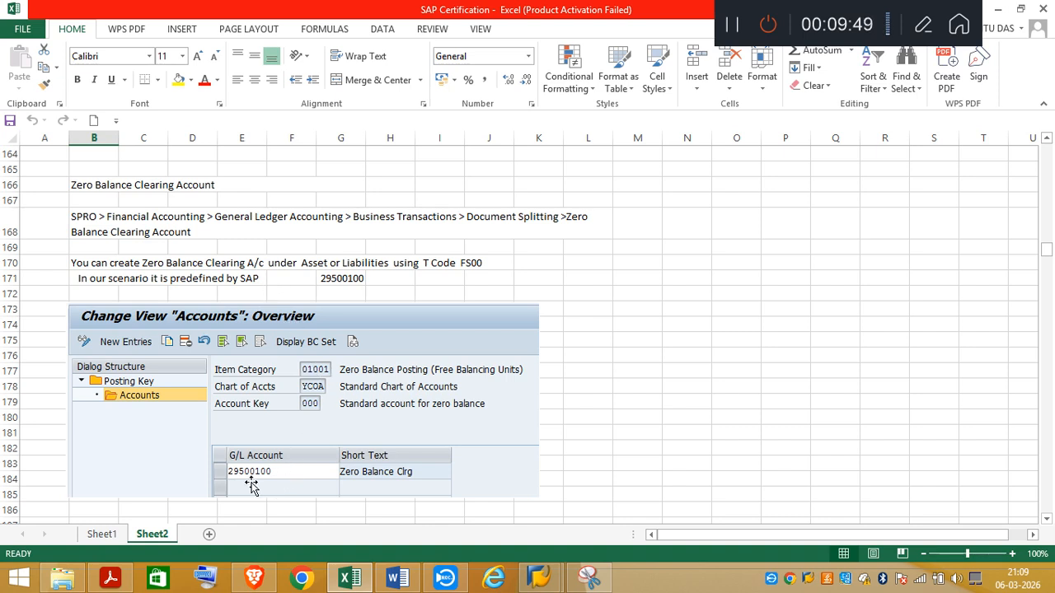
left_click(466, 458)
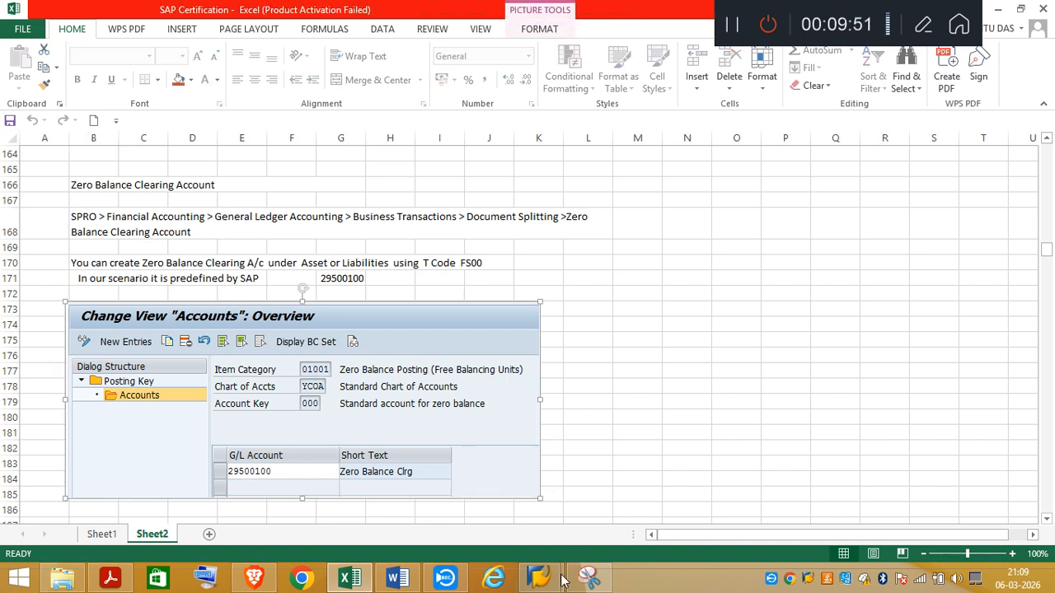
Step: Switch to SAP, open transaction FS00, and recheck the clearing account number in the Excel notes before returning
mouse_move(540, 579)
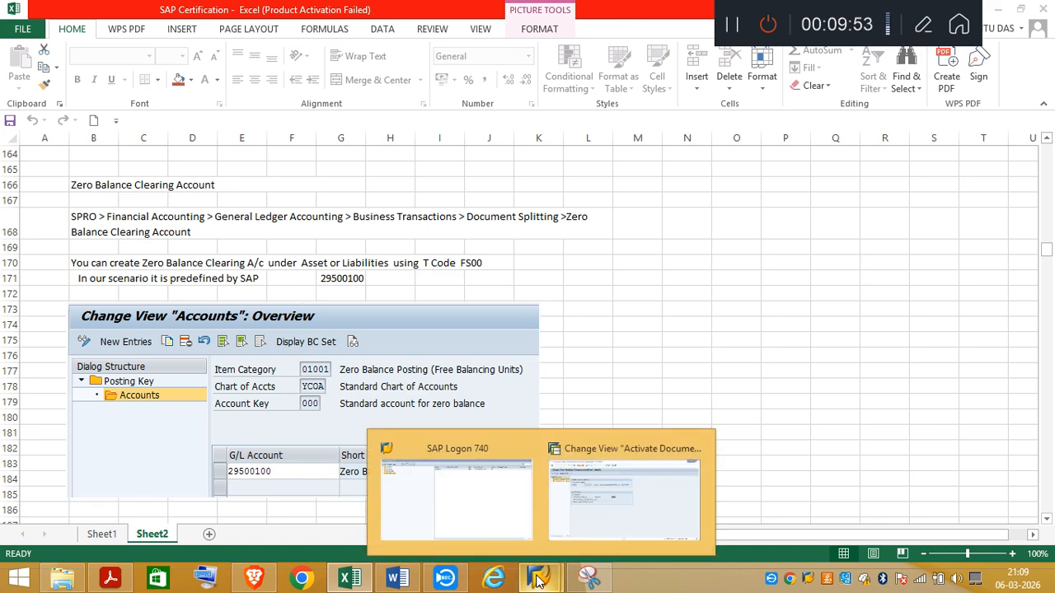
left_click(586, 542)
left_click(89, 41)
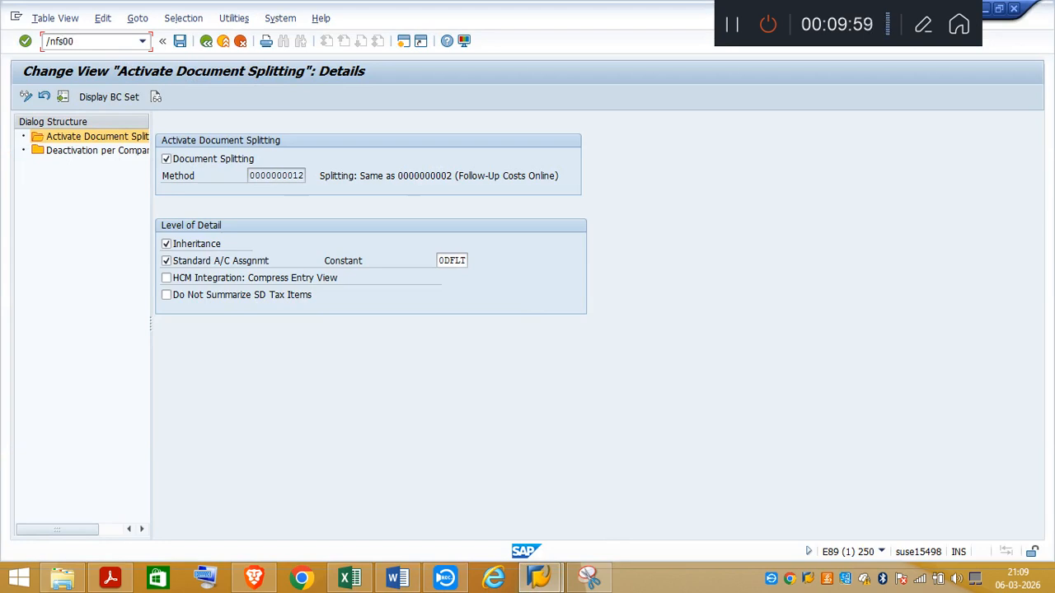
key("Return")
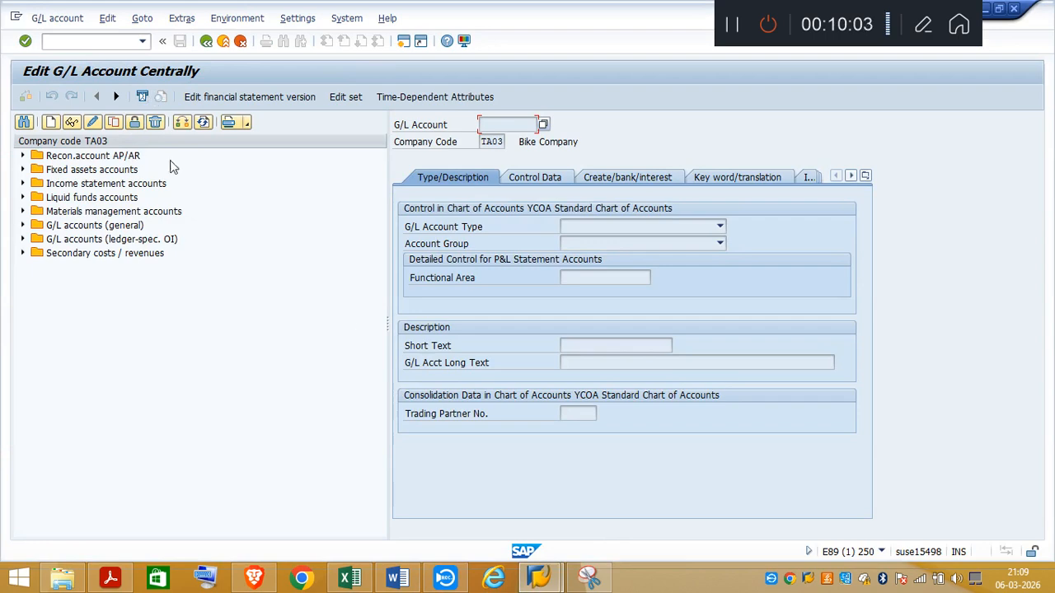
left_click(349, 579)
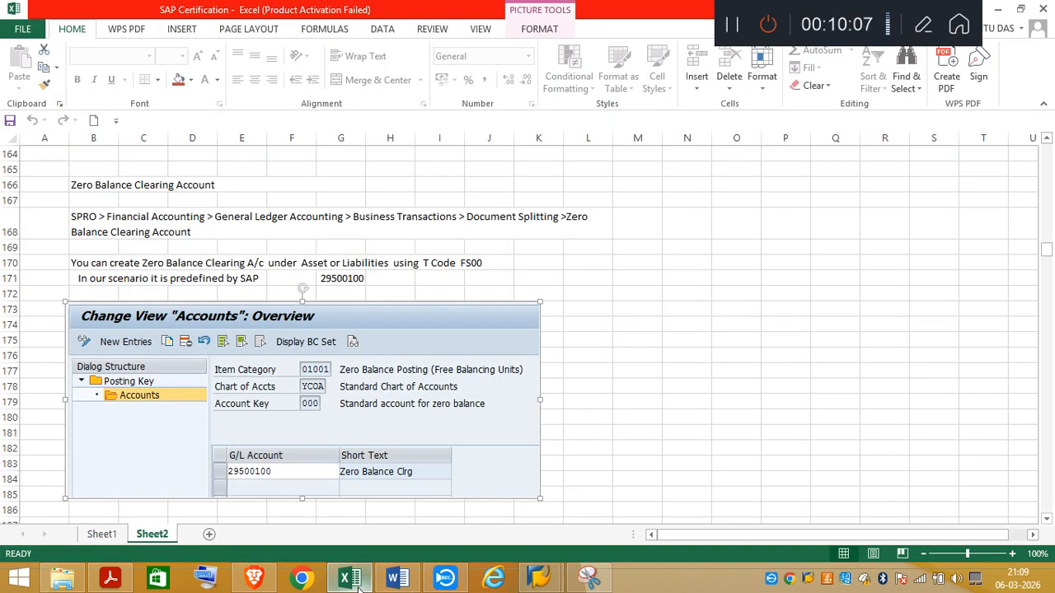
left_click(358, 588)
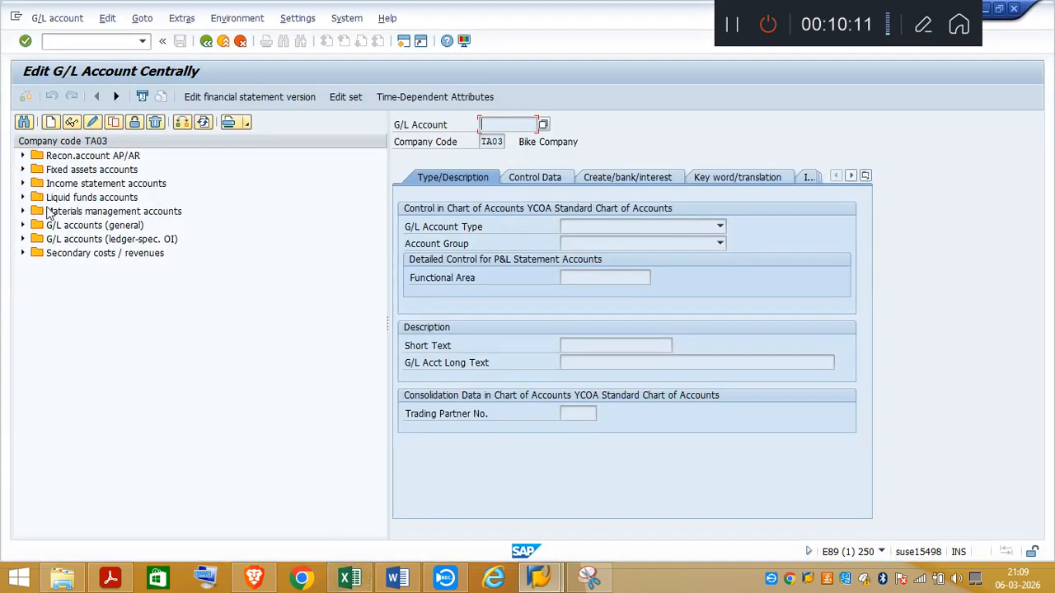
Step: Look through the Recon.account AP/AR and Income statement accounts folders for company code TA03 and collapse both
left_click(23, 157)
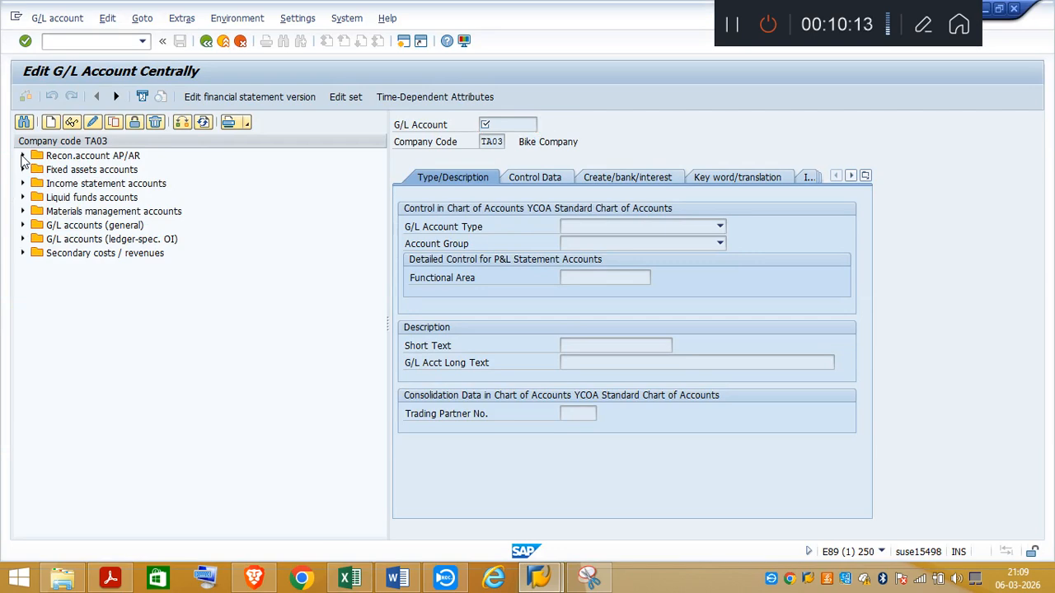
left_click_drag(373, 390, 389, 506)
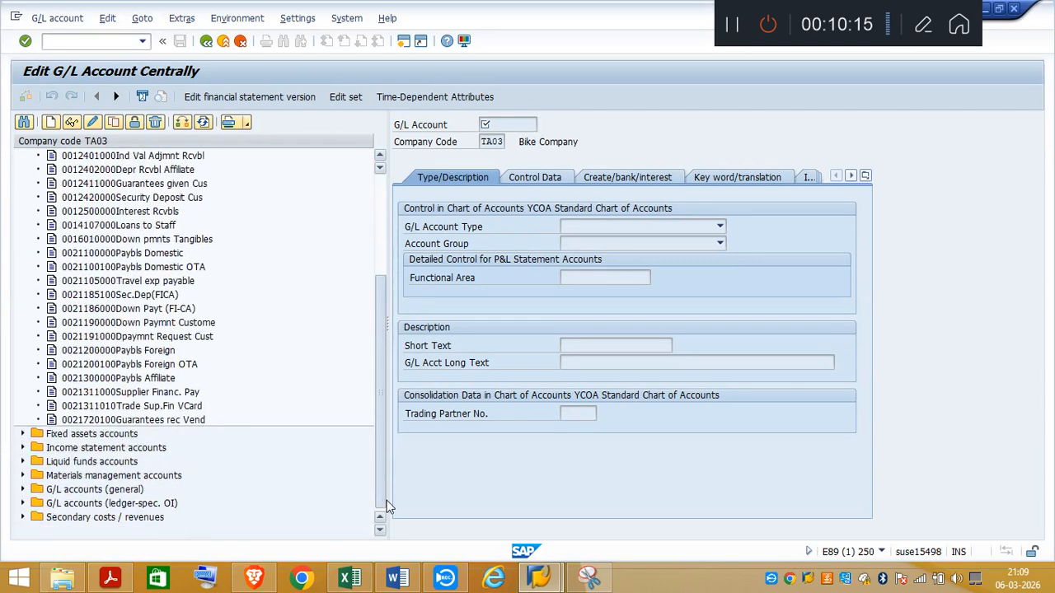
left_click(22, 448)
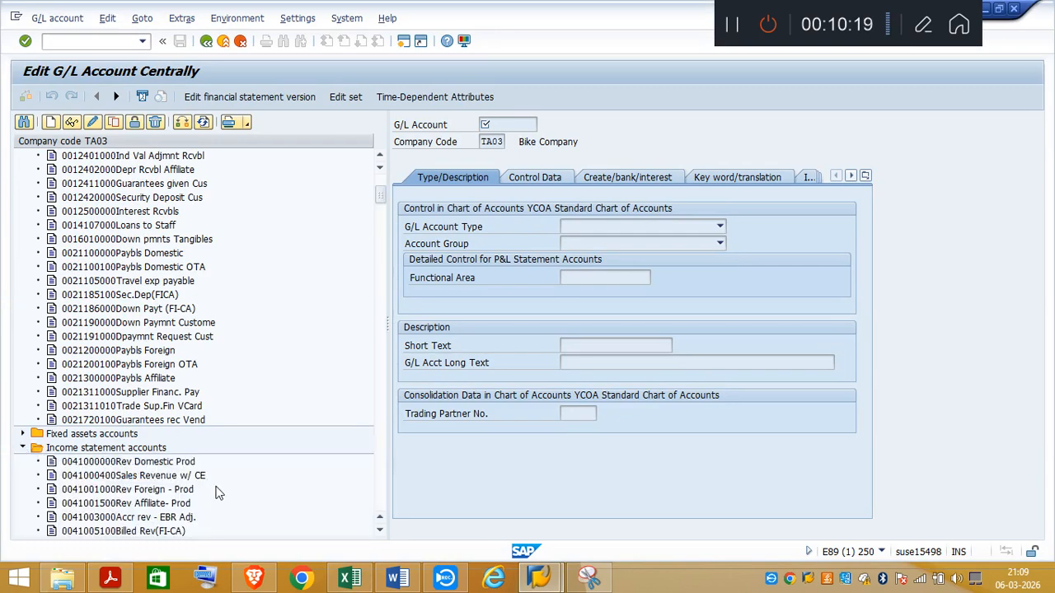
mouse_move(382, 198)
left_mouse_down()
mouse_move(395, 369)
mouse_move(381, 183)
left_mouse_up()
left_click(23, 156)
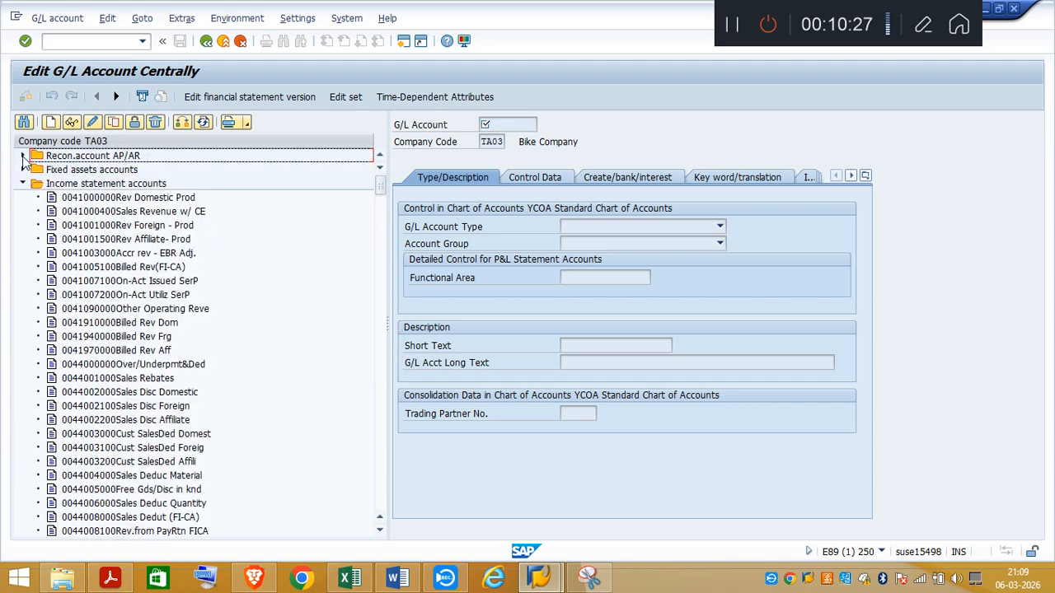
left_click(23, 184)
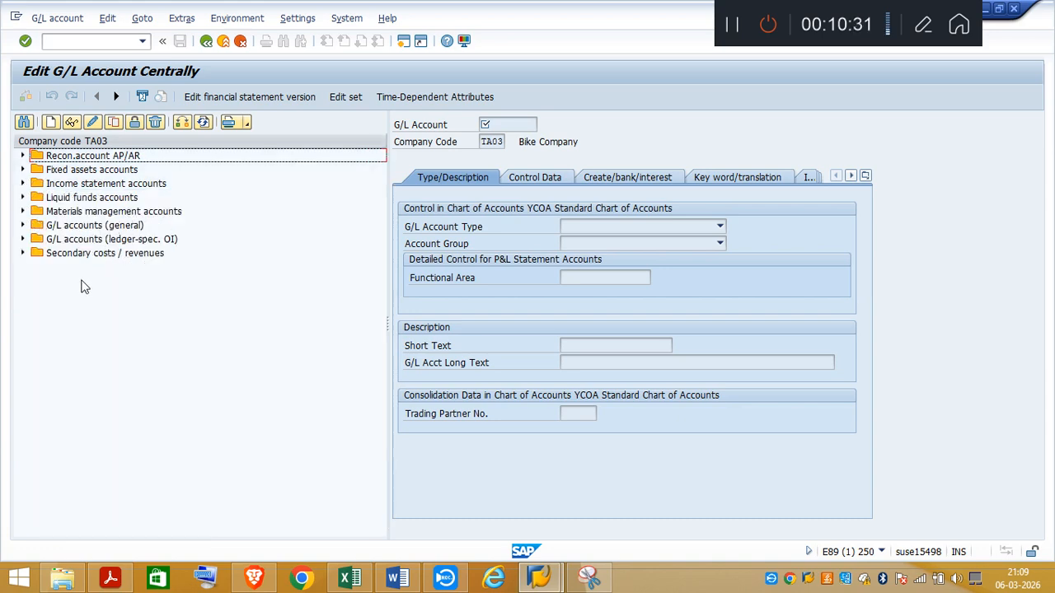
Step: Find the Zero Balance Clrg account 29500100 among the general G/L accounts and display its master data
left_click(23, 225)
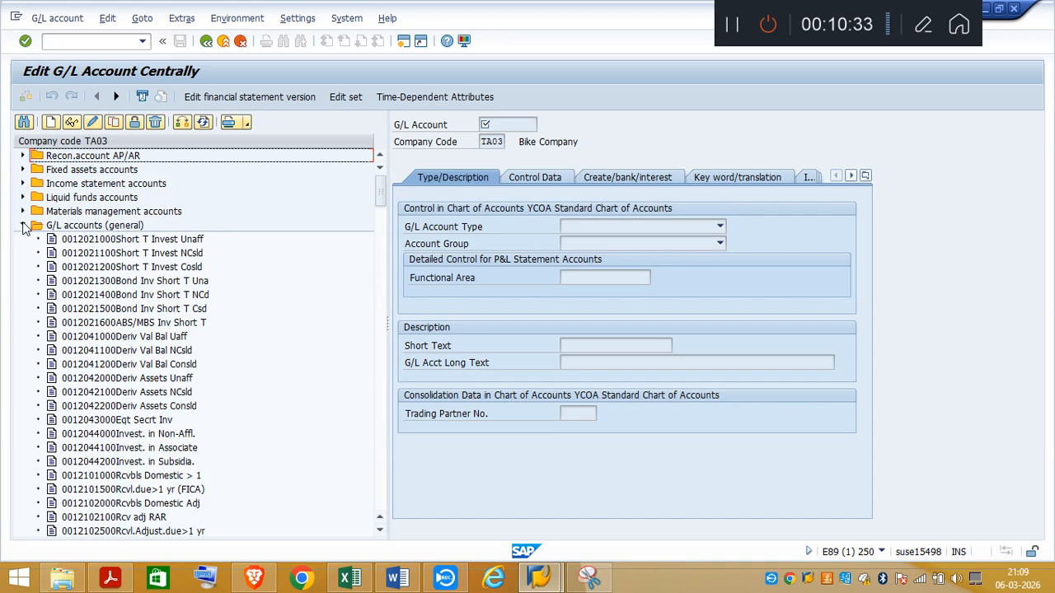
left_click(381, 494)
left_click_drag(381, 495, 381, 495)
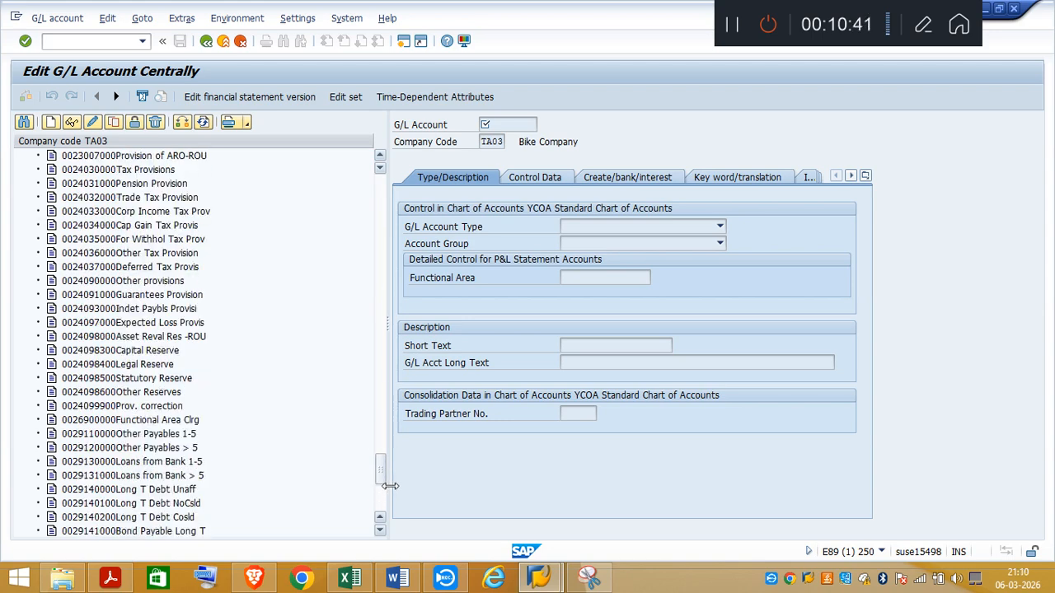
left_click_drag(386, 473, 385, 485)
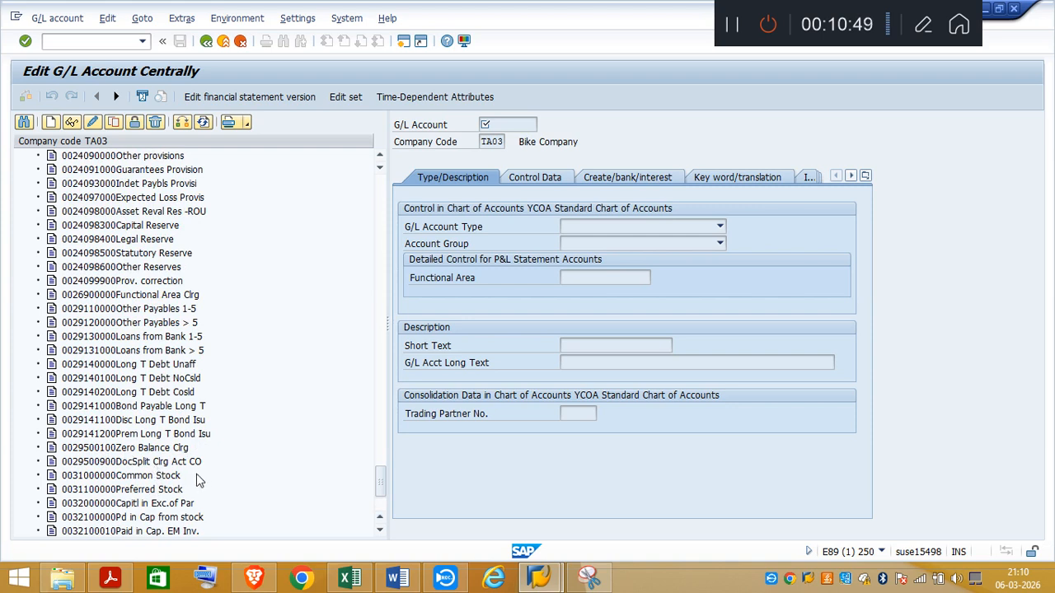
double_click(158, 450)
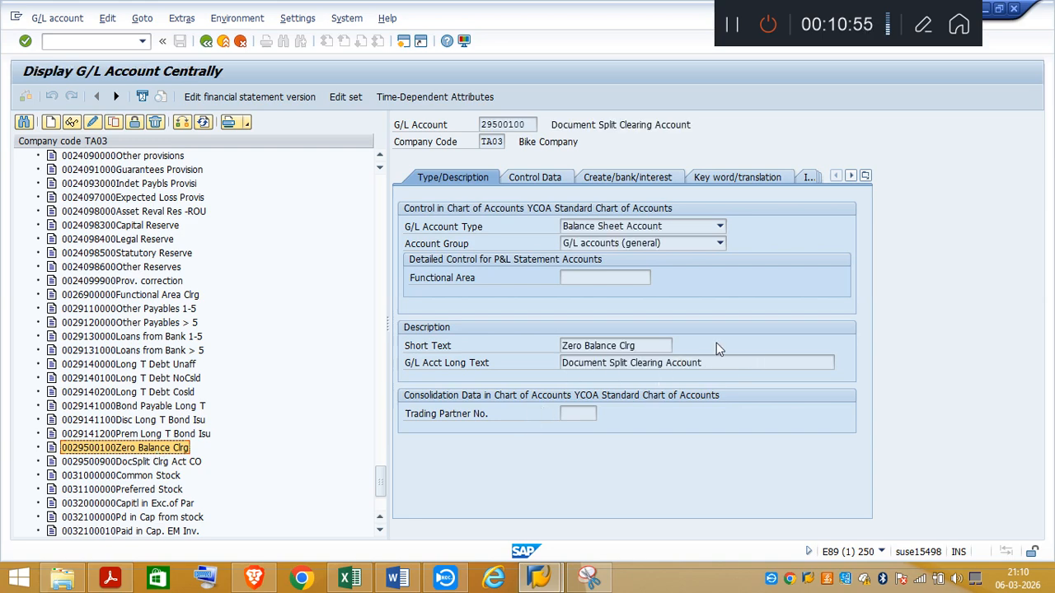
Step: Switch to the Excel notes and return to the OBD4 account group section near the start of Sheet2
left_click(363, 582)
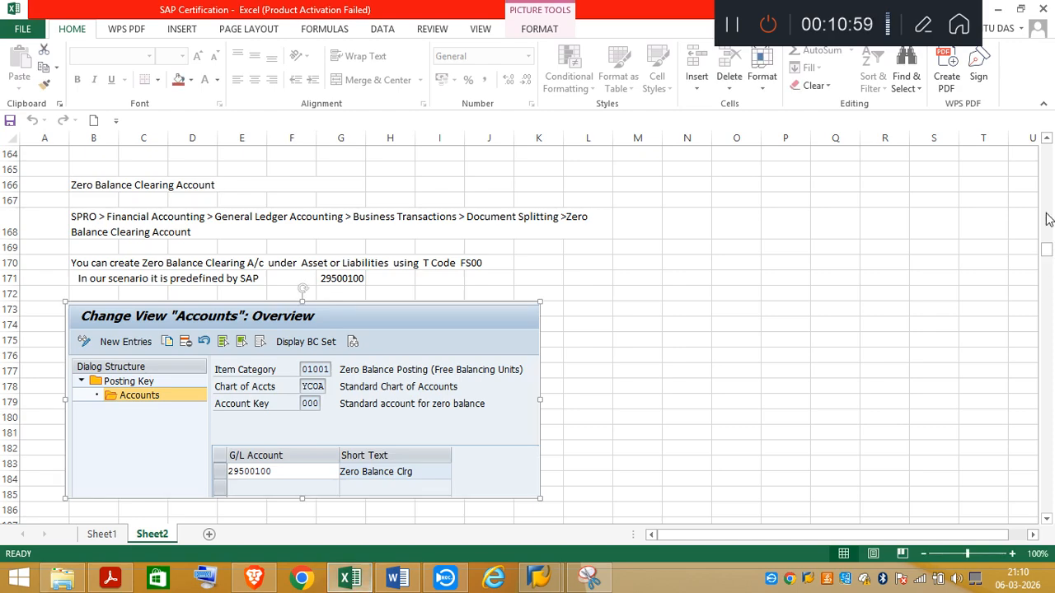
scroll(1050, 185, "up", 16)
scroll(1050, 186, "up", 20)
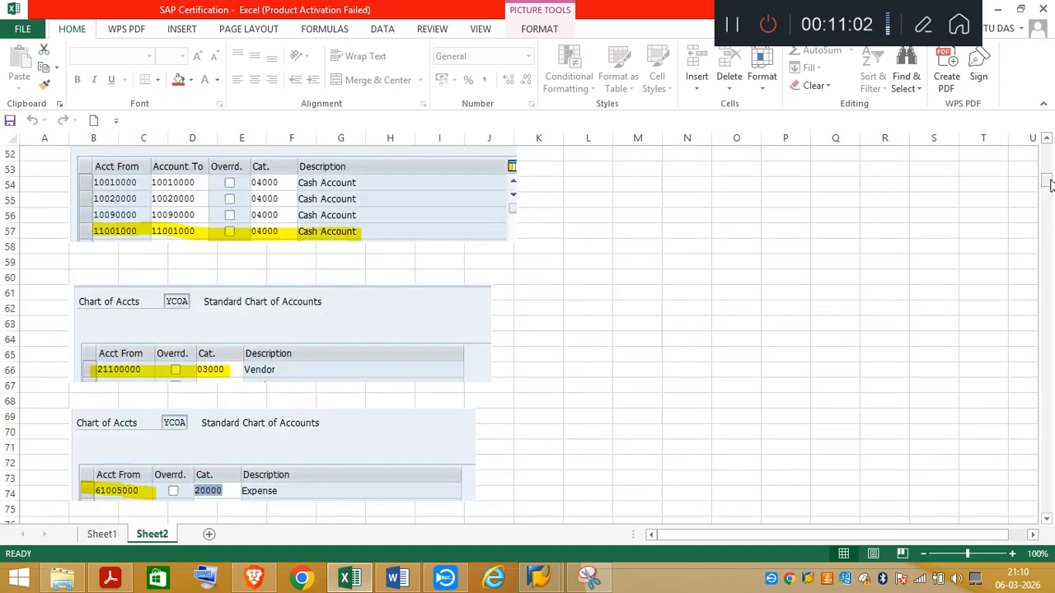
left_click_drag(1050, 185, 1050, 165)
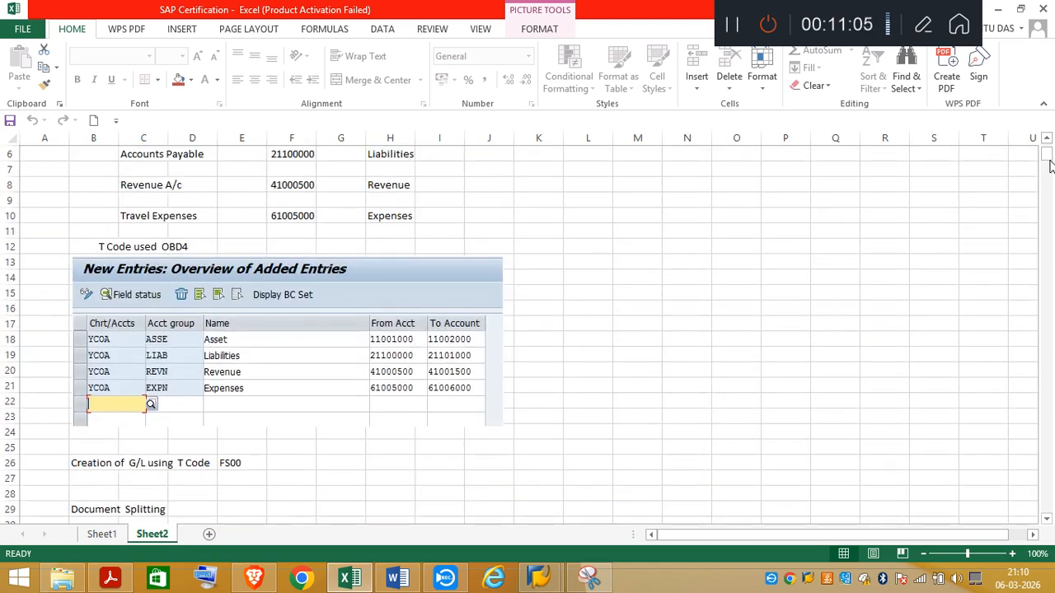
Step: Go through the Excel notes down to the Vendor section, and read the supplier requirements in item 3 of the task PDF
left_click(1050, 236)
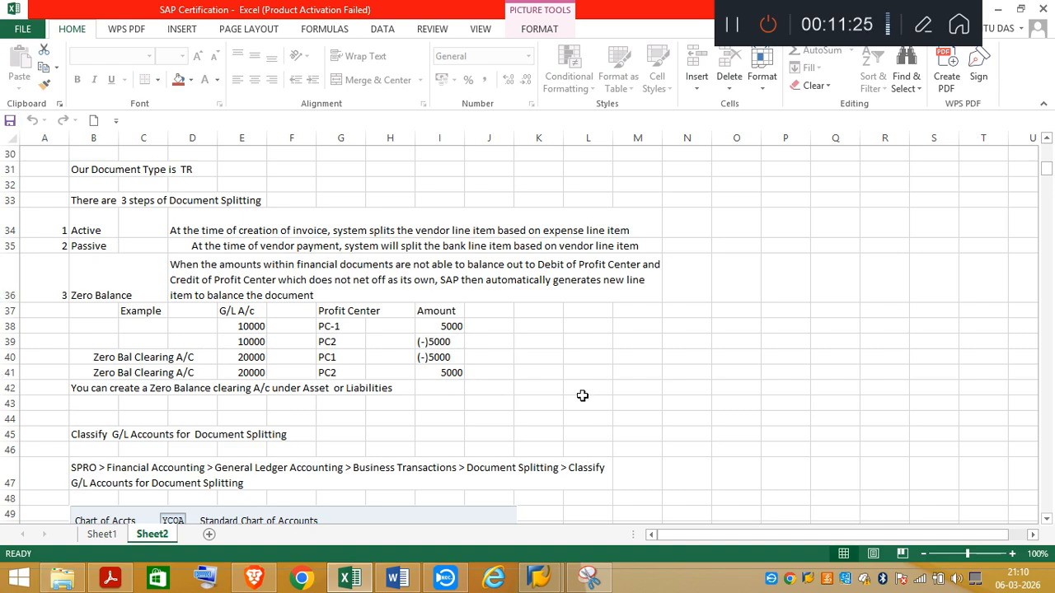
scroll(1050, 498, "down", 20)
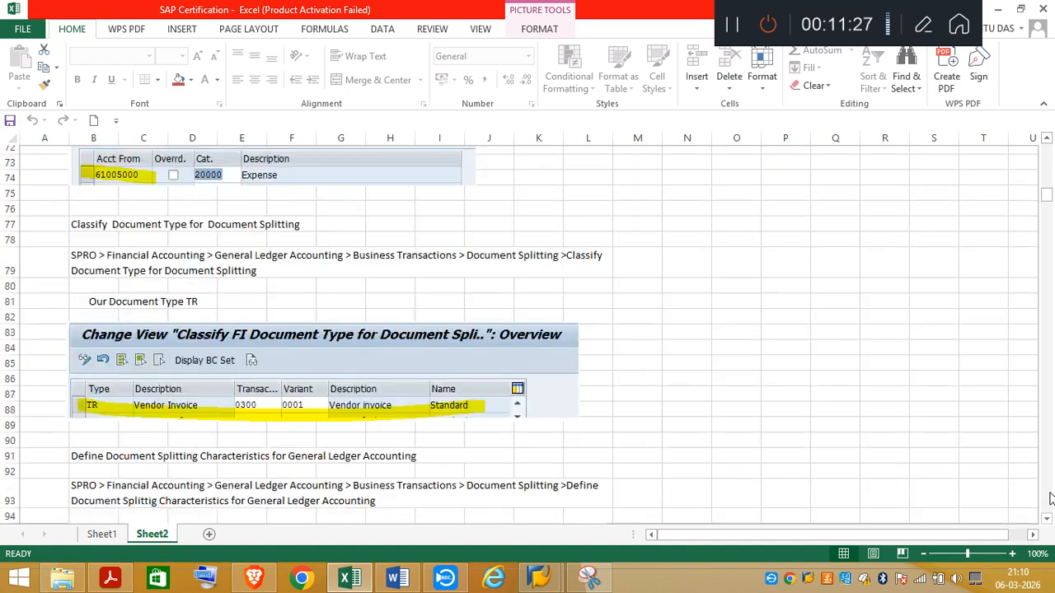
scroll(1050, 498, "down", 15)
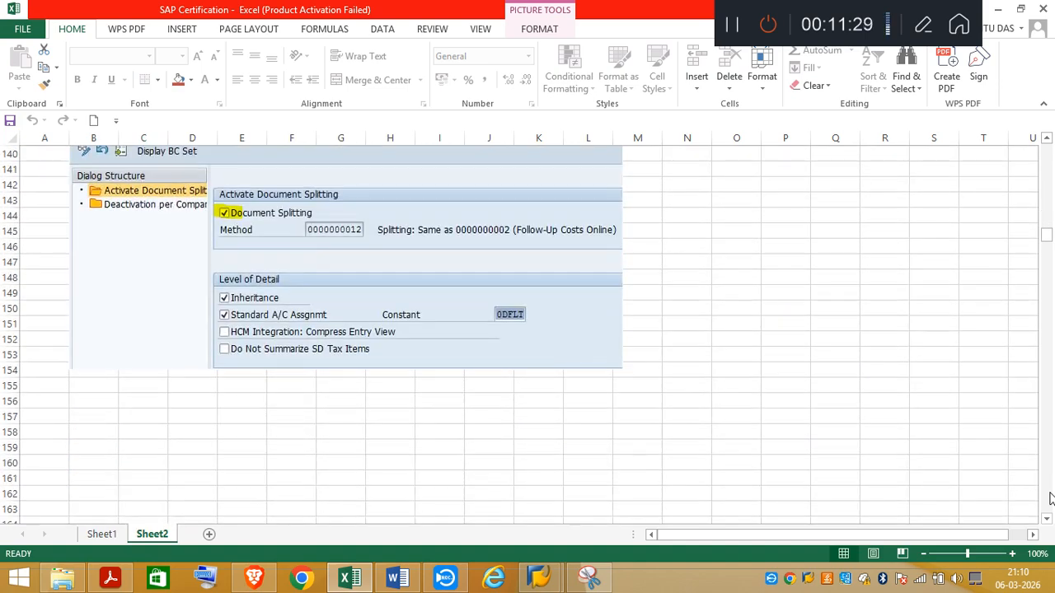
scroll(1050, 498, "down", 8)
scroll(1050, 498, "down", 8)
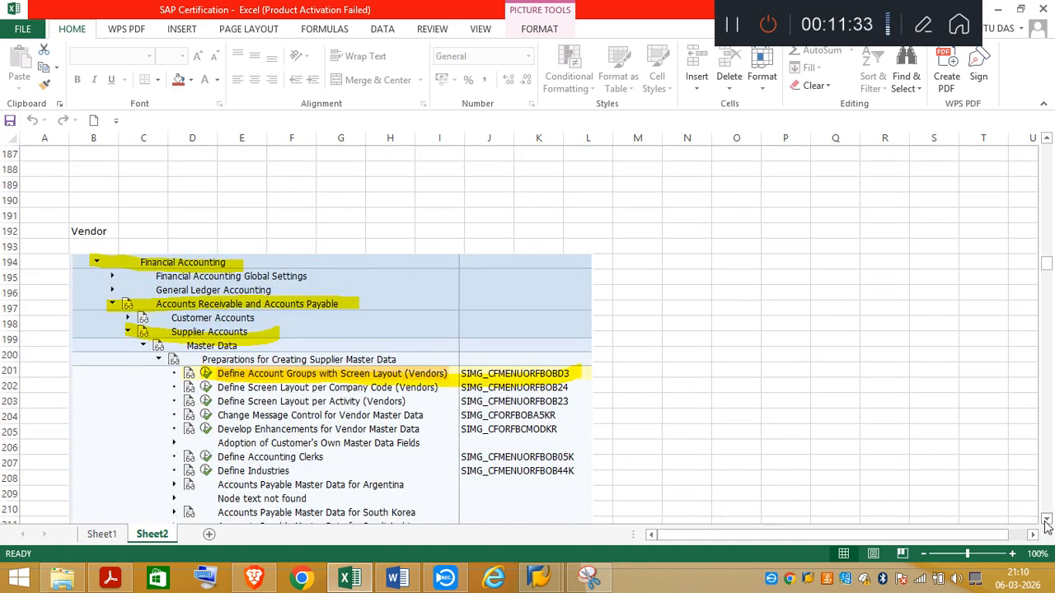
scroll(927, 546, "down", 2)
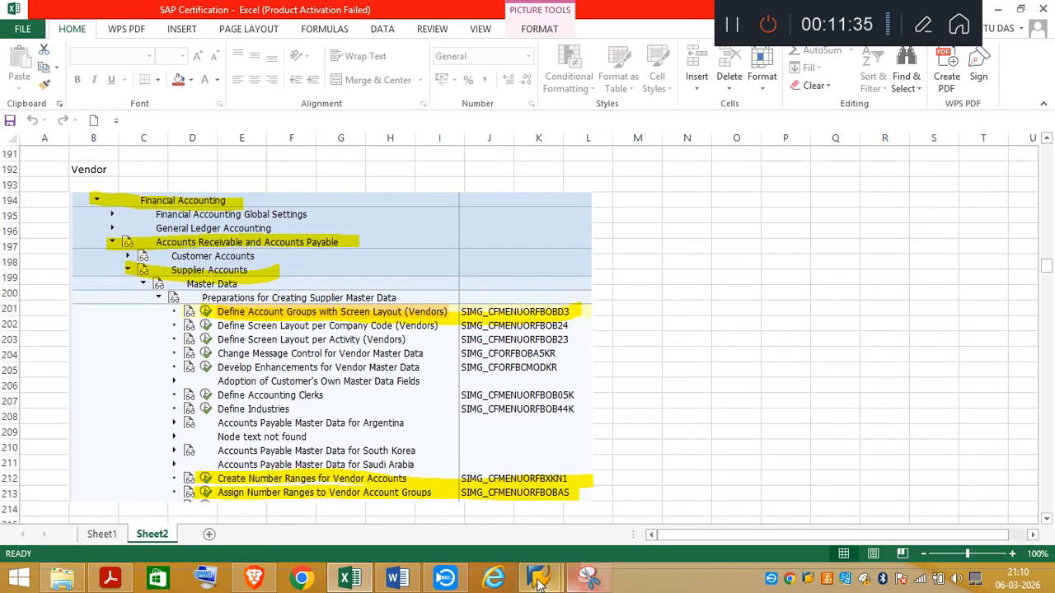
left_click(110, 579)
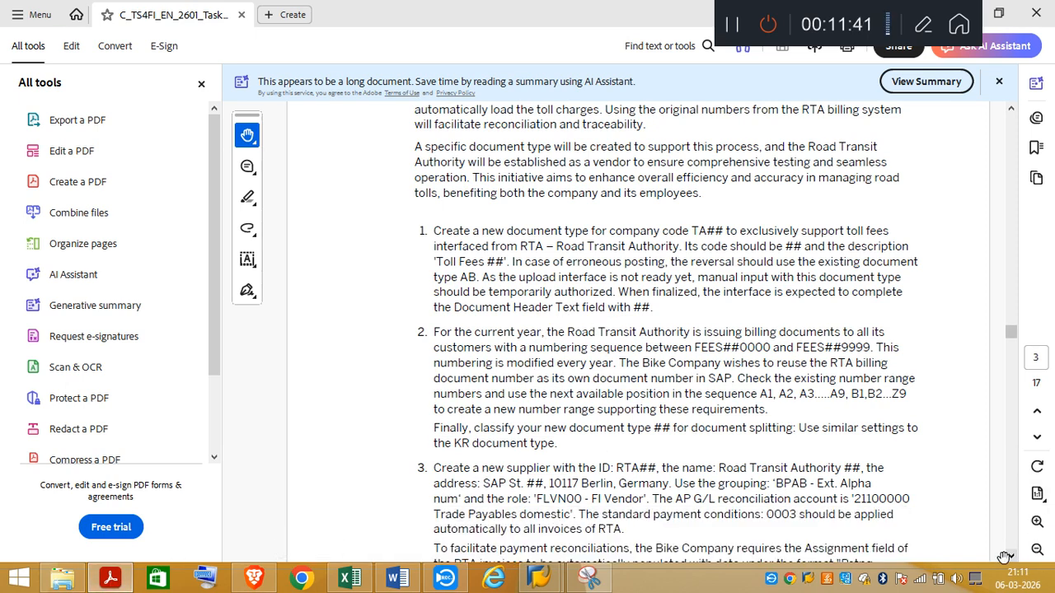
left_click_drag(1012, 559, 1012, 559)
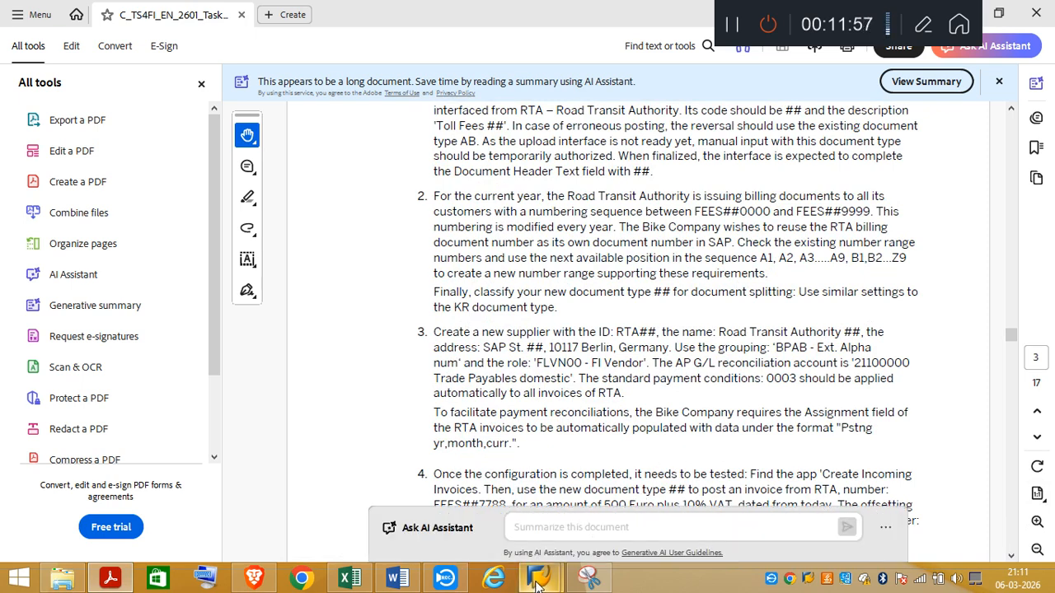
Step: Switch to SAP, start transaction SPRO with /nspro, and open the SAP Reference IMG
mouse_move(536, 583)
left_click(625, 495)
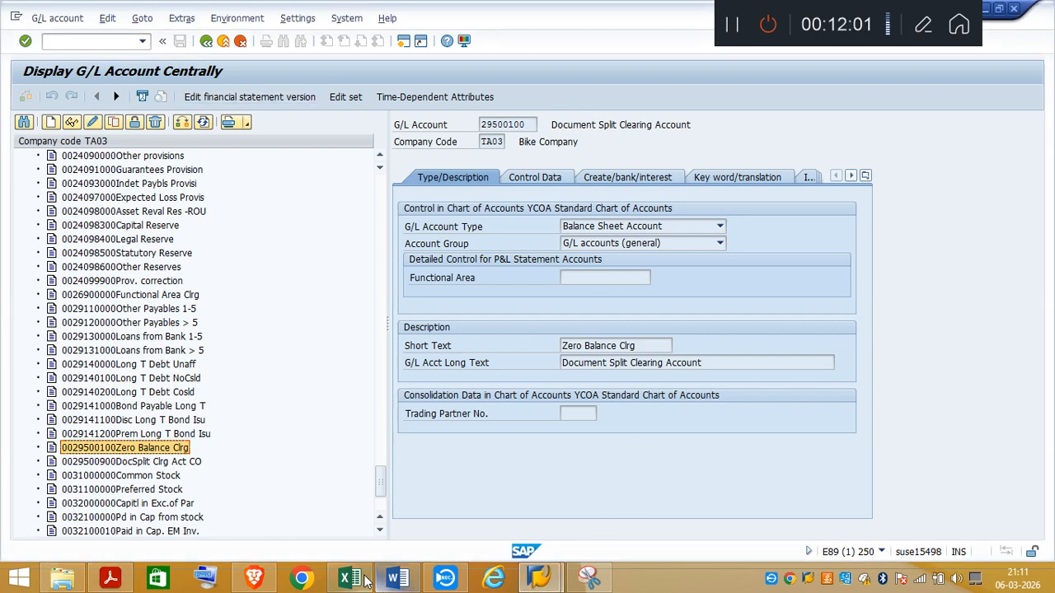
left_click(113, 40)
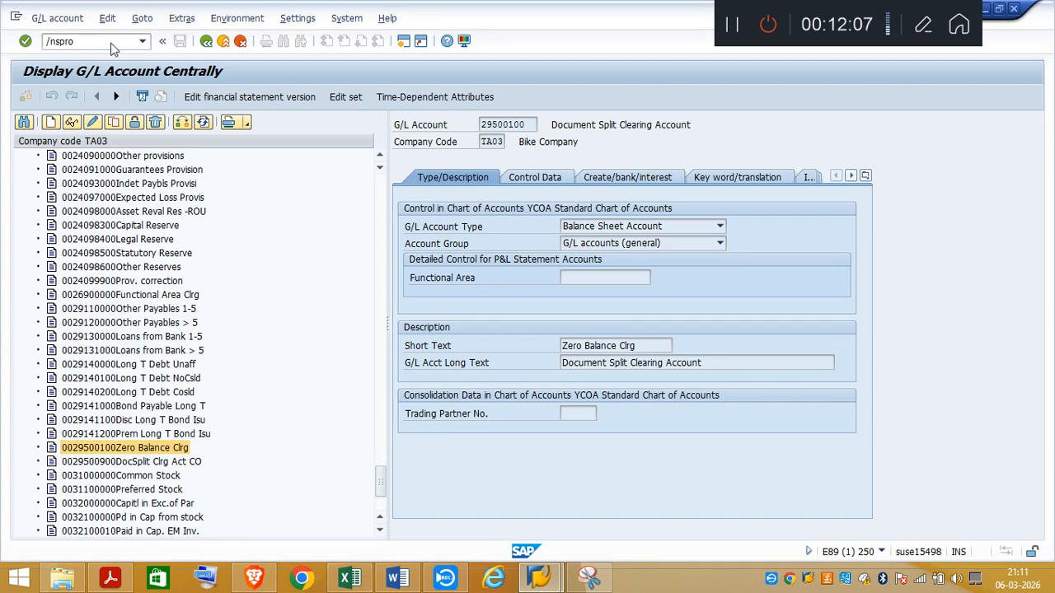
key("Return")
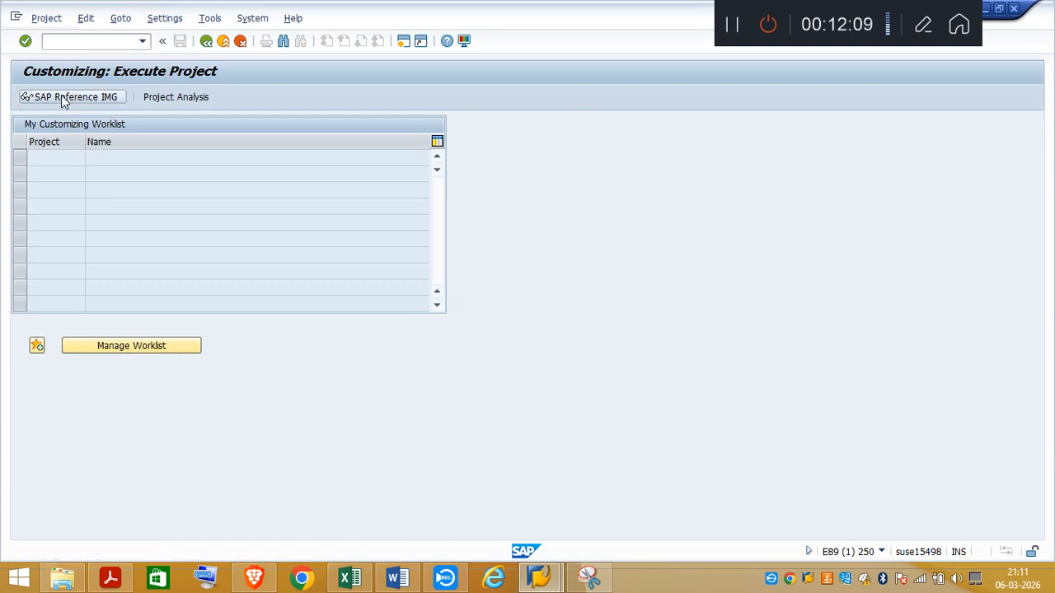
left_click(66, 97)
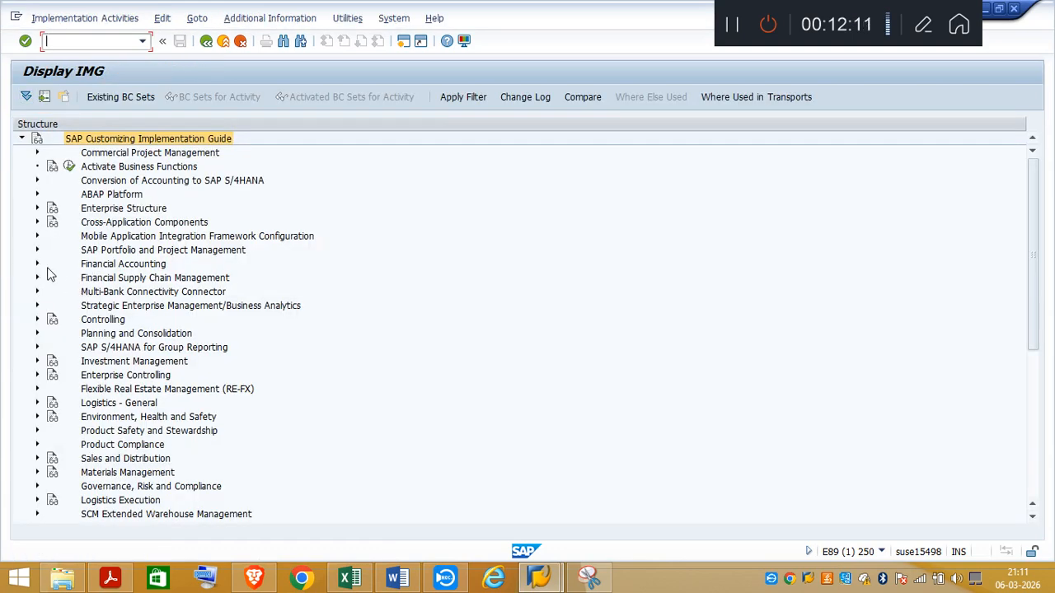
Step: Open Define Account Groups with Screen Layout (Vendors) under Financial Accounting, Accounts Receivable and Accounts Payable, Supplier Accounts, Master Data, Preparations for Creating Supplier Master Data
left_click(36, 265)
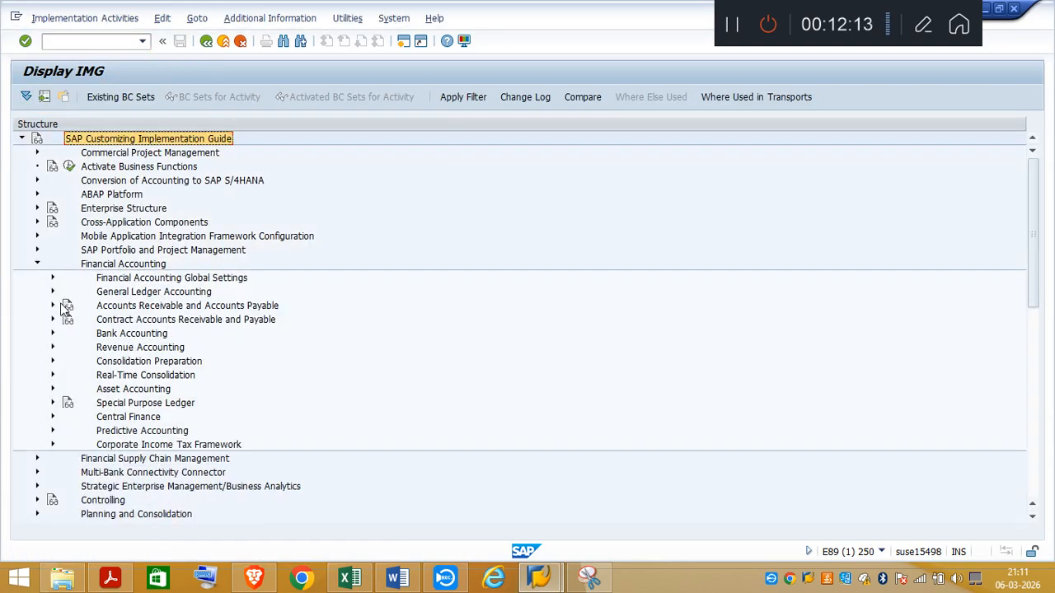
left_click(53, 306)
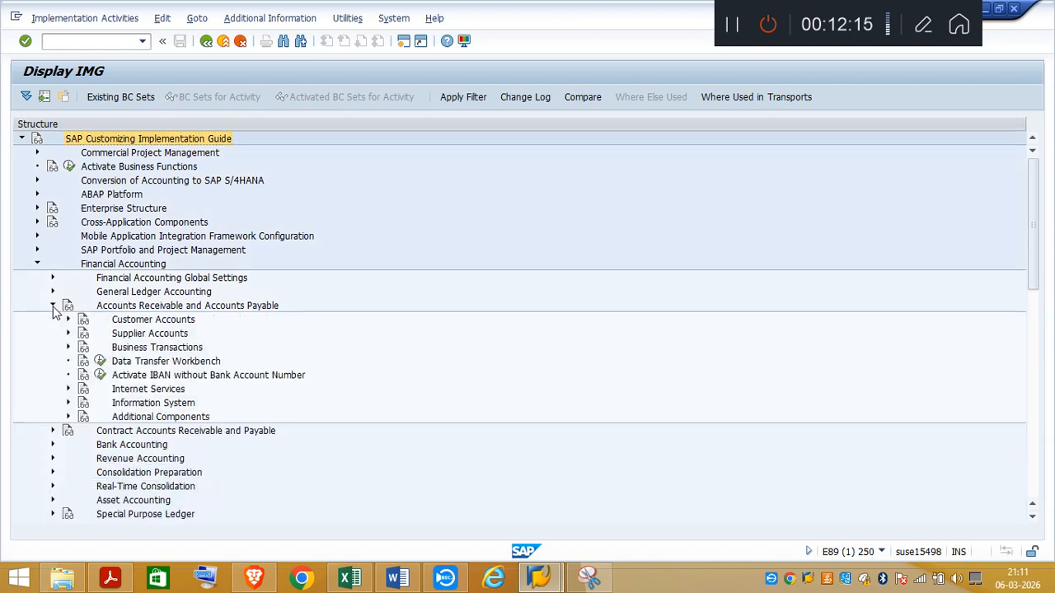
left_click(69, 334)
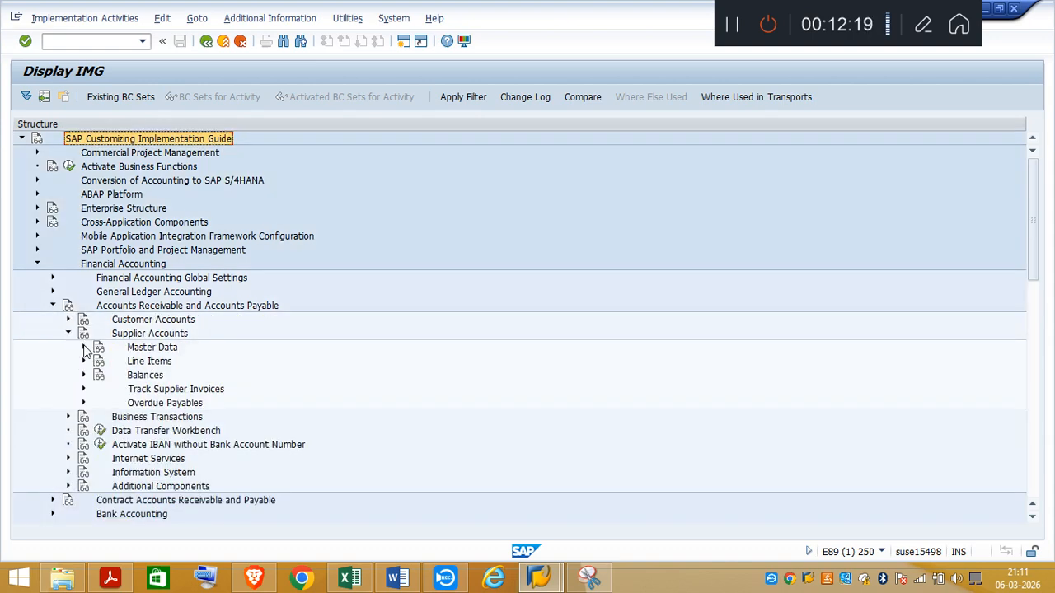
left_click(84, 348)
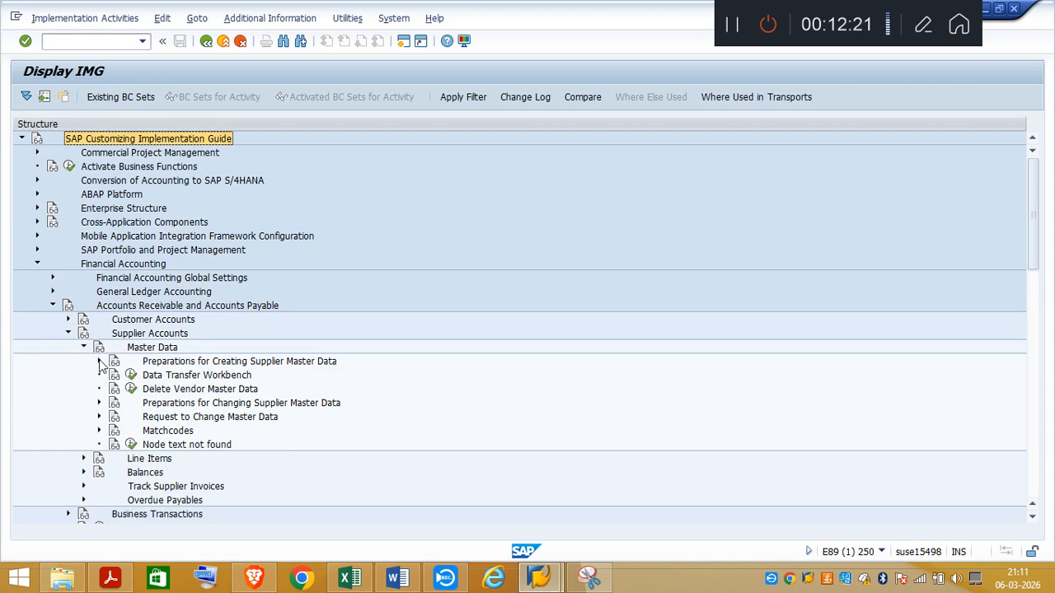
left_click(98, 362)
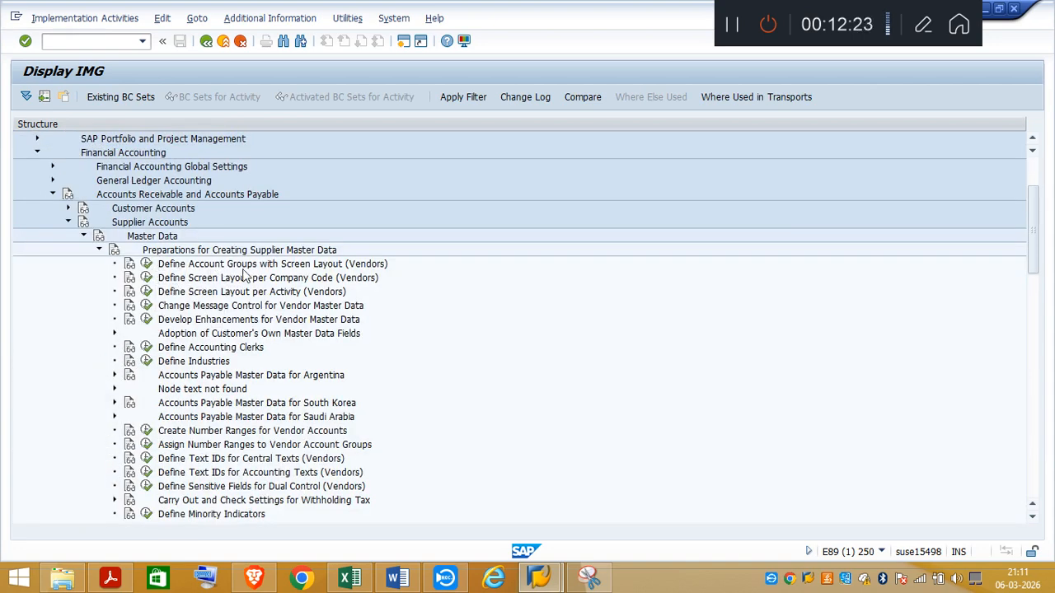
left_click(146, 264)
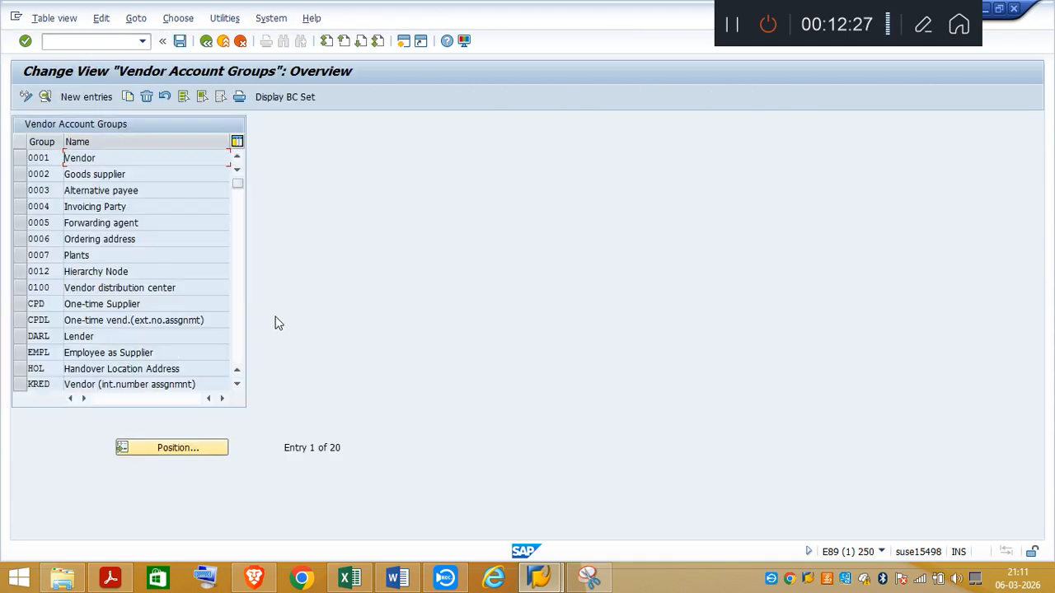
Step: Find the SUPL Supplier account group among the vendor account groups and open its details
left_click(237, 385)
left_click(237, 385)
left_click(237, 385)
left_click(236, 385)
left_click(236, 385)
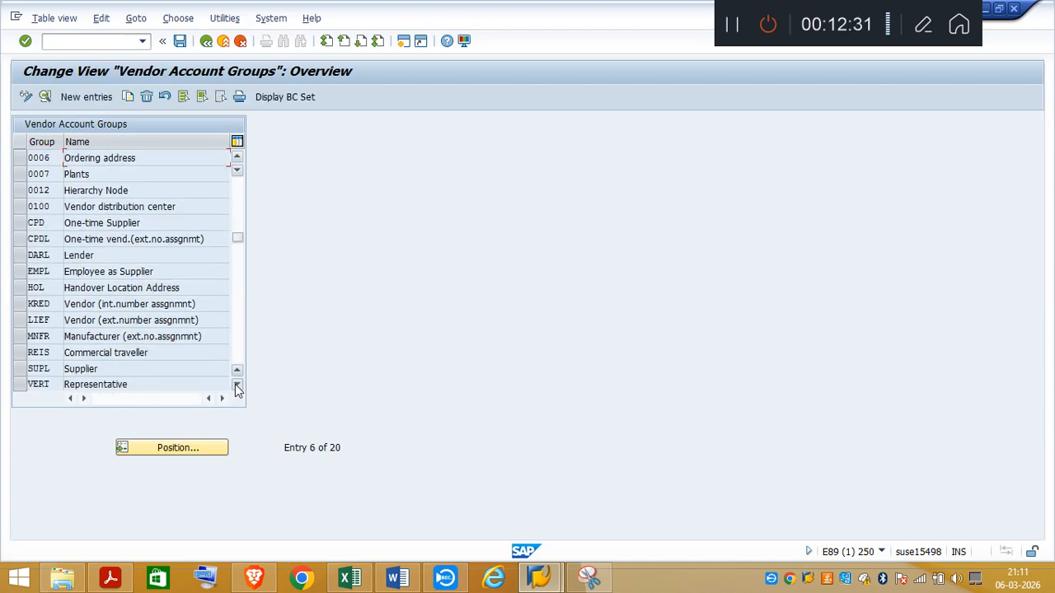
left_click(237, 385)
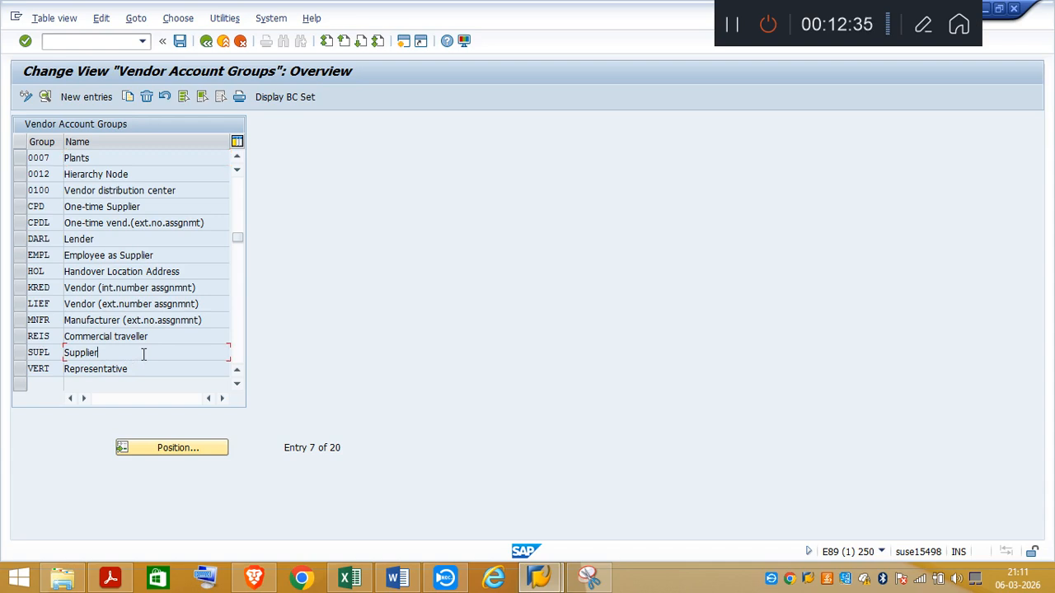
double_click(143, 354)
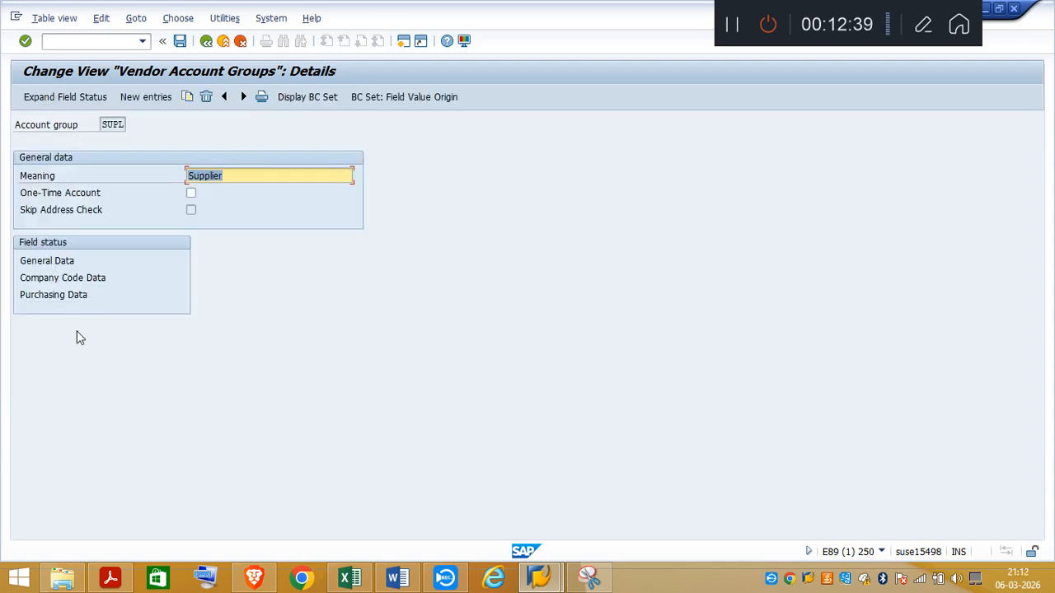
Step: Check the Account management field status in SUPL's company code data and save it
double_click(45, 281)
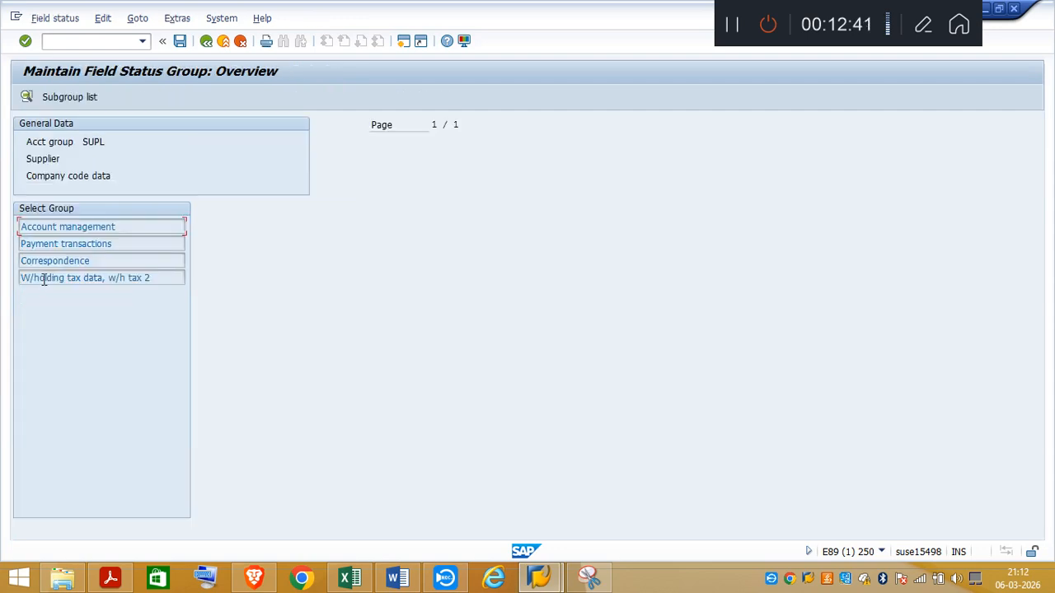
double_click(69, 229)
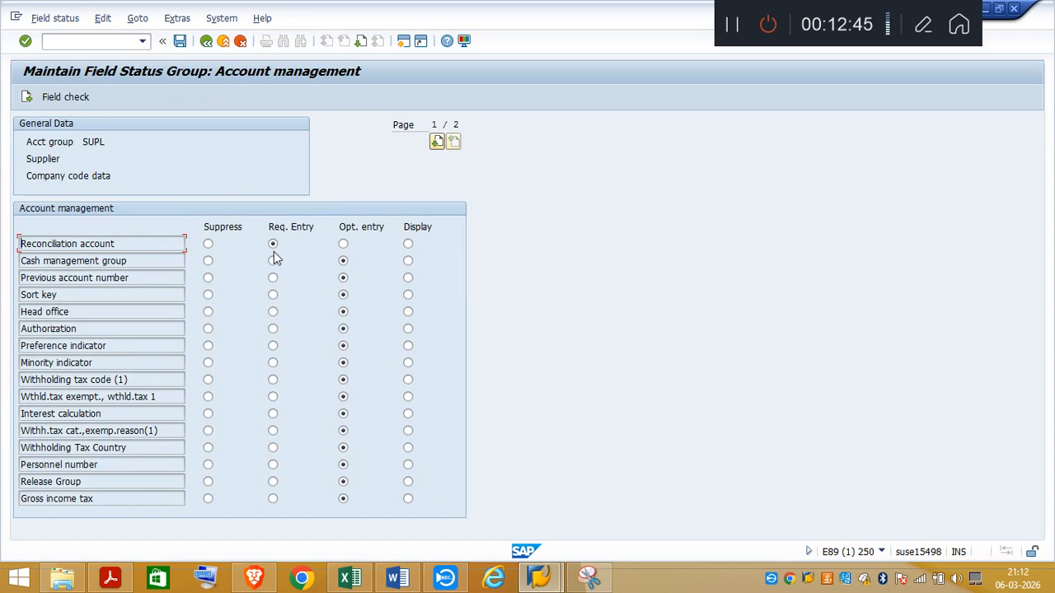
left_click(183, 41)
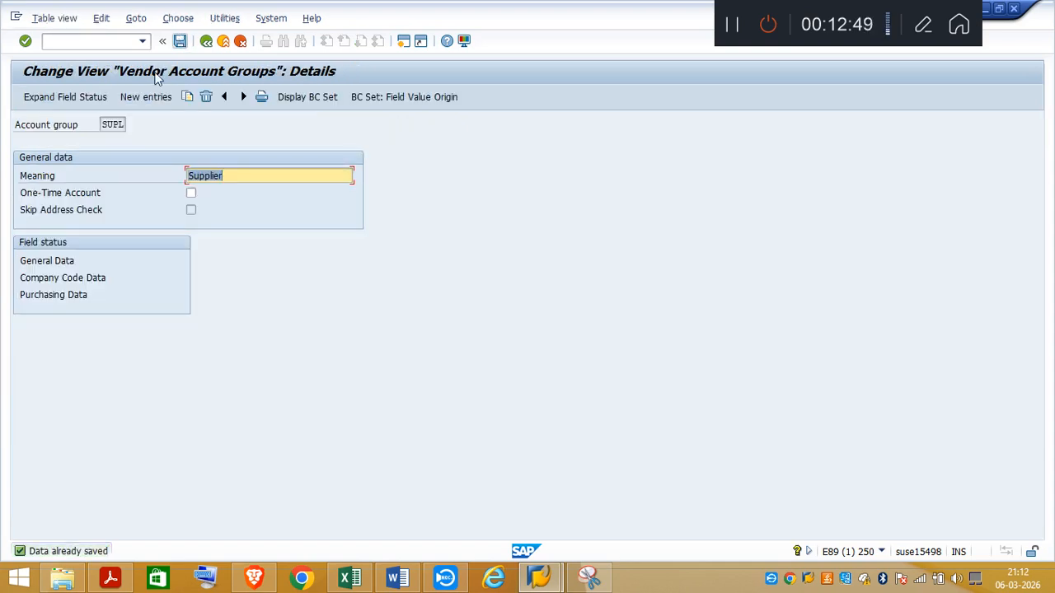
Step: Switch to the Excel notes and review the SUPL field status and KREDITOR vendor number range screenshots
left_click(353, 582)
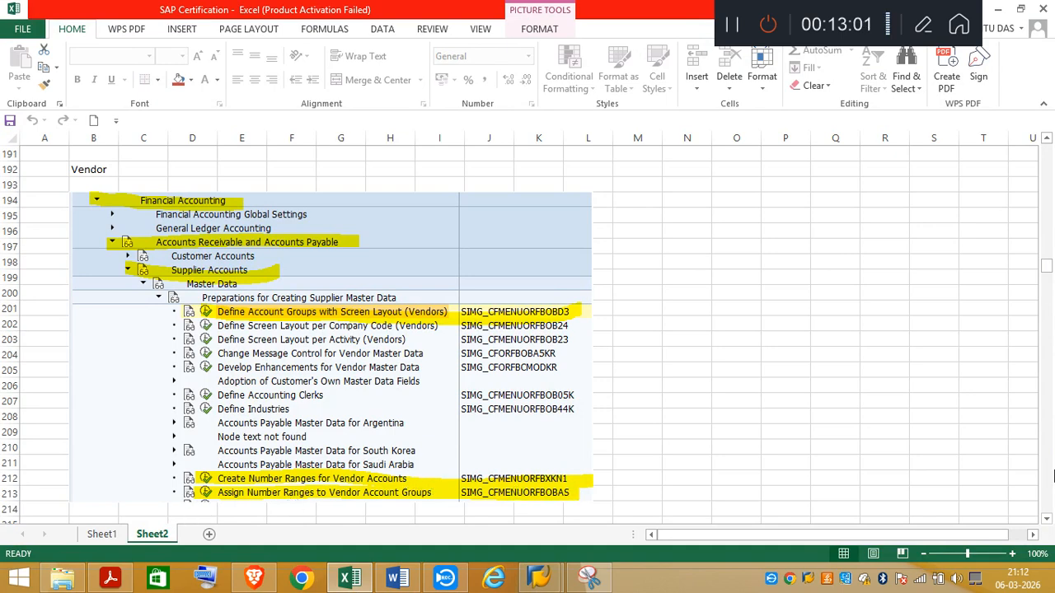
left_click_drag(1049, 519, 1048, 522)
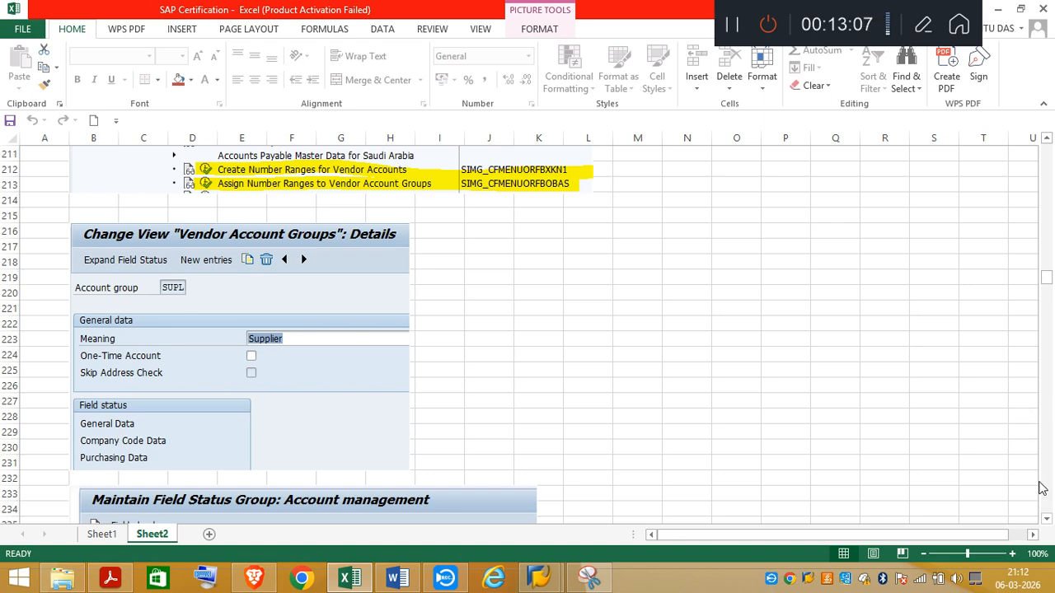
left_click_drag(1048, 524, 1048, 524)
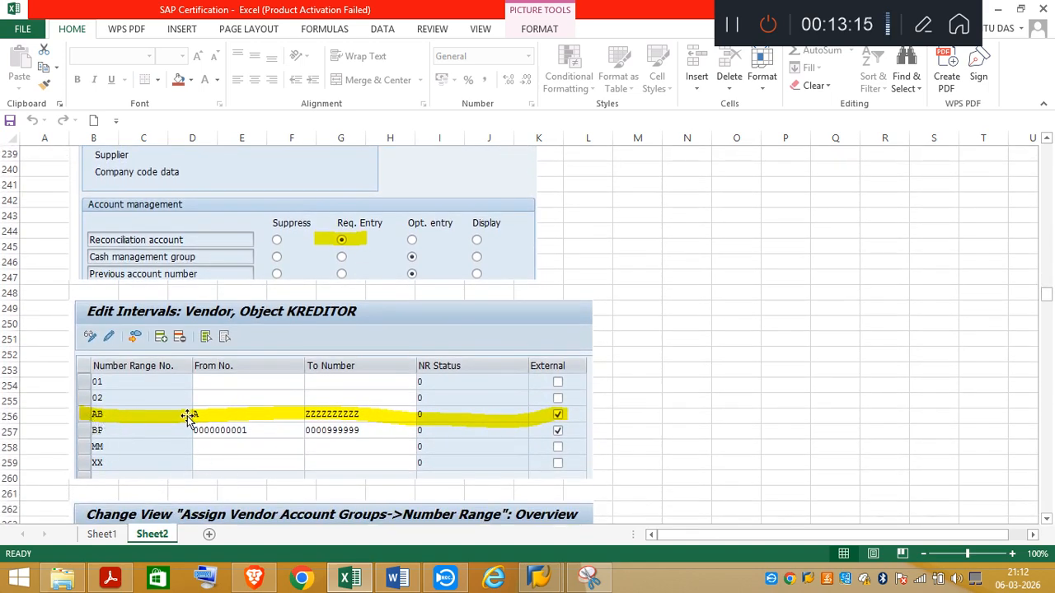
Step: Switch to SAP, inspect the vendor number intervals under Create Number Ranges for Vendor Accounts, and return to the IMG
left_click(548, 586)
left_click(604, 530)
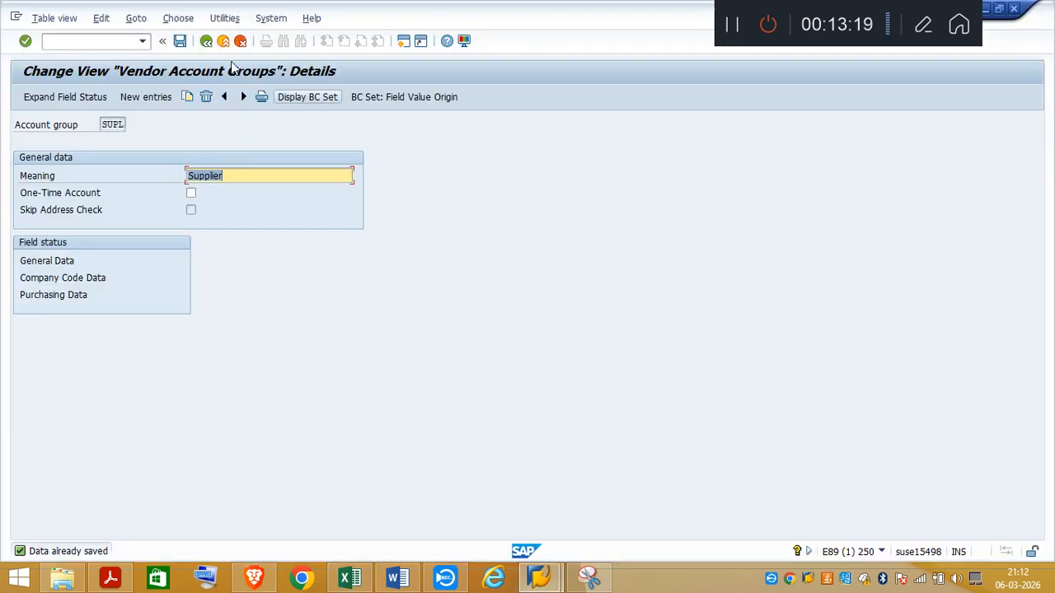
left_click(207, 41)
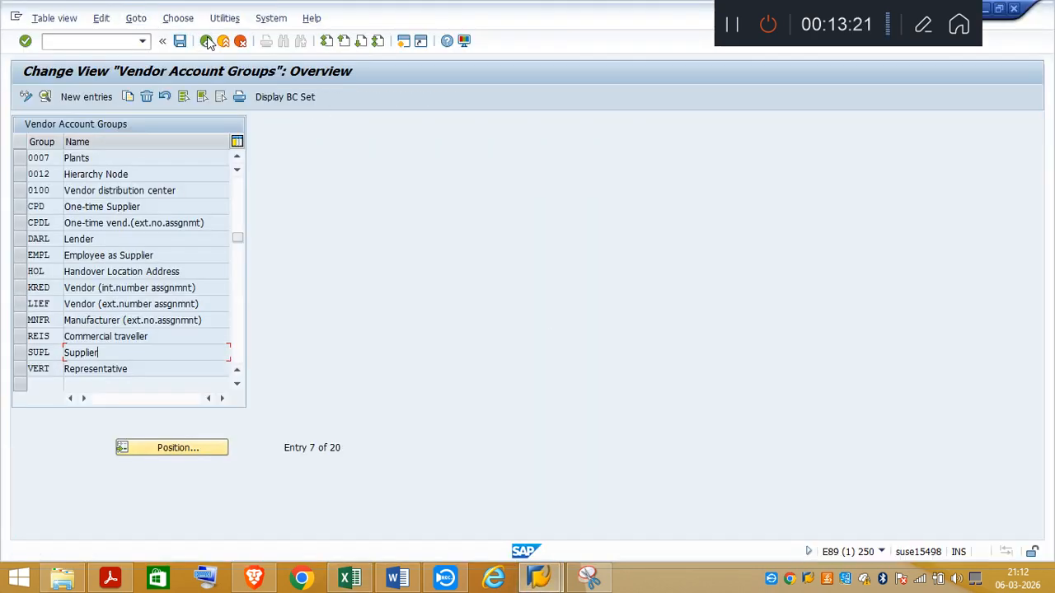
left_click(207, 41)
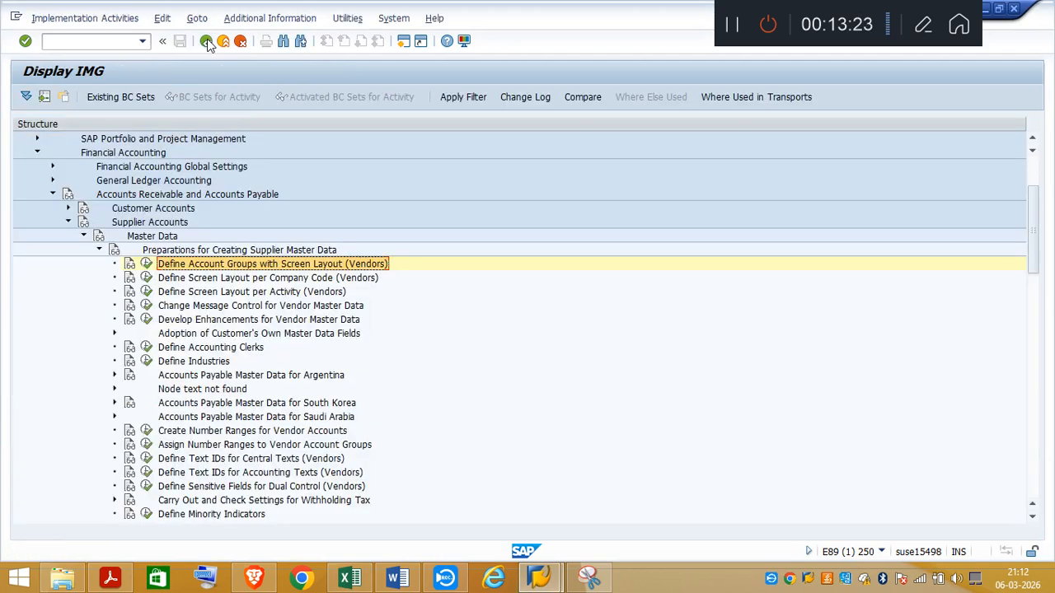
left_click(146, 430)
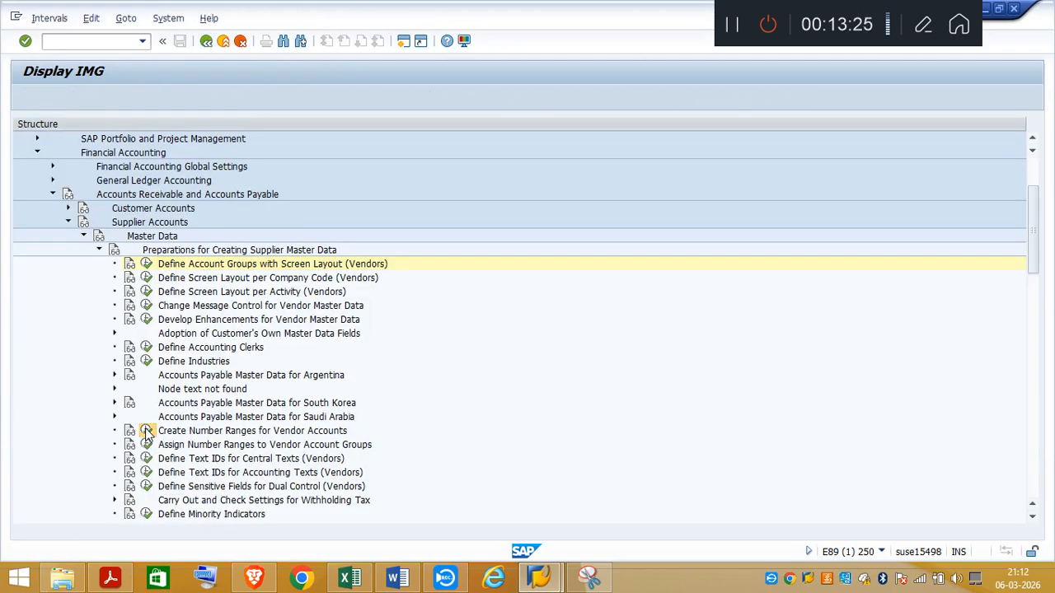
left_click(177, 162)
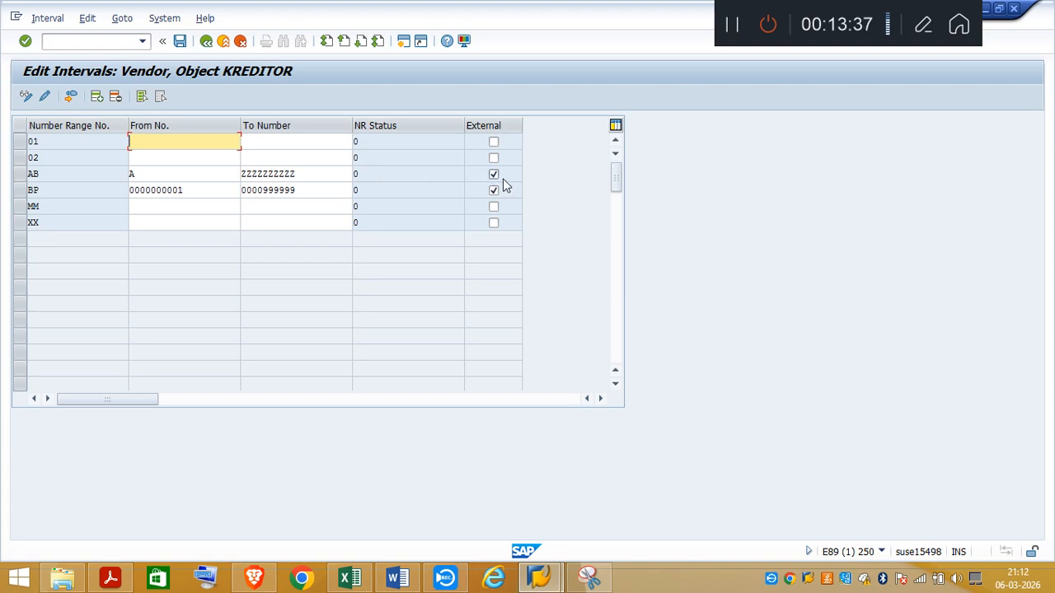
left_click(207, 42)
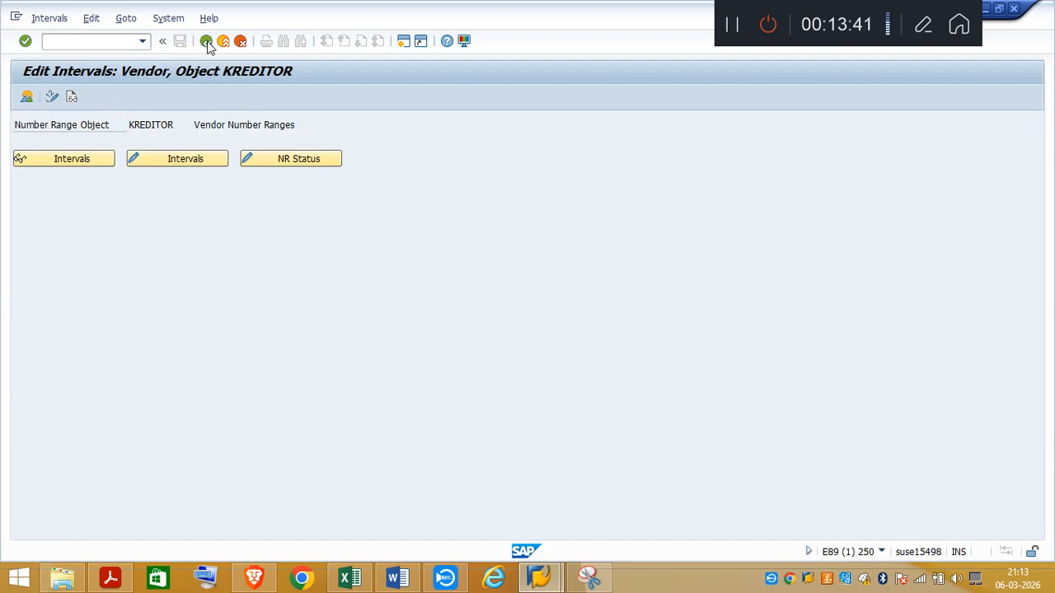
left_click(207, 42)
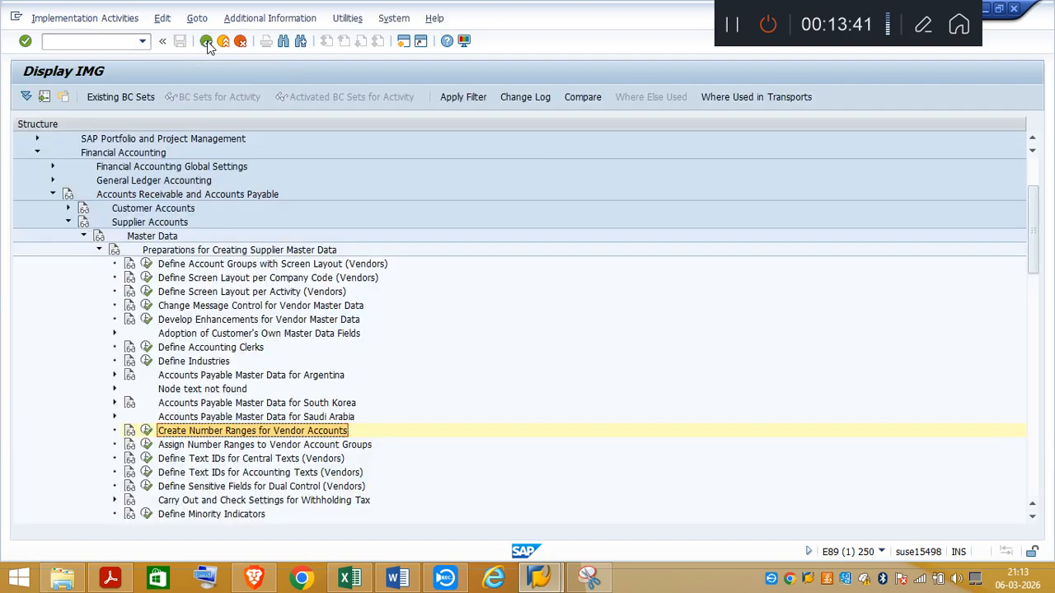
Step: Open Assign Number Ranges to Vendor Account Groups and position the list on account group SUPL to check its number range
left_click(146, 446)
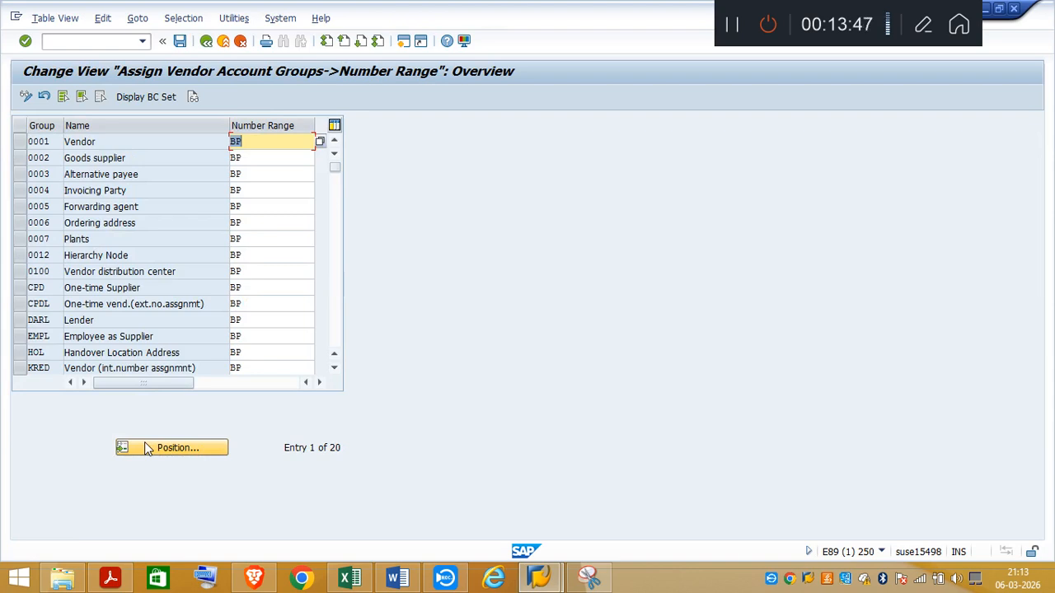
left_click(168, 452)
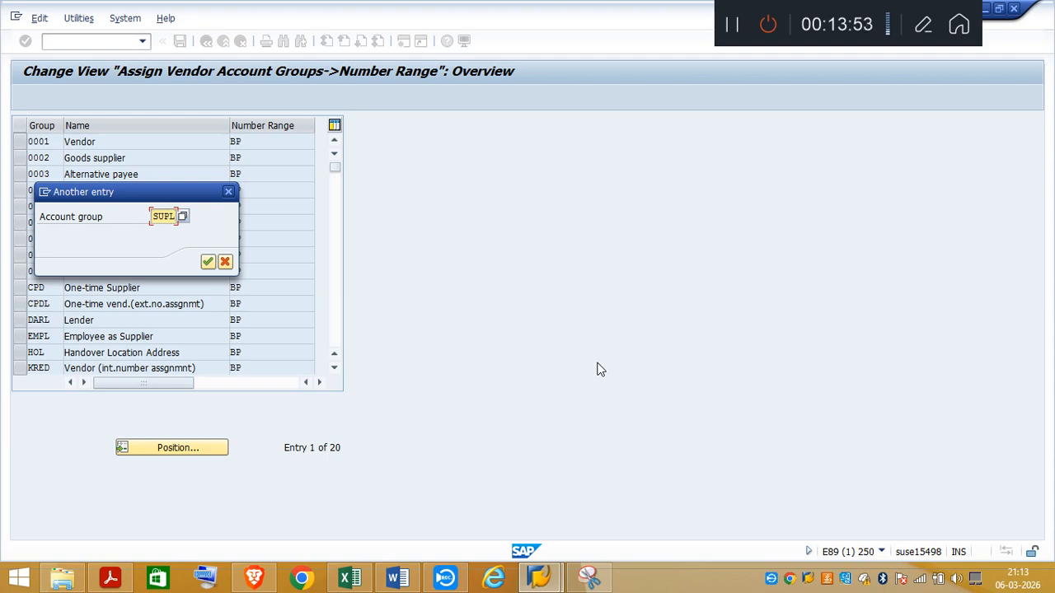
key("Return")
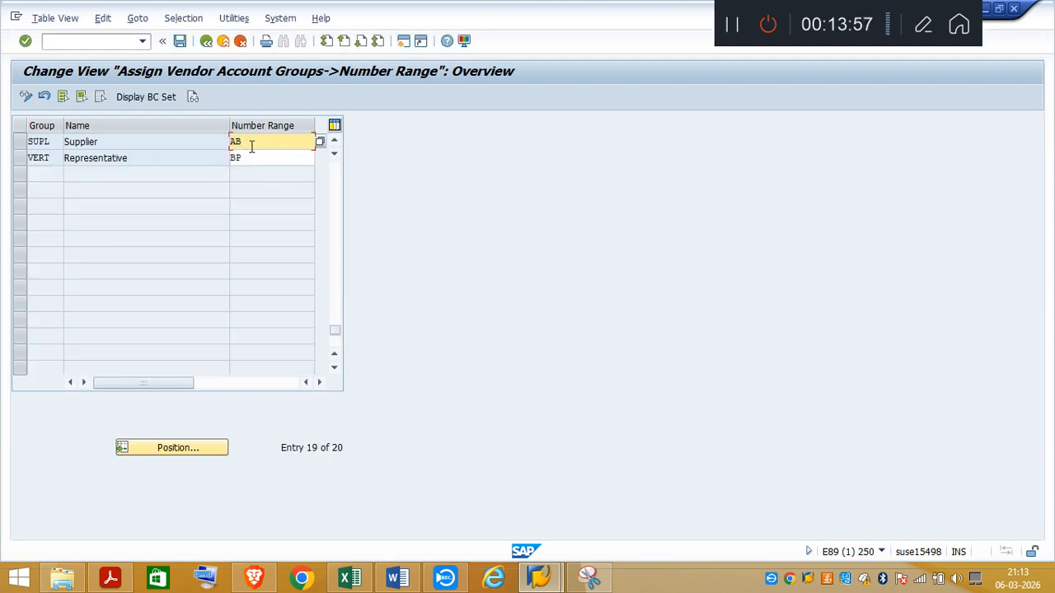
Step: Switch to the Excel notes and review the SUPL number range assignment and the IMG path for supplier tolerances
left_click(349, 577)
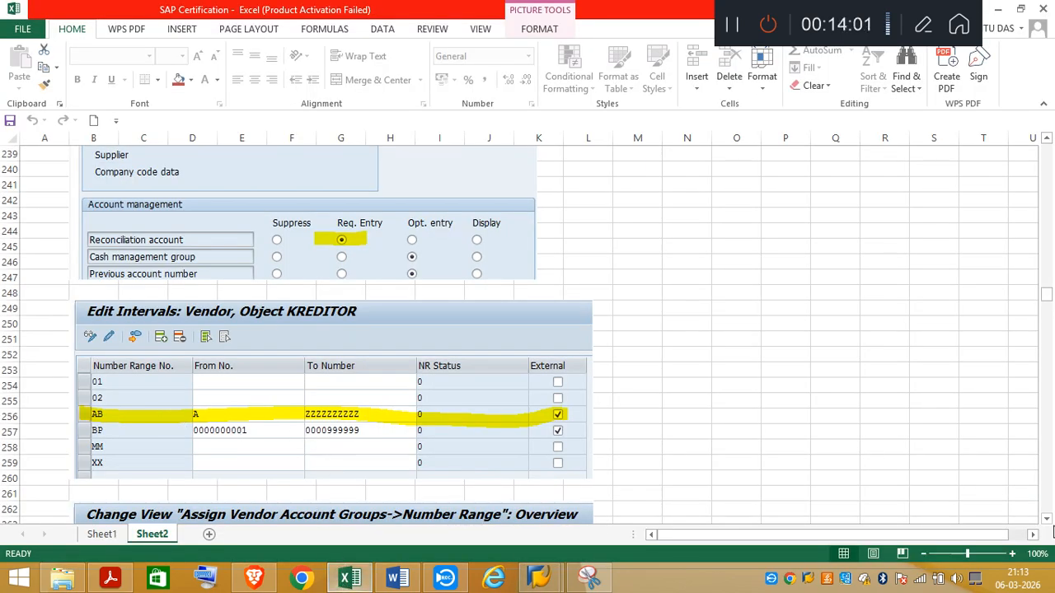
scroll(1046, 521, "down", 4)
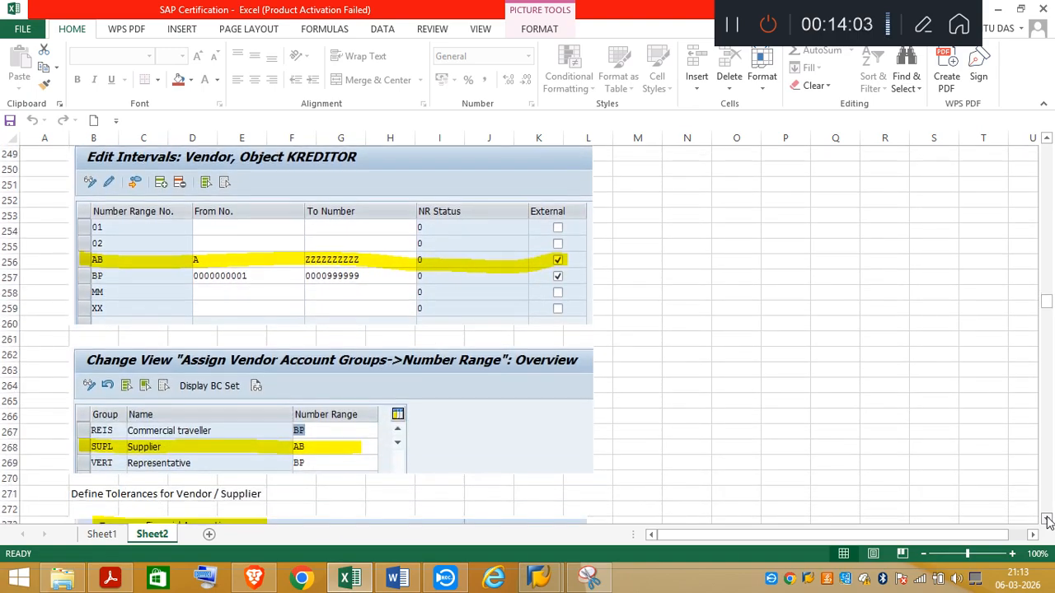
scroll(1046, 521, "down", 3)
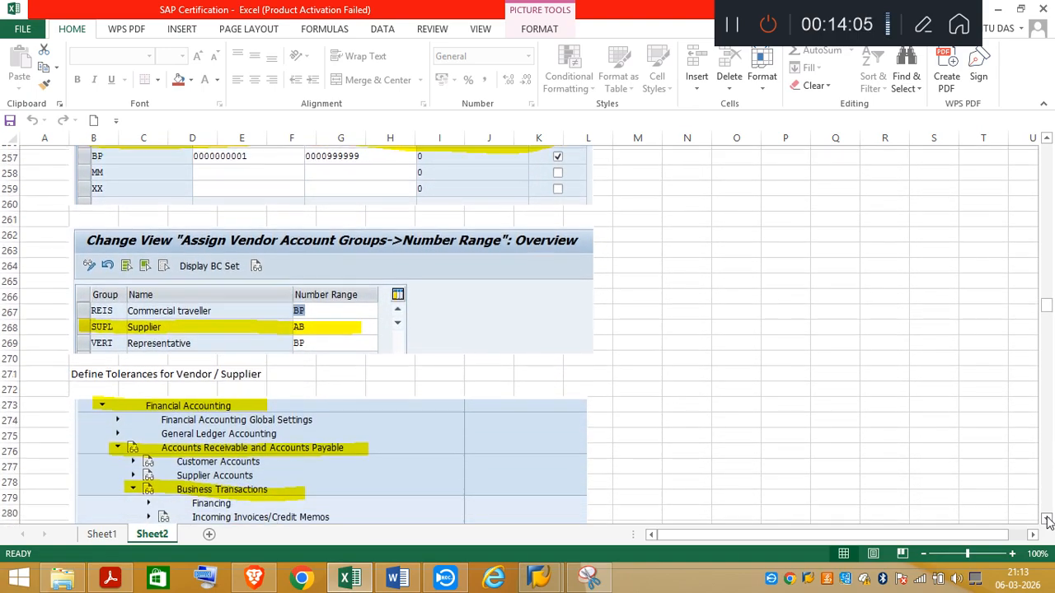
scroll(1047, 521, "down", 2)
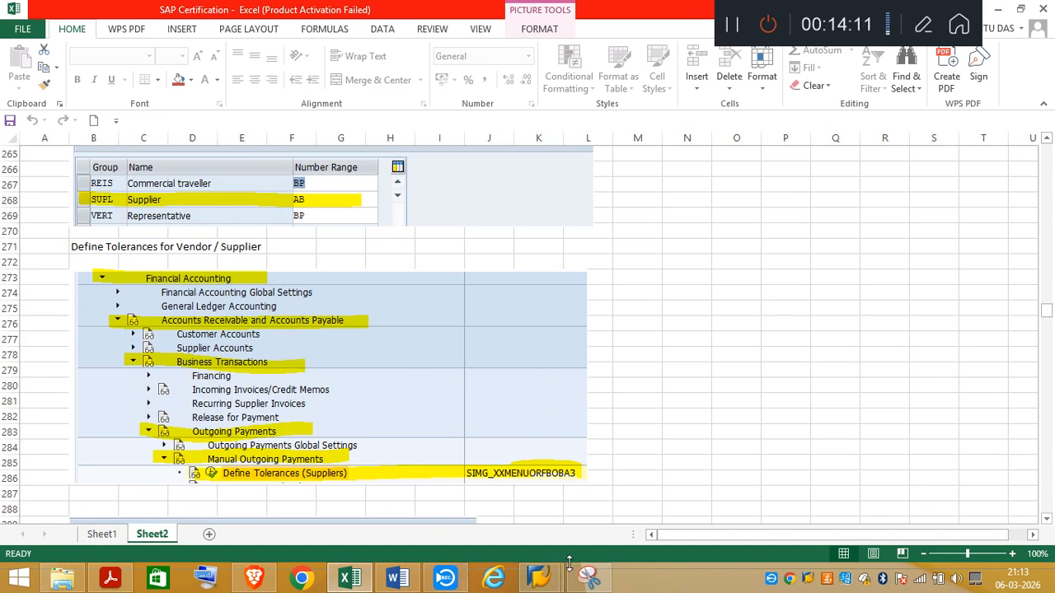
Step: Switch to SAP, return to the IMG, collapse Supplier Accounts and expand Business Transactions under Accounts Receivable and Accounts Payable
left_click(544, 583)
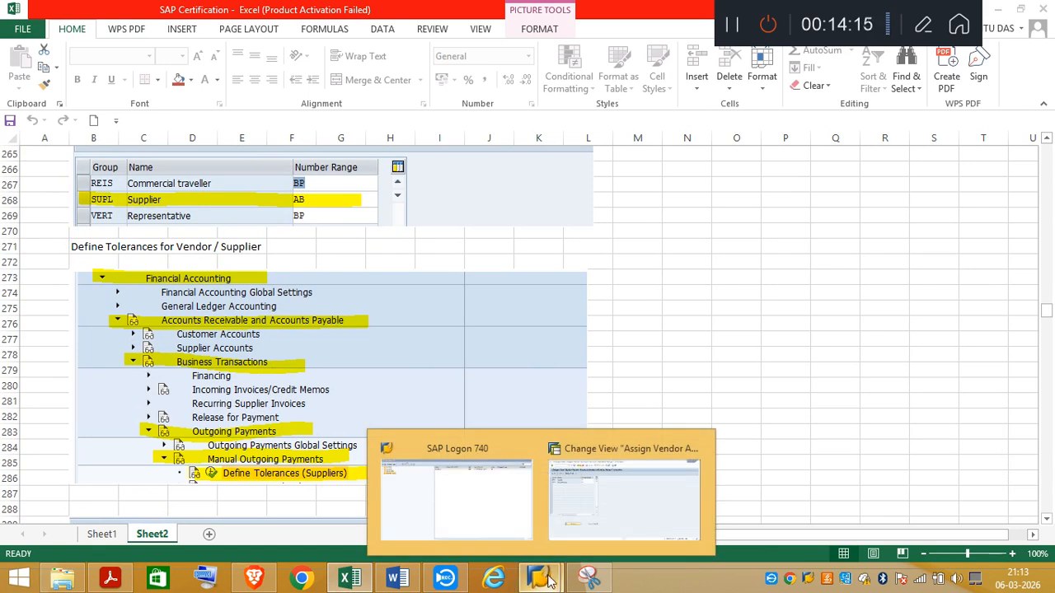
left_click(625, 505)
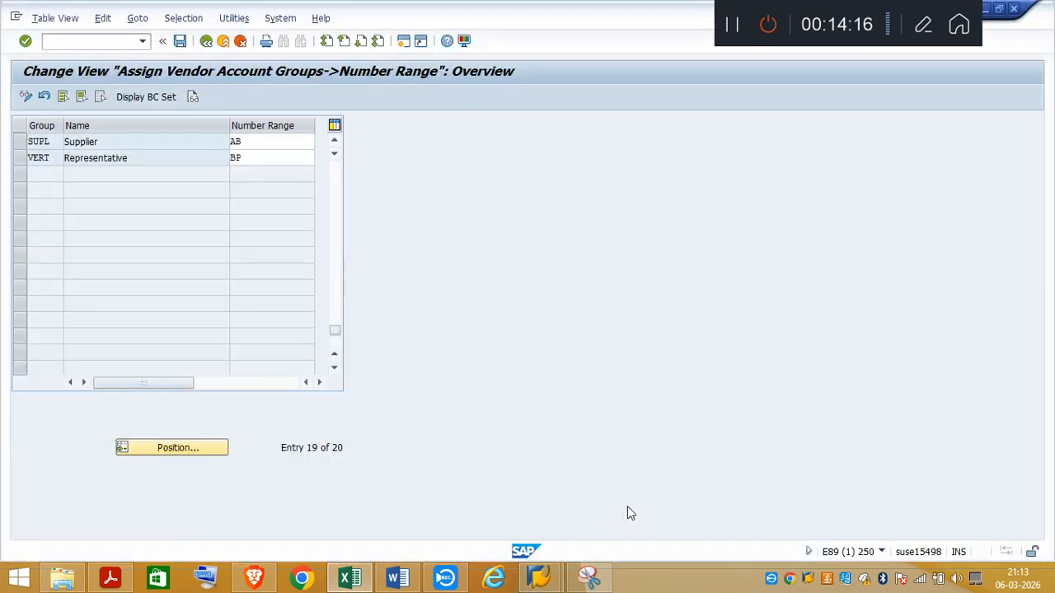
left_click(206, 41)
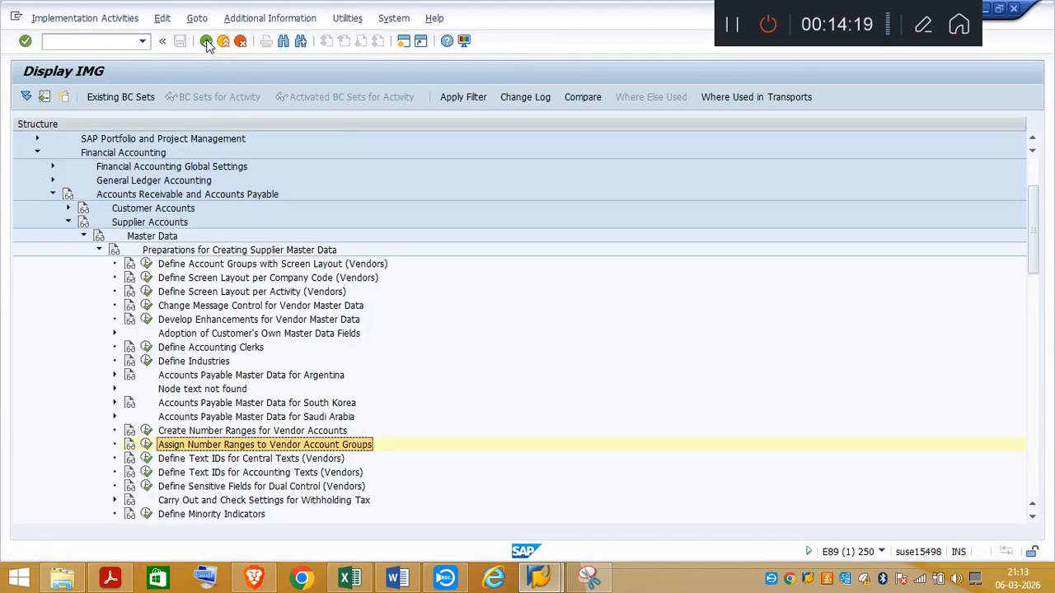
left_click(99, 250)
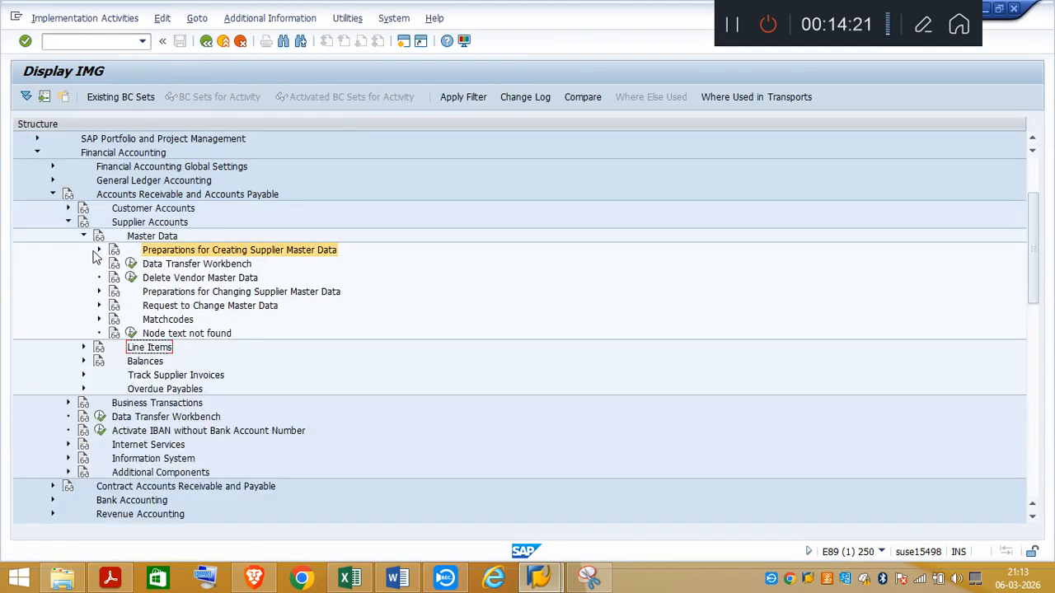
left_click(83, 237)
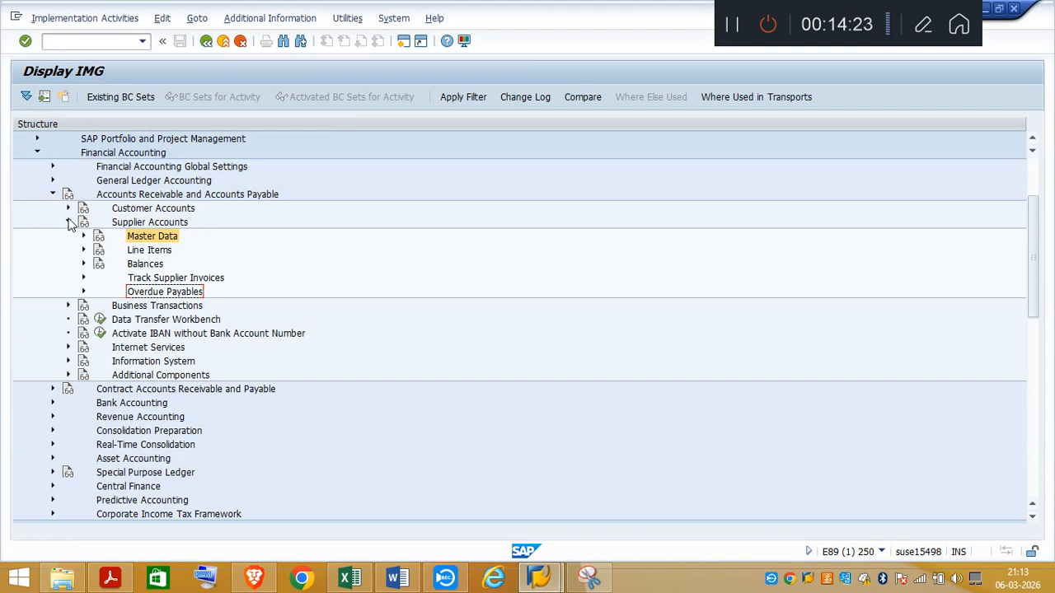
left_click(68, 222)
left_click(69, 237)
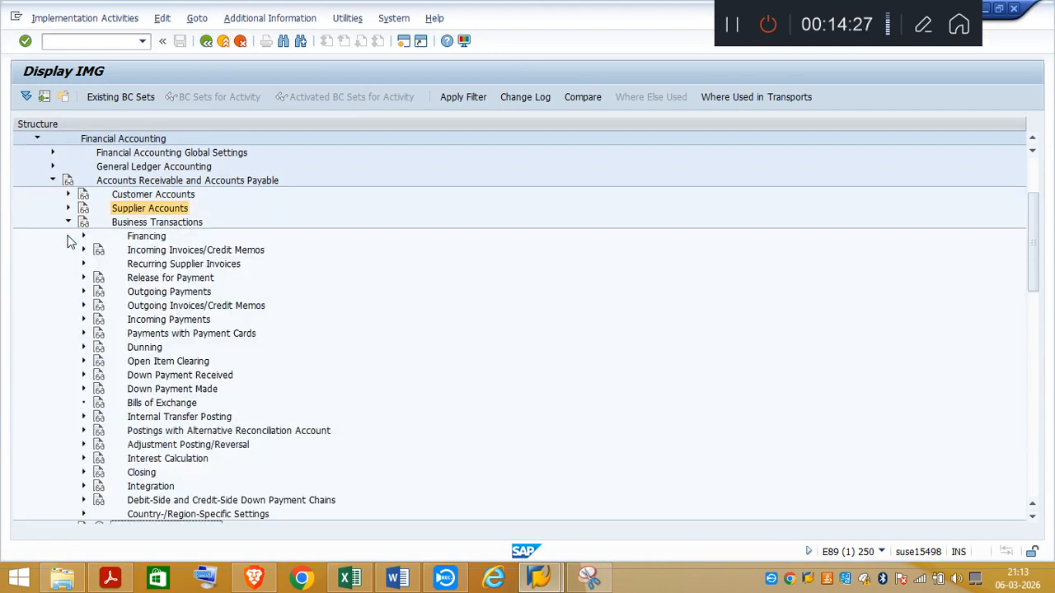
Step: Open the Define Tolerances (Suppliers) activity under Outgoing Payments, Manual Outgoing Payments
left_click(84, 292)
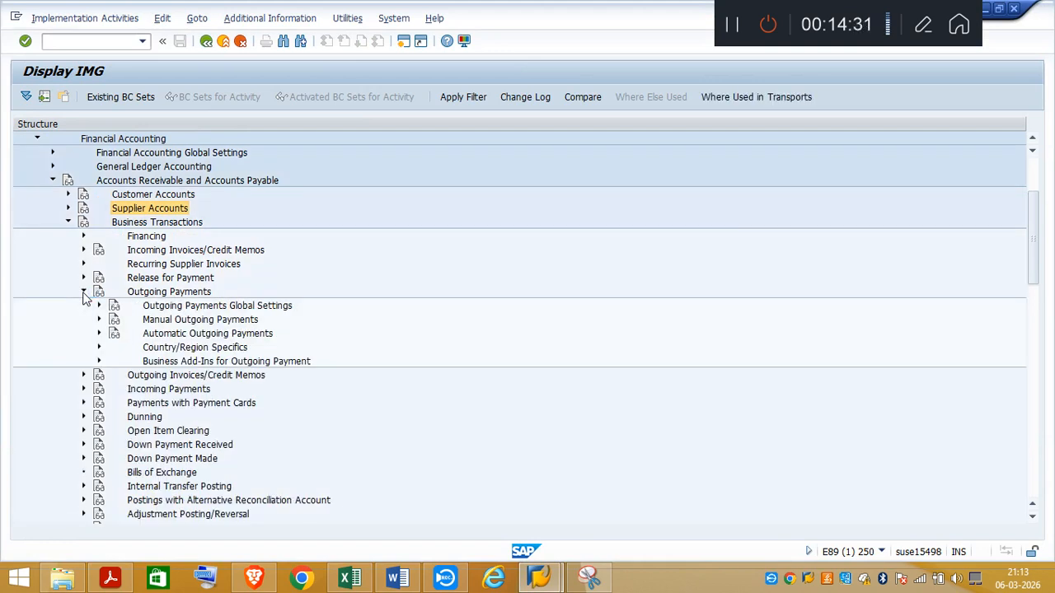
left_click(99, 306)
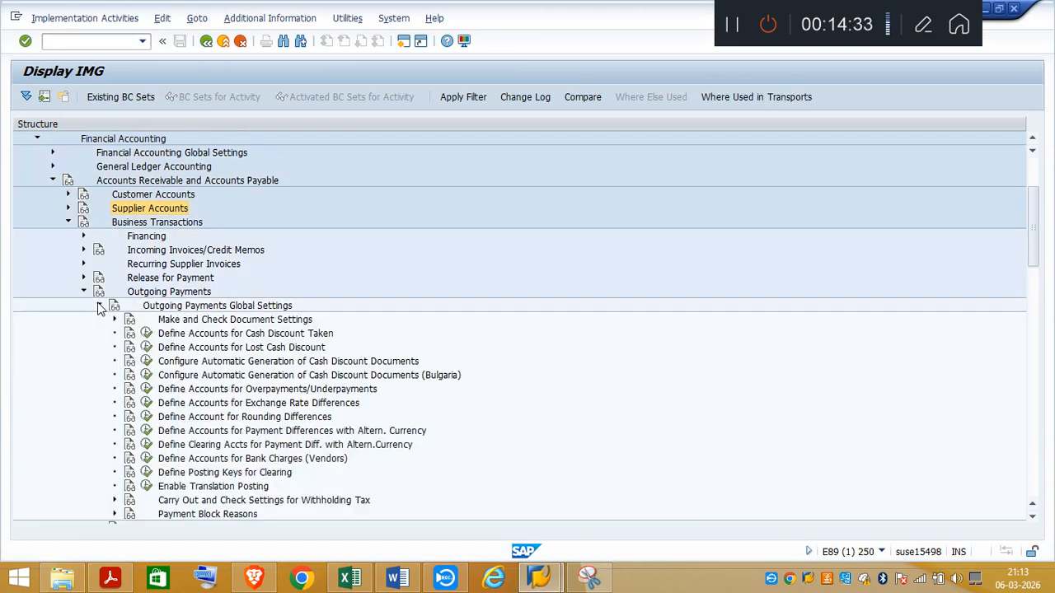
left_click(99, 306)
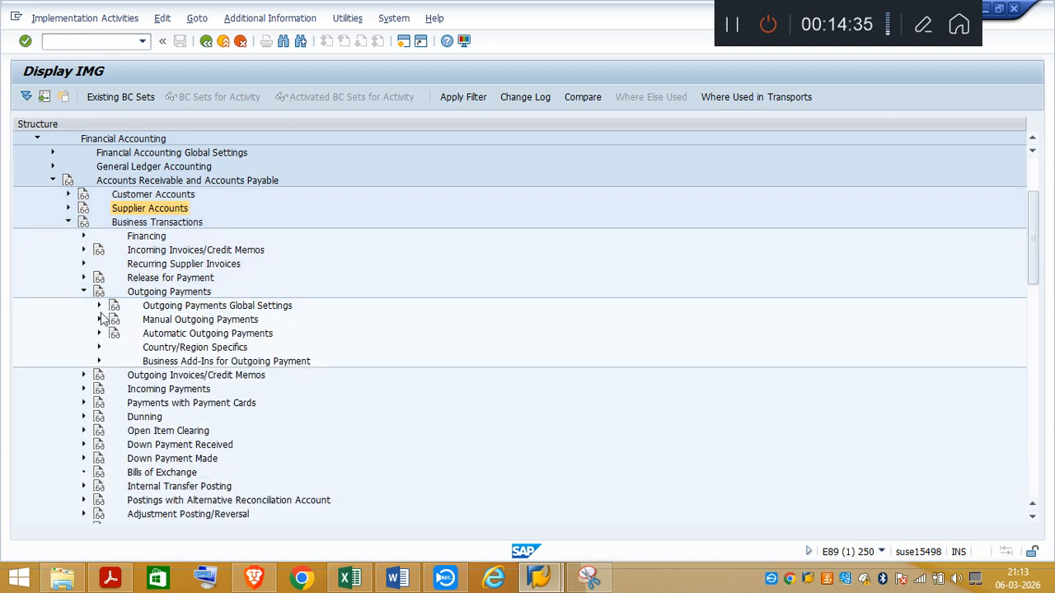
left_click(99, 320)
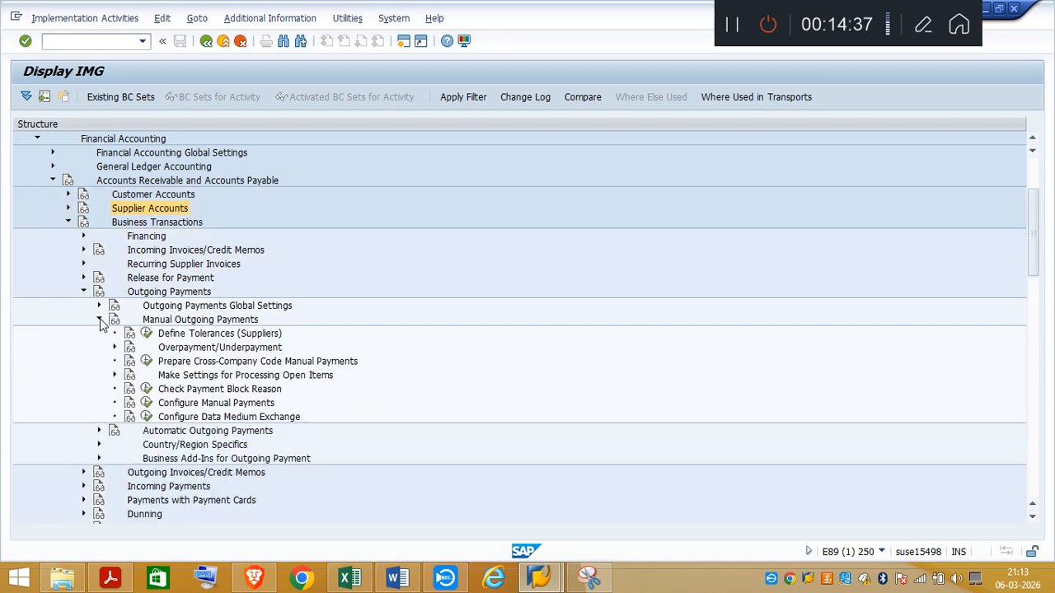
left_click(146, 334)
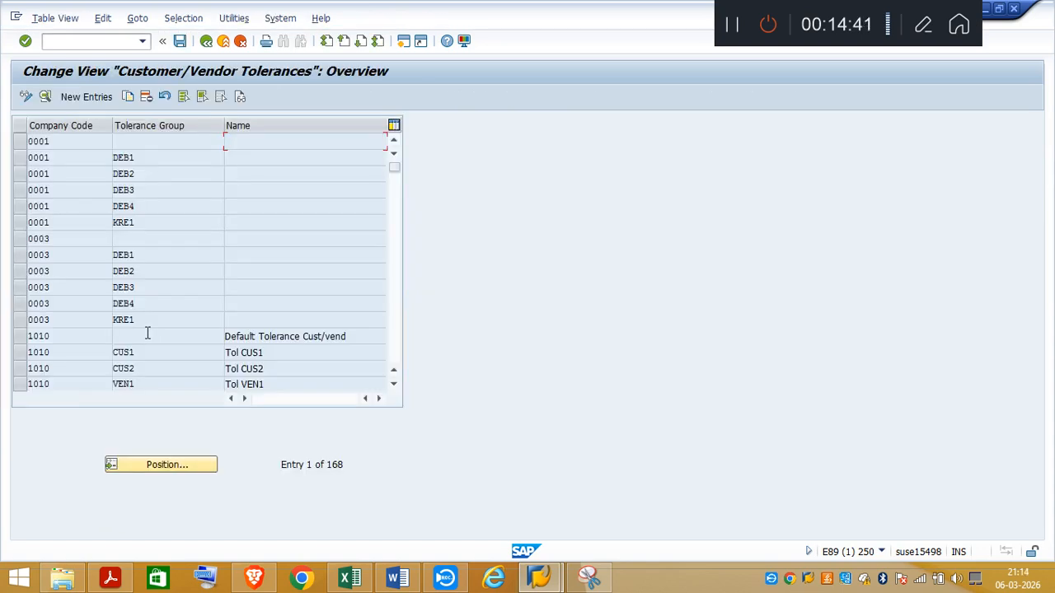
Step: Position the tolerance list on company code TA03 and open the details of its Default Tolerance Cust/vend entry
left_click(157, 465)
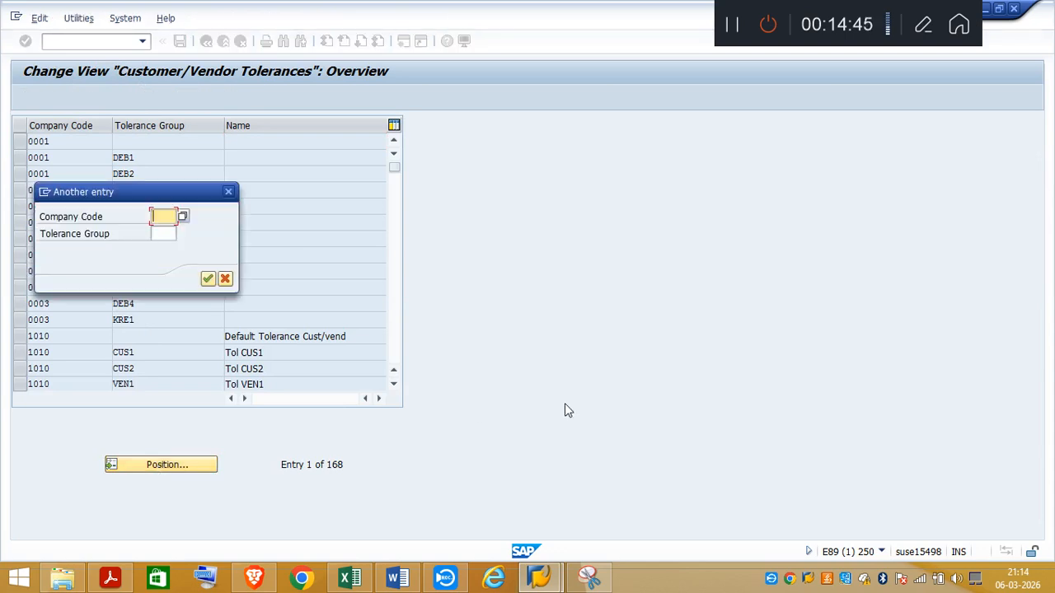
type("TA0")
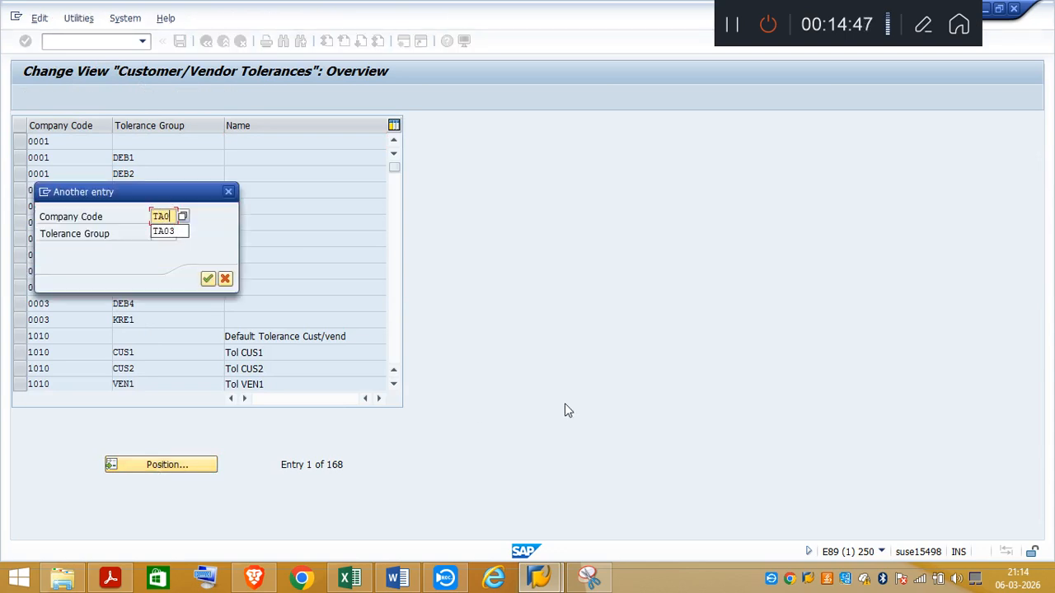
type("3")
key("Return")
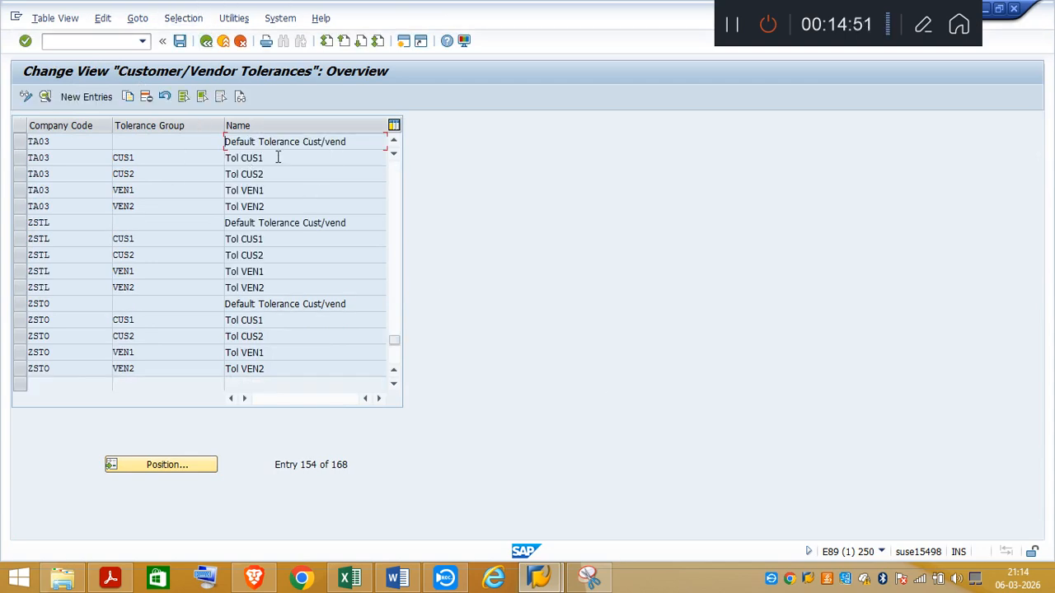
double_click(279, 146)
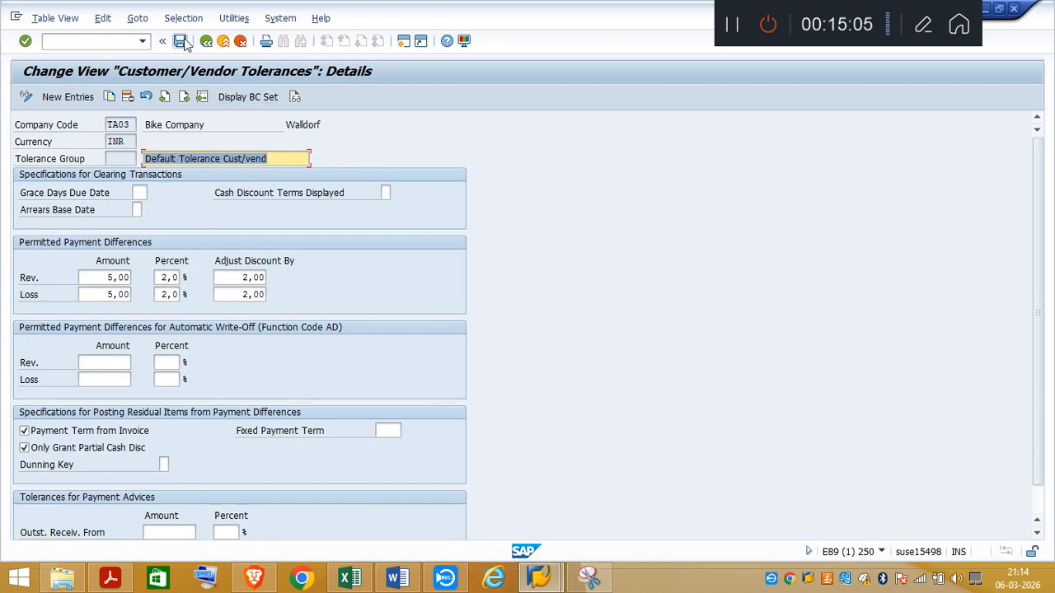
Step: Switch to the Excel notes and compare the TA03 tolerance details, continuing to the Define Document Types path for type TR
left_click(355, 582)
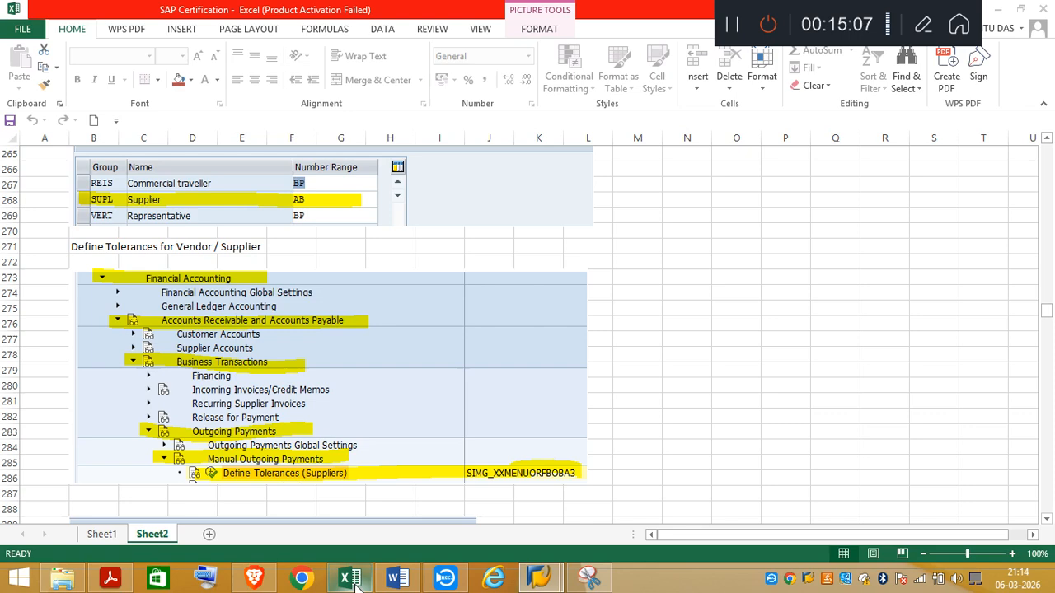
left_click(1047, 520)
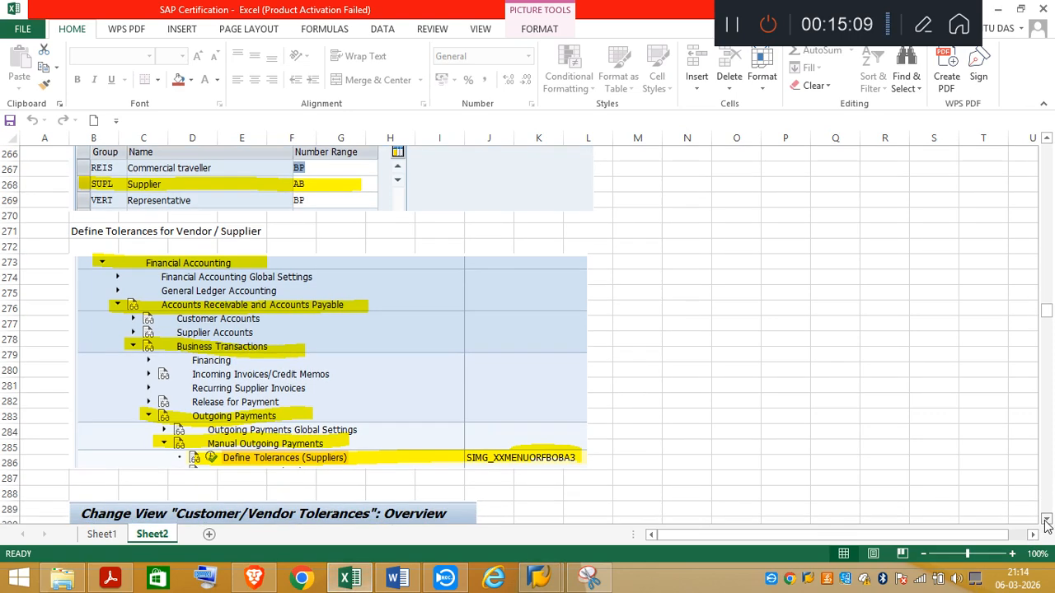
scroll(1046, 525, "down", 9)
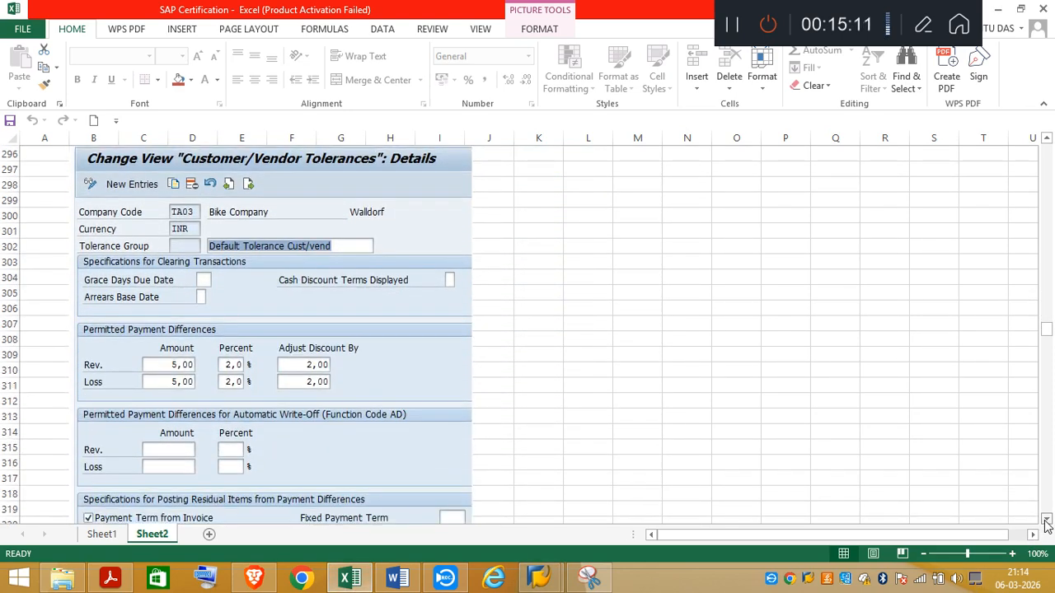
scroll(1047, 525, "down", 3)
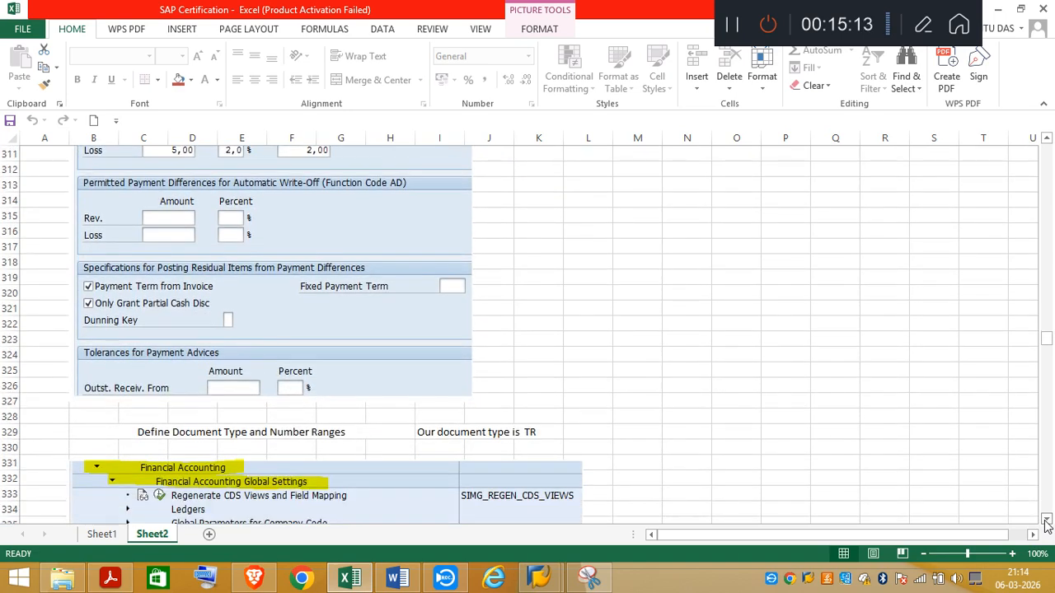
scroll(1047, 525, "down", 1)
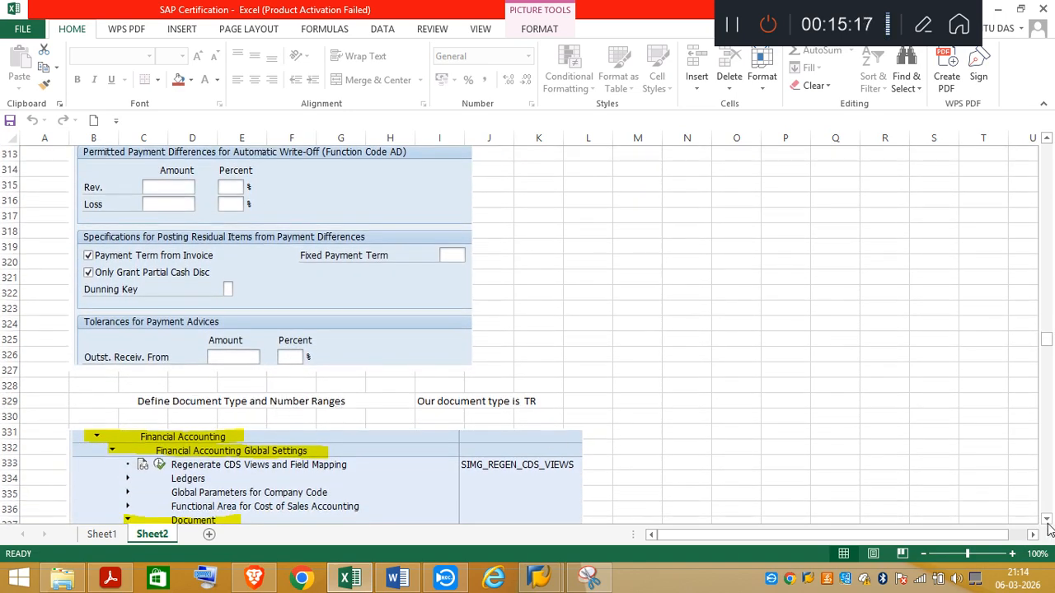
scroll(1047, 525, "down", 2)
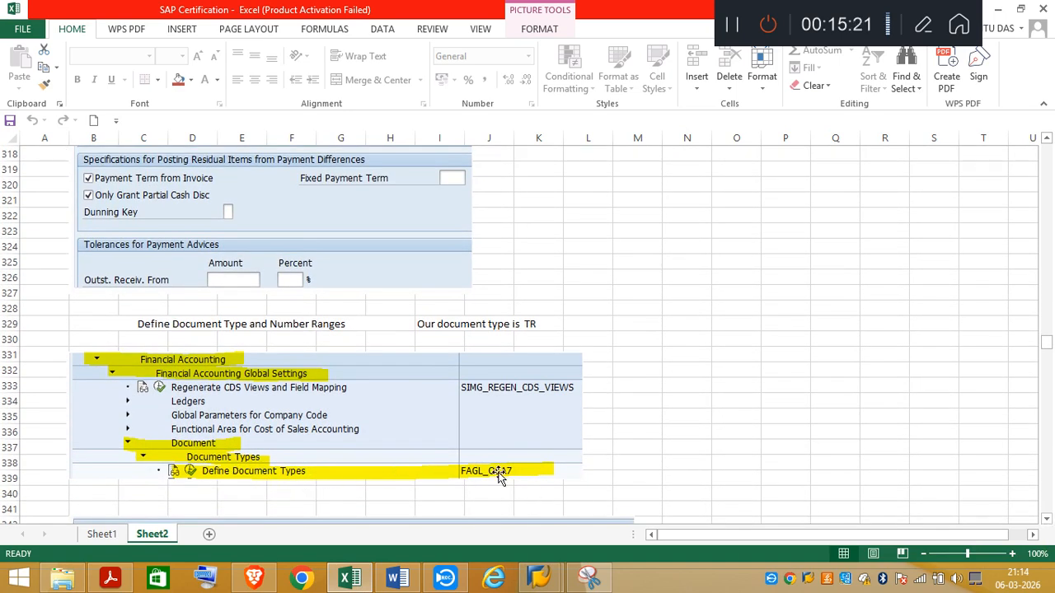
Step: Switch to SAP, leave the TA03 tolerance details and go back to the IMG
mouse_move(540, 584)
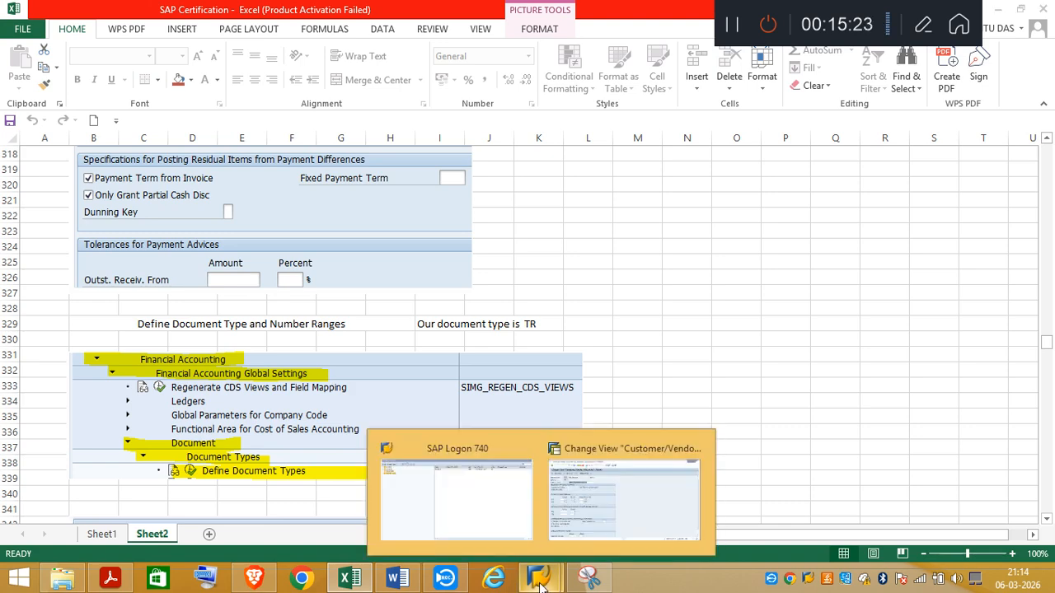
left_click(588, 525)
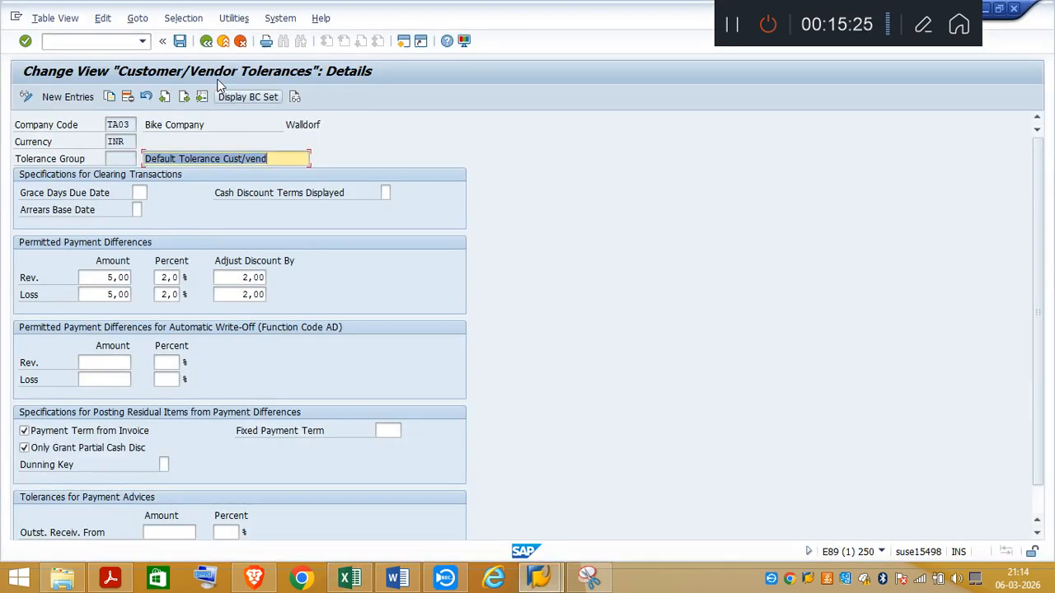
left_click(206, 41)
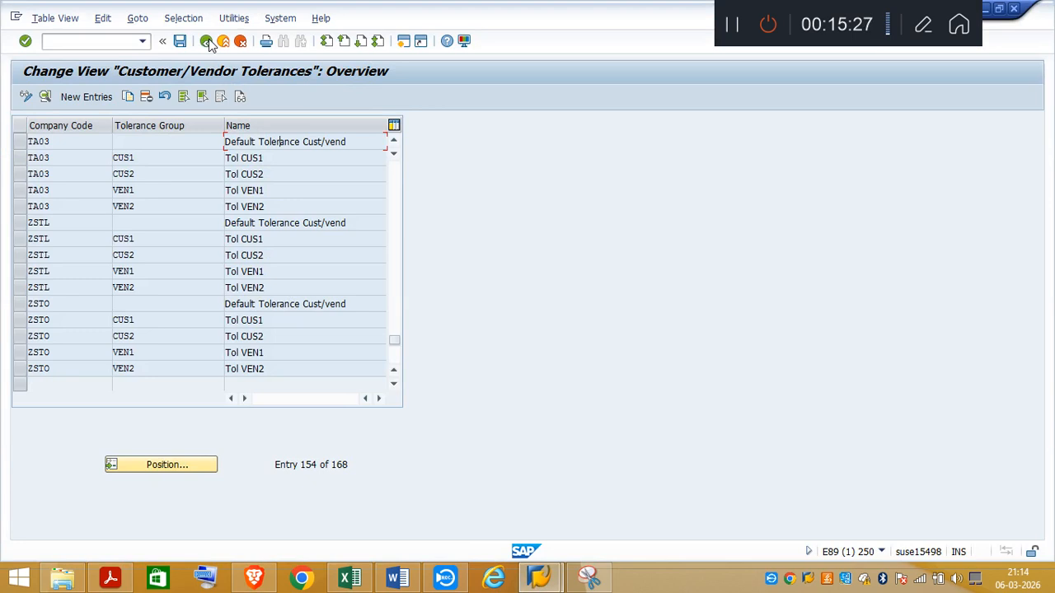
left_click(206, 42)
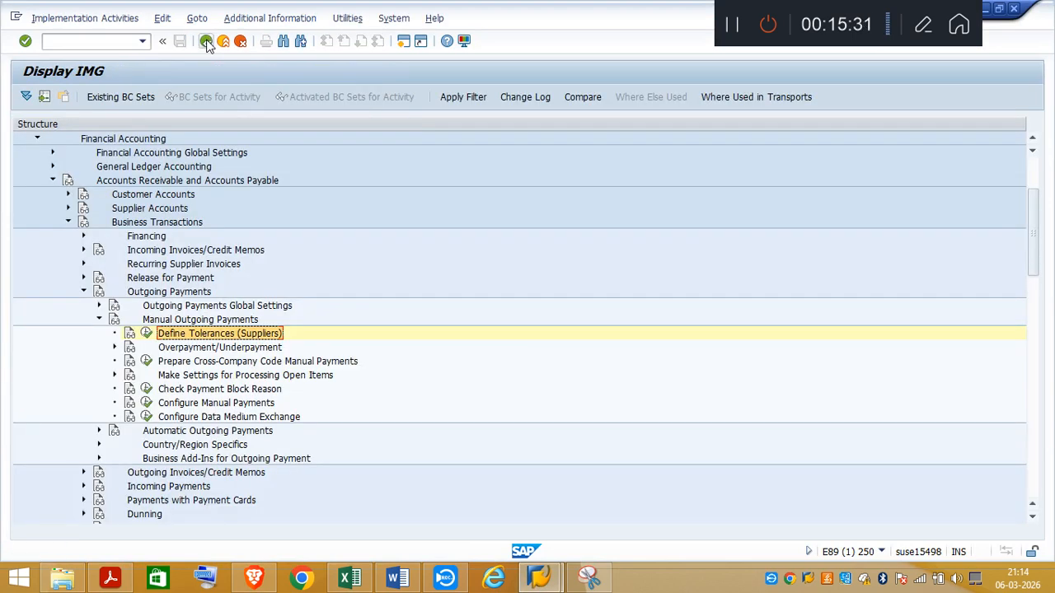
Step: Collapse Outgoing Payments in the IMG and run transaction OBA7 with /noba7 to show the document types
left_click(83, 292)
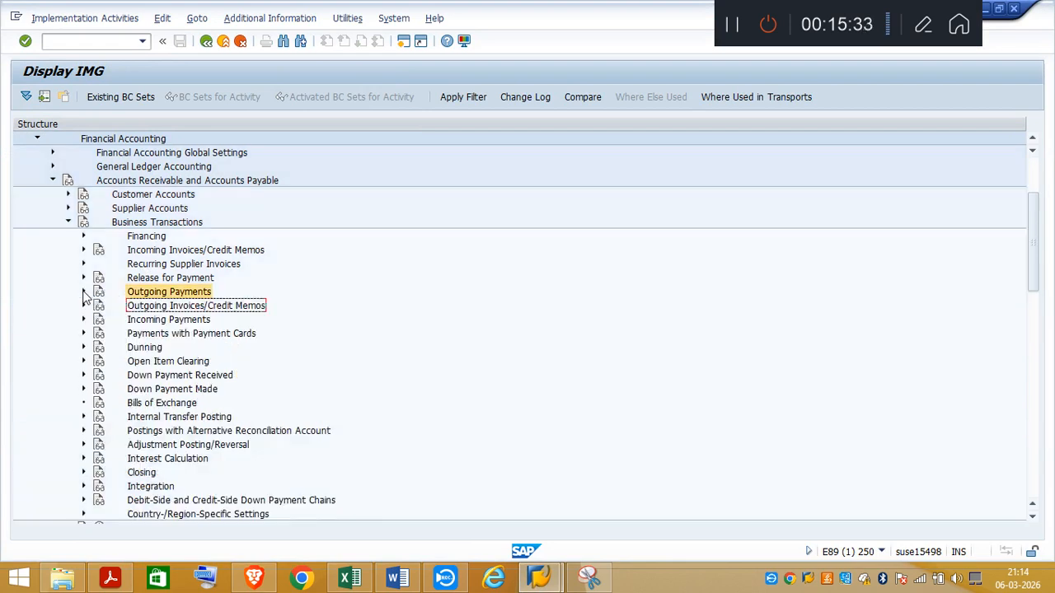
type("/noba7")
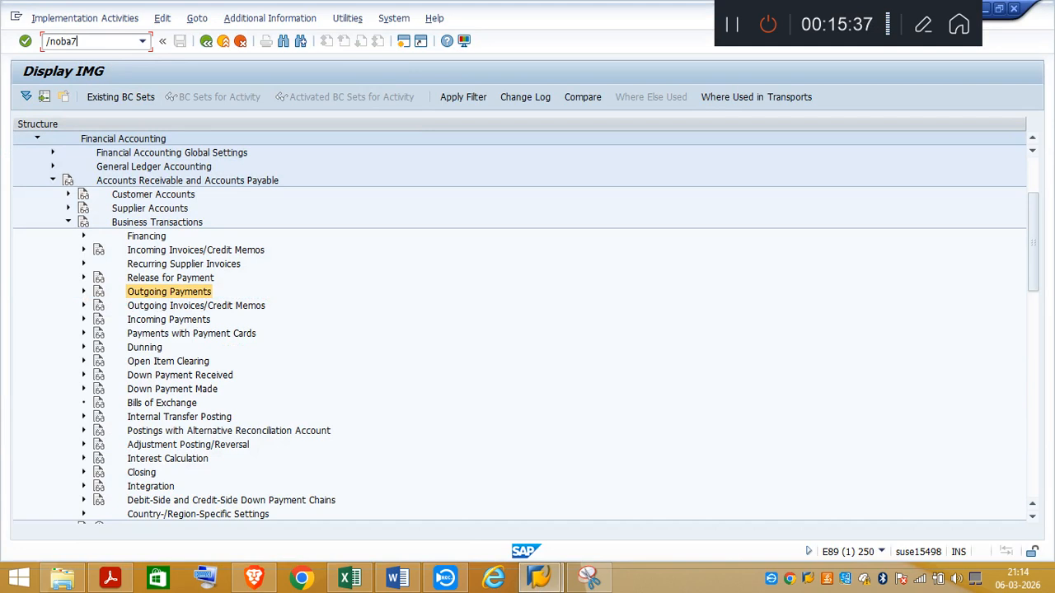
key("Return")
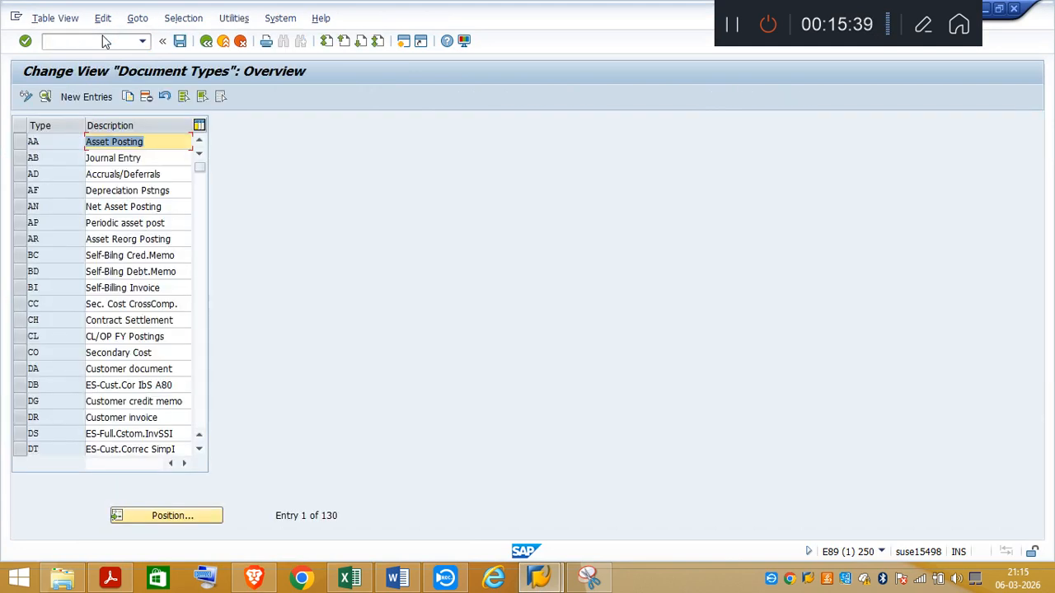
Step: Position the document type list on TR and open the details of its Vendor Invoice entry
left_click(171, 513)
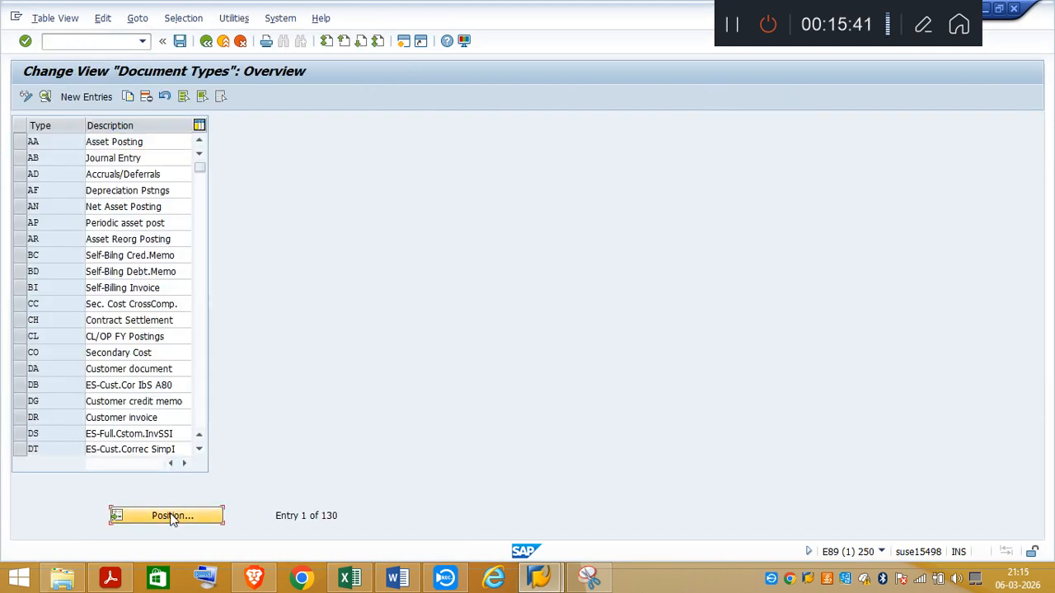
type("TR")
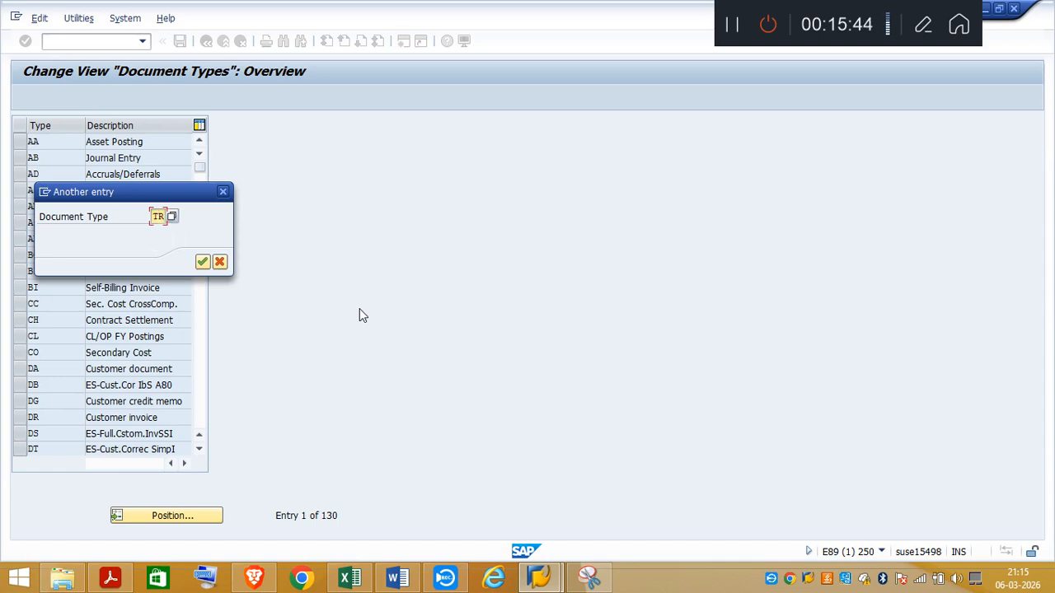
key("Return")
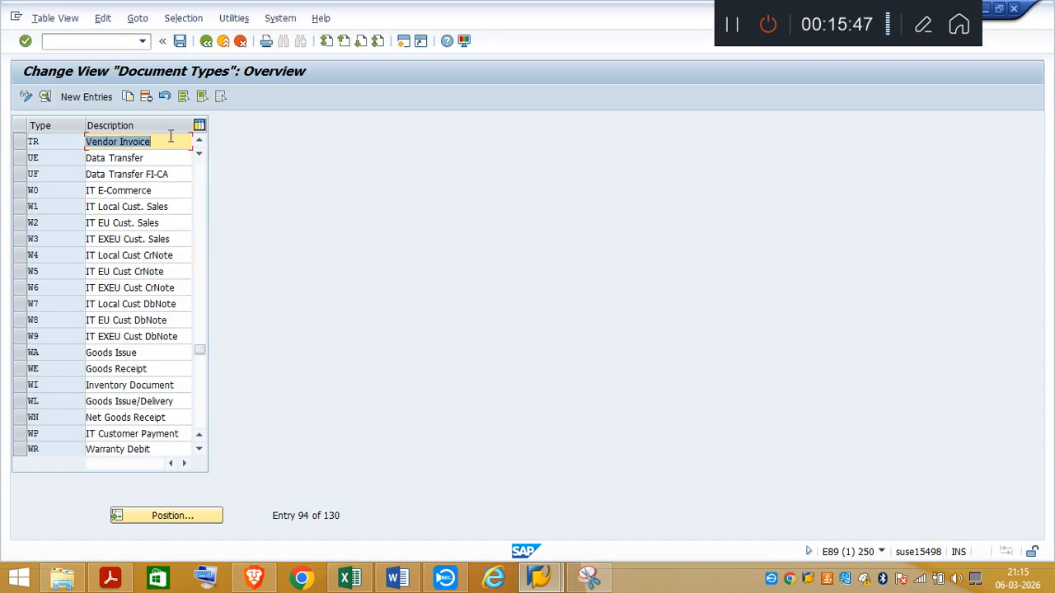
left_click(167, 140)
double_click(143, 147)
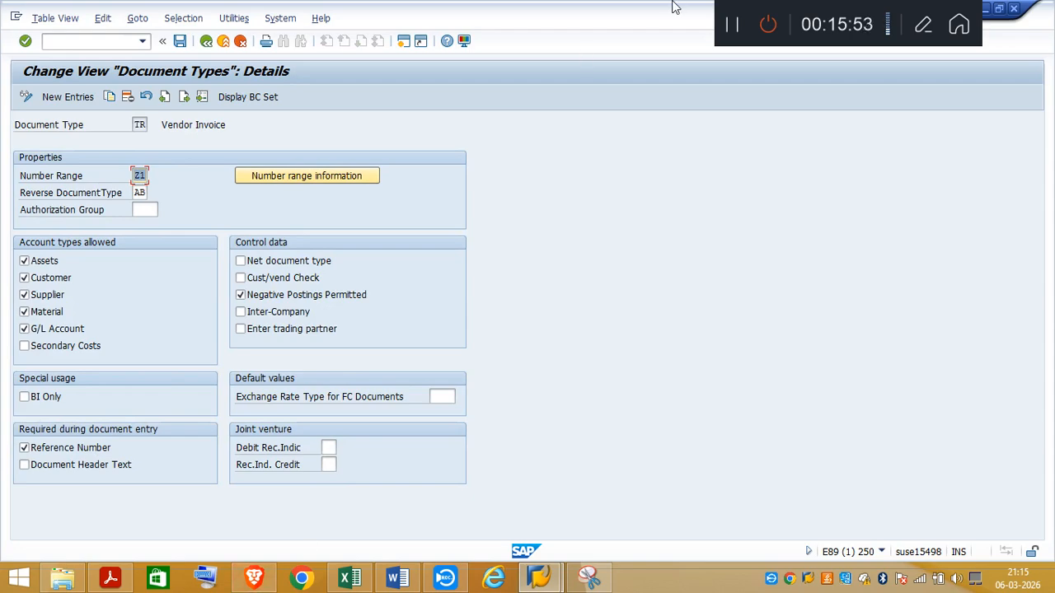
Step: Switch to the Excel notes and review the TA03 document number range Z1, continuing to the Define BP Roles path
left_click(350, 578)
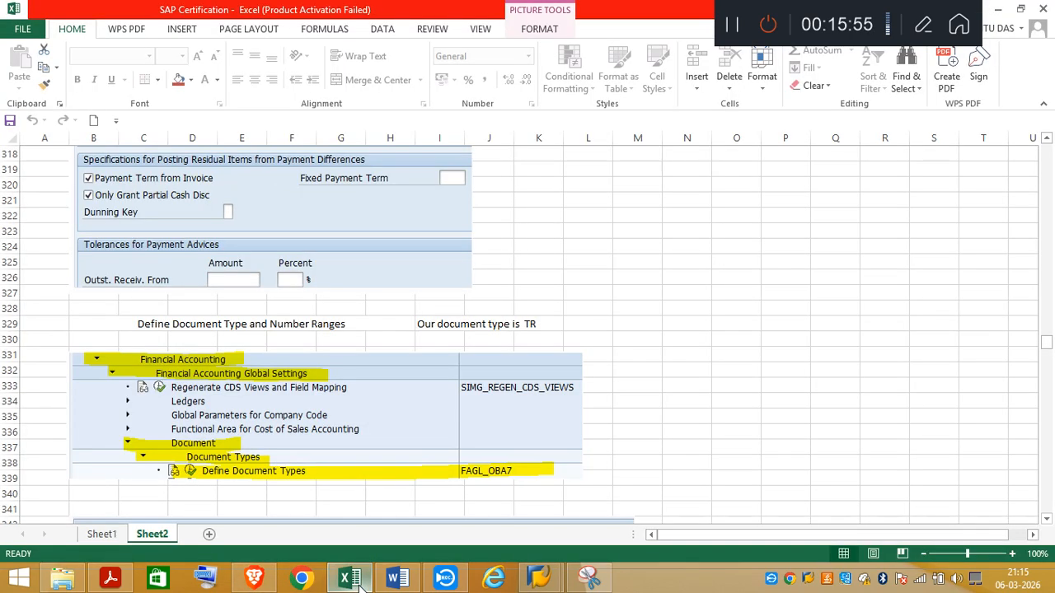
left_click(1048, 518)
left_click(1047, 519)
left_click(1047, 519)
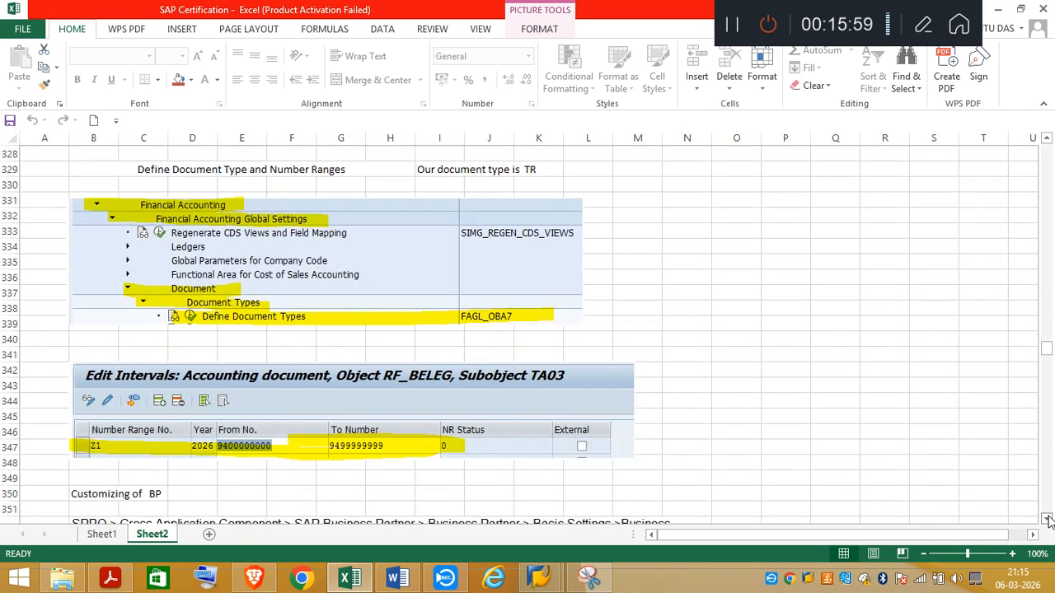
left_click(1047, 519)
left_click(1048, 519)
left_click(1048, 520)
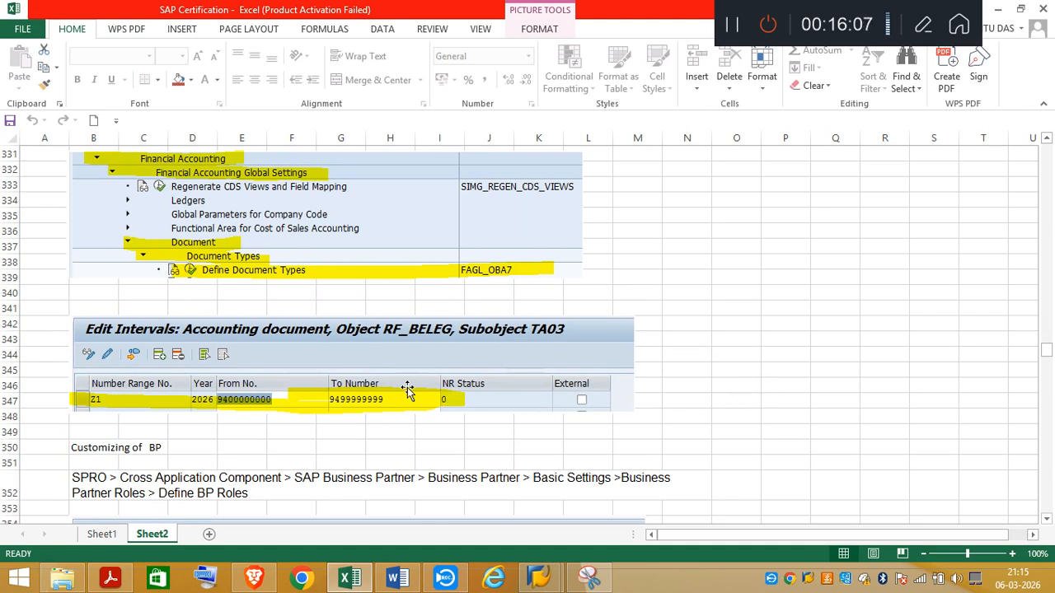
left_click(1047, 519)
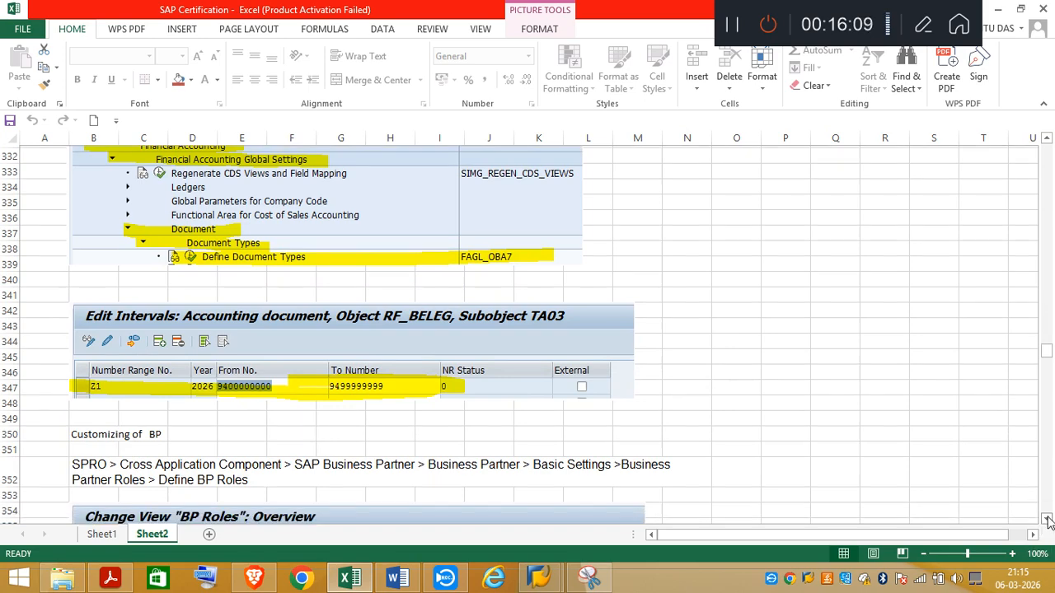
left_click(1047, 520)
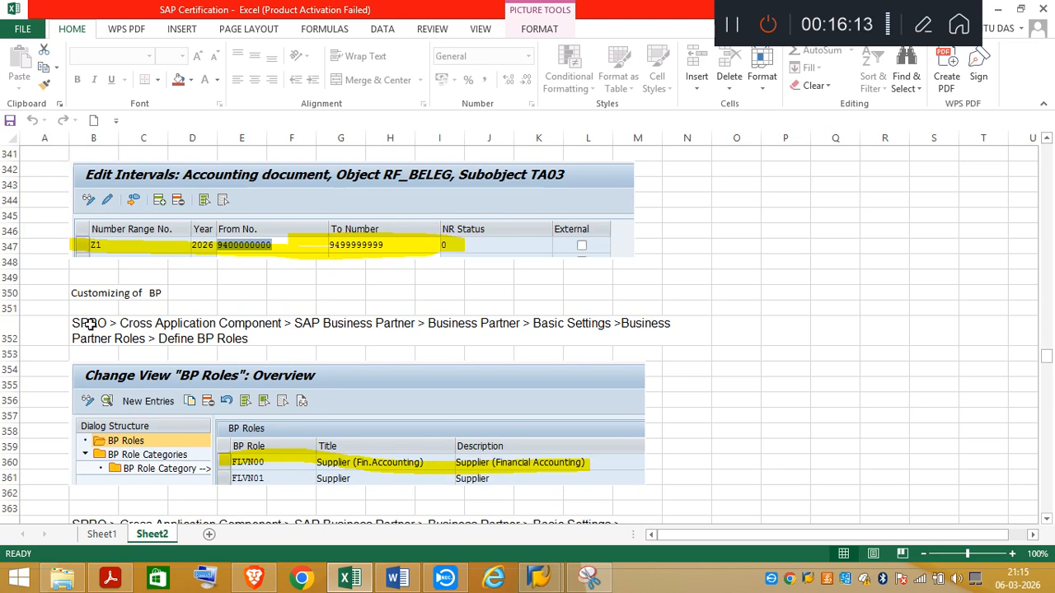
Step: Switch to SAP, leave the document type TR details and display the SAP Reference IMG through transaction SPRO
left_click(541, 579)
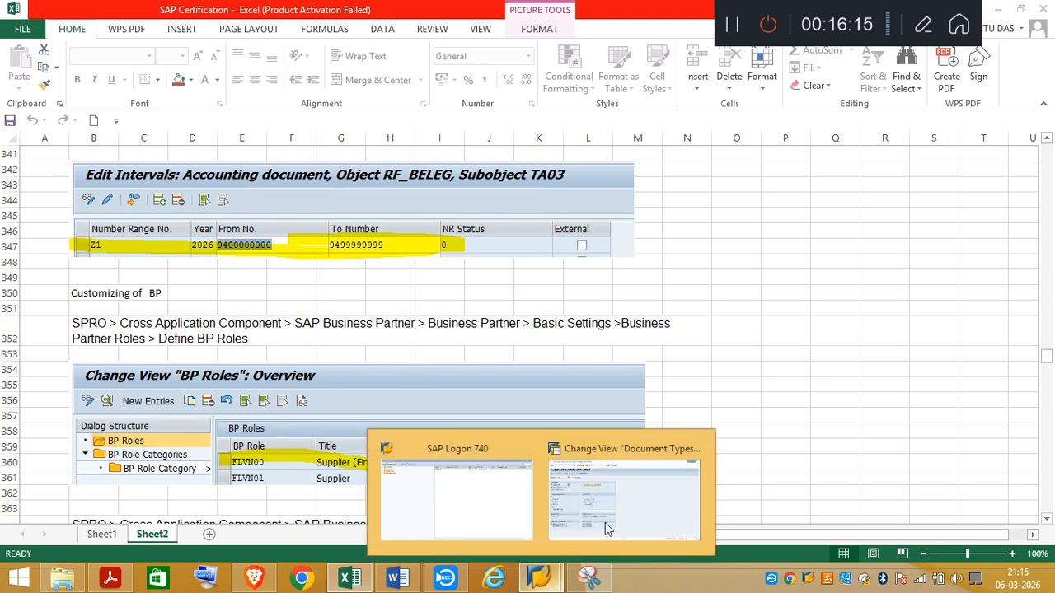
left_click(607, 522)
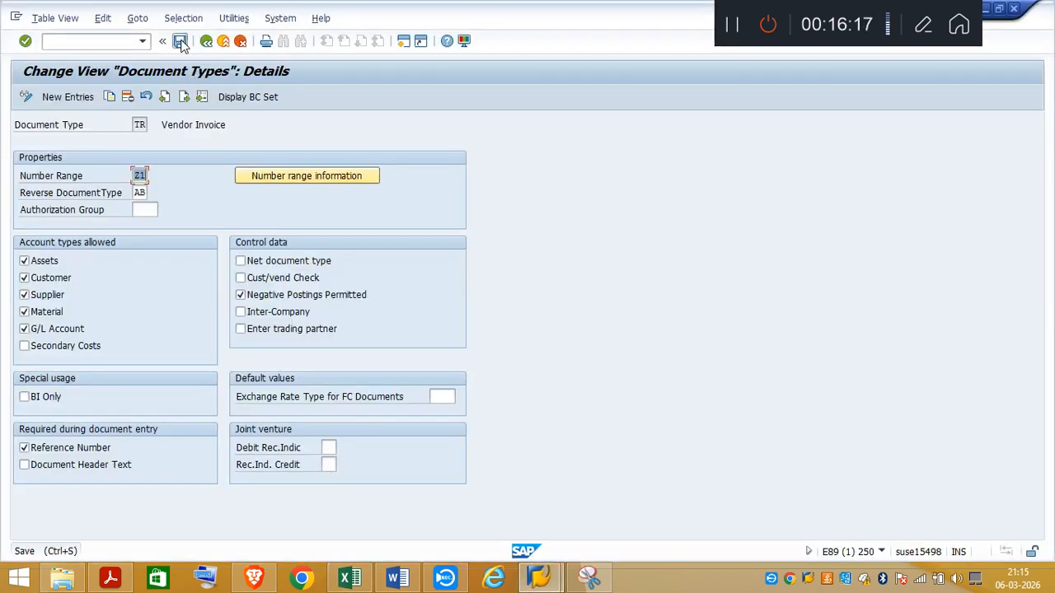
left_click(207, 42)
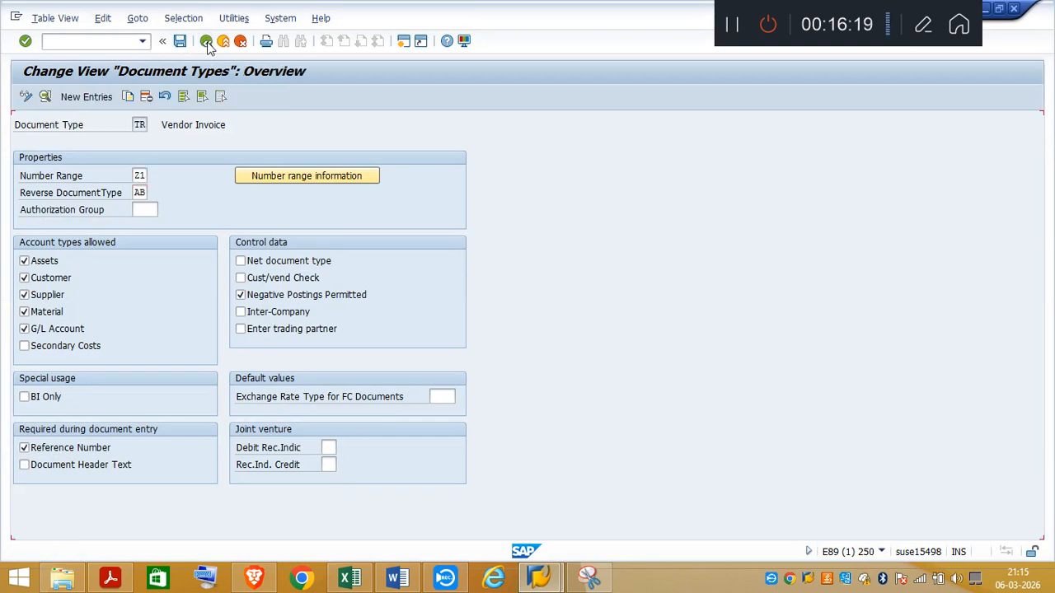
left_click(207, 42)
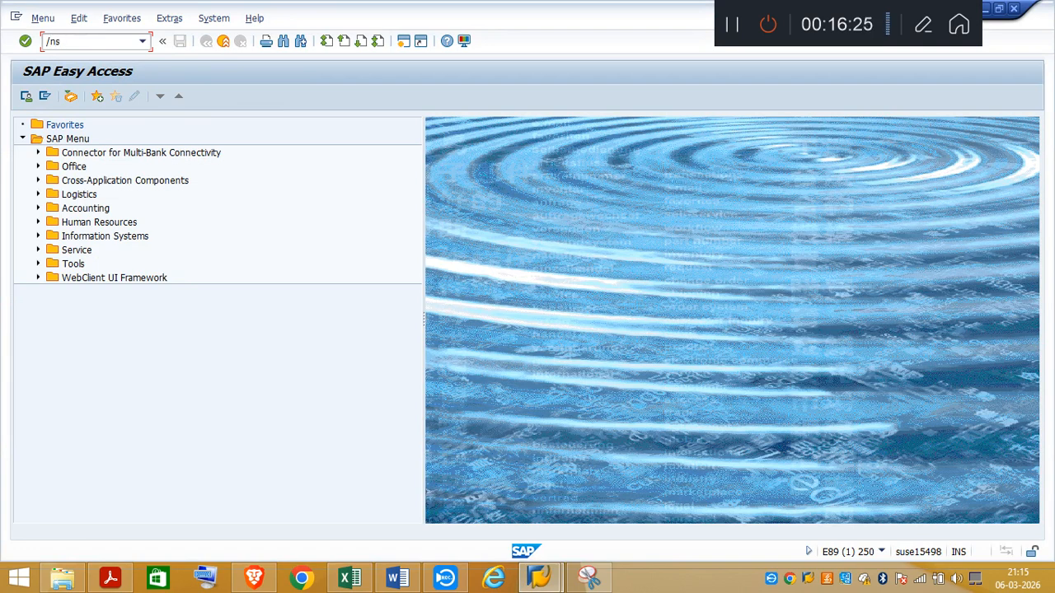
type("o")
key("Return")
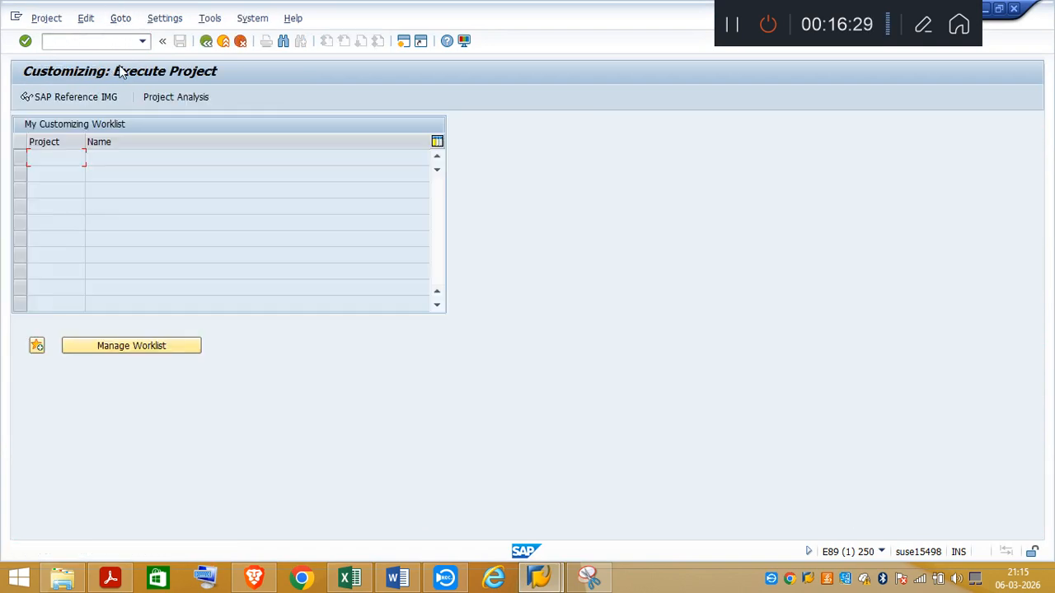
left_click(71, 99)
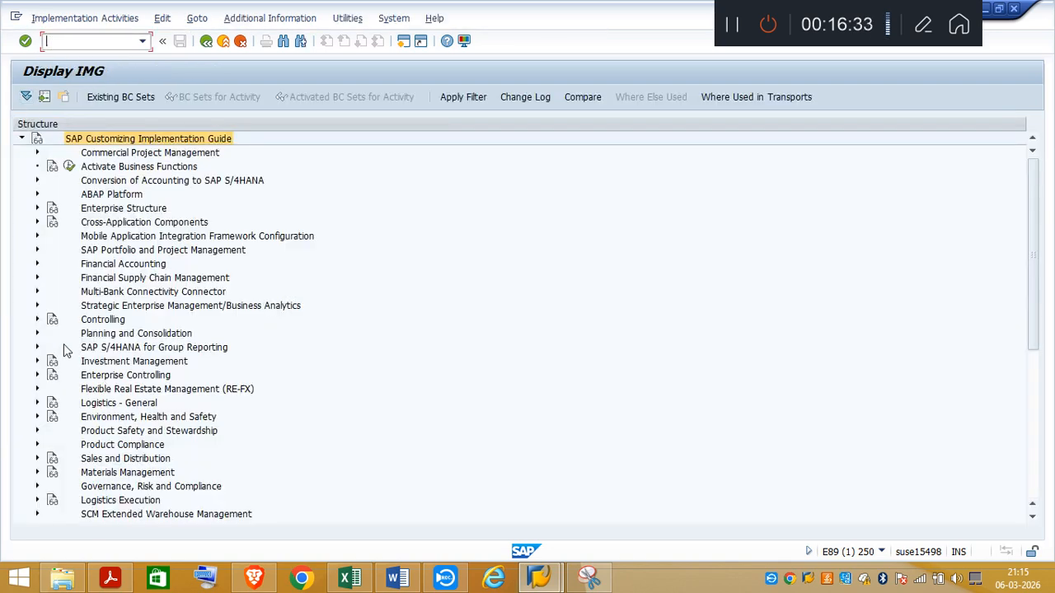
Step: Expand Cross-Application Components > SAP Business Partner > Business Partner > Basic Settings > Business Partner Roles and execute Define BP Roles
left_click(36, 222)
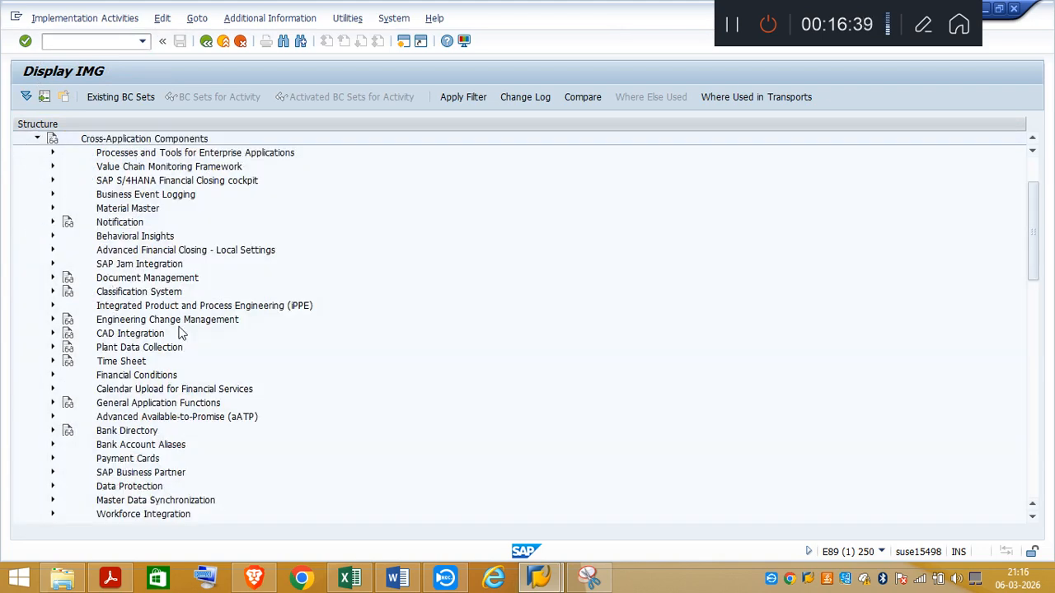
left_click(52, 474)
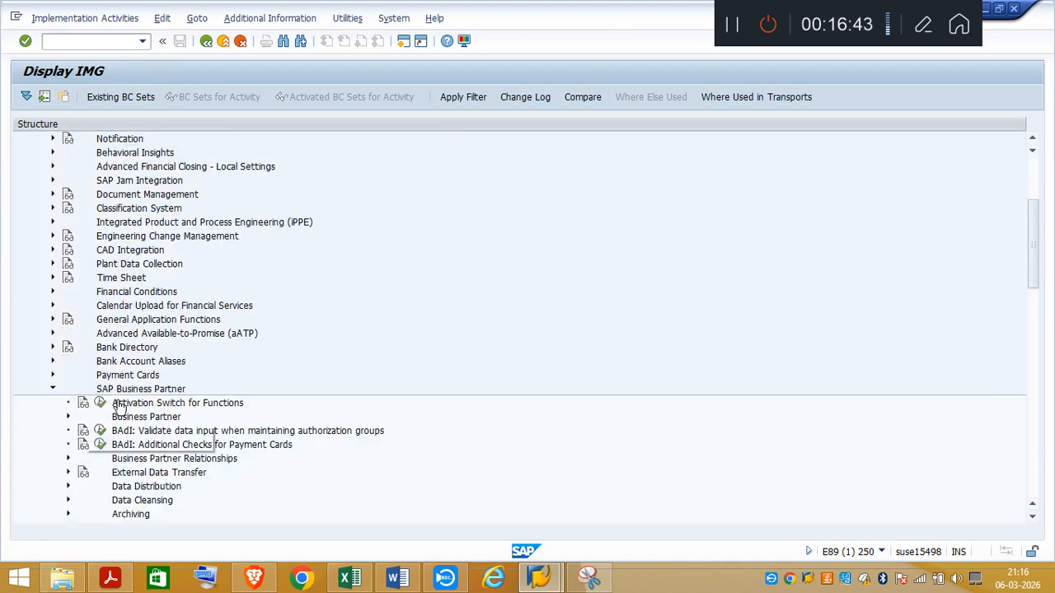
left_click(68, 418)
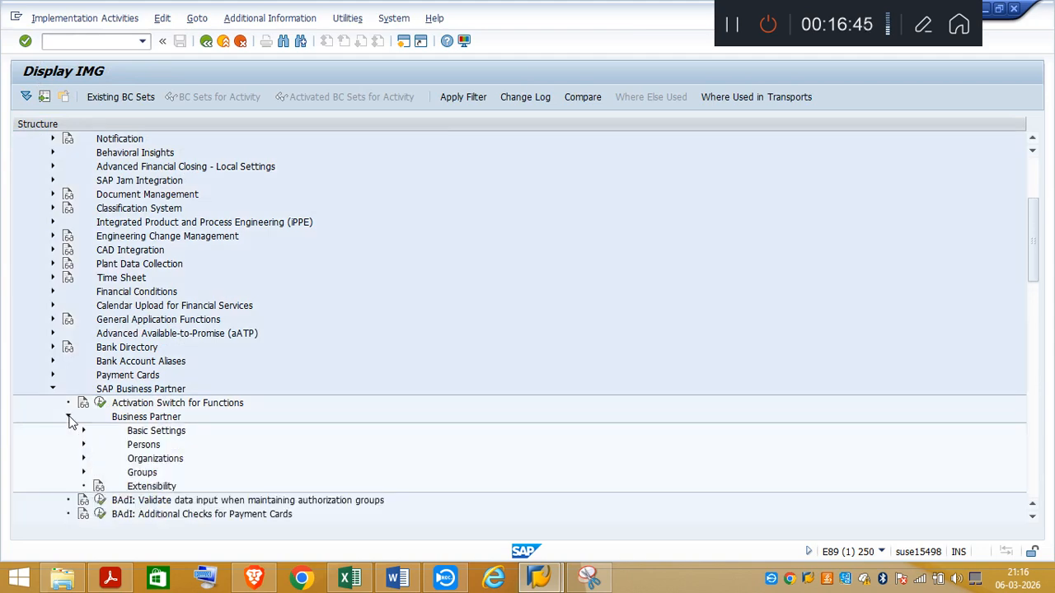
left_click(83, 431)
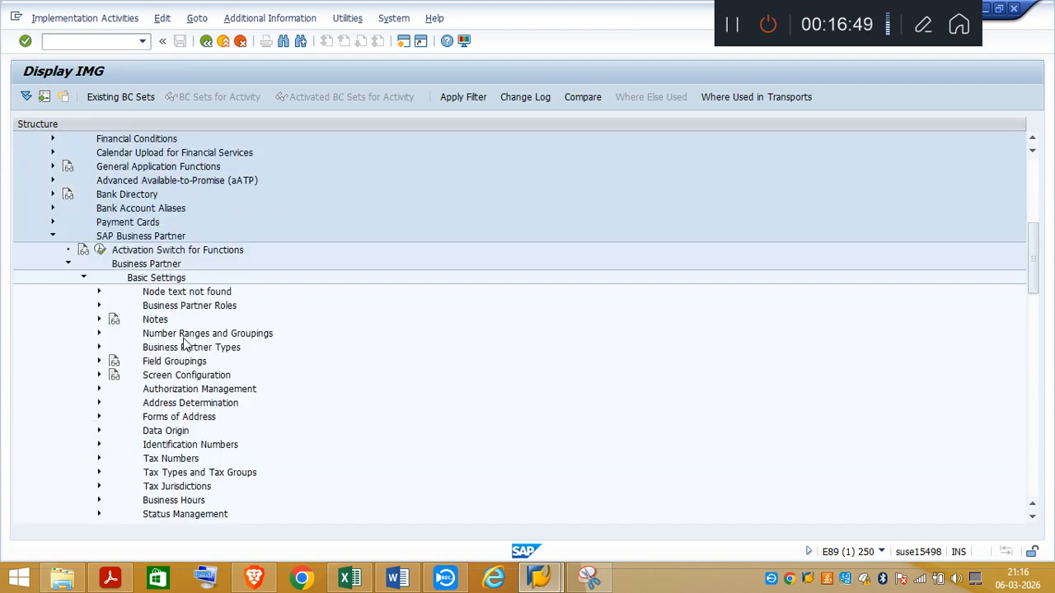
left_click(98, 307)
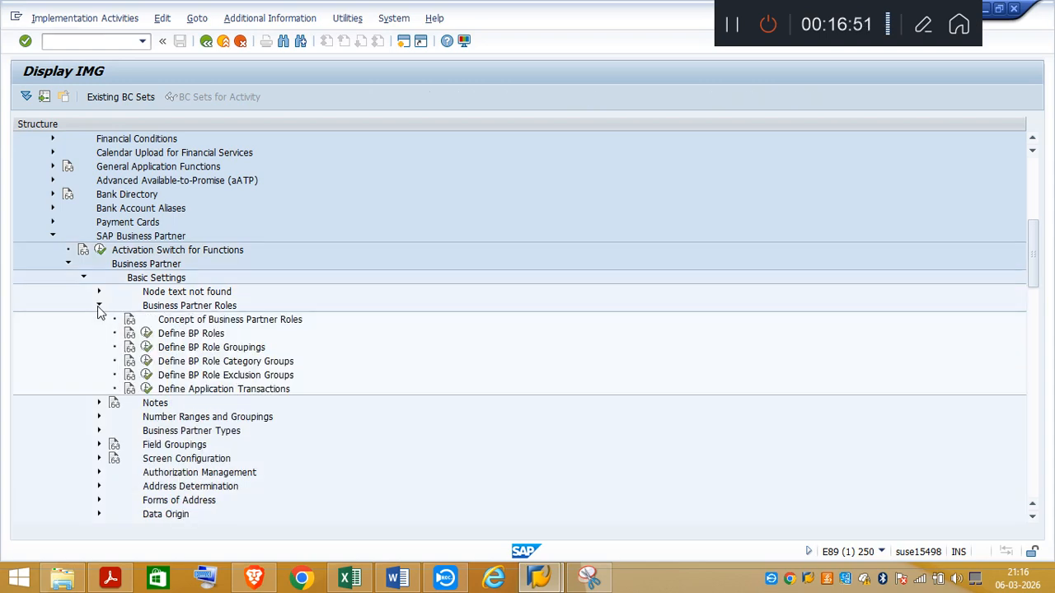
left_click(146, 334)
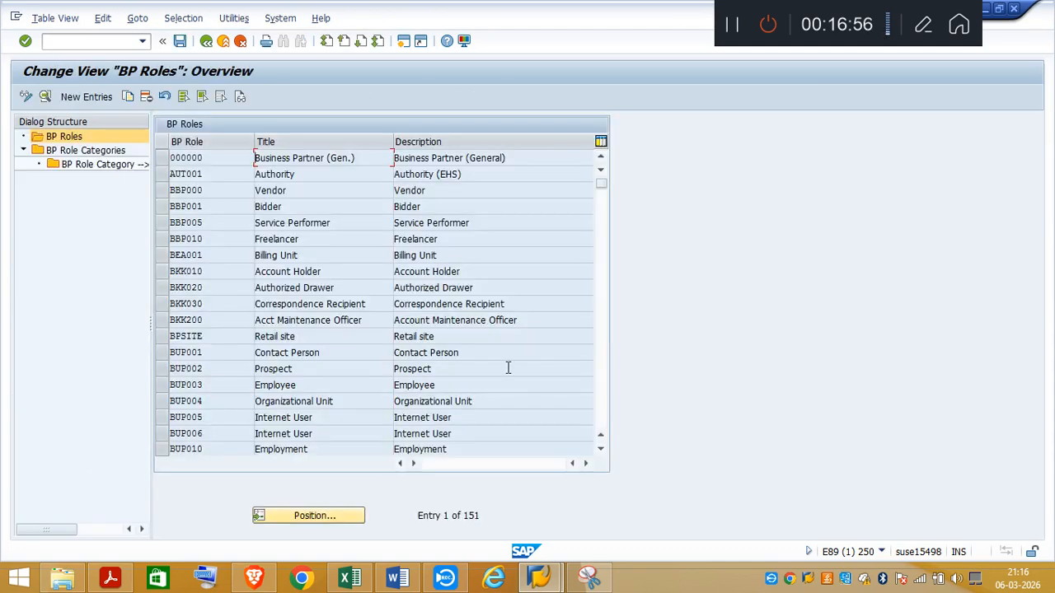
Step: Locate role FLVN00 in the BP roles list and check the supplier role requirement in the task PDF, returning to SAP
left_click(604, 396)
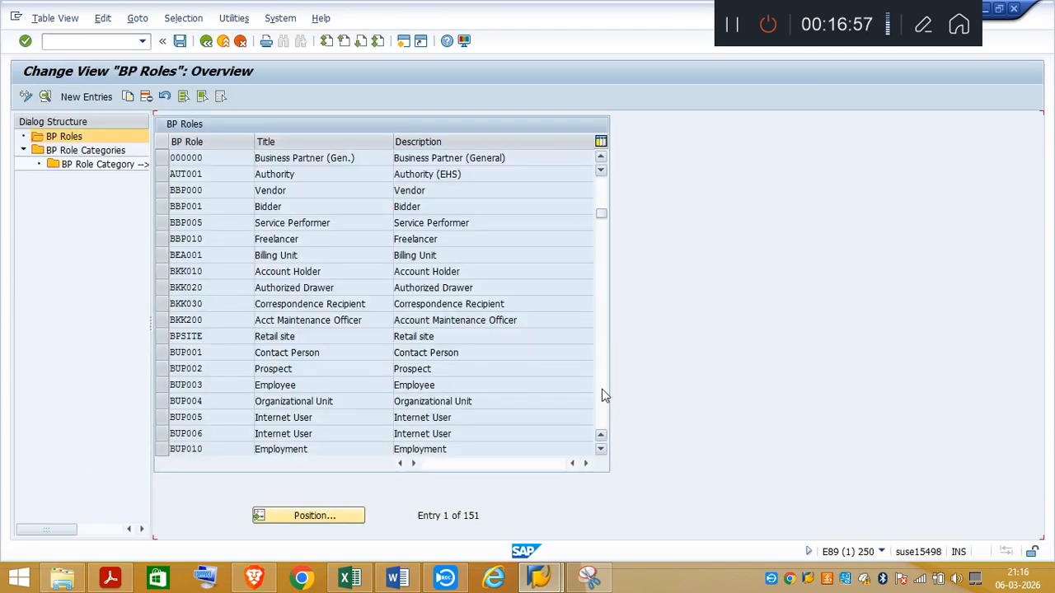
left_click(604, 396)
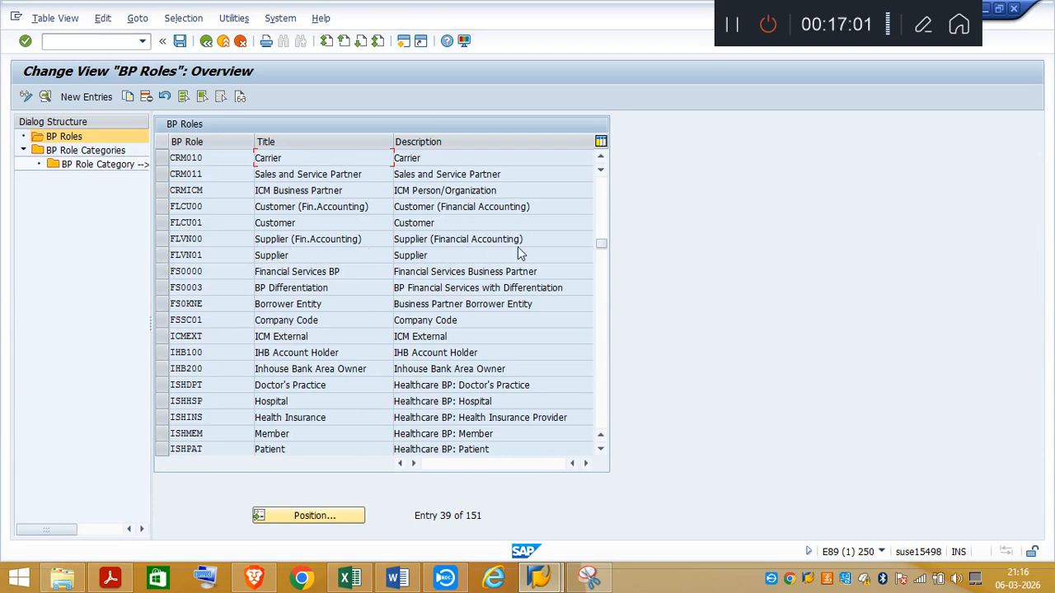
left_click(112, 579)
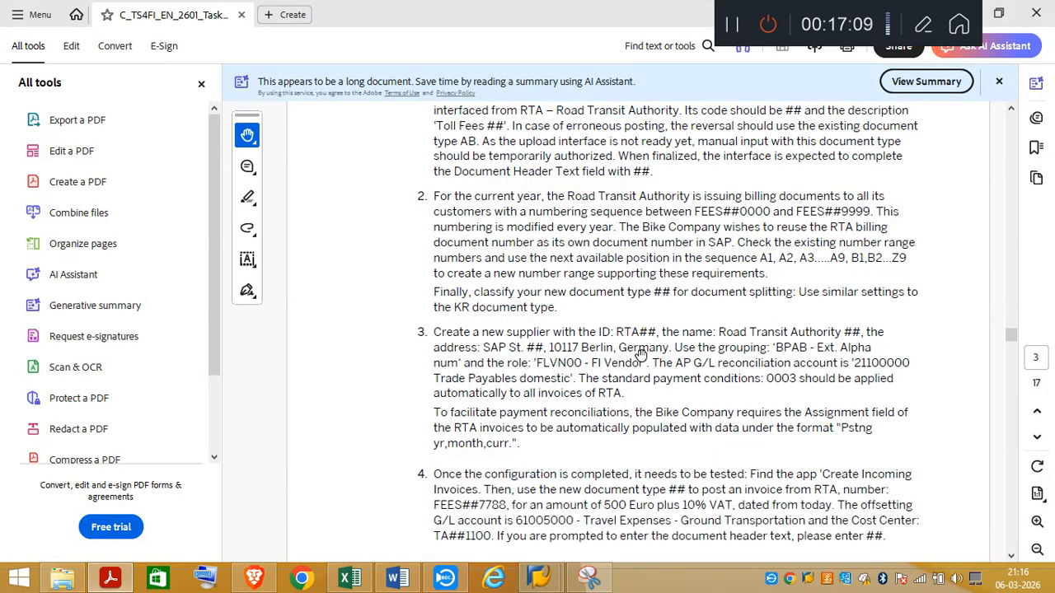
mouse_move(536, 582)
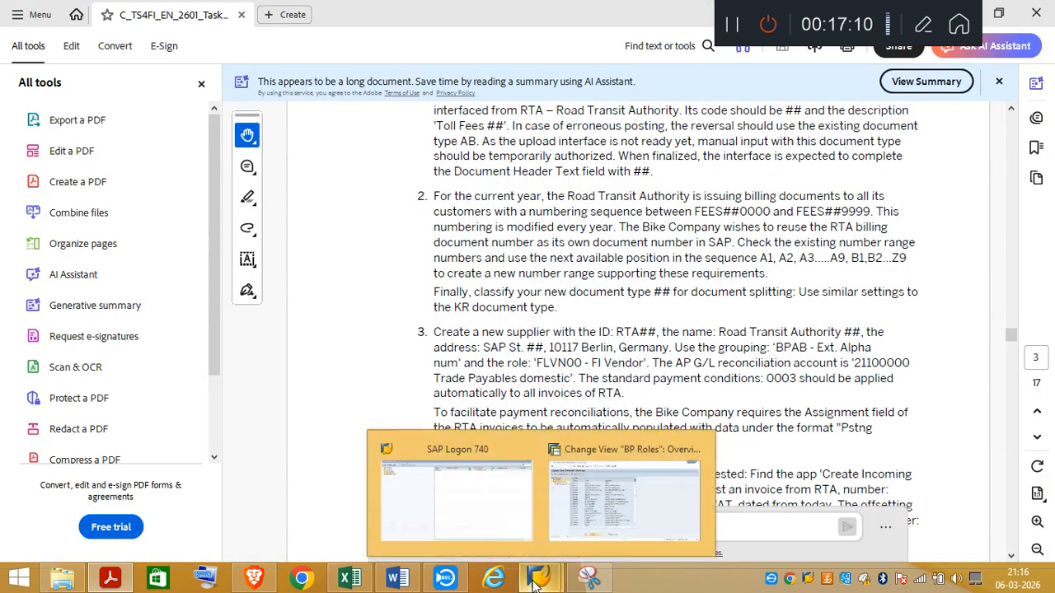
left_click(630, 519)
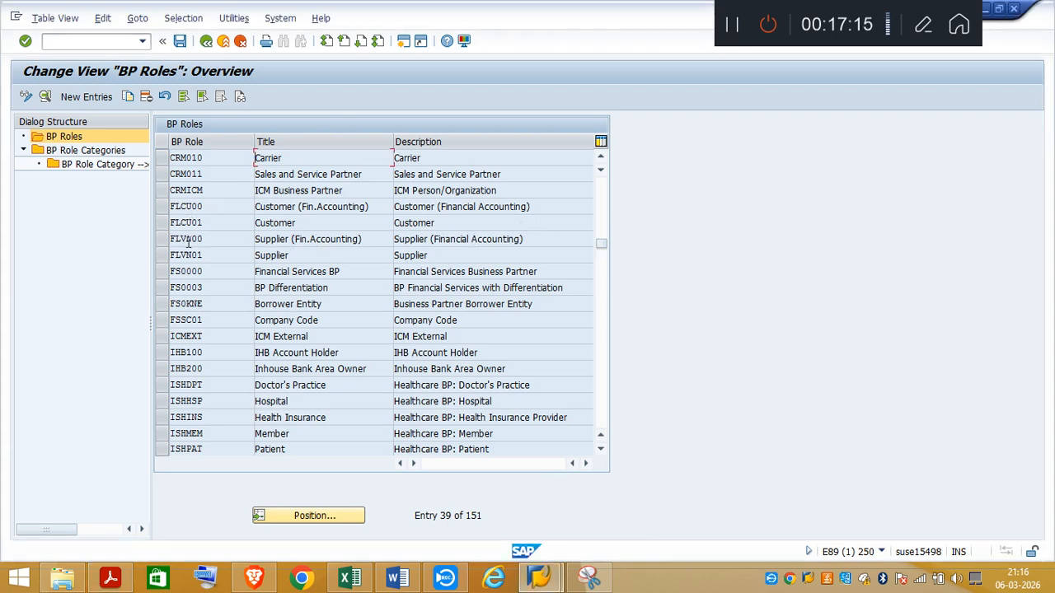
Step: Switch to the Excel notes and review the business partner Define Number Range path and the highlighted AB interval
left_click(353, 579)
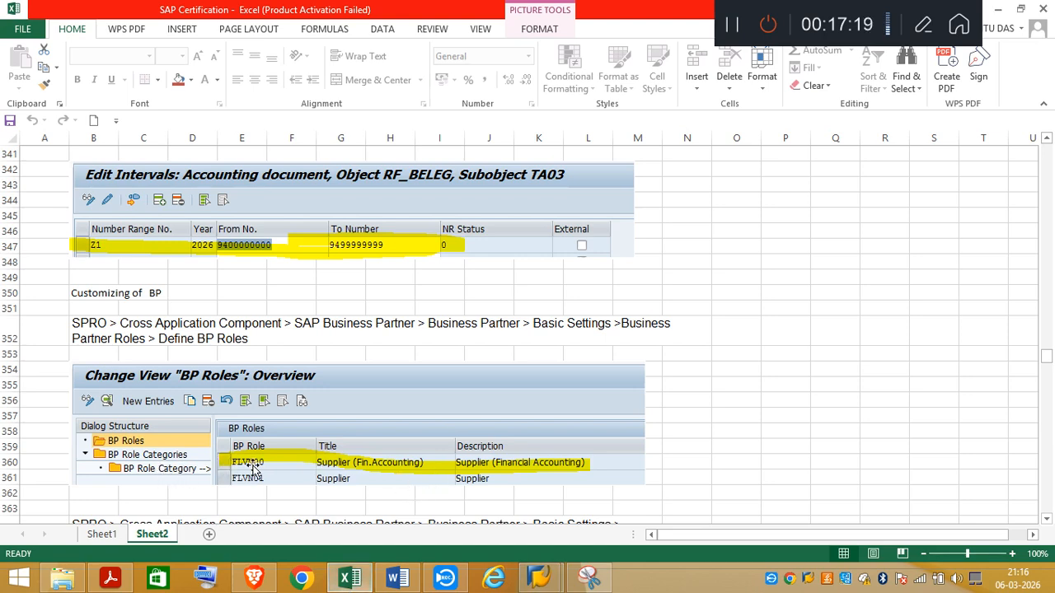
left_click(1045, 523)
left_click(1045, 523)
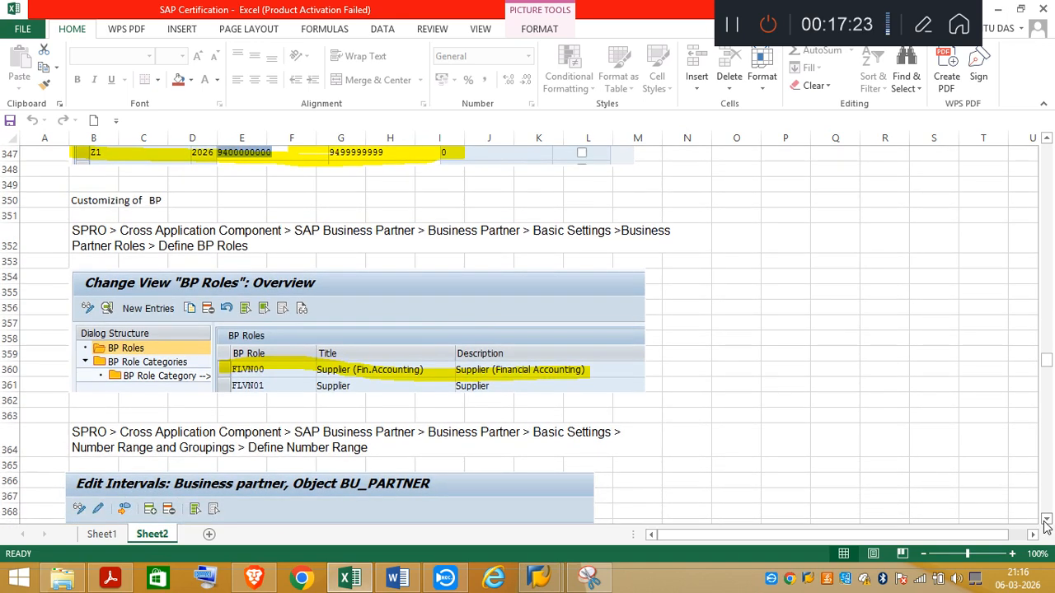
left_click(1045, 522)
left_click(1045, 523)
left_click(1045, 522)
left_click(1045, 523)
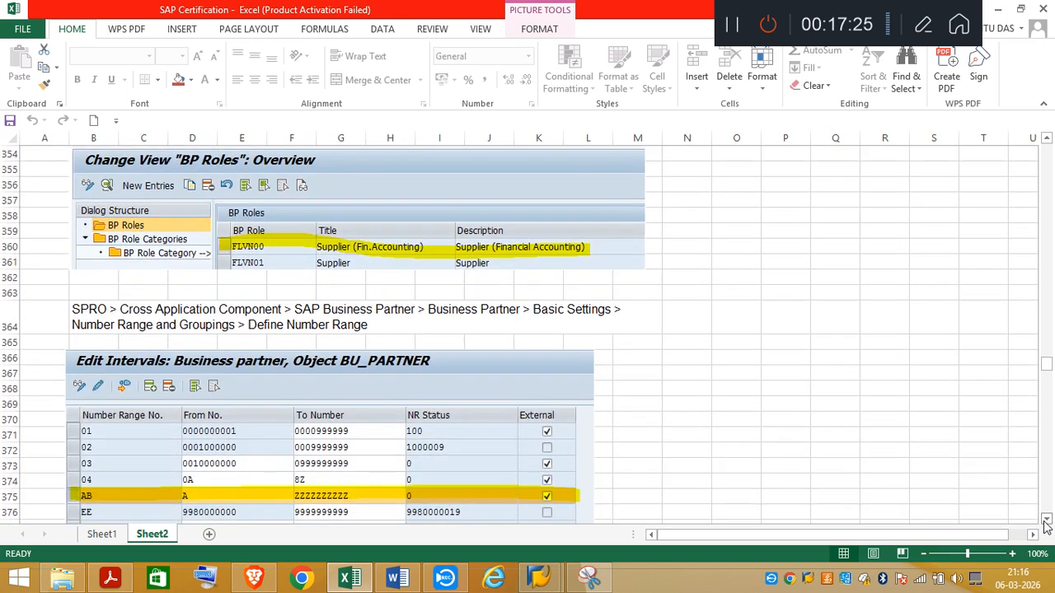
left_click(1045, 522)
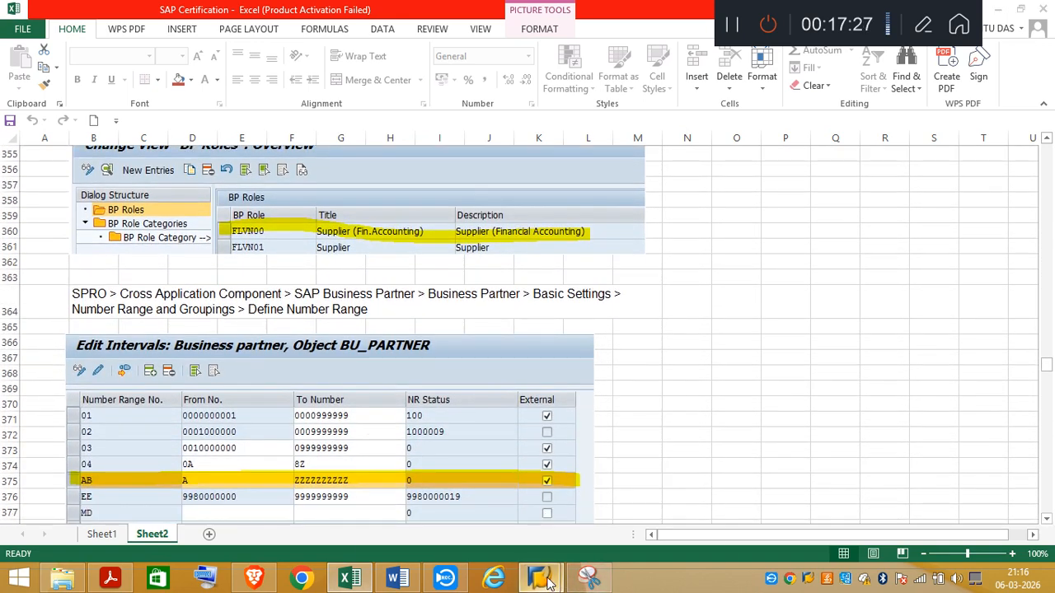
Step: Switch to SAP, leave the BP roles, collapse Business Partner Roles and execute Define Number Ranges under Number Ranges and Groupings
mouse_move(554, 584)
left_click(614, 521)
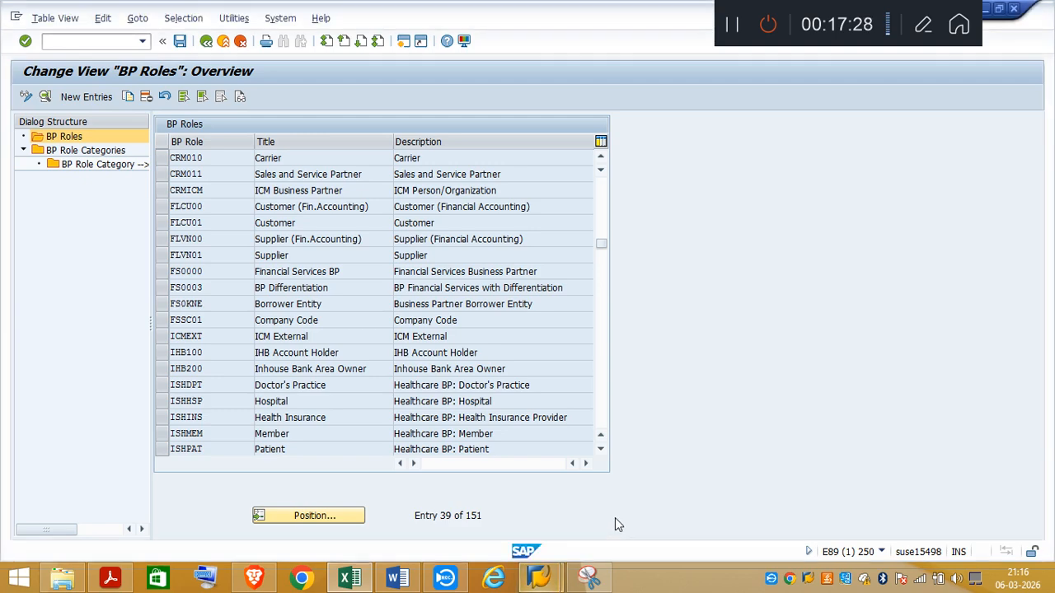
left_click(206, 40)
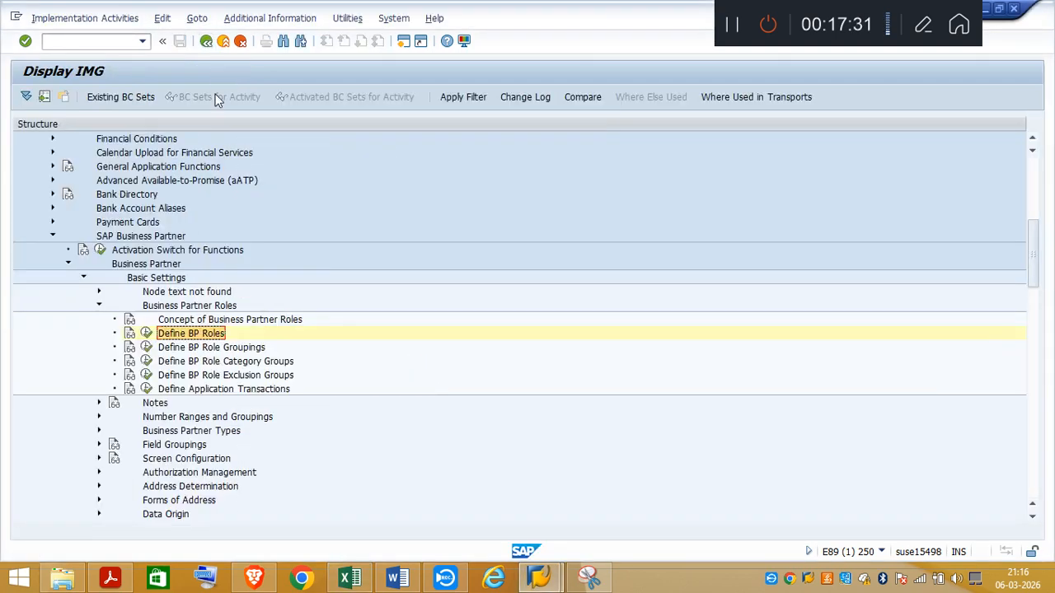
left_click(98, 306)
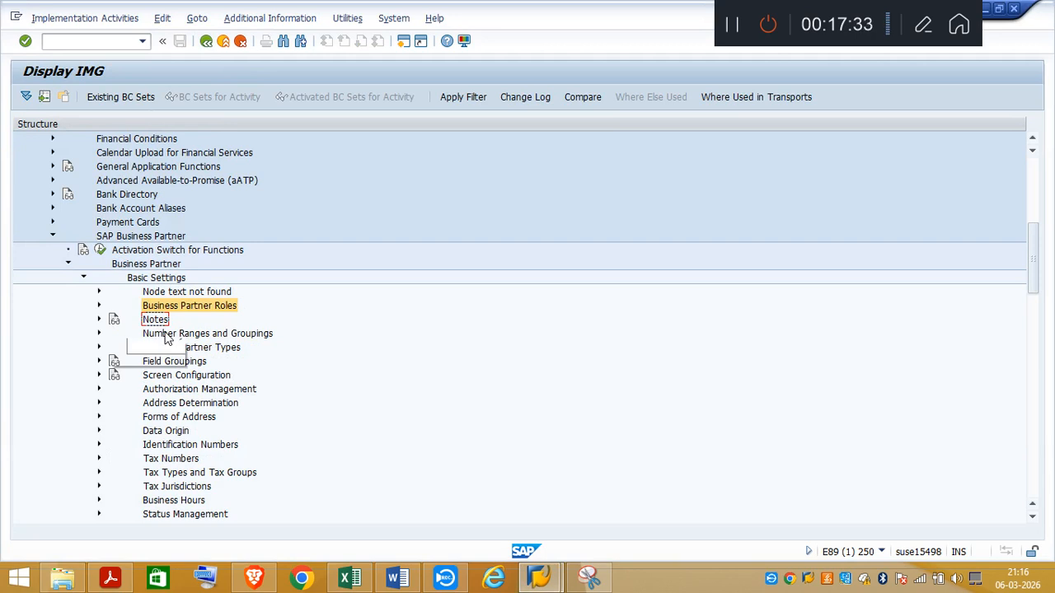
left_click(99, 334)
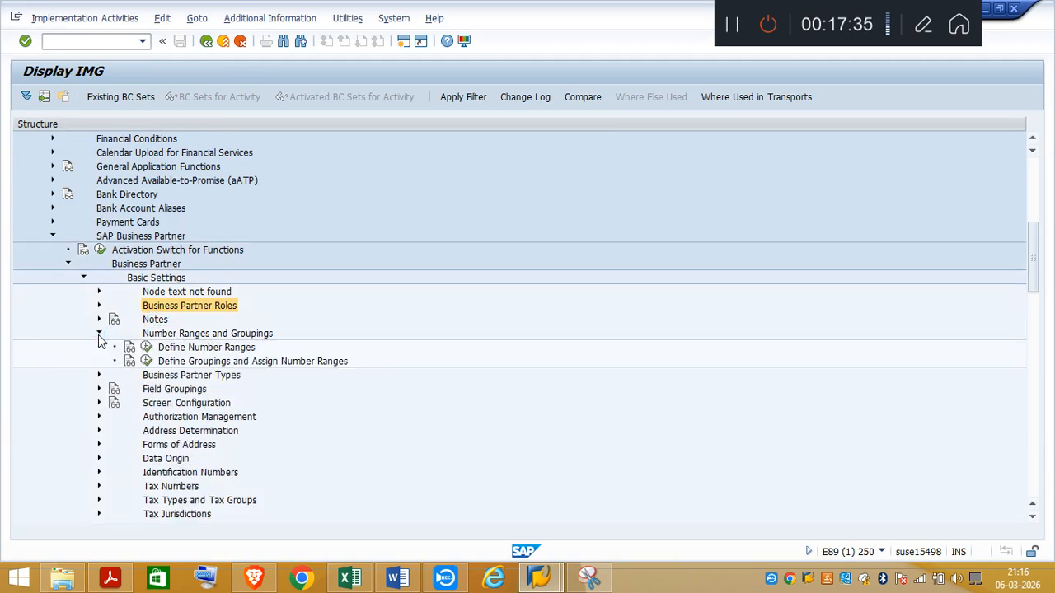
left_click(146, 351)
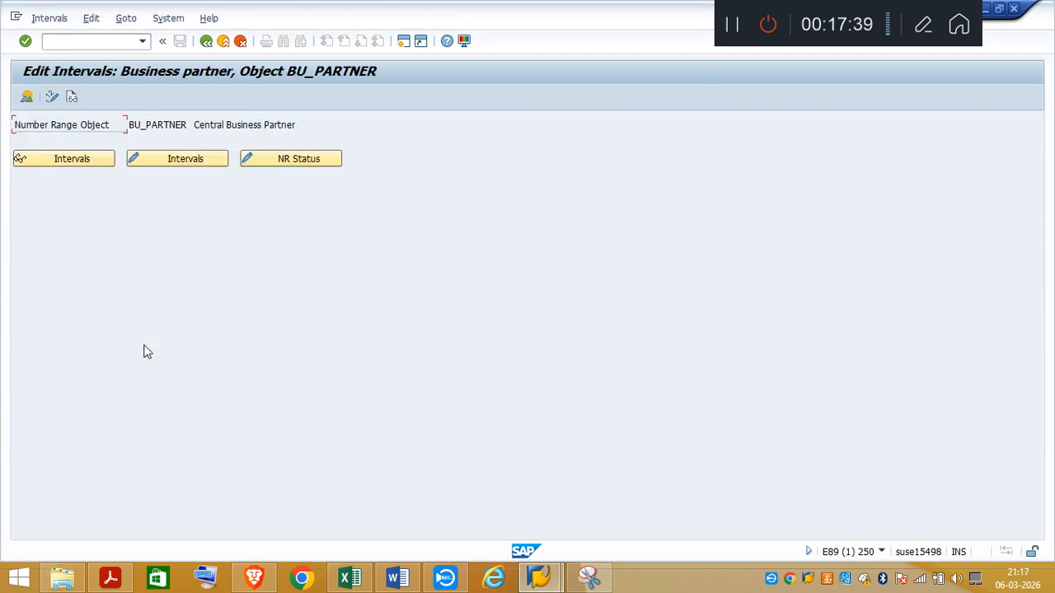
Step: Open the BU_PARTNER number range intervals in change mode, check the AB interval, and return to the IMG structure
left_click(196, 158)
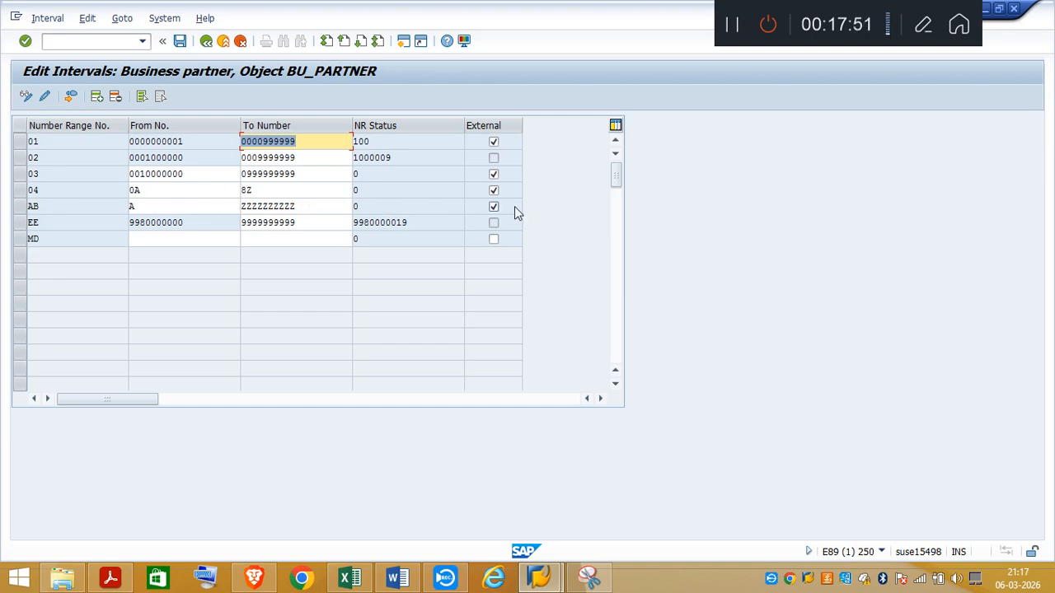
left_click(207, 41)
left_click(207, 42)
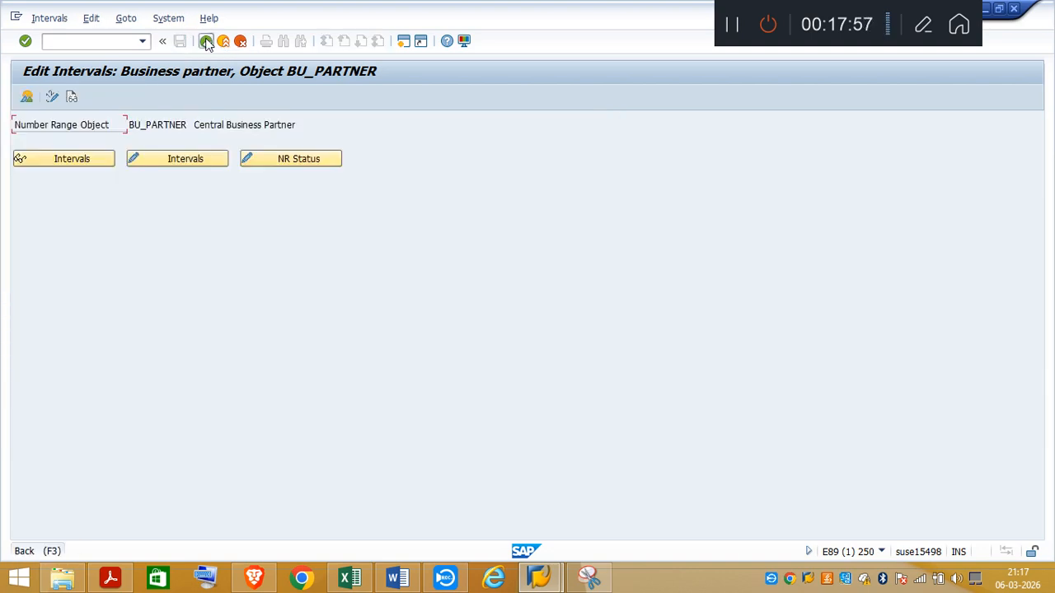
Step: Review the Define Grouping and Assign Number Ranges note in Excel and check the BPAB grouping requirement in the task PDF
left_click(350, 579)
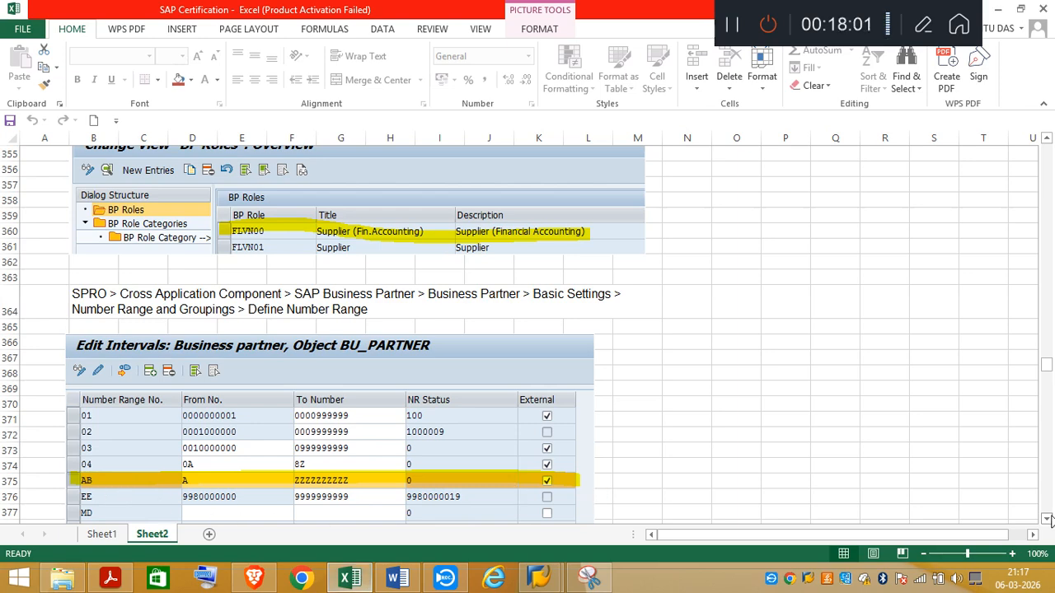
left_click_drag(1047, 520, 1048, 520)
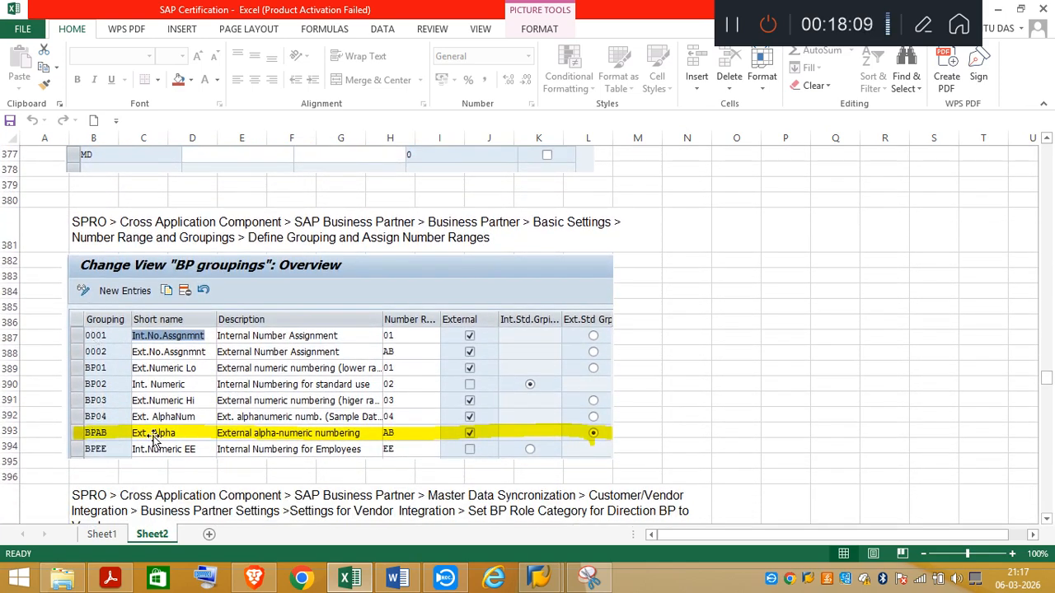
left_click(110, 577)
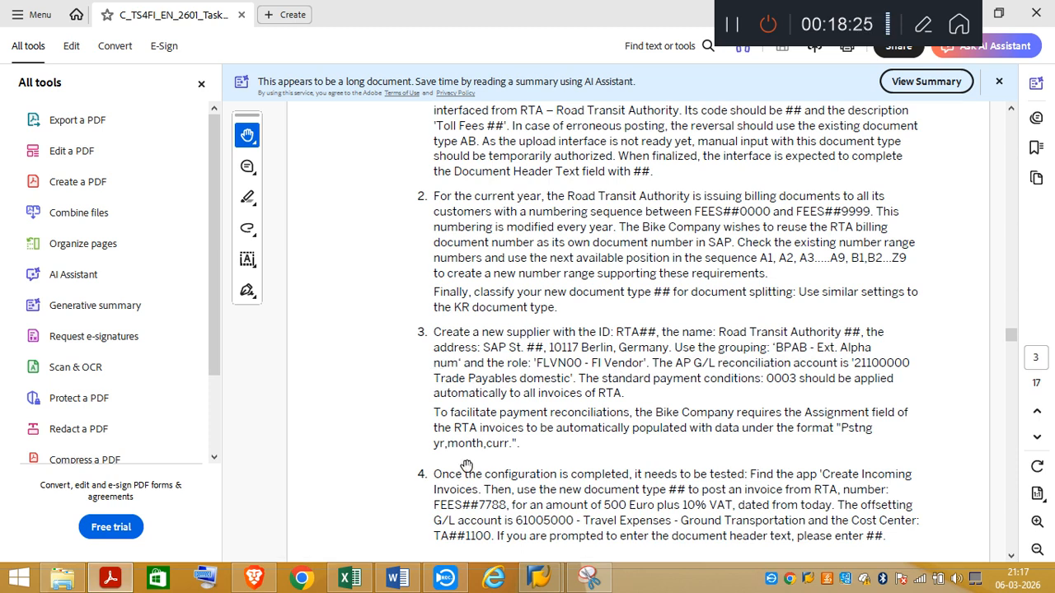
Step: Switch to SAP and execute Define Groupings and Assign Number Ranges under Number Ranges and Groupings
mouse_move(549, 581)
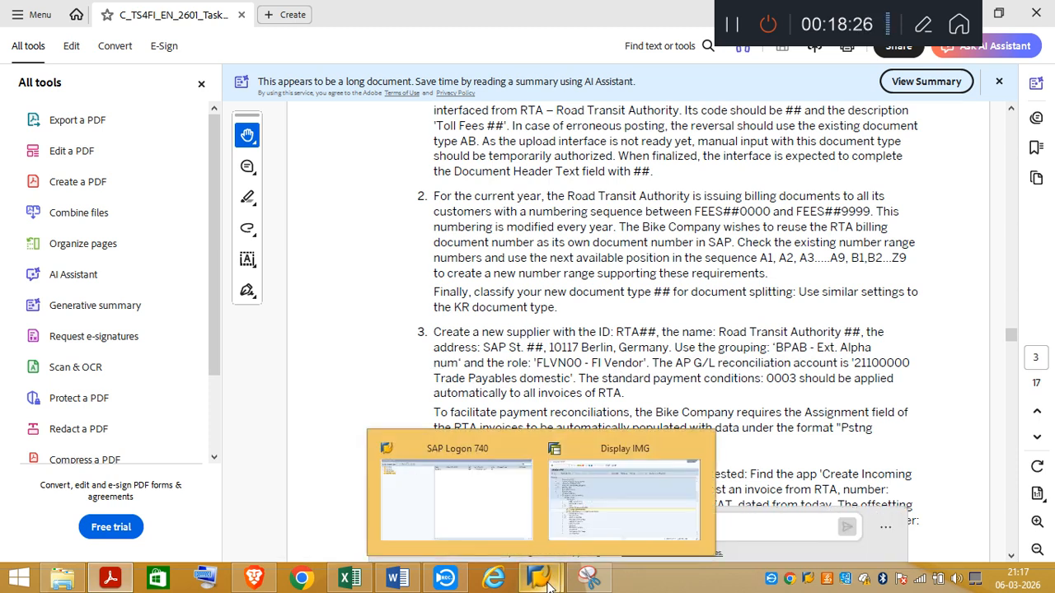
left_click(622, 540)
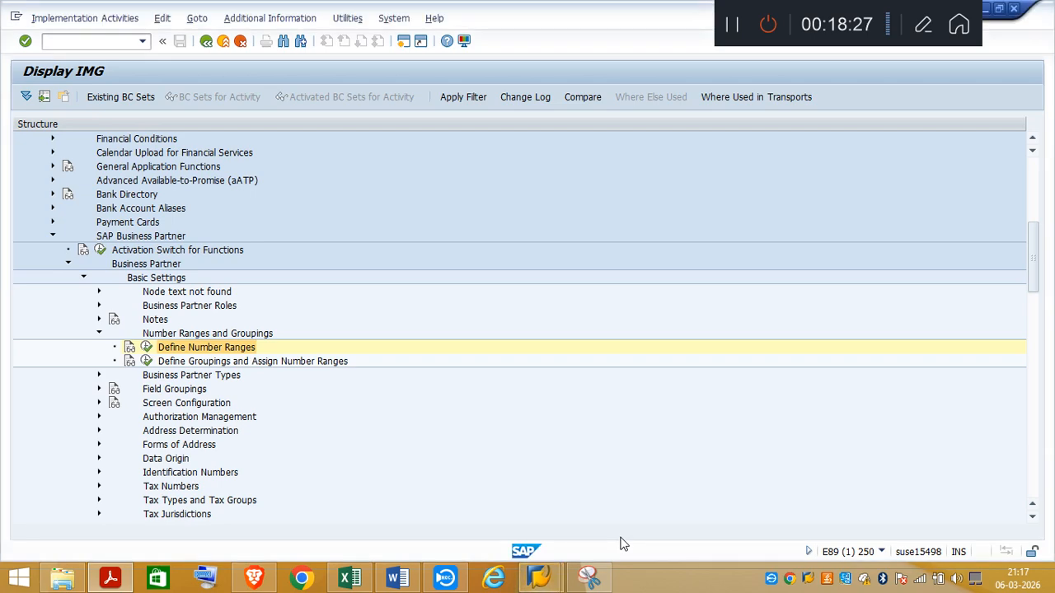
left_click(147, 362)
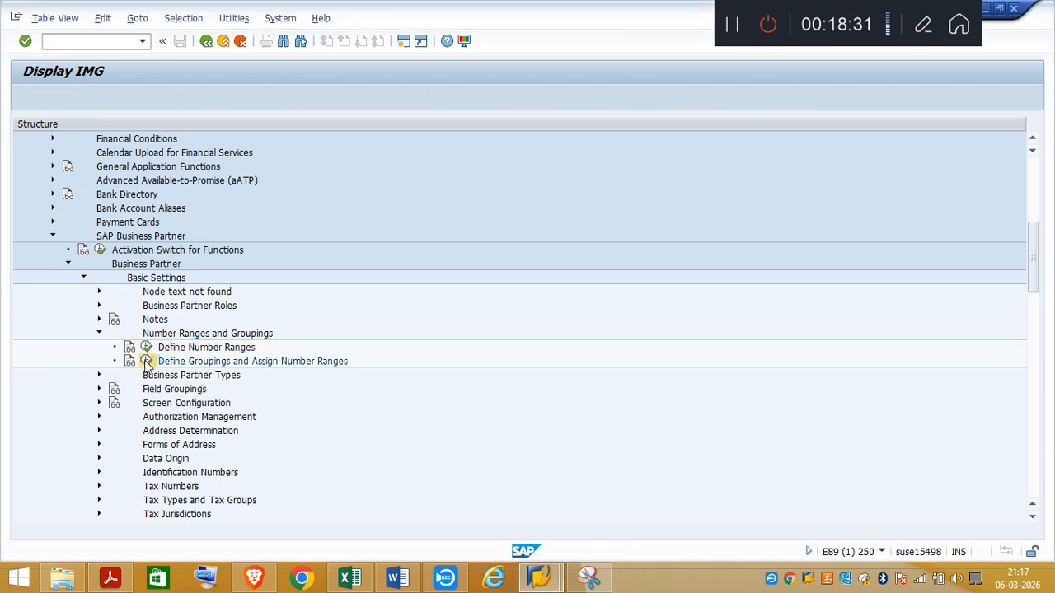
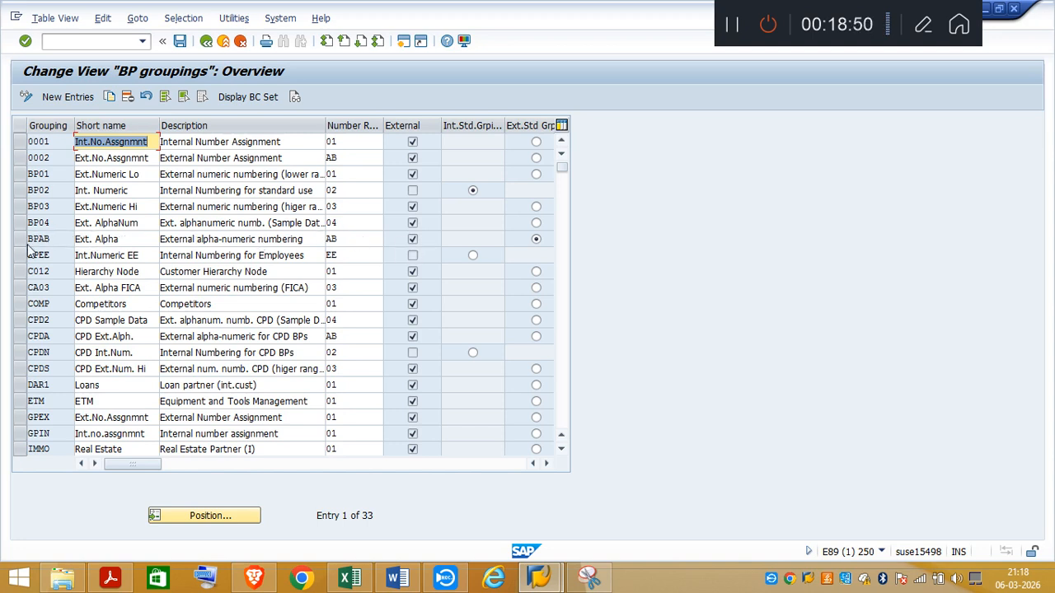
Step: Review the Excel note on Set BP Role Category for Direction BP to Vendor, including the required FLVN00 role
left_click(356, 585)
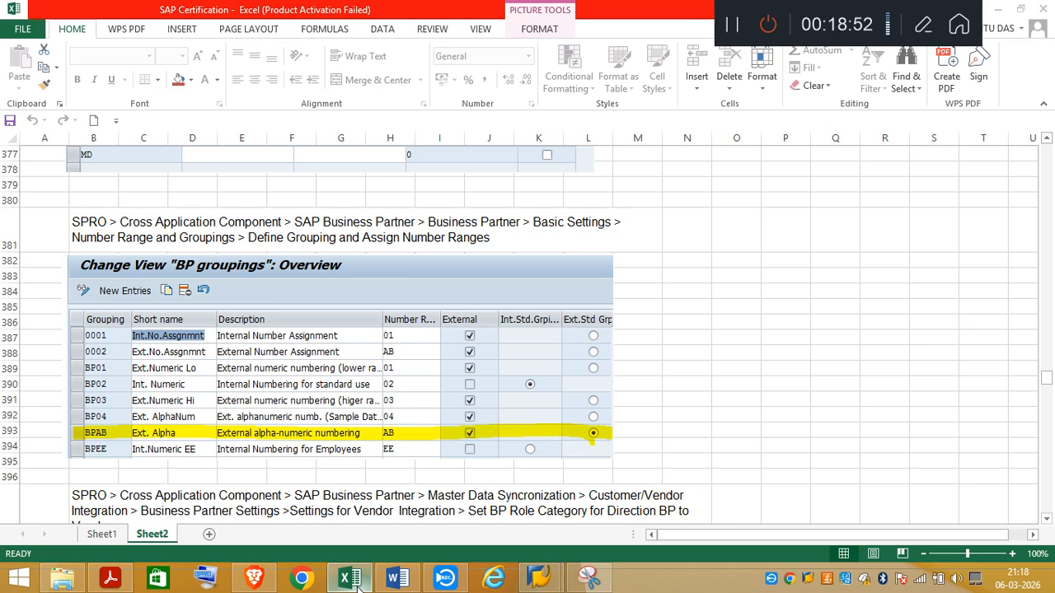
left_click(1047, 520)
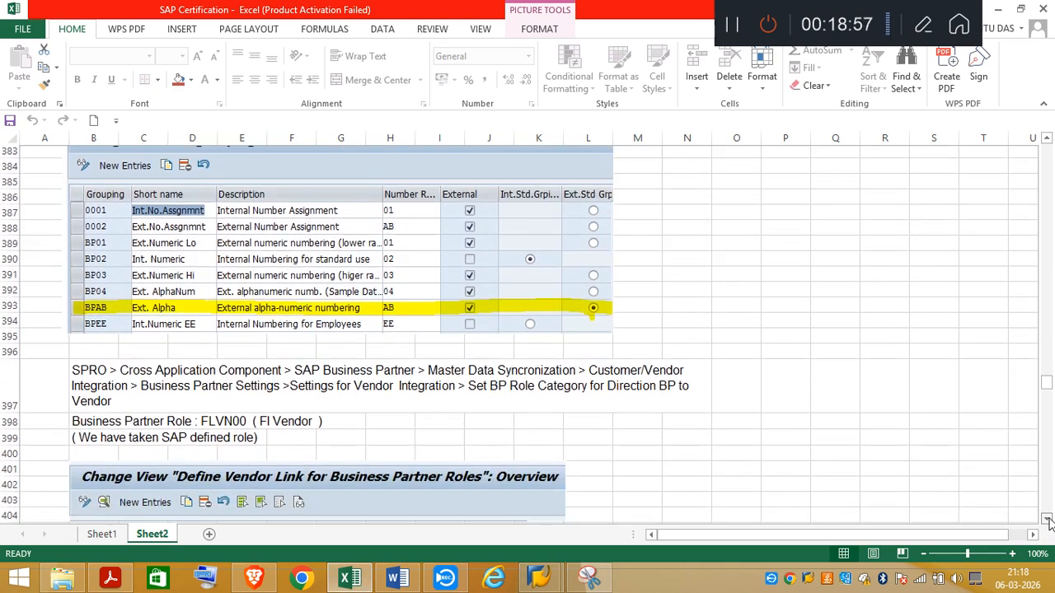
left_click(1047, 520)
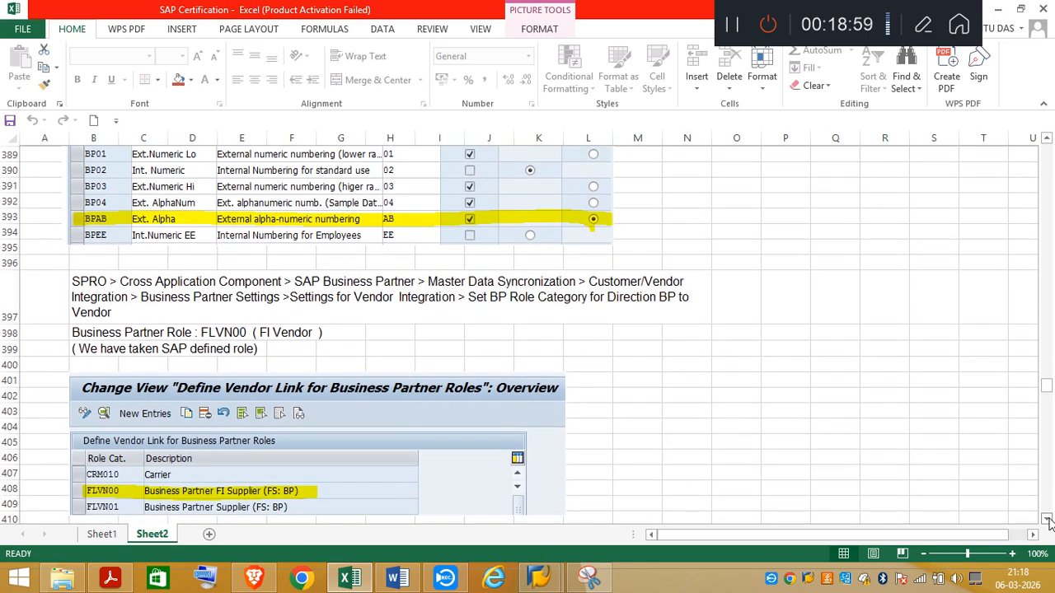
left_click(1047, 521)
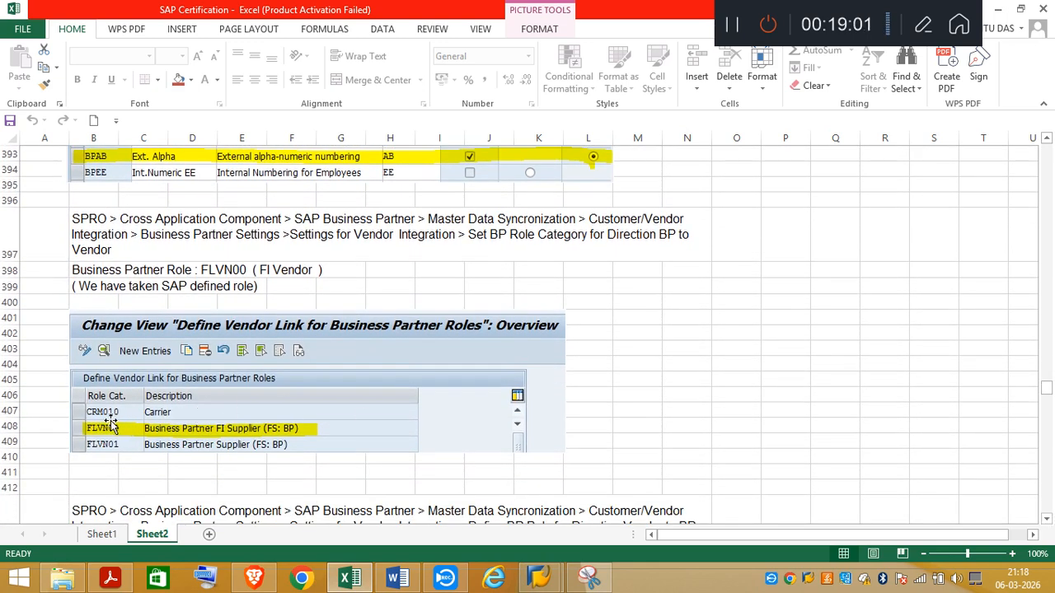
Step: Switch to SAP, return from the BP groupings to the IMG structure, and collapse the SAP Business Partner branch and its subnodes
mouse_move(539, 577)
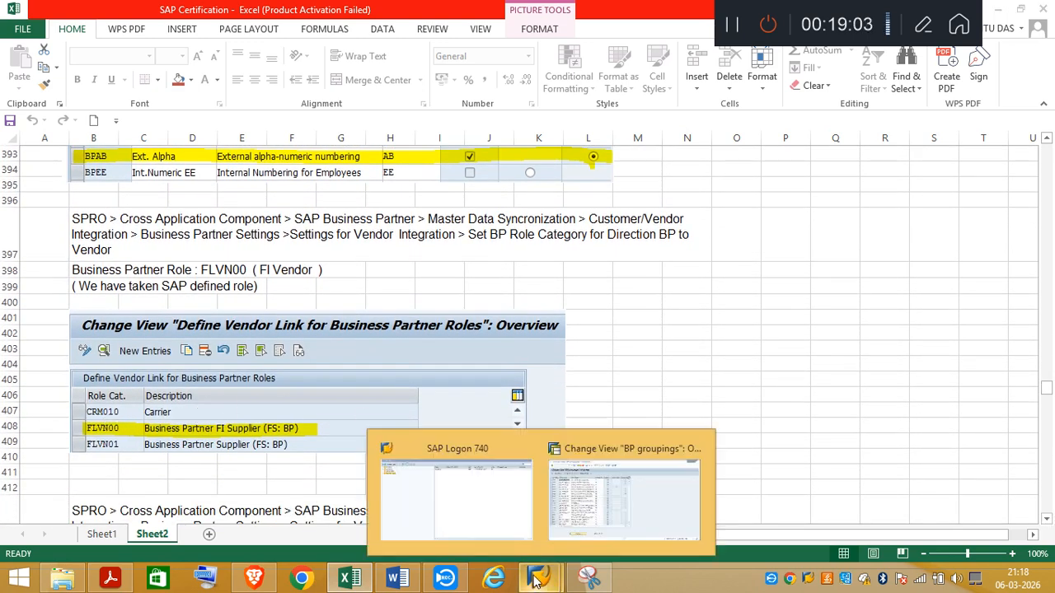
left_click(599, 505)
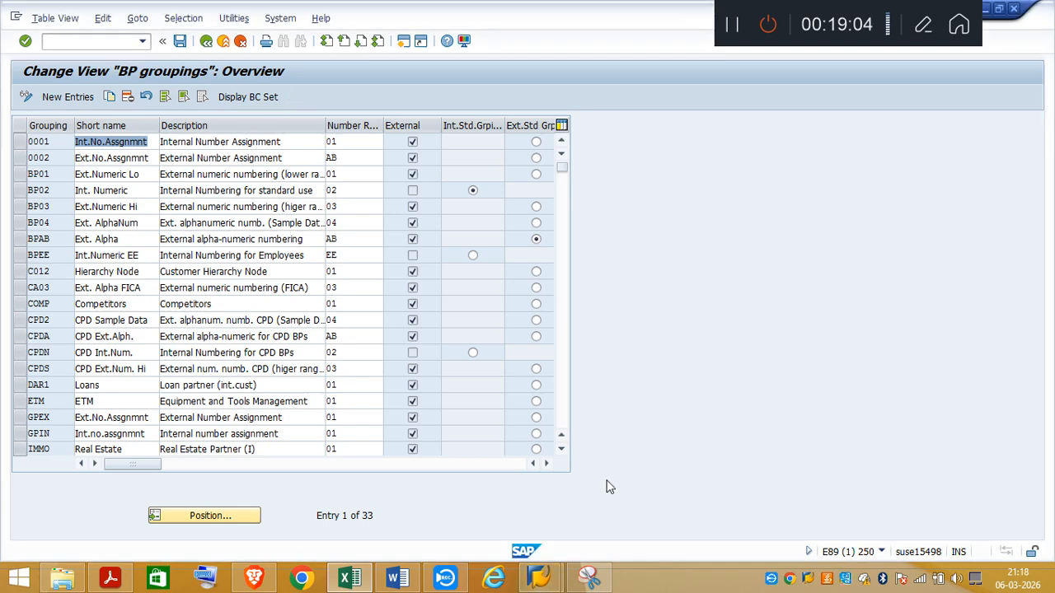
left_click(206, 42)
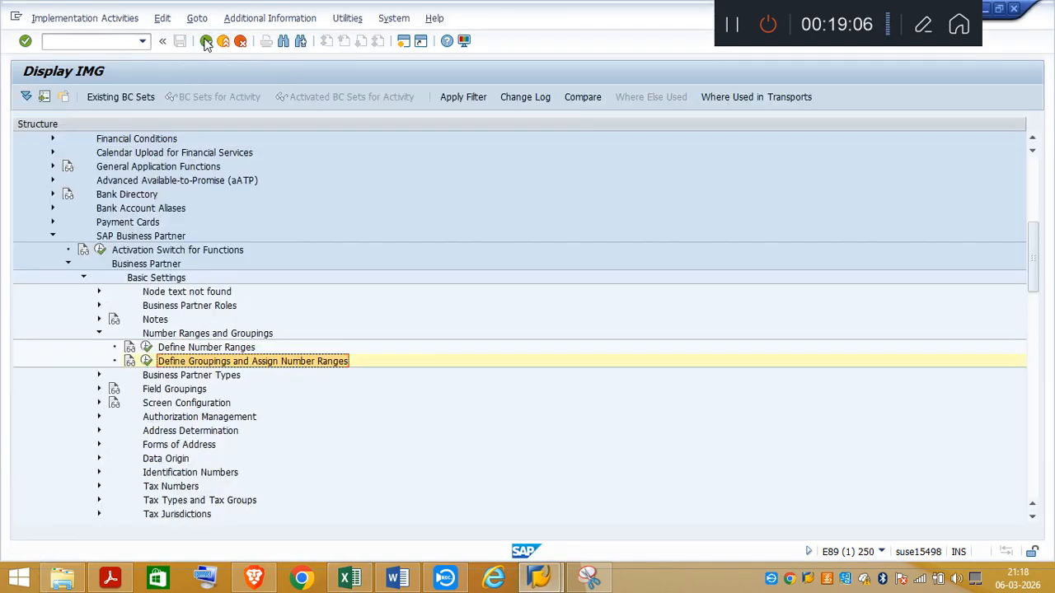
left_click(99, 333)
left_click(83, 278)
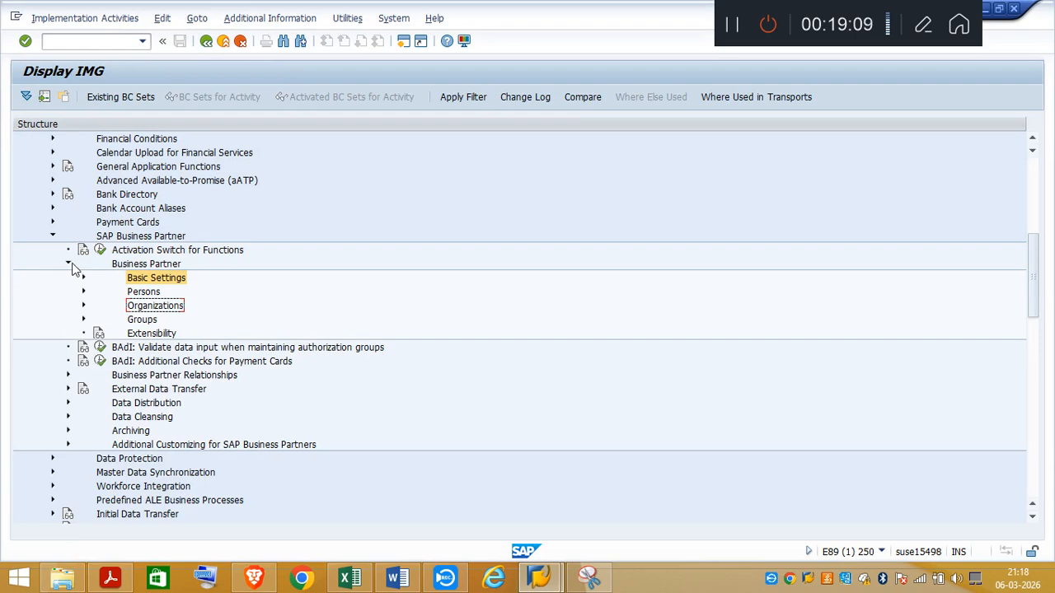
left_click(68, 264)
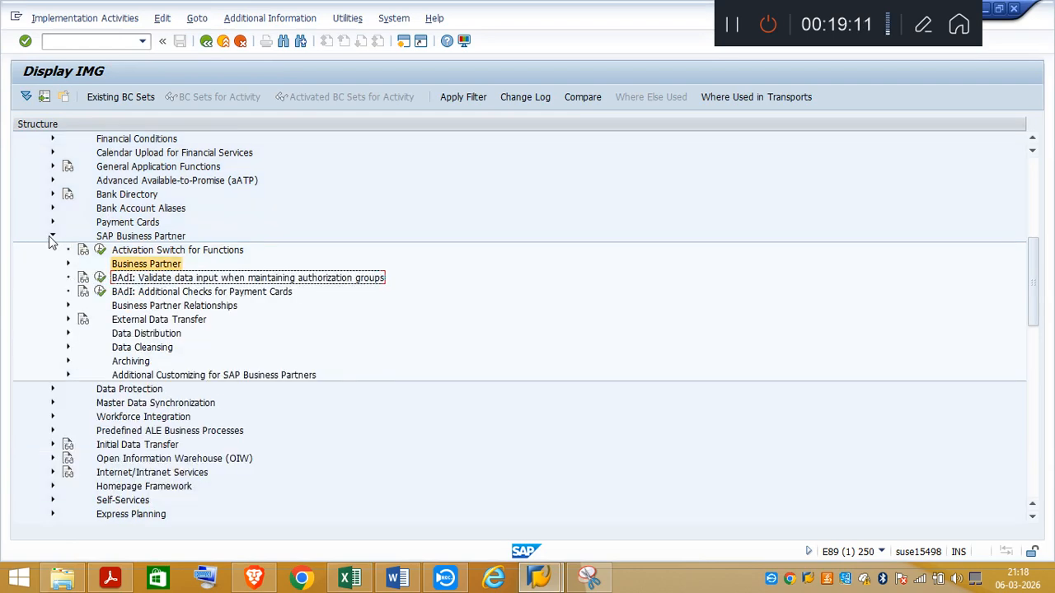
left_click(53, 237)
Step: Under Master Data Synchronization > Customer/Vendor Integration > Business Partner Settings > Settings for Vendor Integration, execute Set BP Role Category for Direction BP to Vendor
left_click(53, 265)
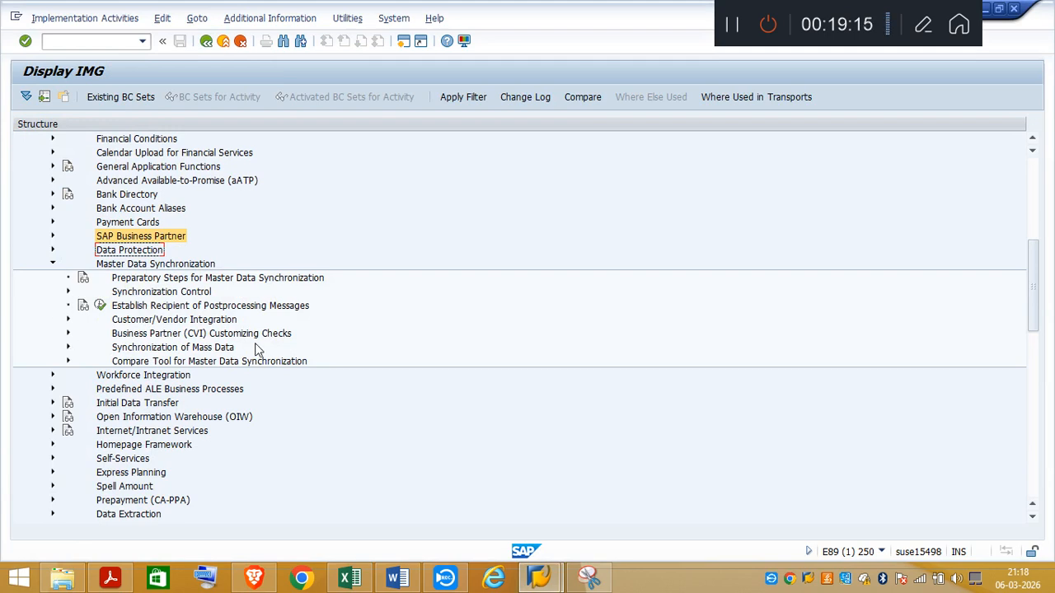
left_click(68, 320)
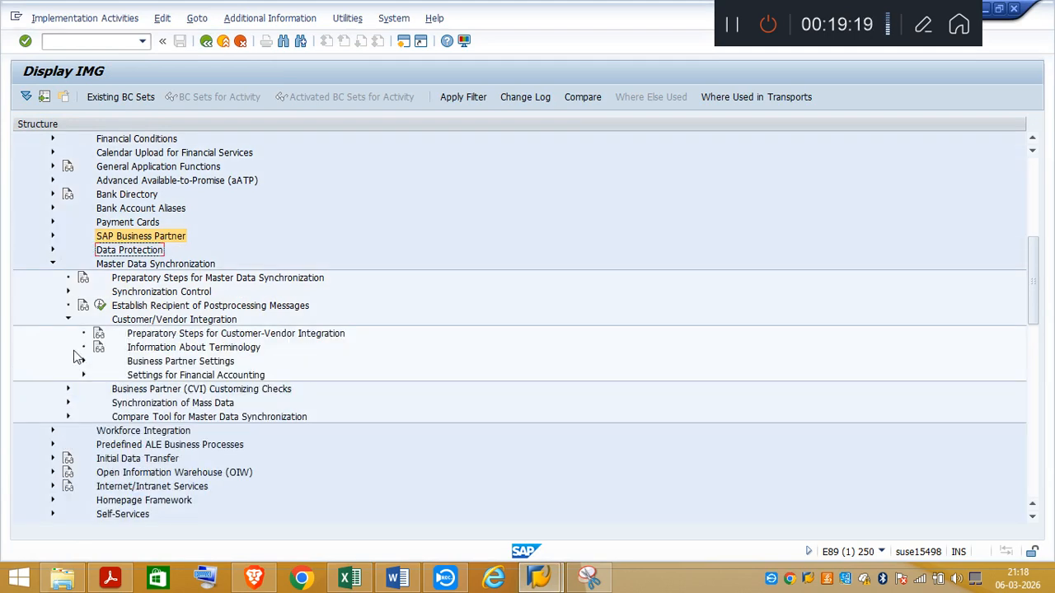
left_click(84, 363)
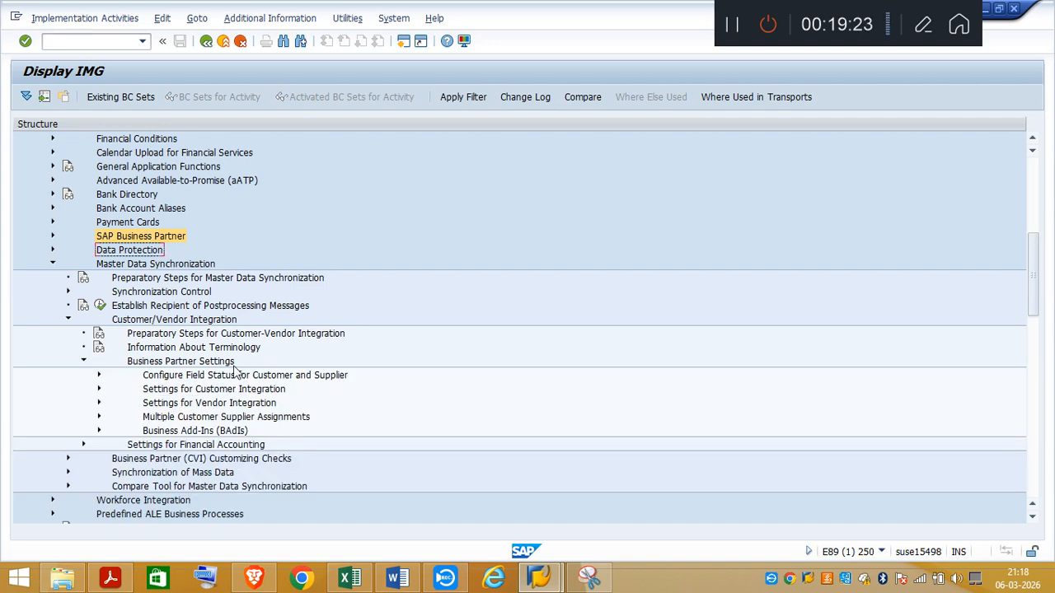
left_click(99, 403)
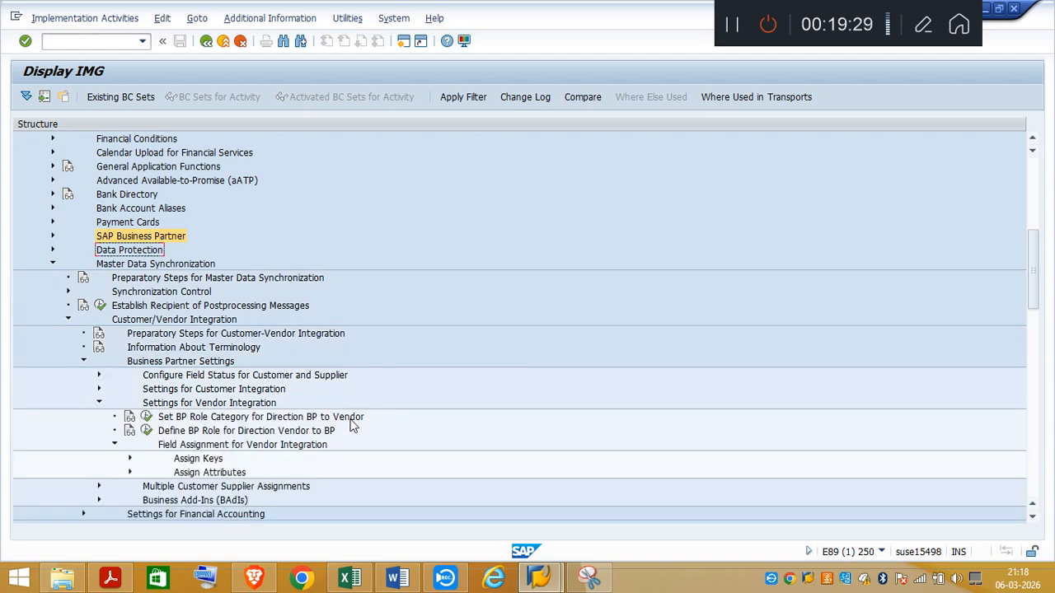
left_click(145, 417)
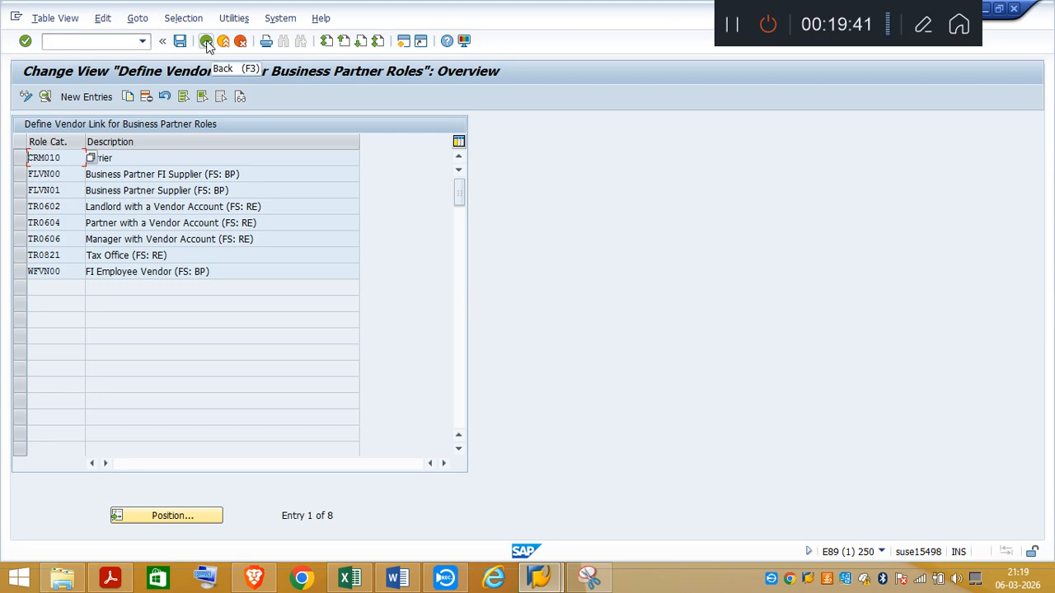
Step: Review the Excel note on Define BP Role for Direction Vendor to BP and its highlighted SUPL entry
left_click(353, 577)
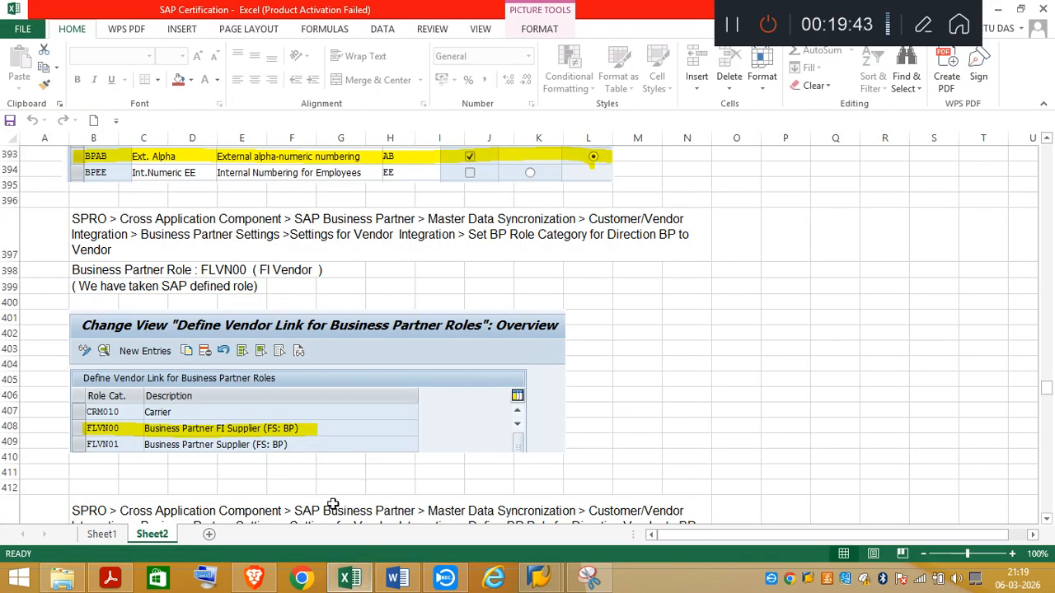
left_click(1047, 520)
left_click_drag(1047, 521, 1046, 520)
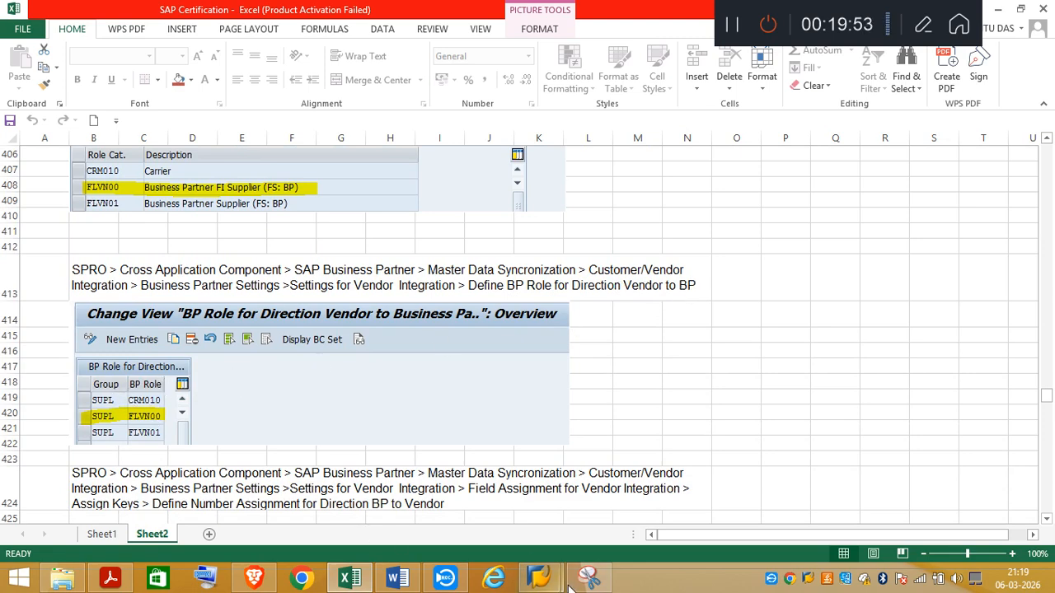
Step: Switch to SAP, leave the vendor link view, execute Define BP Role for Direction Vendor to BP, and check the SUPL entry with role FLVN00
mouse_move(539, 577)
left_click(643, 519)
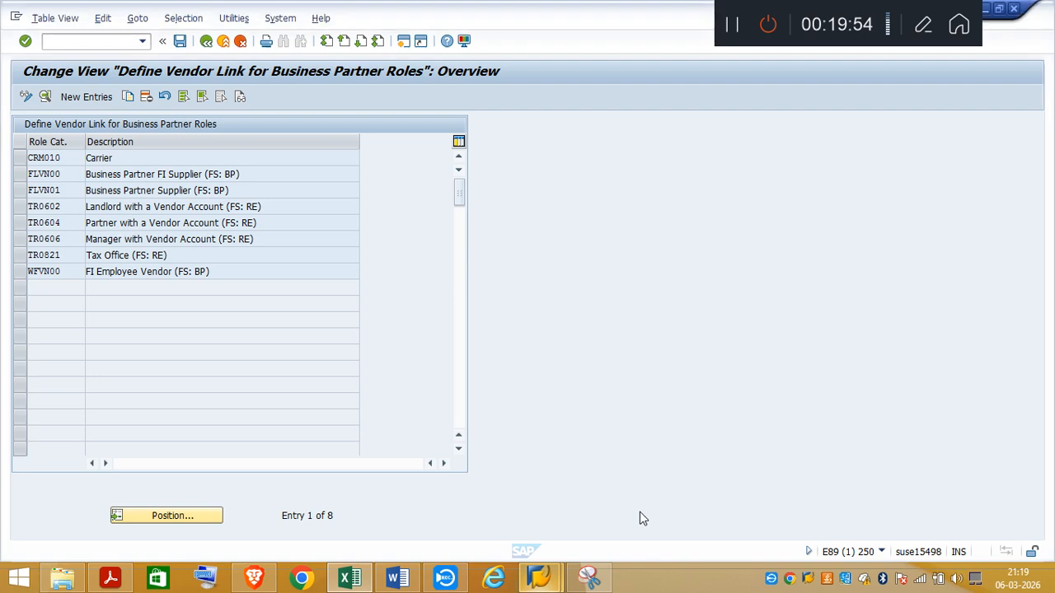
left_click(207, 41)
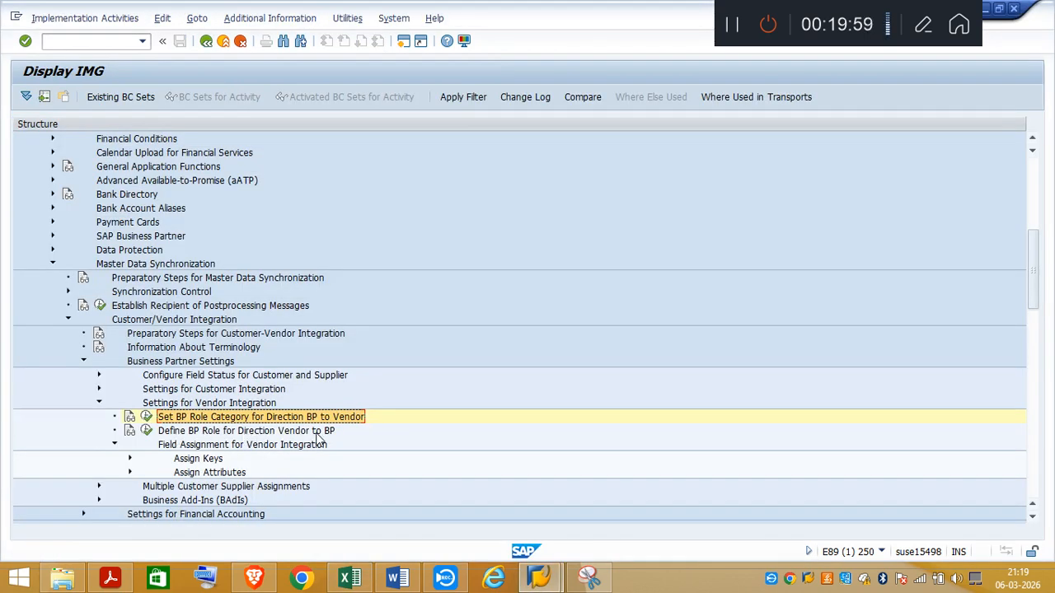
left_click(146, 431)
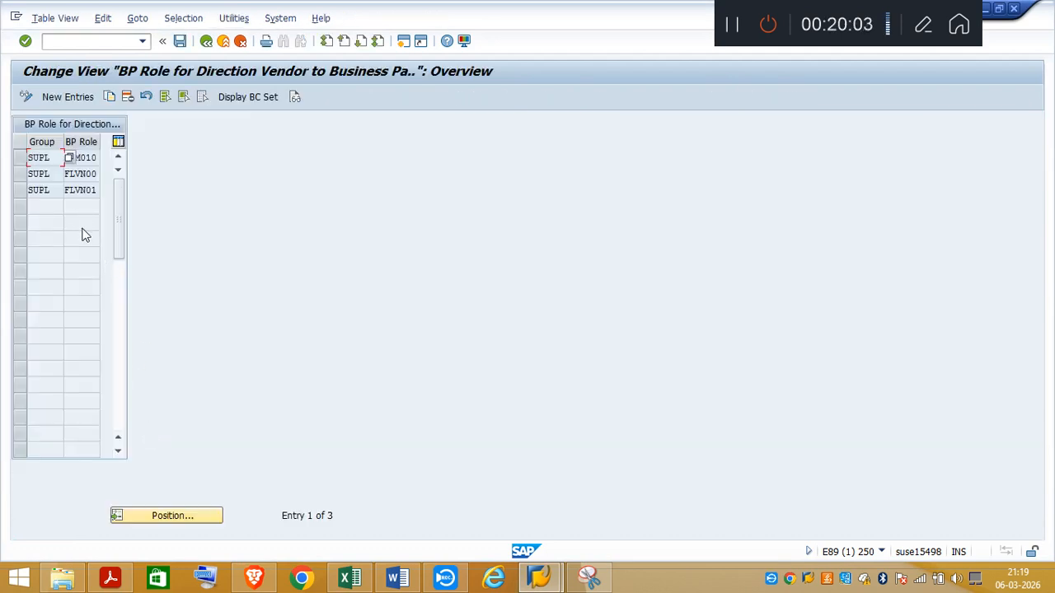
left_click(84, 174)
Step: Review the Excel note on Define Number Assignment for Direction BP to Vendor and its highlighted BPAB row
left_click(350, 577)
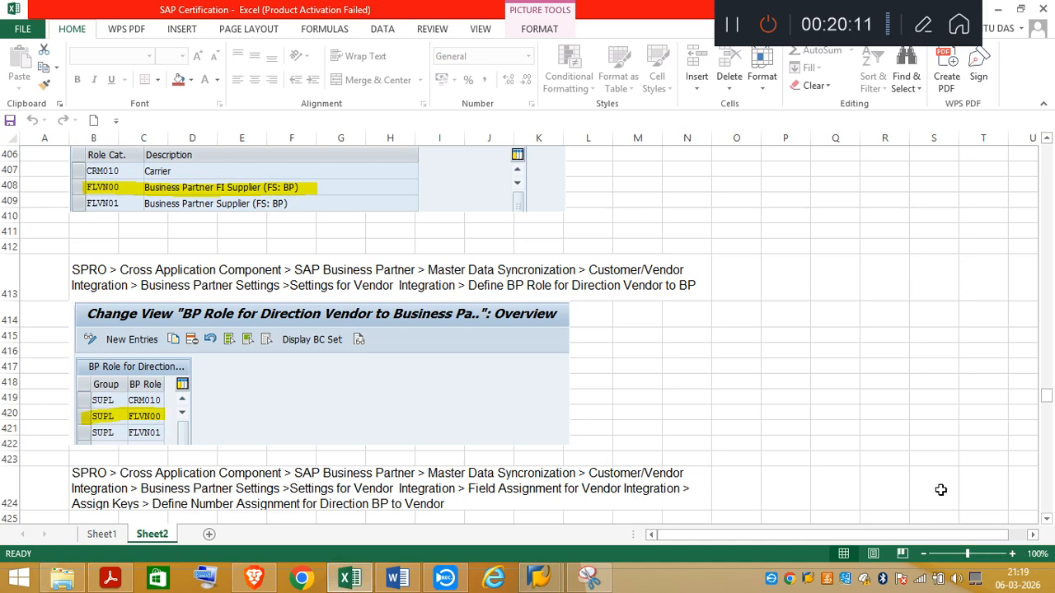
left_click(1047, 521)
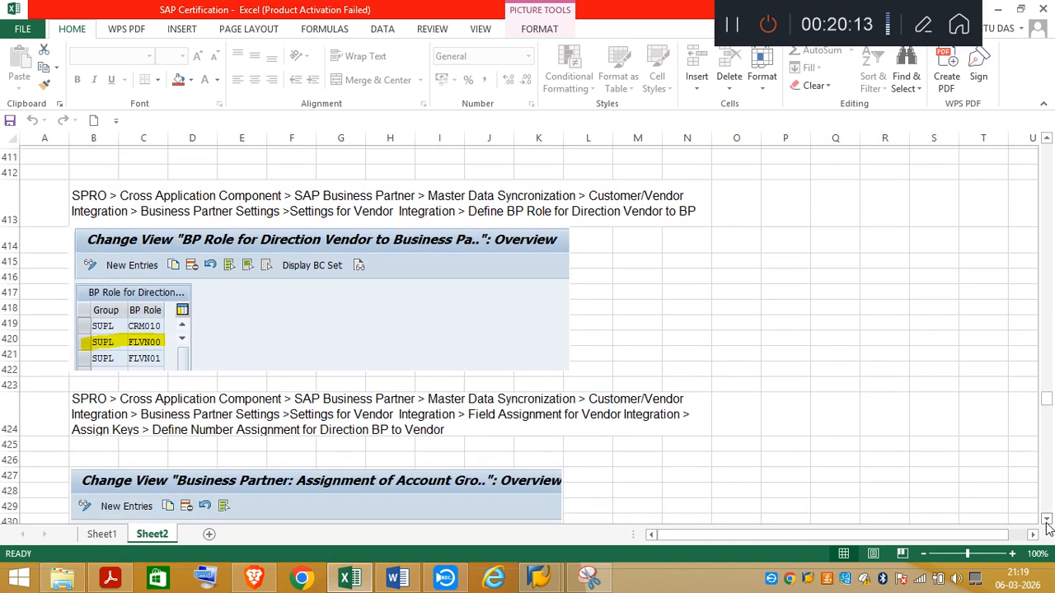
left_click(1047, 521)
left_click(1046, 521)
left_click(1047, 521)
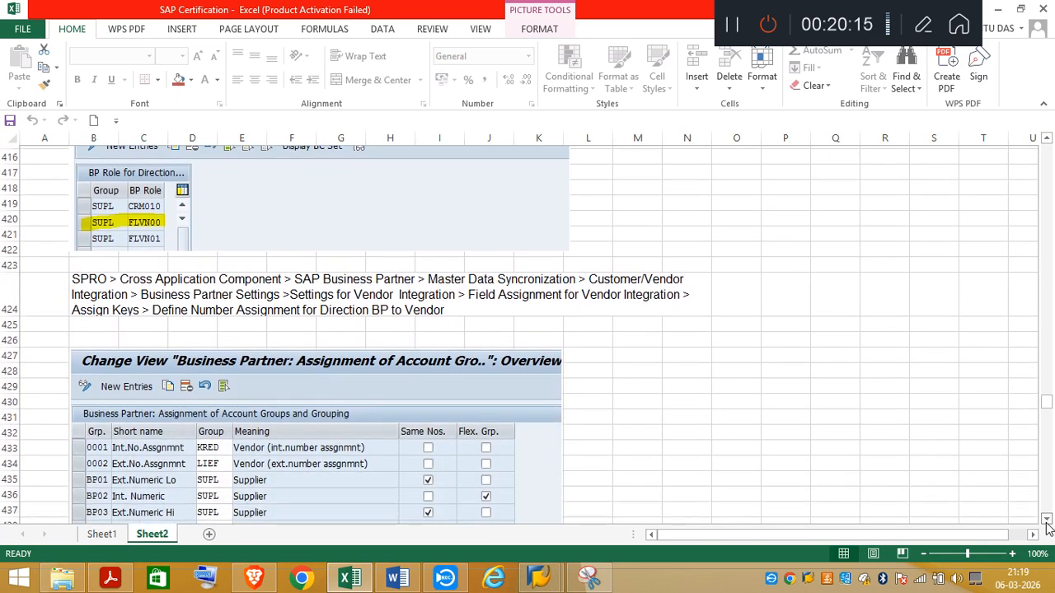
left_click(1046, 521)
left_click(1047, 521)
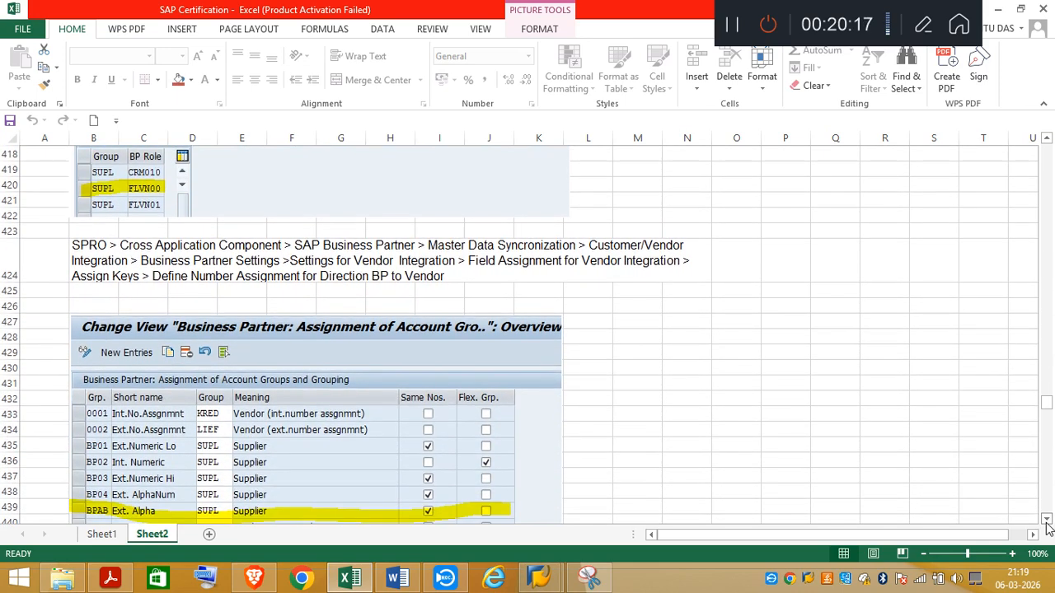
left_click(1046, 521)
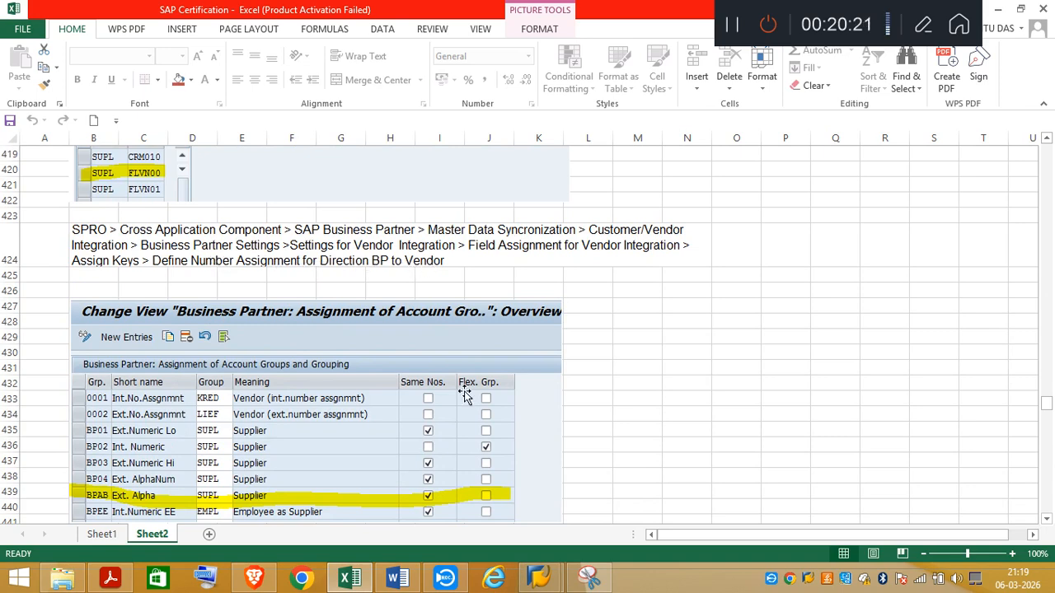
Step: Switch to SAP, return to the IMG structure, and execute Define Number Assignment for Direction BP to Vendor under Assign Keys
left_click(559, 582)
left_click(591, 540)
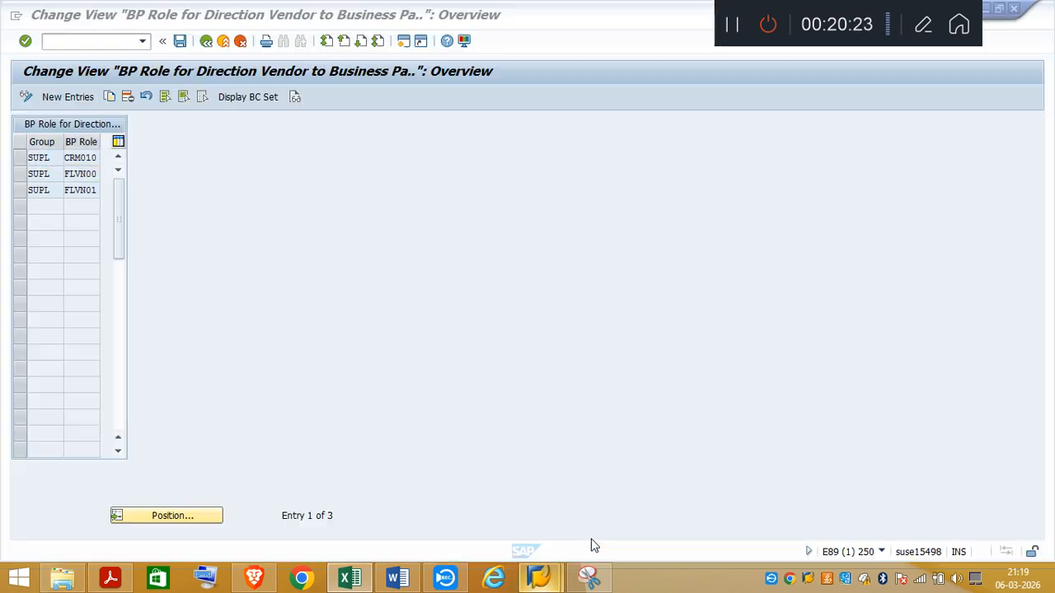
left_click(206, 41)
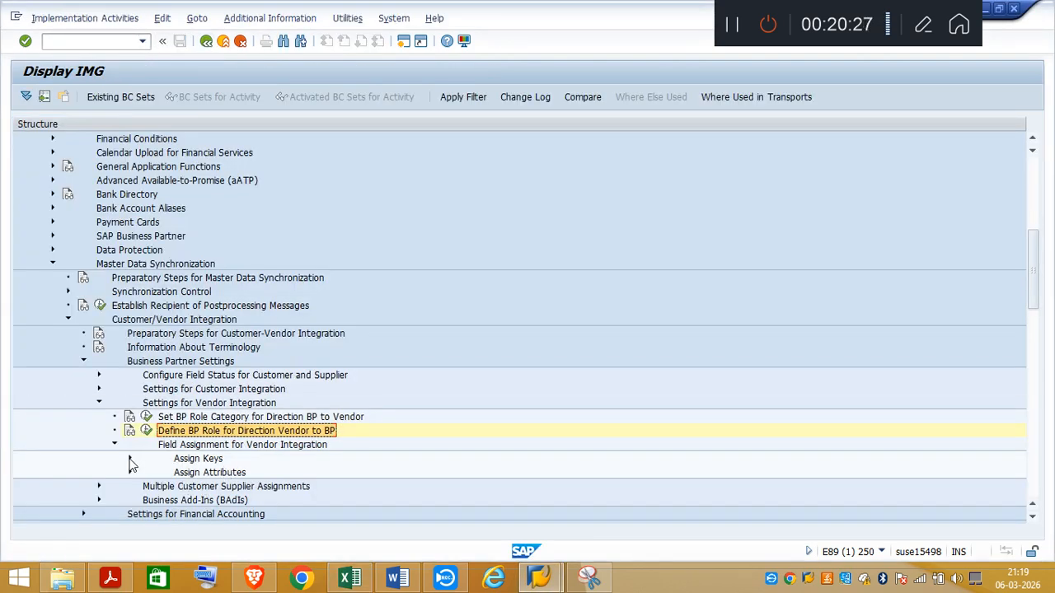
left_click(130, 459)
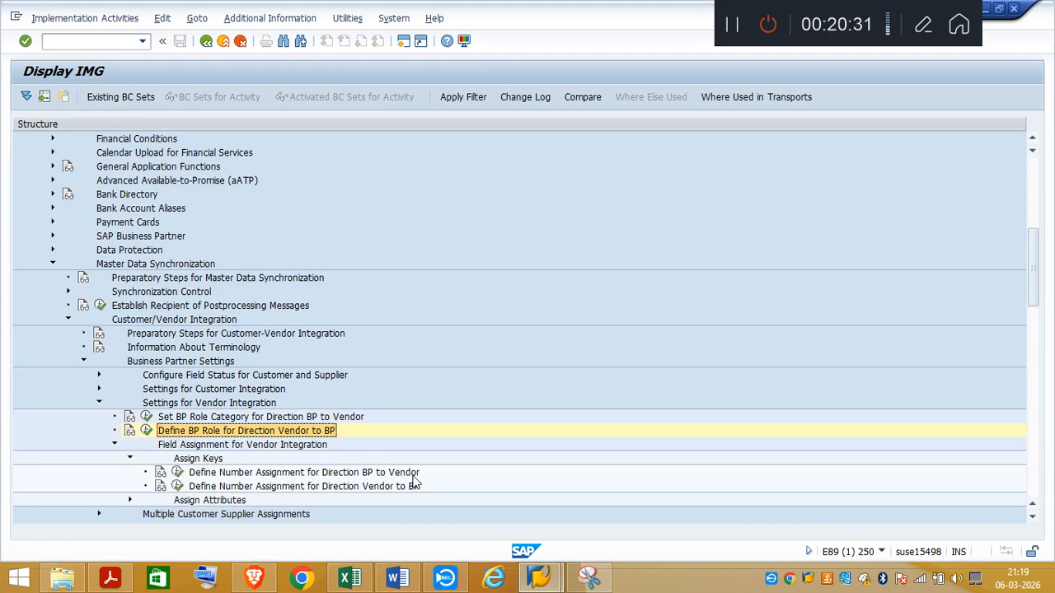
left_click(178, 473)
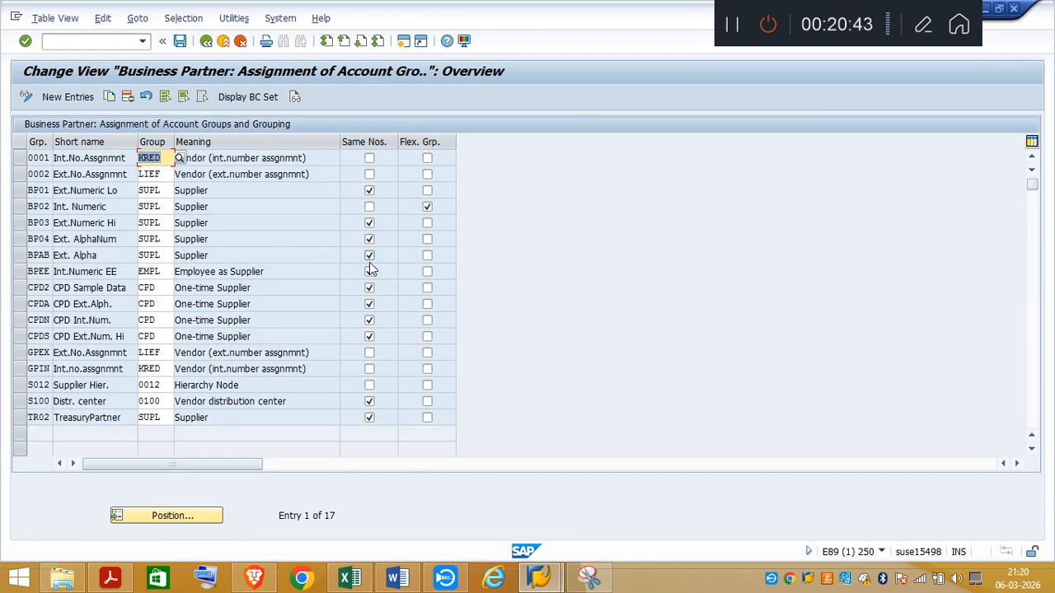
Step: Review the Excel note on Define Number Assignment for Direction Vendor to BP and its highlighted SUPL entry
left_click(348, 581)
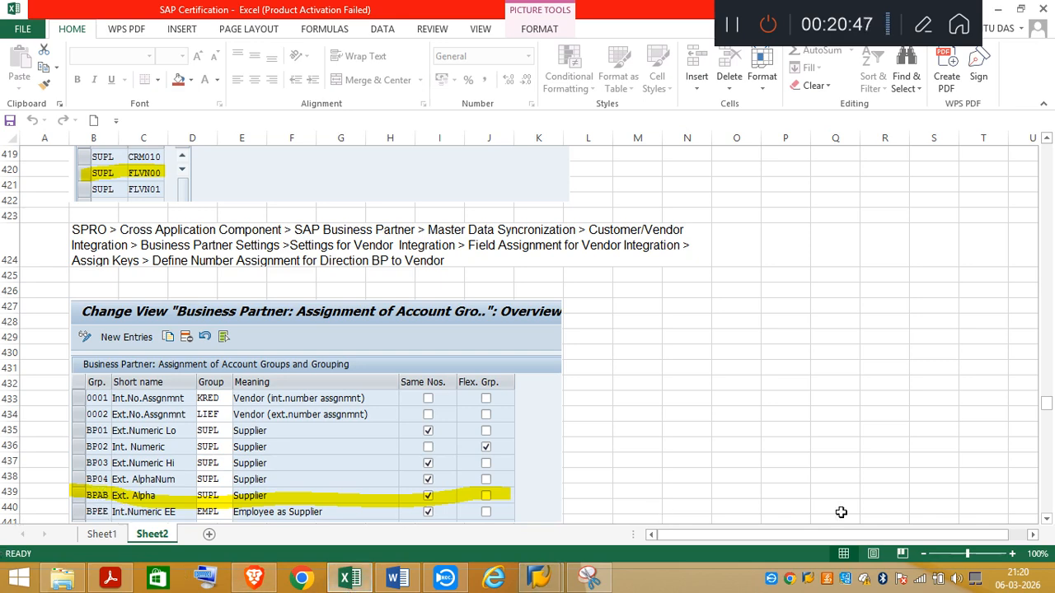
left_click(1047, 519)
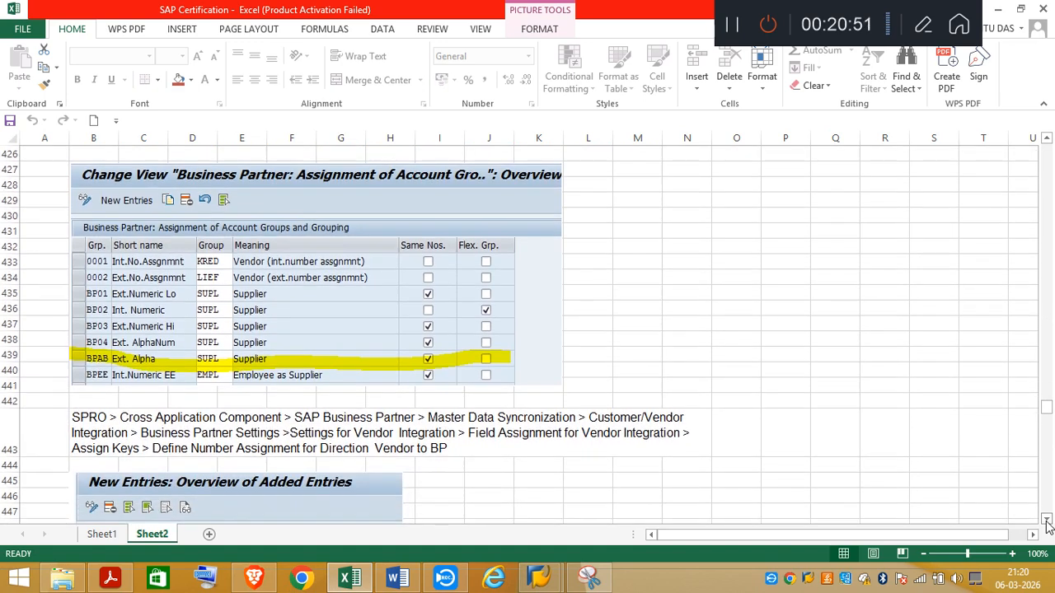
left_click(1047, 521)
left_click(1047, 520)
left_click(1046, 520)
left_click(1047, 521)
left_click(1047, 520)
left_click(1047, 520)
left_click(1047, 521)
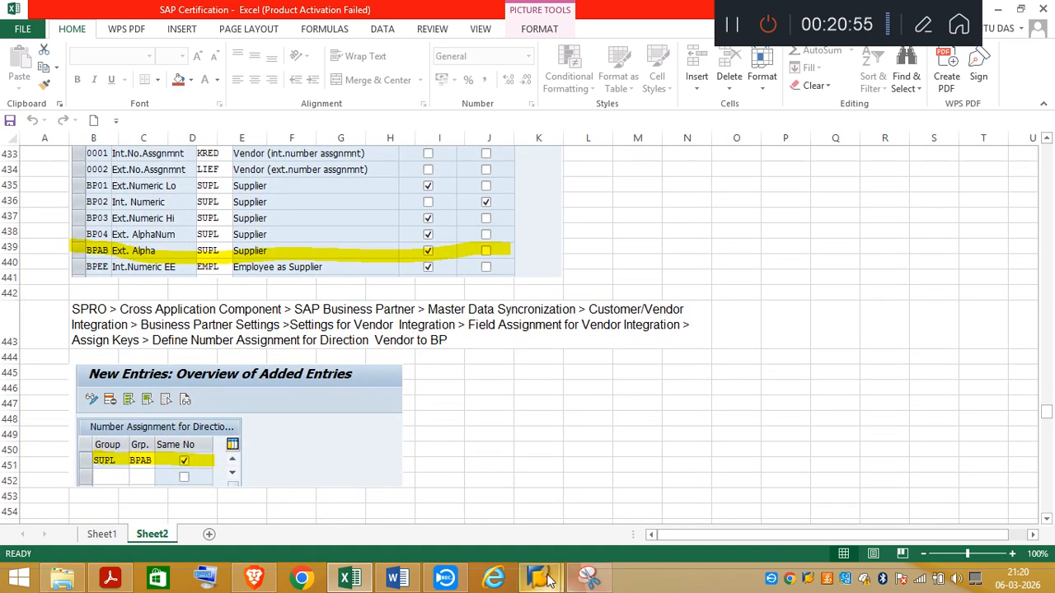
Step: Switch to SAP, leave the account group assignment view without saving, and execute Define Number Assignment for Direction Vendor to BP
mouse_move(588, 581)
left_click(582, 525)
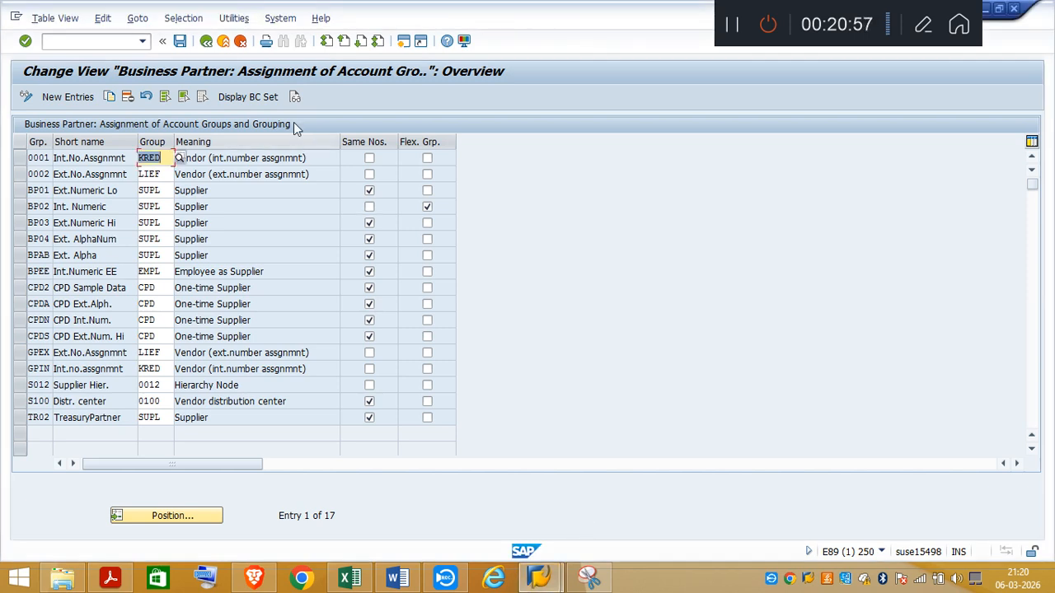
left_click(206, 41)
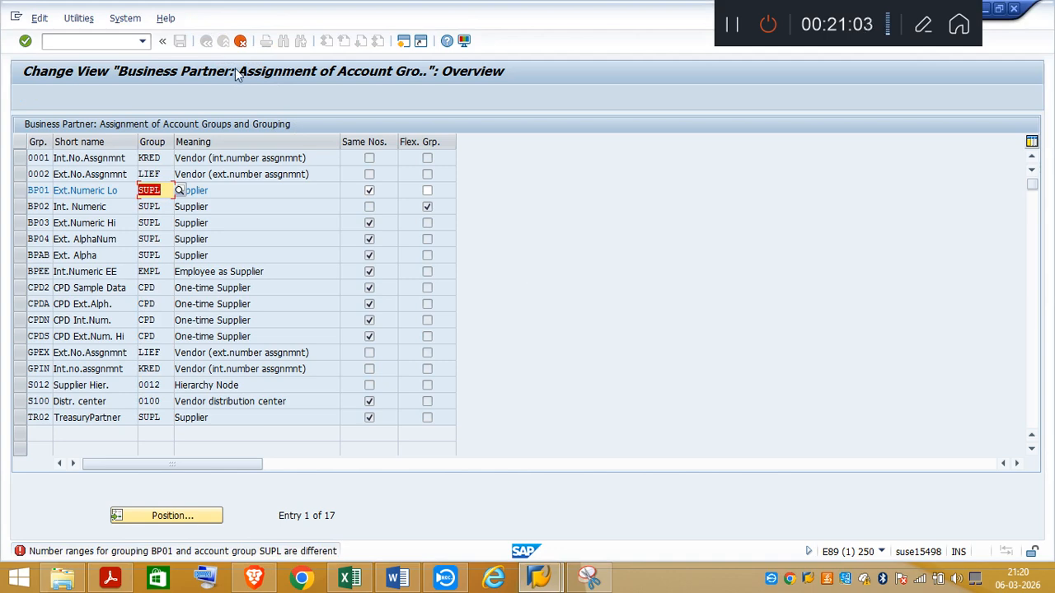
left_click(240, 41)
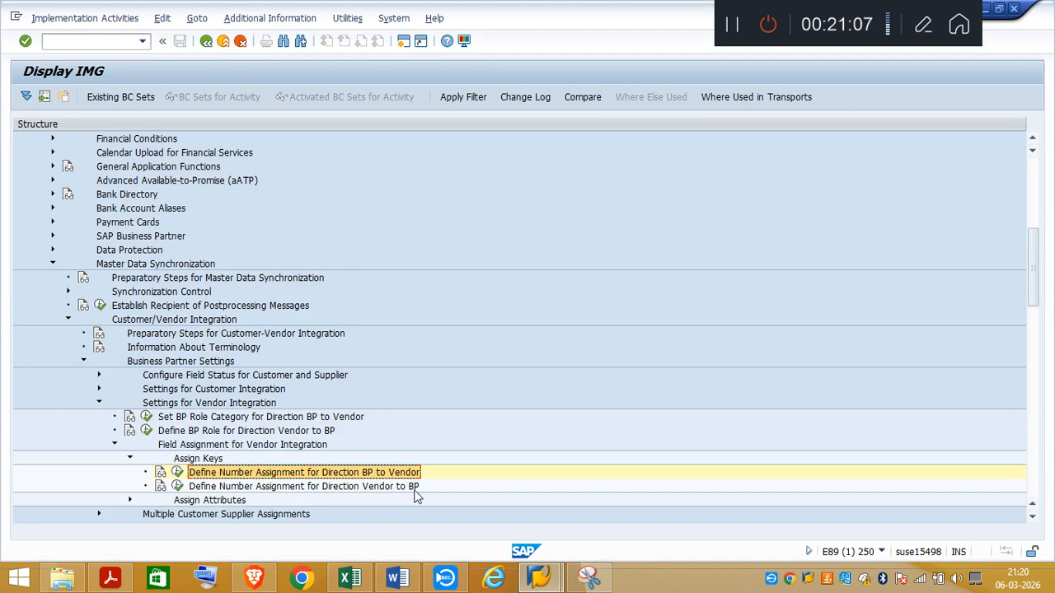
left_click(178, 486)
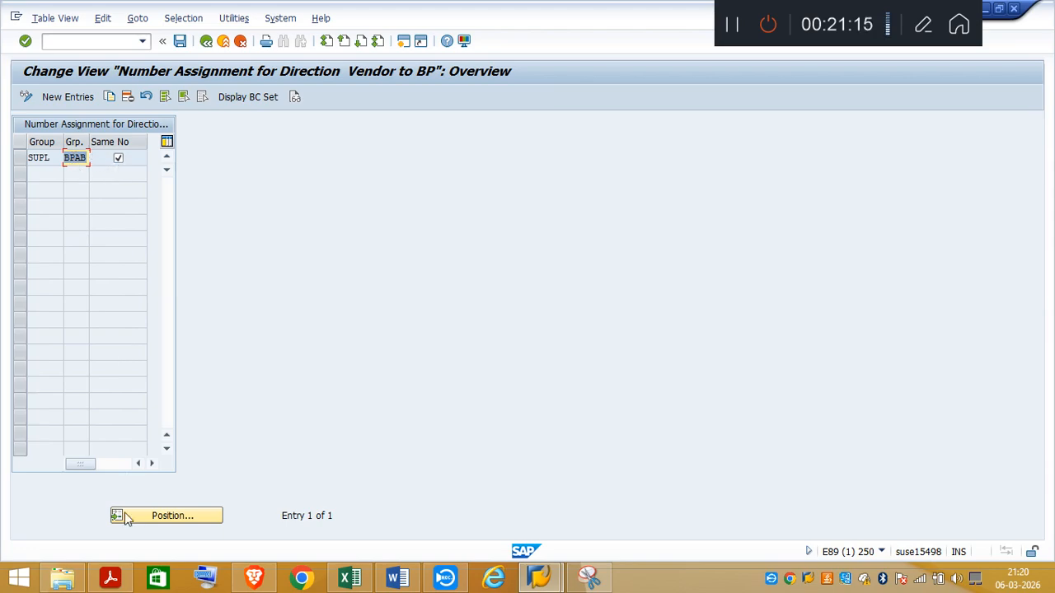
Step: Check the supplier grouping requirement in the task PDF, return to SAP, and leave the number assignment view for direction Vendor to BP
left_click(109, 577)
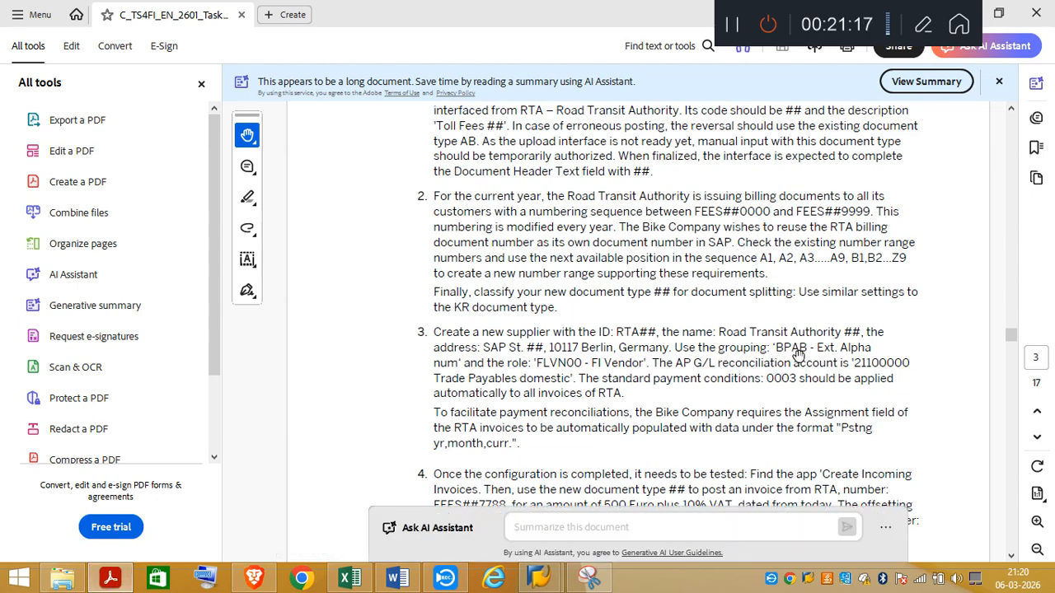
left_click(118, 580)
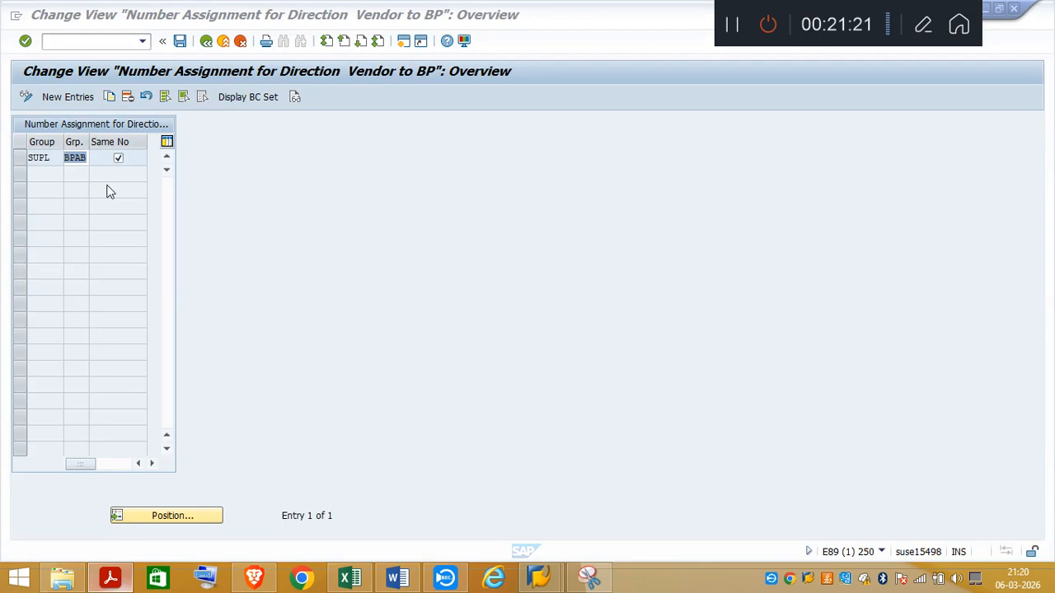
left_click(206, 41)
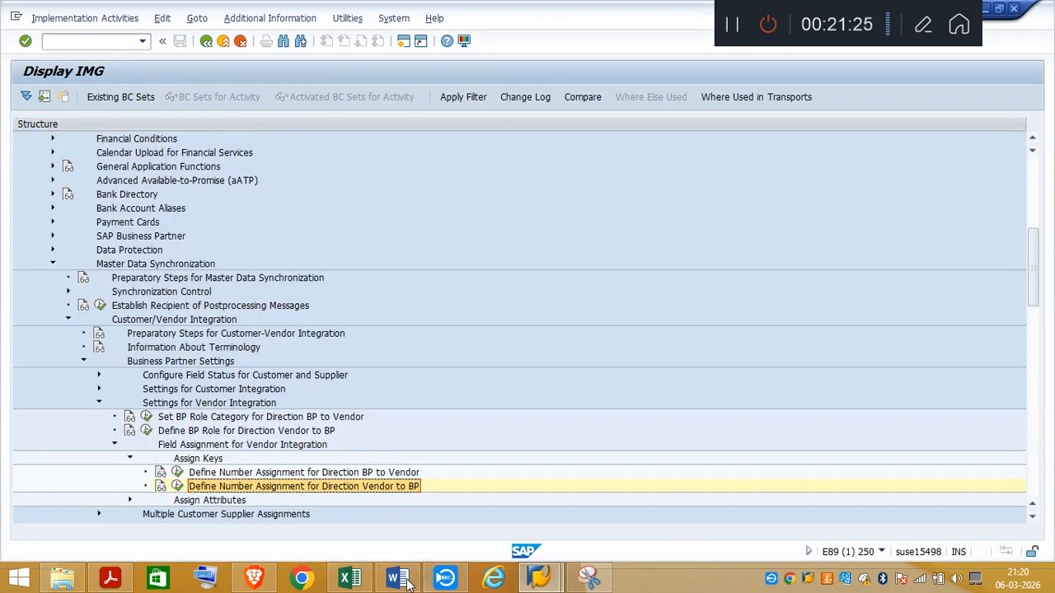
Step: Review the Excel note on creating a Business Partner below the number assignment notes, and read the new supplier requirements in the task PDF
left_click(350, 579)
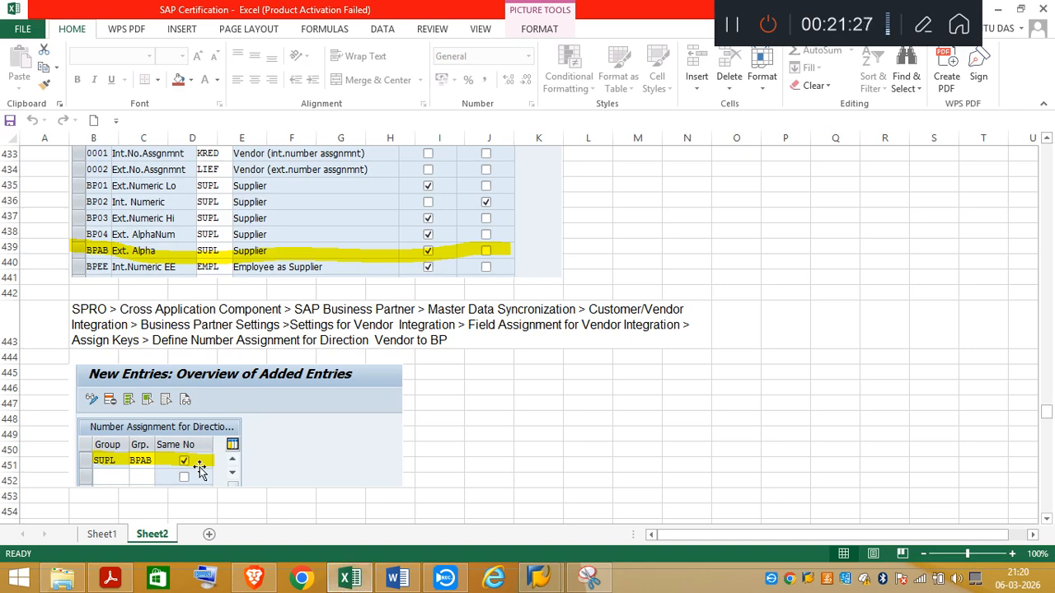
left_click_drag(1047, 521, 1047, 521)
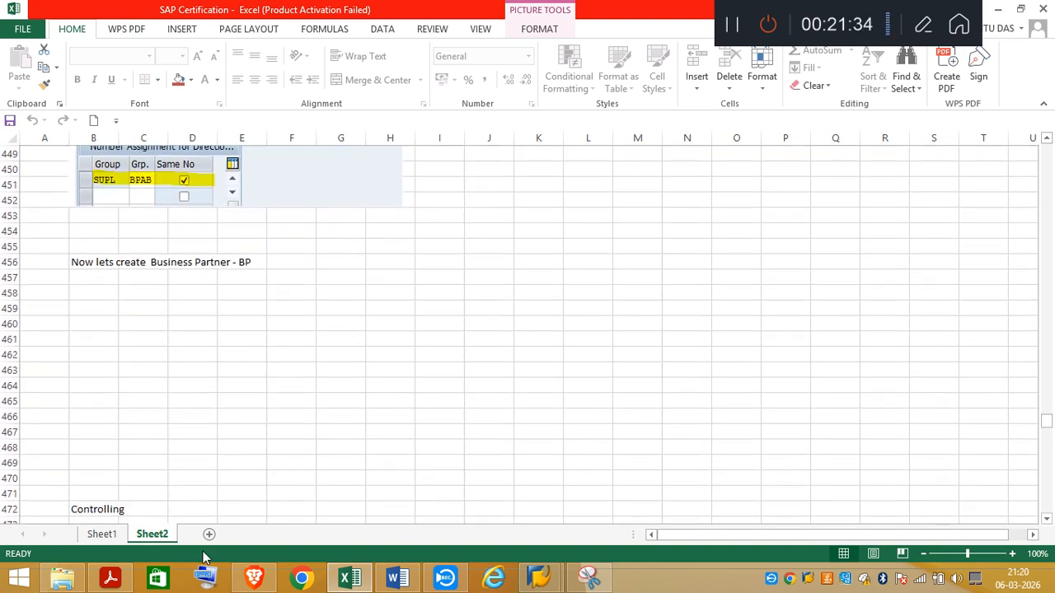
left_click(114, 580)
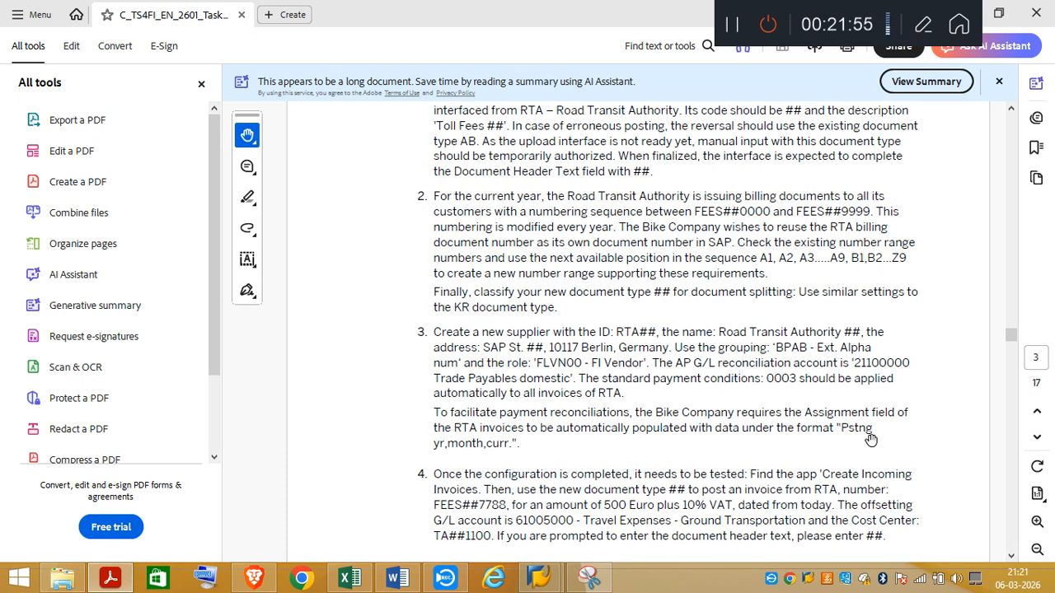
Step: Switch to SAP, run transaction /nbp, and start creating a business partner of type Organization
mouse_move(540, 577)
left_click(610, 527)
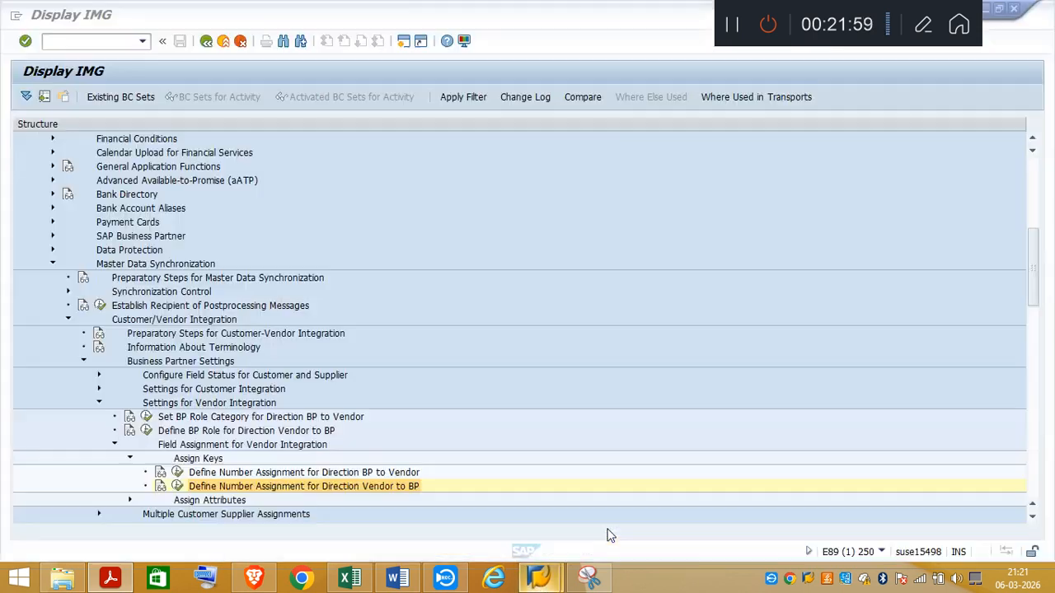
left_click(65, 44)
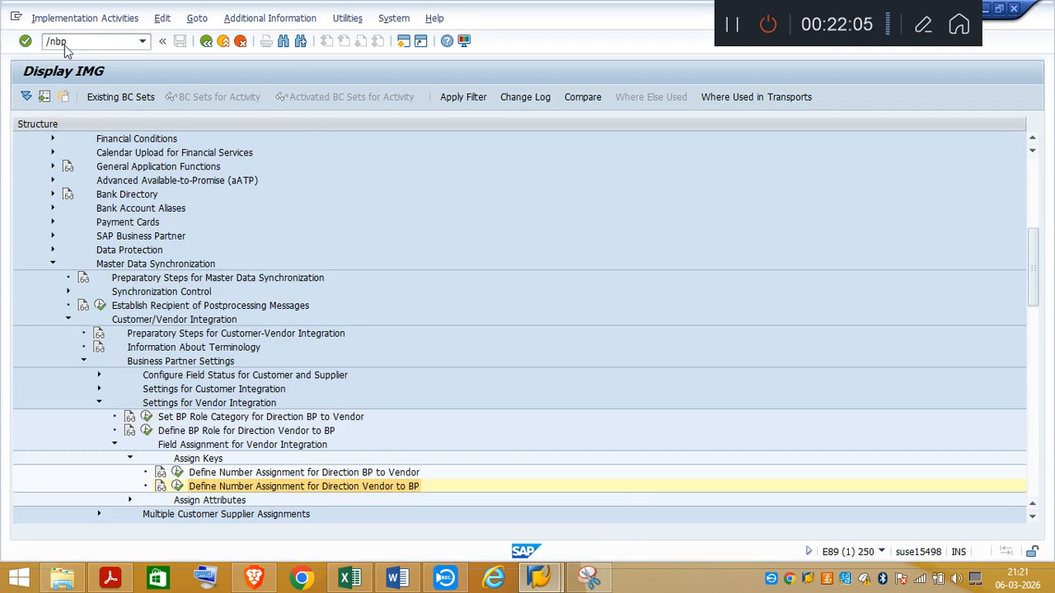
key("Return")
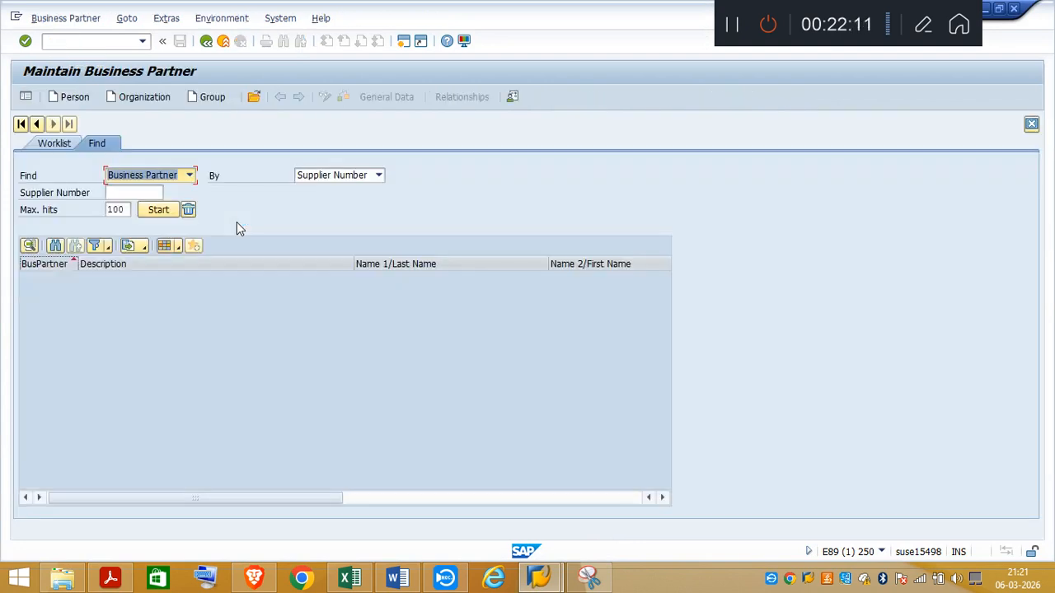
left_click(144, 97)
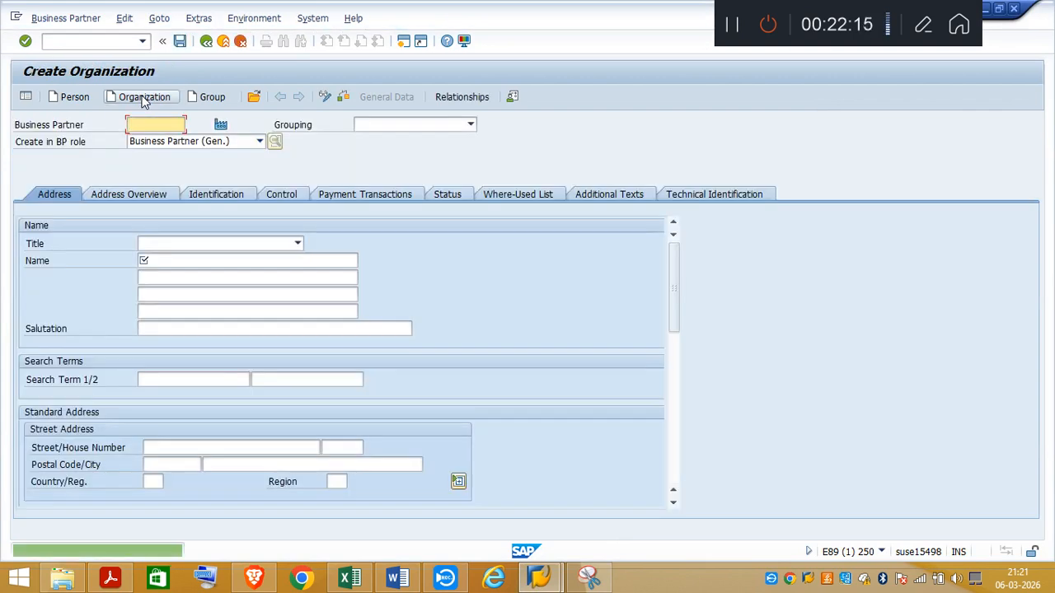
Step: Set the business partner role to Supplier (Fin.Accounting) and confirm creating the organization in that role
left_click(260, 142)
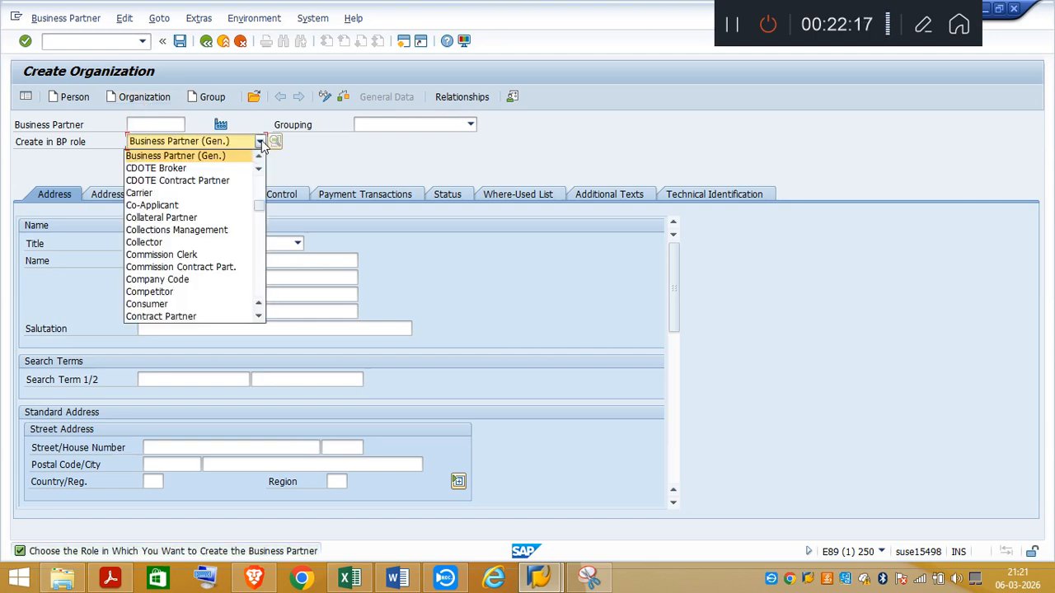
left_click(262, 292)
left_click(262, 292)
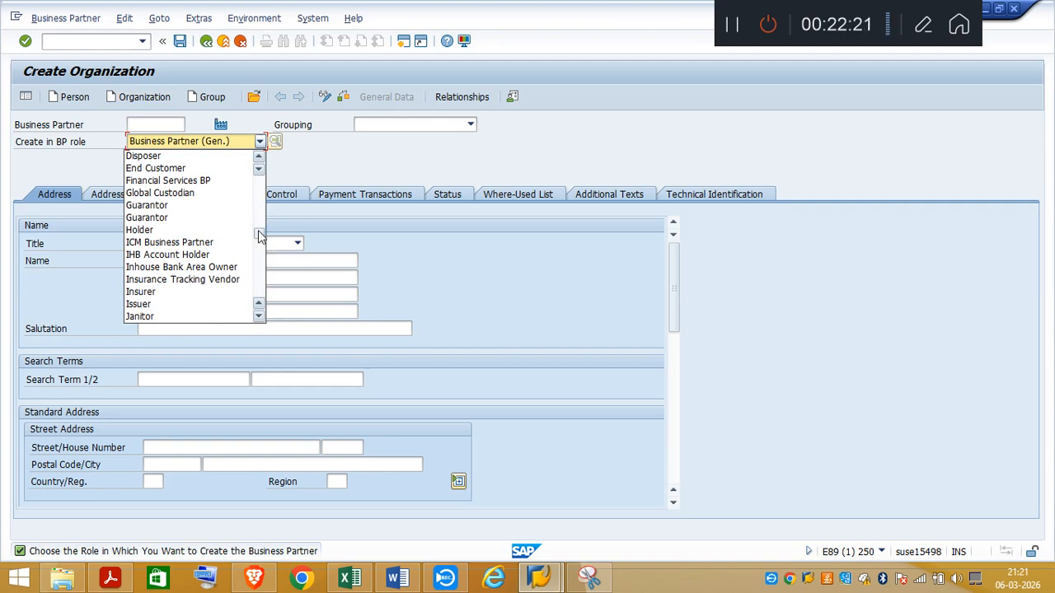
left_click(262, 292)
left_click(262, 293)
left_click(262, 292)
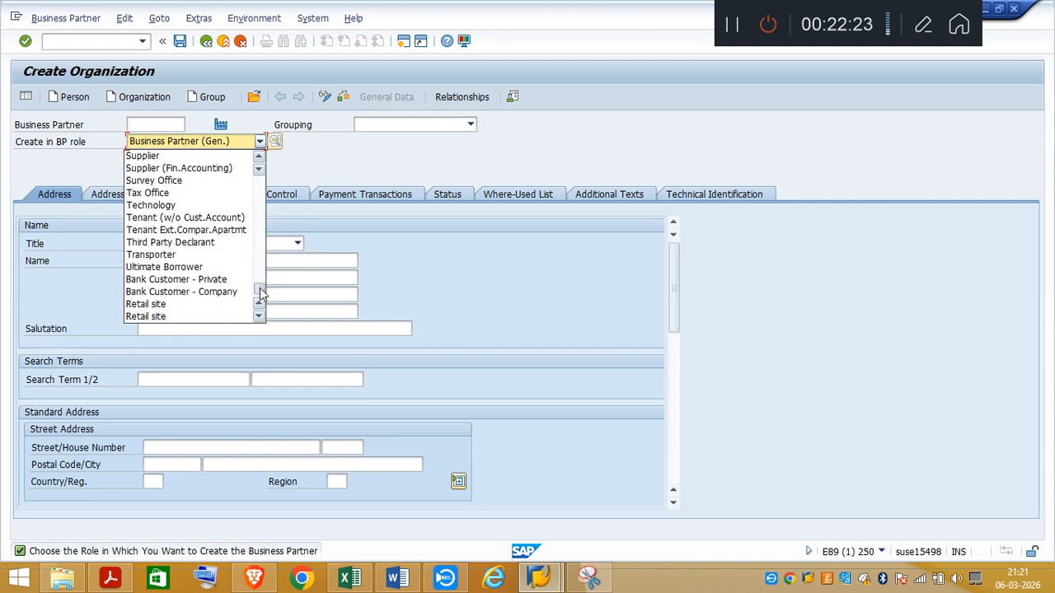
left_click(176, 169)
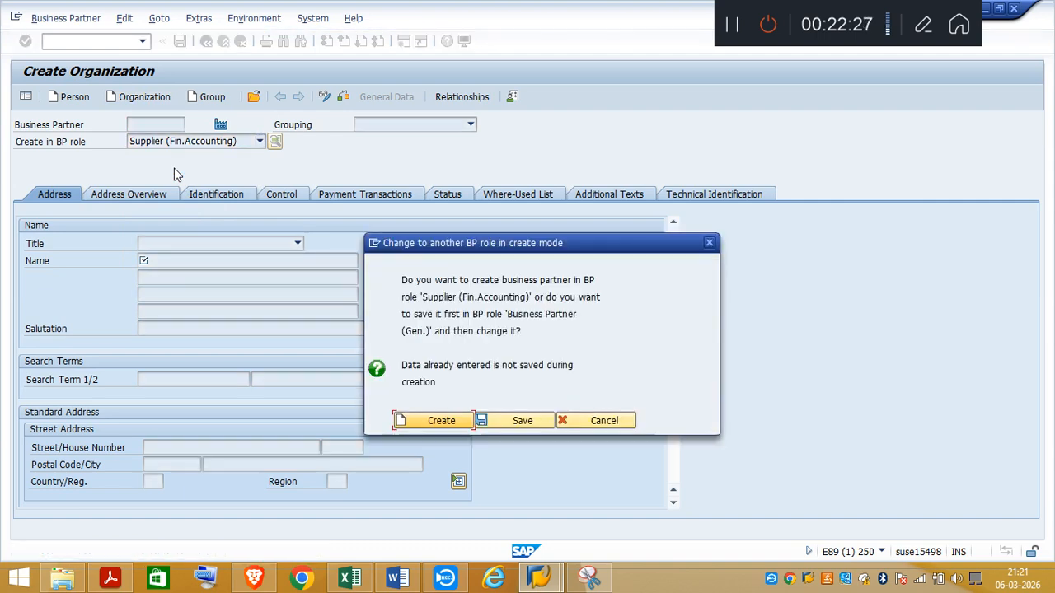
left_click(441, 422)
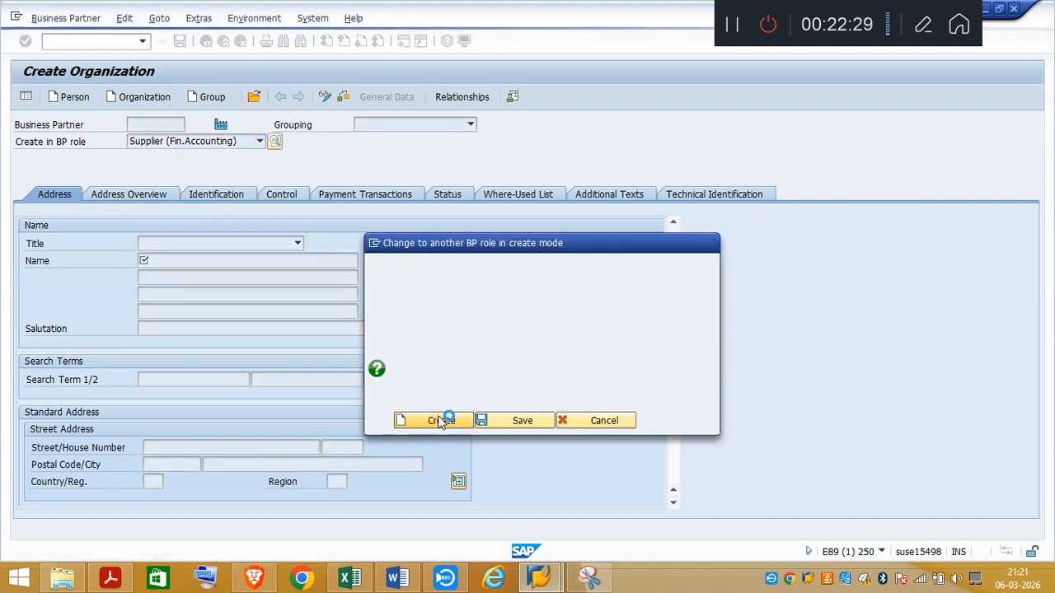
Step: Set the new supplier's grouping to Ext. alphanumeric numb. (Sample Data)
left_click(471, 124)
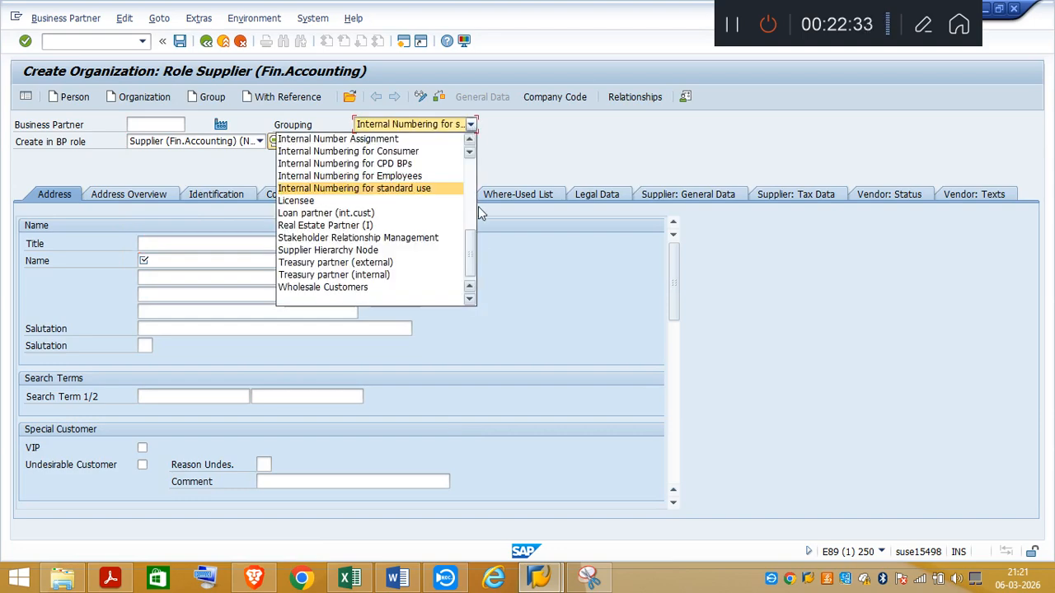
left_click_drag(470, 250, 471, 152)
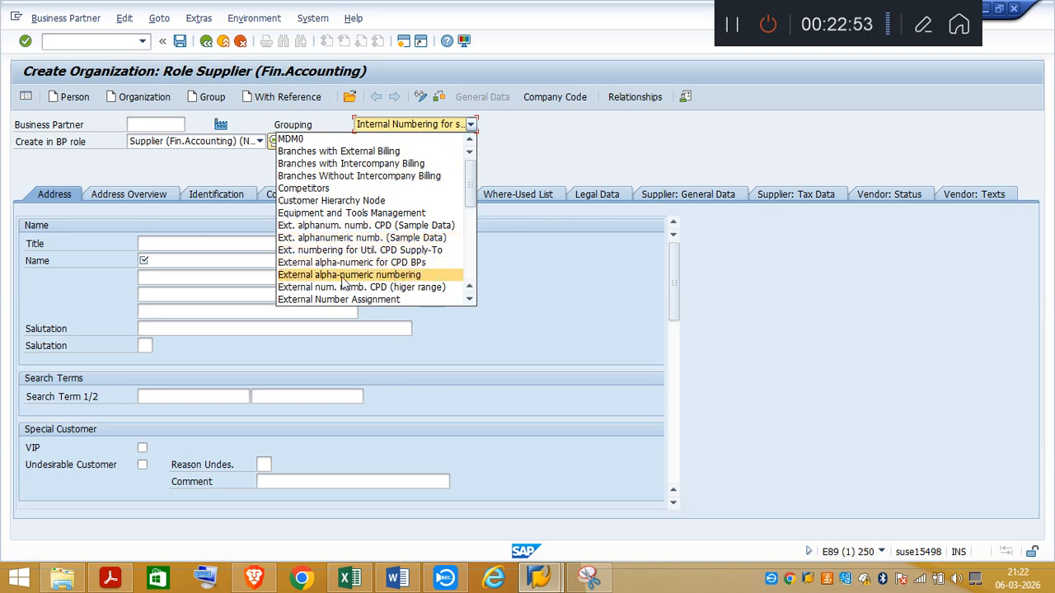
left_click(350, 238)
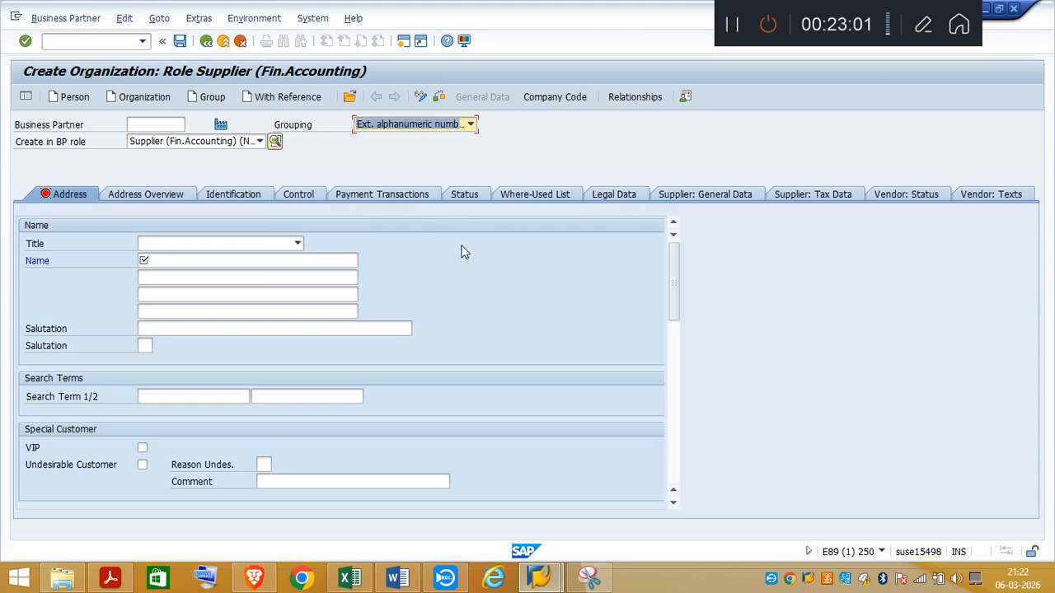
Step: Compare the available groupings with the one required in the task PDF, and reselect Ext. alphanumeric numb. (Sample Data) in SAP
left_click(470, 124)
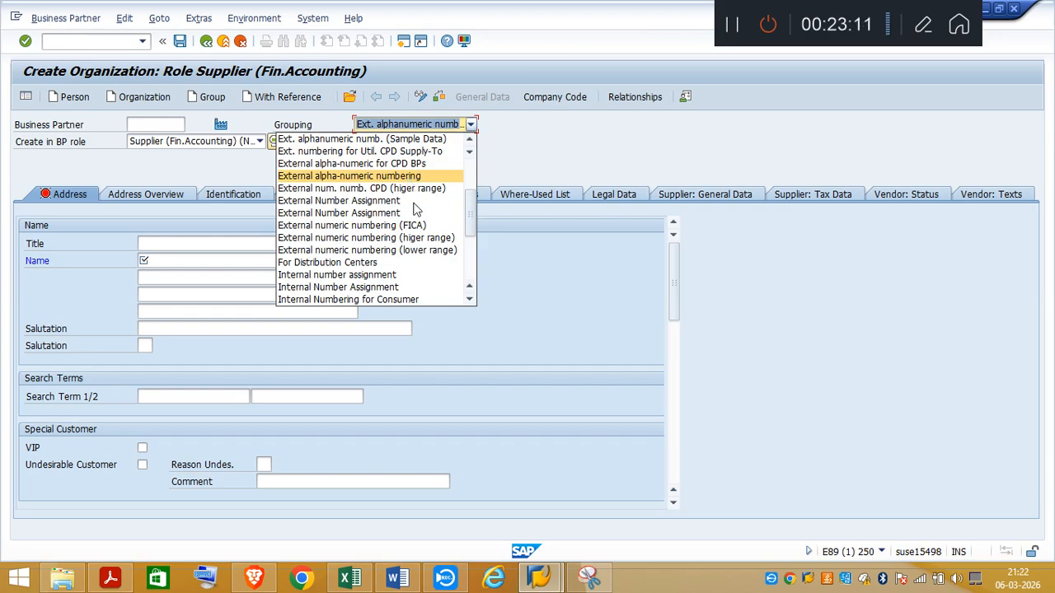
left_click(115, 580)
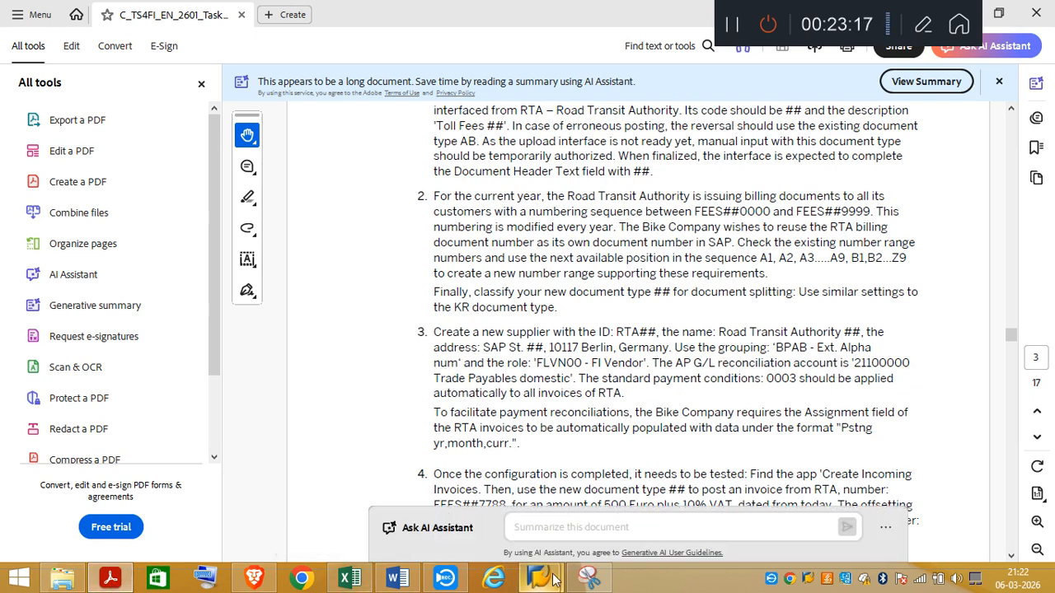
left_click(122, 582)
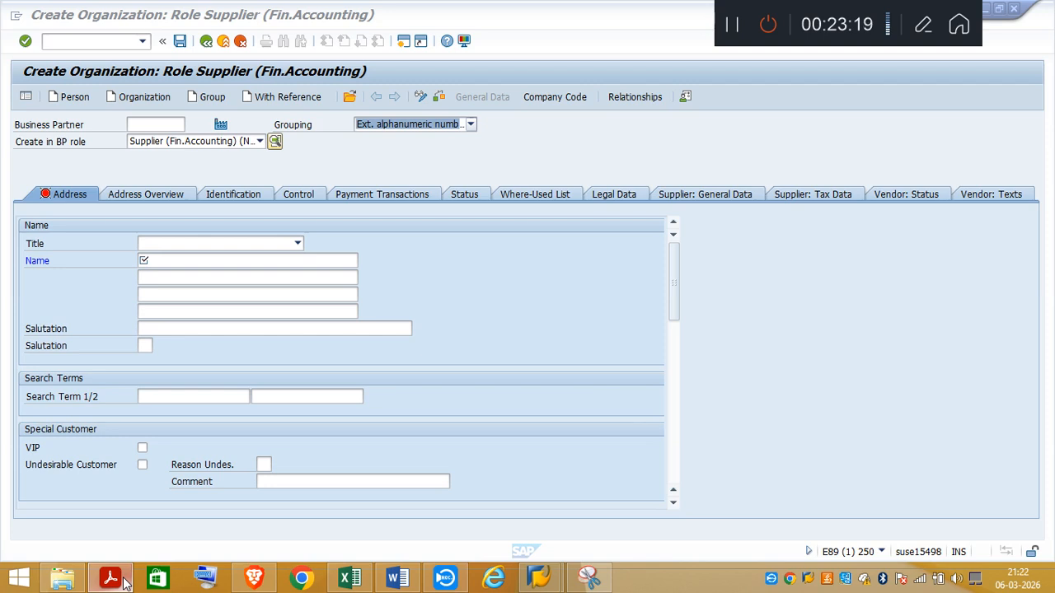
left_click(470, 126)
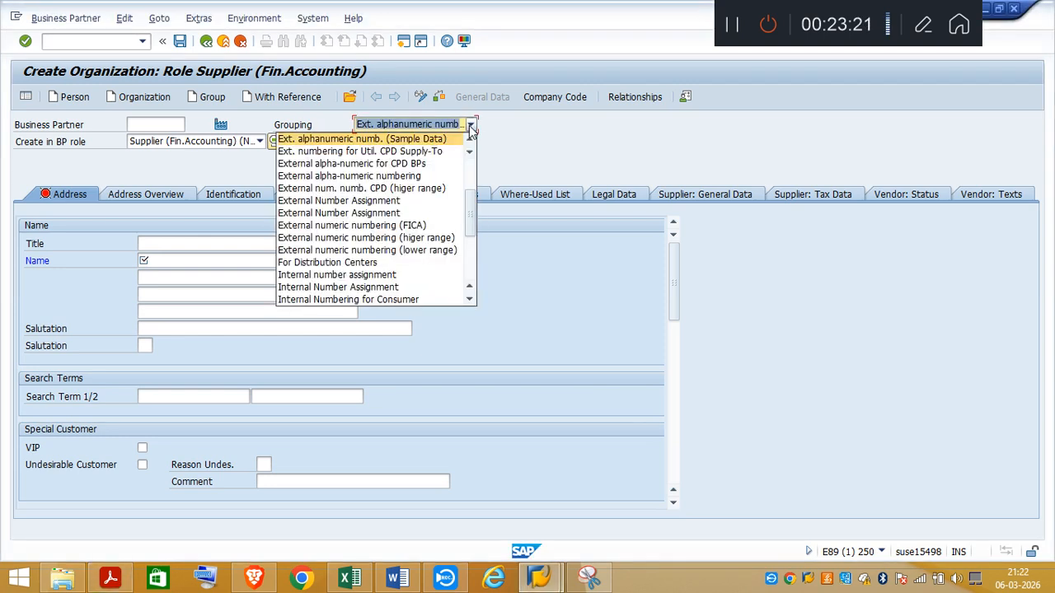
left_click(445, 140)
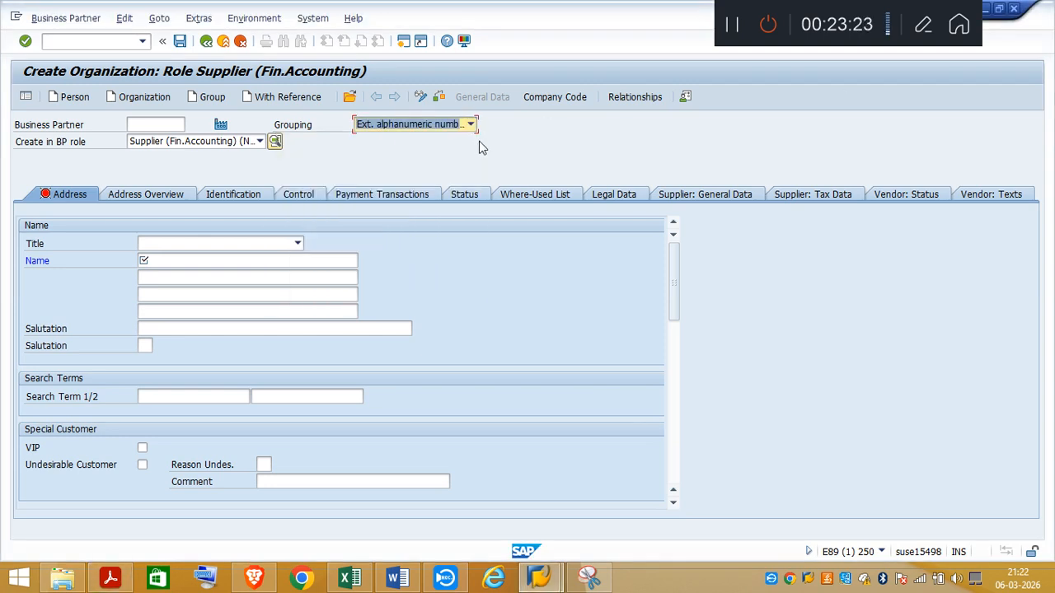
Step: Set the organization's title to Company and go to the first name line
left_click(297, 245)
left_click(299, 246)
left_click(159, 258)
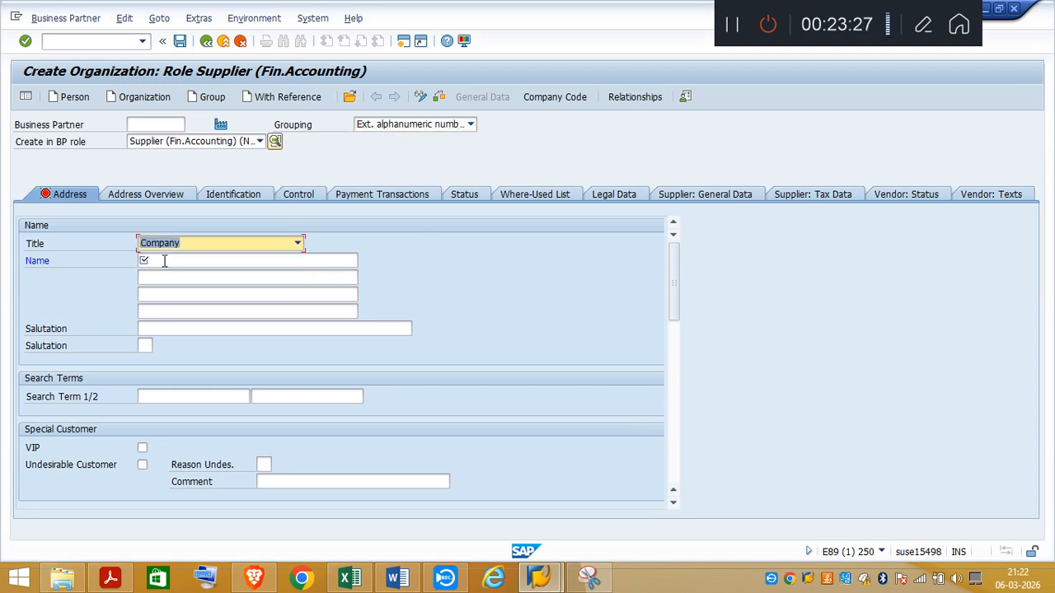
left_click(151, 262)
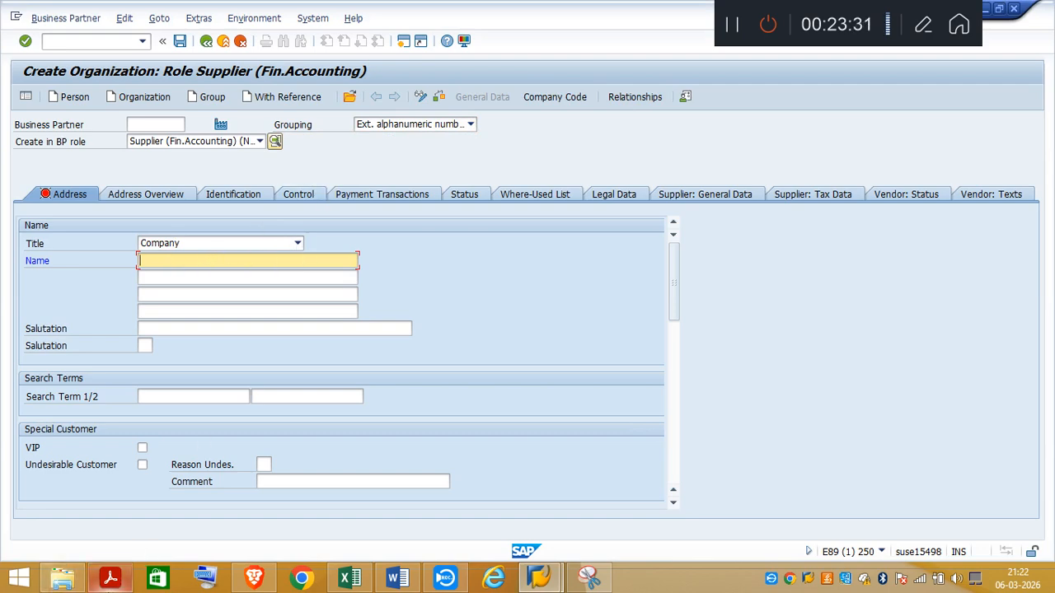
Step: Look up the supplier name in the task PDF and enter Road Transit Authority as the organization's name in SAP
left_click(110, 579)
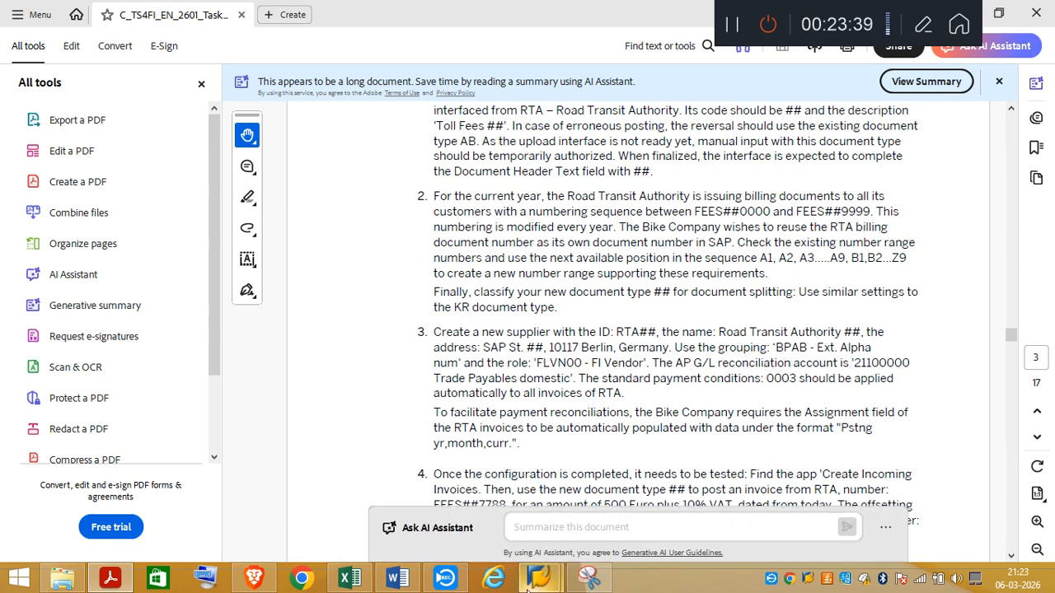
mouse_move(540, 578)
left_click(626, 495)
left_click(164, 261)
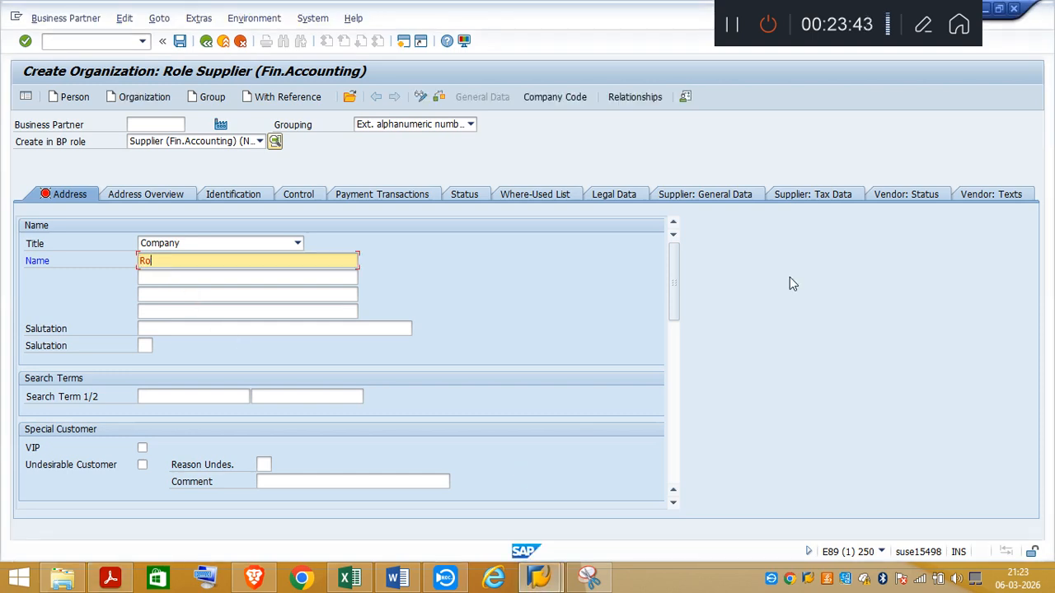
type("Road Transit Authority")
Step: Check the name format in the task PDF and complete the supplier name in SAP as Road Transit Authority03
left_click(266, 584)
left_click(266, 583)
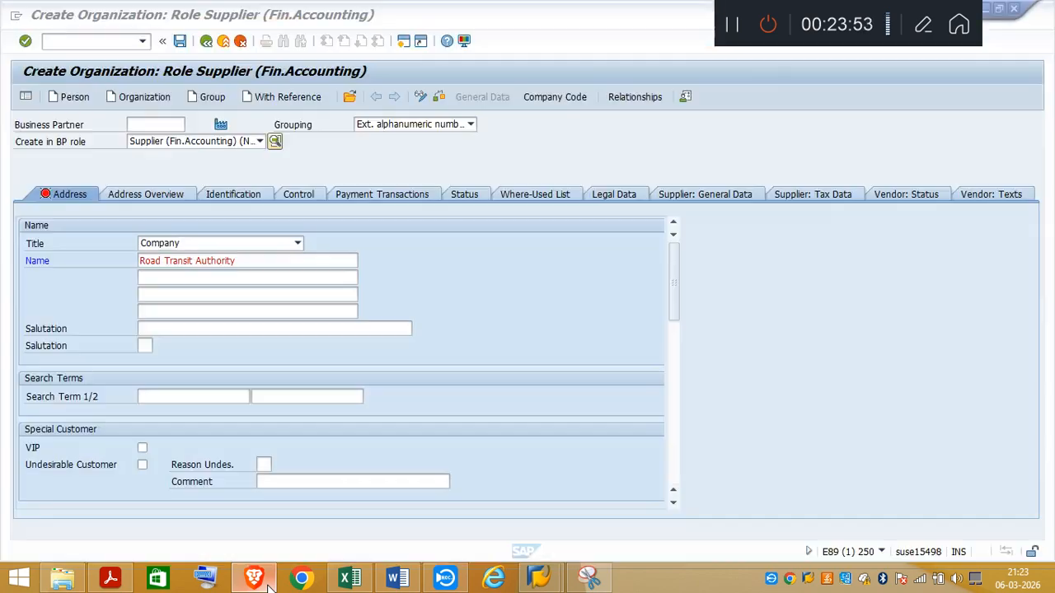
left_click(110, 578)
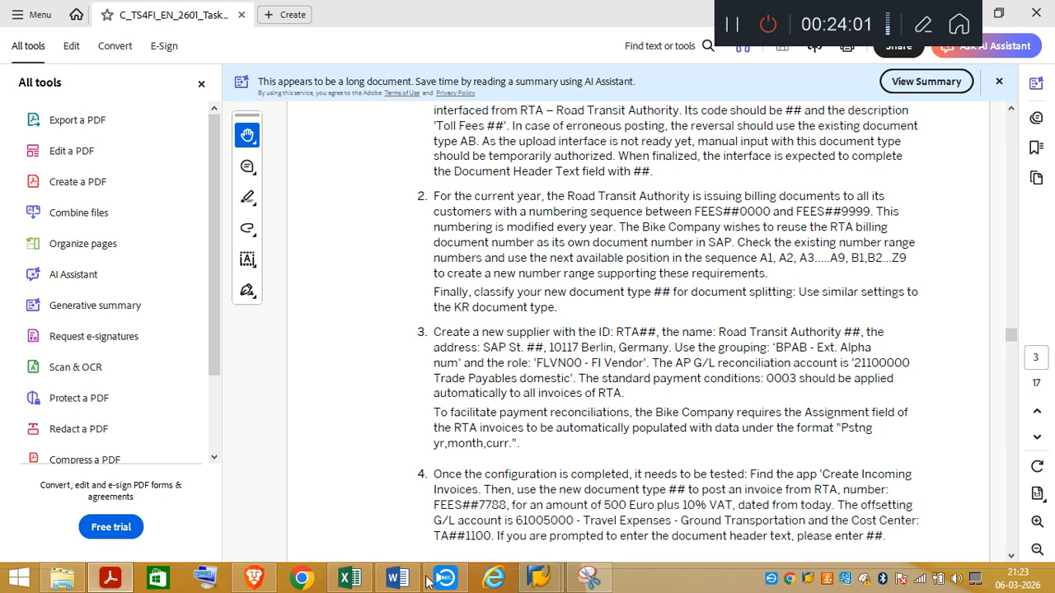
mouse_move(363, 588)
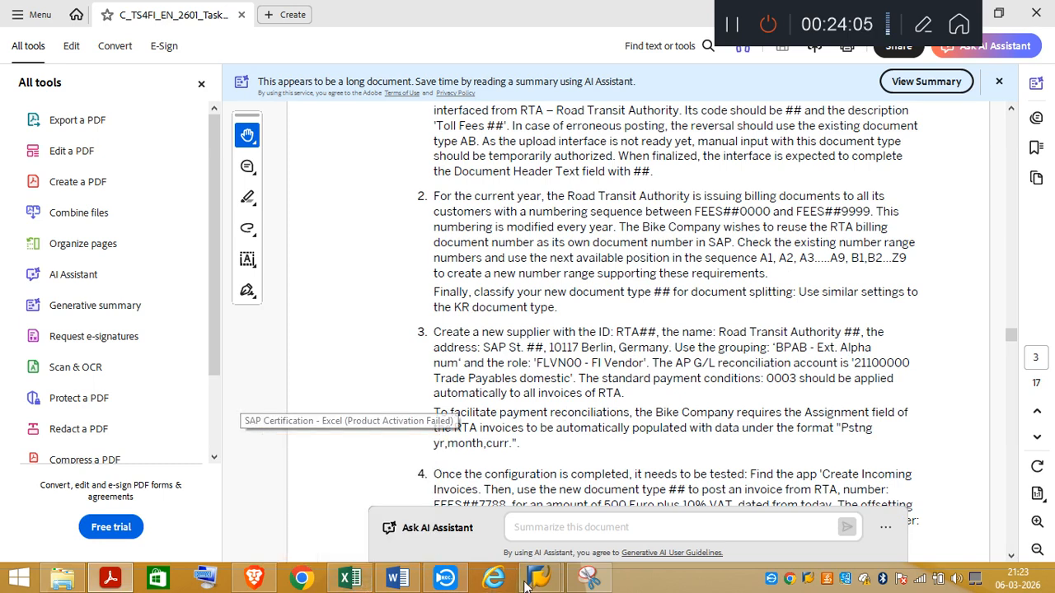
mouse_move(540, 581)
left_click(623, 533)
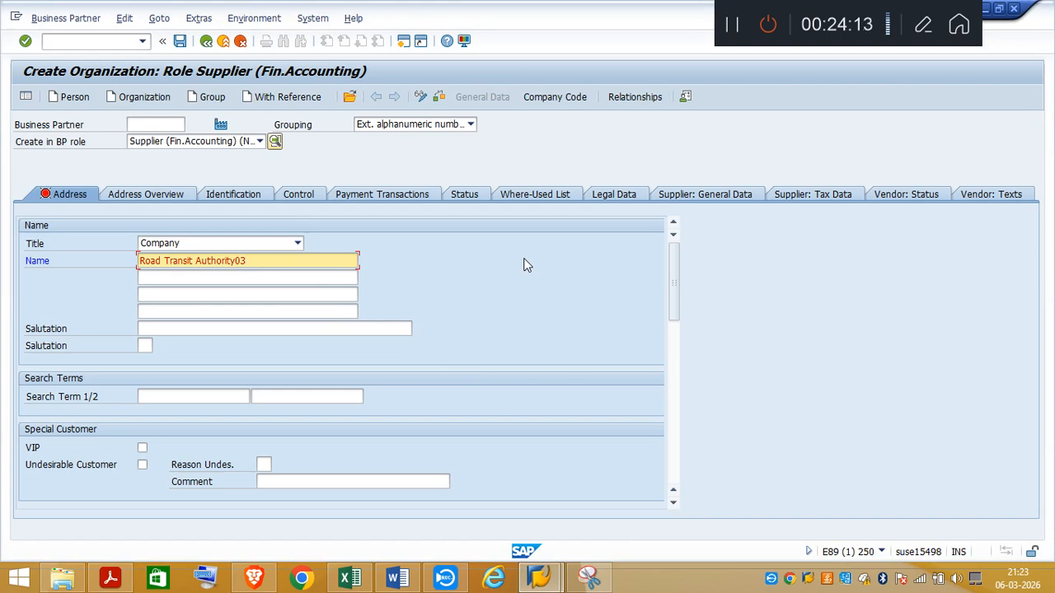
Step: Enter TA03 as the organization's first search term
left_click(168, 396)
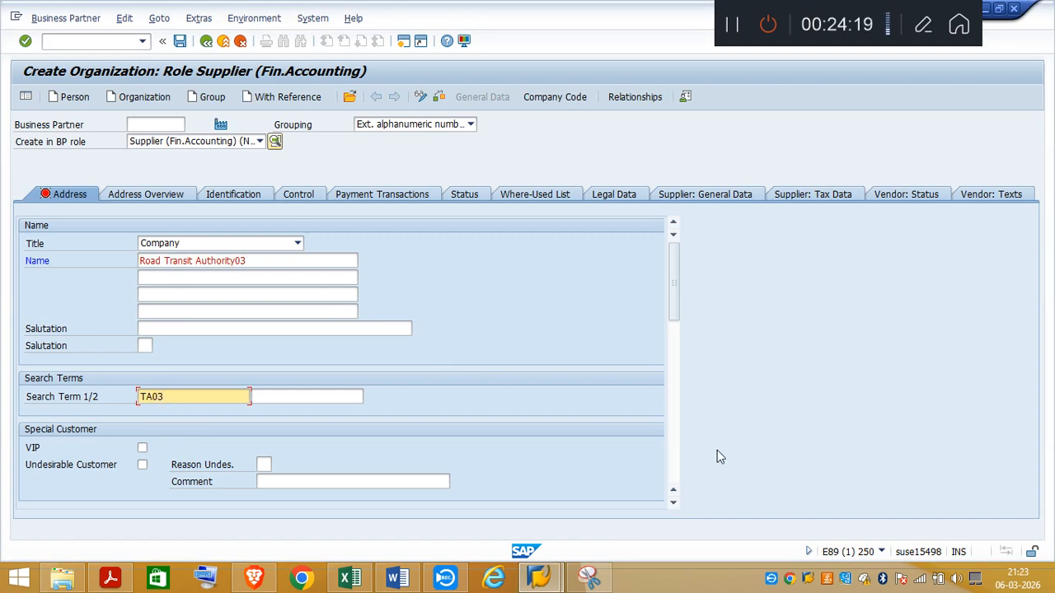
left_click(673, 503)
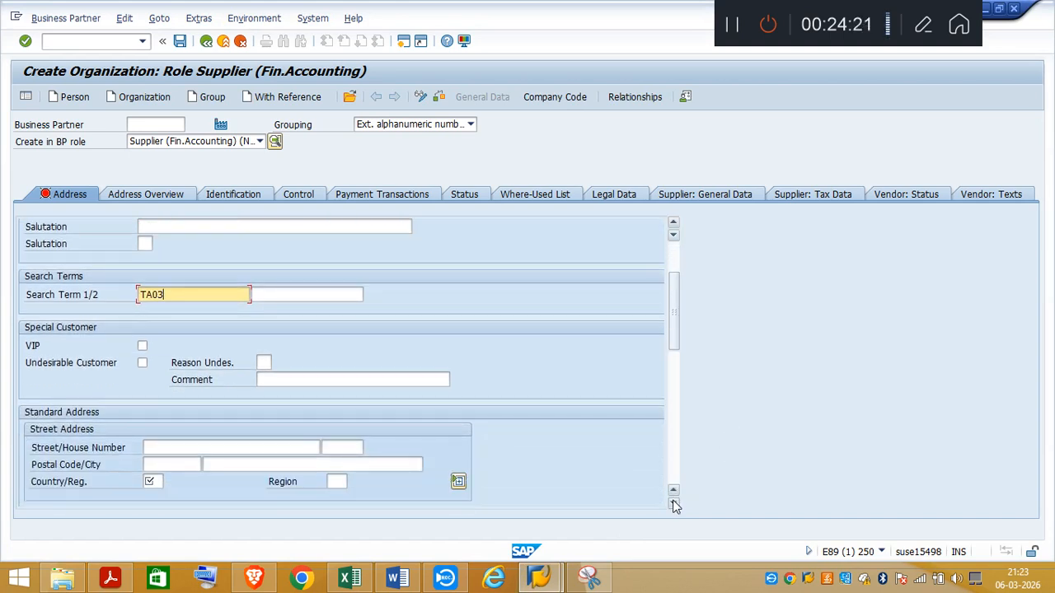
left_click(674, 503)
left_click(673, 503)
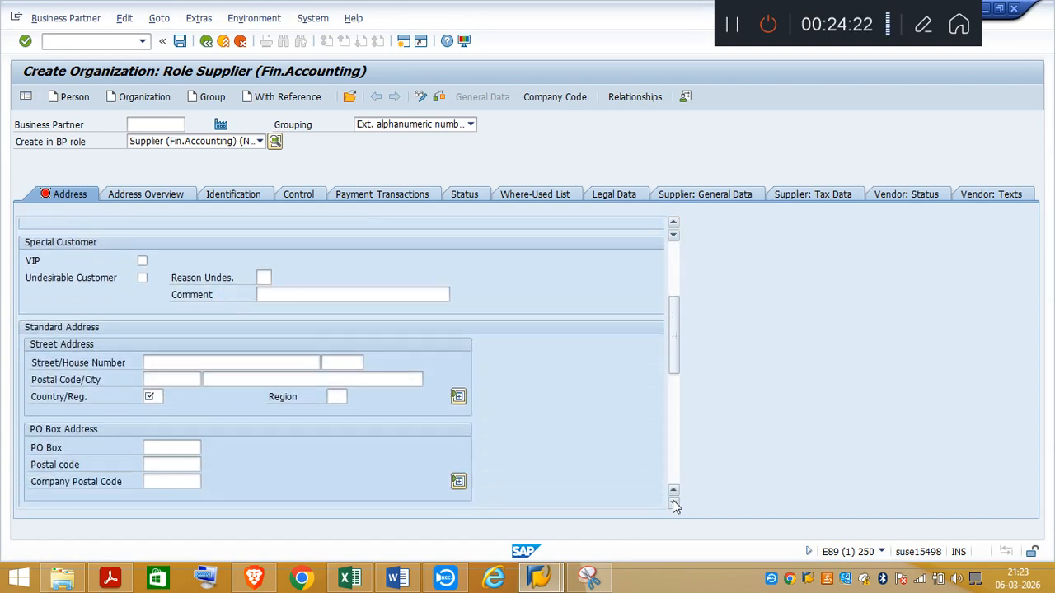
Step: Check the supplier's address in the task PDF and enter its street and number in the SAP street address
left_click(113, 579)
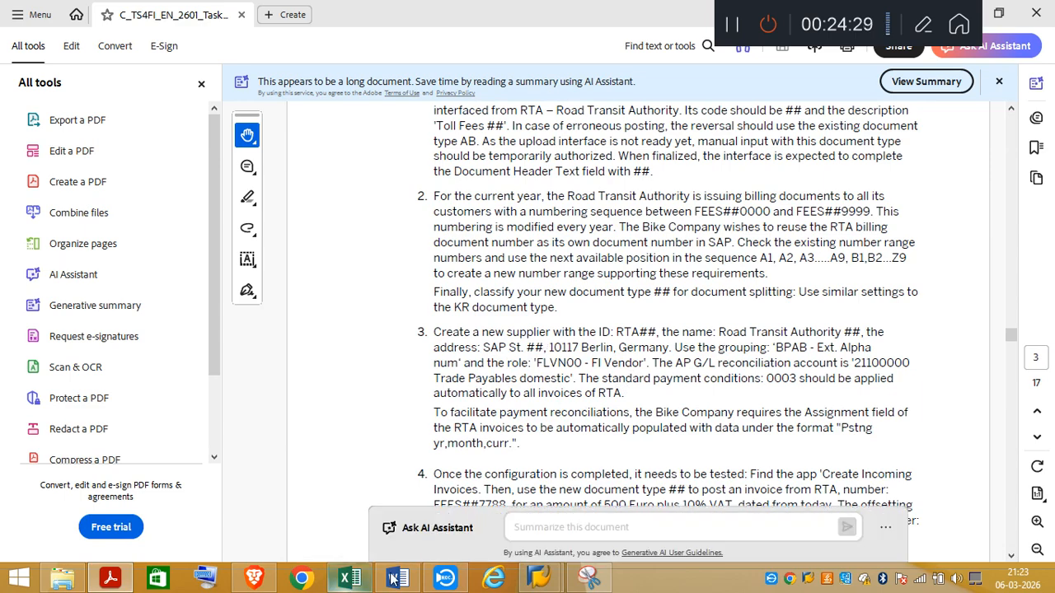
mouse_move(534, 581)
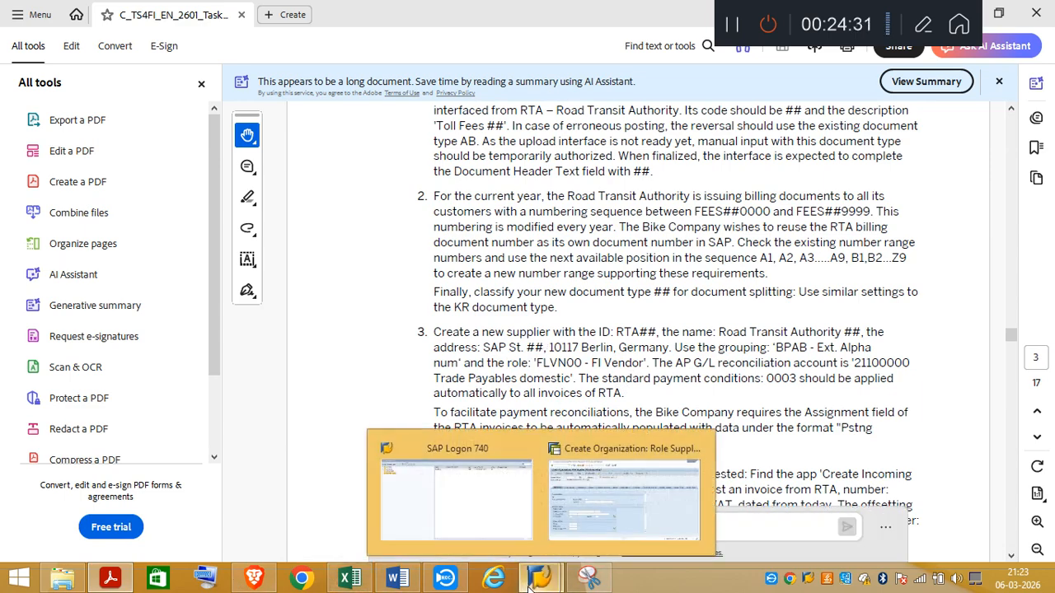
left_click(601, 521)
left_click(162, 361)
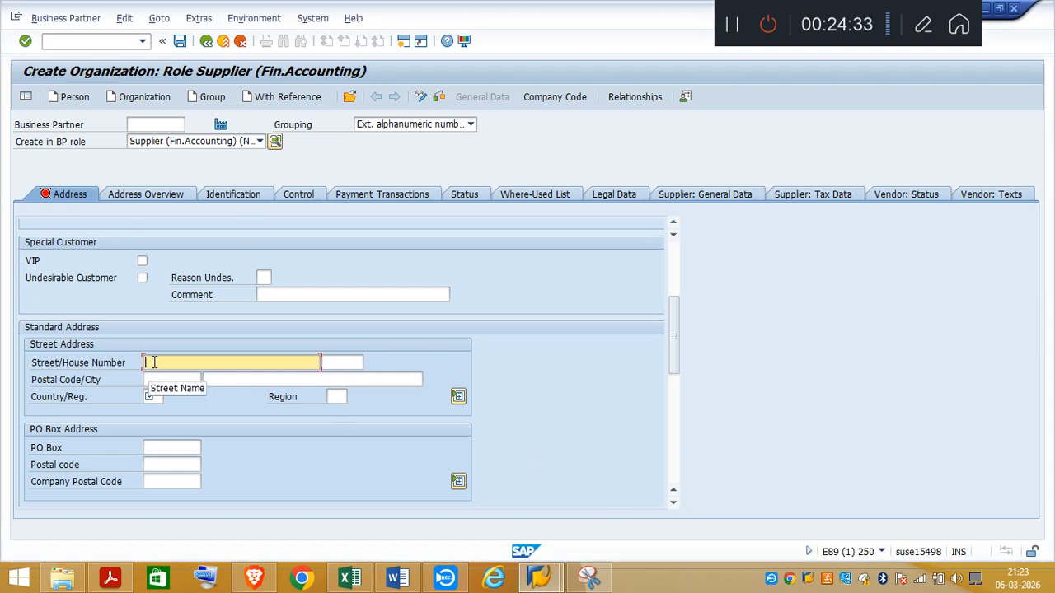
type("SAP ")
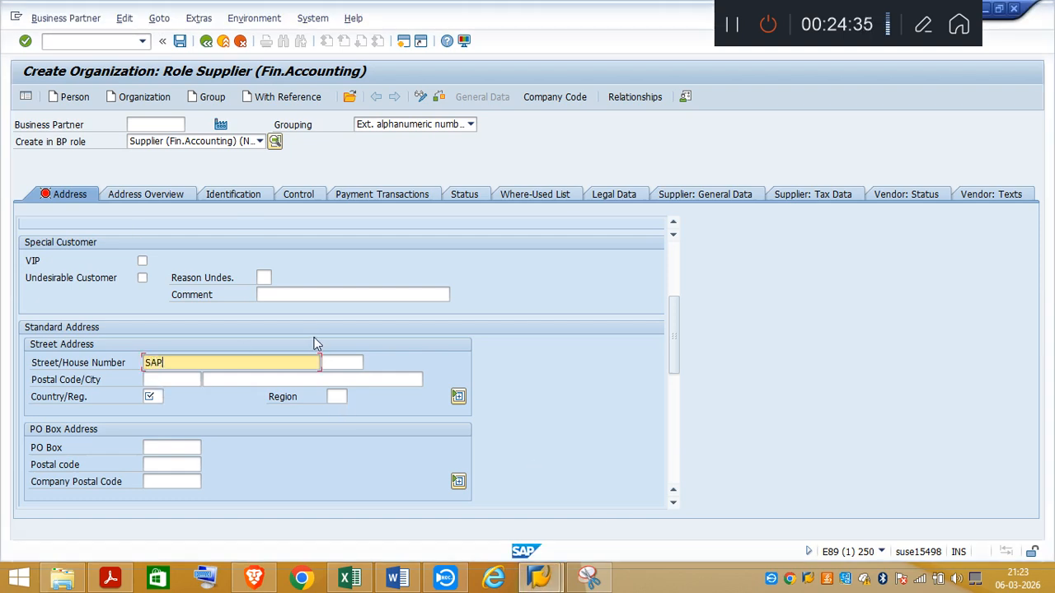
type("St 03")
Step: Look up the address again in the task PDF and enter the supplier's postal code in SAP
left_click(265, 582)
left_click(267, 583)
left_click(113, 583)
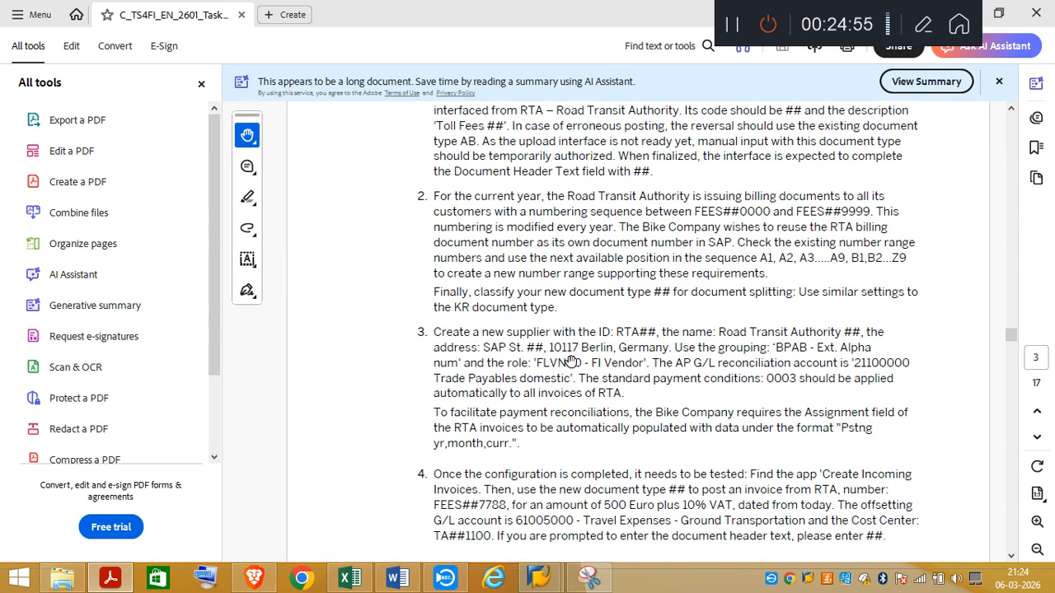
left_click(253, 578)
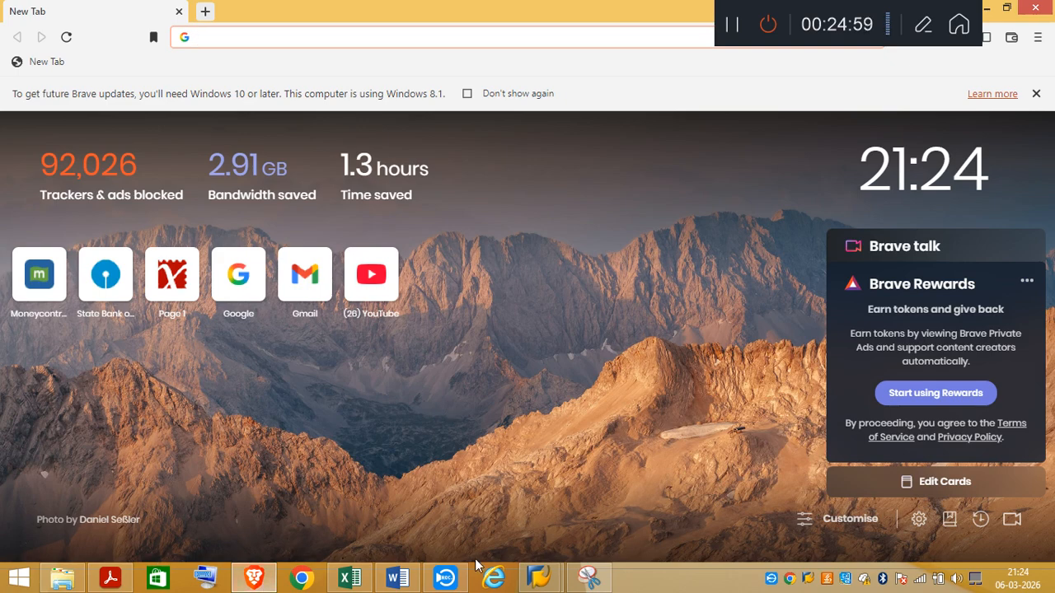
left_click(540, 578)
left_click(634, 528)
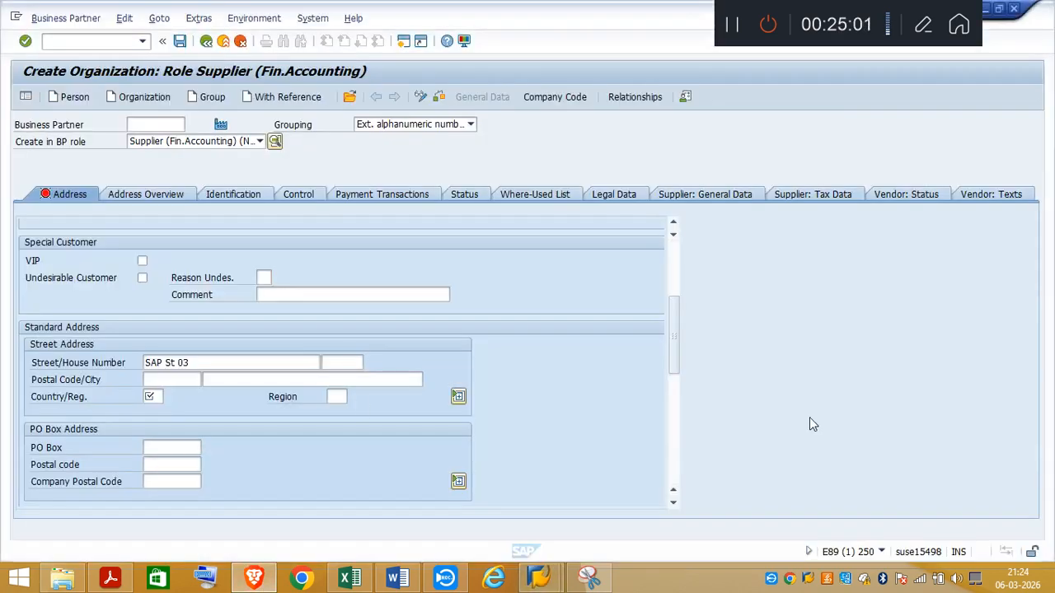
left_click(158, 380)
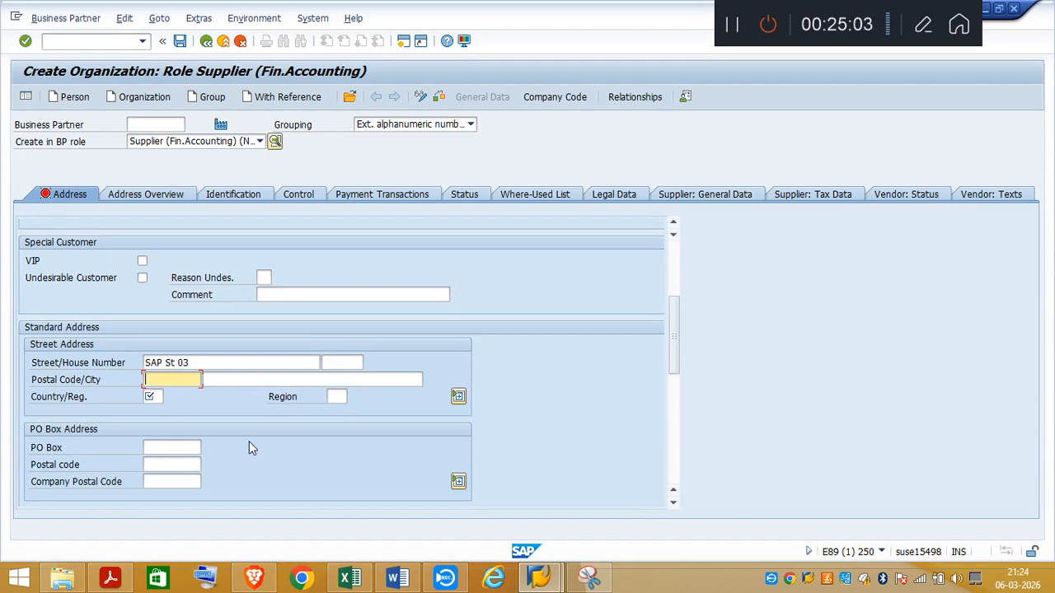
type("10117")
Step: Confirm the city in the task PDF and enter Berlin as the supplier's city in SAP
left_click(239, 378)
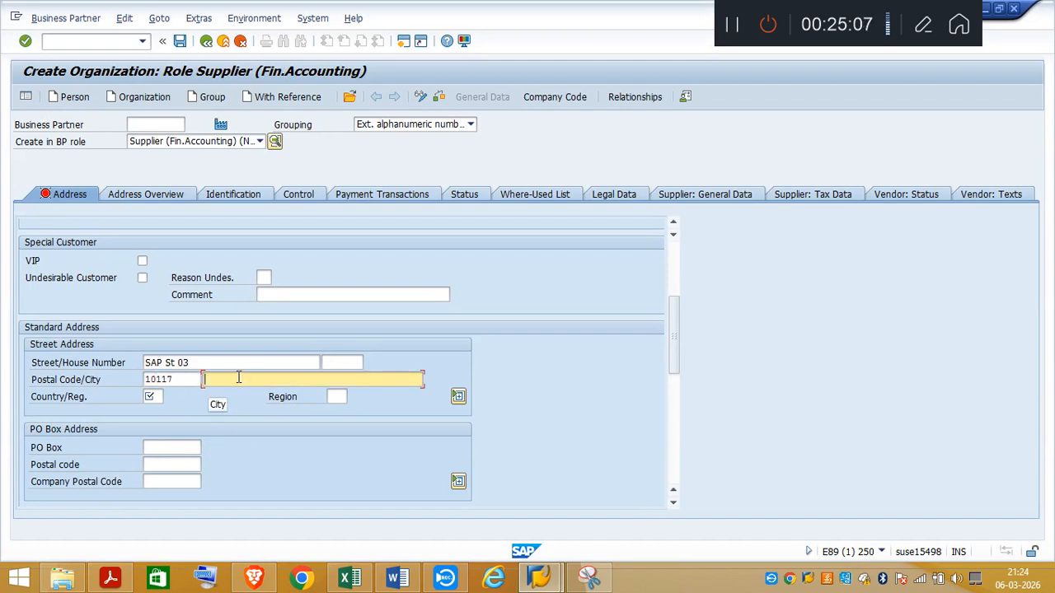
left_click(110, 578)
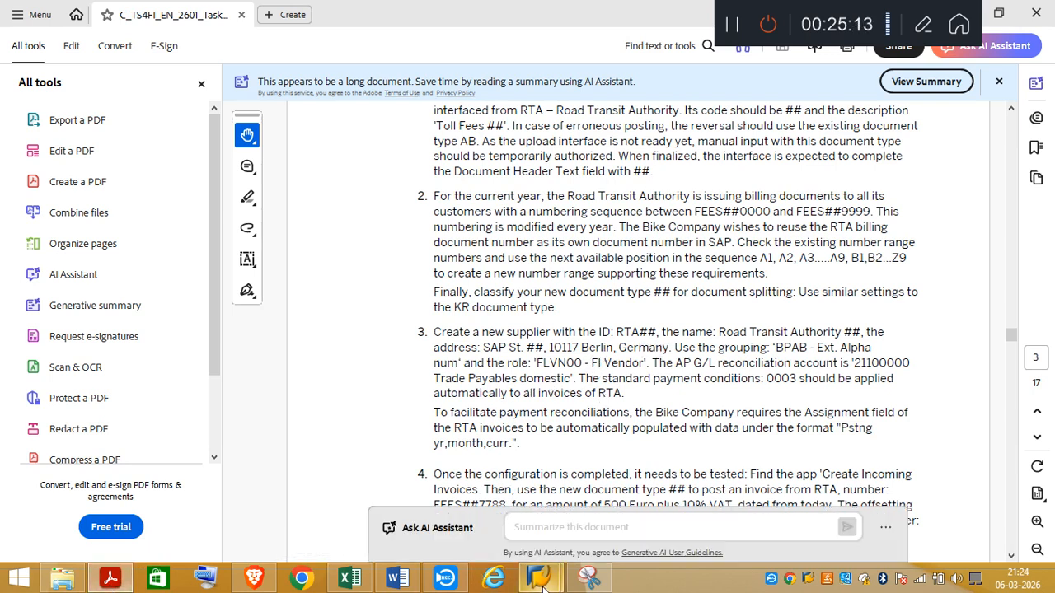
mouse_move(539, 578)
left_click(630, 494)
left_click(243, 379)
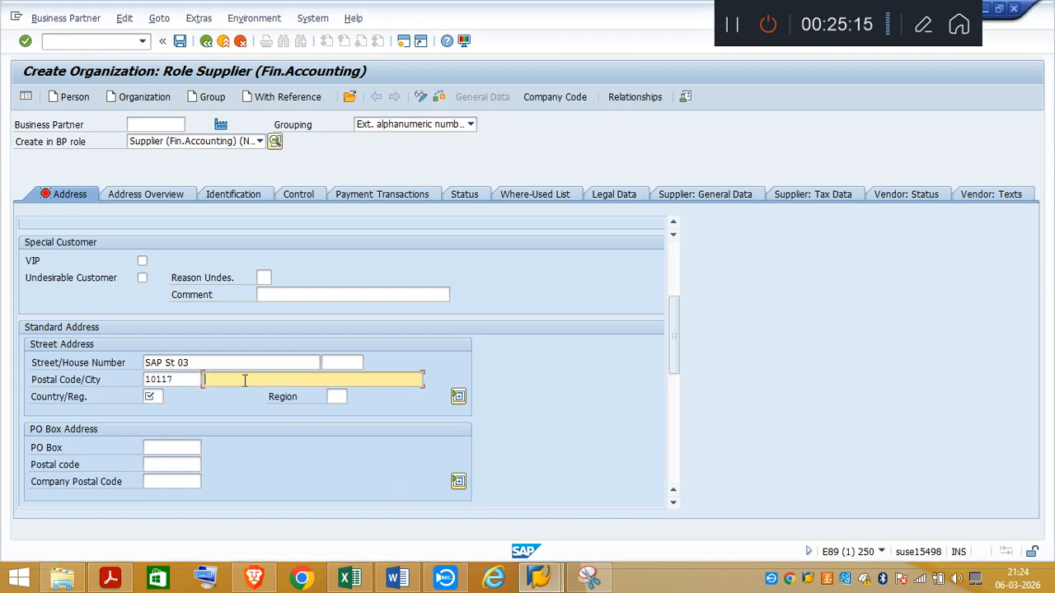
type("Berlin")
Step: Set the country of the supplier's street address to DE
left_click(153, 397)
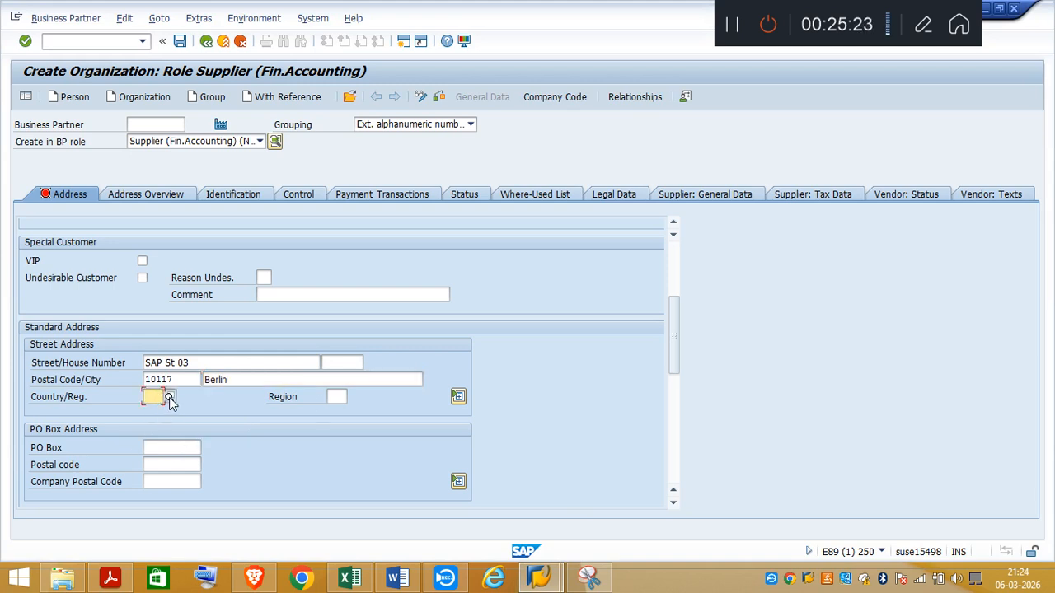
left_click(170, 401)
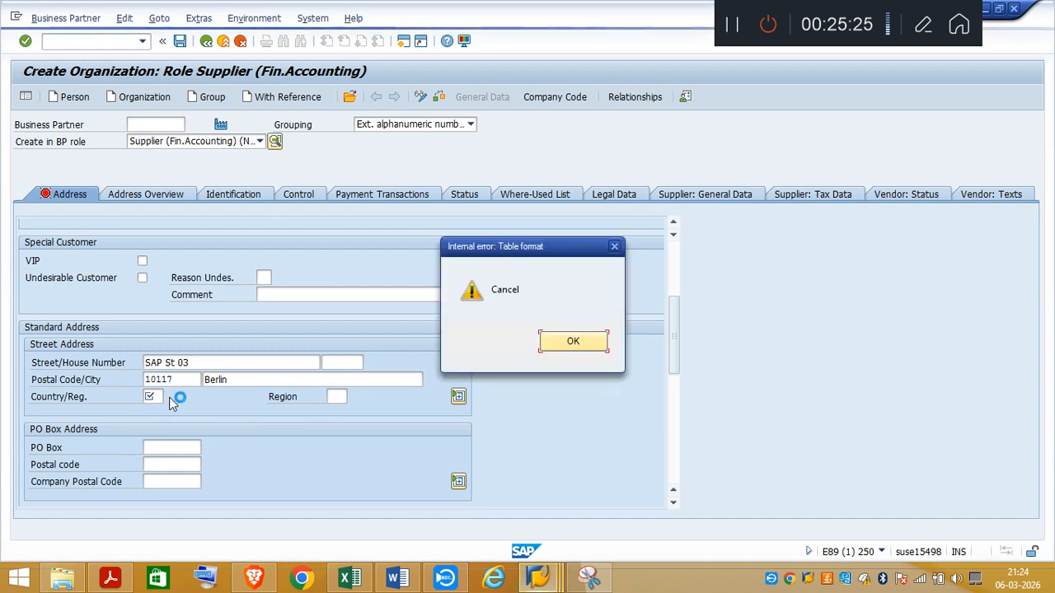
left_click(614, 246)
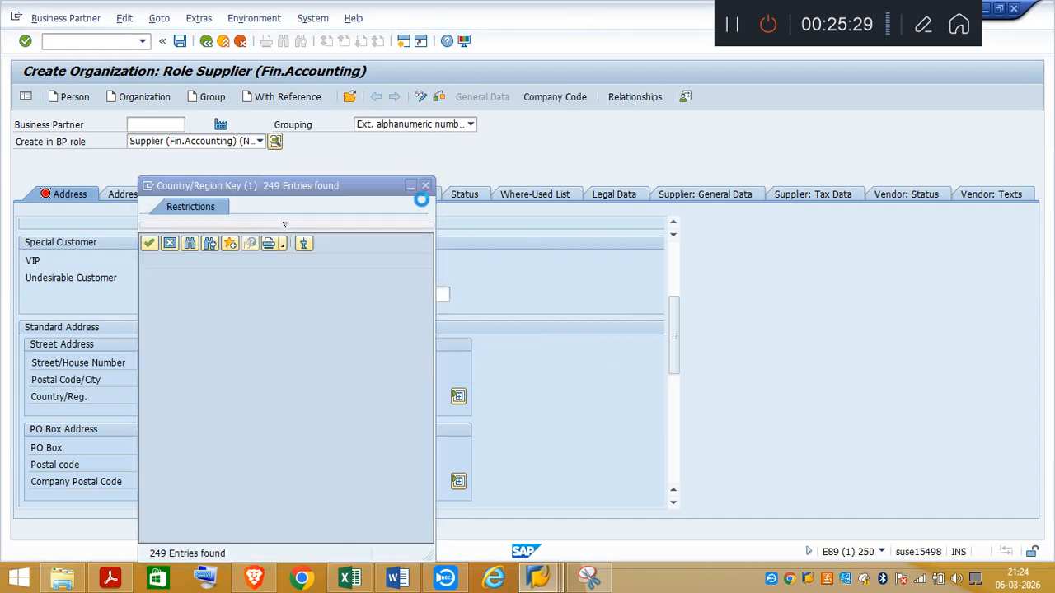
left_click(425, 187)
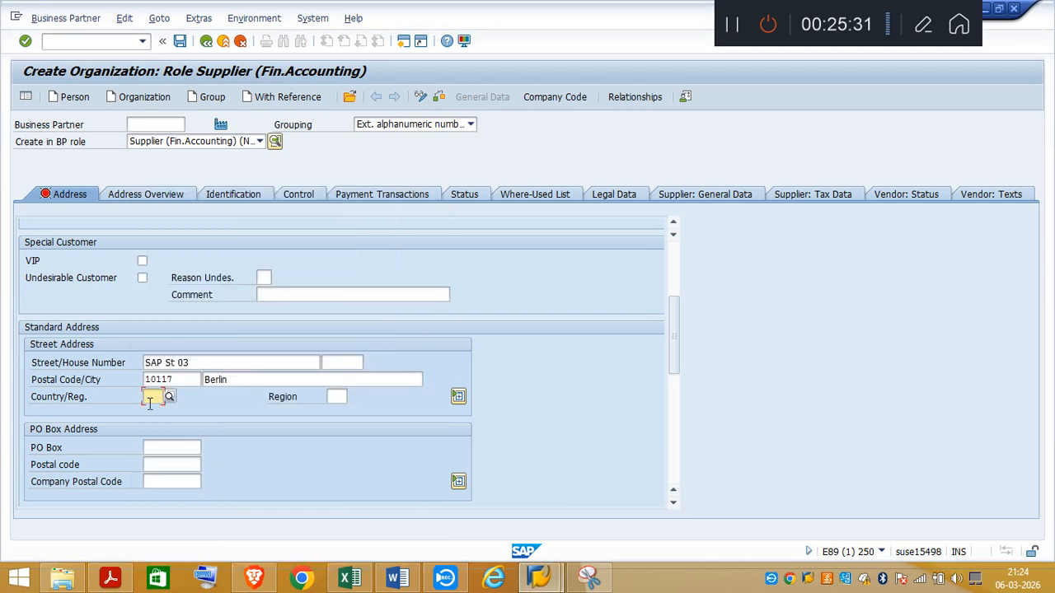
type("DE")
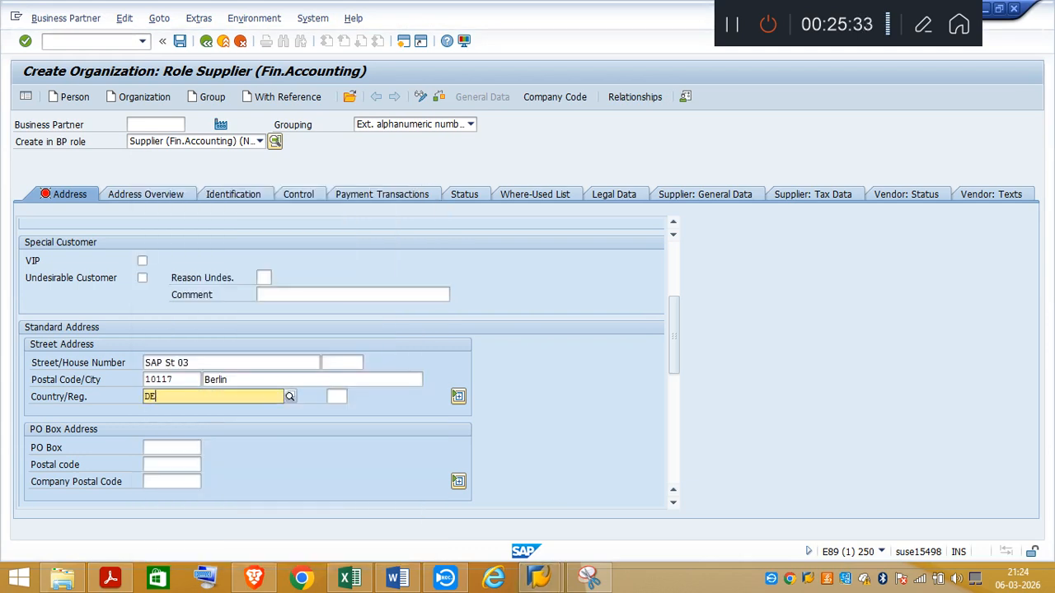
left_click(156, 425)
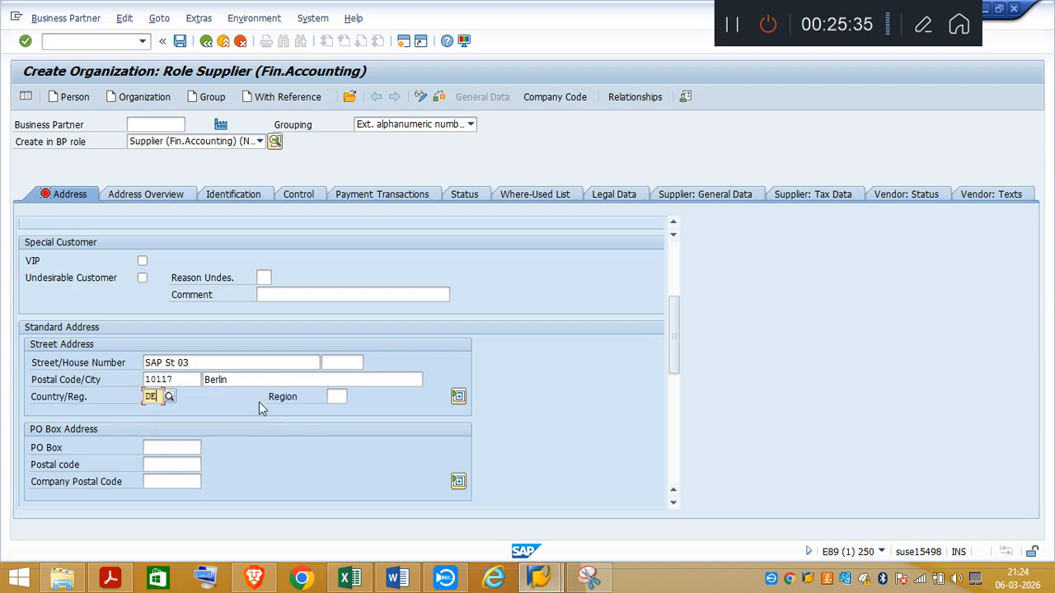
Step: Set the region of the supplier's street address to BE for Berlin
left_click(340, 398)
left_click(349, 398)
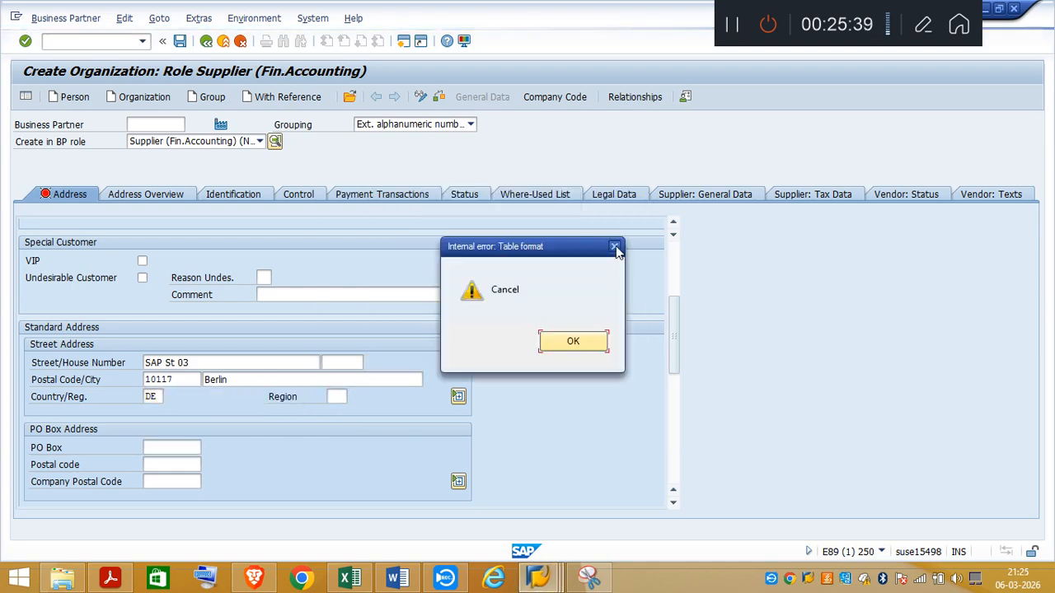
left_click(624, 241)
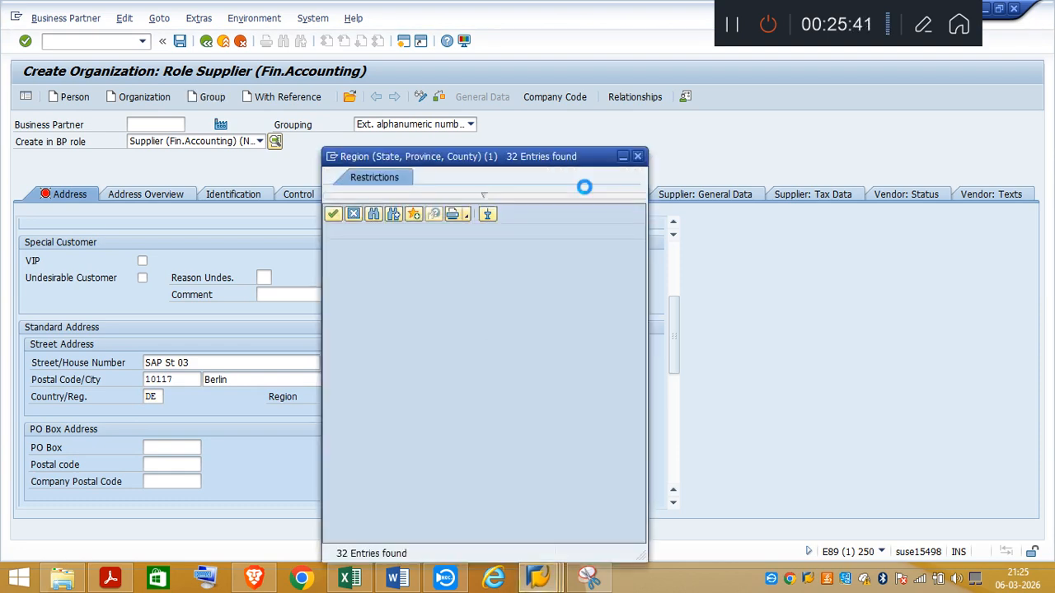
left_click(638, 156)
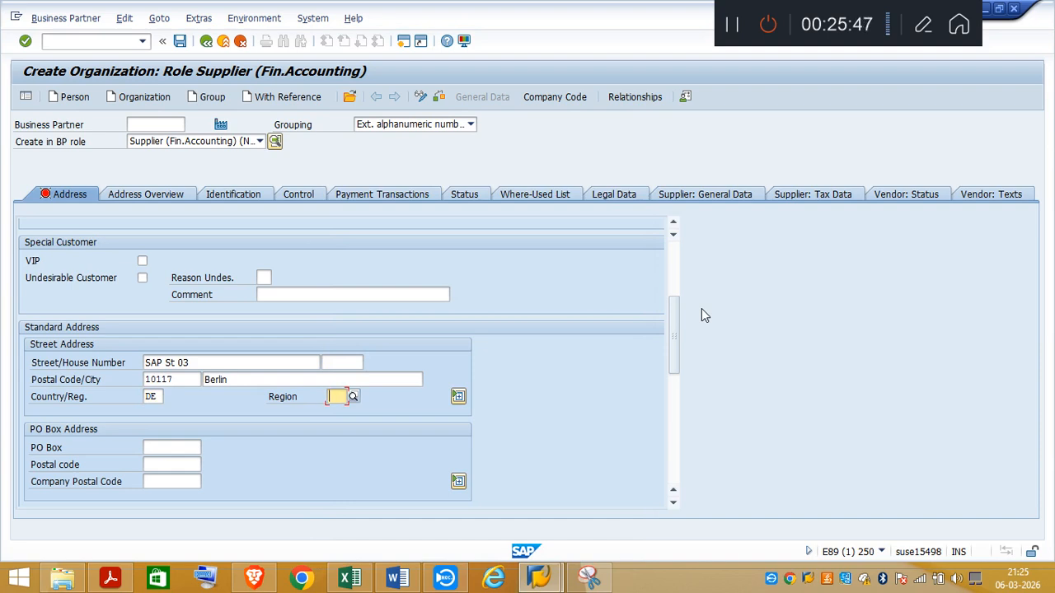
type("B")
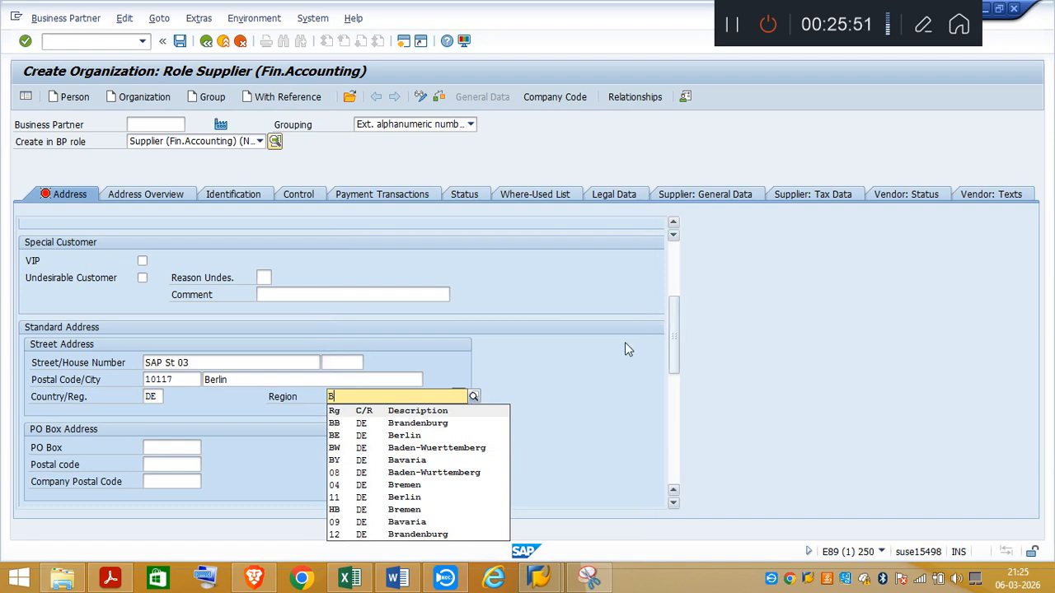
left_click(395, 437)
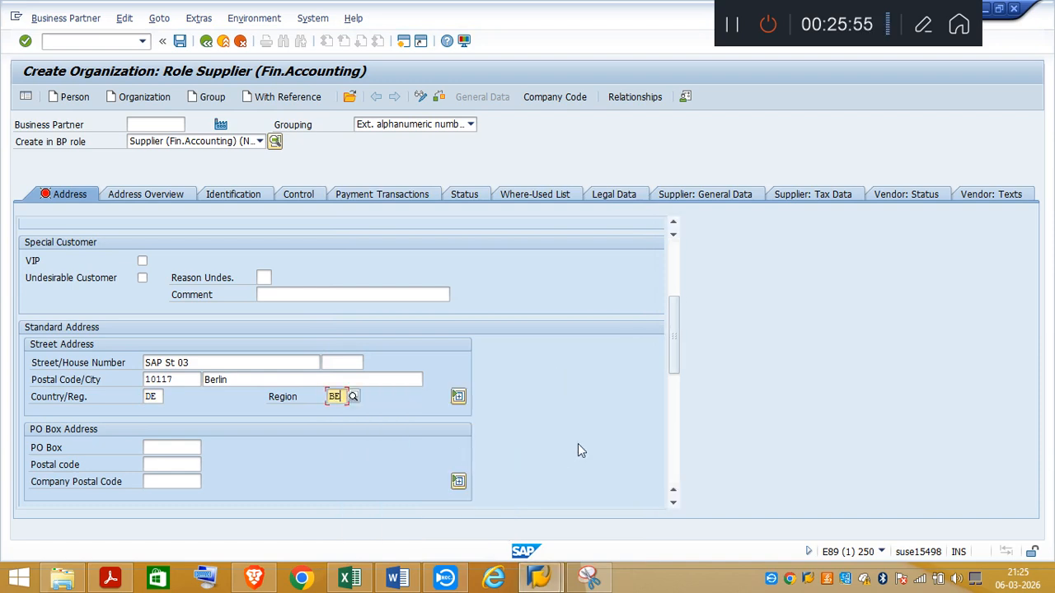
Step: Extend the city entry to Berlin Germany and set the supplier's communication language to English
left_click(240, 379)
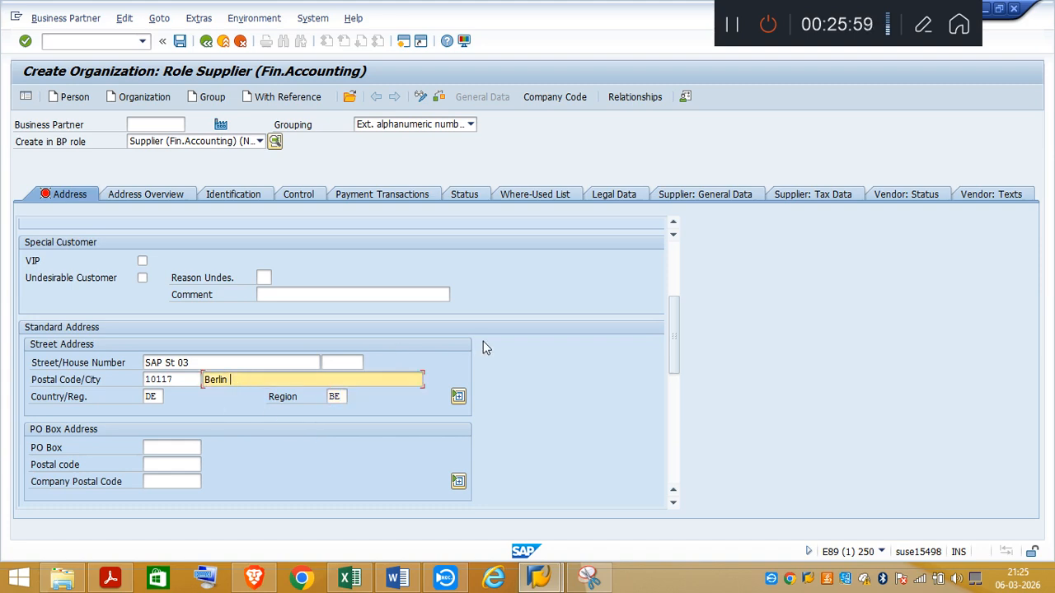
type("Germany")
left_click_drag(676, 365, 676, 401)
left_click(248, 414)
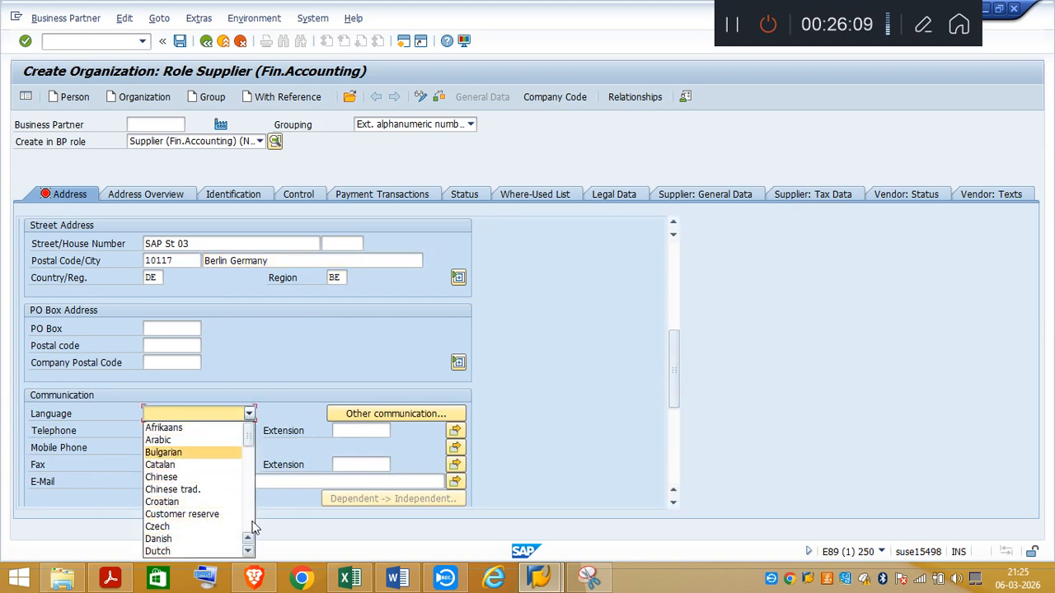
left_click(247, 551)
left_click(248, 551)
left_click(169, 539)
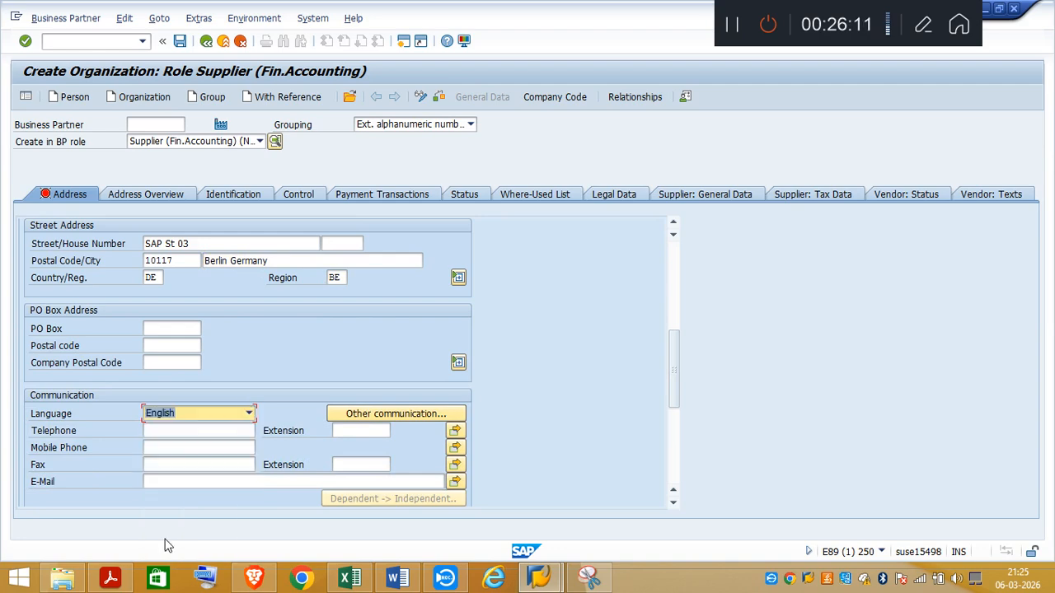
Step: Check the supplier ID format in the task PDF and enter RTA03 as the external BP number in SAP's identification data
left_click_drag(674, 365, 673, 260)
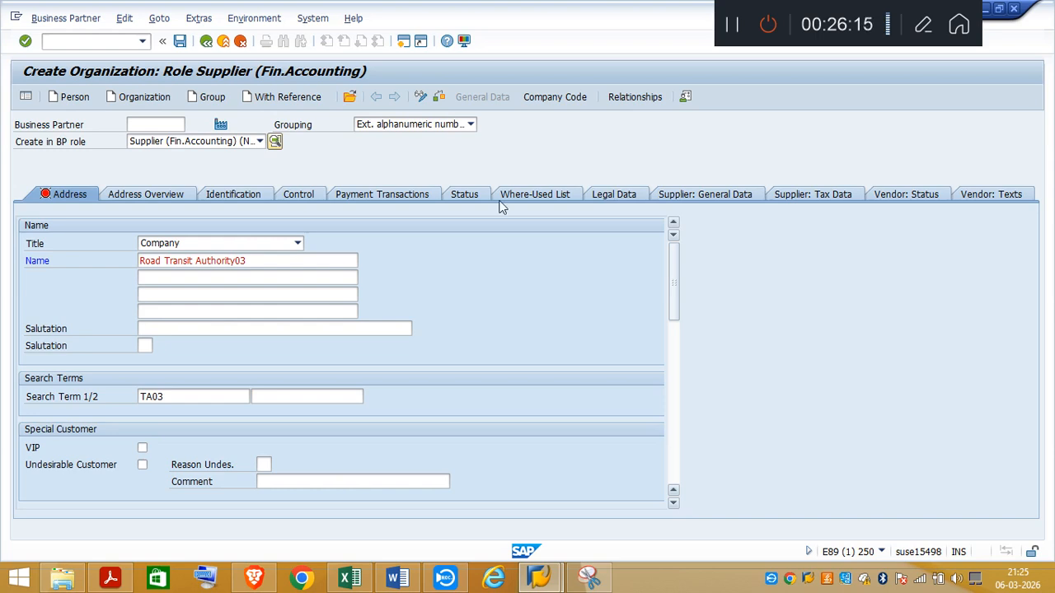
left_click(237, 197)
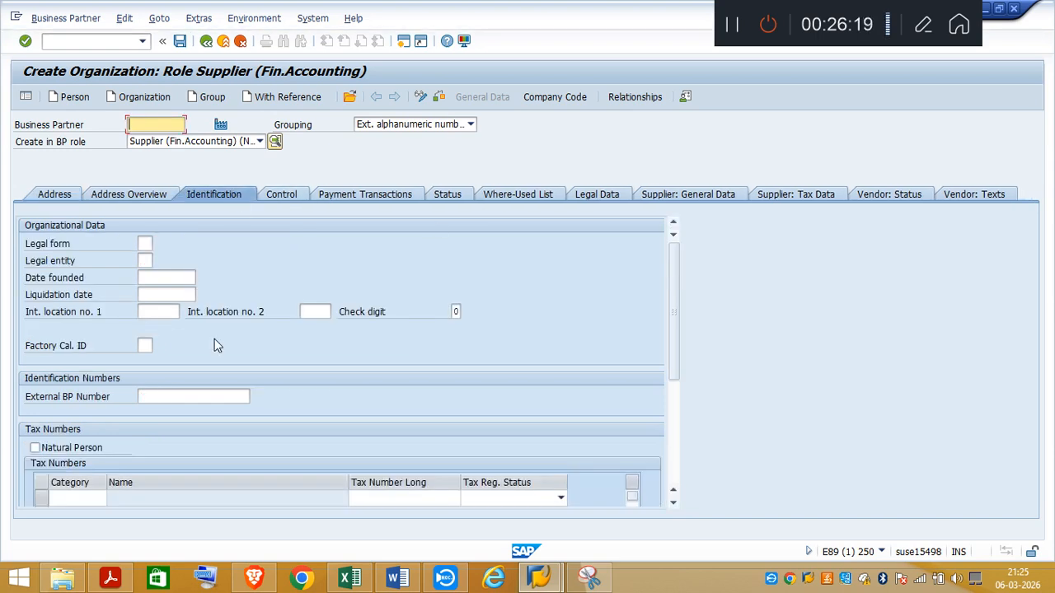
left_click(150, 396)
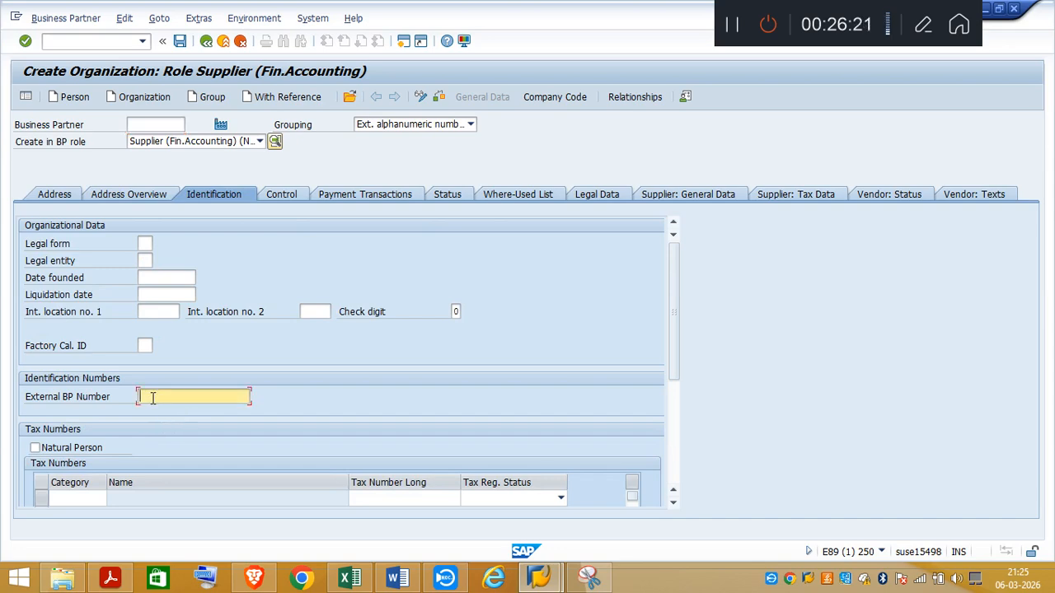
left_click(111, 578)
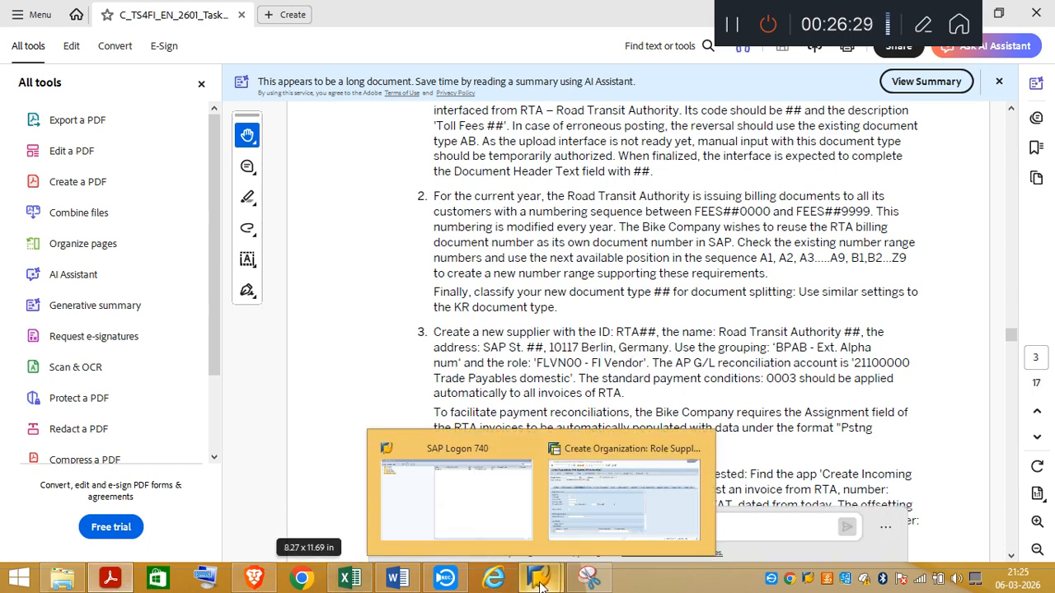
mouse_move(538, 580)
left_click(614, 527)
left_click(206, 398)
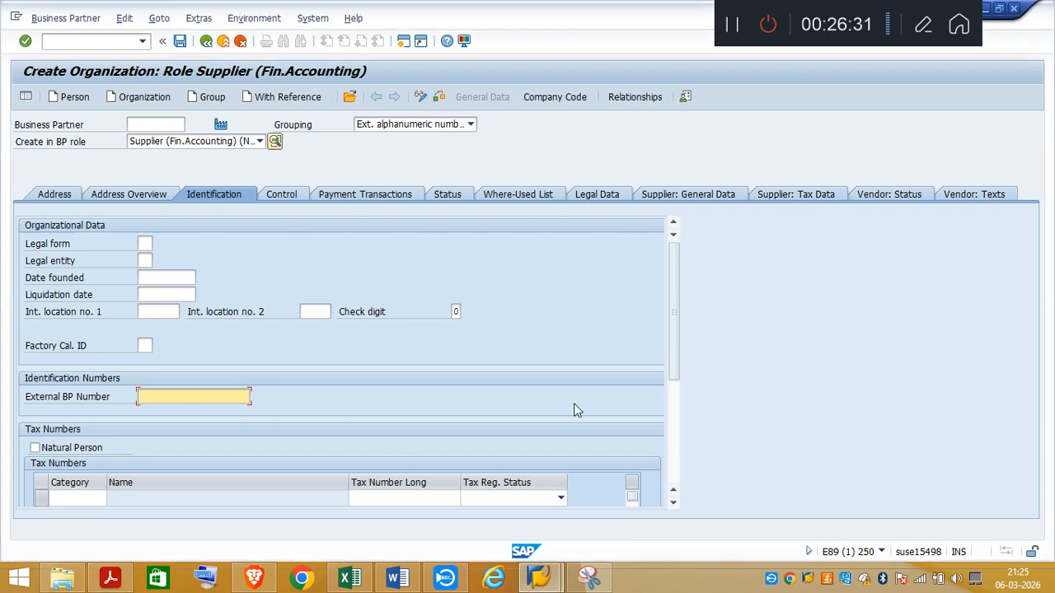
type("RTA03")
Step: Try to save the supplier, keep the VAT registration warning enabled, and try A1 as the business partner number
left_click(181, 41)
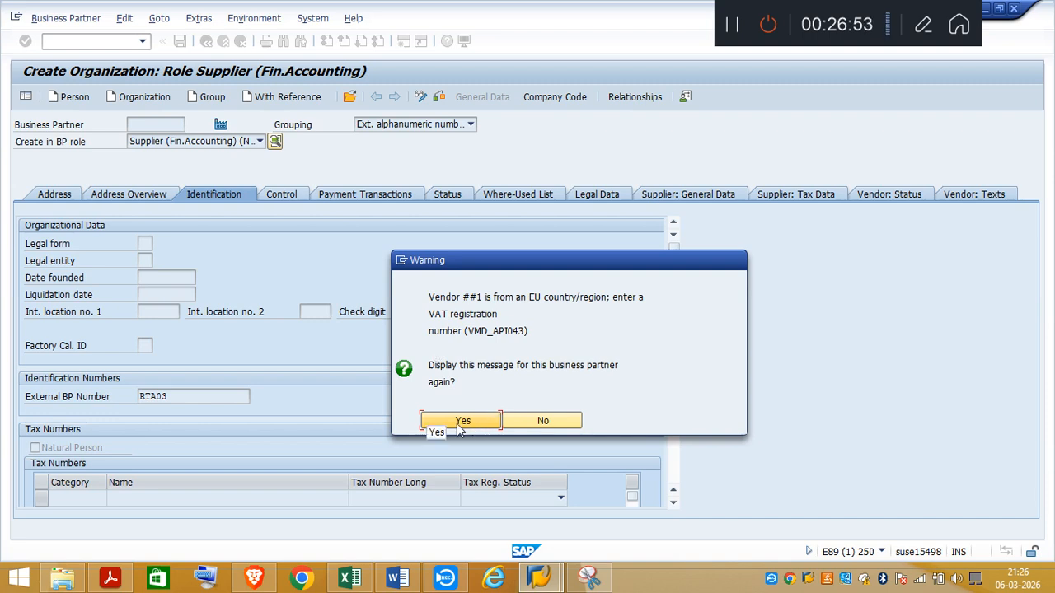
left_click(465, 422)
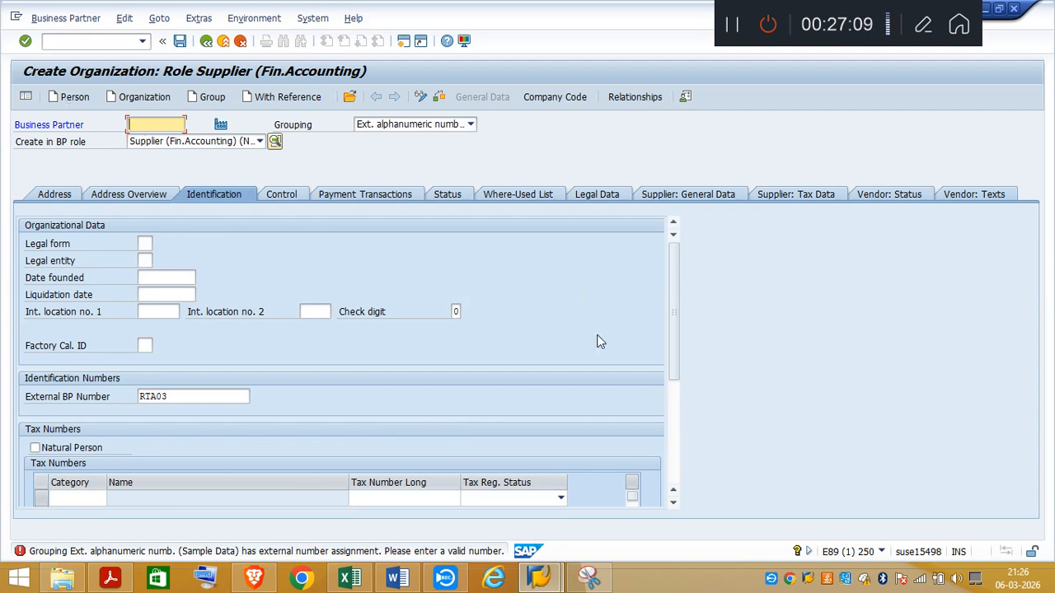
type("A1")
key("Return")
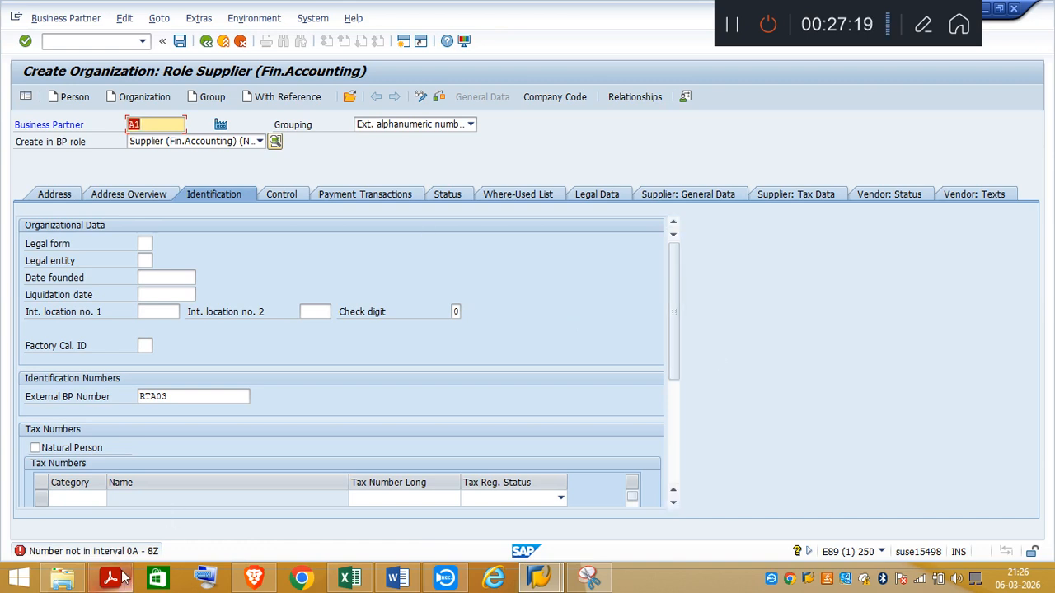
Step: Set the grouping to External alpha-numeric numbering for business partner A1, check the data and keep the VAT registration warning enabled
left_click(470, 124)
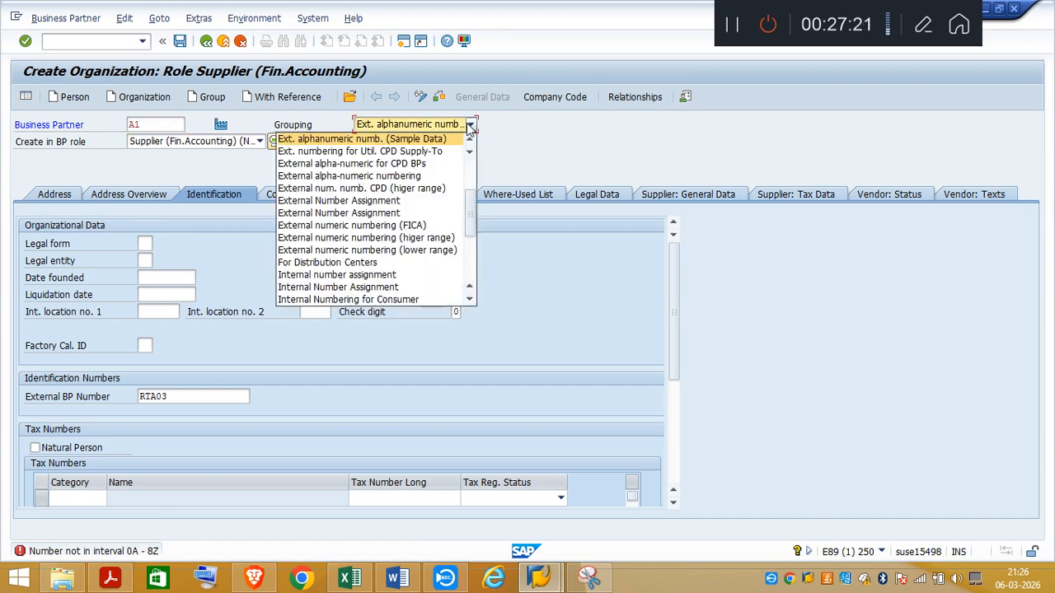
left_click(409, 177)
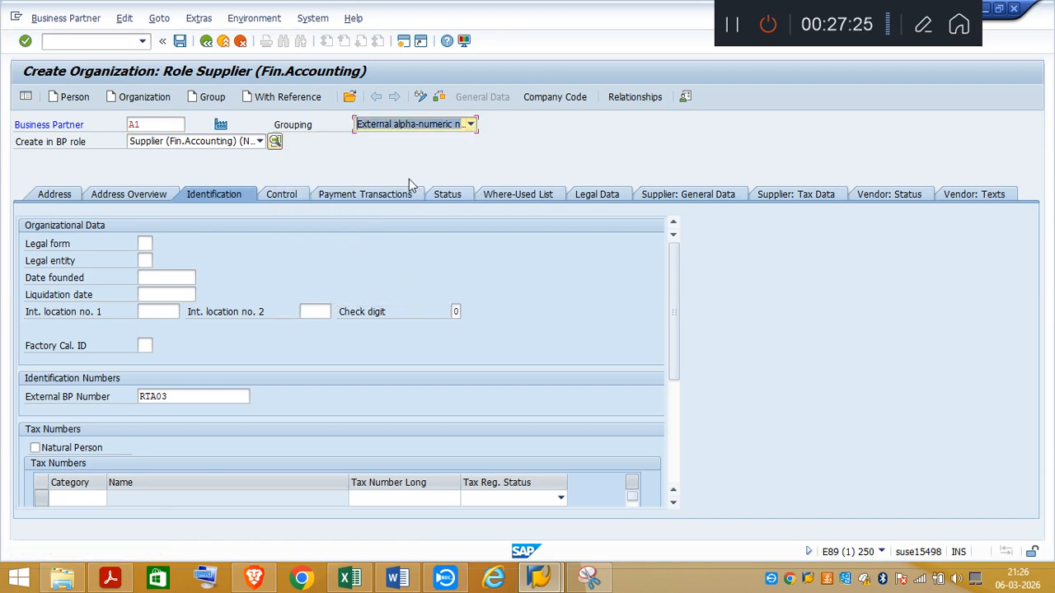
left_click(150, 124)
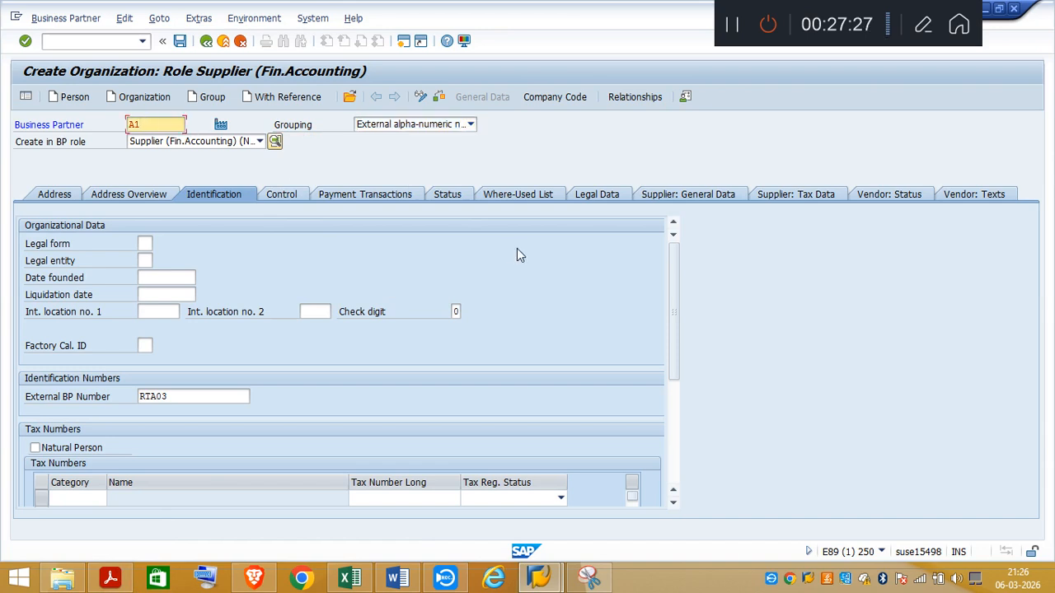
key("Return")
left_click(438, 97)
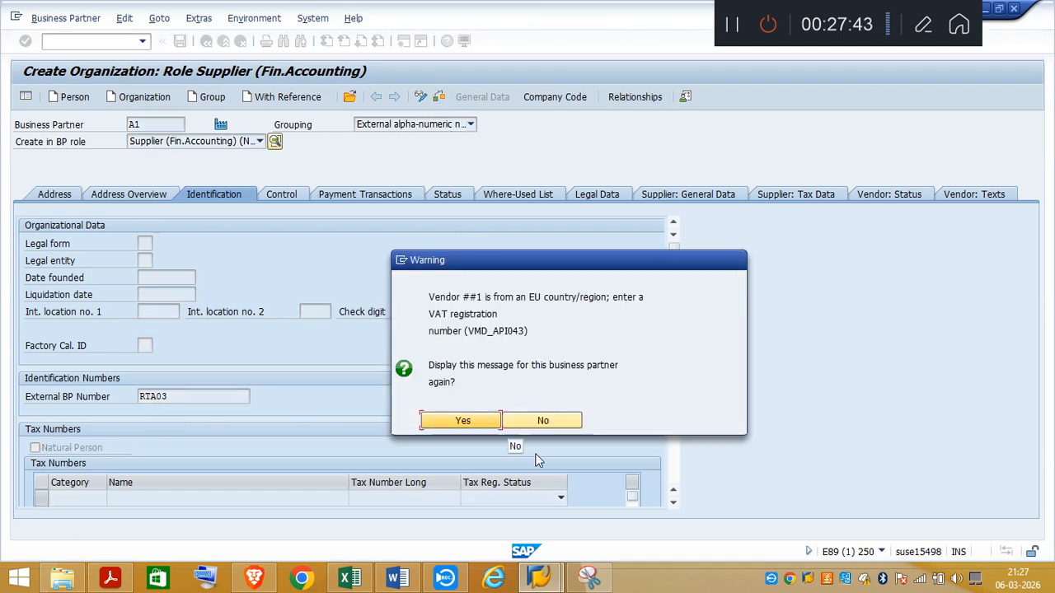
left_click(467, 420)
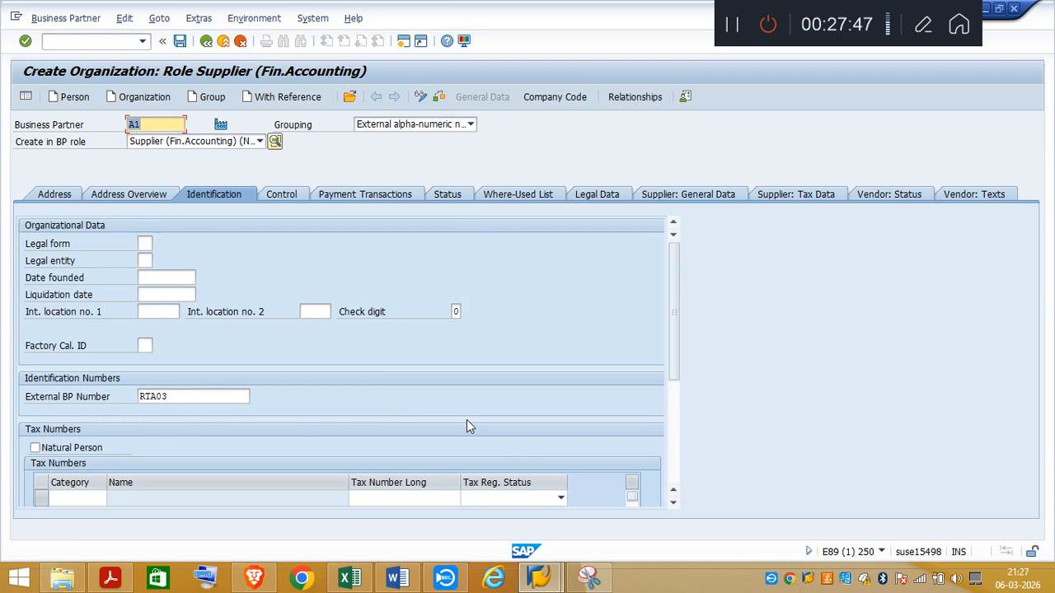
Step: Look through the supplier's tax data, vendor texts and vendor status for a VAT registration number field
mouse_move(671, 375)
left_mouse_down()
mouse_move(678, 449)
mouse_move(679, 361)
left_mouse_up()
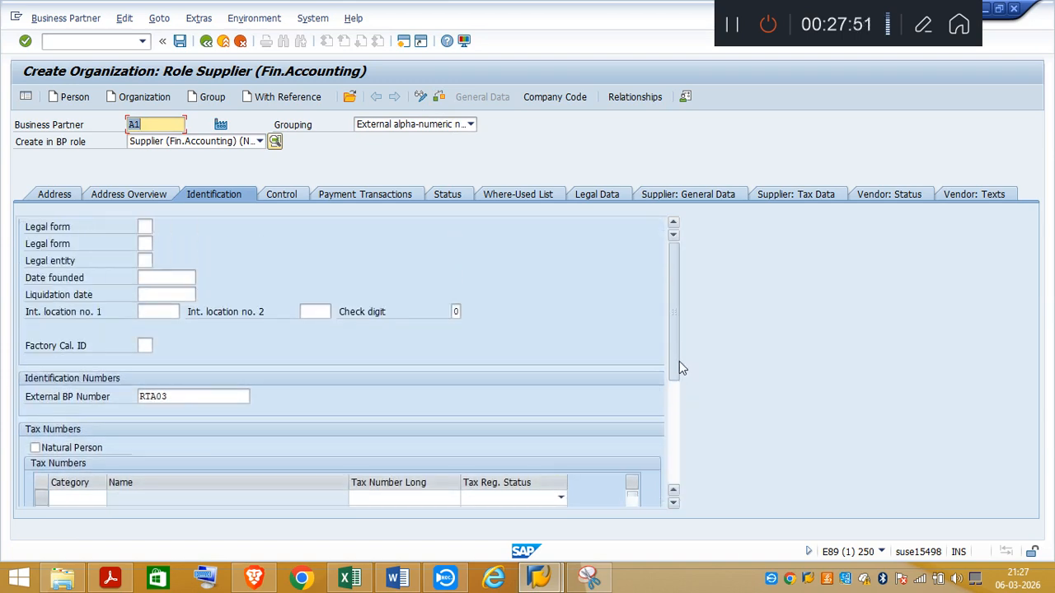
left_click(812, 197)
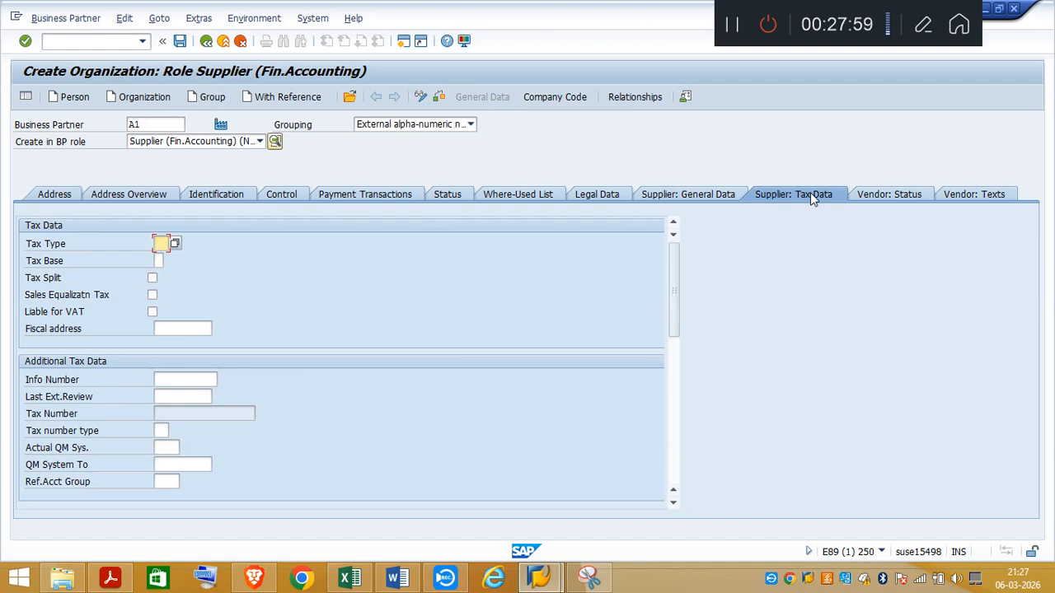
scroll(675, 362, "down", 1)
scroll(675, 379, "down", 3)
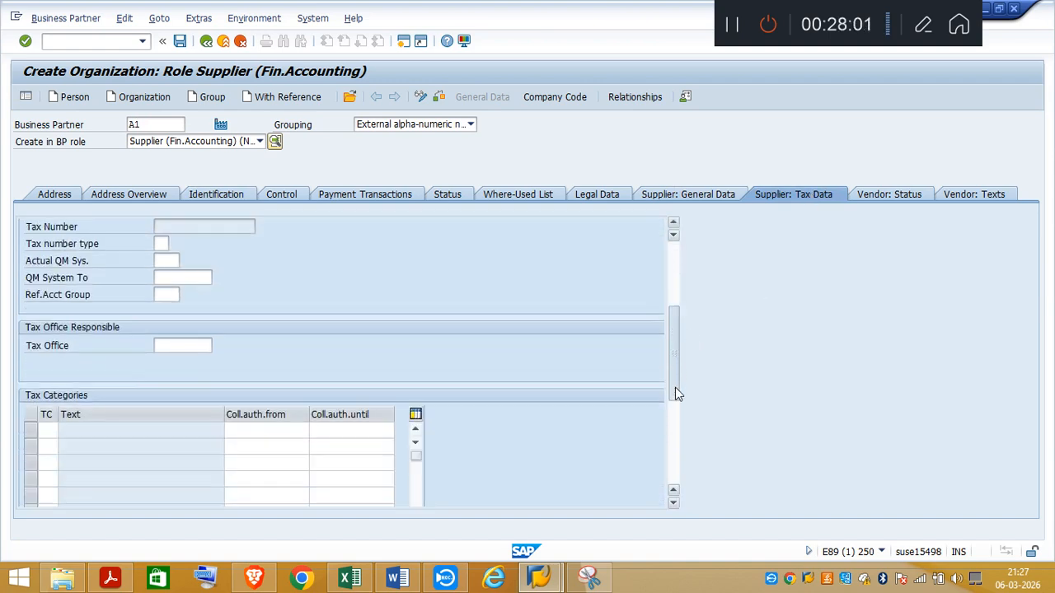
left_click_drag(676, 387, 673, 335)
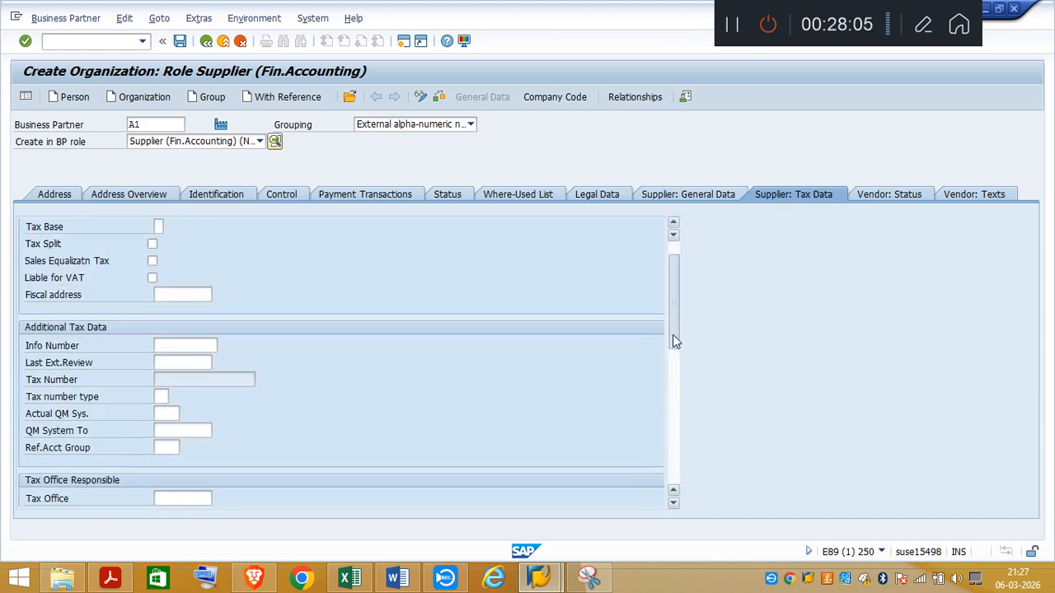
left_click_drag(672, 335, 668, 288)
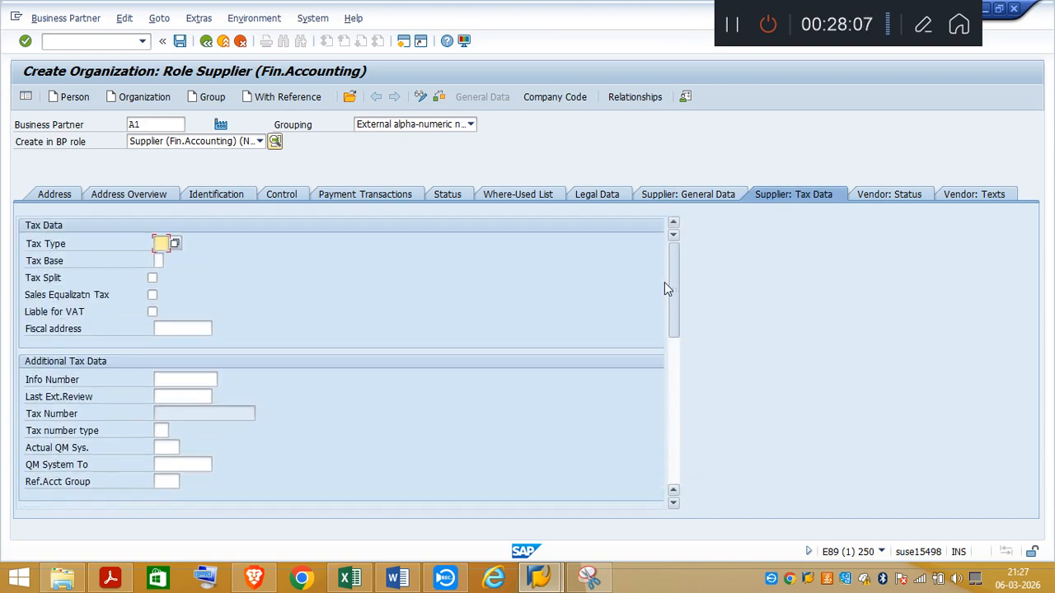
left_click(980, 196)
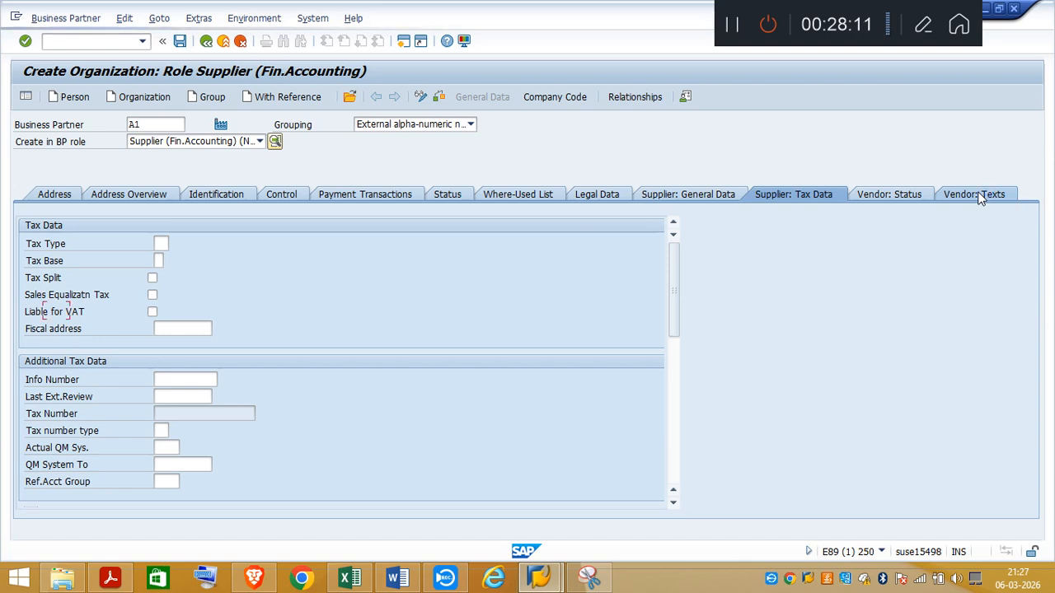
left_click(878, 194)
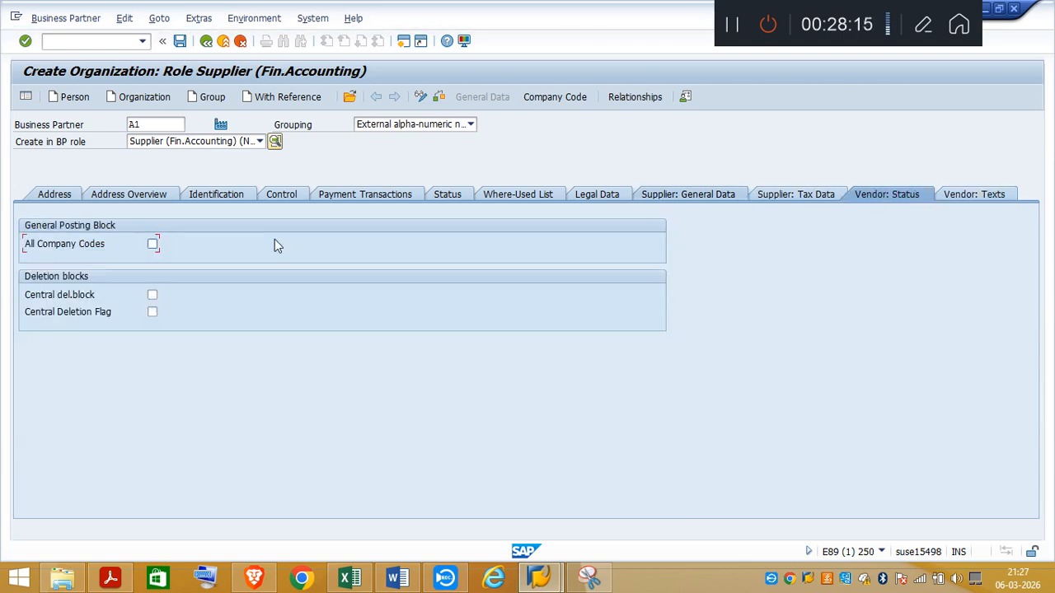
left_click(798, 195)
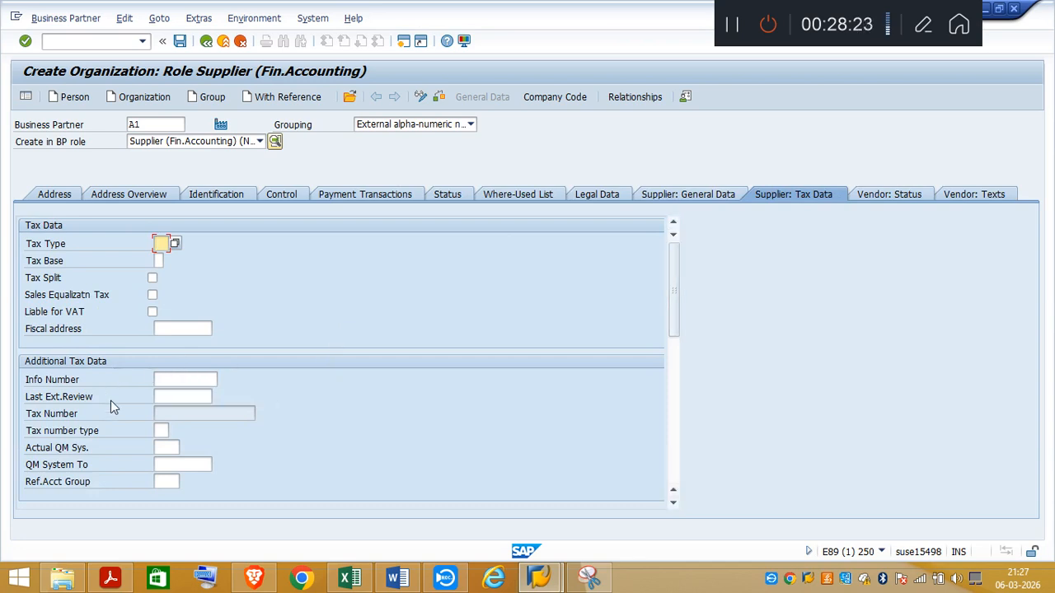
left_click_drag(675, 317, 678, 289)
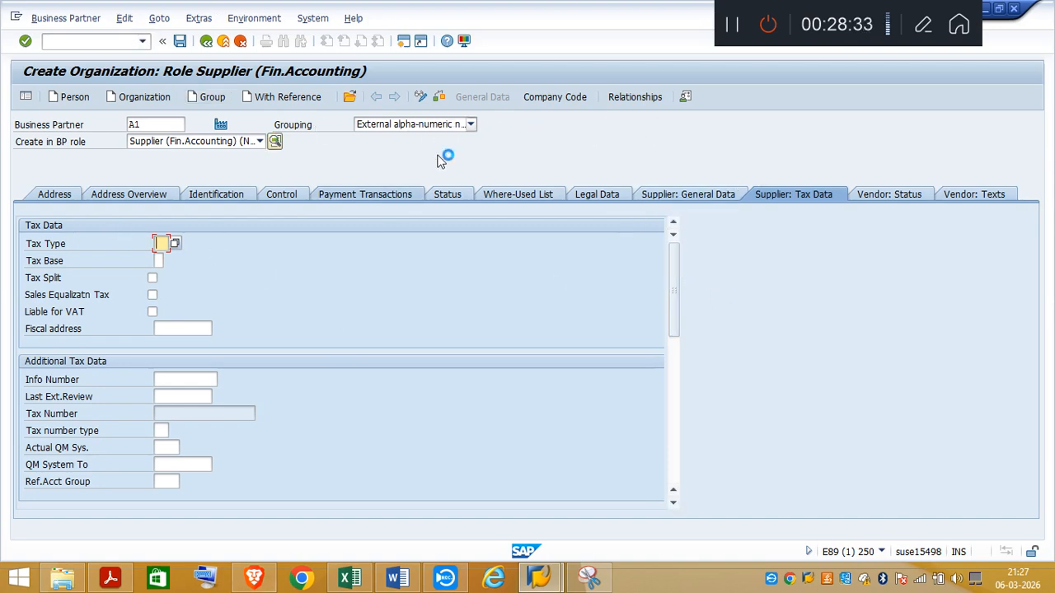
Step: Try to check and save the supplier again, keeping the VAT registration and data error warnings enabled
left_click(440, 99)
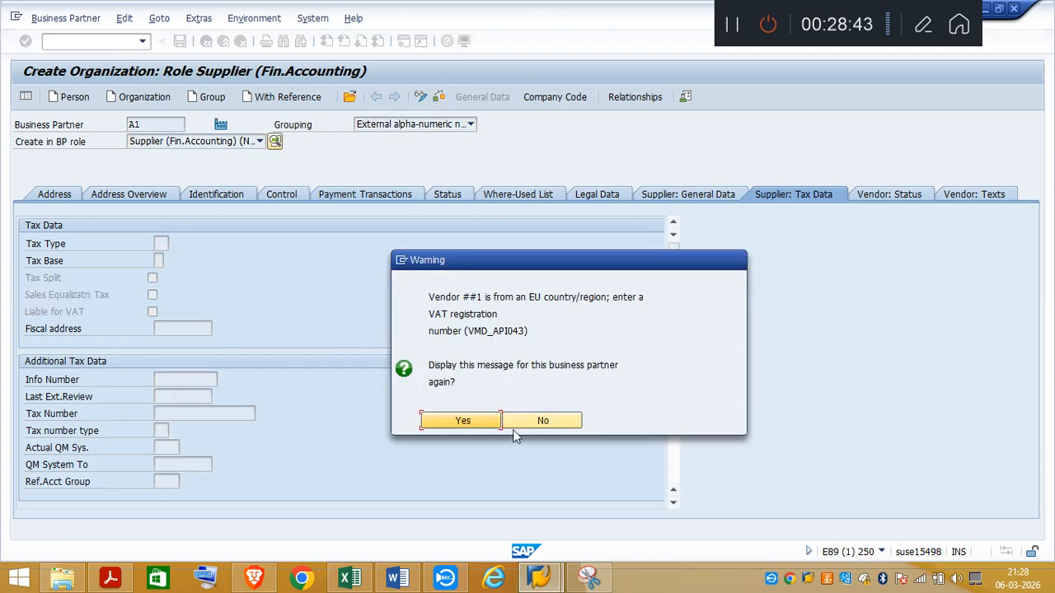
left_click(464, 422)
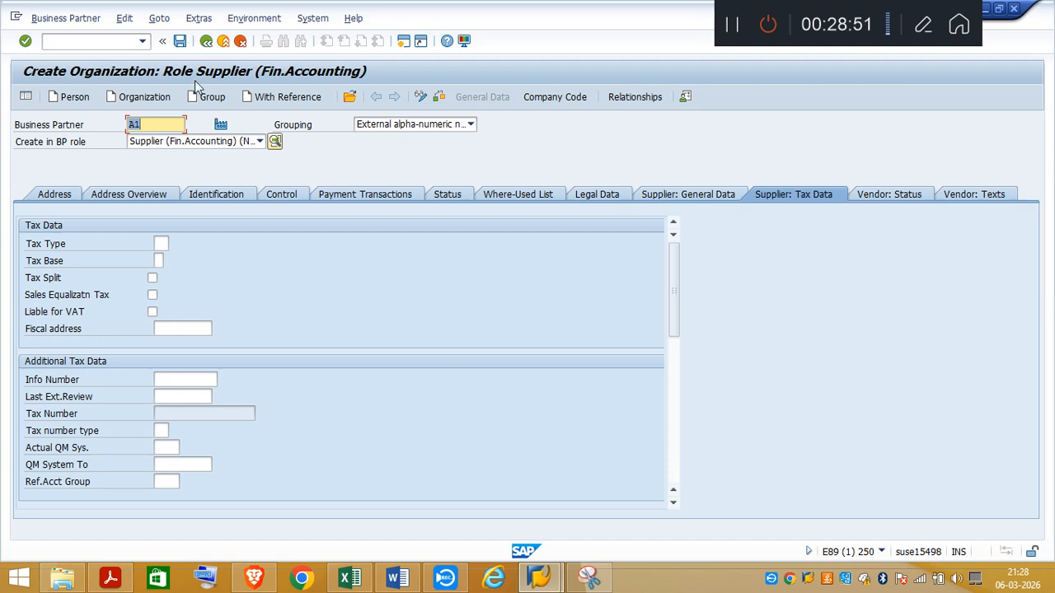
left_click(180, 41)
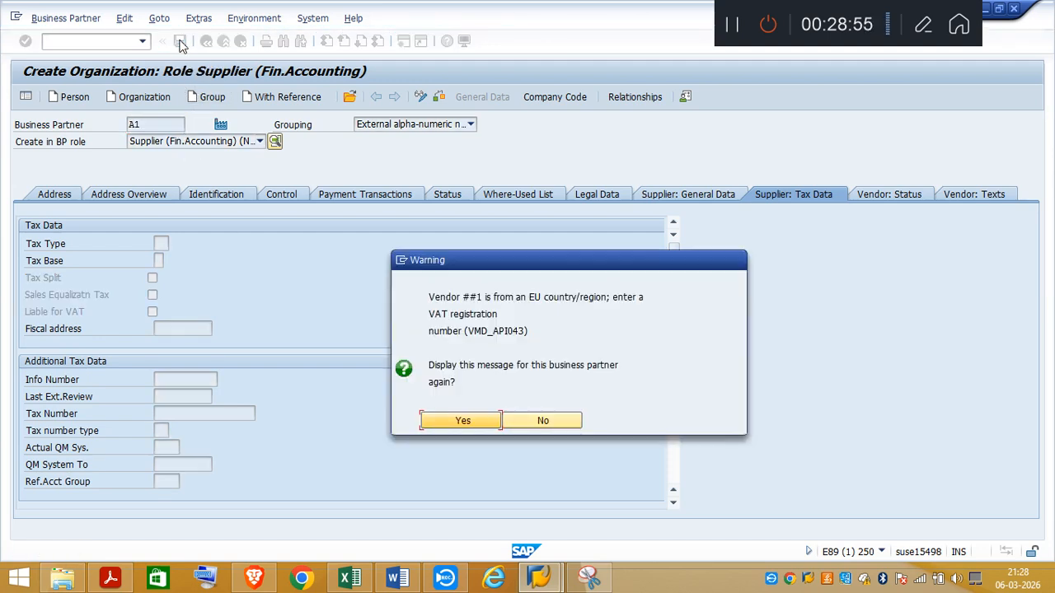
left_click(460, 425)
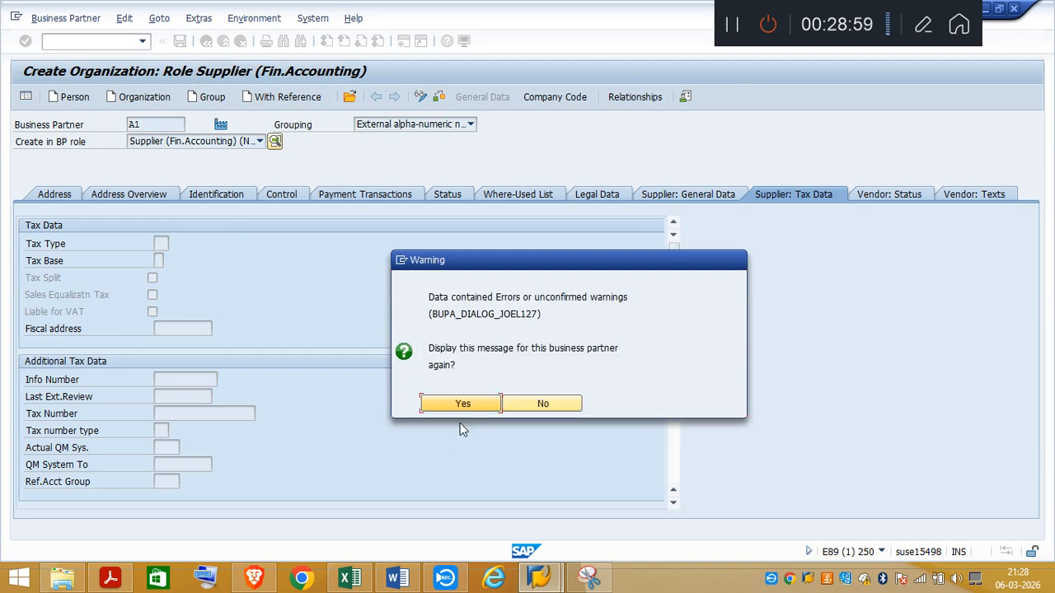
left_click(463, 408)
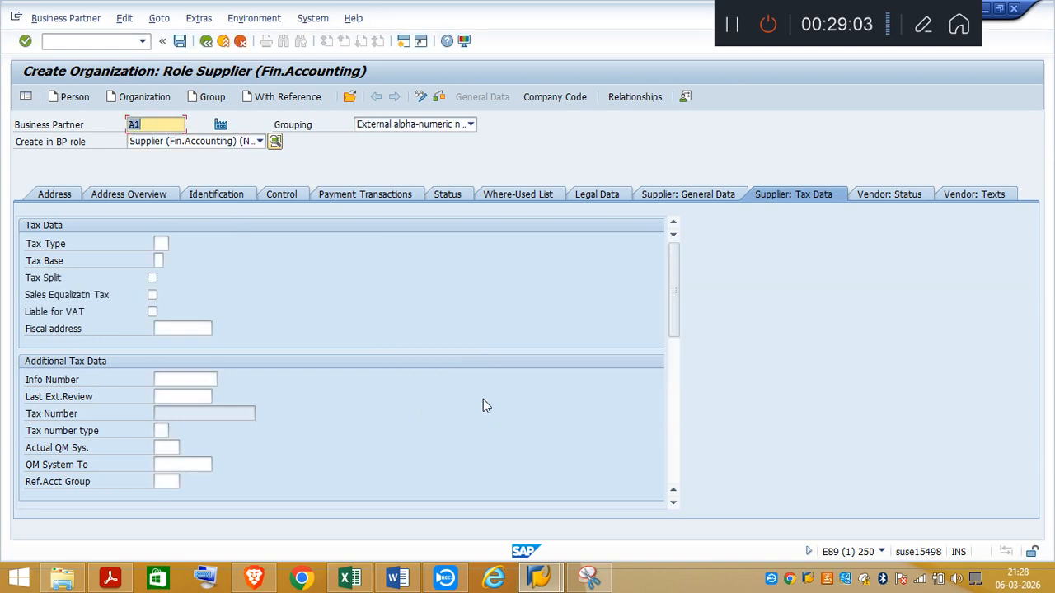
Step: Review the supplier's address, address overview and identification data down to the category field in the tax numbers table
left_click(55, 195)
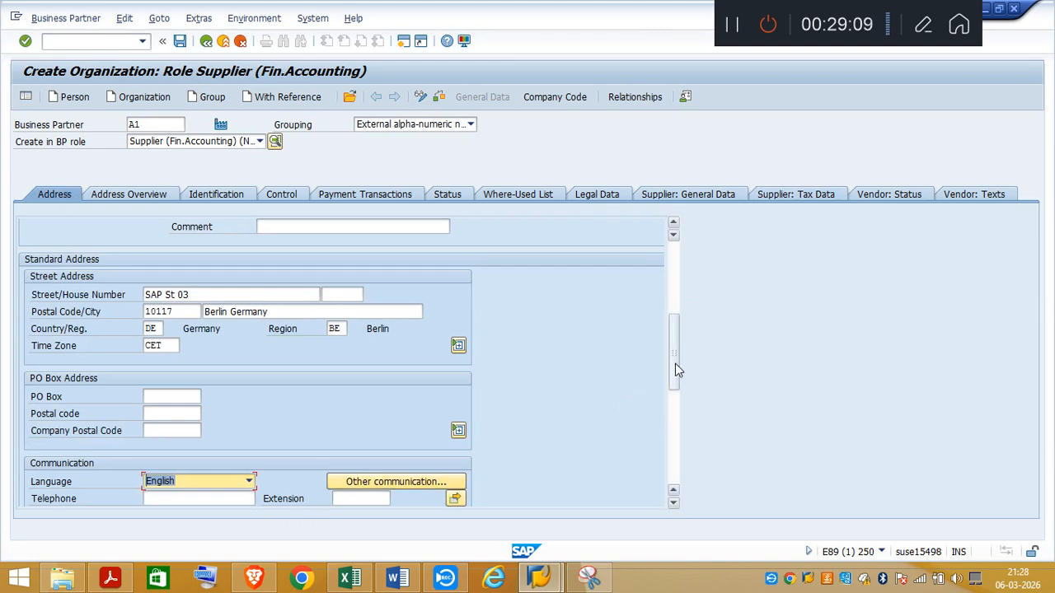
scroll(675, 363, "down", 3)
scroll(681, 423, "down", 5)
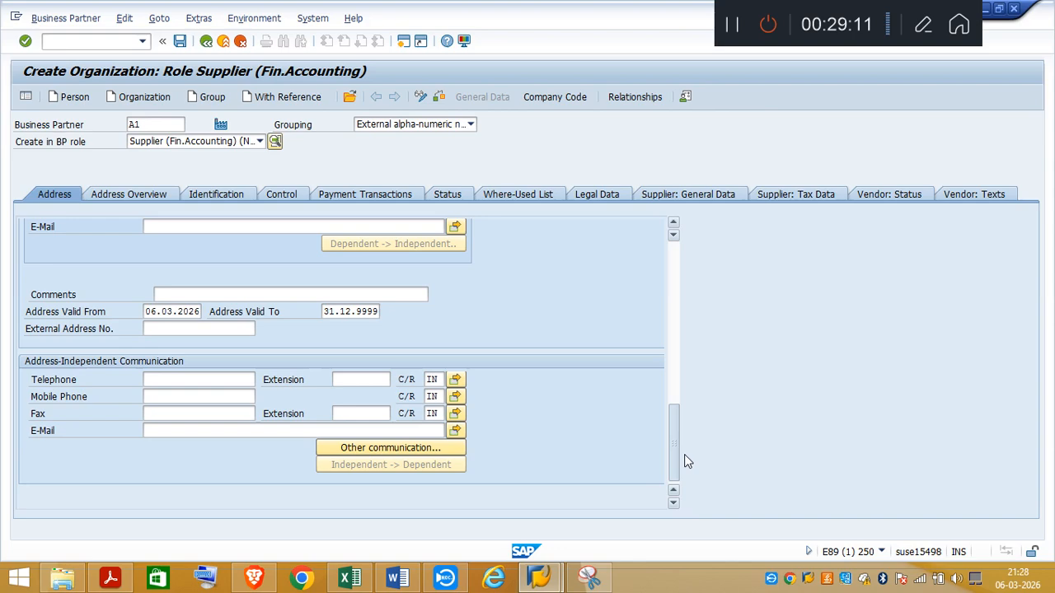
left_click_drag(674, 454, 673, 321)
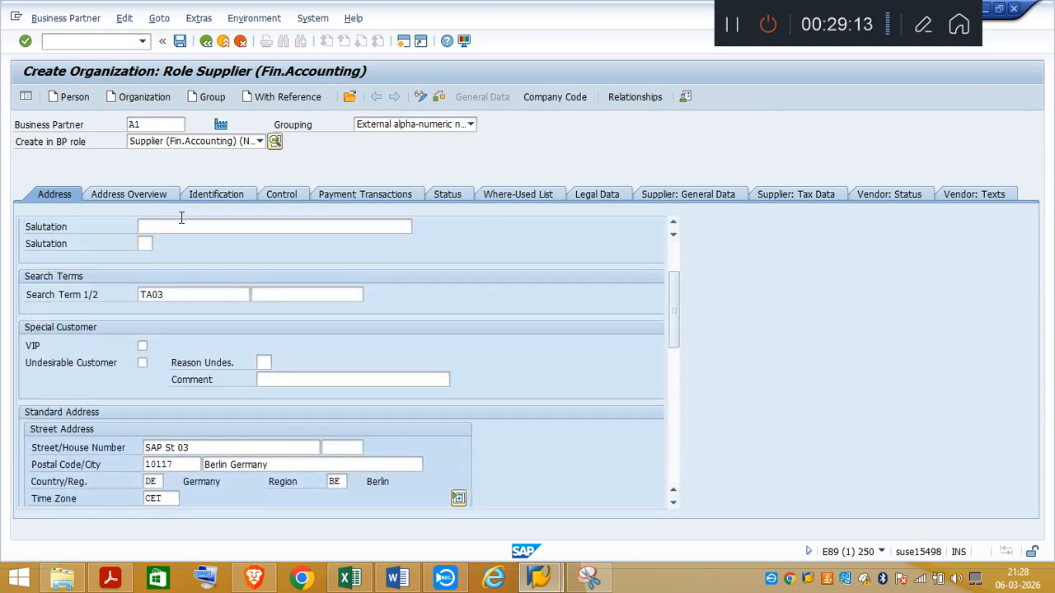
left_click(141, 194)
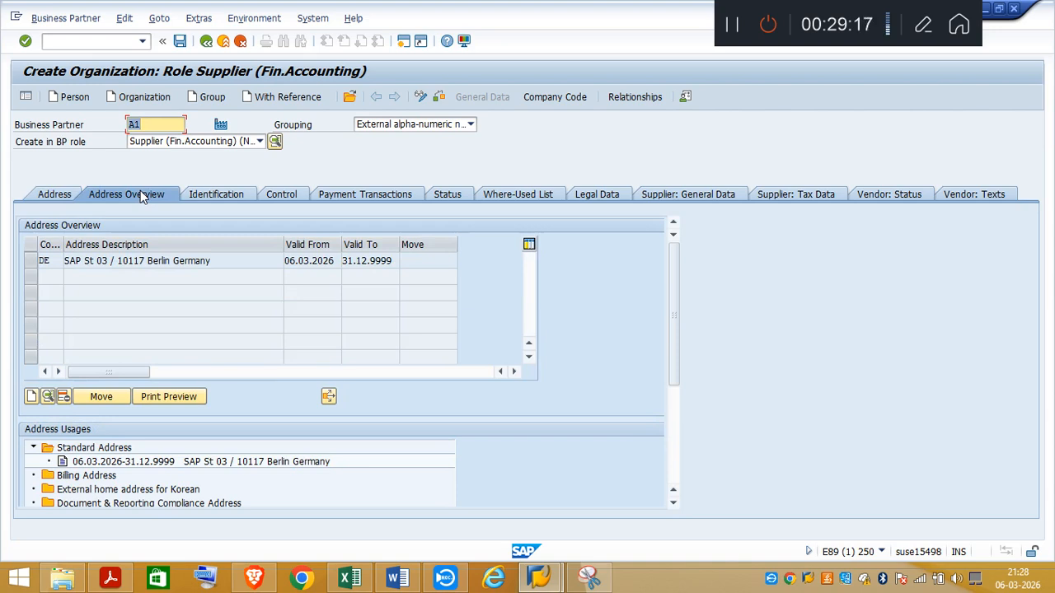
left_click(224, 196)
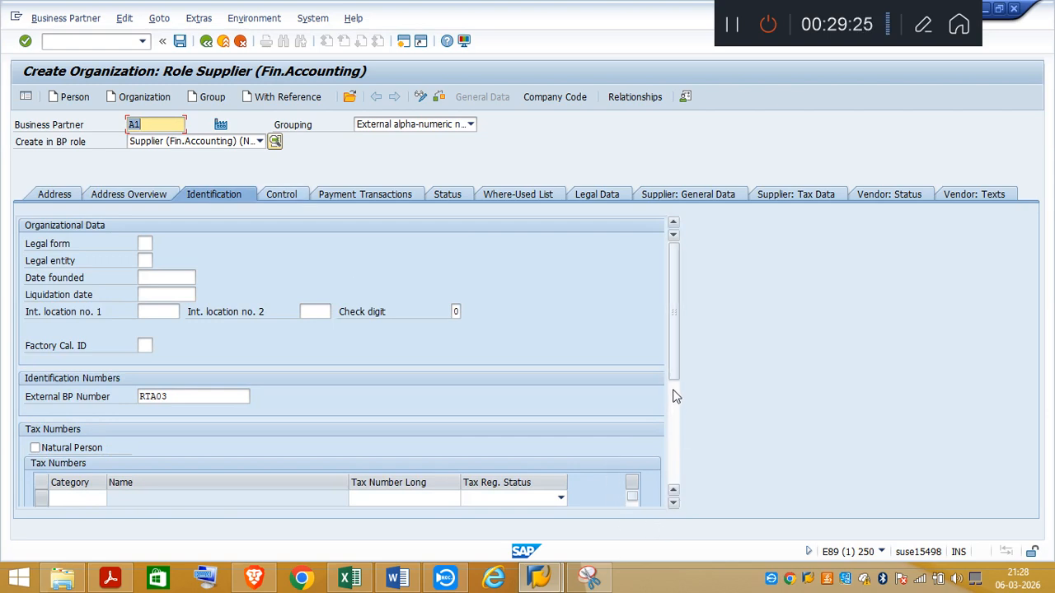
left_click_drag(674, 372, 681, 429)
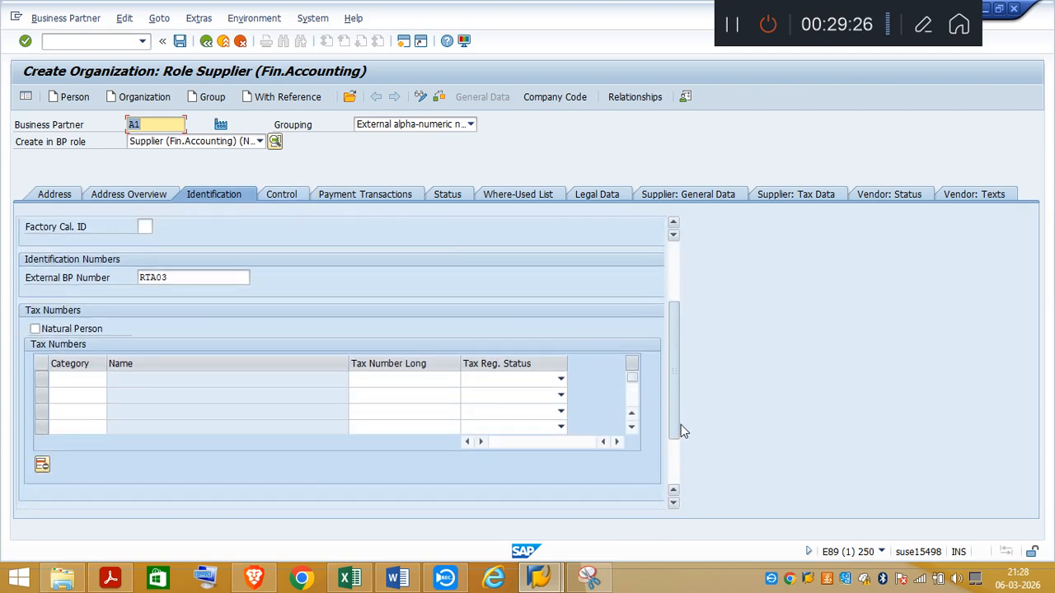
left_click(81, 378)
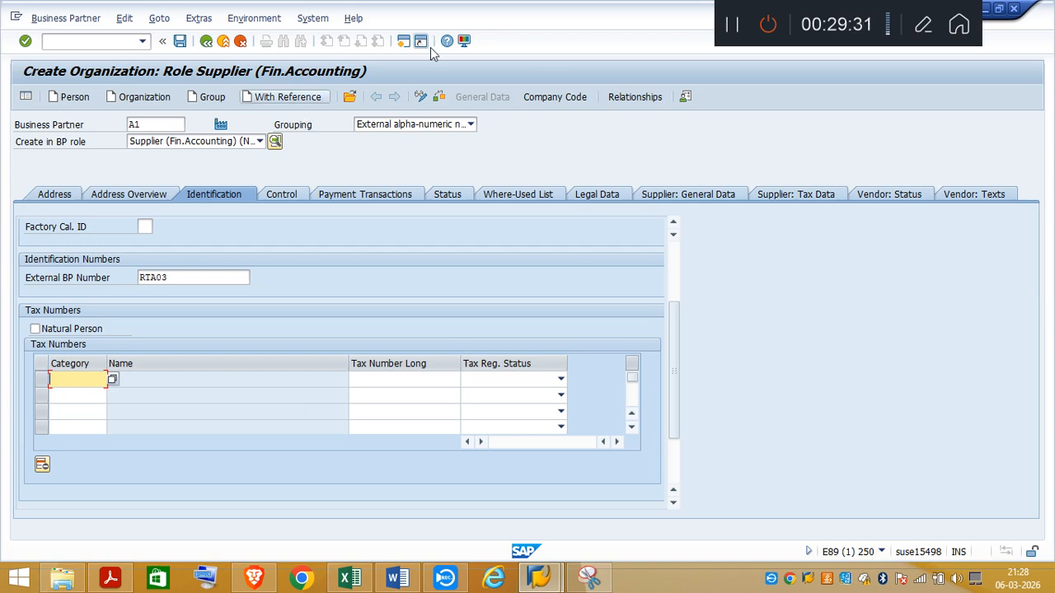
Step: Open a new SAP session and start transaction OBY6 for the company code global data
left_click(403, 42)
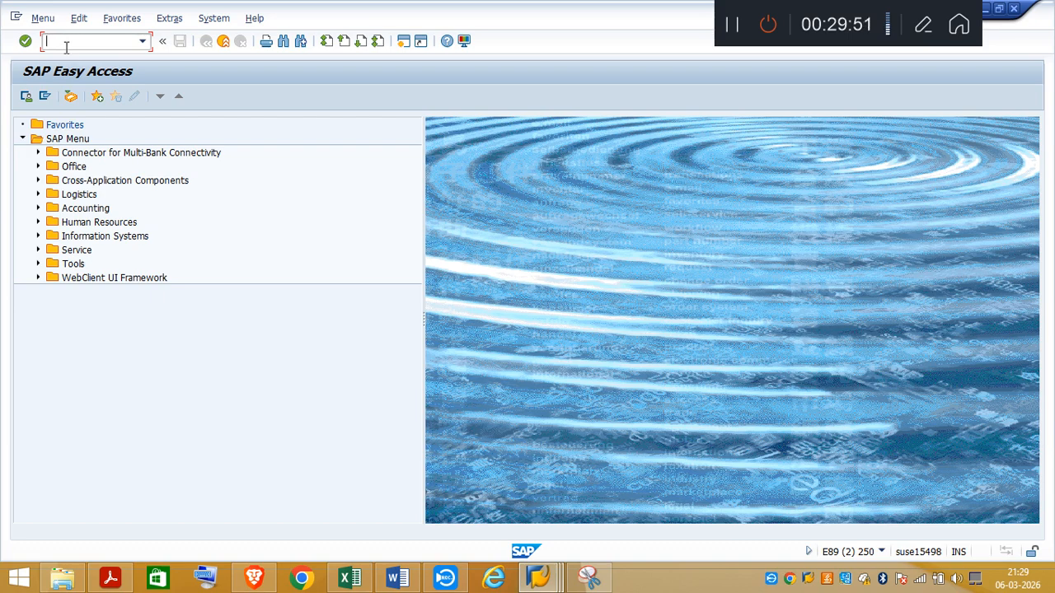
type("noby6")
key("Return")
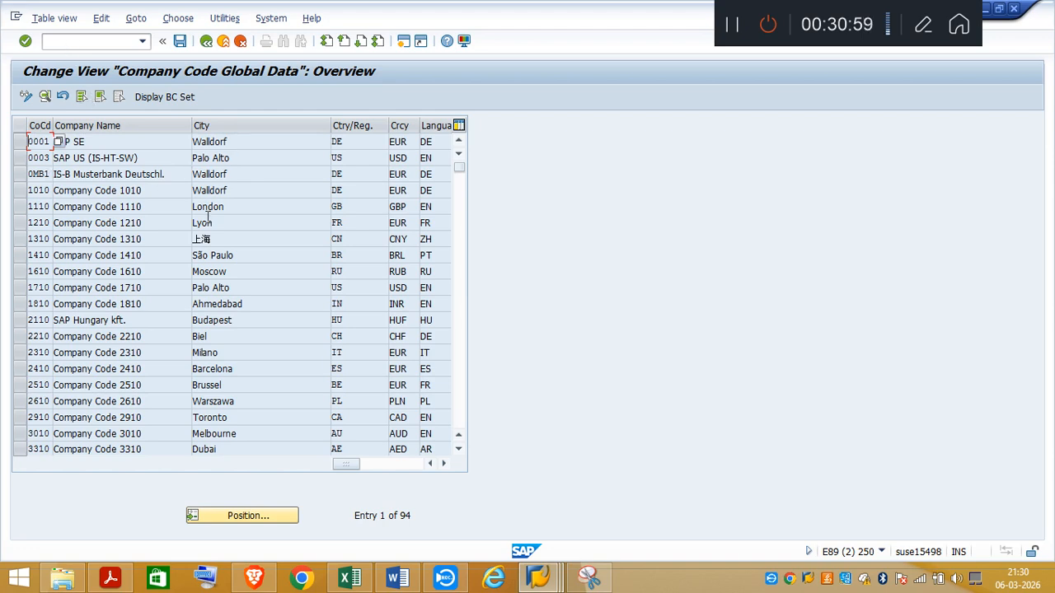
Step: Position the company code list at TA03 and open that company code's global data details
left_click(273, 518)
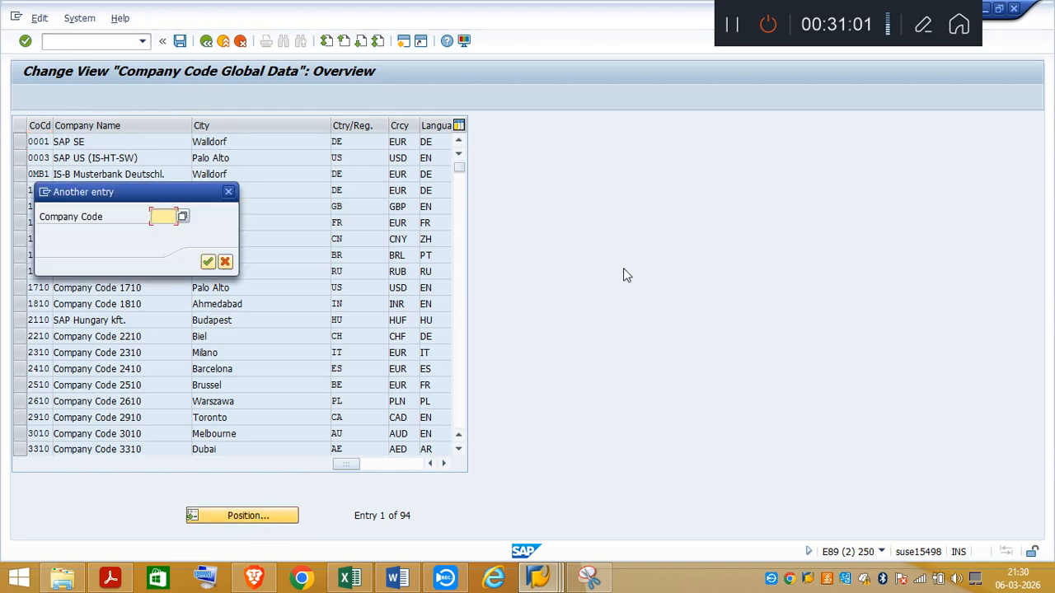
type("T")
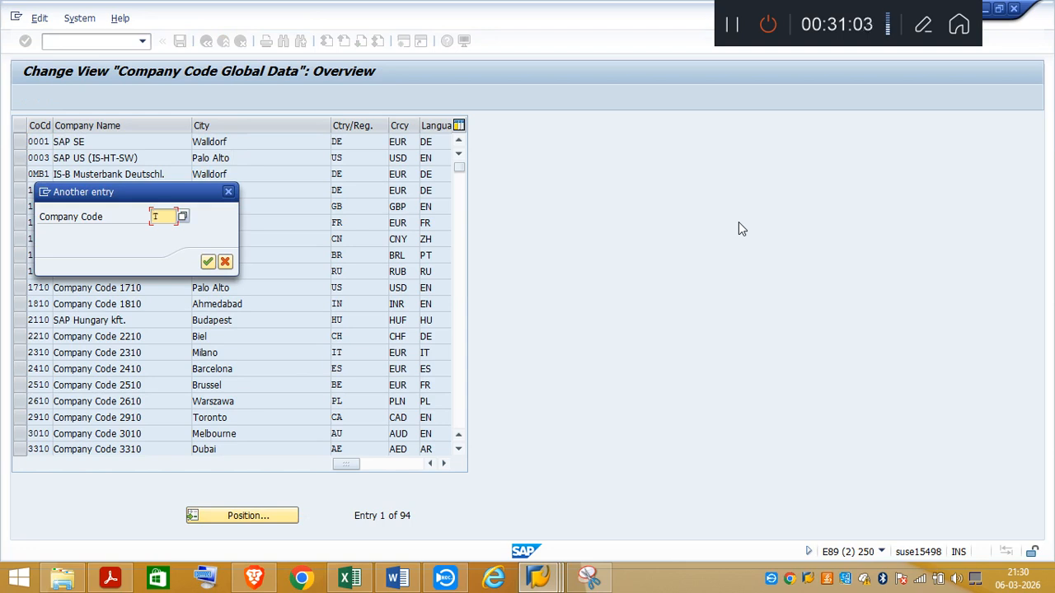
type("A03")
key("Return")
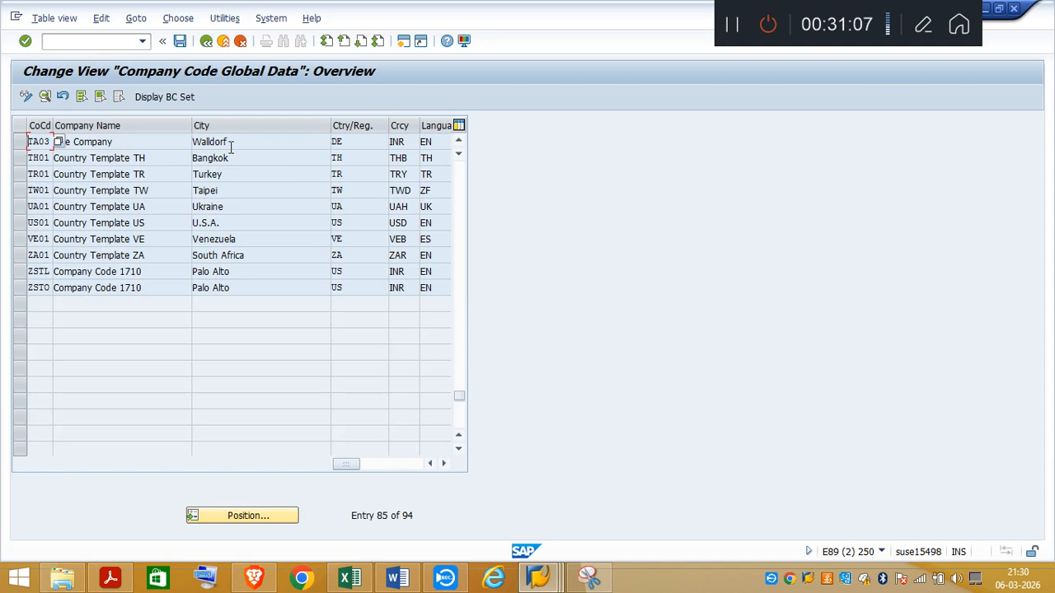
double_click(229, 145)
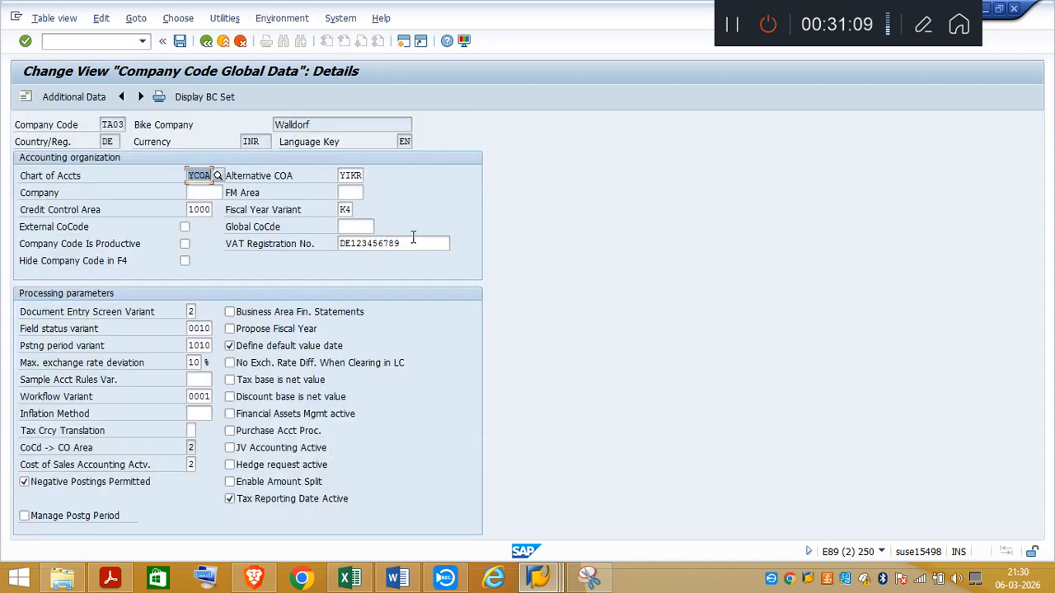
Step: Copy the VAT registration number from company code TA03's global data and return to the supplier being created
left_click_drag(414, 238, 340, 243)
key("ctrl+c")
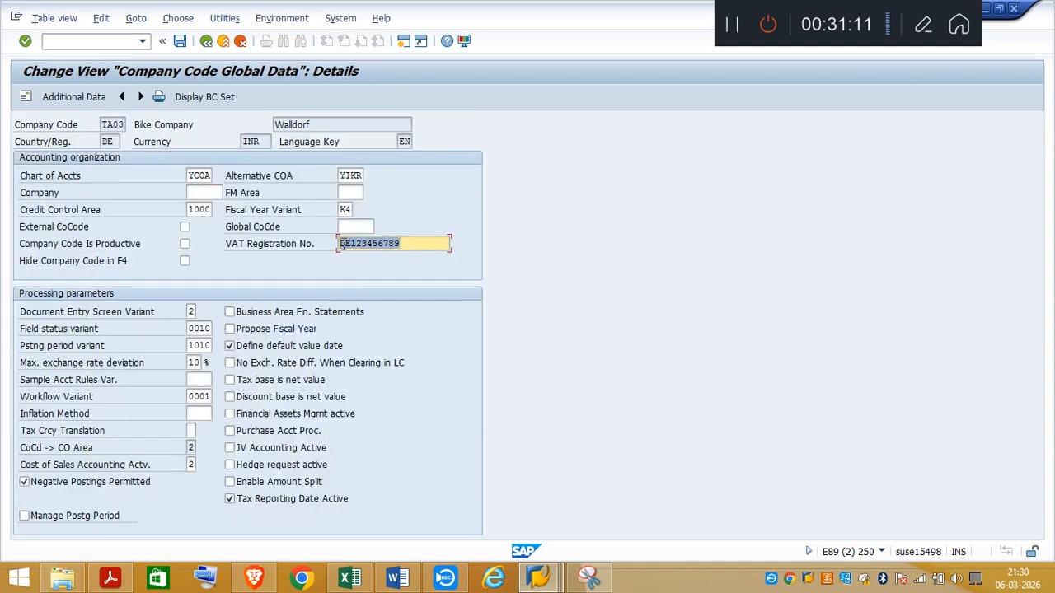
left_click(773, 359)
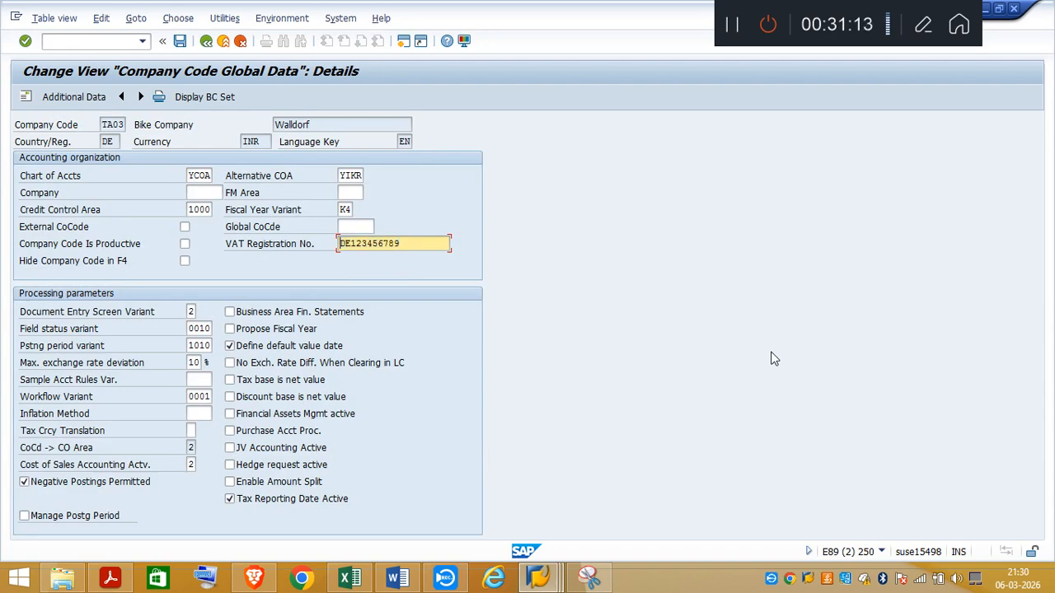
left_click(537, 579)
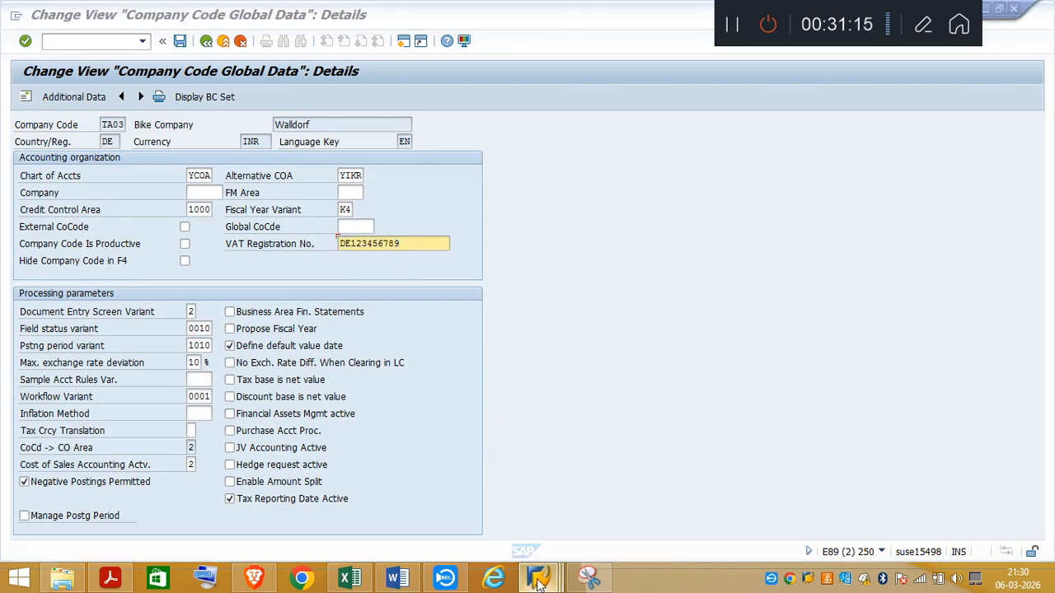
left_click(537, 511)
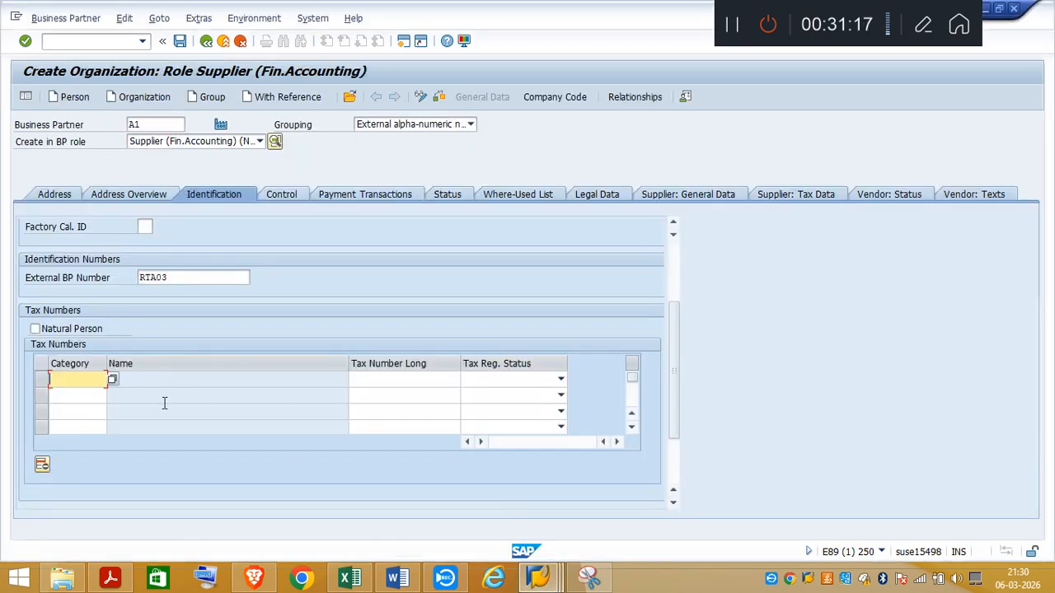
Step: Try to enter the copied VAT registration number as the long tax number in the supplier's identification data
left_click(379, 382)
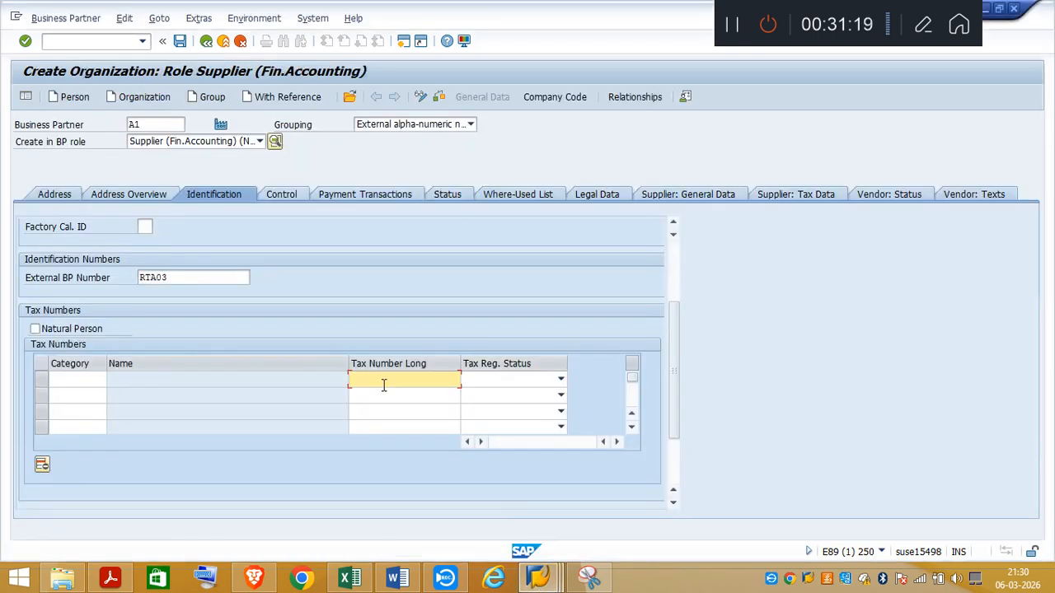
key("ctrl+v")
key("Return")
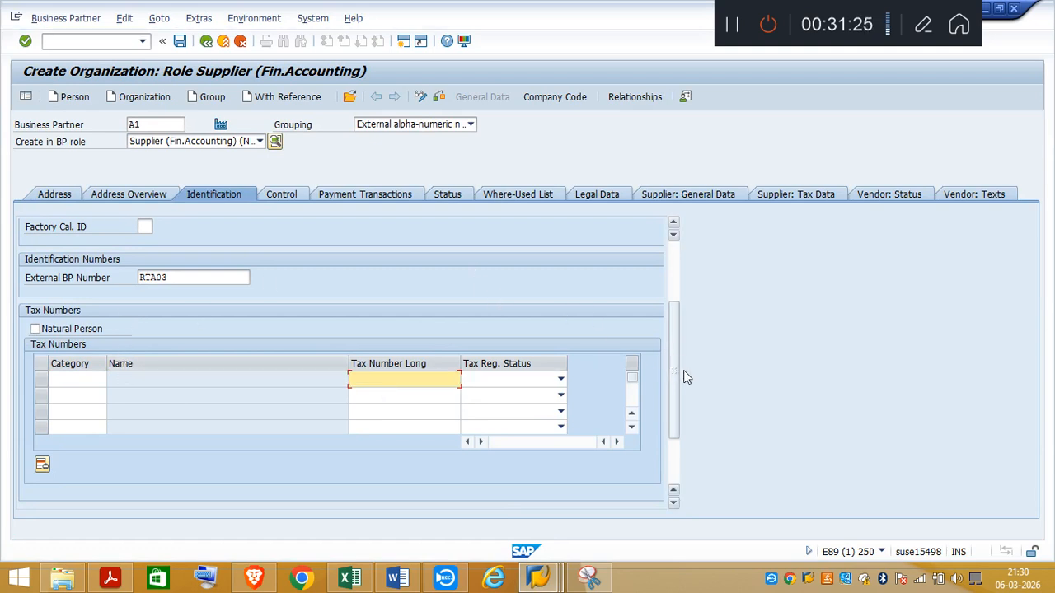
left_click_drag(671, 397, 667, 302)
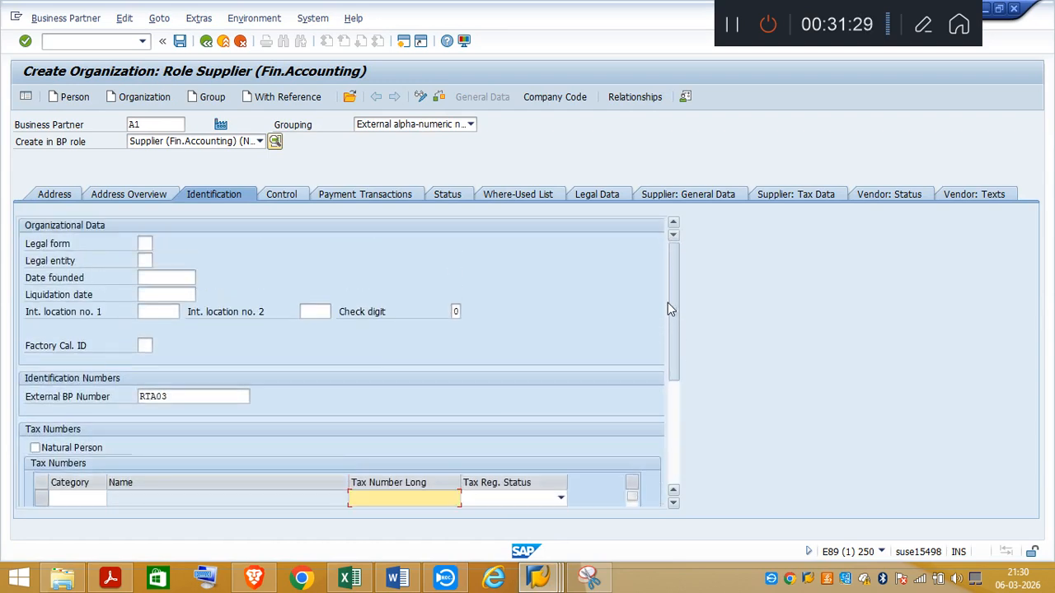
left_click(75, 498)
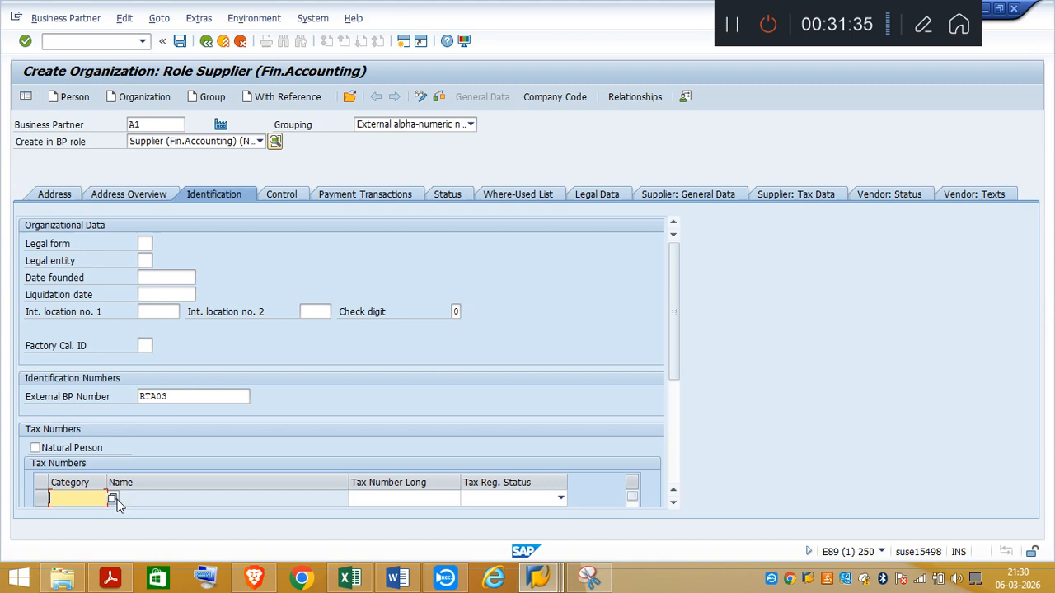
left_click_drag(672, 338, 676, 289)
Step: Enter the copied VAT registration number as the Info Number in the supplier's additional tax data
left_click(969, 195)
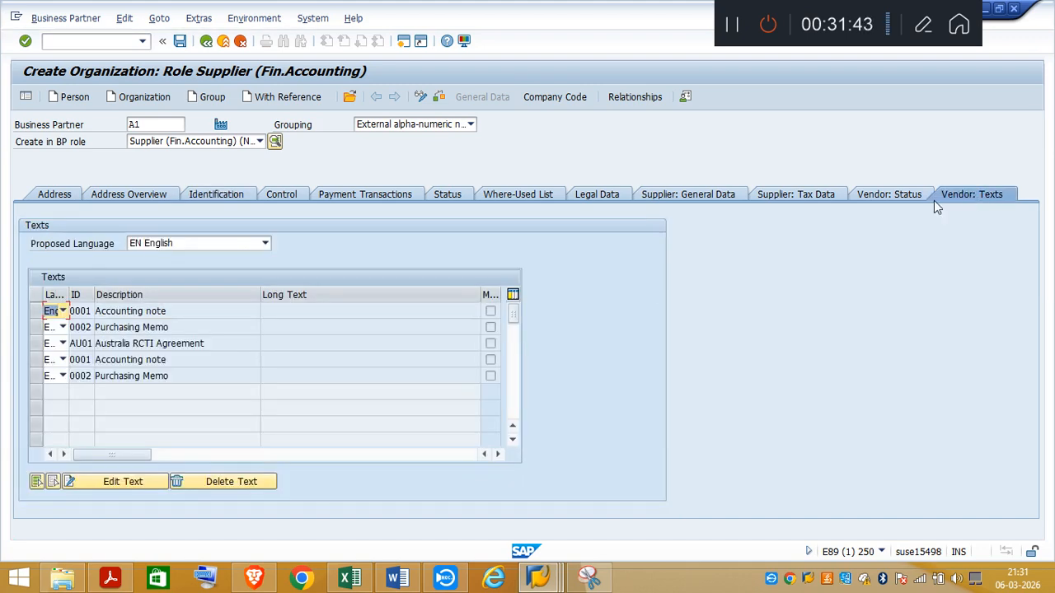
left_click(898, 198)
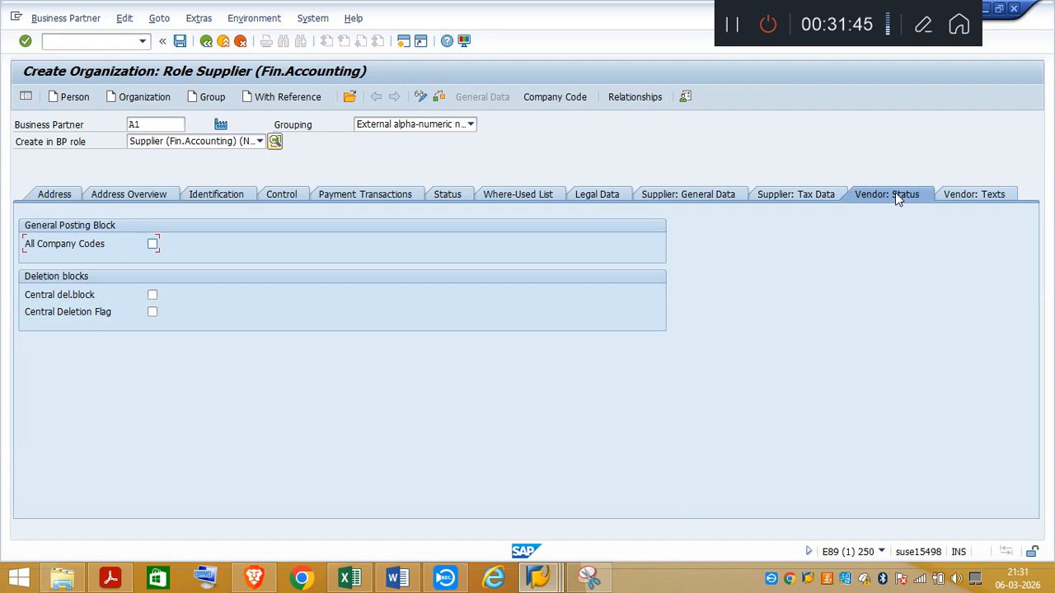
left_click(800, 196)
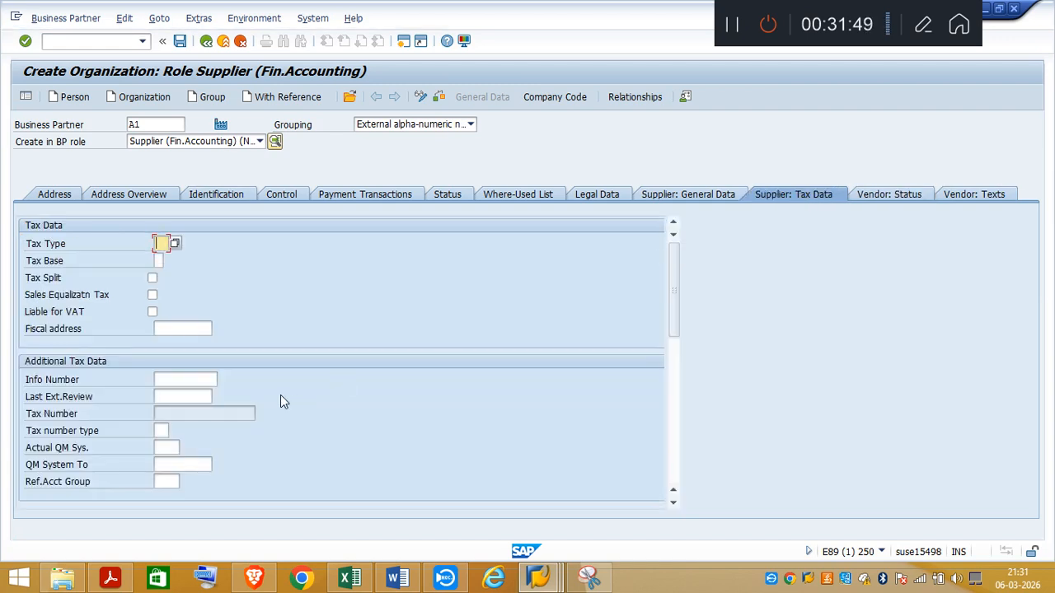
left_click(178, 377)
key("ctrl+v")
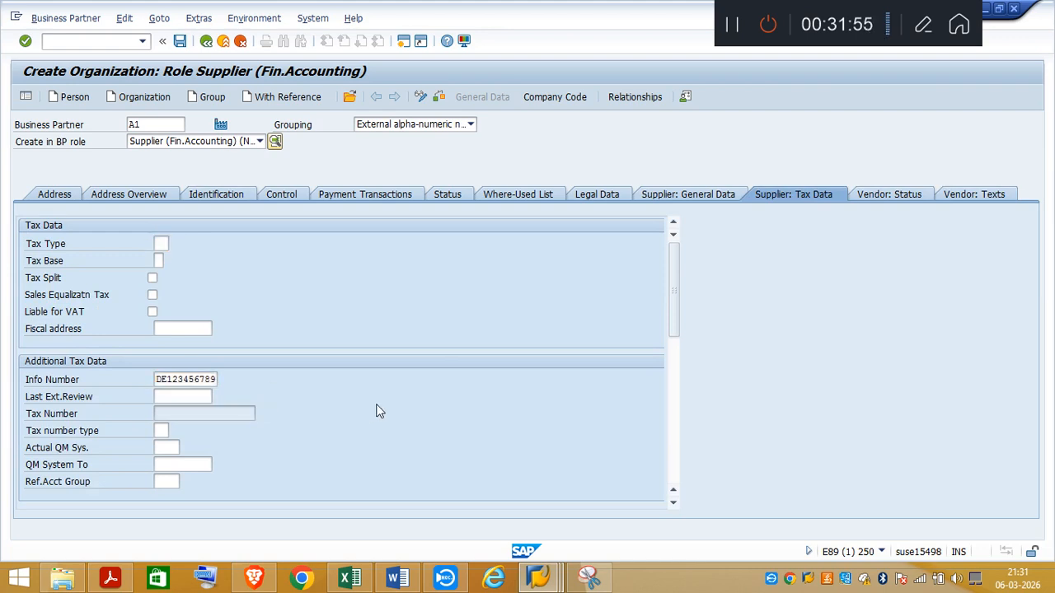
key("shift+Home")
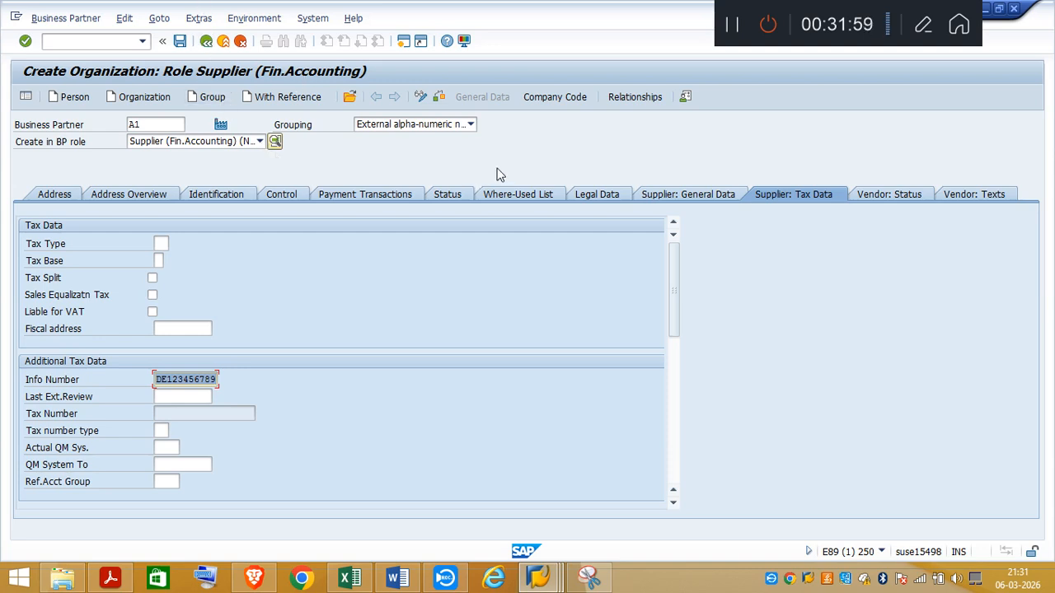
Step: Try to save the supplier with the tax data entered, keeping the warning messages enabled
left_click(179, 41)
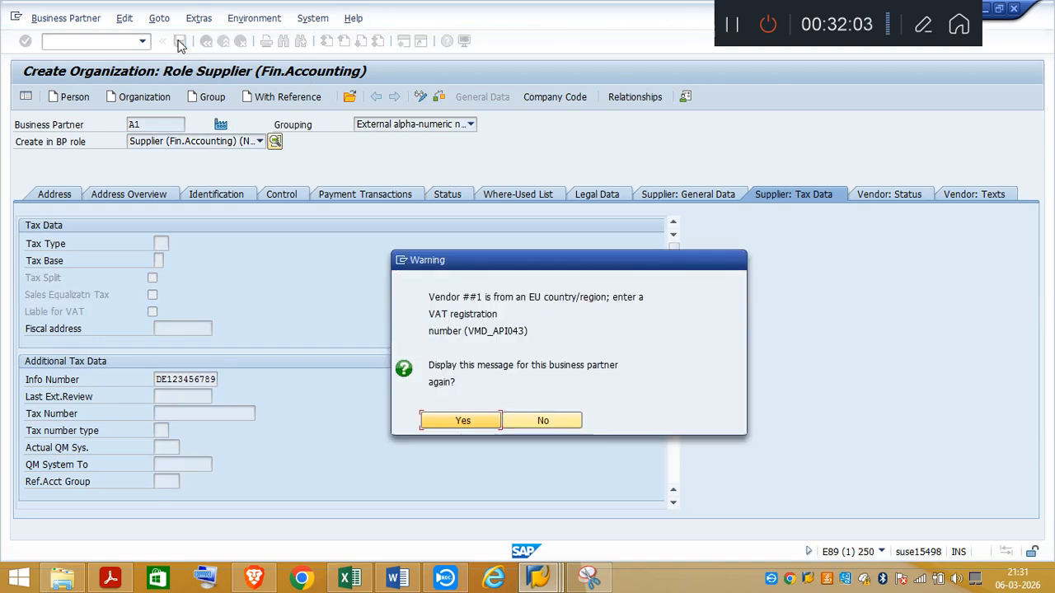
left_click(461, 422)
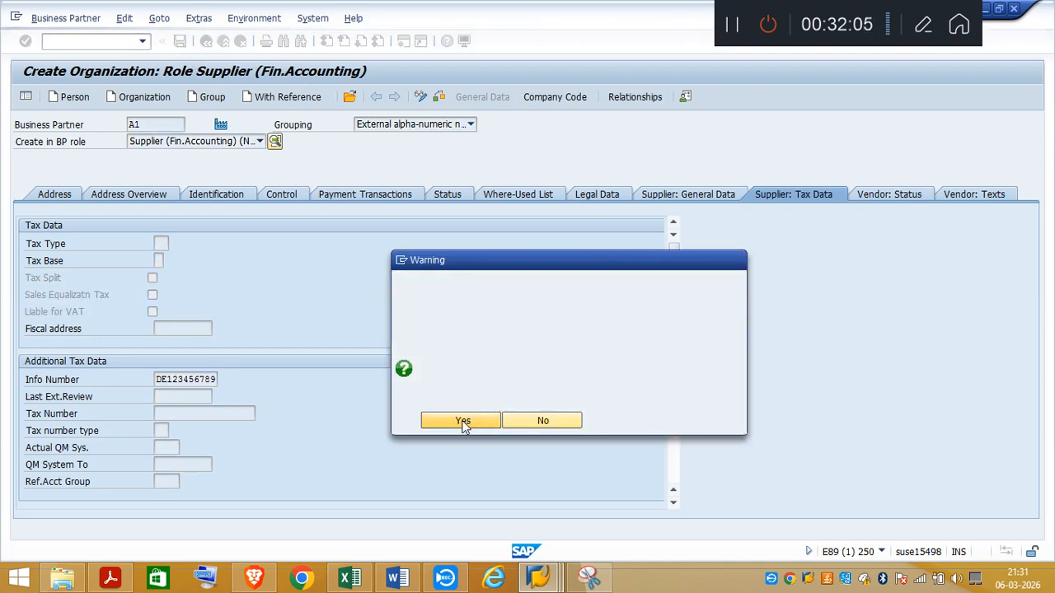
left_click(462, 404)
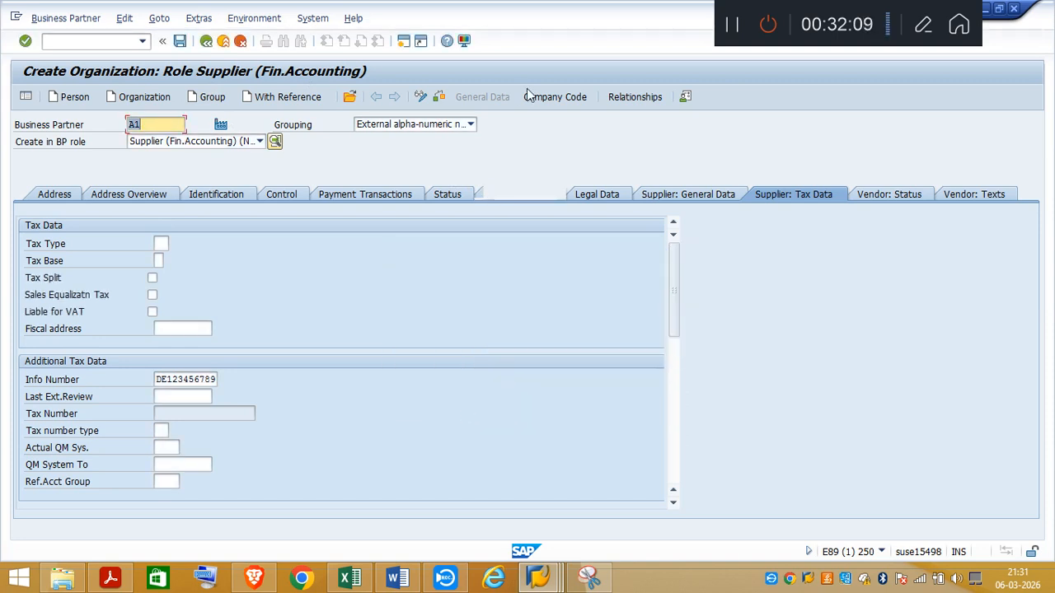
Step: Open the supplier's company code data, assign company code TA03 and adopt the entry
left_click(569, 98)
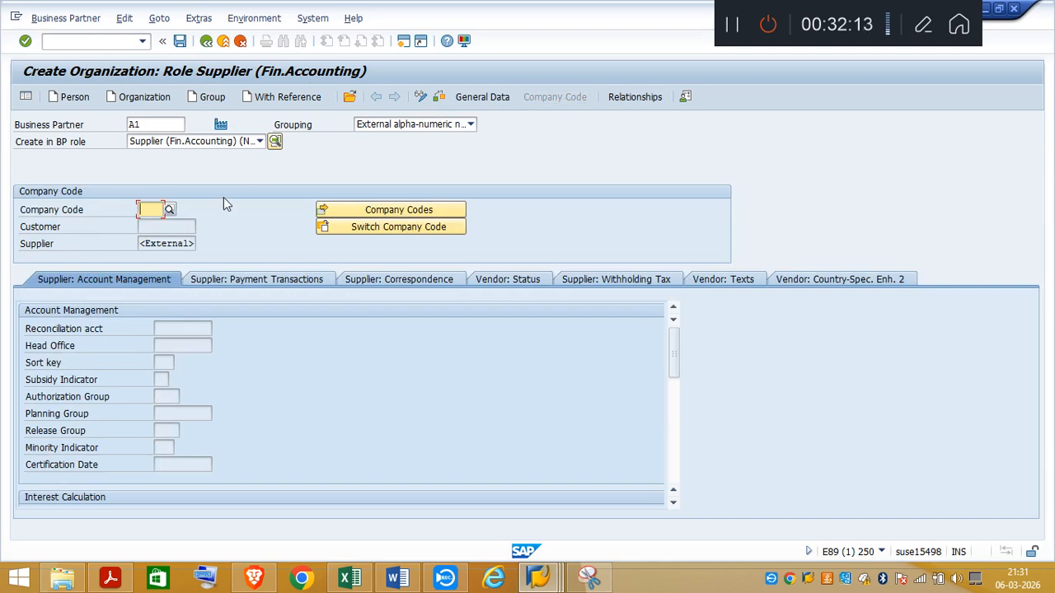
type("TA")
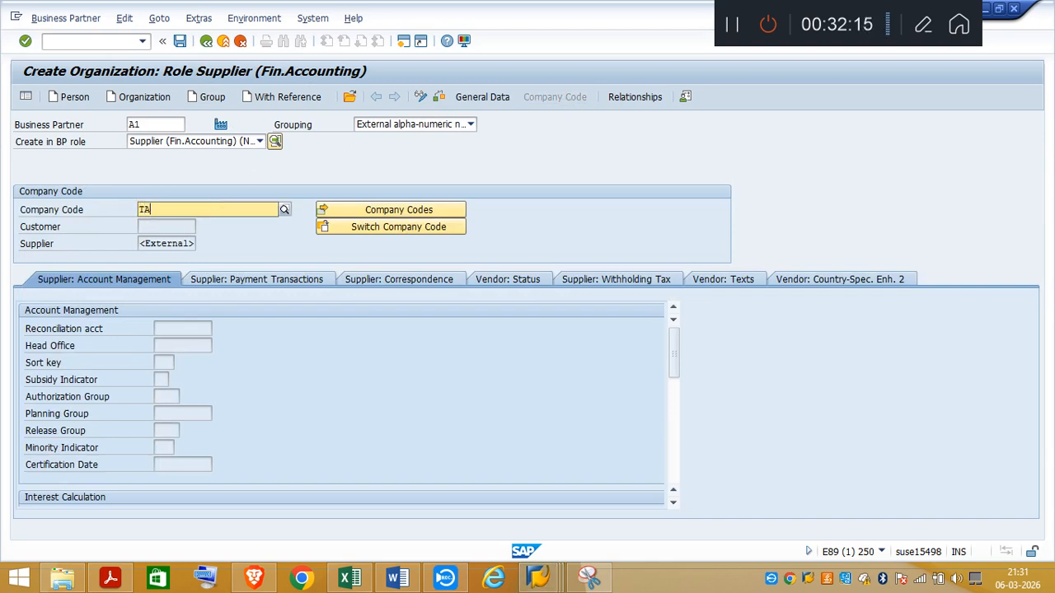
type("03")
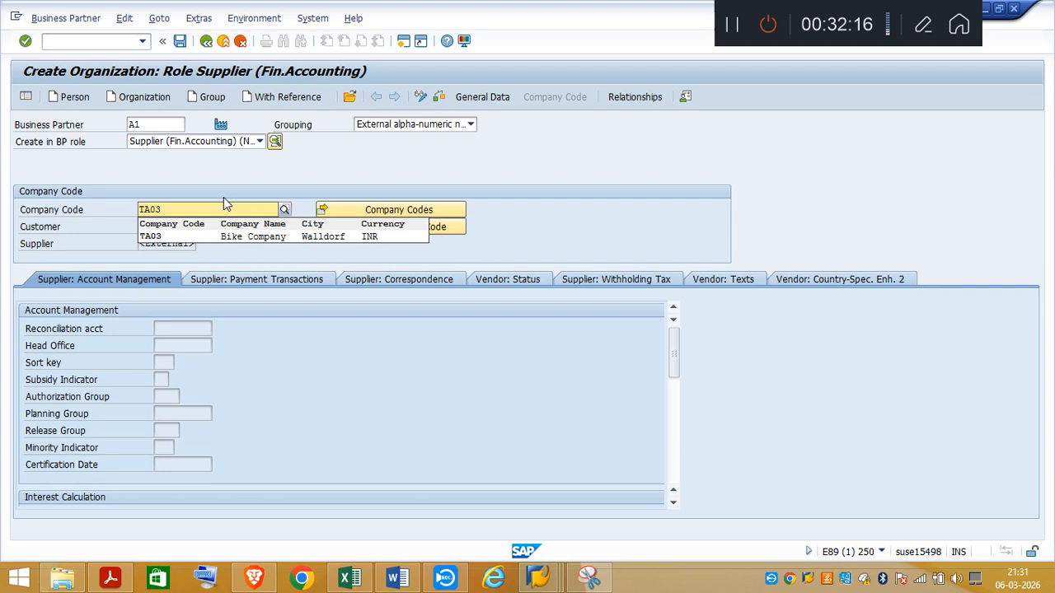
left_click(156, 236)
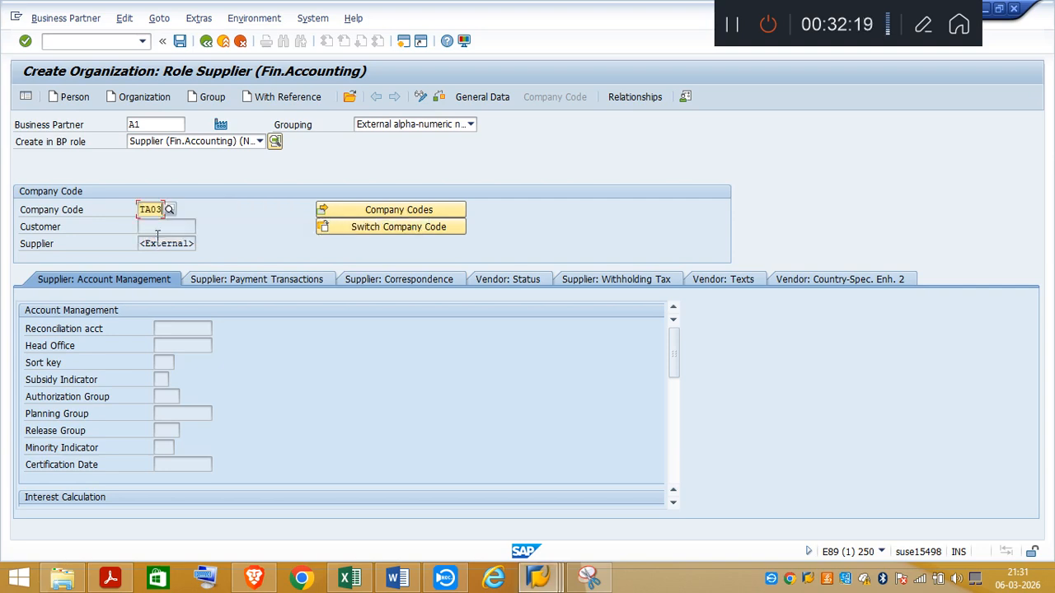
left_click(424, 100)
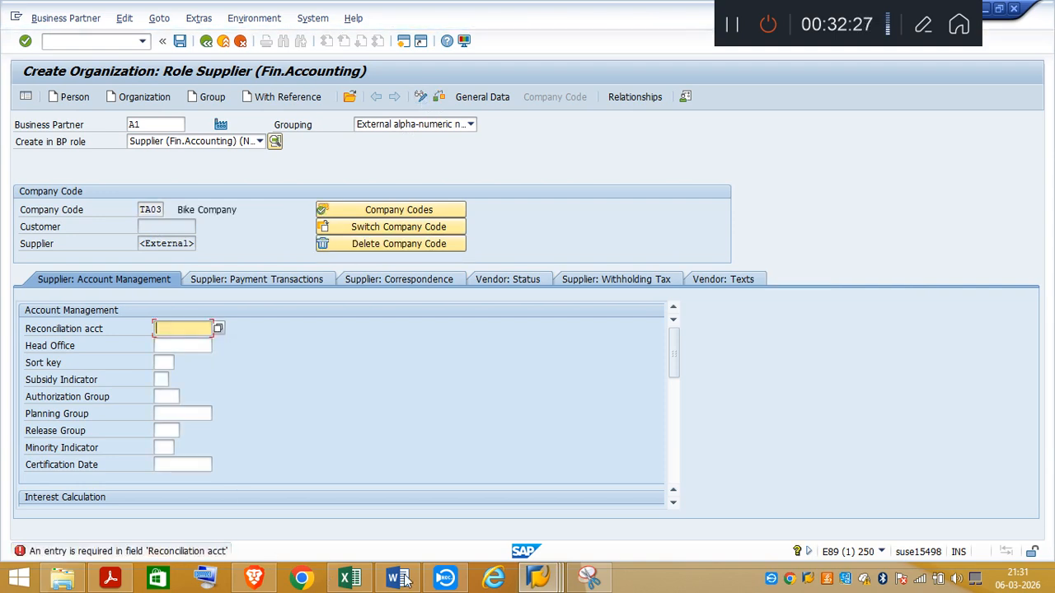
Step: Switch to Excel and copy the Accounts Payable account 21100000 from the account list at the start of Sheet2
left_click(350, 579)
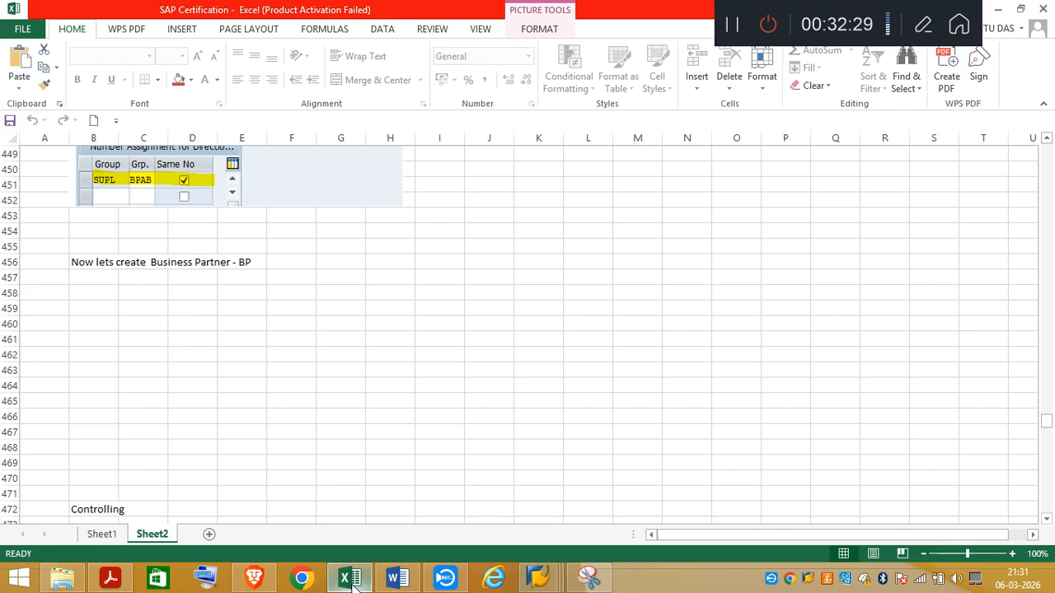
left_click(1046, 180)
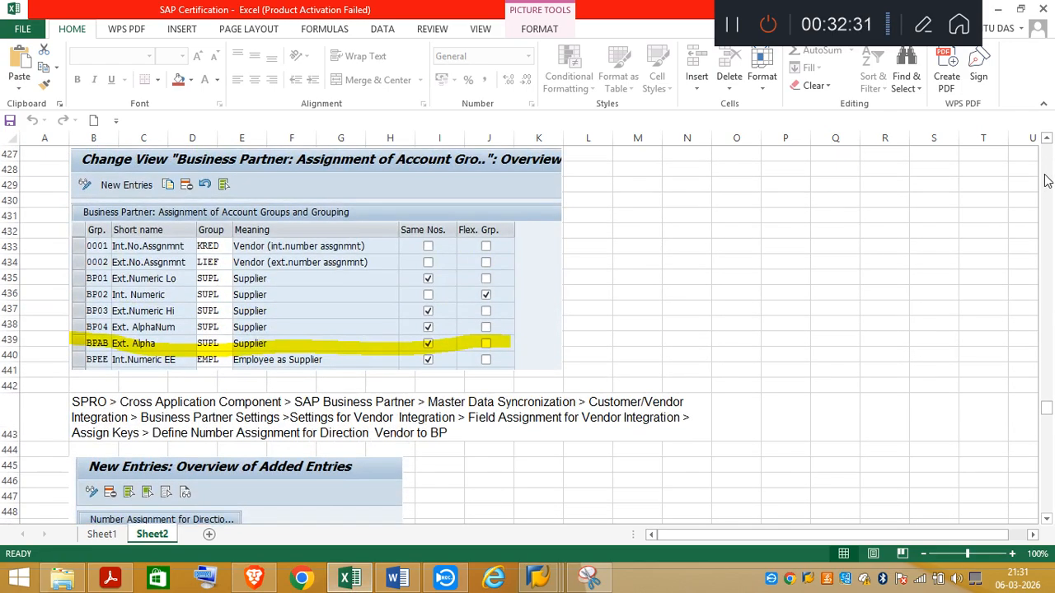
left_click_drag(1046, 180, 1050, 219)
left_click_drag(1051, 183, 1047, 147)
left_click(305, 231)
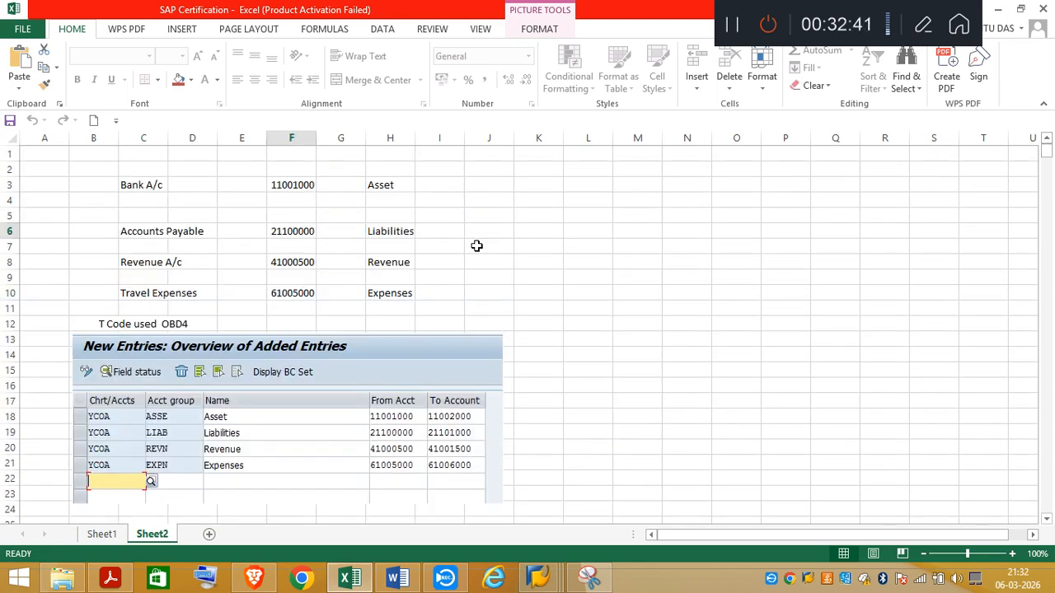
key("ctrl+c")
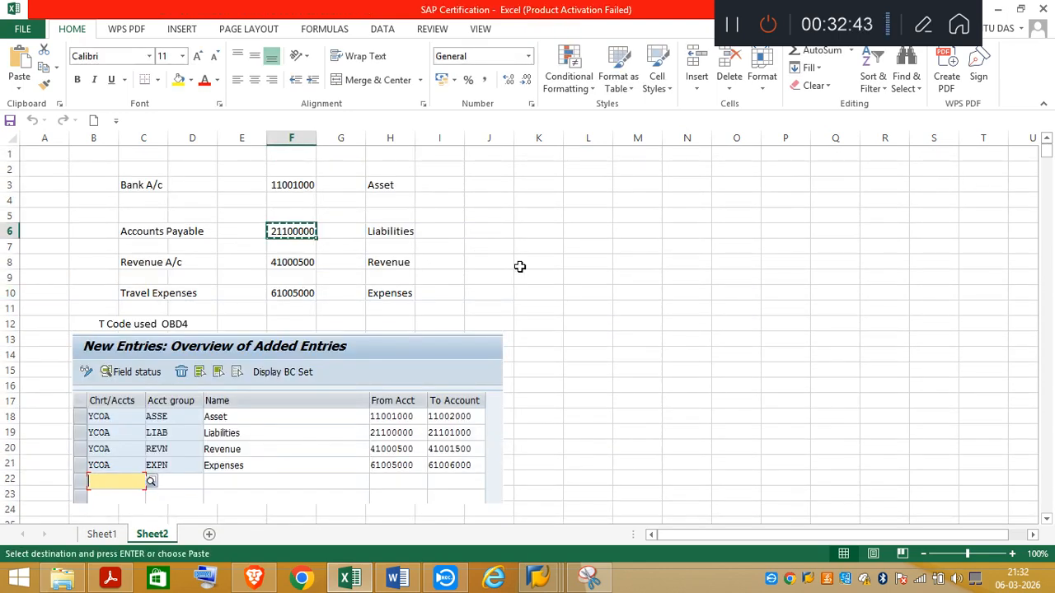
Step: Switch to SAP, set the supplier's reconciliation account to 21100000 and check the supplier, keeping the VAT warning enabled
mouse_move(537, 579)
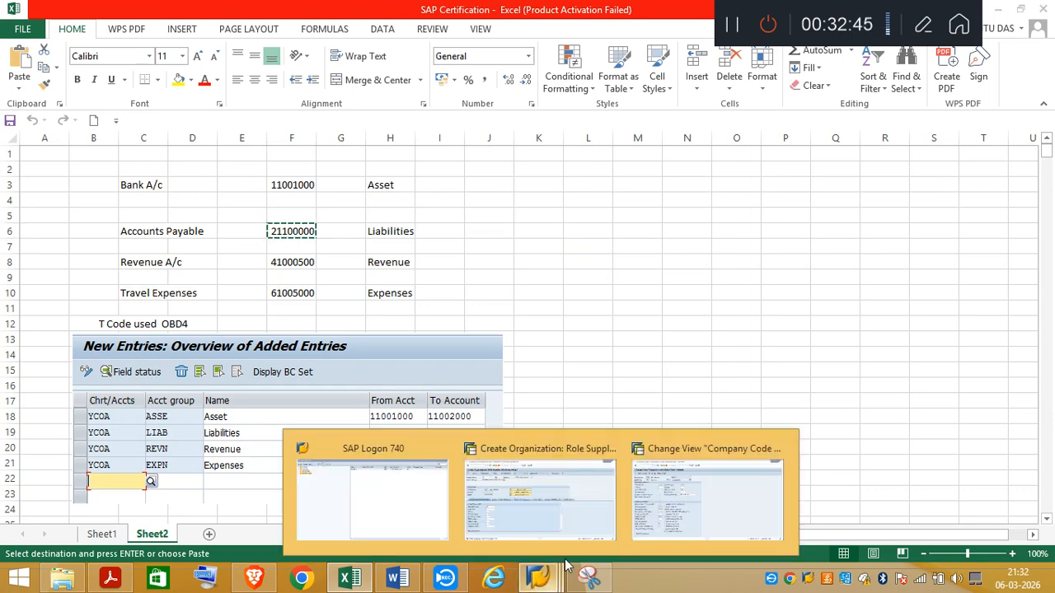
left_click(539, 495)
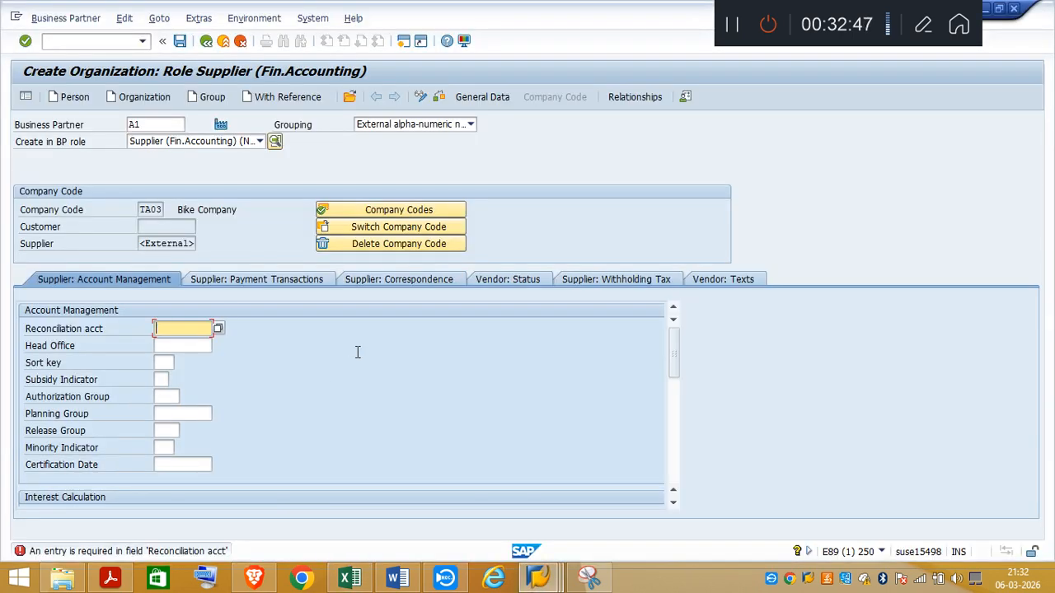
key("ctrl+v")
key("Return")
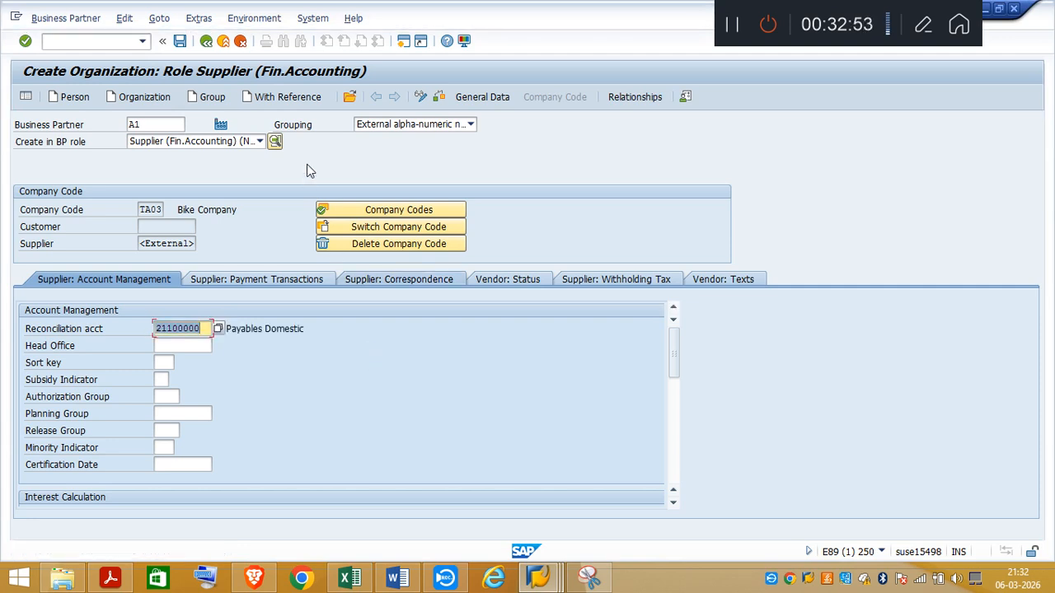
left_click(438, 97)
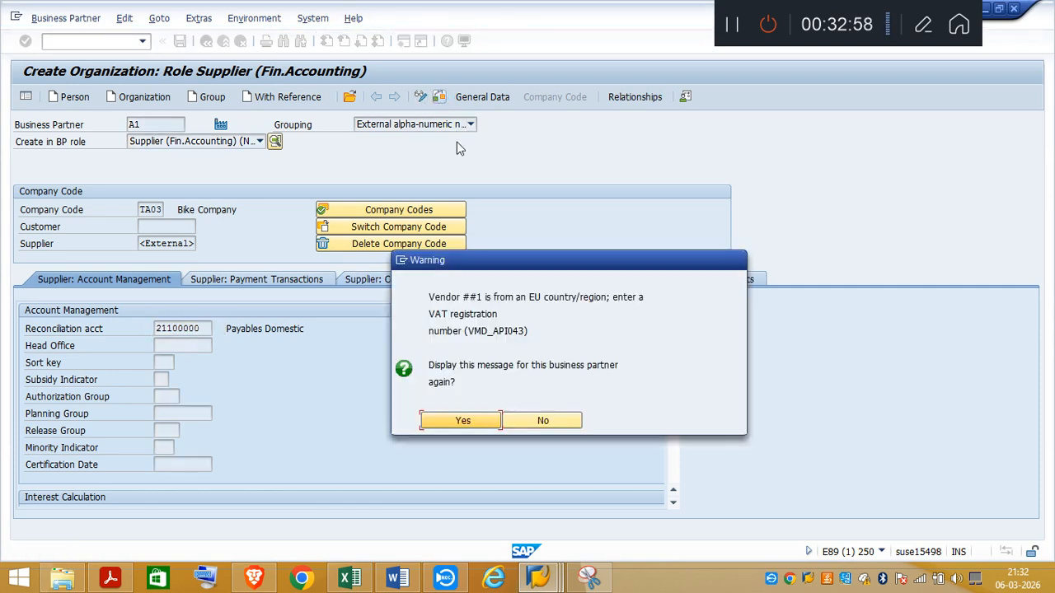
left_click(479, 424)
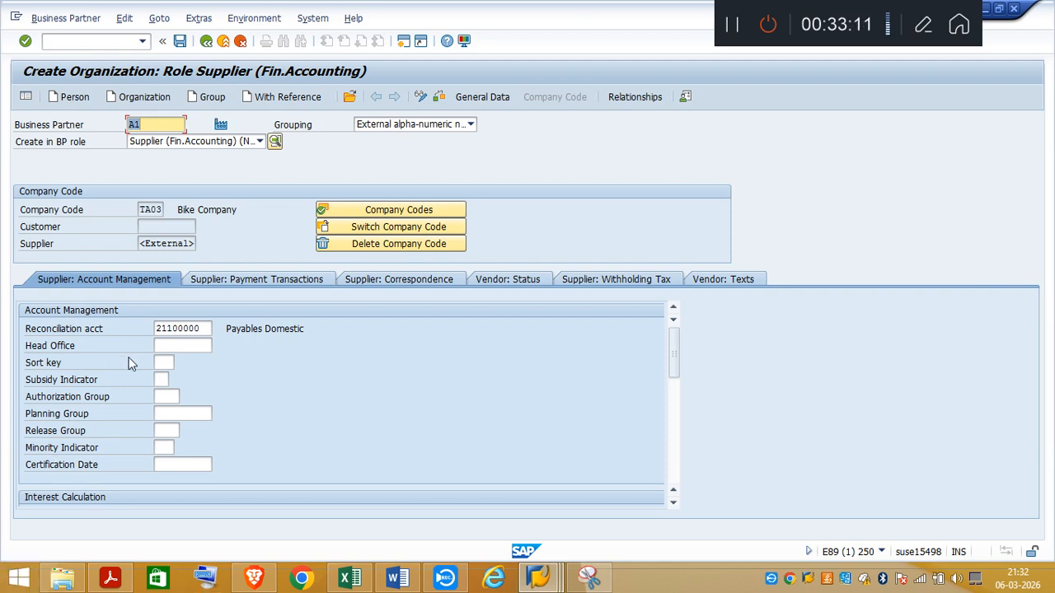
Step: Look up the possible sort key values for the supplier's account management data without choosing one
left_click(168, 364)
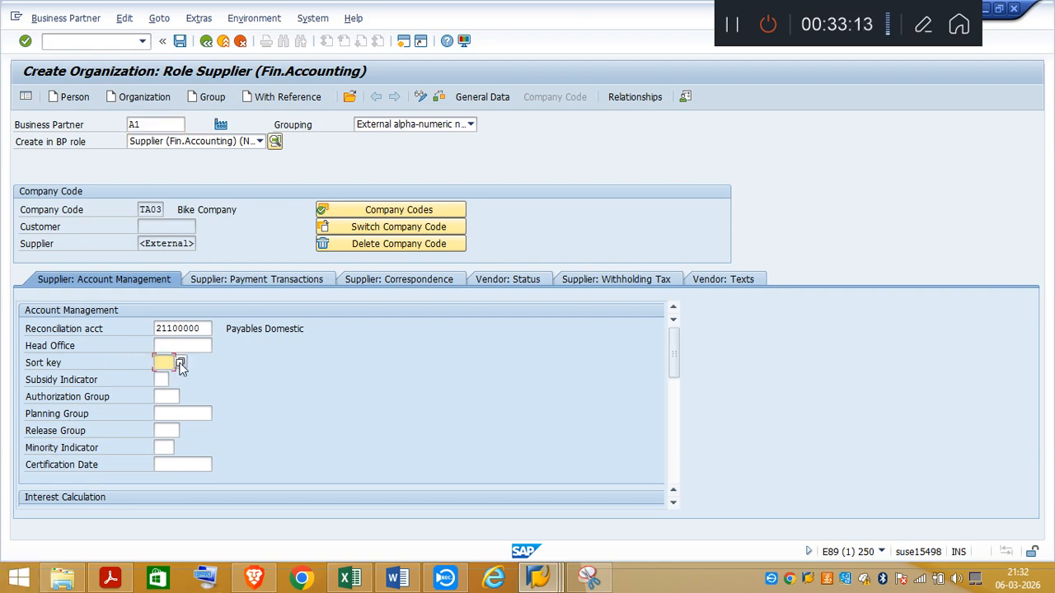
left_click(181, 363)
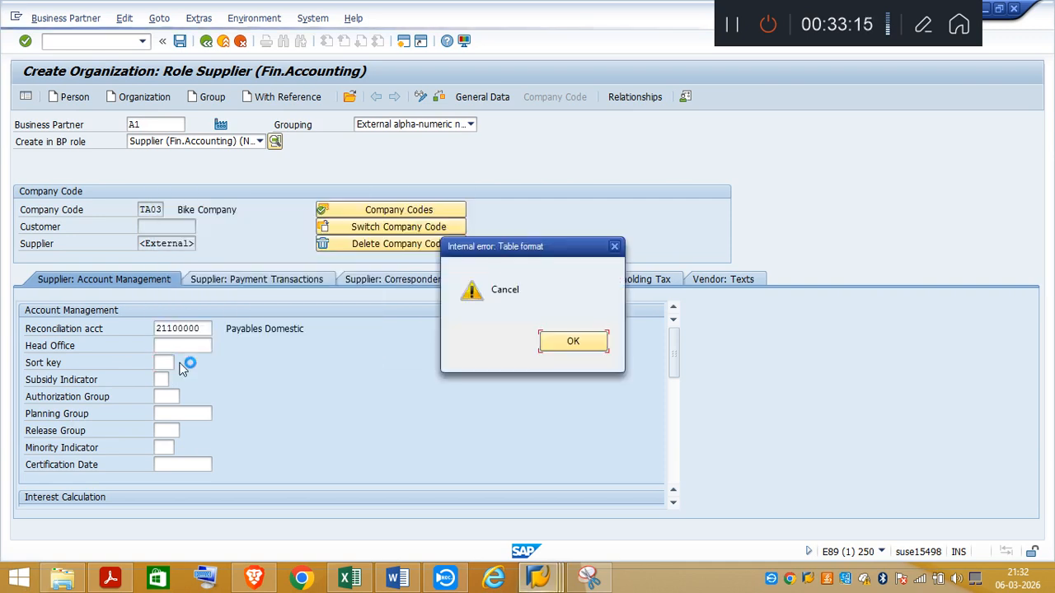
left_click(614, 246)
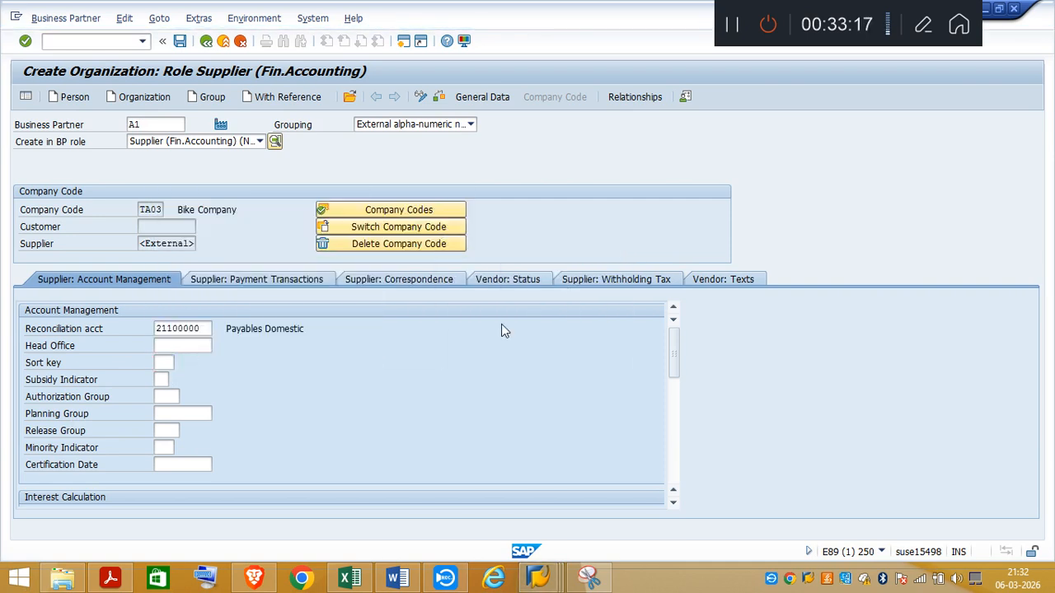
key("F4")
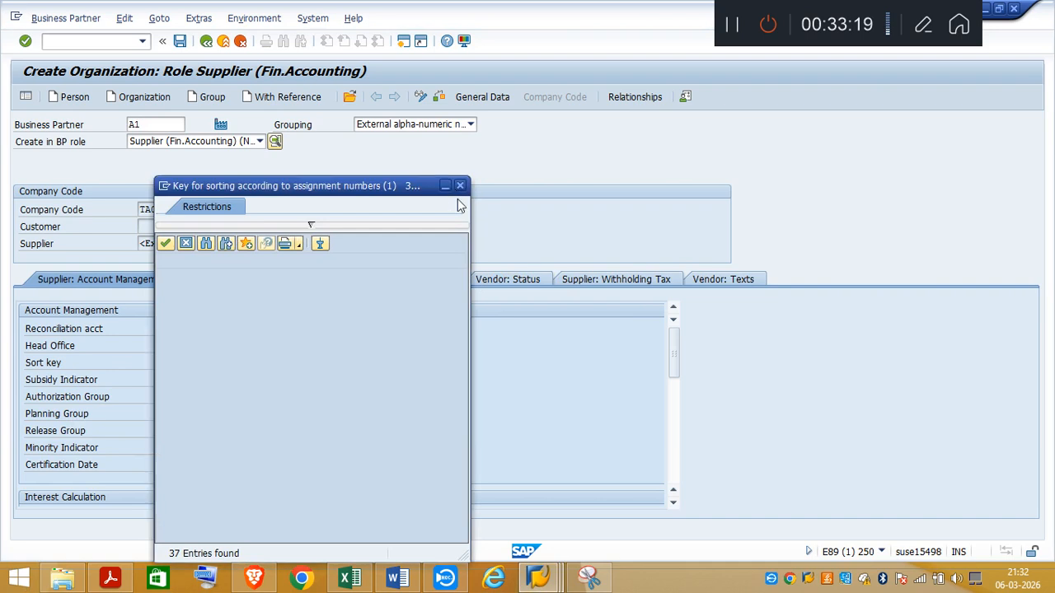
left_click(460, 185)
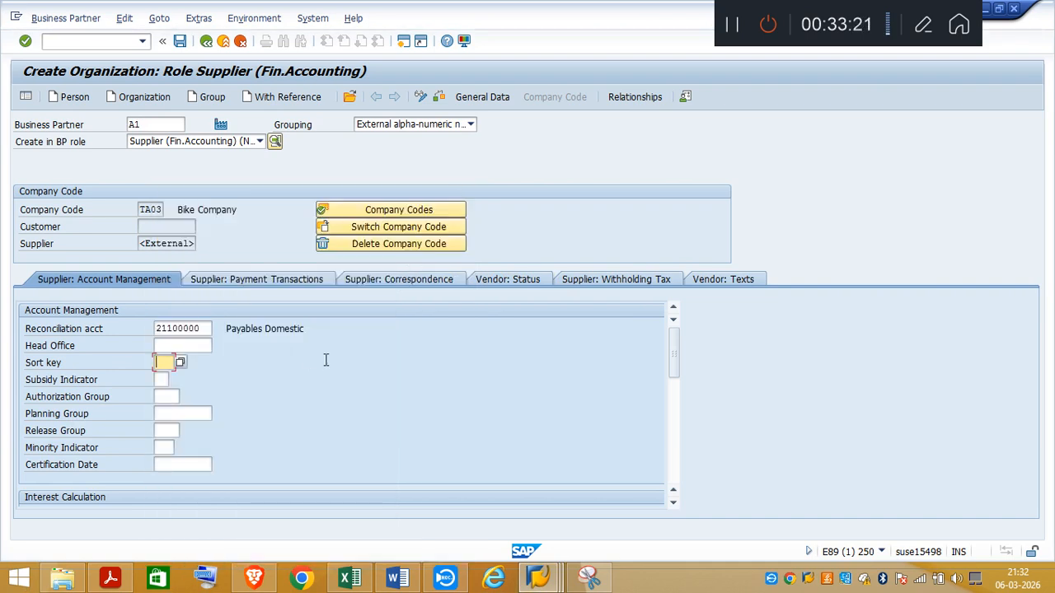
Step: Set the sort key in the supplier's account management data to 001
type("00")
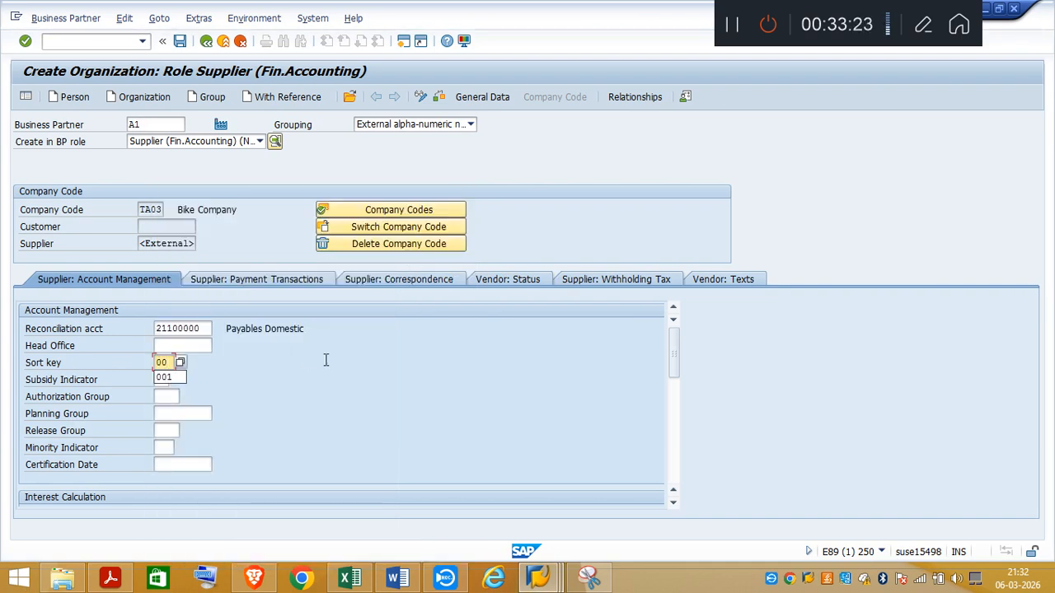
type("0")
key("BackSpace")
type("1")
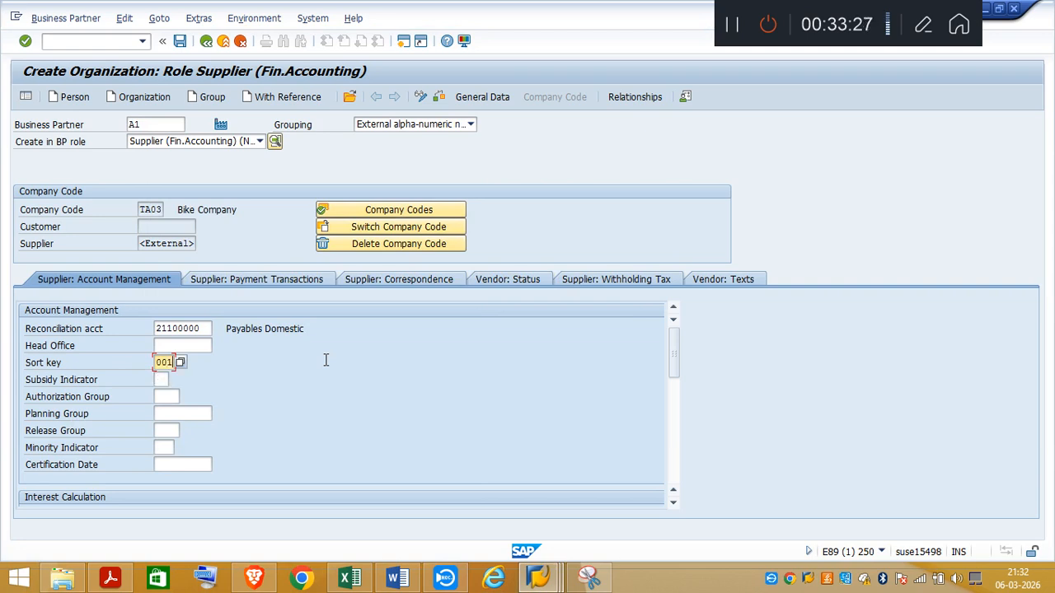
key("Return")
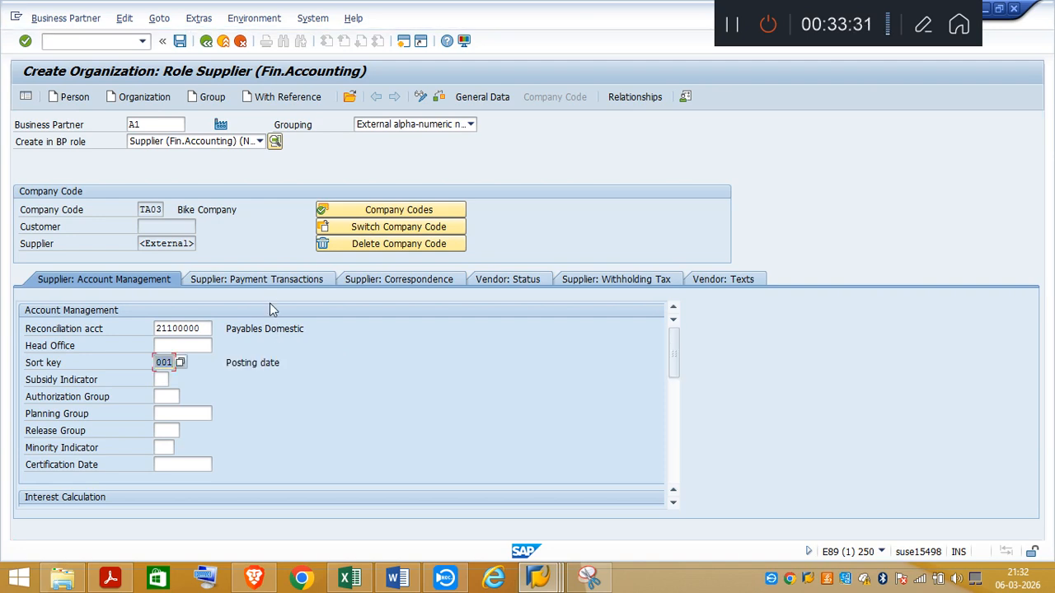
Step: Open the supplier's payment transactions data and check the required payment conditions in the task PDF, returning to SAP
left_click(262, 279)
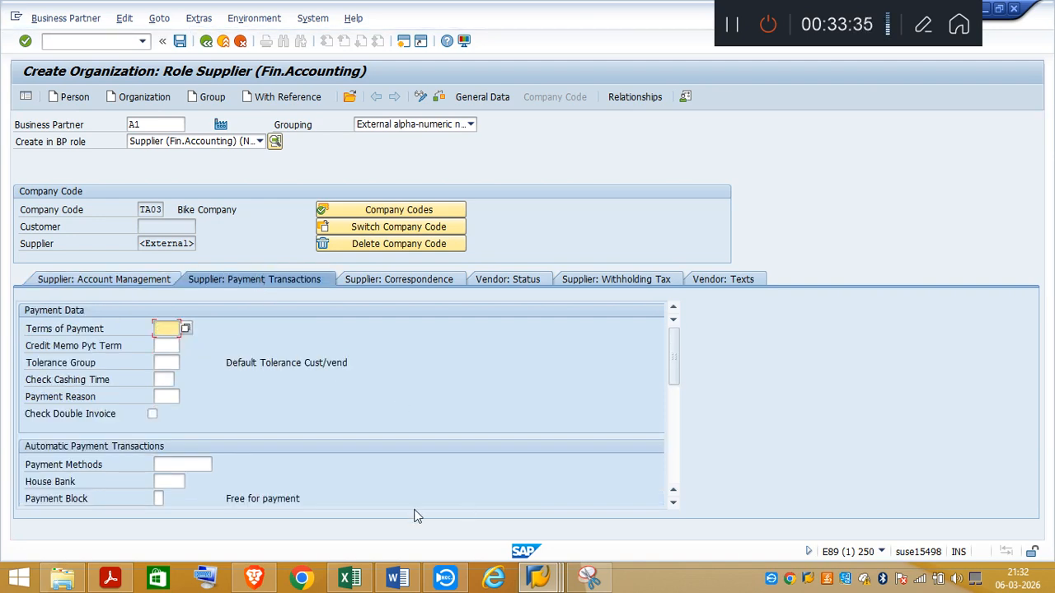
left_click(111, 579)
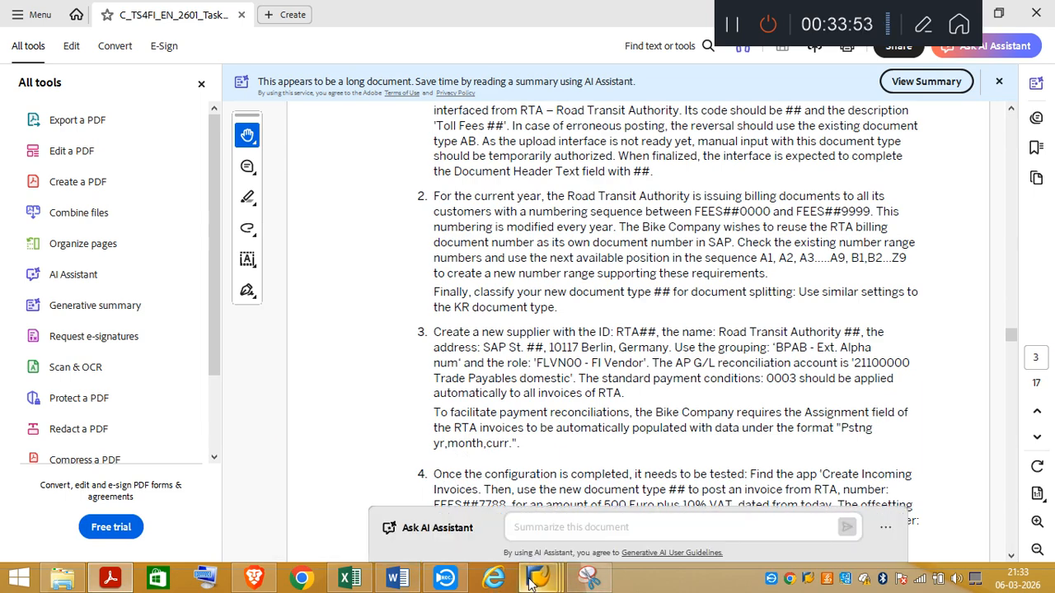
mouse_move(531, 581)
left_click(495, 519)
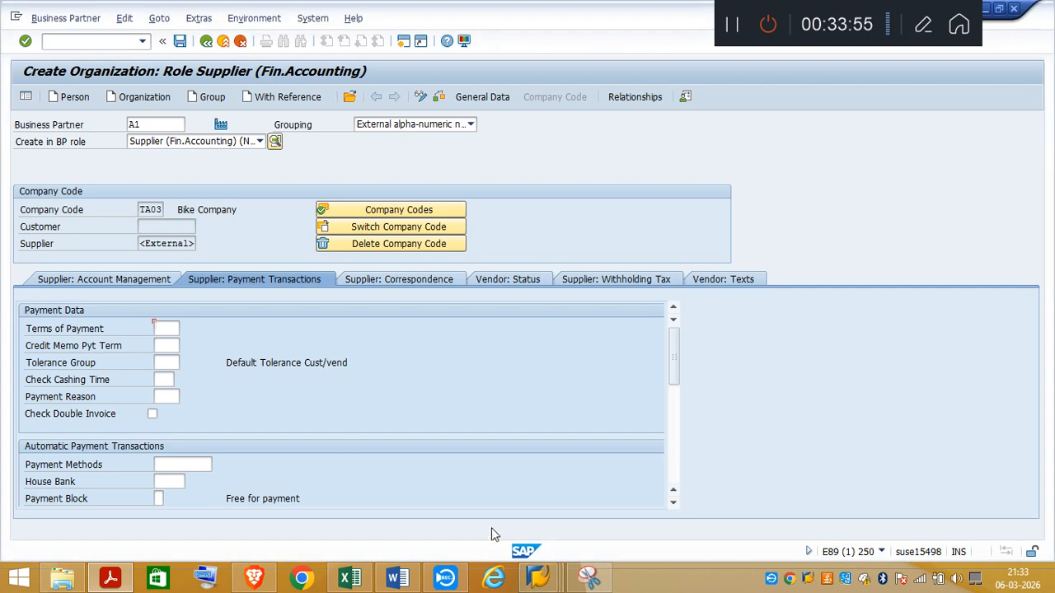
left_click(134, 281)
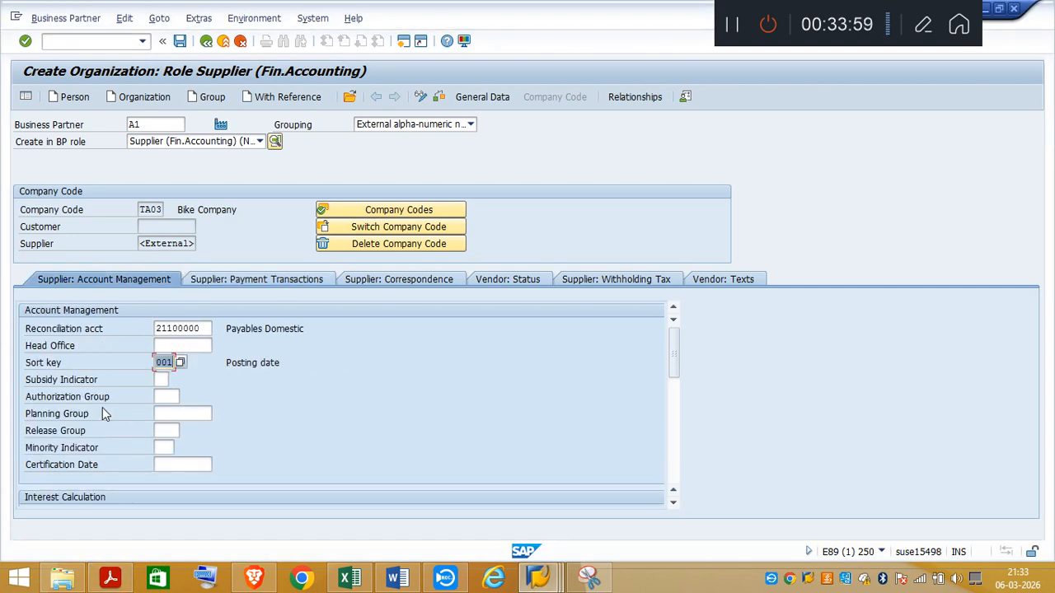
left_click(280, 282)
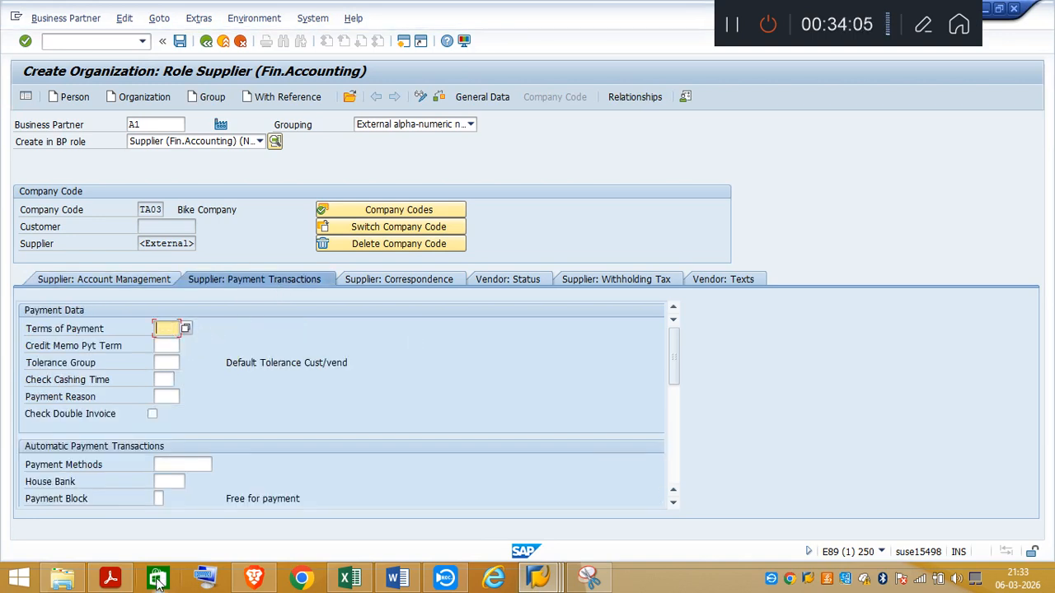
left_click(114, 580)
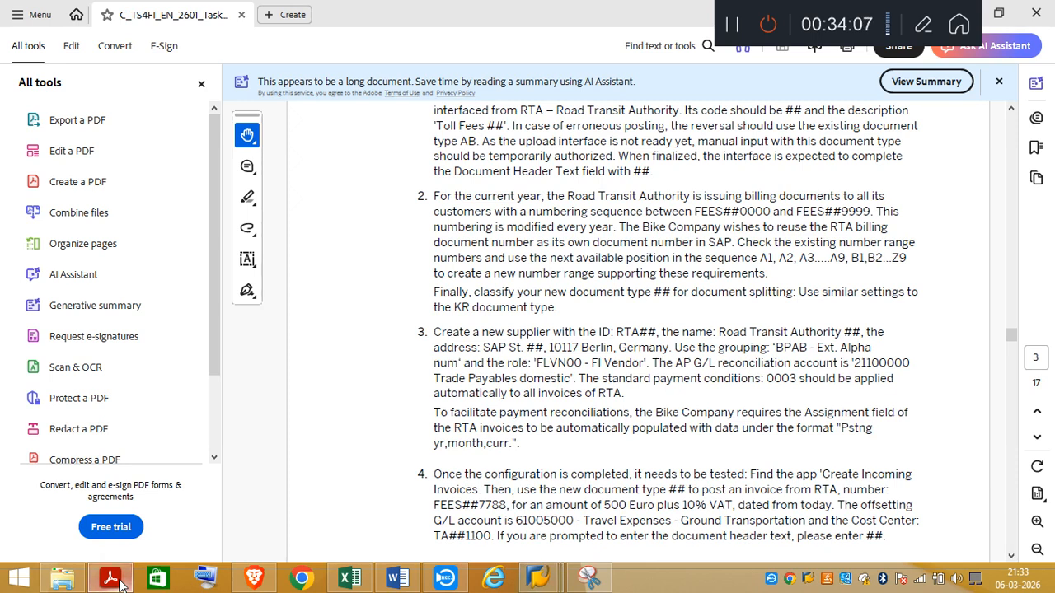
left_click(115, 580)
Step: Set the supplier's terms of payment to 0003 and save the supplier, declining to display the VAT registration warning again
left_click(160, 329)
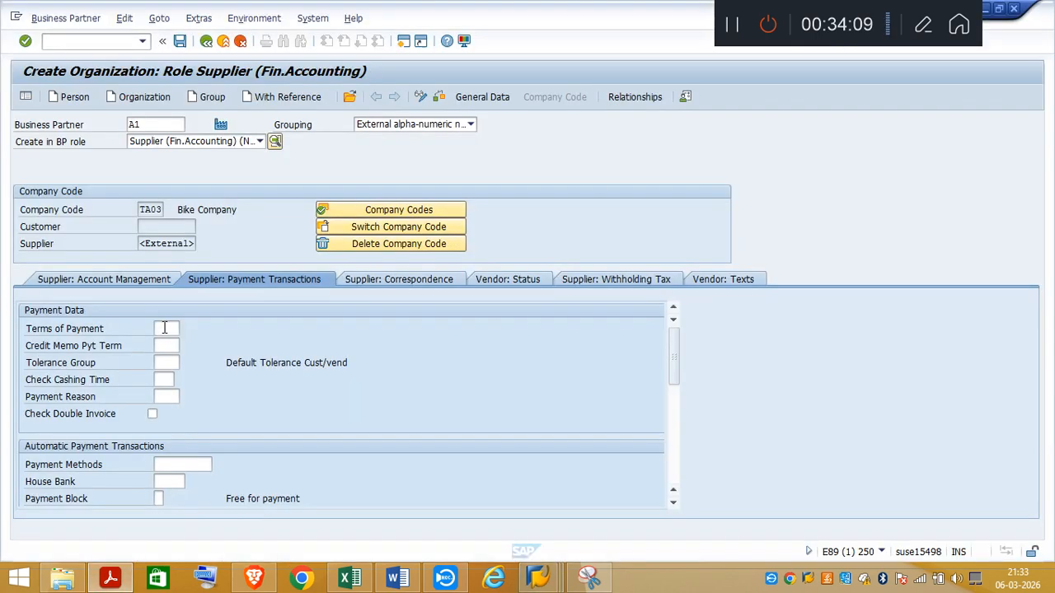
type("00")
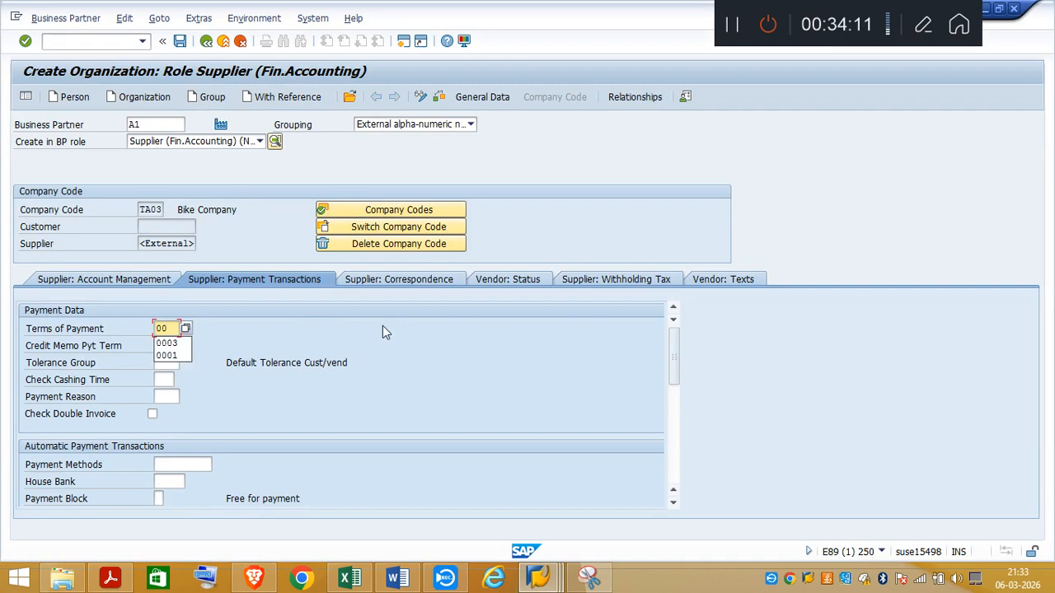
type("03")
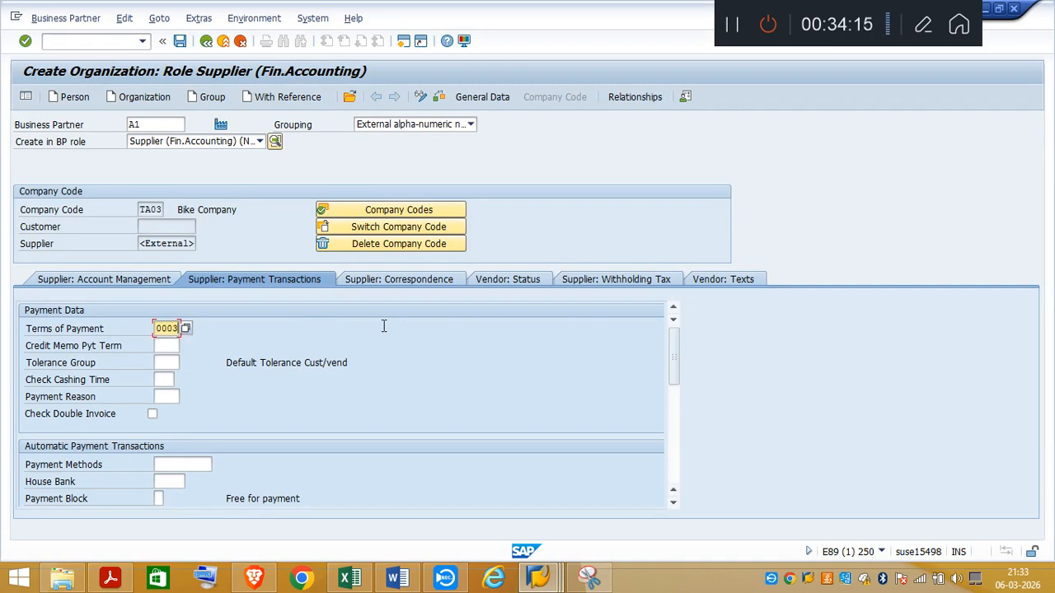
key("Return")
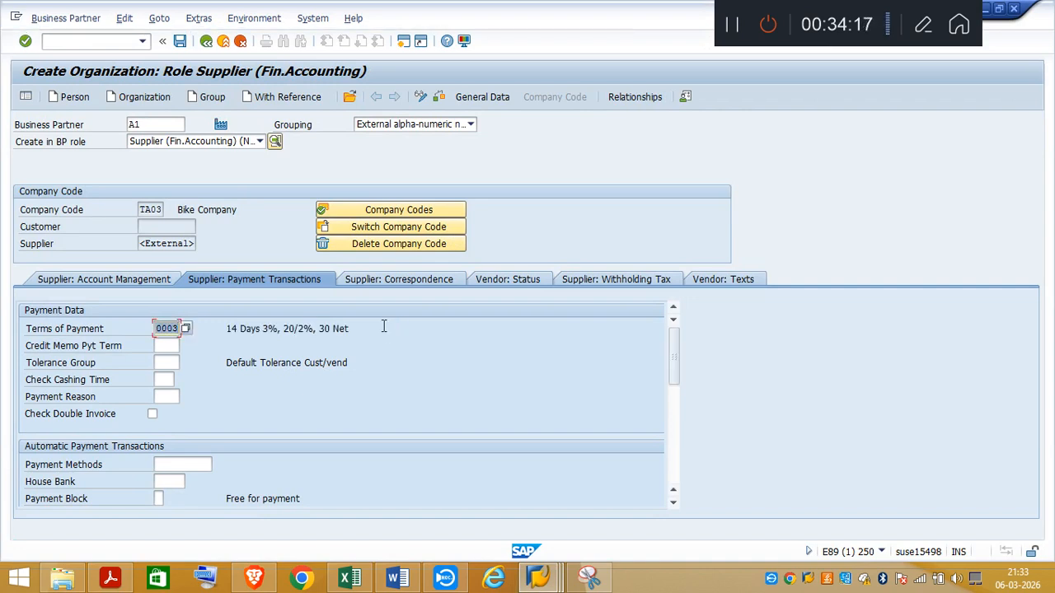
left_click(180, 41)
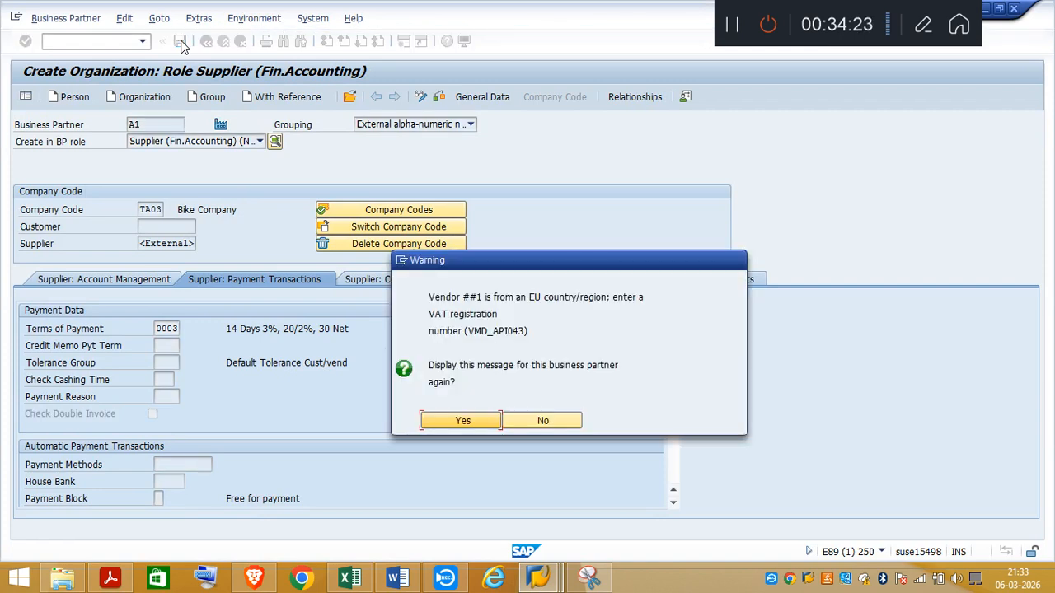
left_click(557, 422)
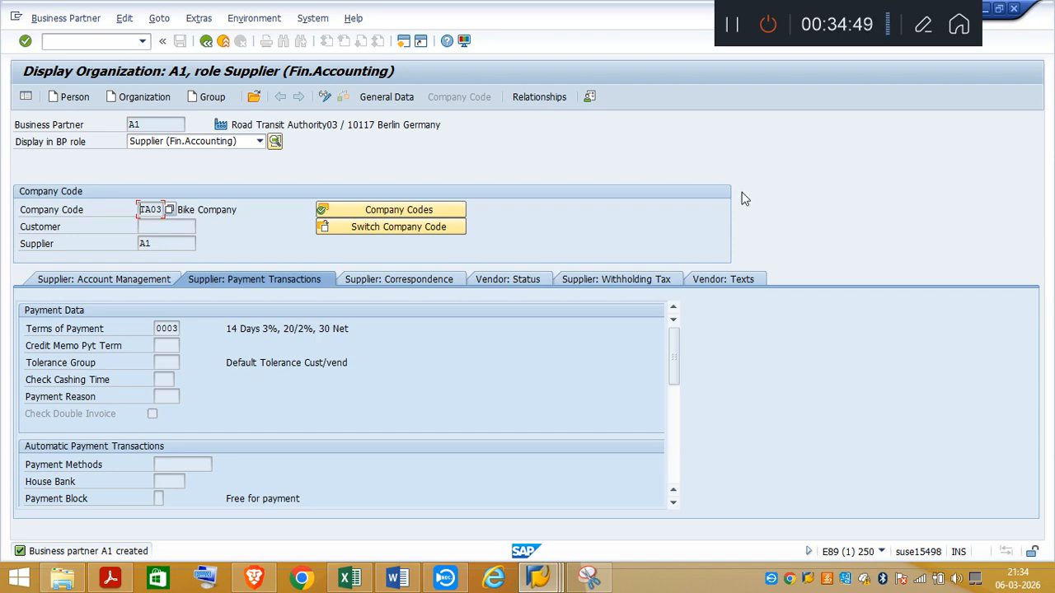
Step: Consult the task PDF, switch to Excel, add a new sheet and paste the copied supplier screenshot at cell B2
left_click(124, 581)
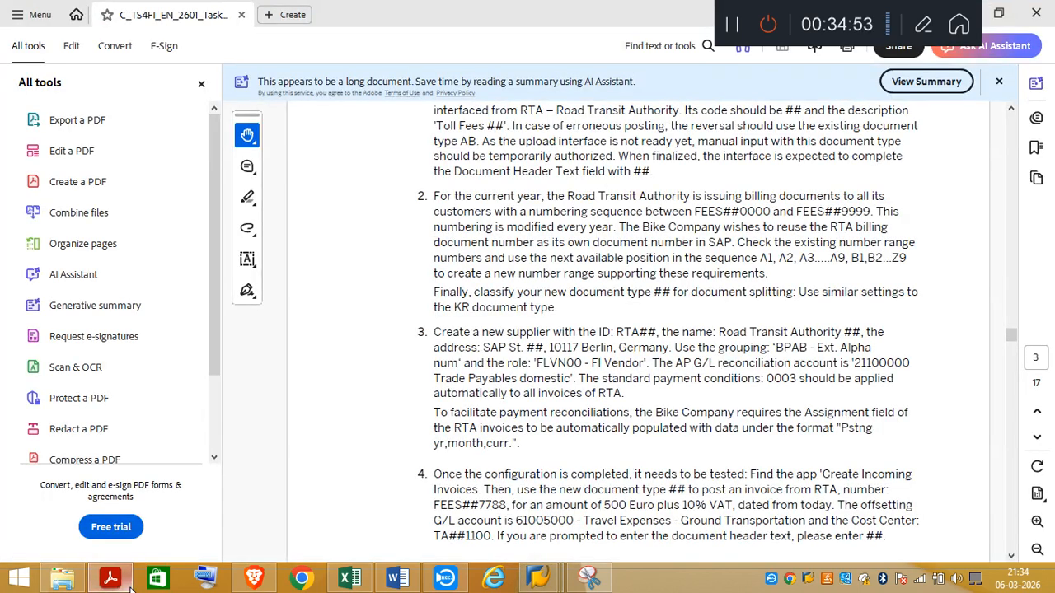
left_click(115, 579)
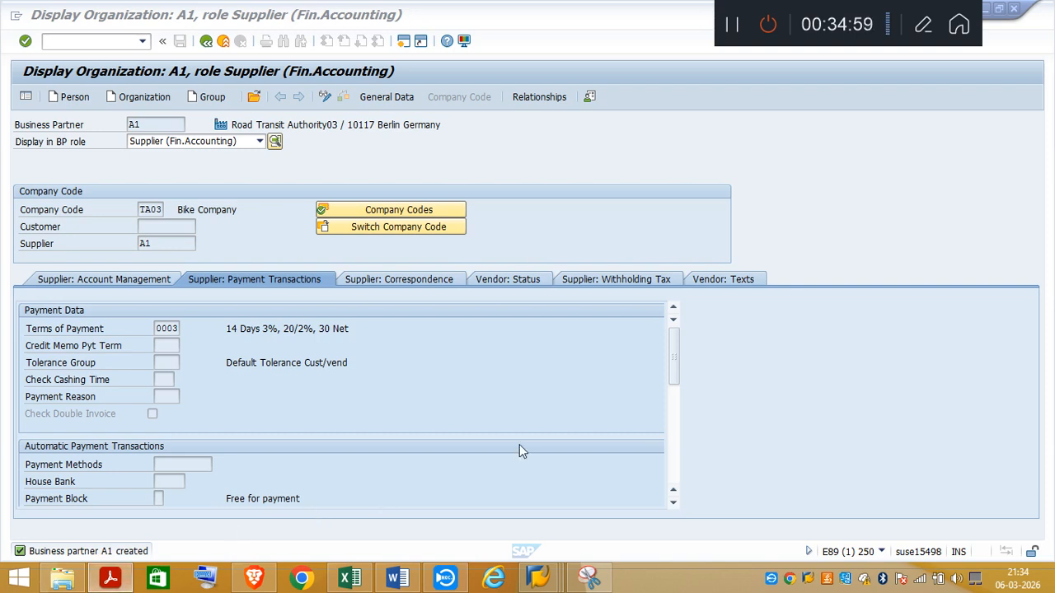
left_click(349, 581)
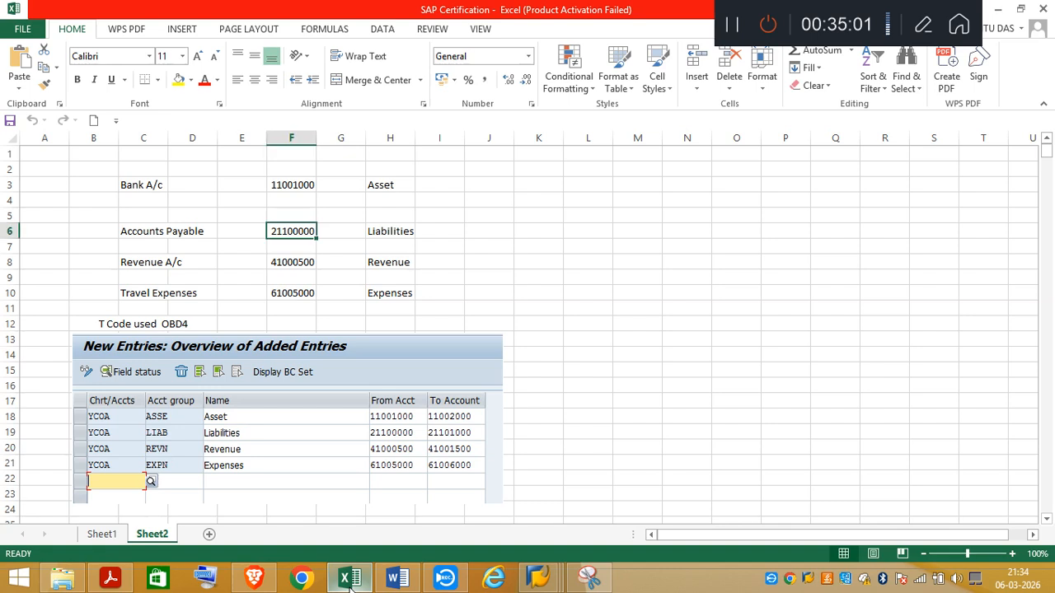
left_click(208, 535)
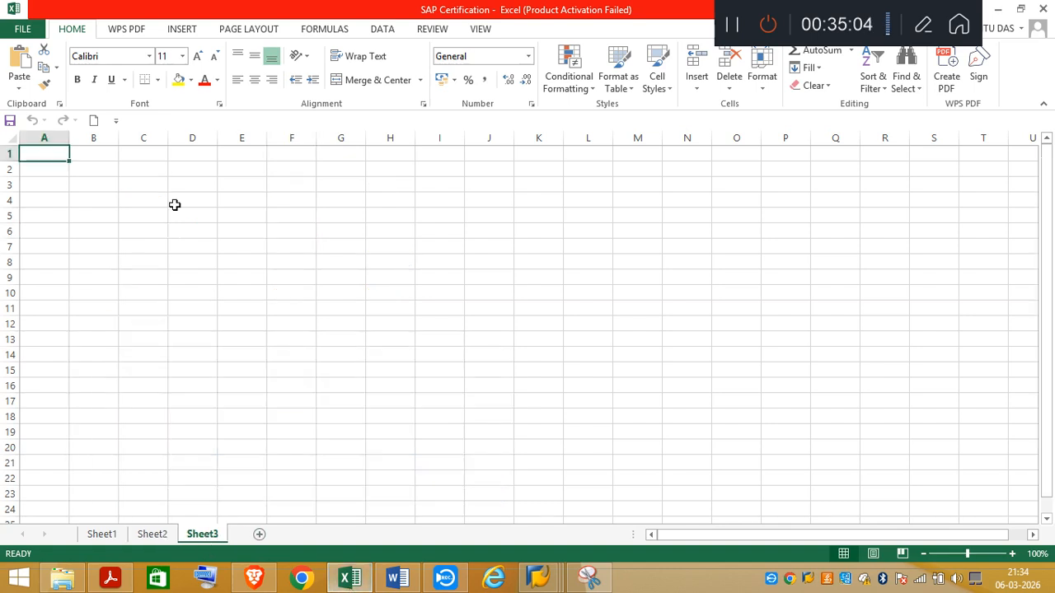
left_click(88, 165)
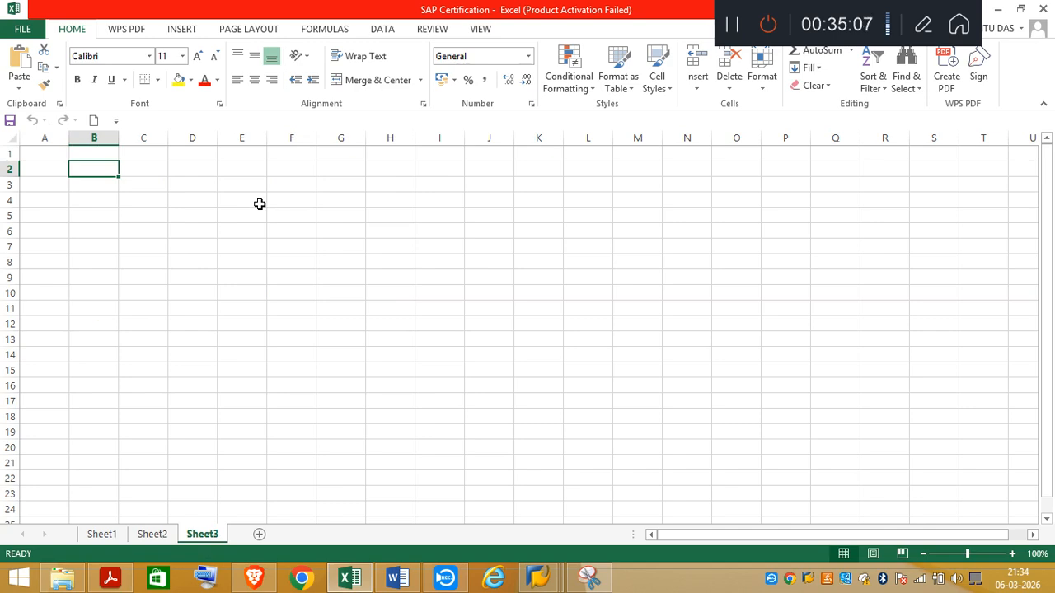
key("ctrl+v")
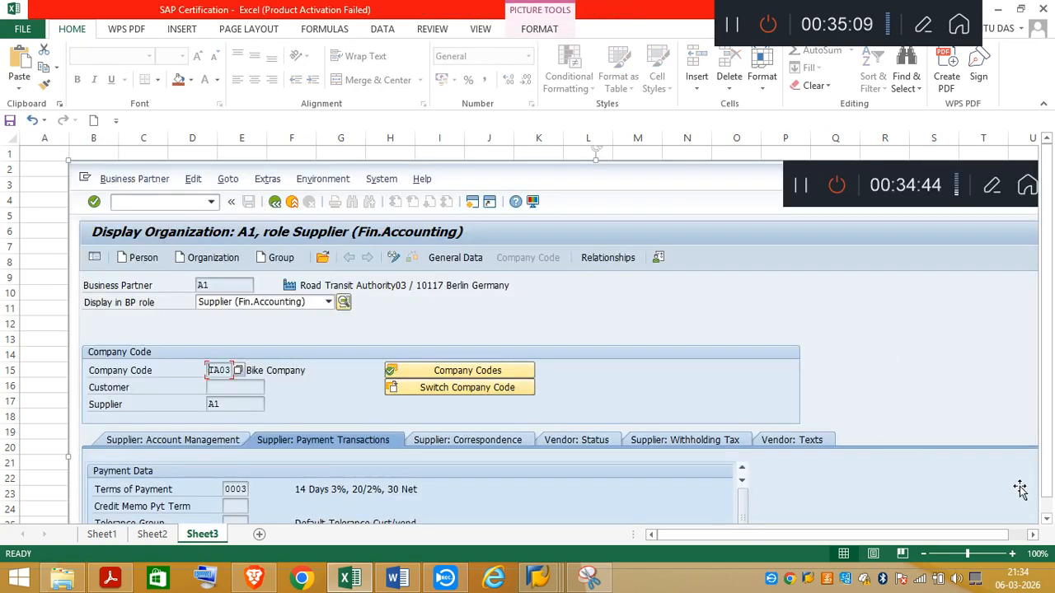
Step: Shrink the pasted supplier screenshot so it covers about columns B to O and rows 2 to 26
left_click(1046, 520)
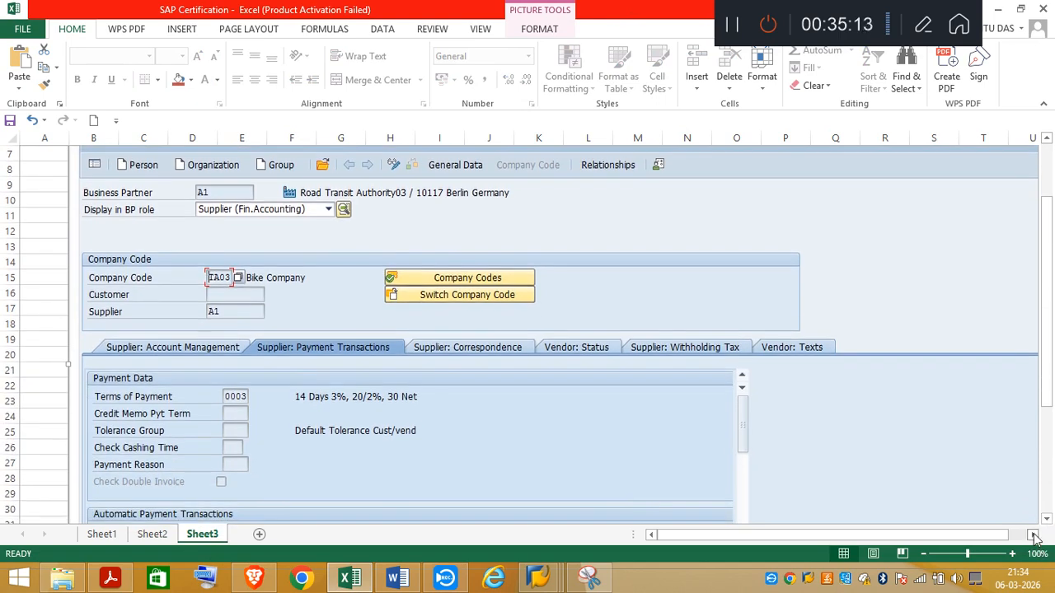
left_click(1034, 536)
scroll(1050, 412, "down", 4)
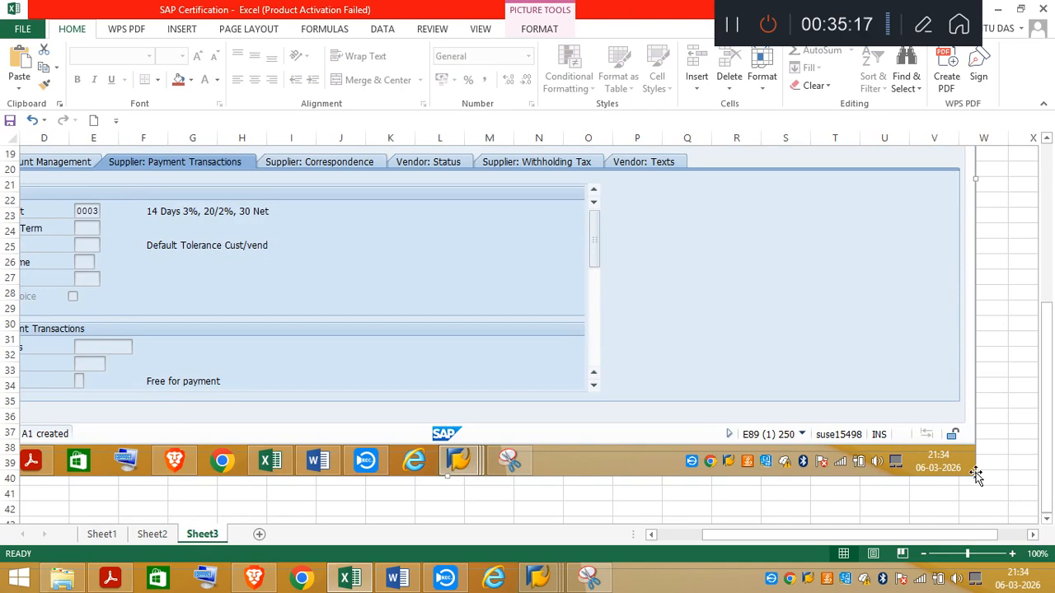
left_click_drag(973, 476, 619, 242)
left_click(651, 535)
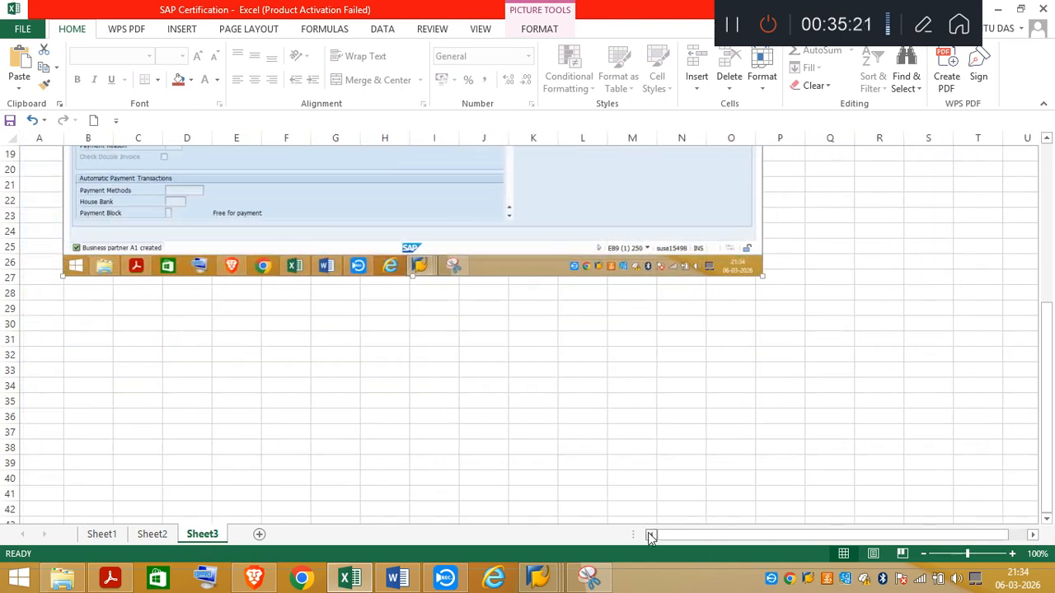
left_click_drag(1047, 323, 1029, 177)
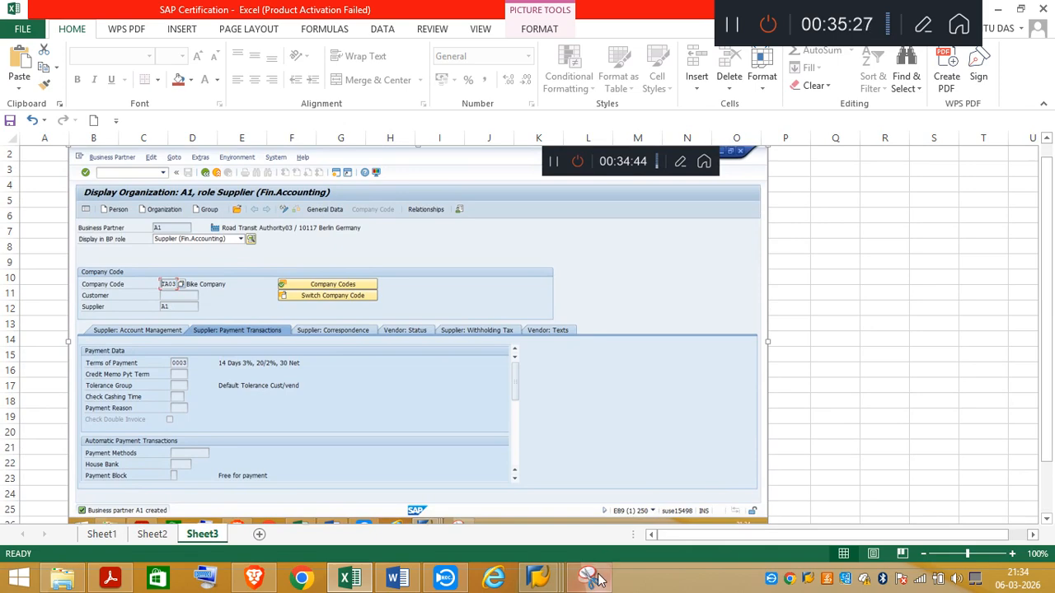
Step: Capture the supplier A1 display area of the pasted screenshot with Snipping Tool and return to Excel
left_click(590, 581)
left_click(33, 58)
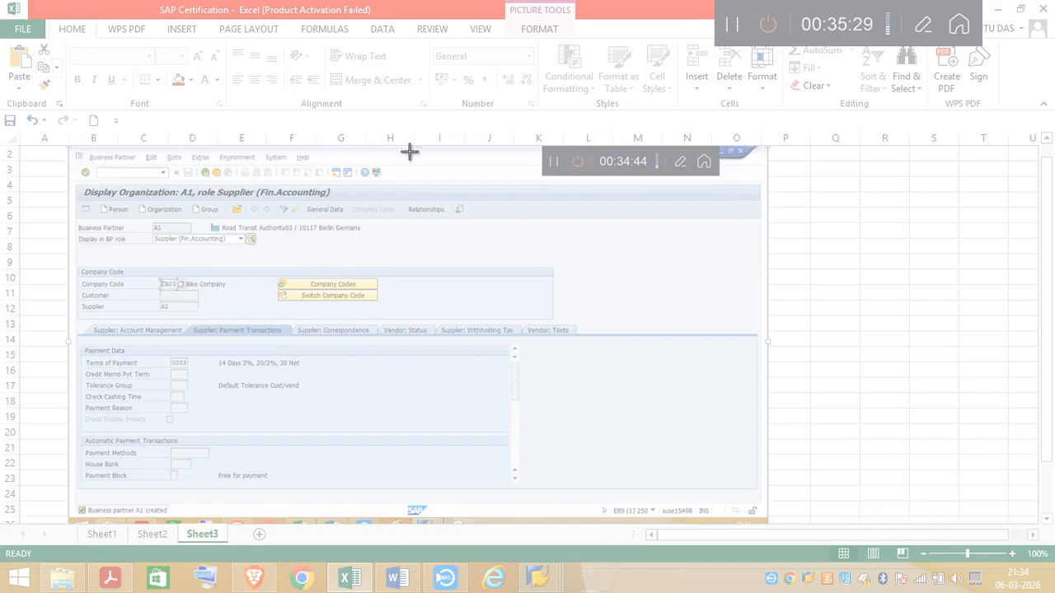
left_click_drag(508, 184, 554, 498)
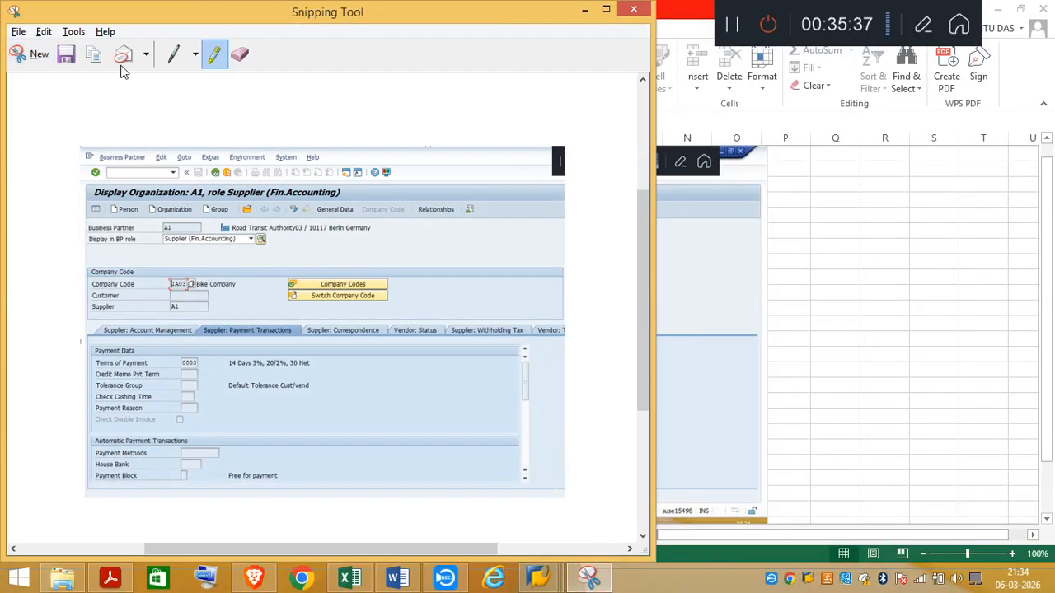
left_click(586, 10)
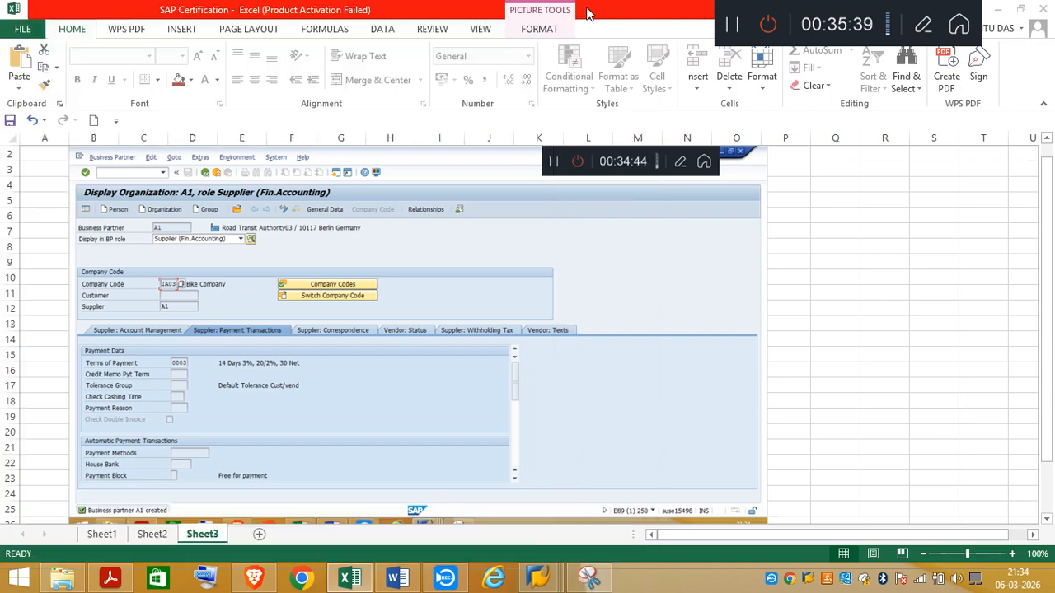
Step: Delete the pasted supplier screenshot from Sheet3 and locate the "Now lets create Business Partner - BP" note on Sheet2
left_click(106, 538)
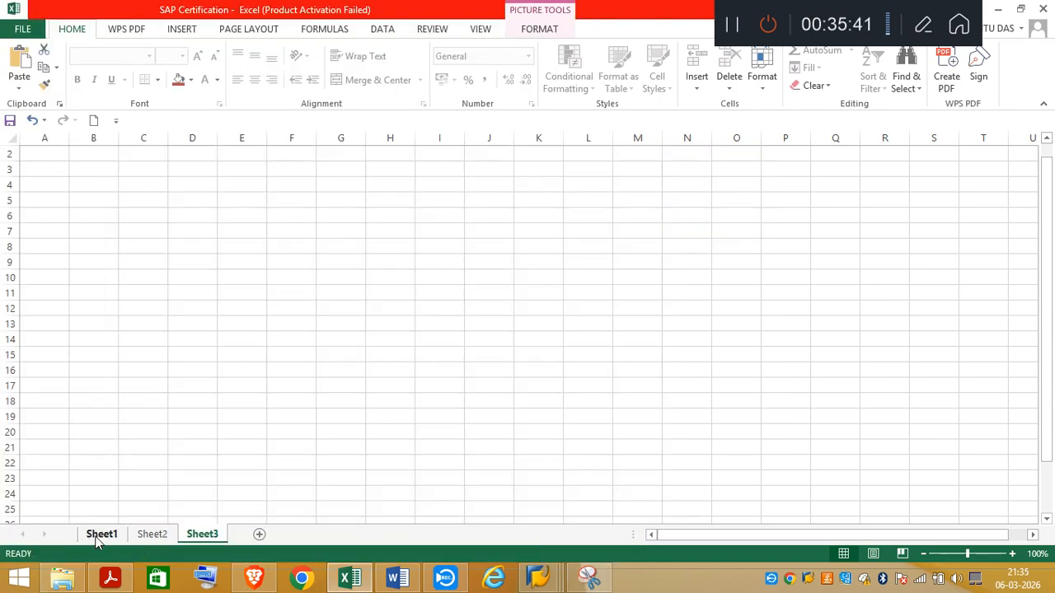
left_click(148, 535)
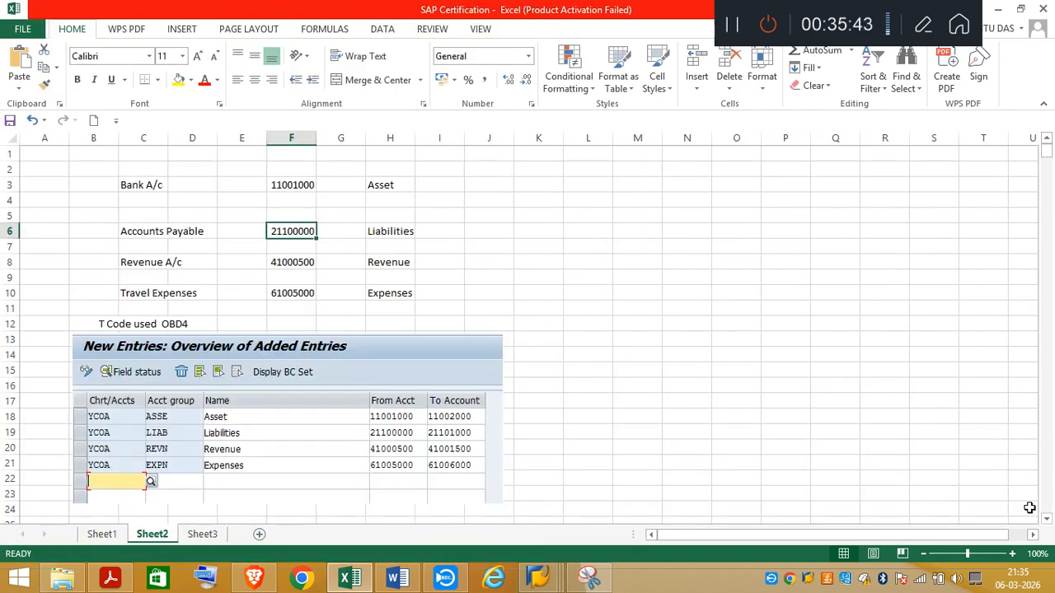
scroll(1045, 522, "down", 7)
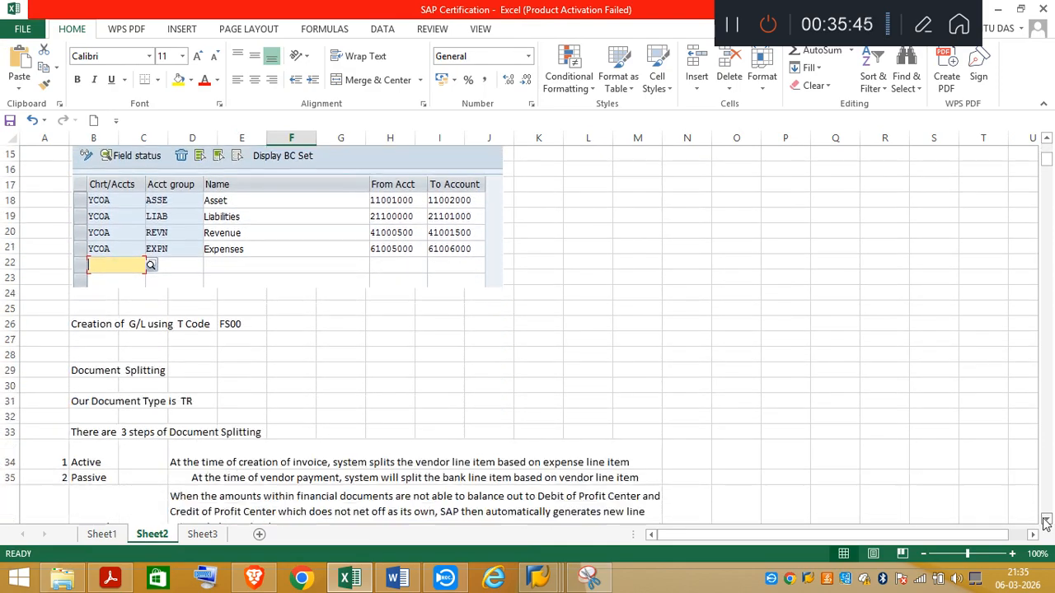
scroll(1045, 522, "down", 20)
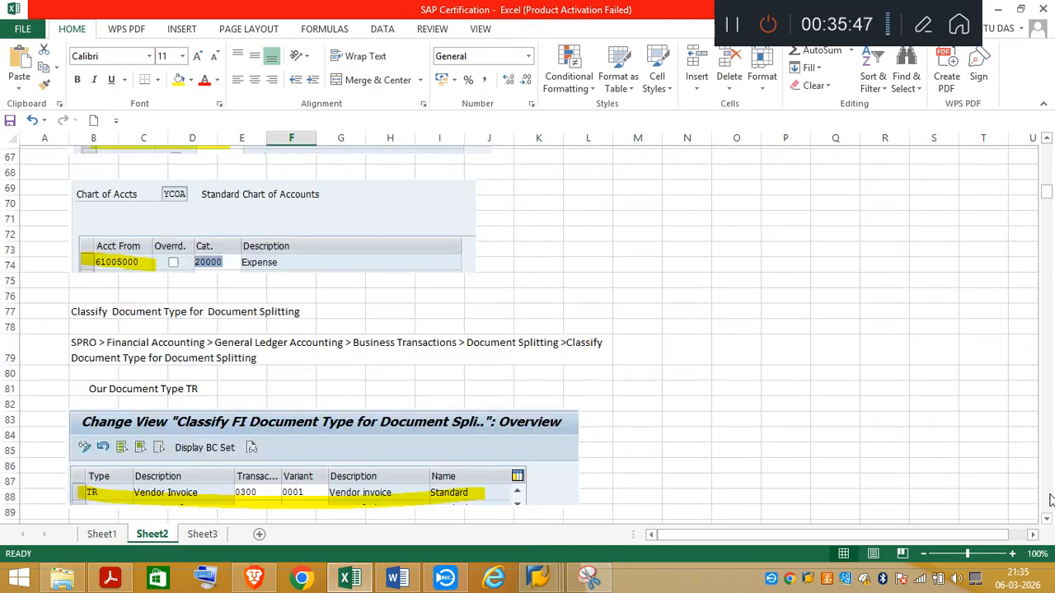
scroll(1051, 500, "down", 20)
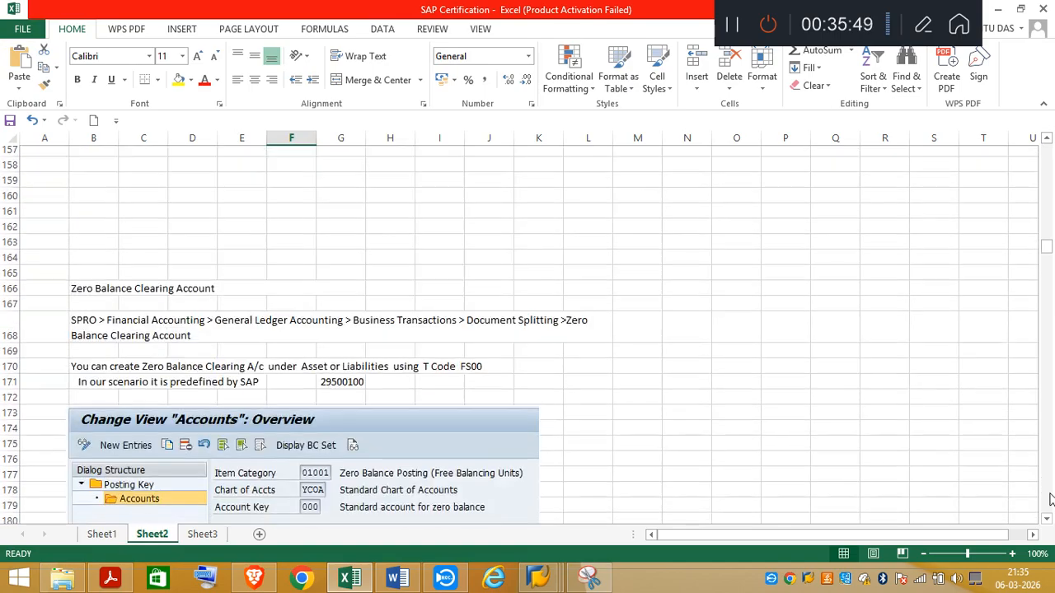
scroll(1050, 500, "down", 20)
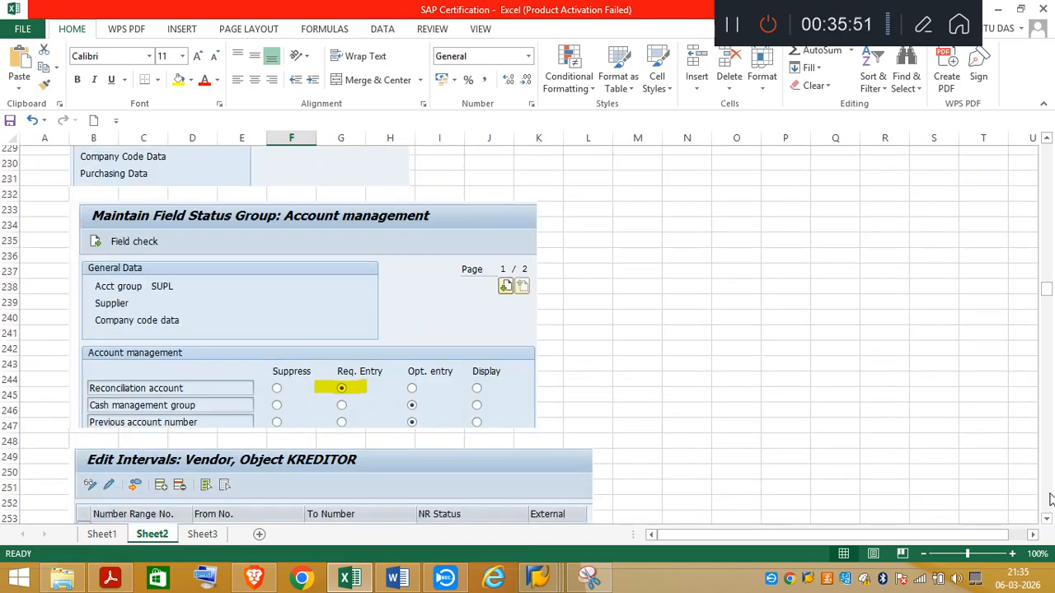
scroll(1050, 500, "down", 20)
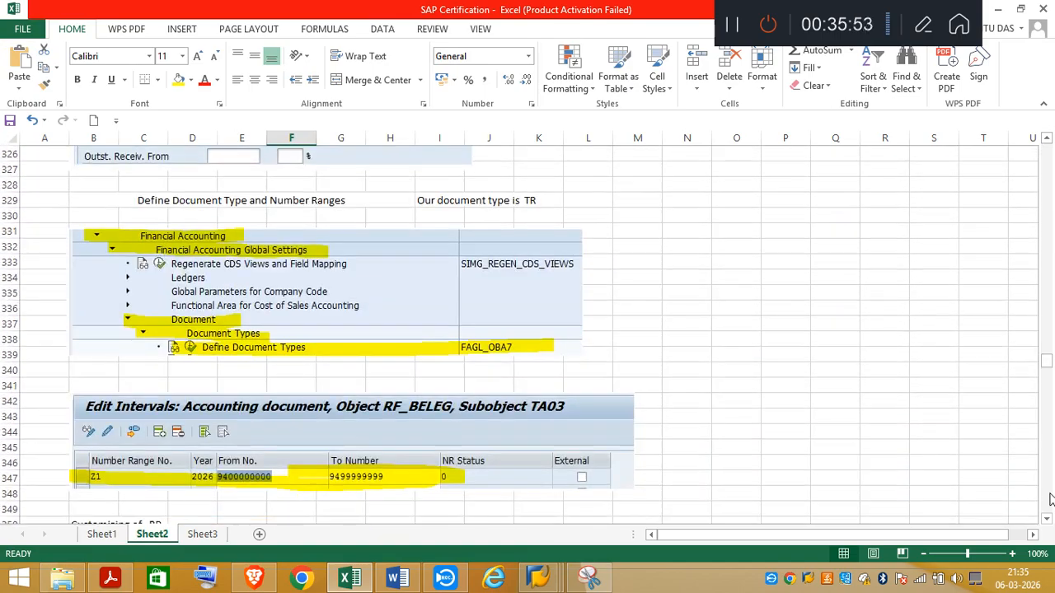
scroll(1050, 500, "down", 15)
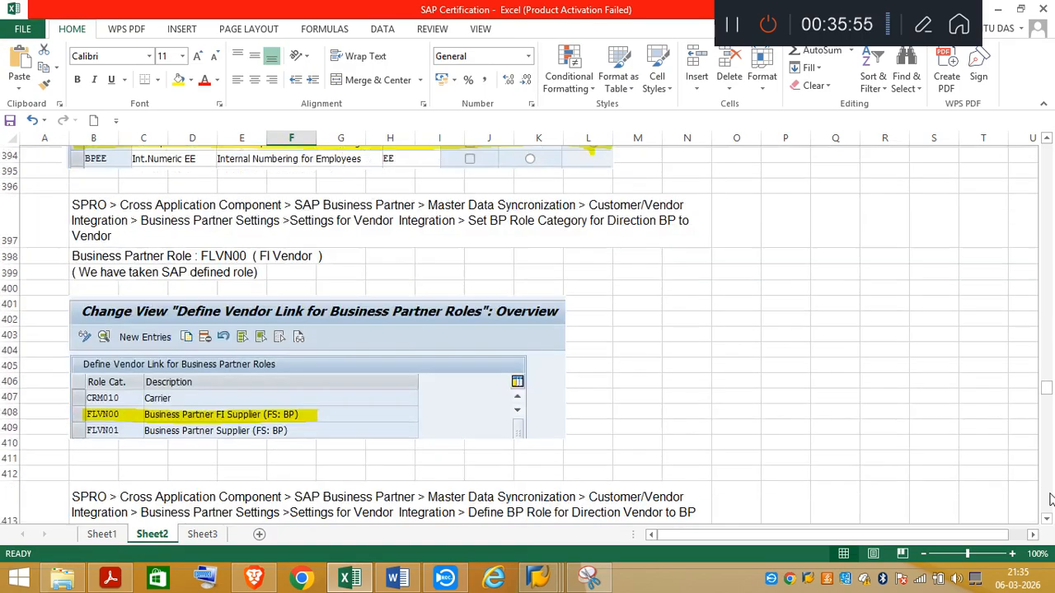
scroll(1050, 500, "down", 20)
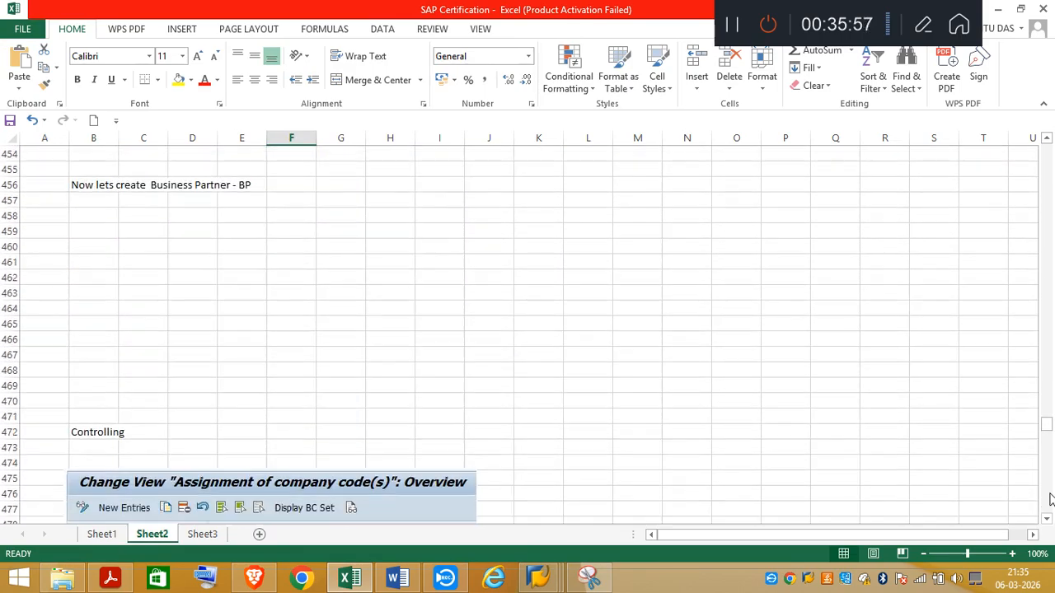
scroll(1050, 501, "down", 16)
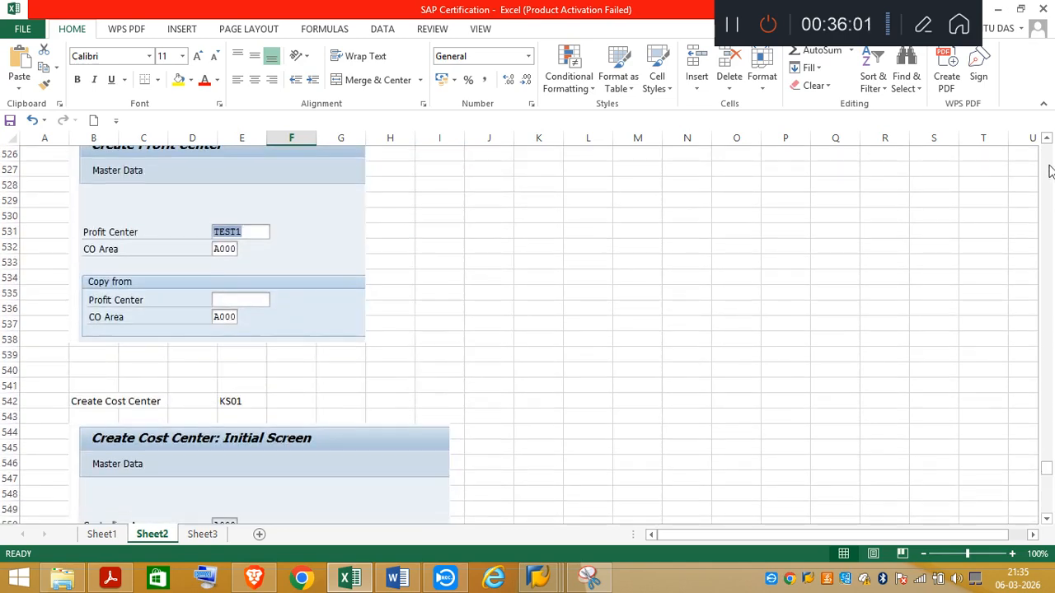
scroll(1049, 170, "up", 16)
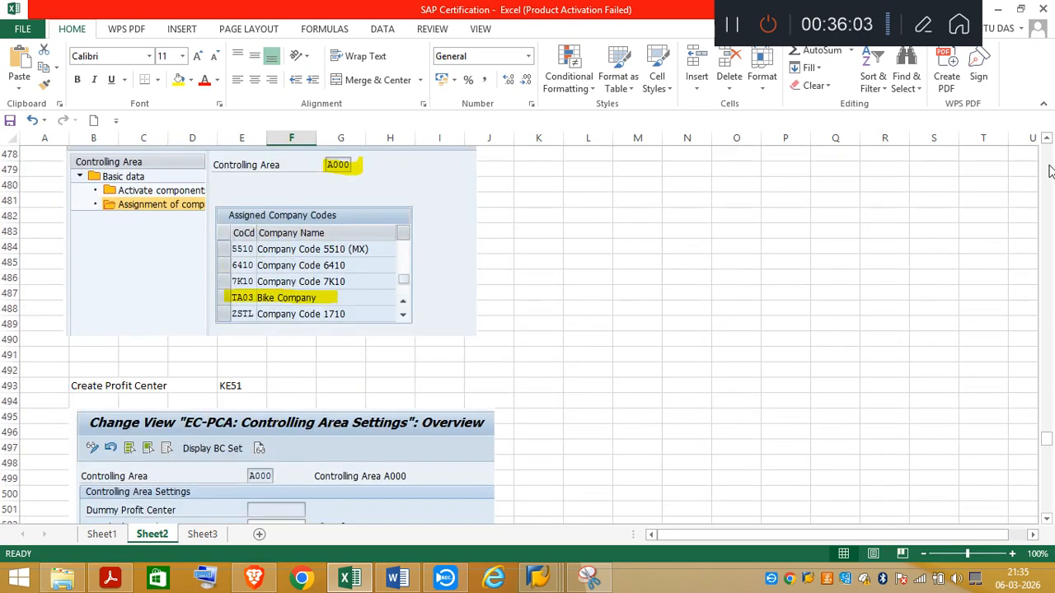
scroll(1049, 171, "up", 8)
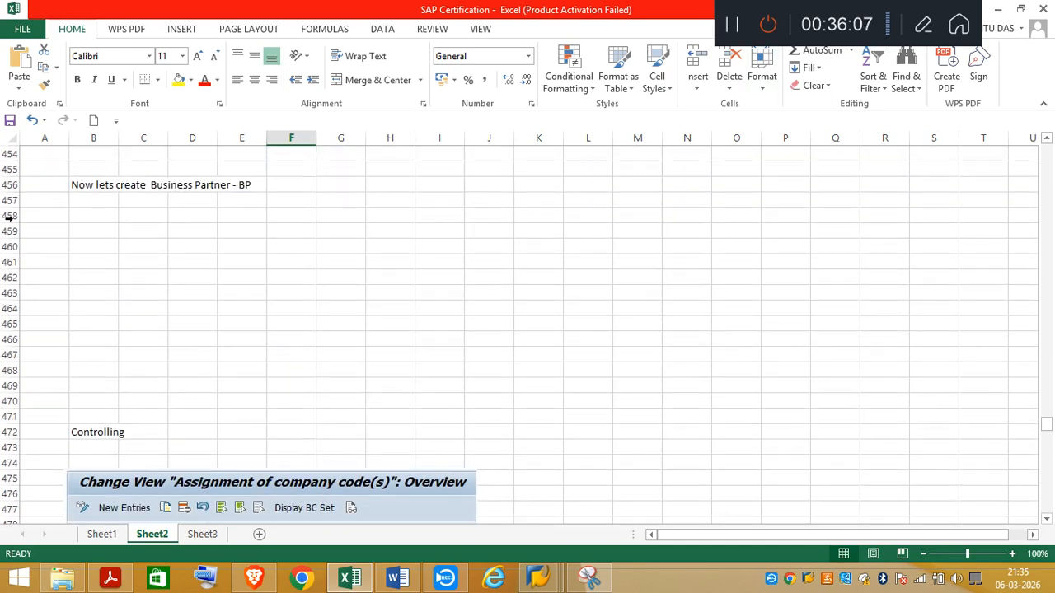
Step: Insert 14 blank rows at rows 457 to 470, between the Business Partner note and the Controlling heading
left_click(9, 200)
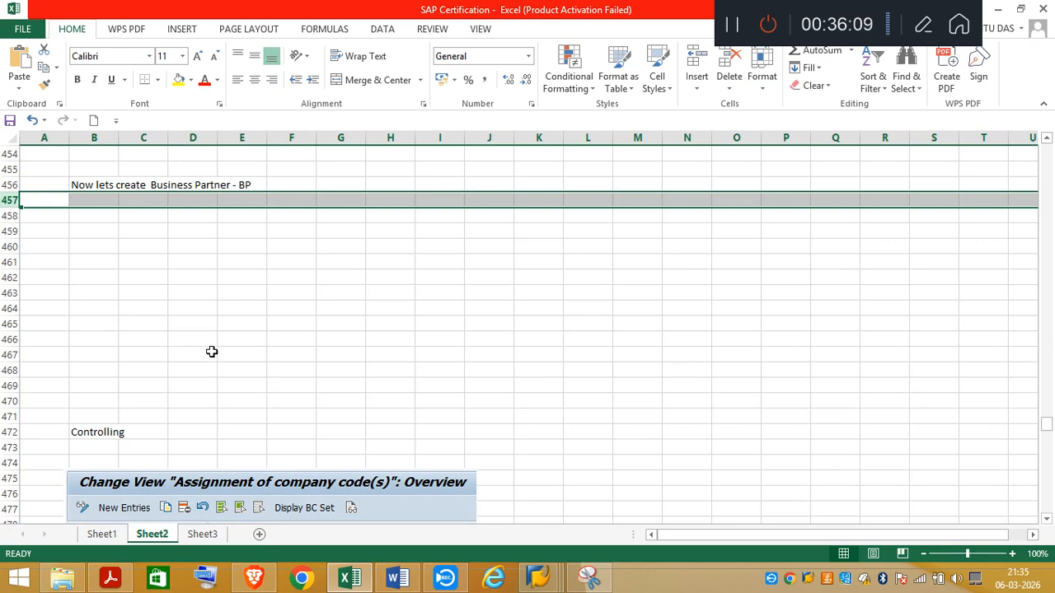
left_click(17, 402, "shift")
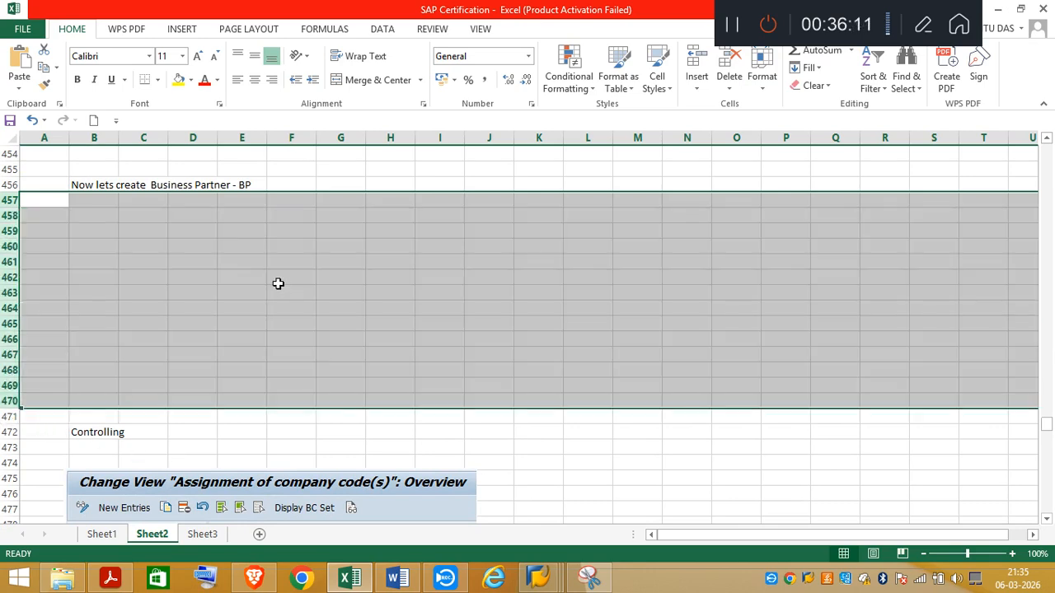
left_click(327, 389)
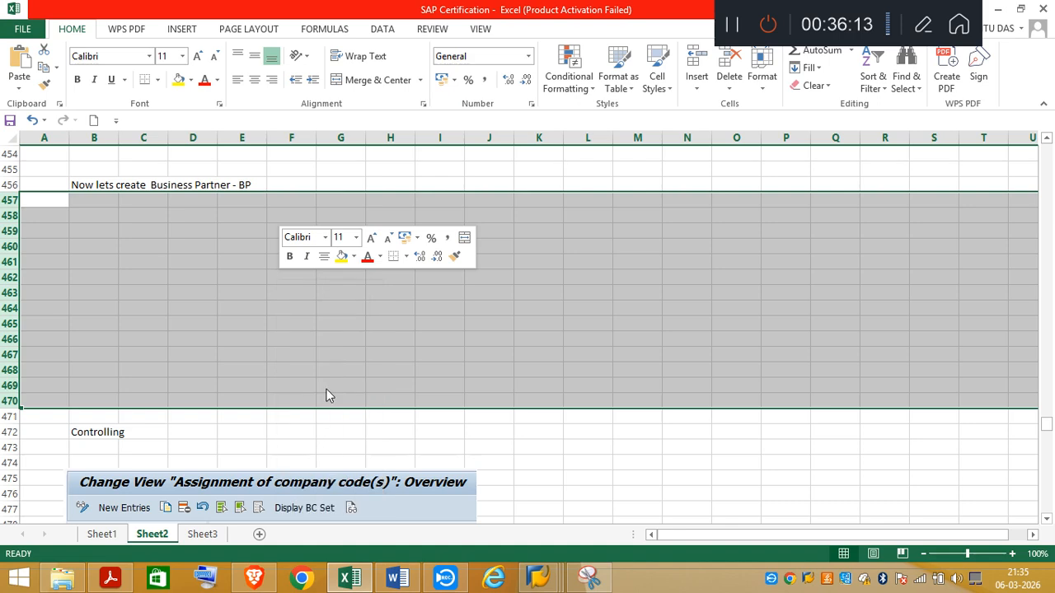
Step: Paste the captured supplier display at cell B458 and check that it fits above the Controlling section
left_click(99, 216)
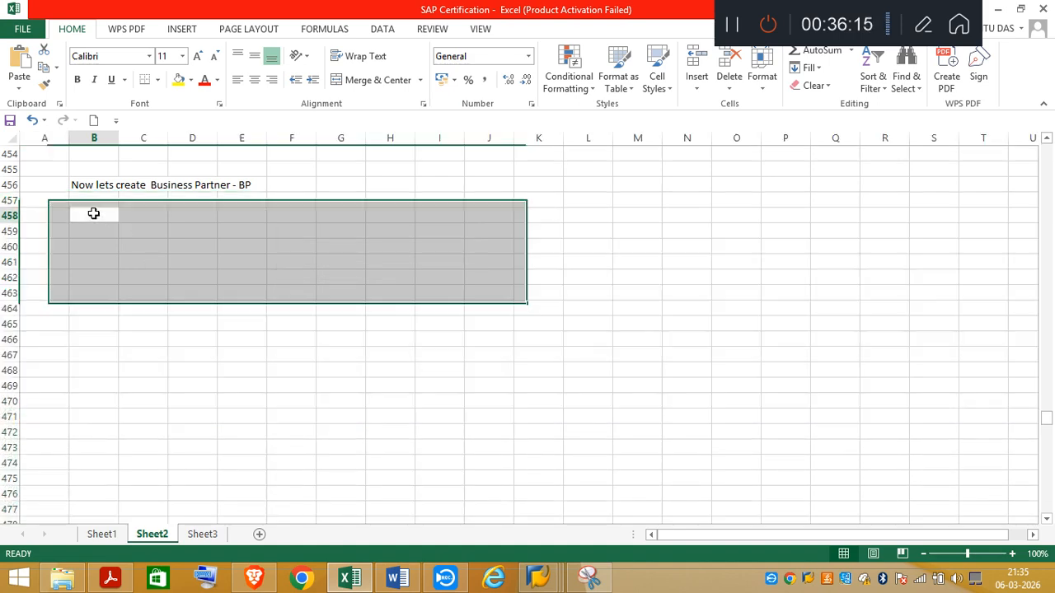
key("ctrl+v")
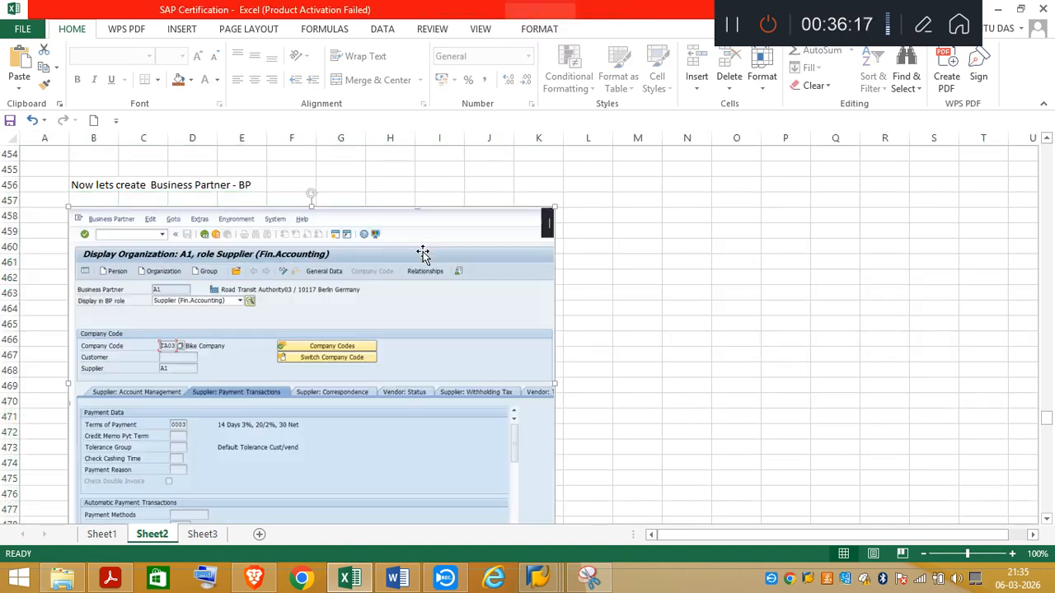
left_click(1046, 519)
left_click(1045, 519)
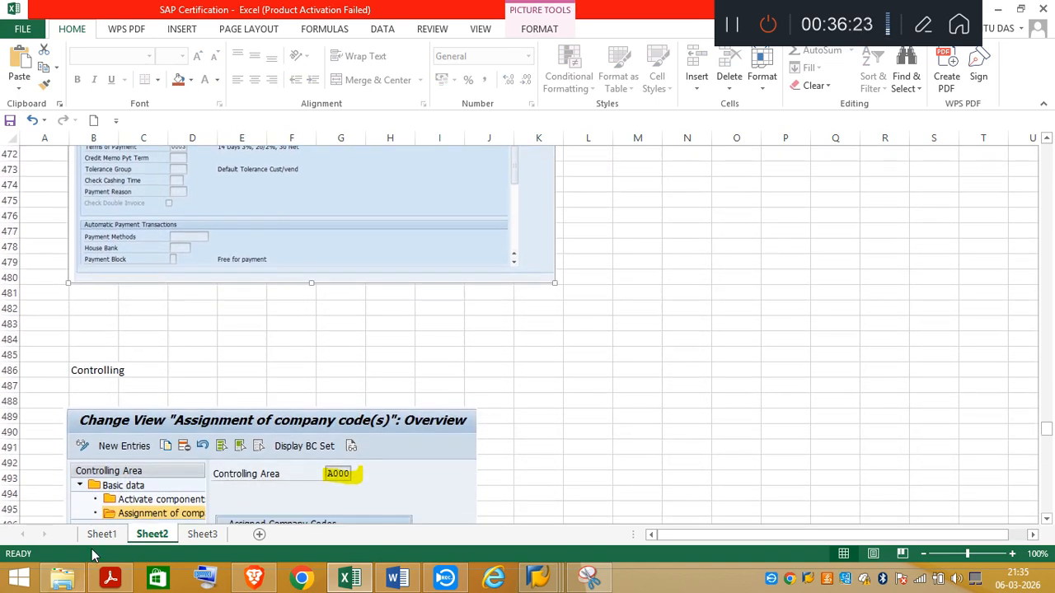
Step: Switch to the task PDF in Acrobat and read tasks 3 and 4 on the RTA supplier, Assignment field and test invoice
left_click(100, 585)
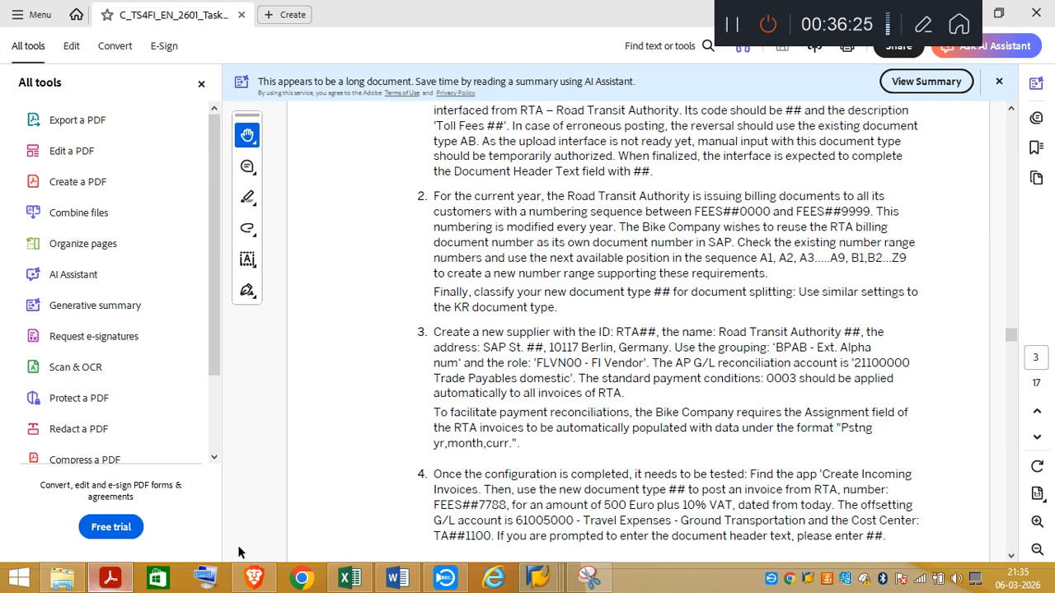
left_click(1011, 556)
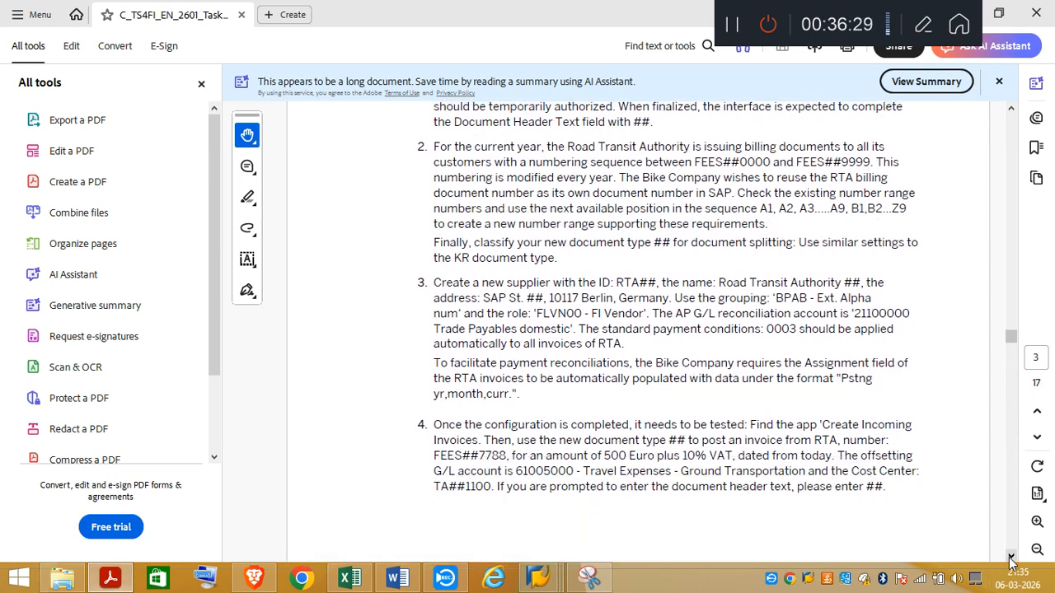
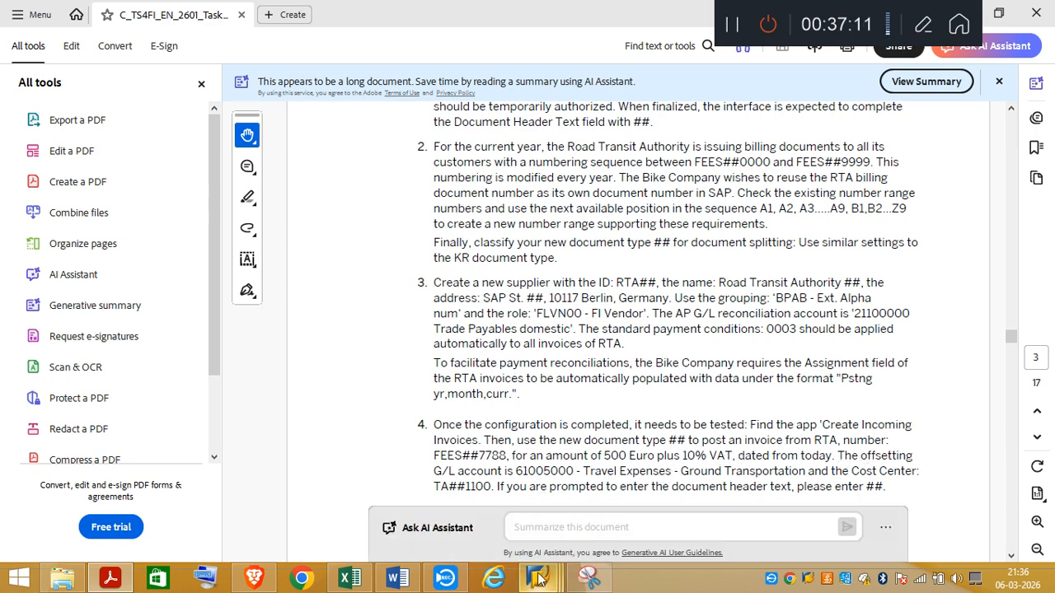
Step: Switch to Excel and review the Controlling note on Sheet2 showing the company code assignment for controlling area A000
mouse_move(538, 579)
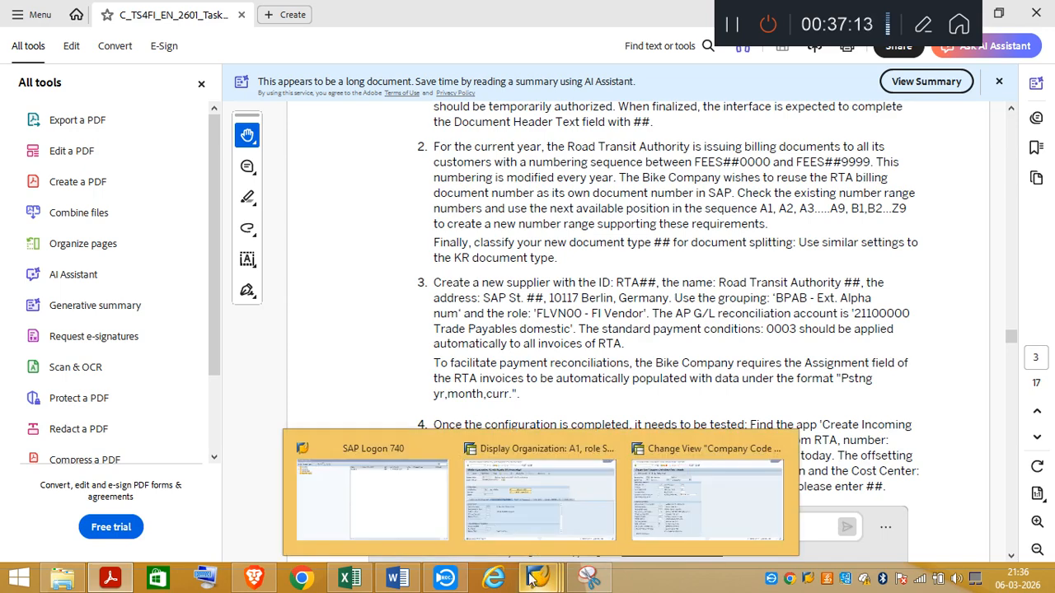
left_click(254, 582)
left_click(254, 589)
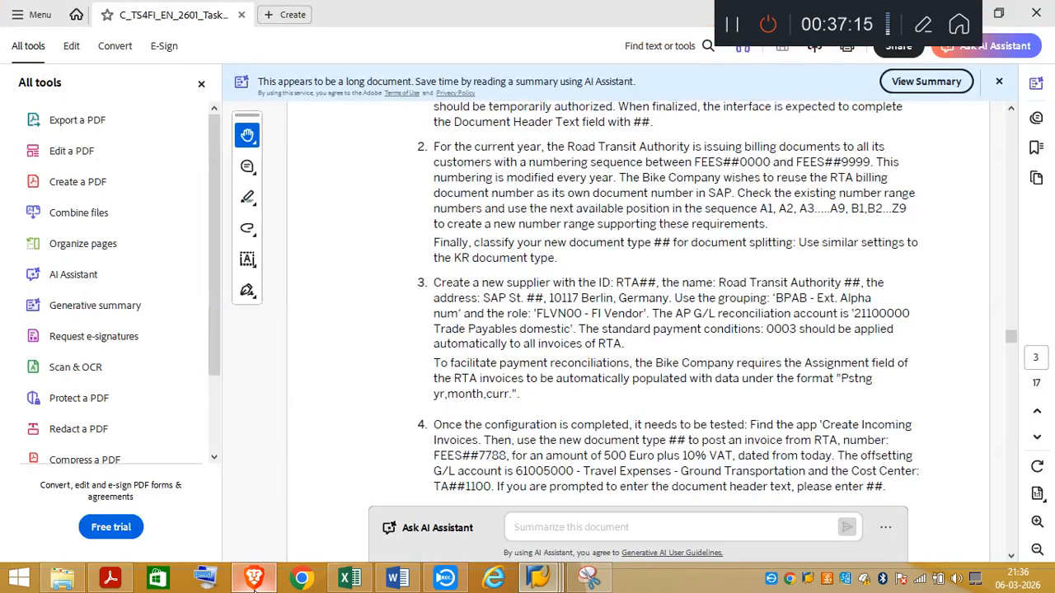
left_click(353, 578)
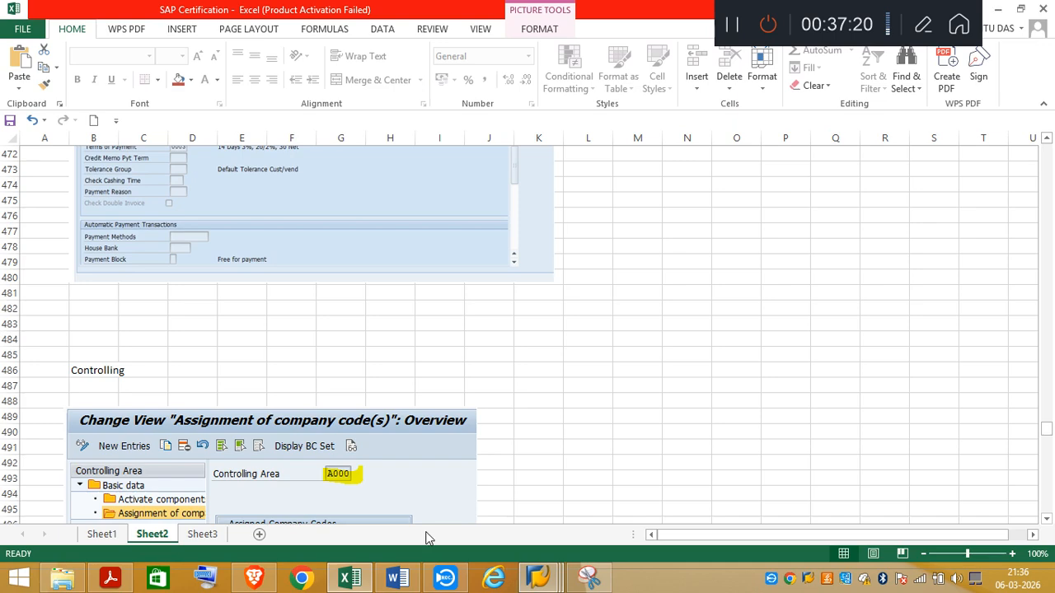
left_click(1047, 520)
left_click_drag(1047, 522, 1047, 521)
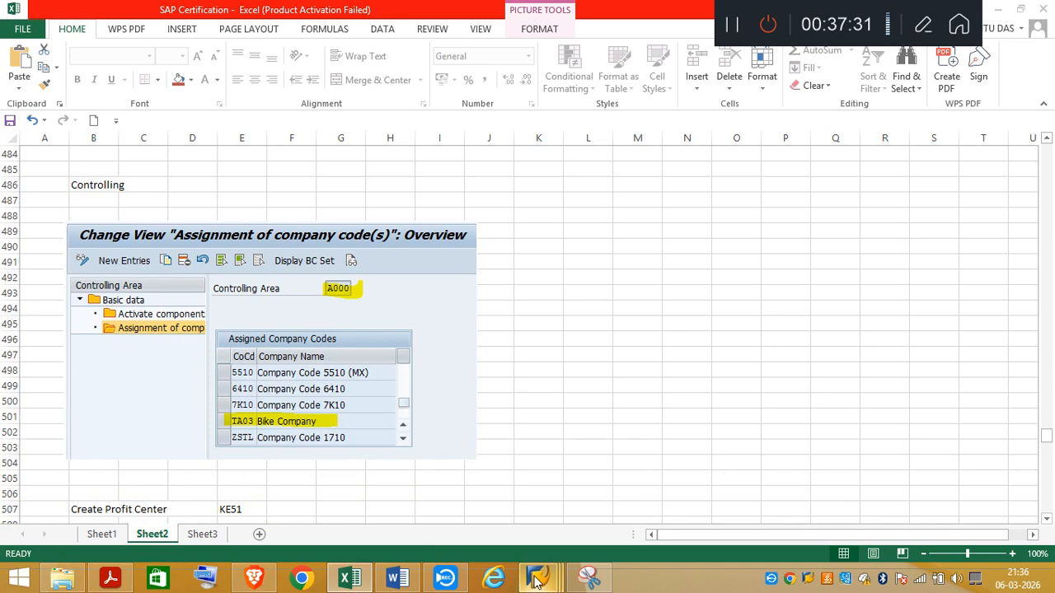
Step: Switch to SAP, leave the supplier display and open the SAP Reference IMG with /nspro
mouse_move(537, 579)
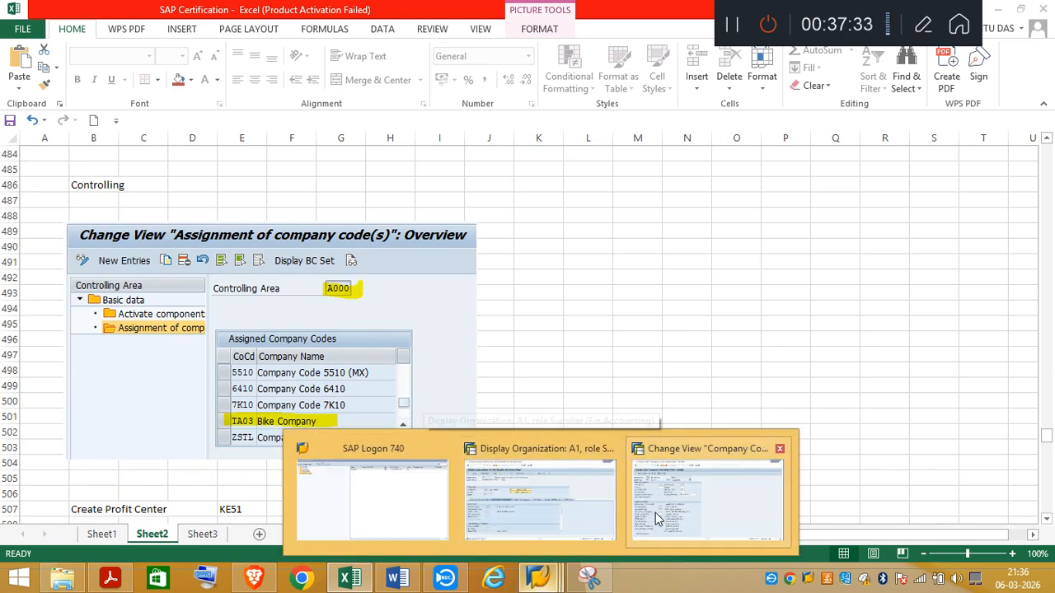
key("alt+Tab")
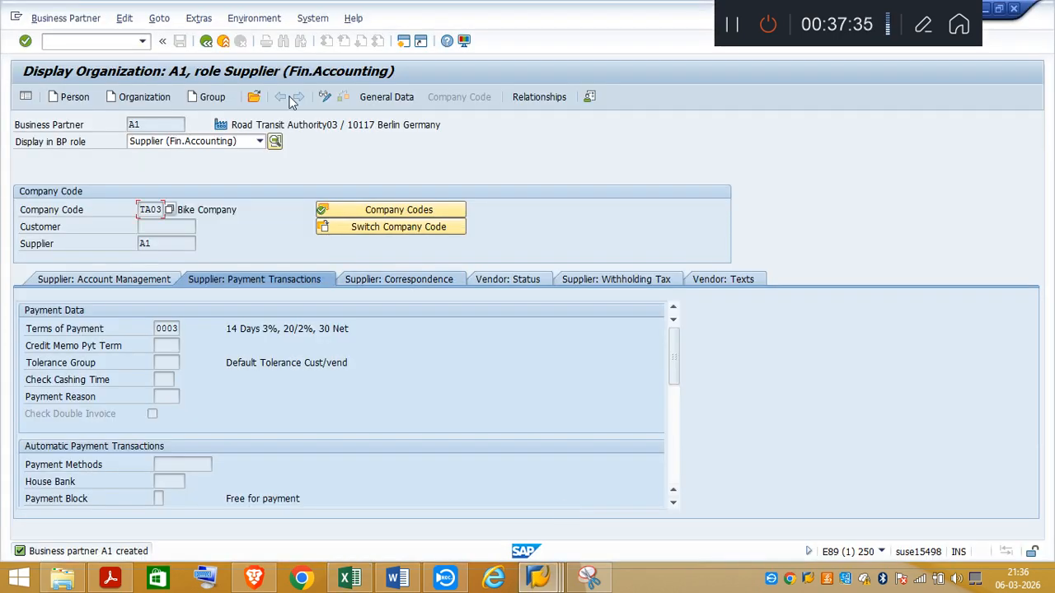
left_click(206, 41)
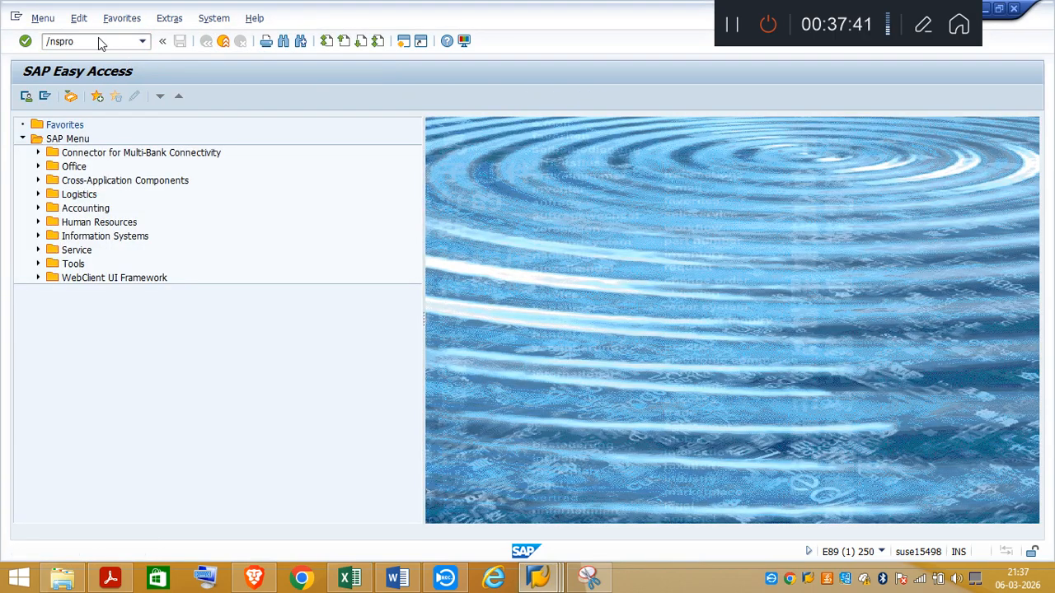
key("Return")
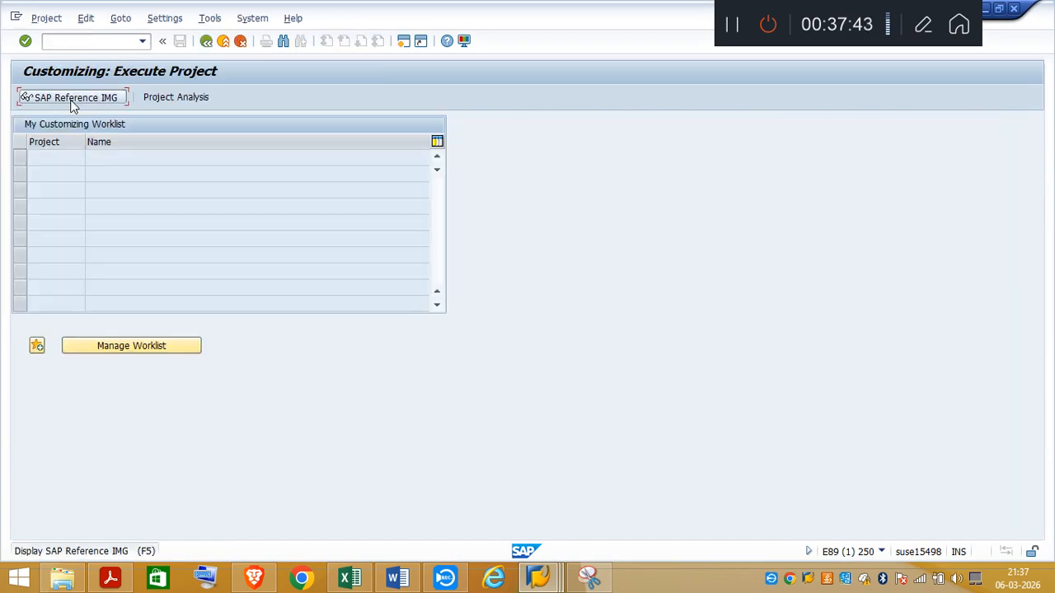
left_click(79, 99)
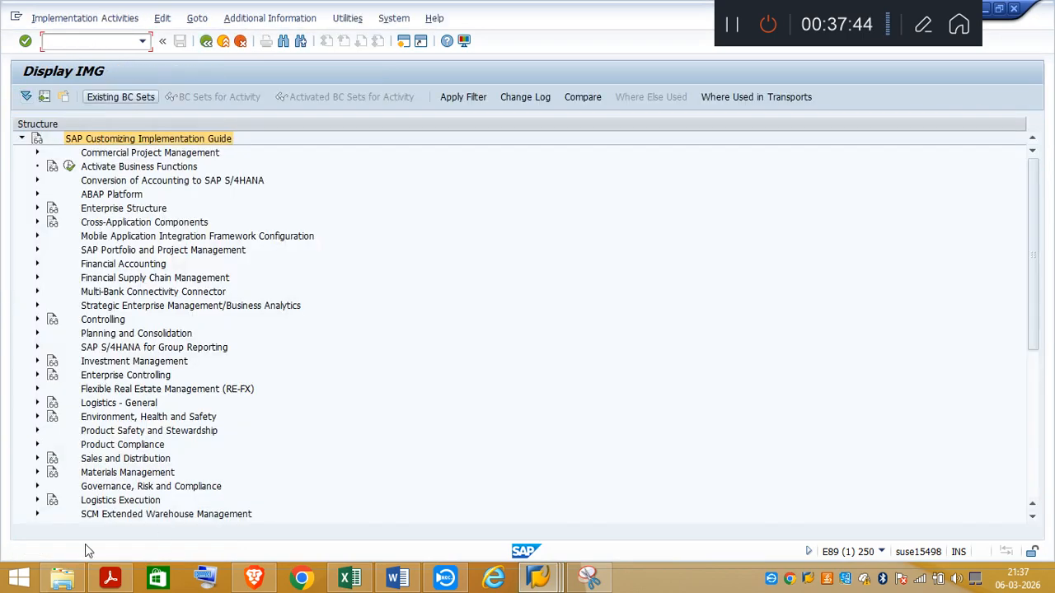
Step: Expand Controlling > General Controlling > Organization, try to open the Maintain Controlling Area activity, and decline displaying the locked data
left_click(37, 320)
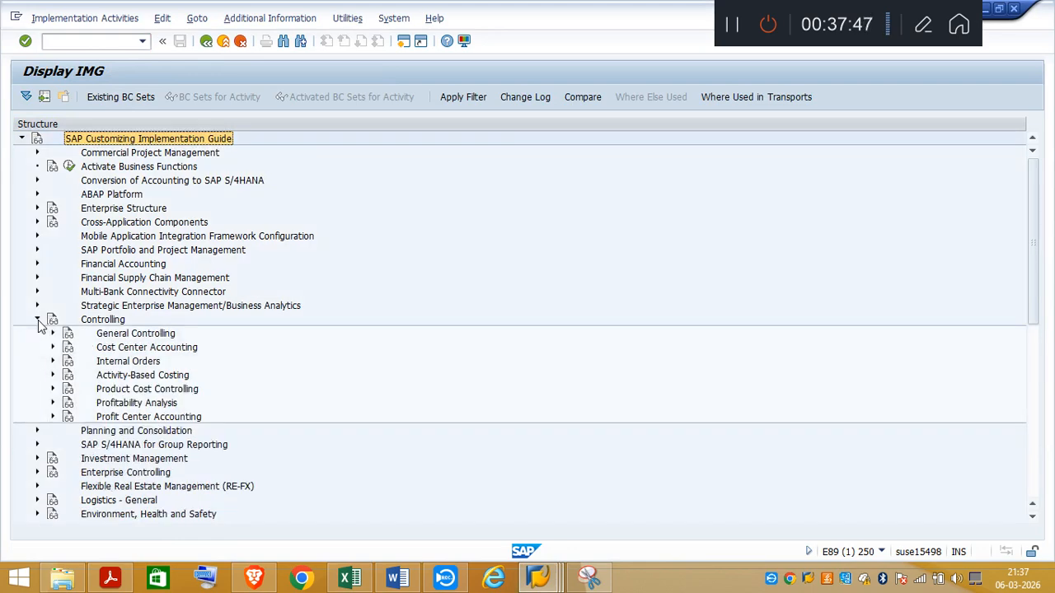
left_click(53, 333)
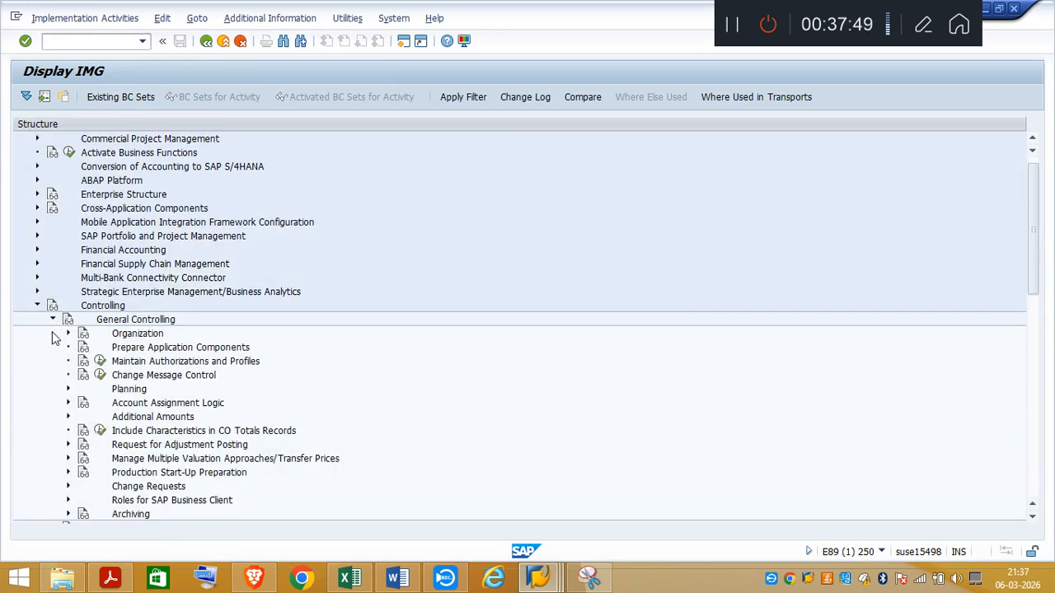
left_click(68, 334)
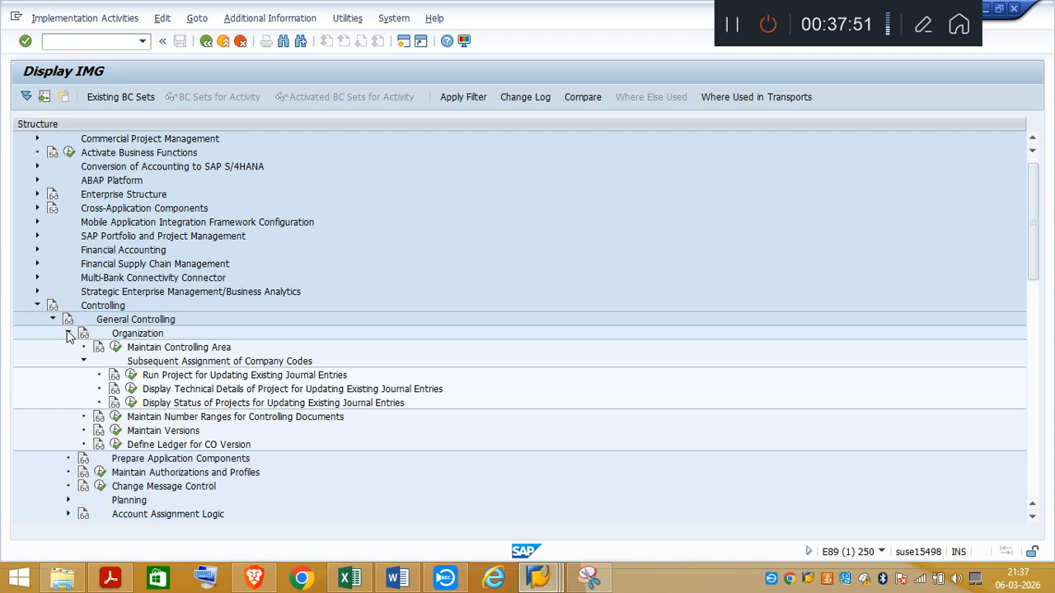
left_click(116, 347)
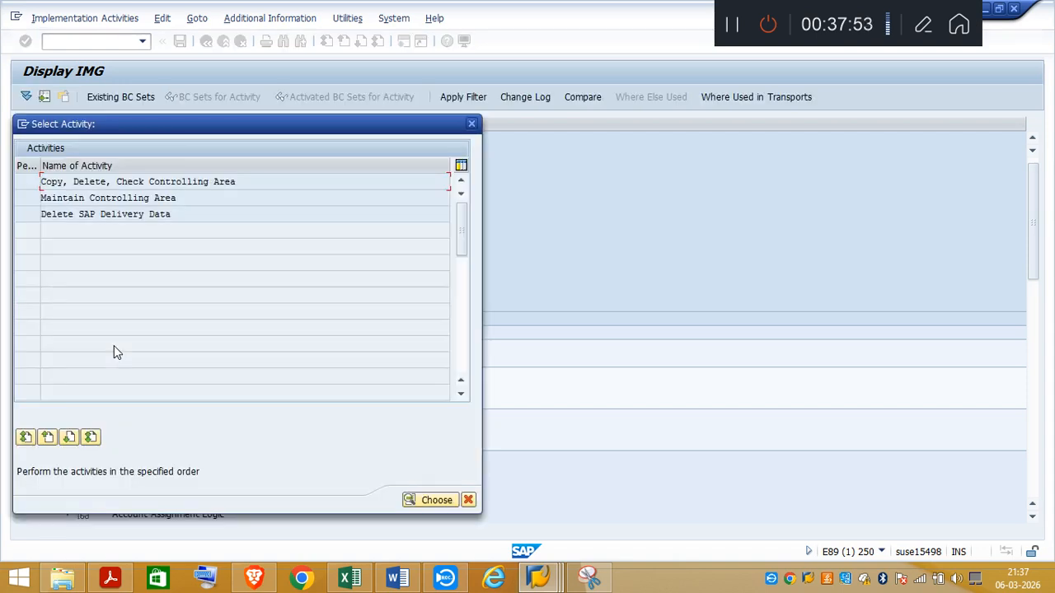
left_click(142, 198)
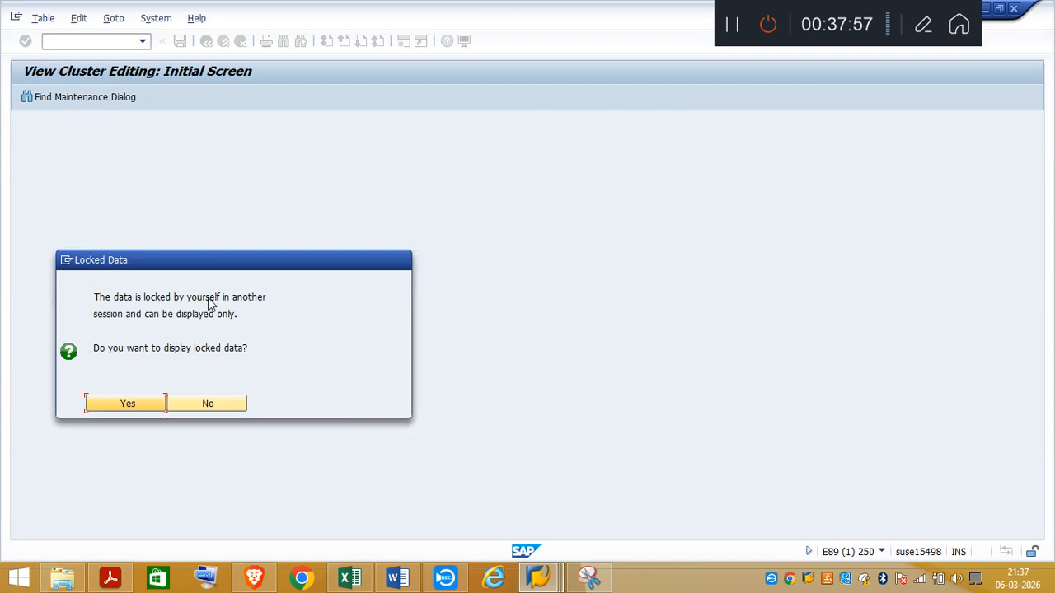
left_click(211, 405)
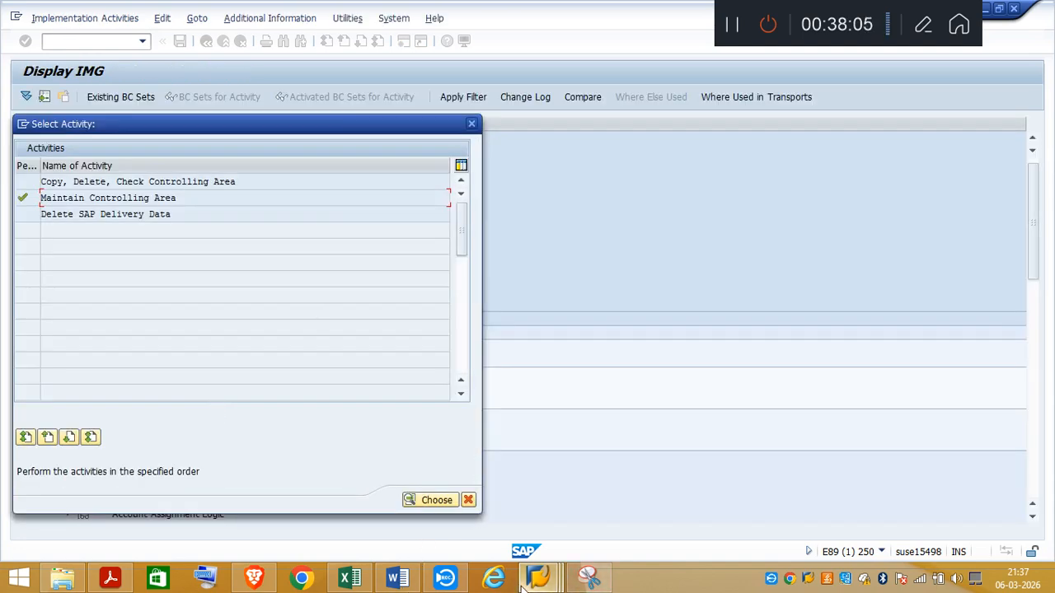
Step: Close the other SAP session with the Company Code Global Data view and dismiss the activity selection
left_click(546, 586)
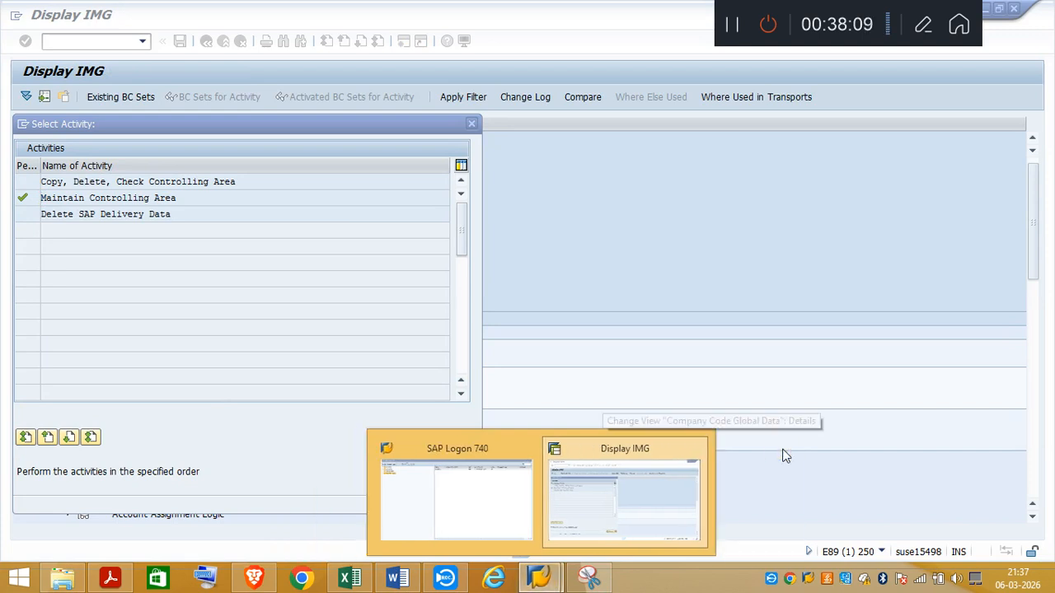
left_click(657, 510)
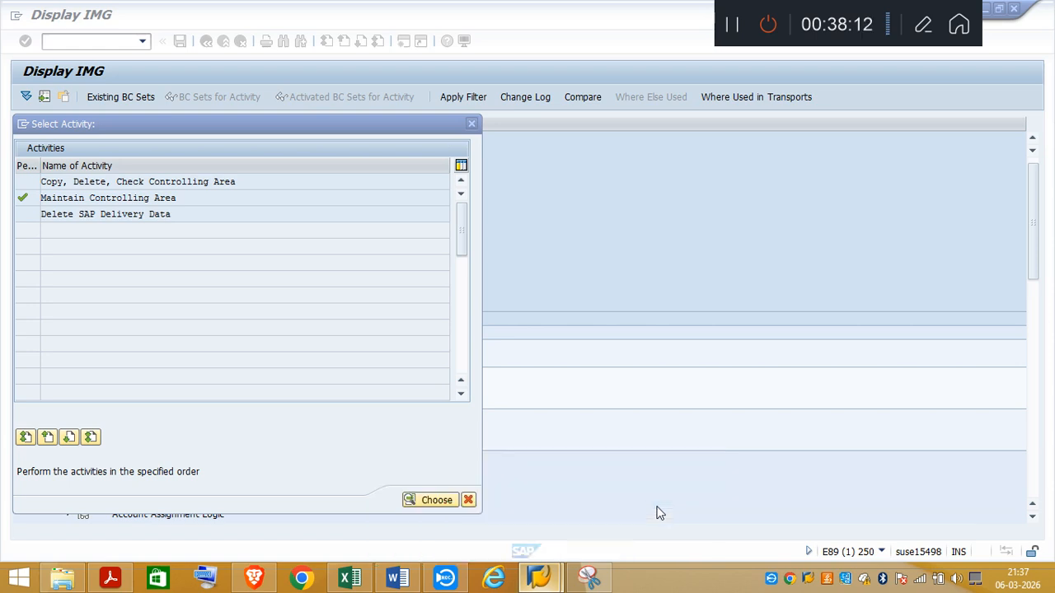
left_click(471, 124)
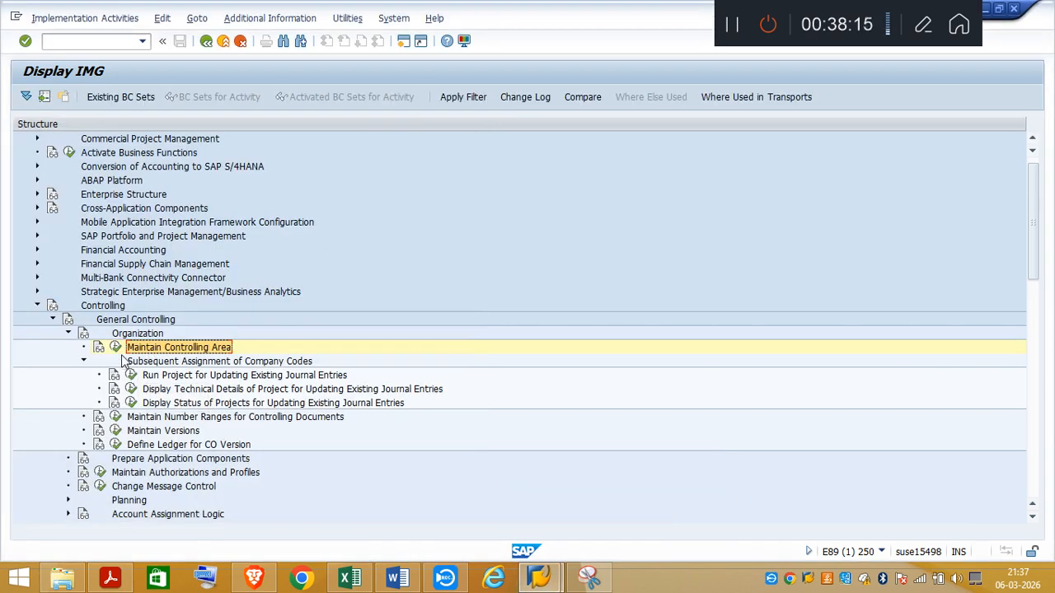
Step: Open the Maintain Controlling Area activity again and display the company code assignments of controlling area A000
left_click(115, 347)
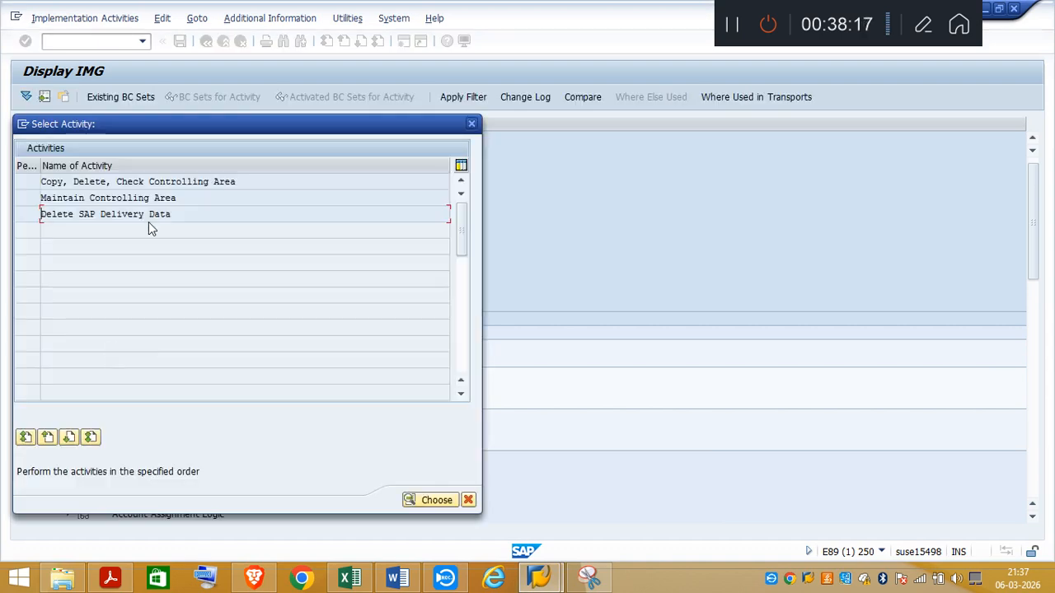
double_click(135, 199)
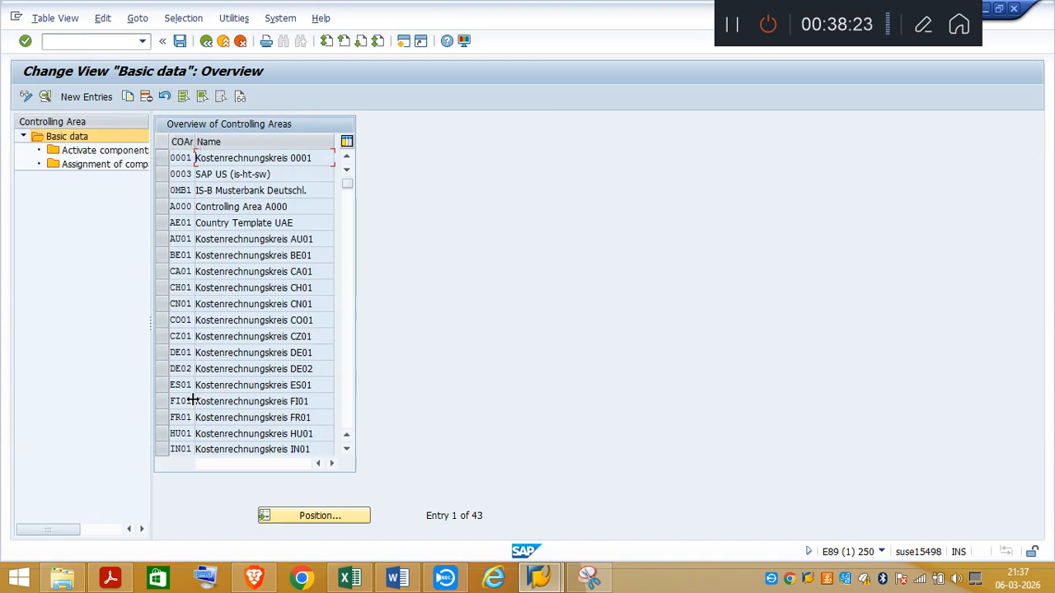
left_click(161, 206)
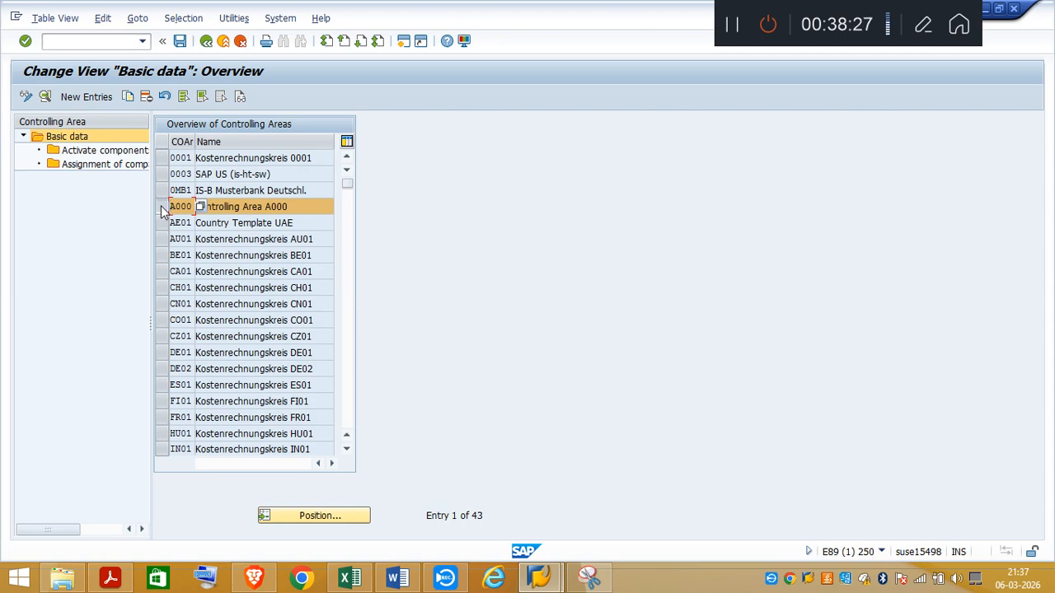
double_click(86, 164)
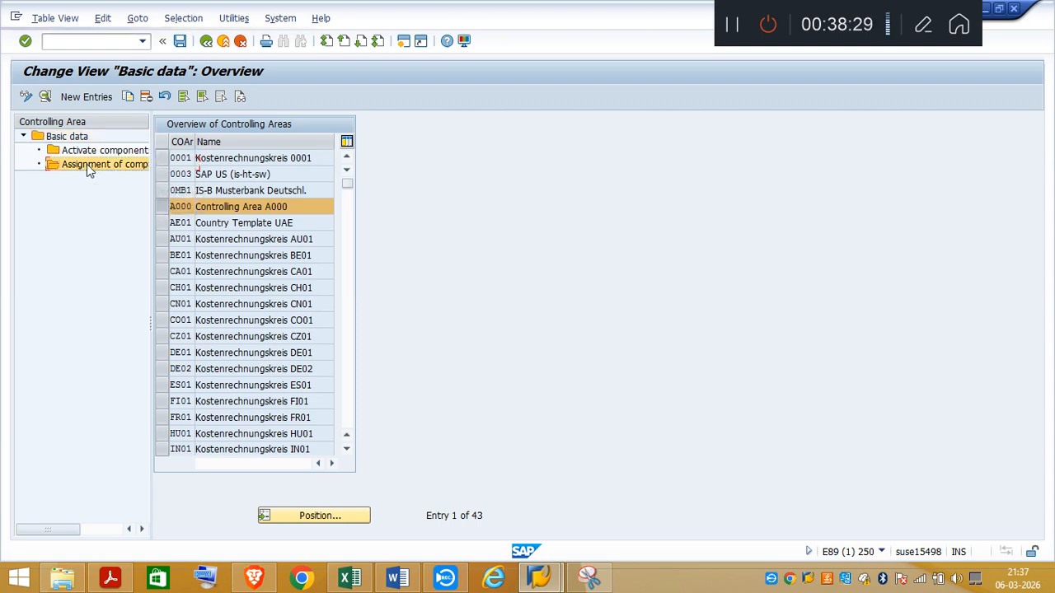
Step: Locate company code TA03 among the company codes assigned to A000 and select its entry
left_click(304, 313)
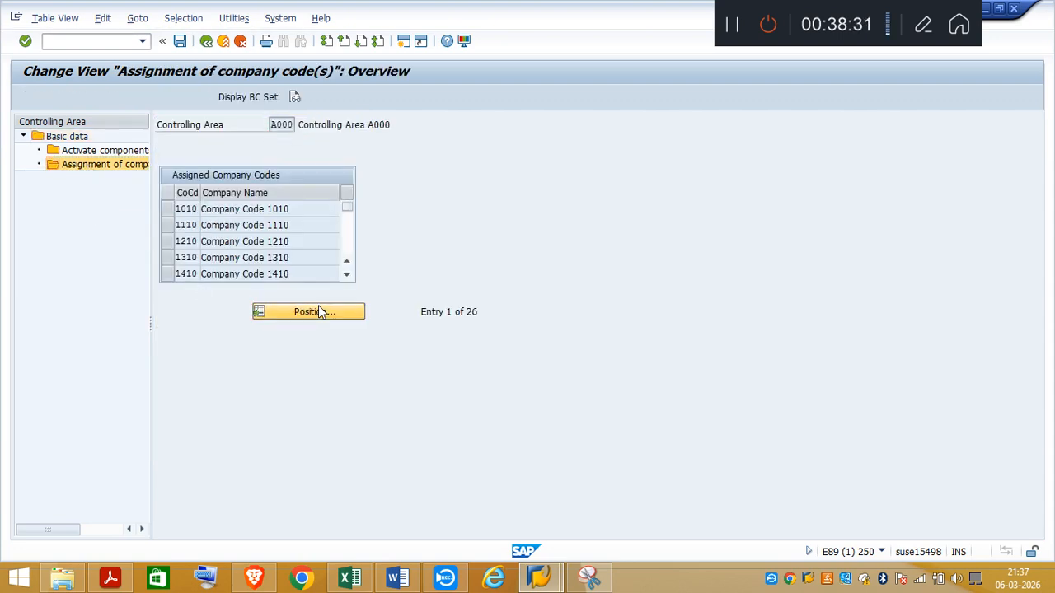
type("T")
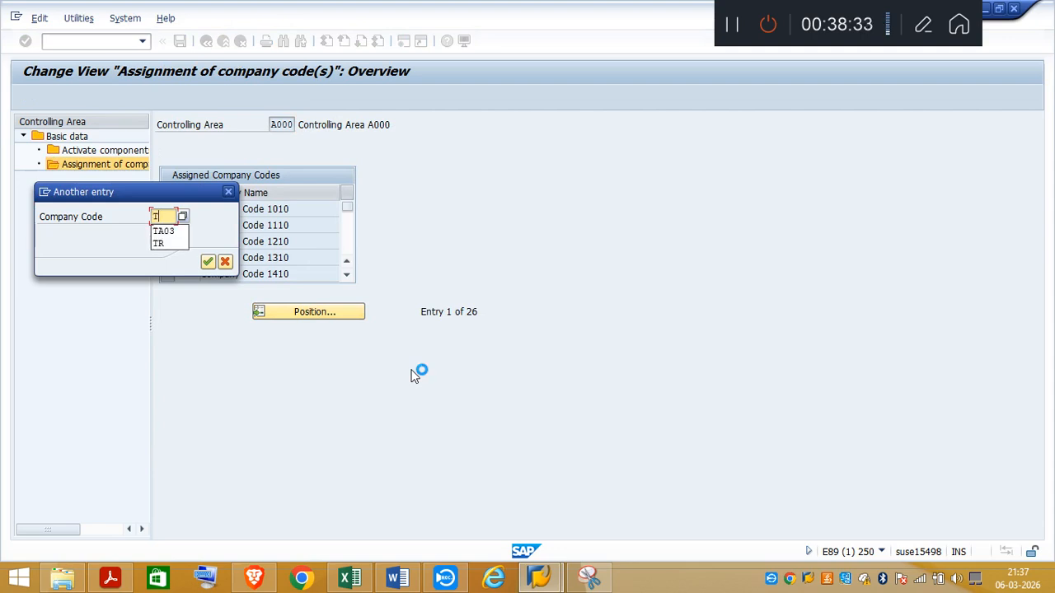
type("A03")
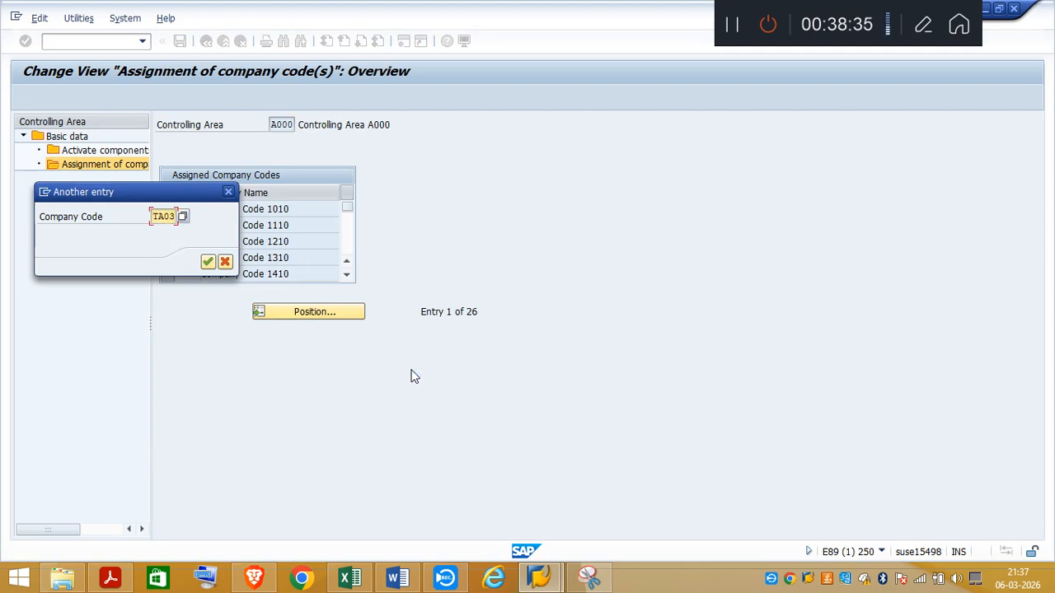
key("Return")
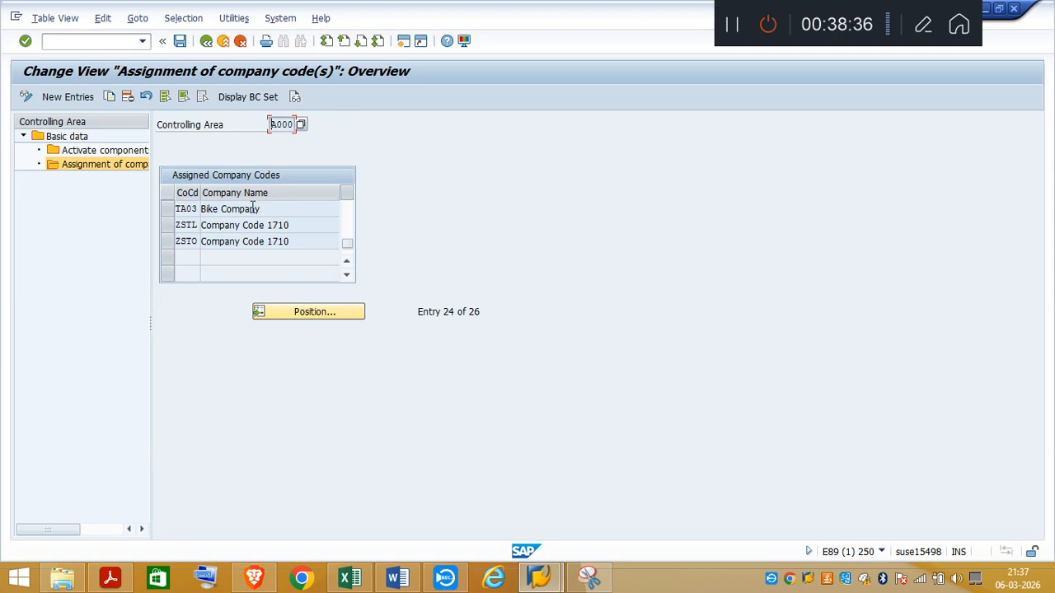
left_click(168, 210)
Step: View the components and control indicators of A000, then return to Basic data and search for controlling area TA03
double_click(79, 151)
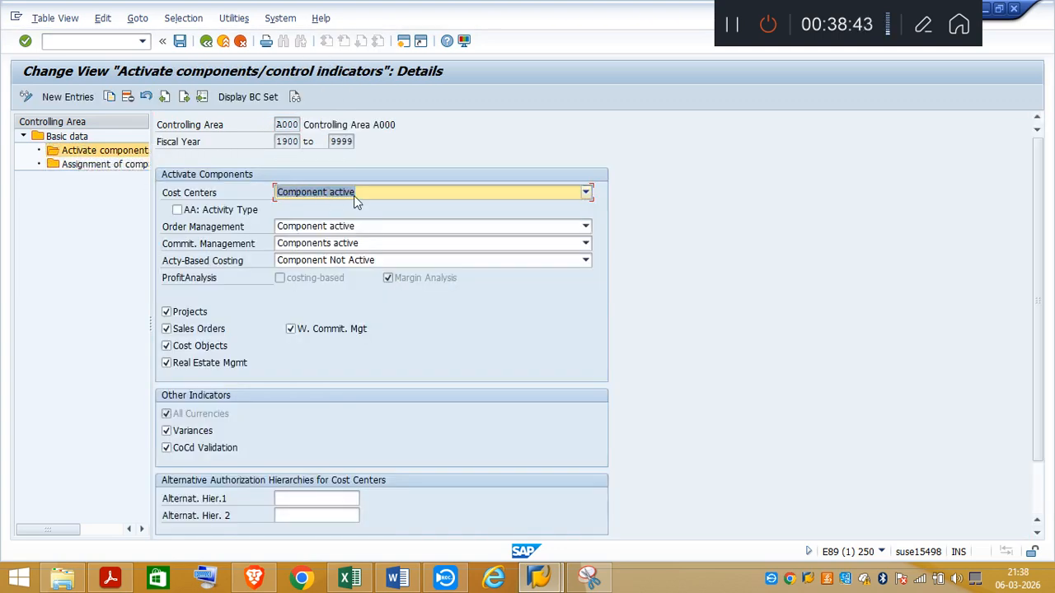
left_click(63, 138)
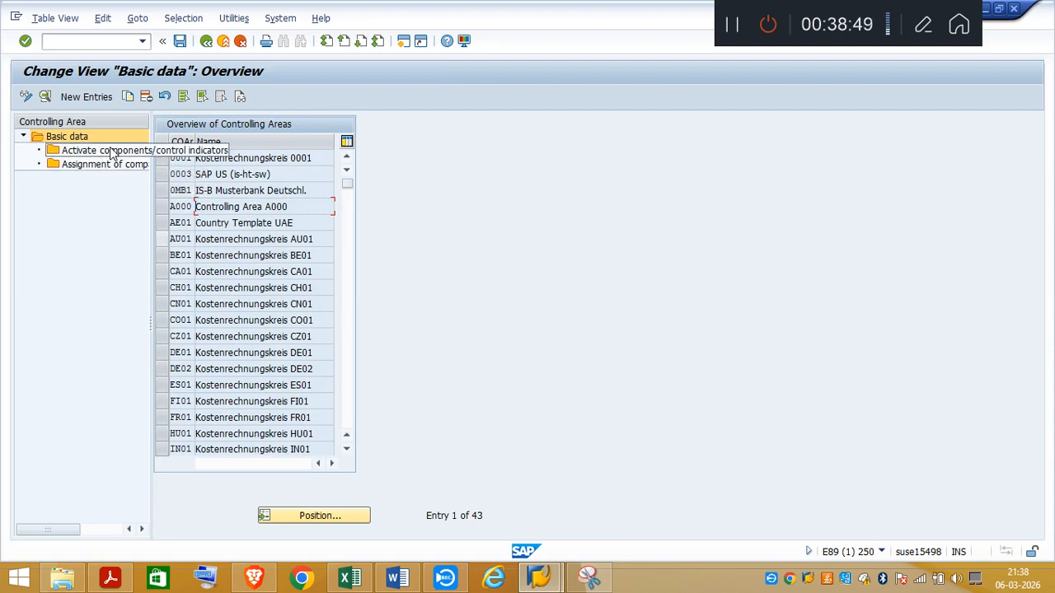
left_click(318, 515)
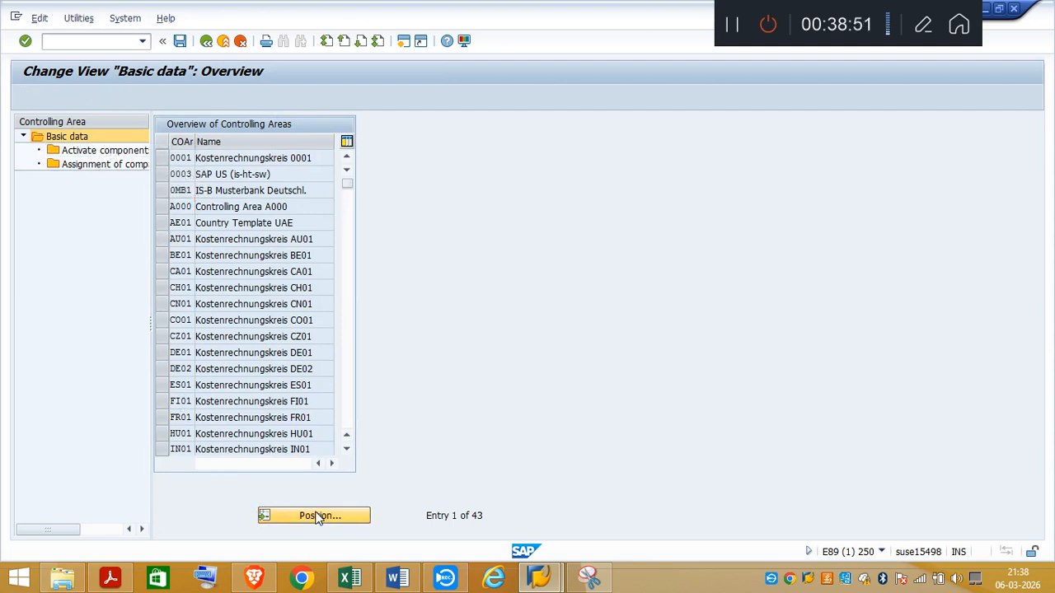
type("TA03")
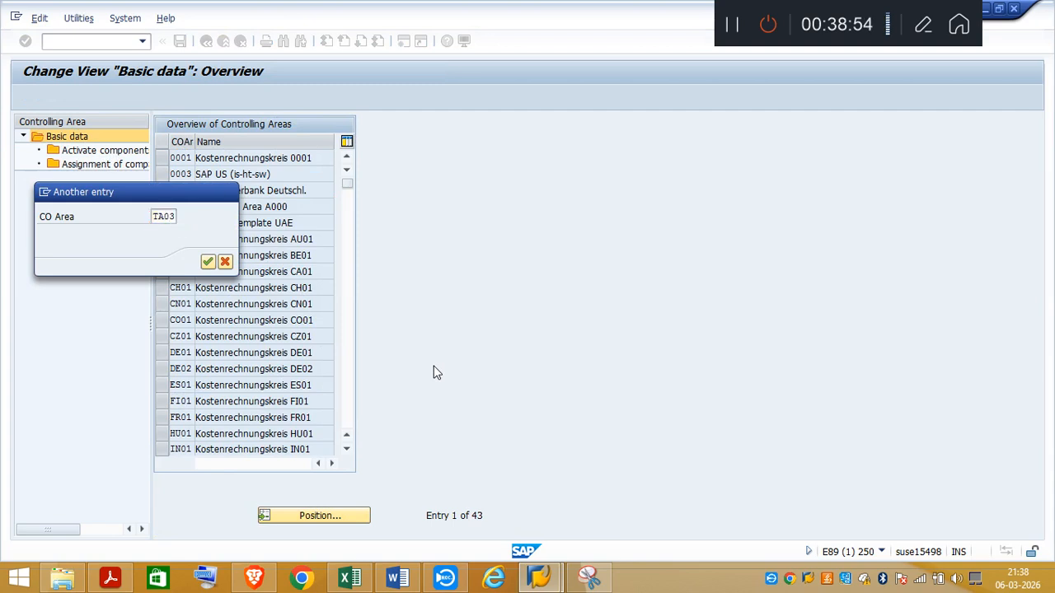
key("Return")
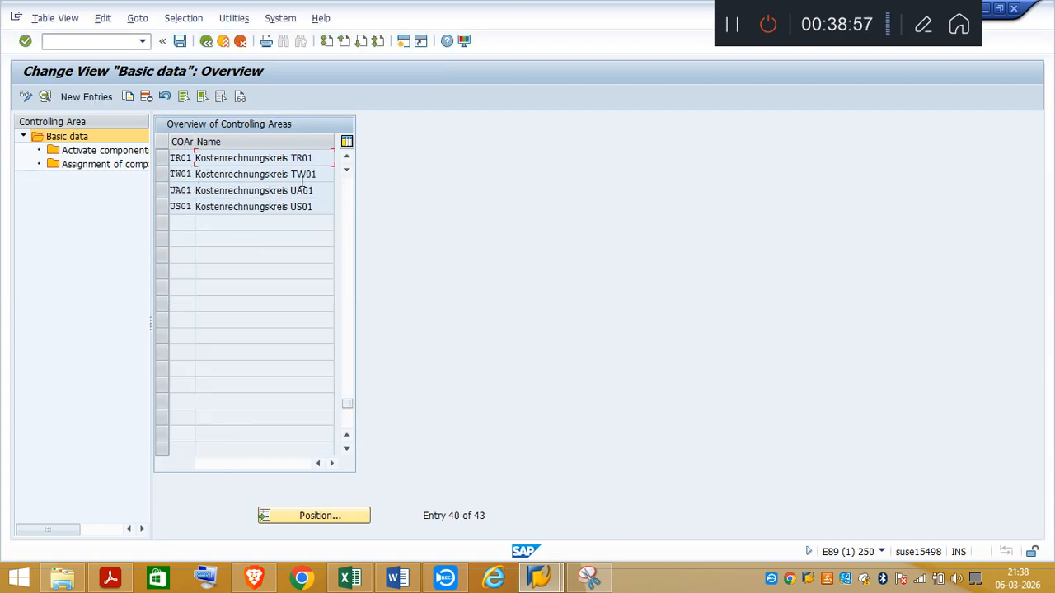
Step: Position the controlling area overview on A000 and select that entry
left_click(300, 517)
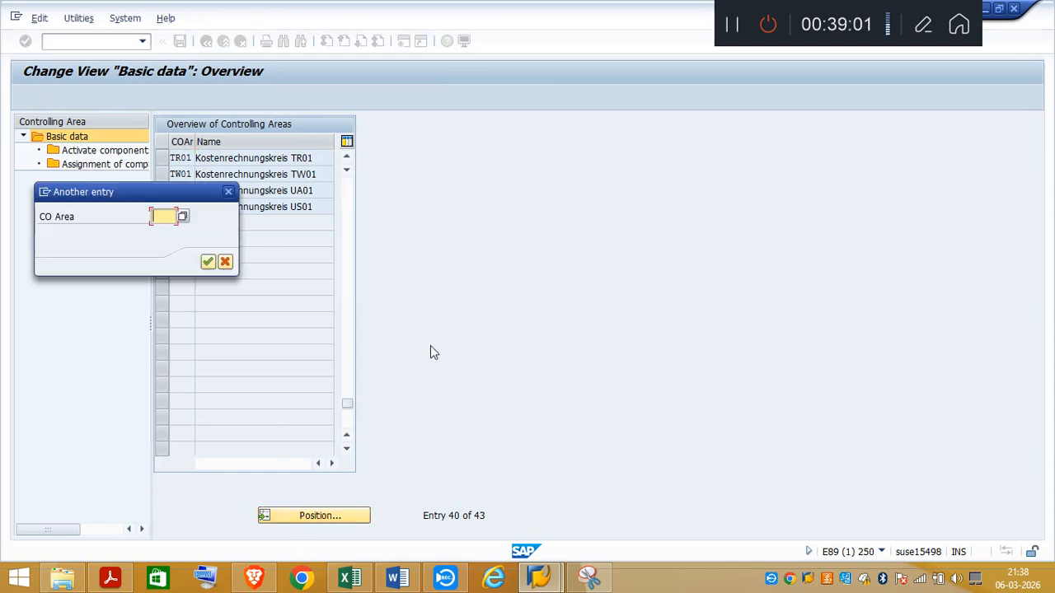
type("A000")
key("Return")
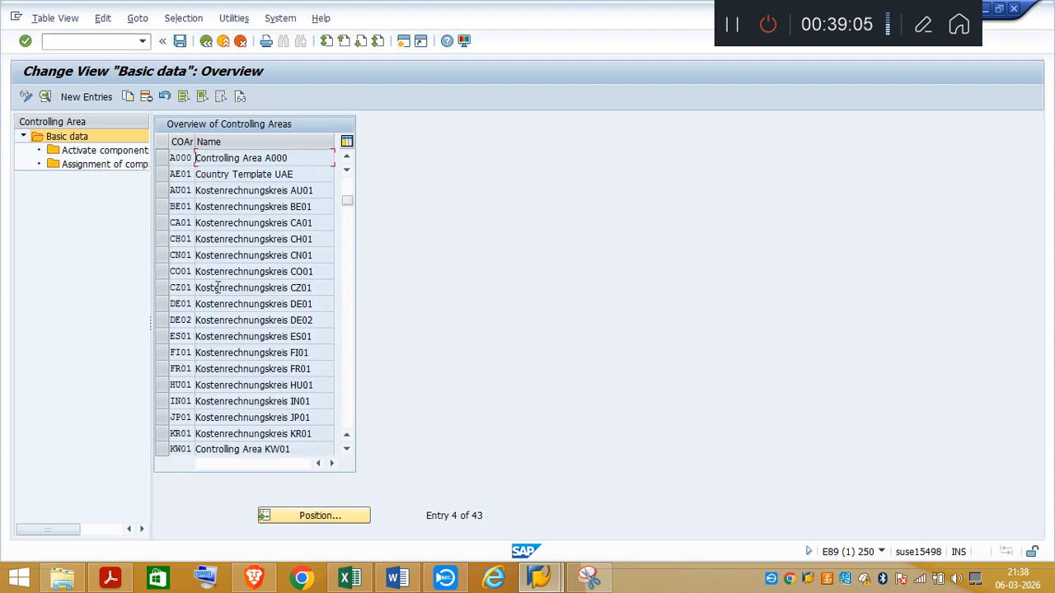
left_click(161, 158)
Step: Reopen the company code assignments of A000 and position the list on TA03
double_click(105, 164)
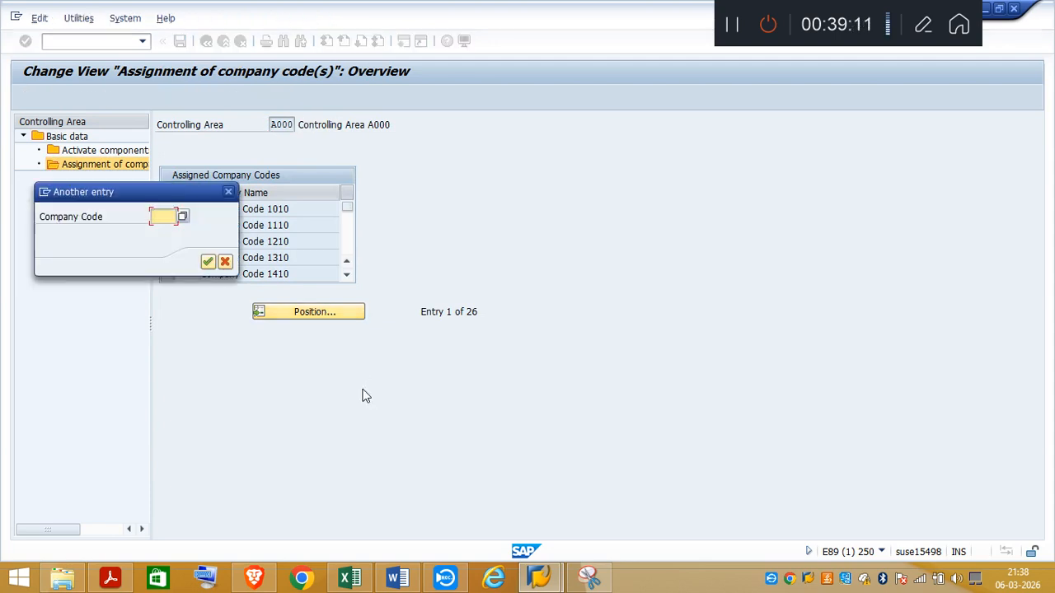
type("TA03")
key("Return")
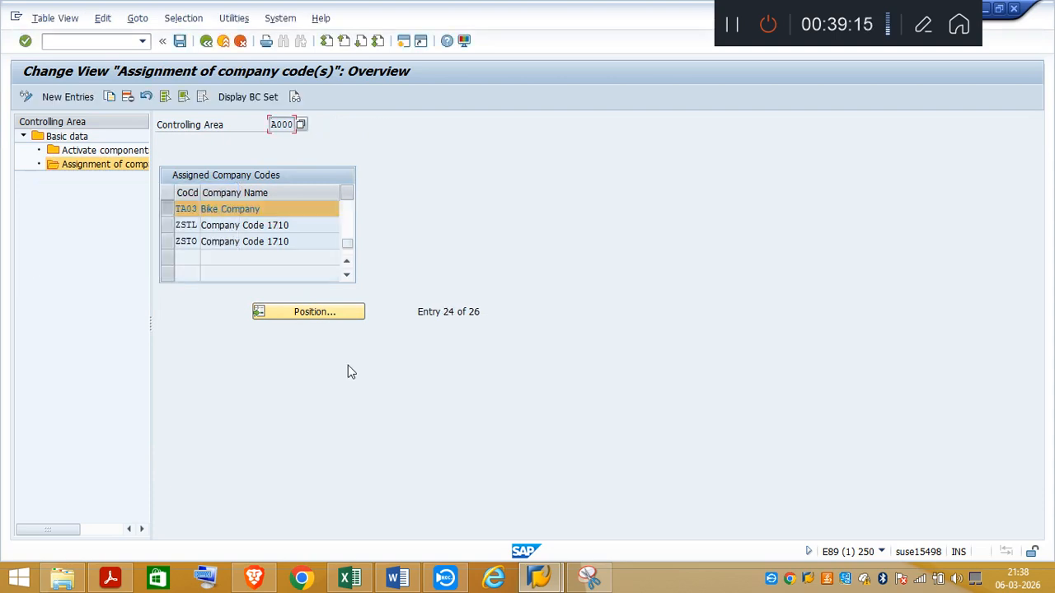
Step: View the active components and control indicators of controlling area A000, then return to the controlling area overview
left_click(166, 211)
left_click(167, 210)
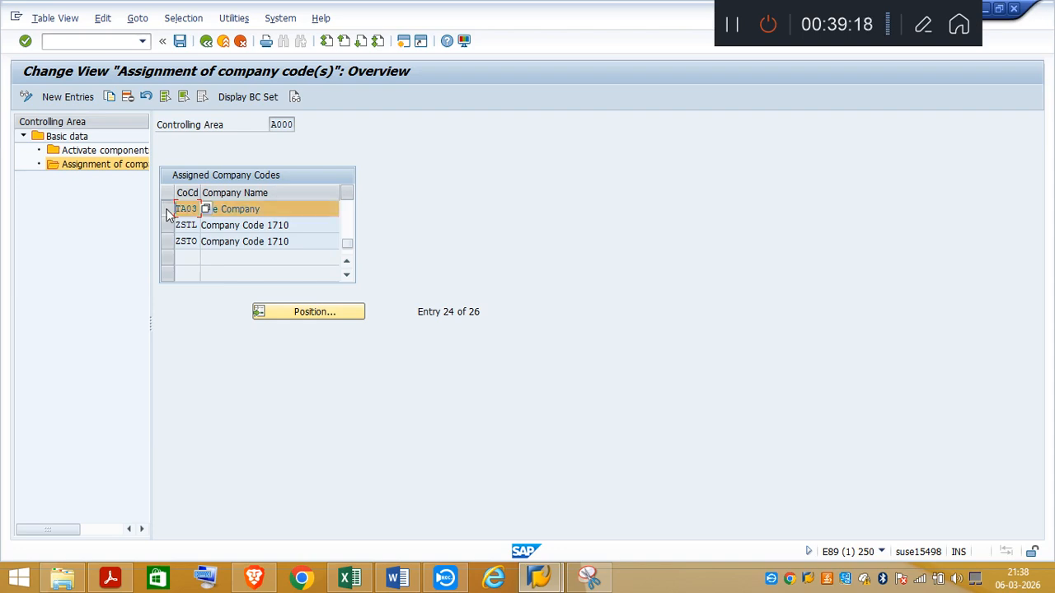
left_click(89, 152)
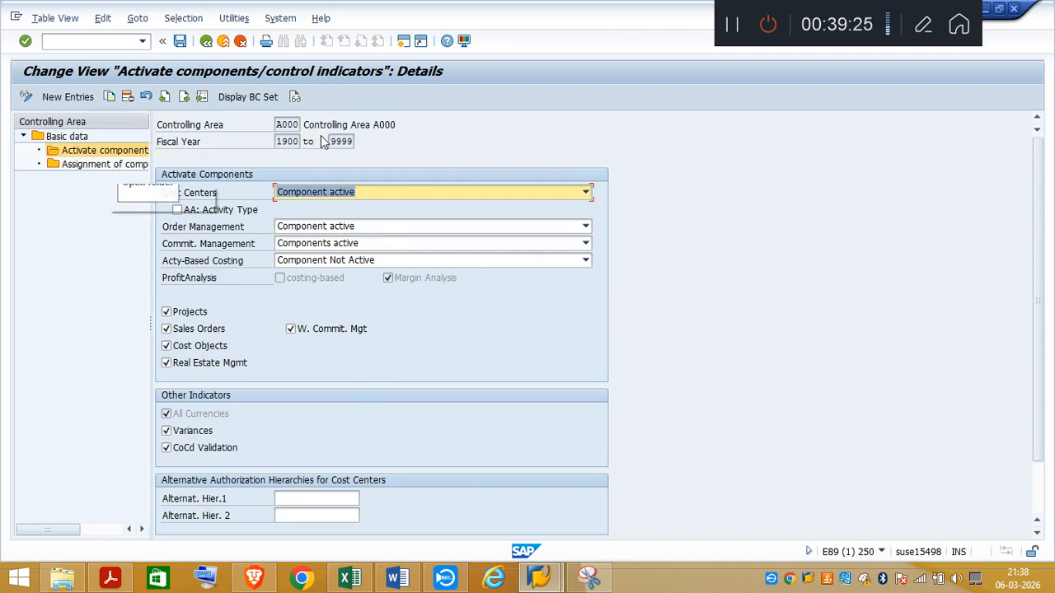
left_click(206, 41)
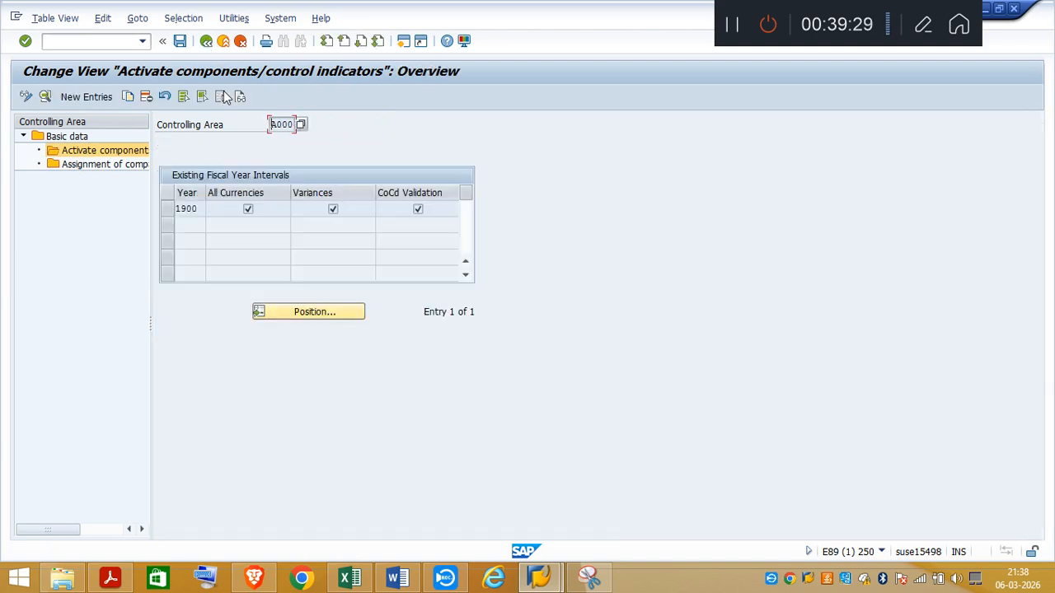
left_click(206, 41)
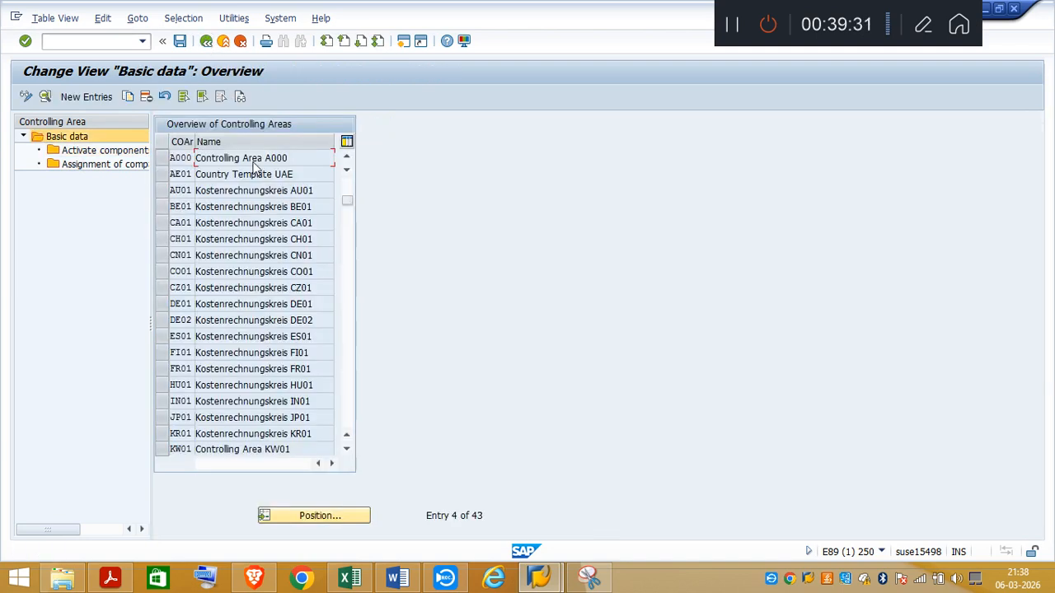
Step: Open the company code assignments of controlling area A000 again, position the list on TA03 and select its entry
left_click(162, 158)
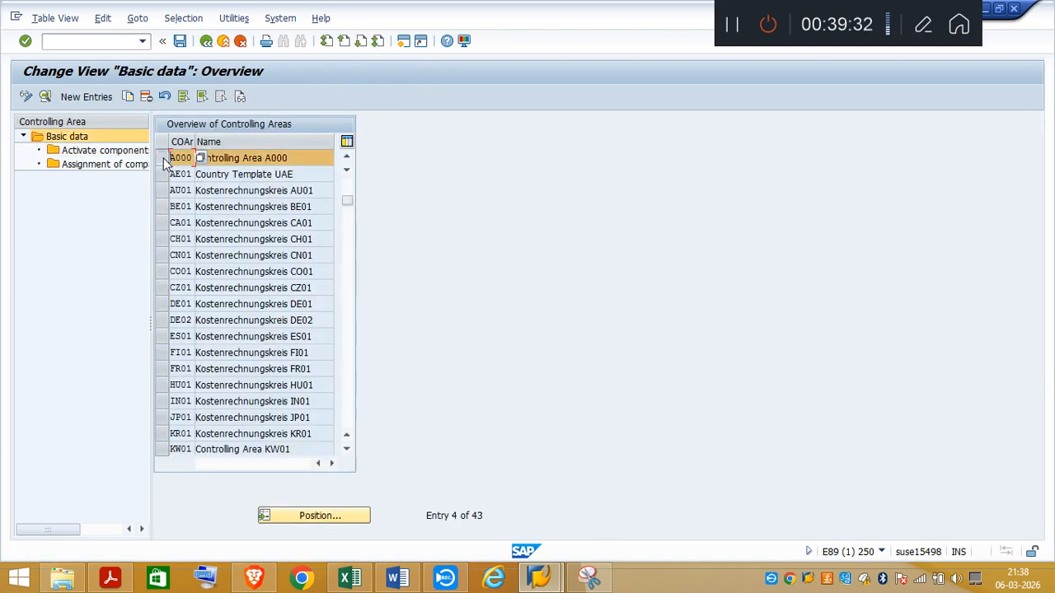
double_click(104, 165)
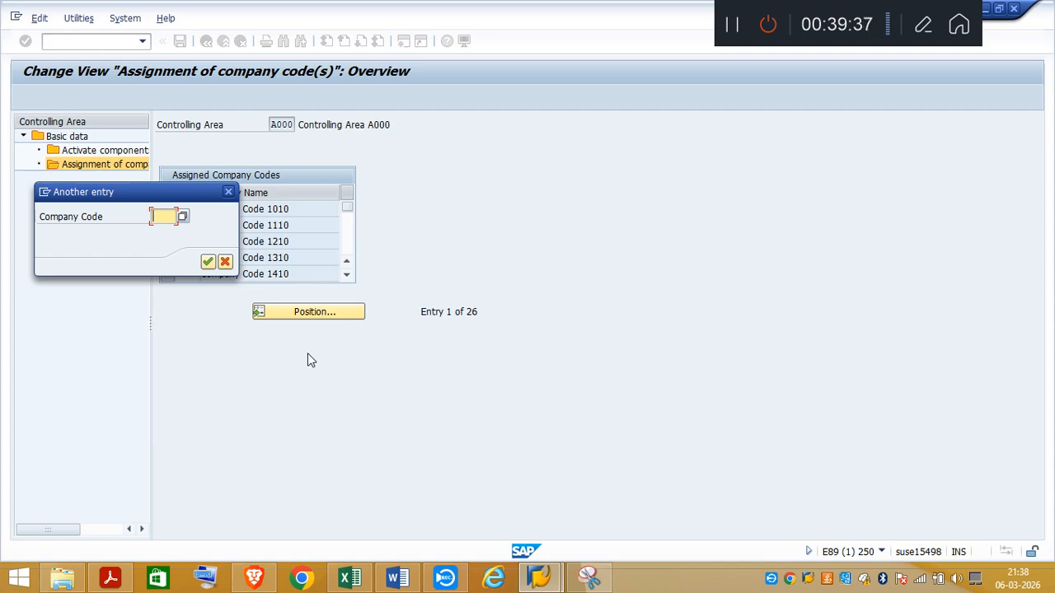
type("TA0")
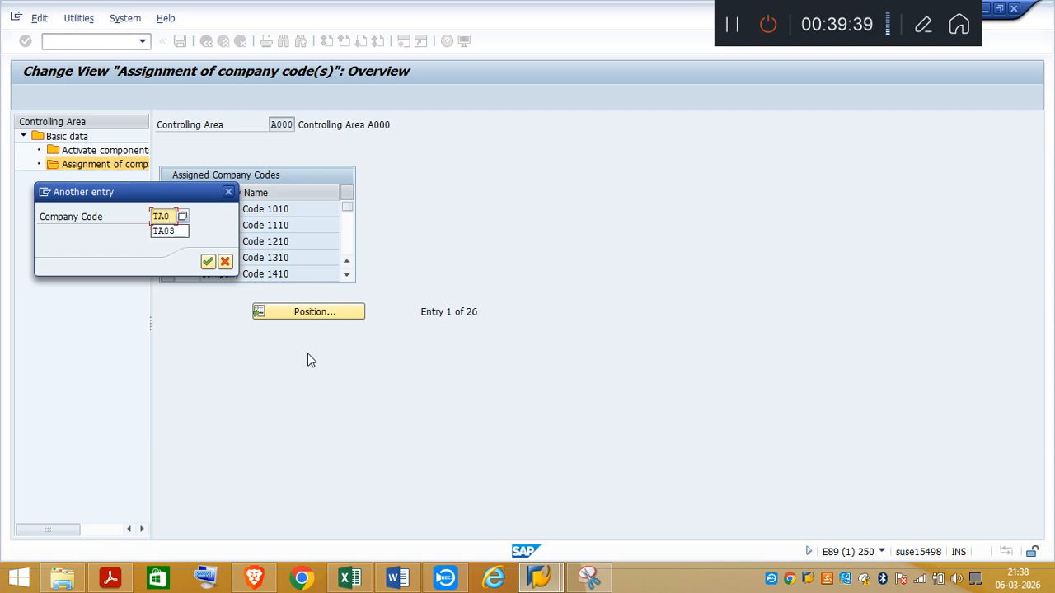
type("3")
key("Return")
left_click(200, 216)
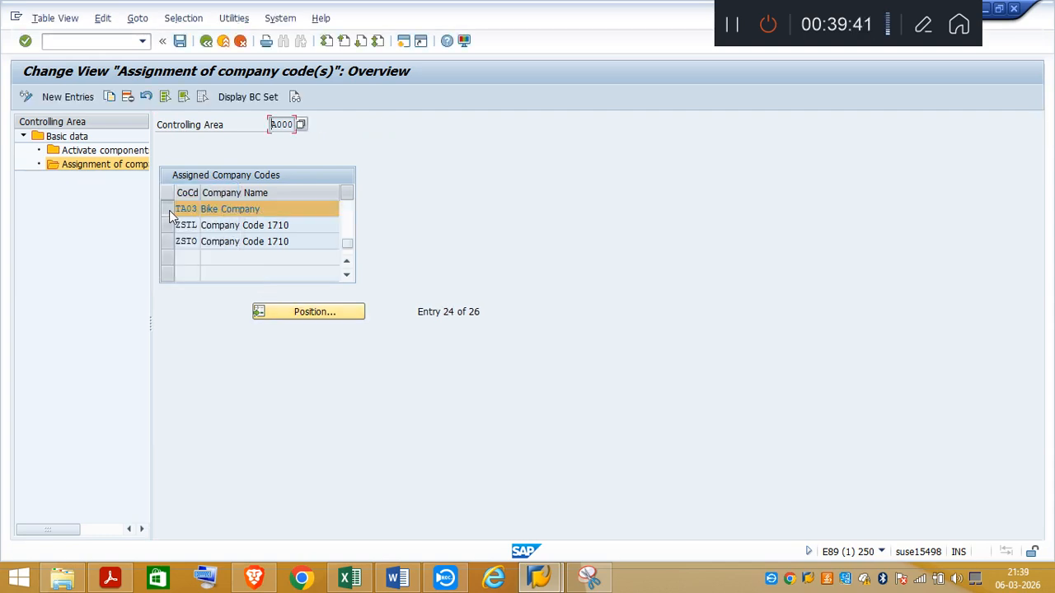
left_click(170, 211)
left_click(168, 213)
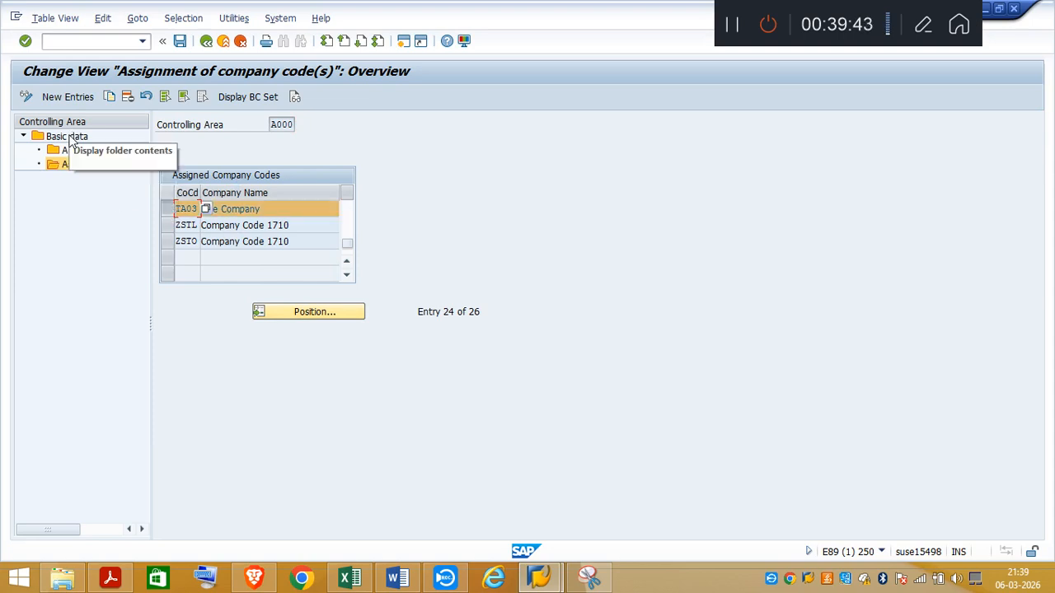
Step: Examine the basic data details of controlling area A000, then return to the overview
left_click(71, 140)
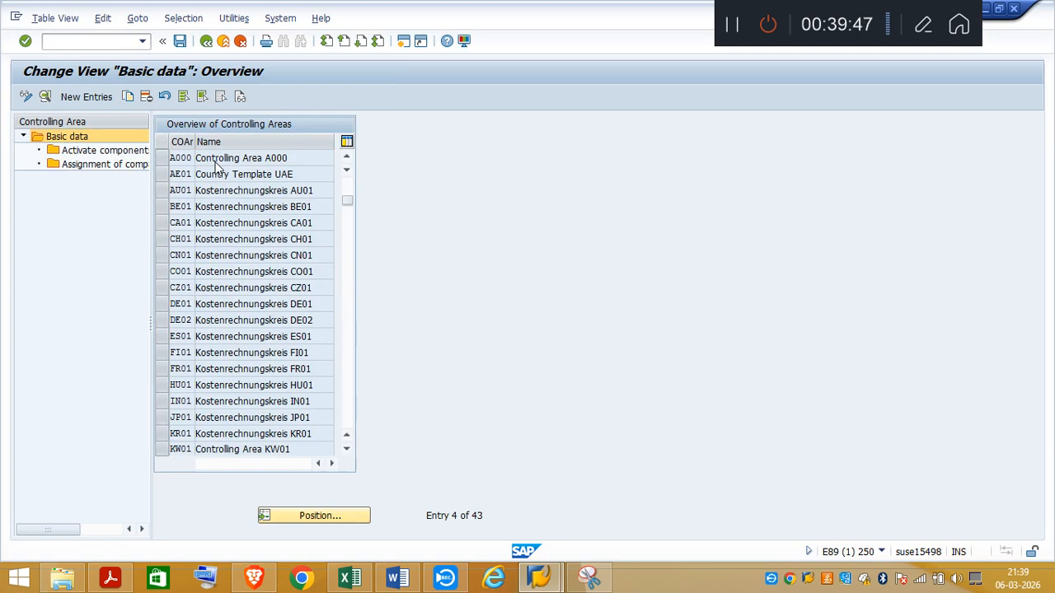
double_click(161, 159)
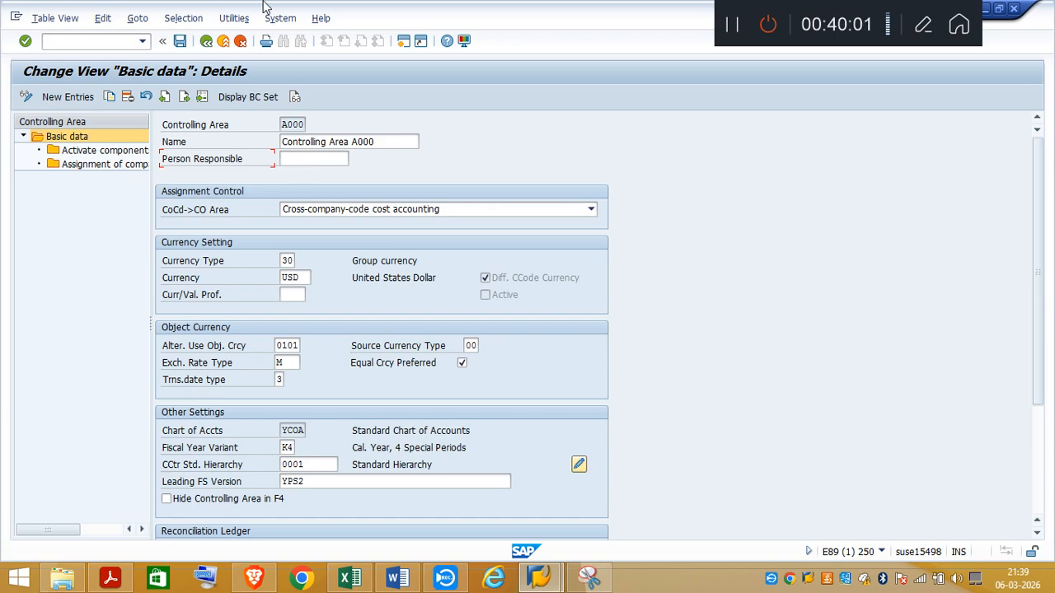
left_click(206, 41)
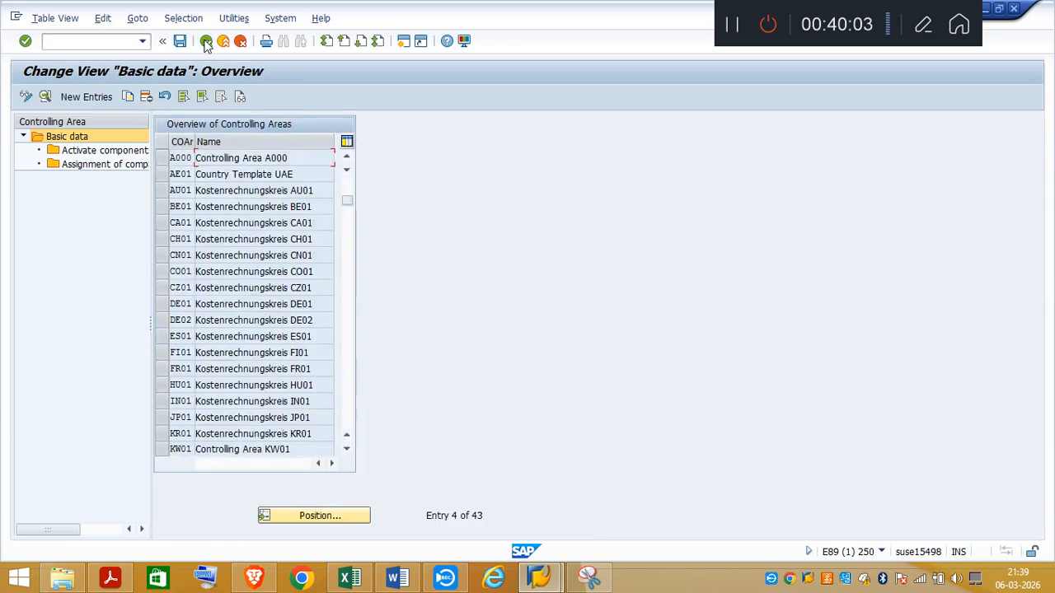
Step: Leave controlling area maintenance and the IMG structure, returning to the Customizing: Execute Project screen
left_click(206, 41)
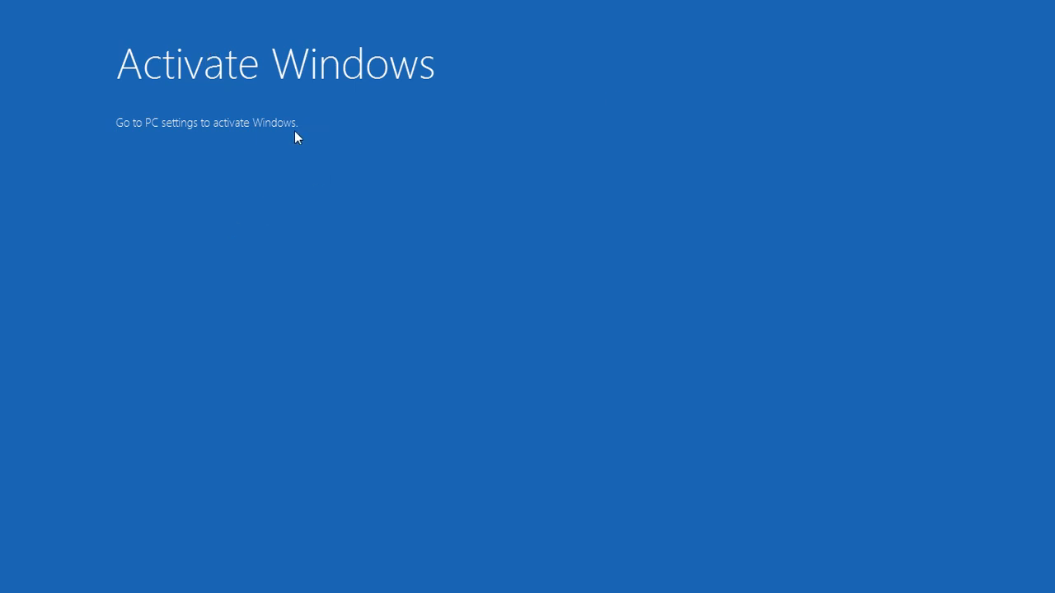
left_click(408, 171)
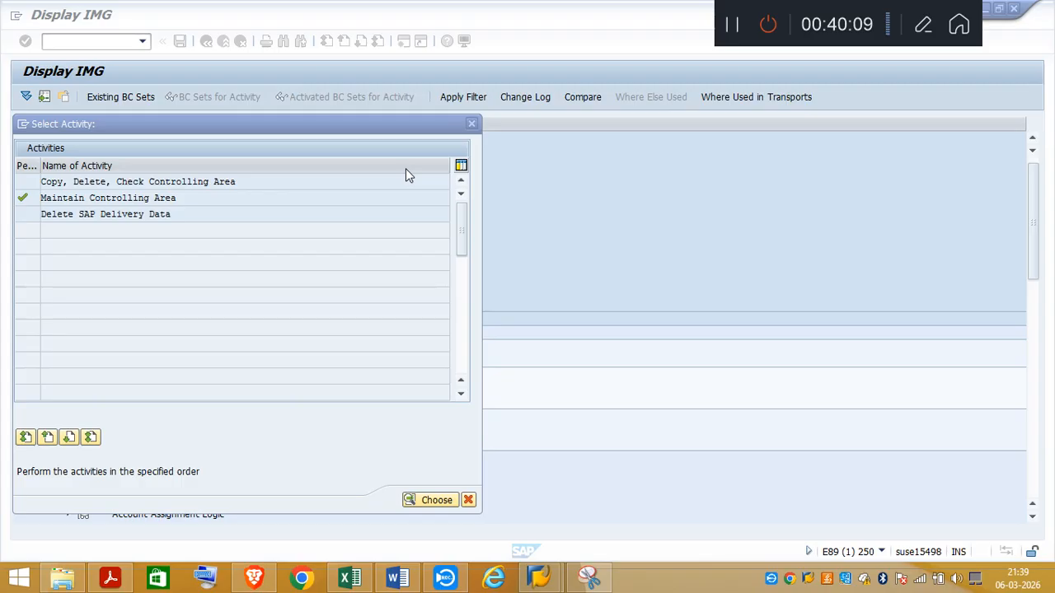
left_click(1043, 13)
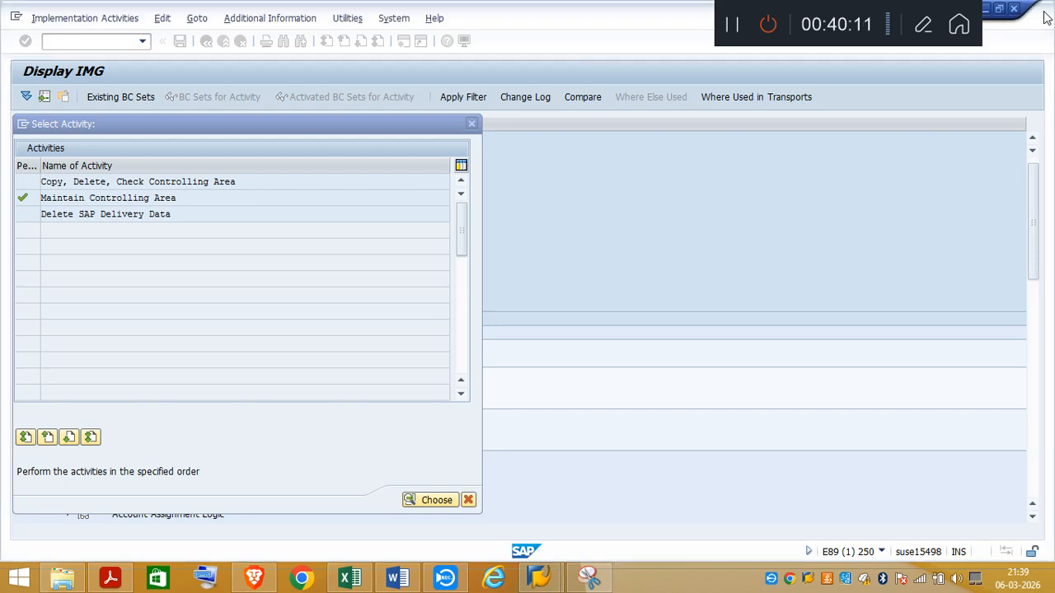
left_click(470, 125)
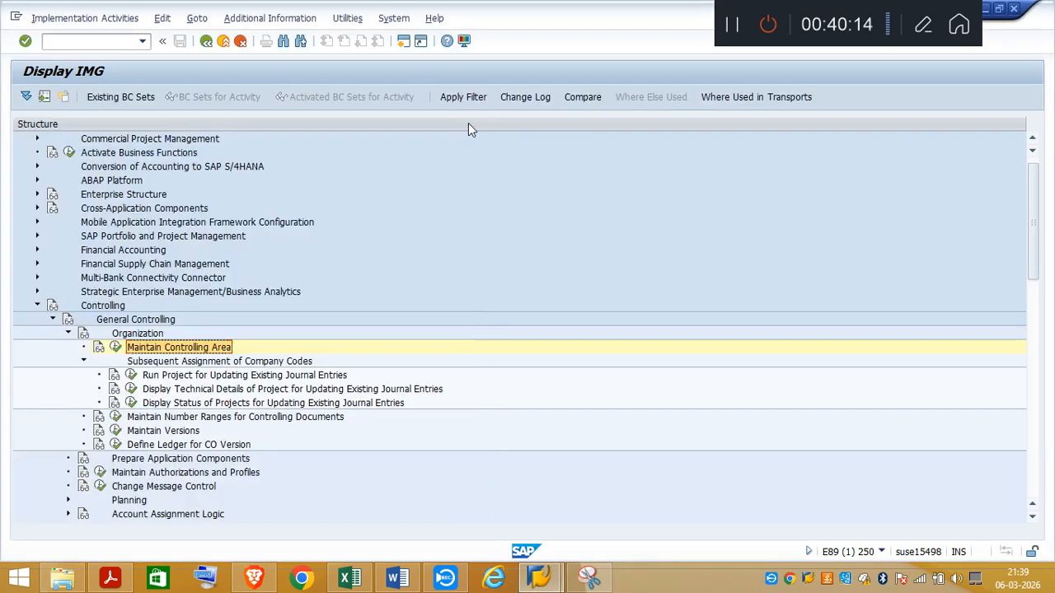
left_click(206, 40)
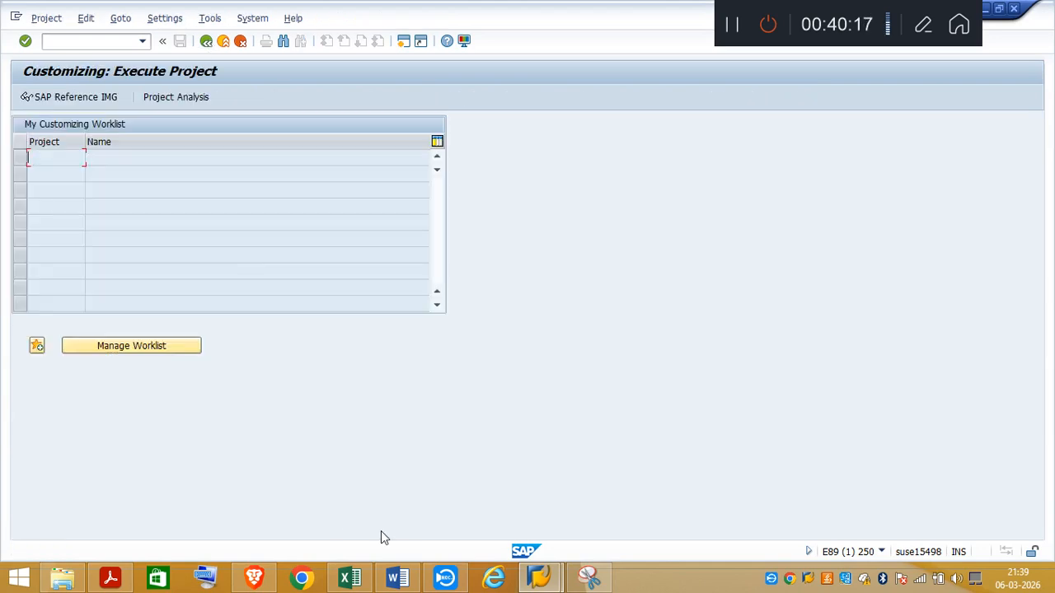
Step: Switch to the Excel notes and review the Create Profit Center (KE51) section, including the controlling area settings
left_click(356, 579)
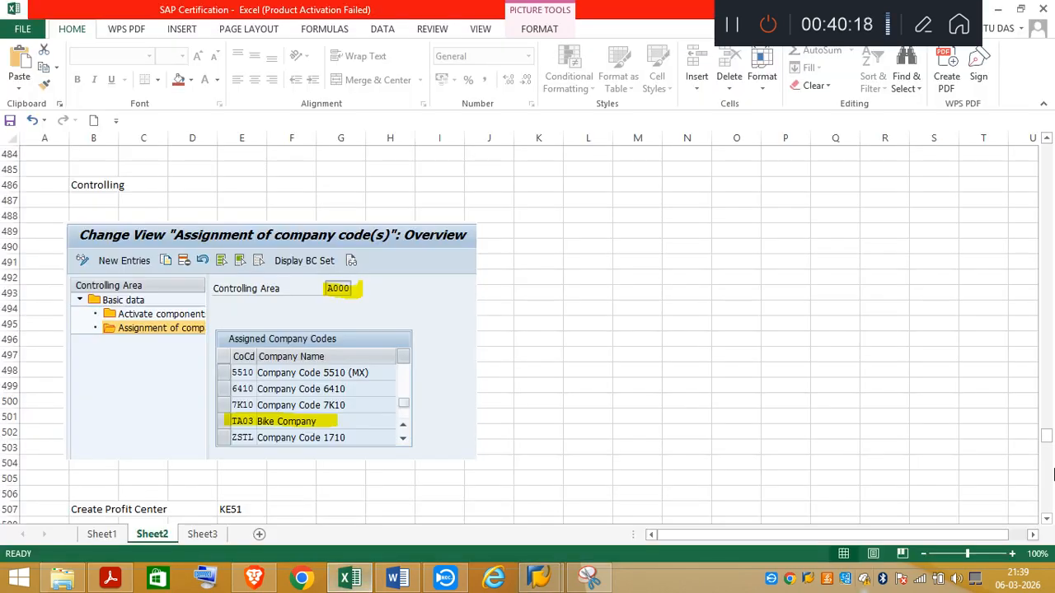
scroll(1047, 521, "down", 3)
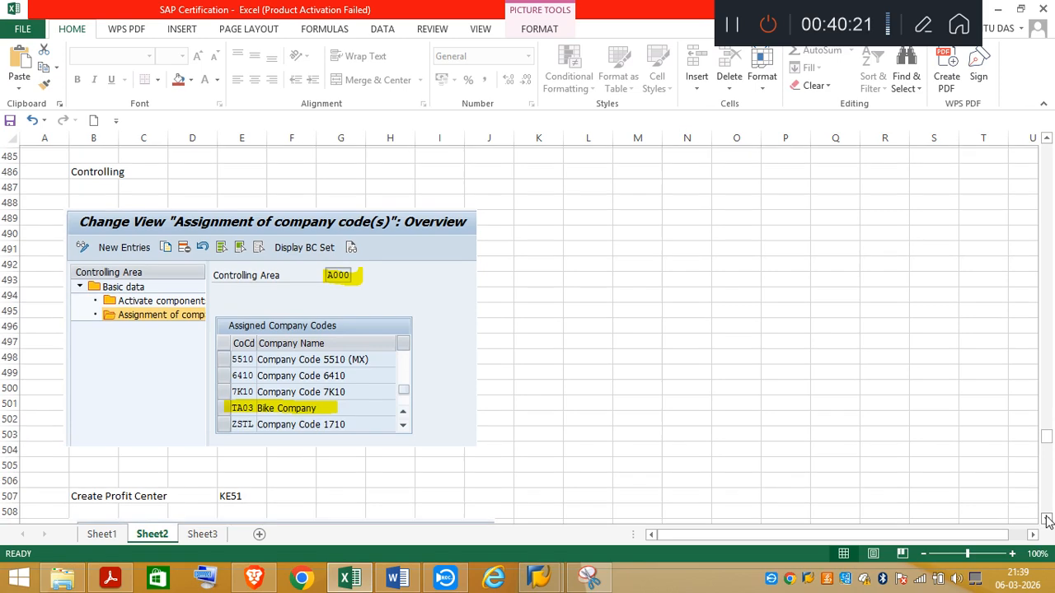
scroll(1048, 520, "down", 3)
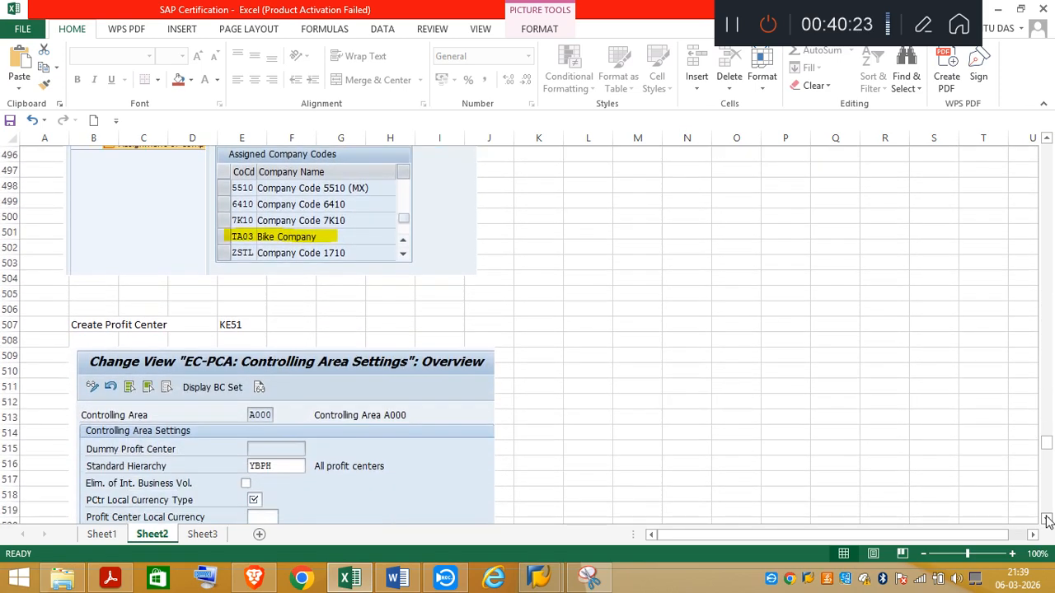
scroll(1048, 520, "down", 2)
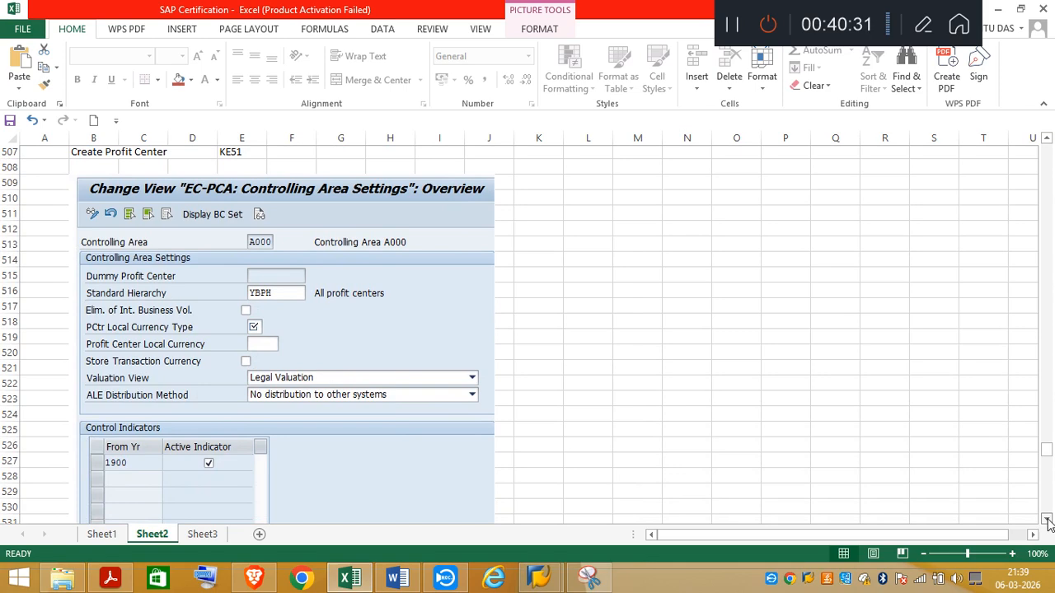
scroll(1049, 526, "down", 6)
scroll(1049, 522, "down", 3)
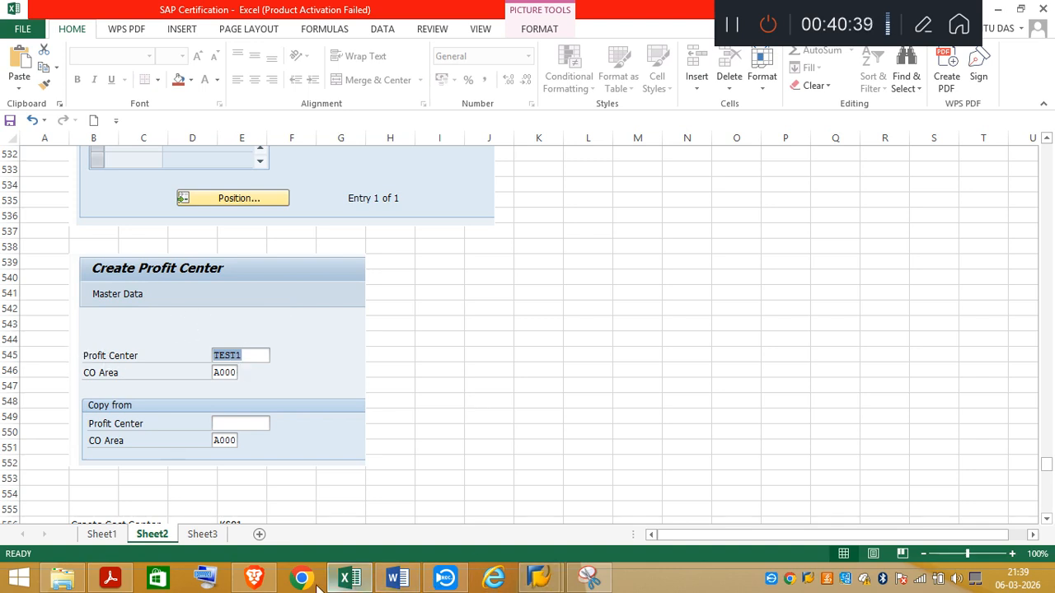
Step: Switch back to SAP and leave customizing for the SAP Easy Access screen
mouse_move(539, 582)
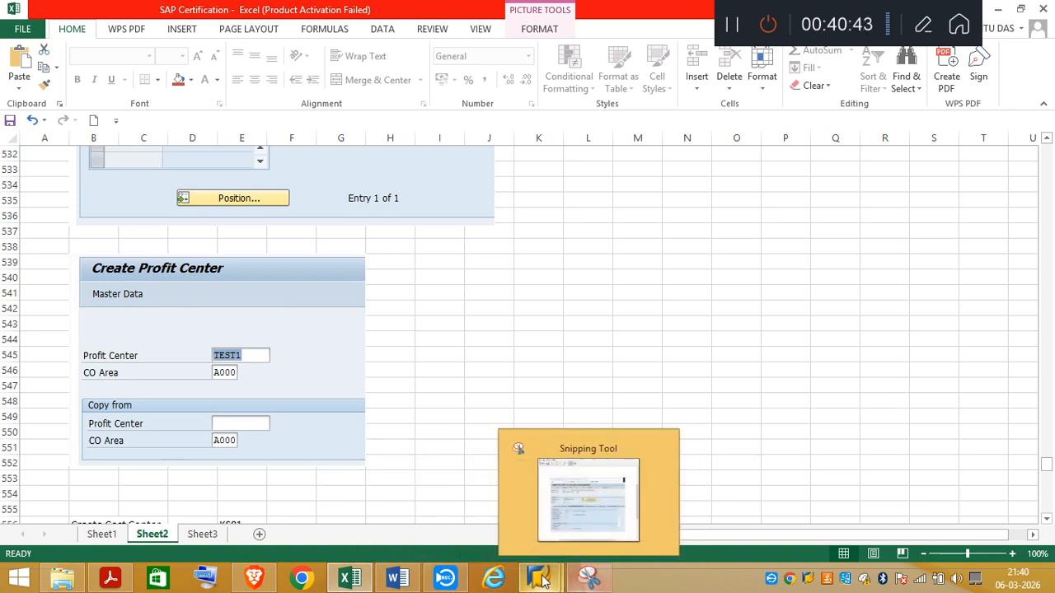
left_click(640, 520)
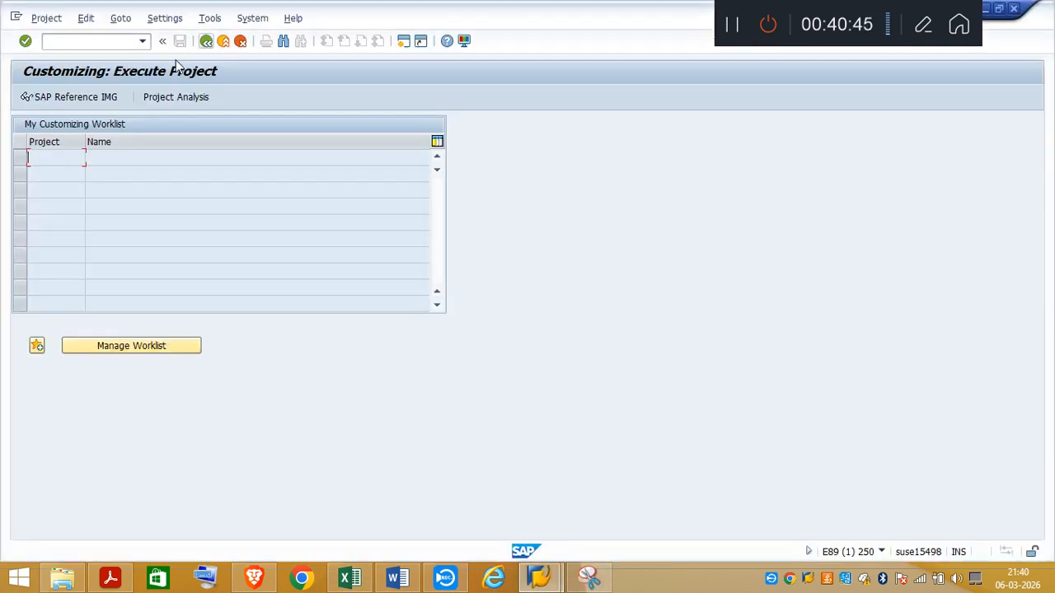
left_click(205, 42)
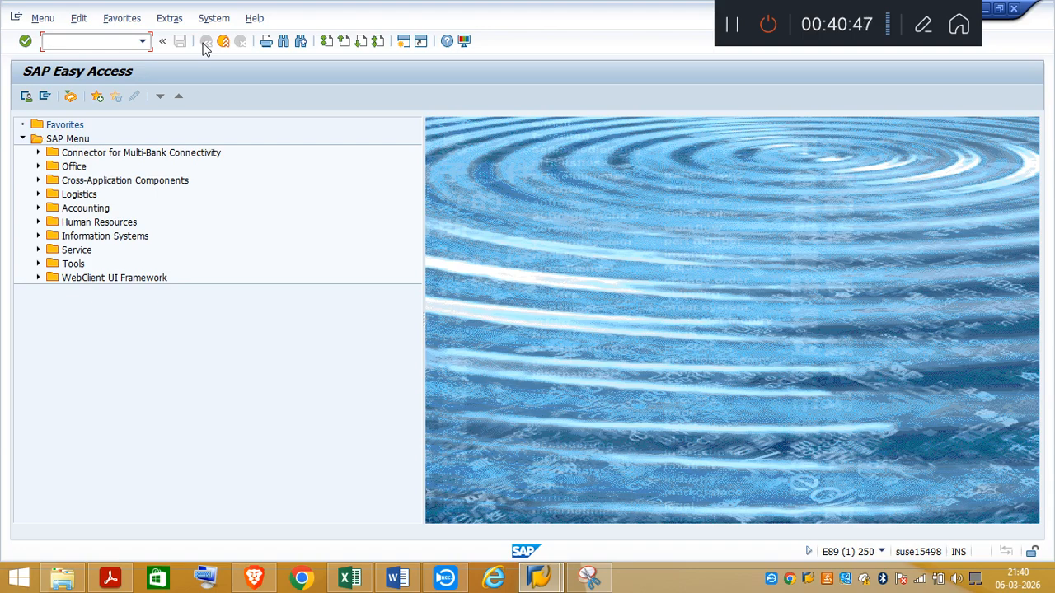
Step: Expand Accounting > Controlling > Profit Center Accounting > Master Data > Profit Center > Individual Processing in the SAP menu tree
left_click(38, 209)
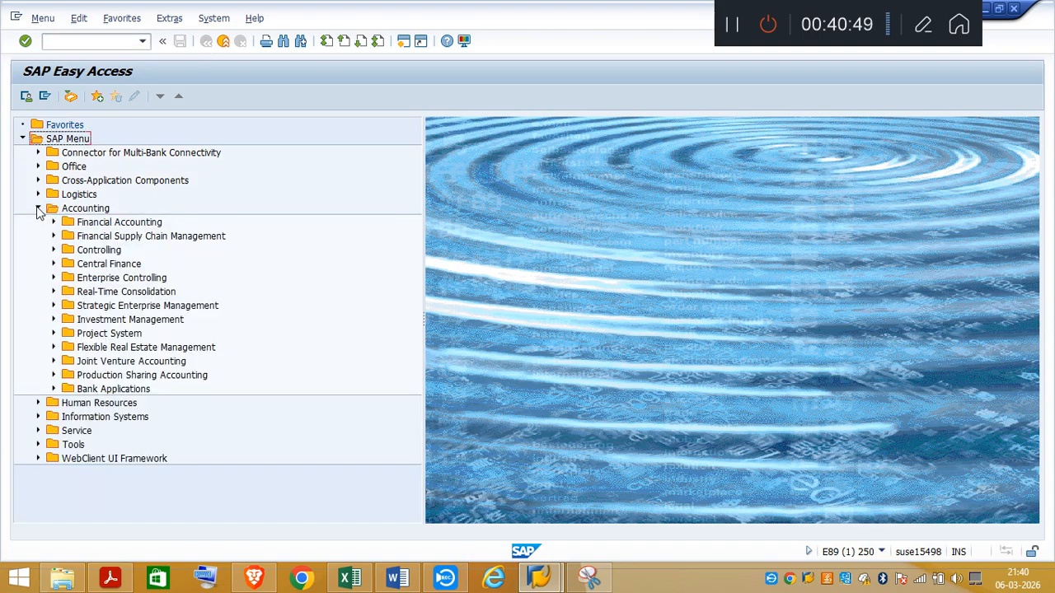
left_click(54, 223)
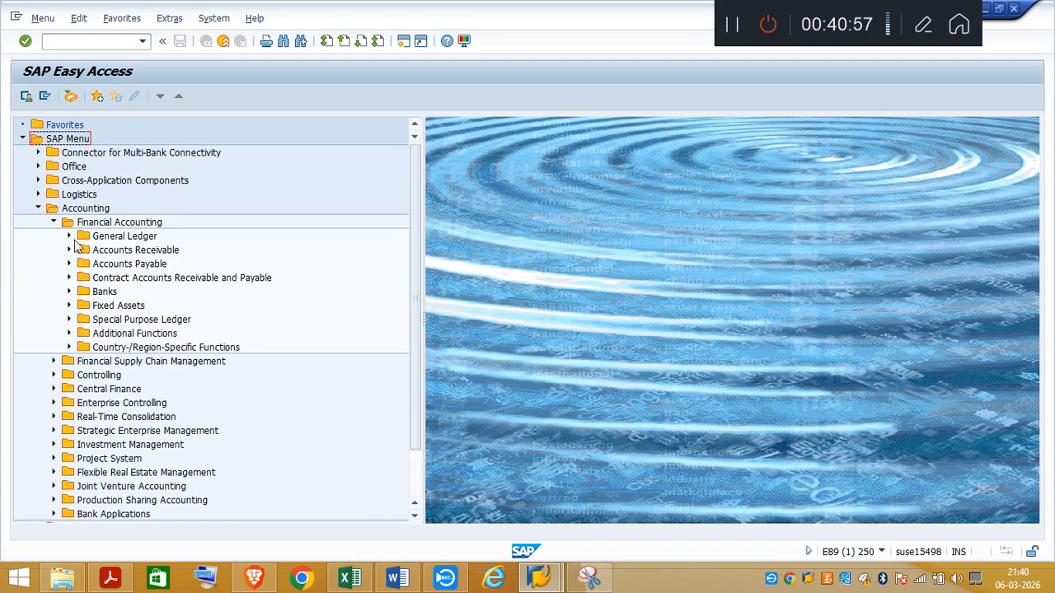
left_click(54, 222)
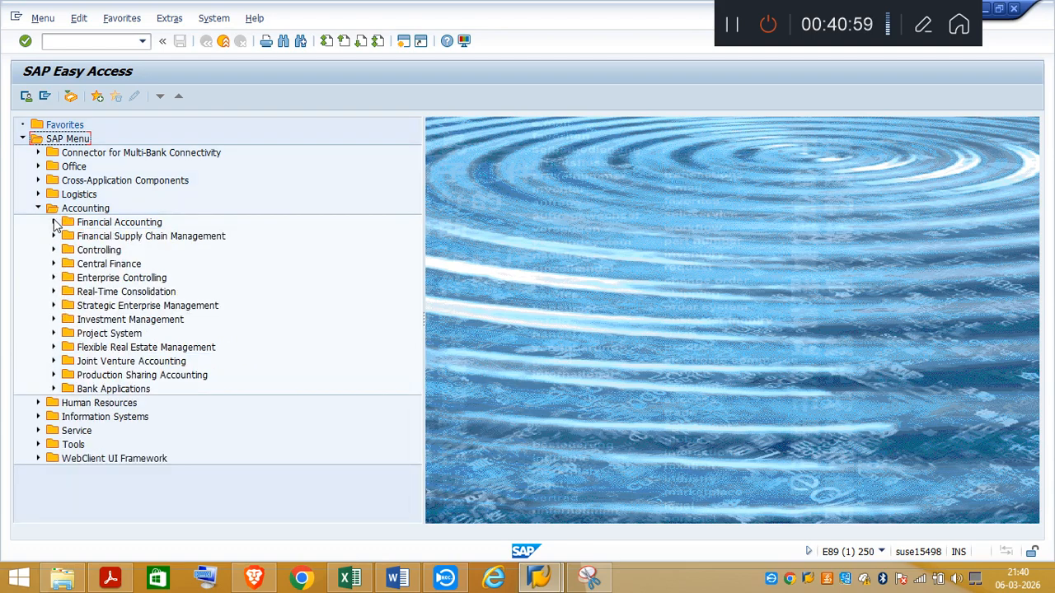
left_click(54, 249)
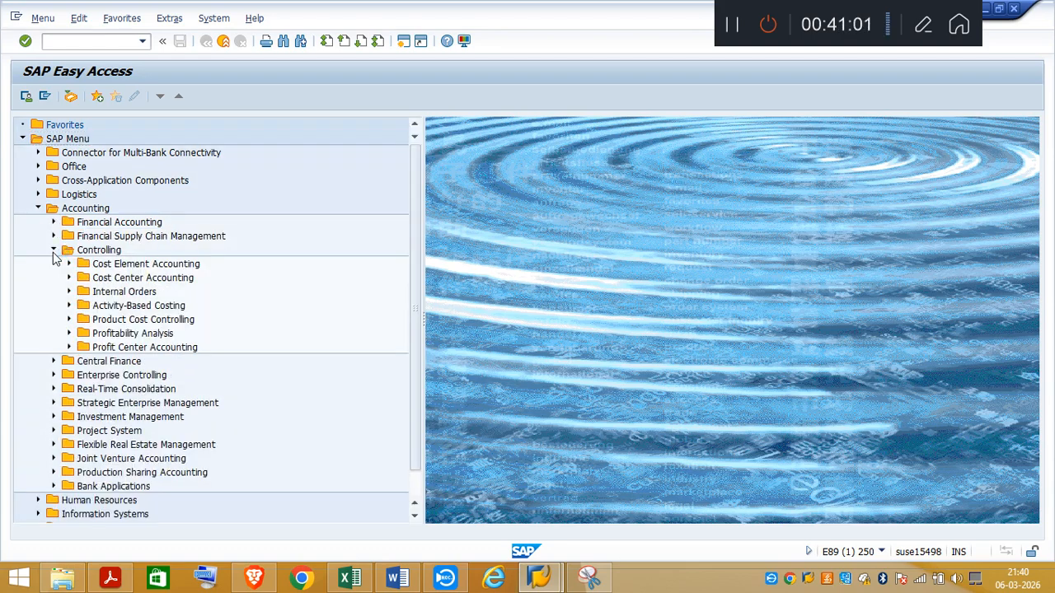
left_click(69, 347)
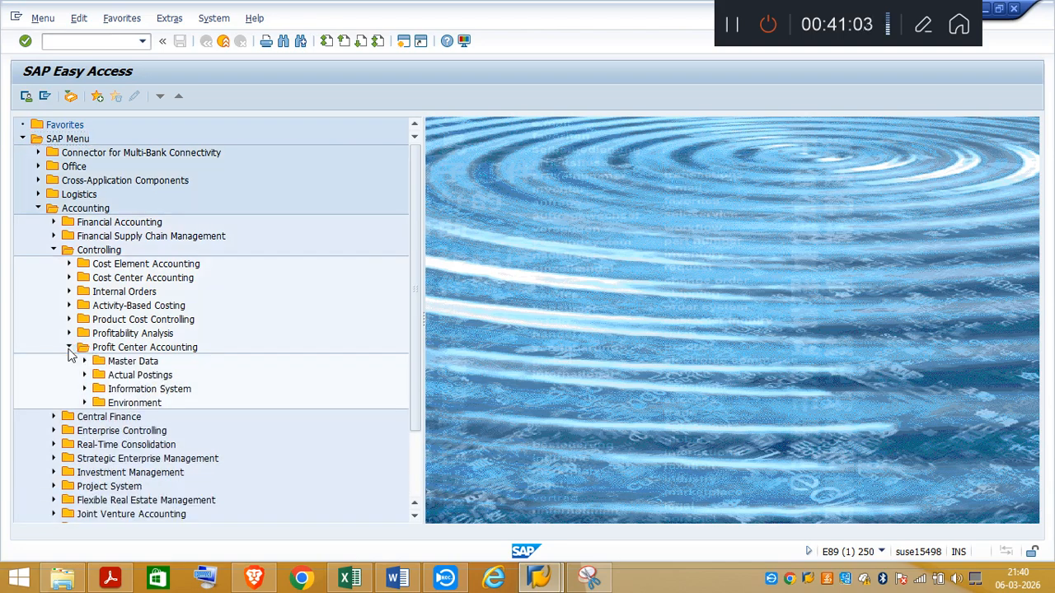
left_click(84, 361)
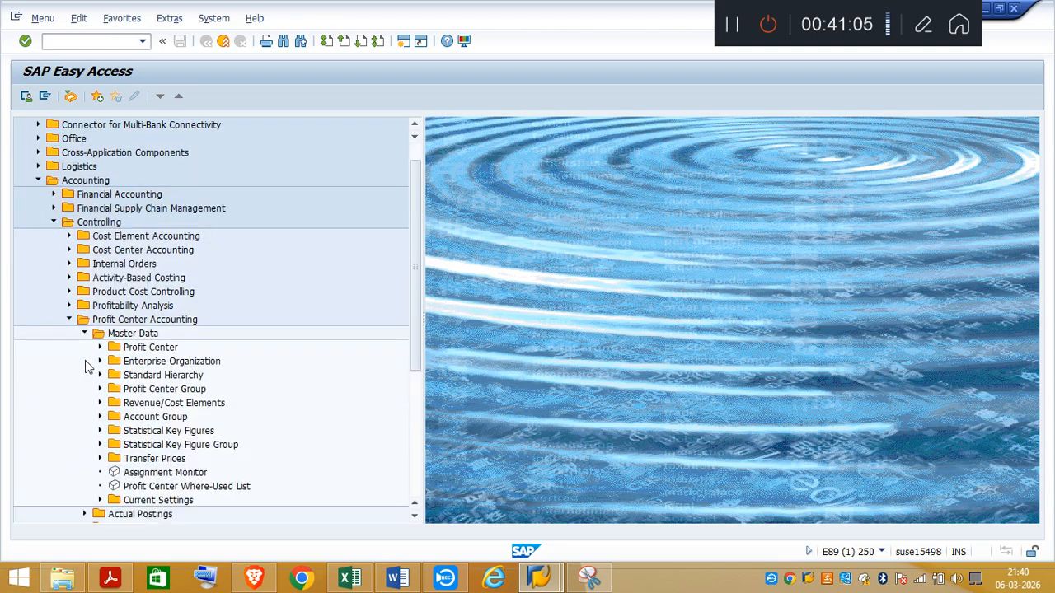
left_click(100, 347)
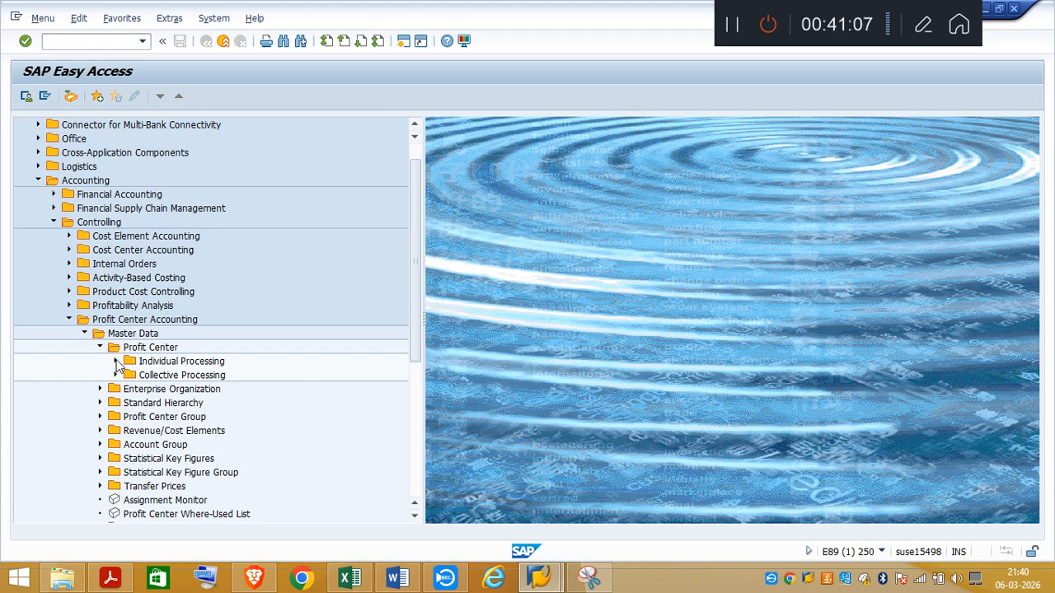
left_click(116, 361)
double_click(169, 376)
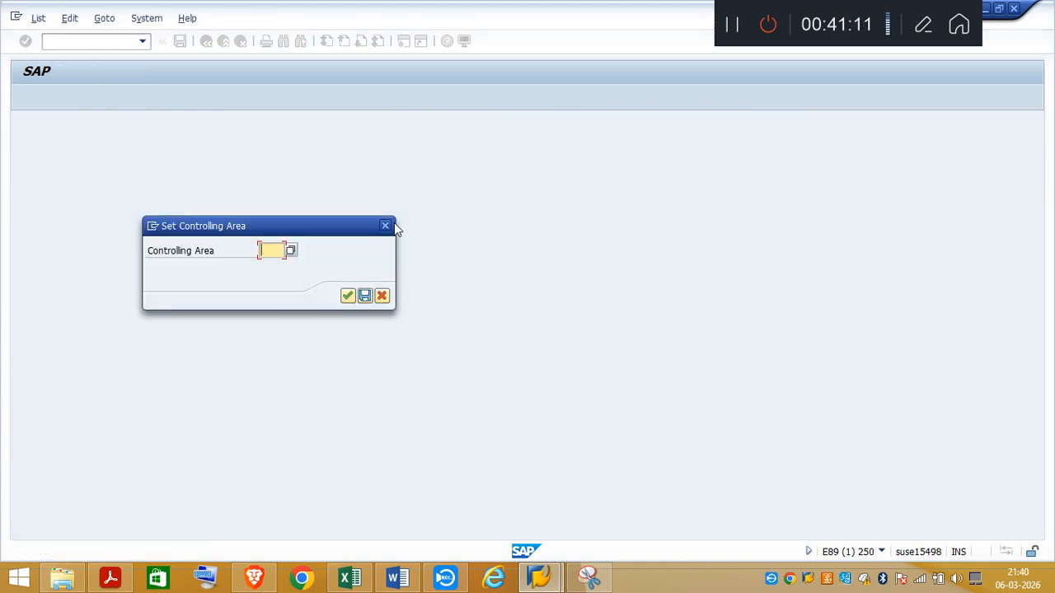
left_click(386, 227)
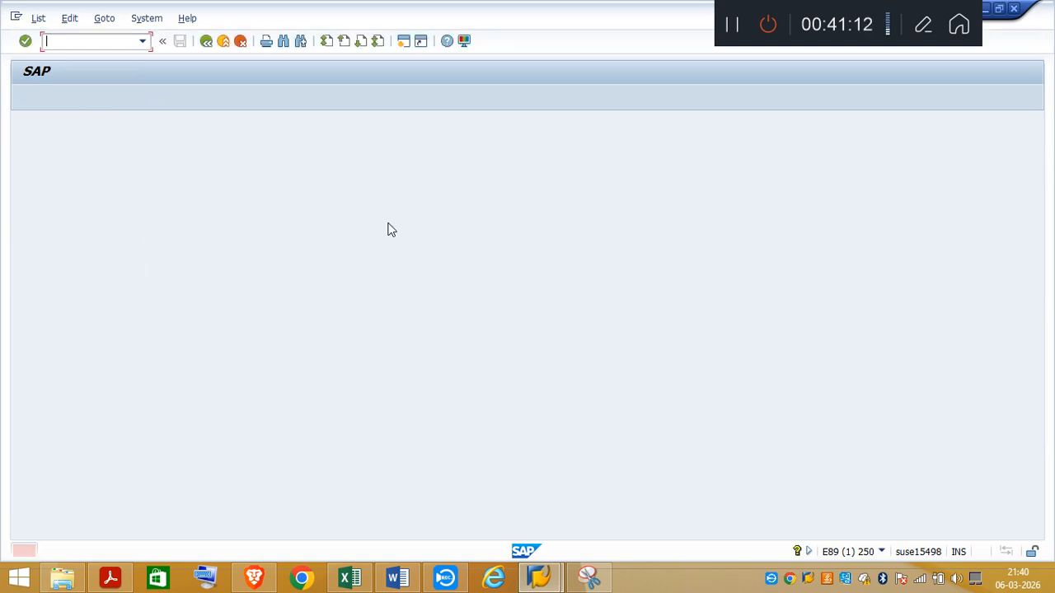
left_click(203, 45)
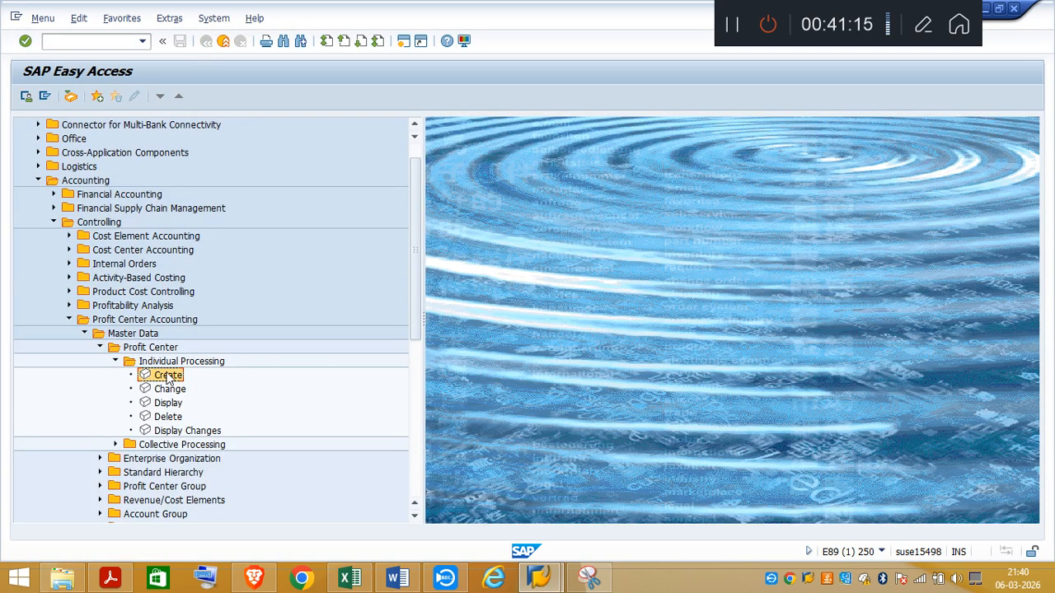
Step: Check the technical details of the profit center Create entry for its transaction code
left_click(169, 18)
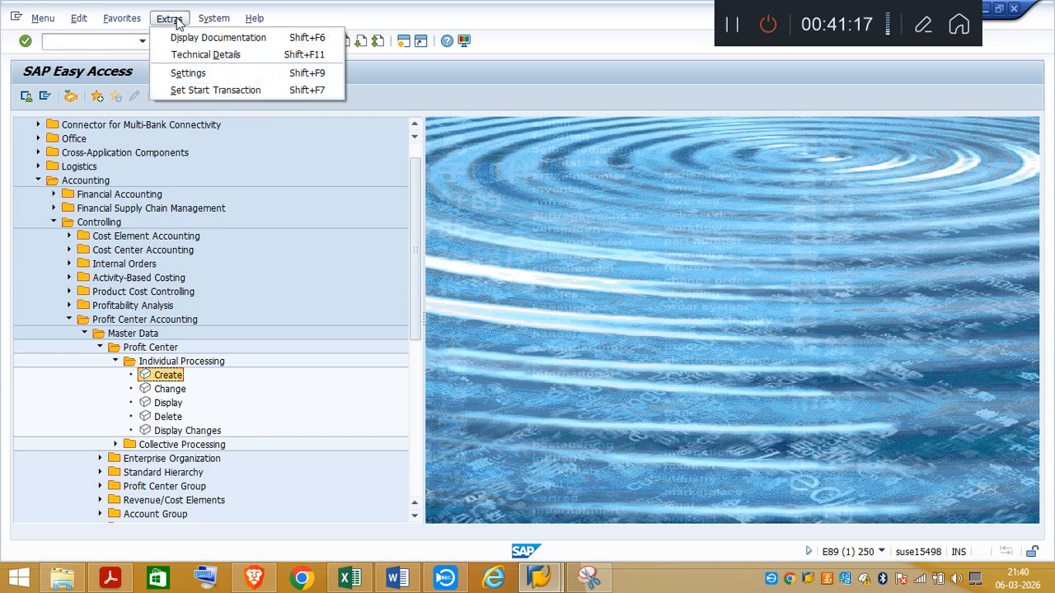
left_click(199, 56)
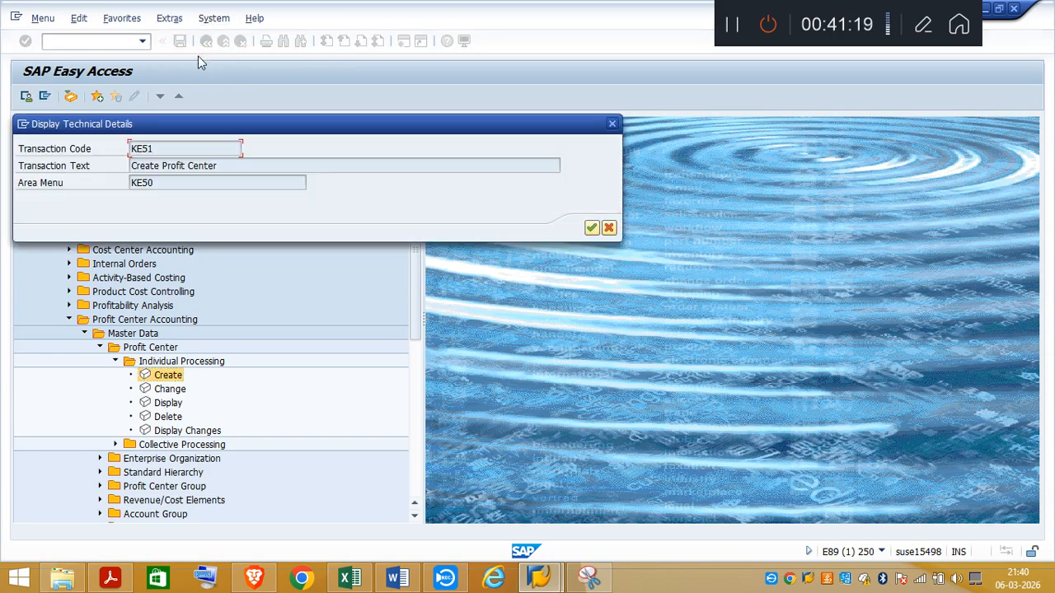
left_click(591, 228)
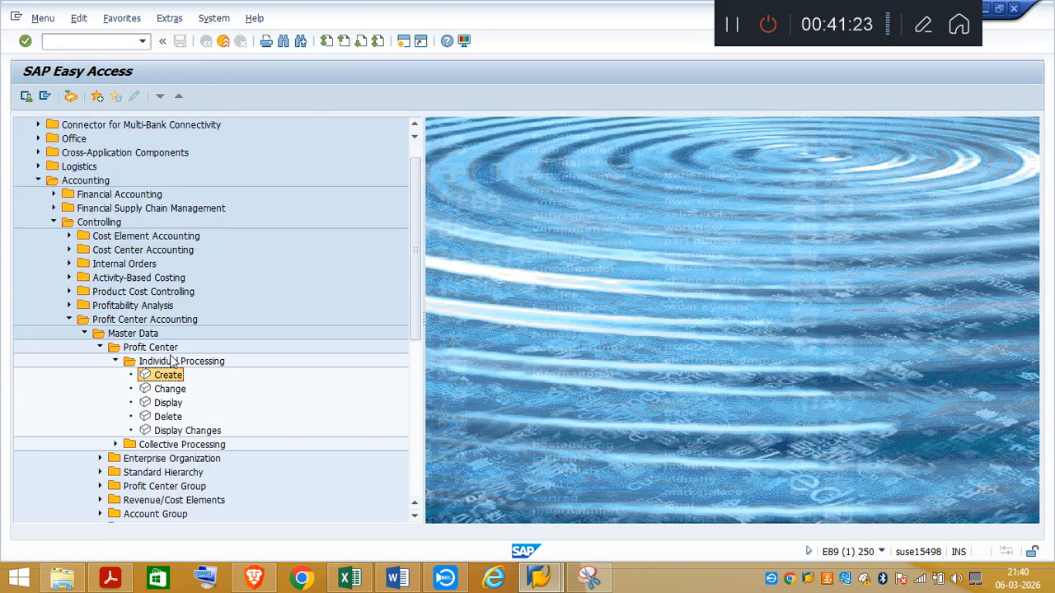
Step: Start Create Profit Center from Individual Processing and set the controlling area to A000
double_click(165, 376)
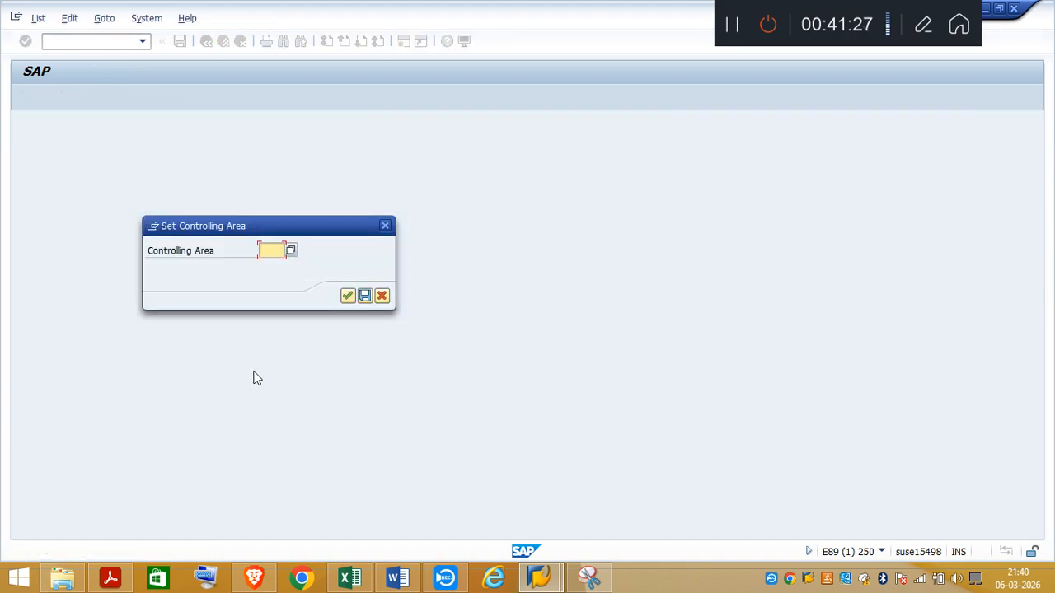
type("A000")
key("Return")
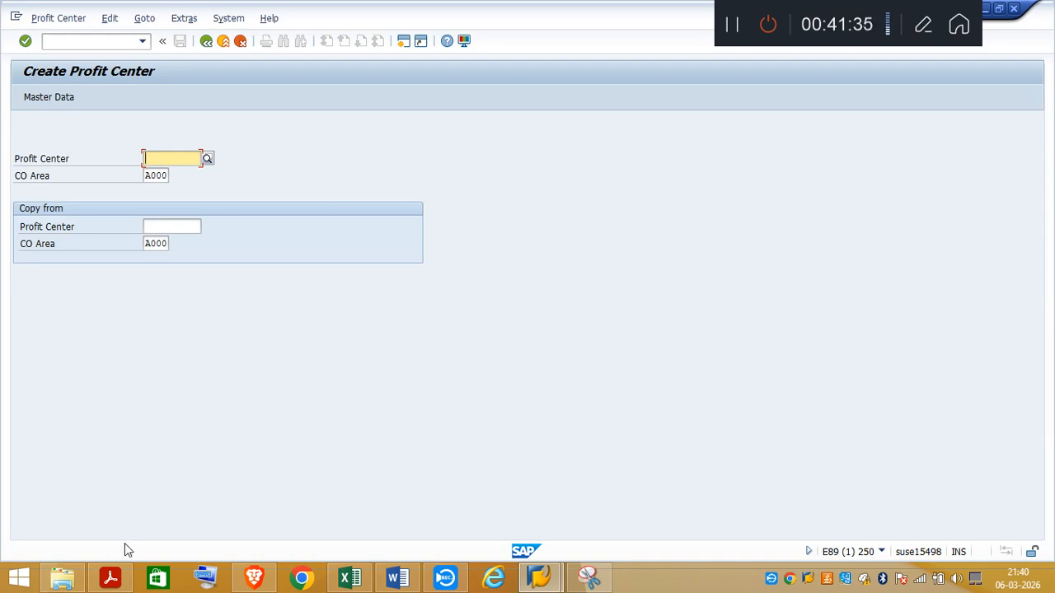
Step: Consult the task PDF for the cost center number format, enter profit center TA031100 in SAP and continue to its basic data
left_click(112, 579)
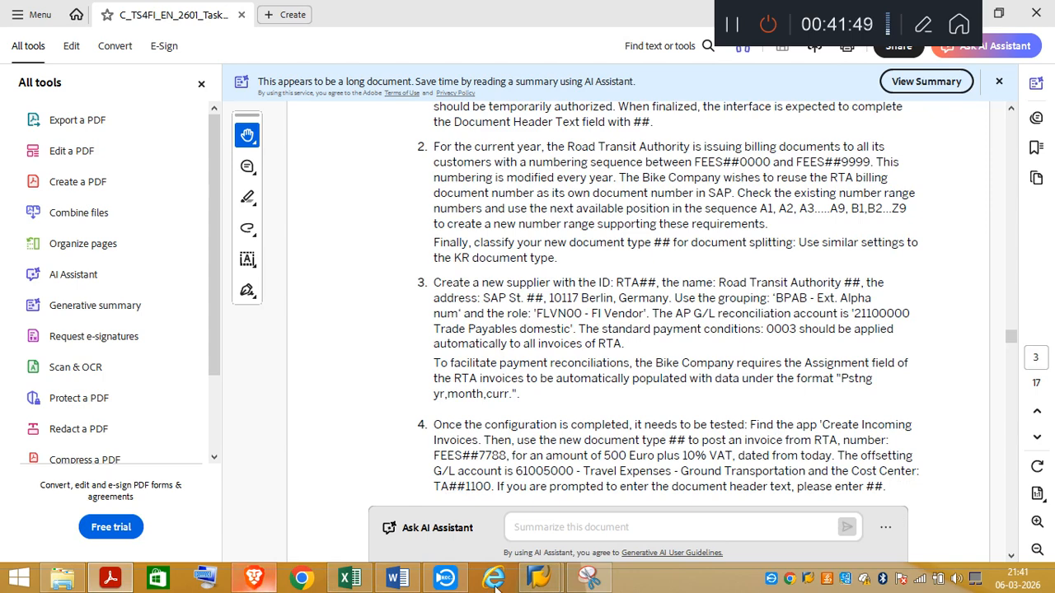
mouse_move(543, 583)
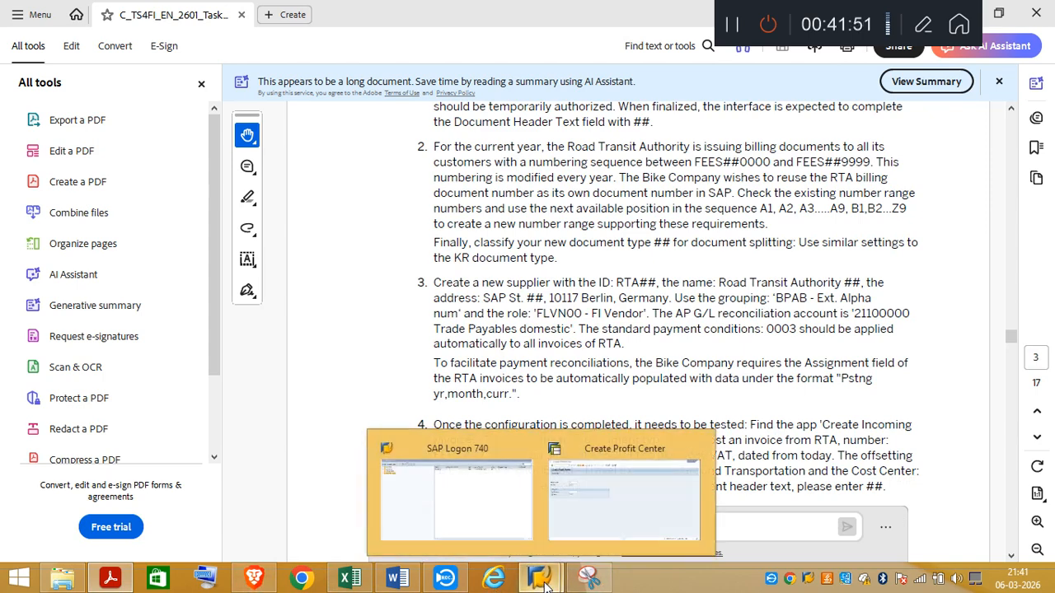
left_click(618, 527)
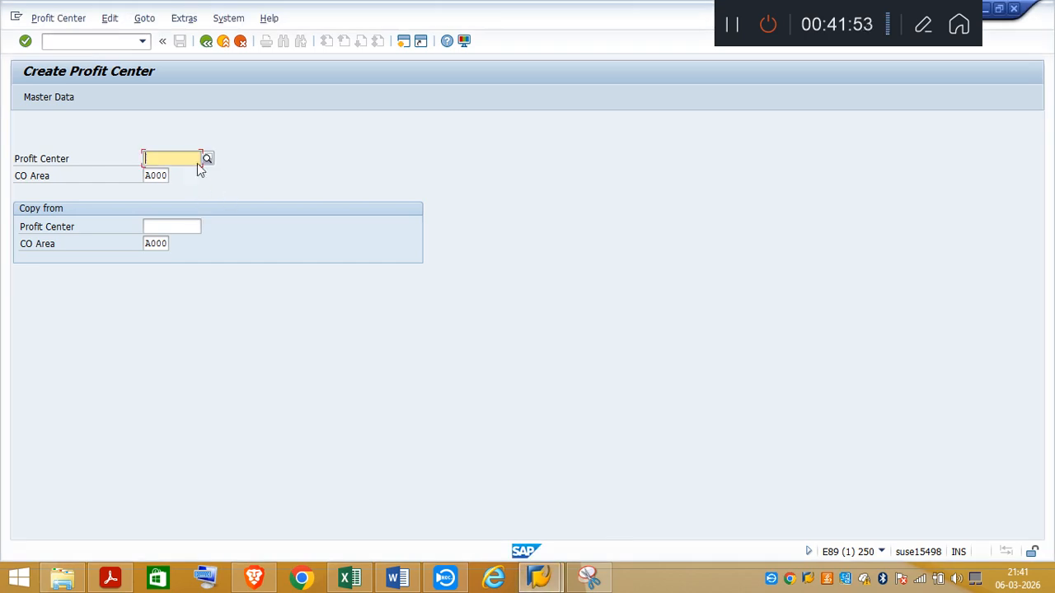
type("TA")
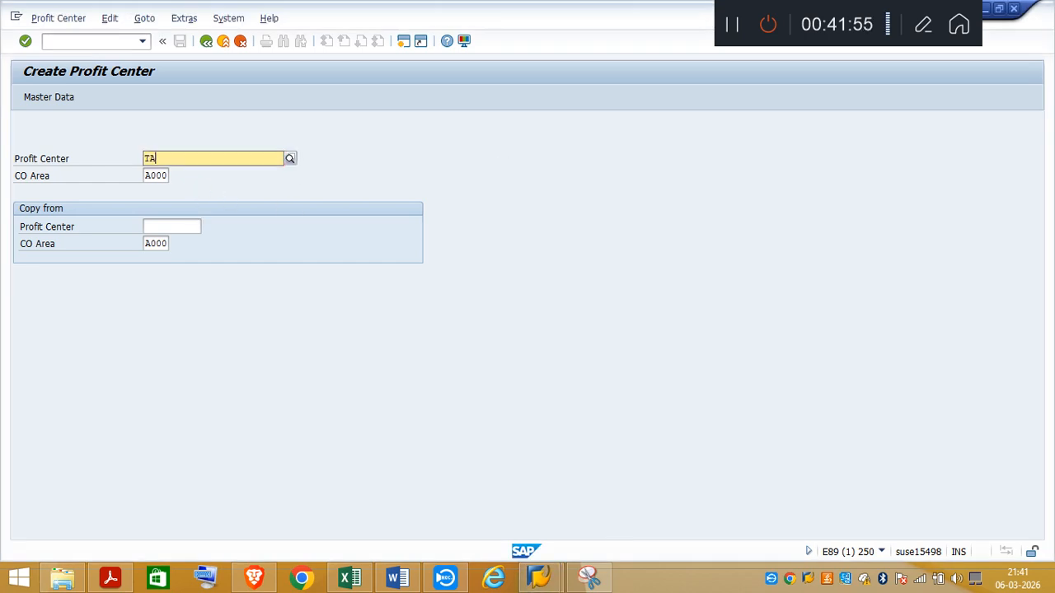
type("03")
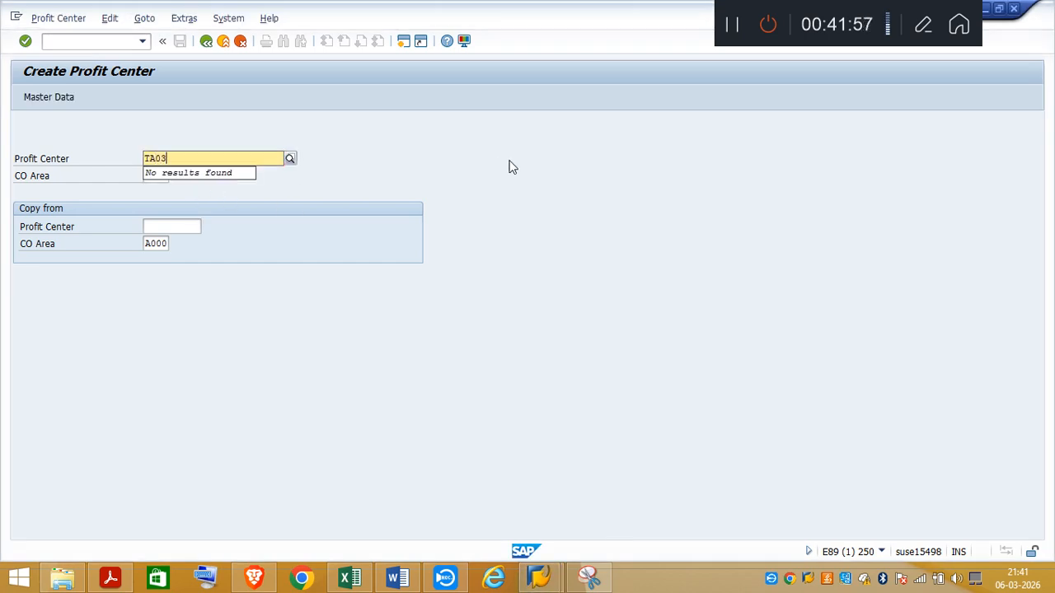
left_click(110, 578)
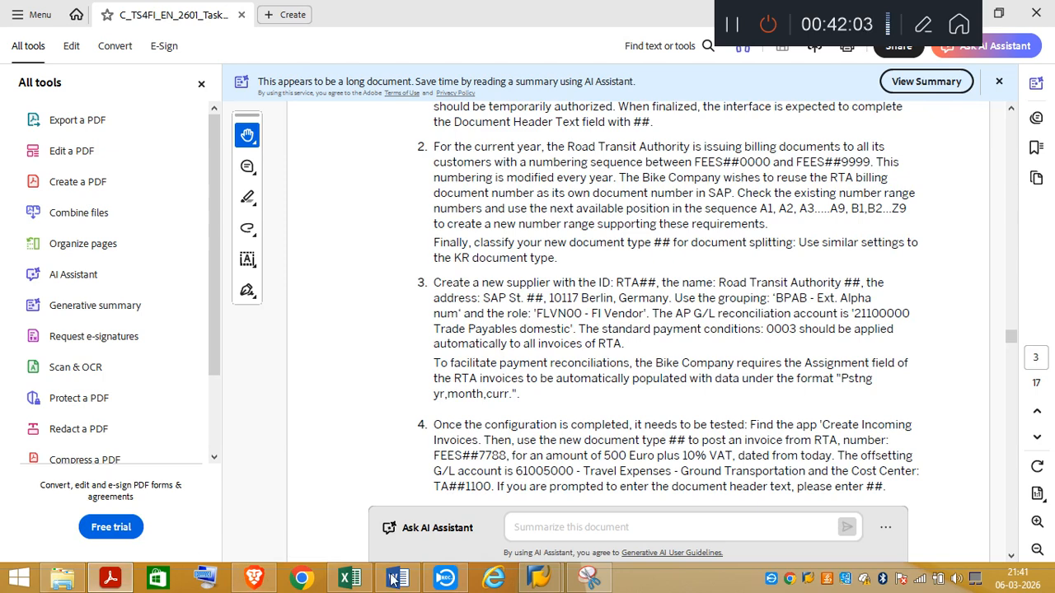
mouse_move(535, 580)
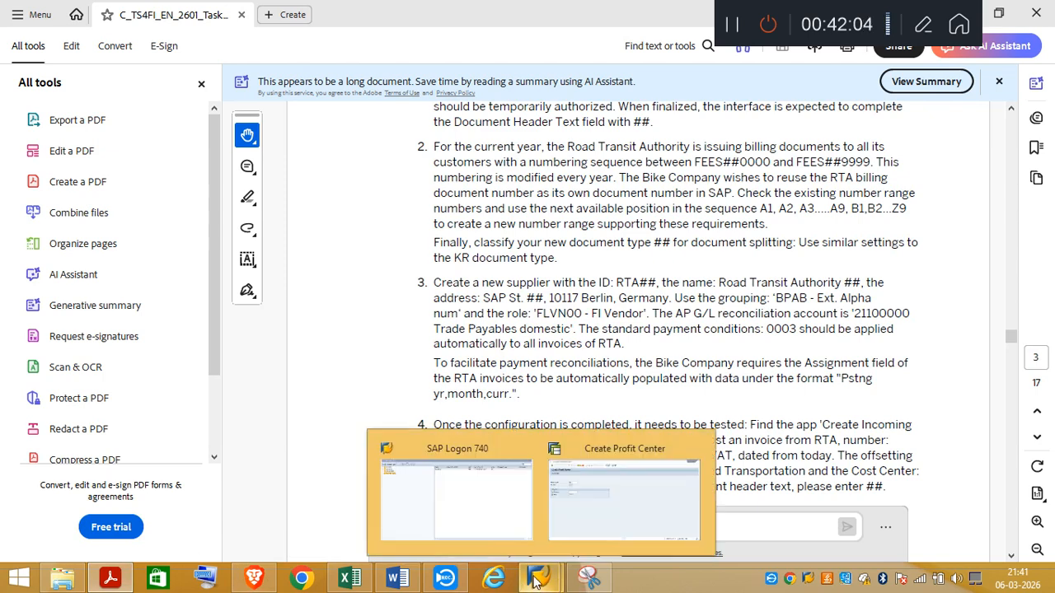
left_click(602, 530)
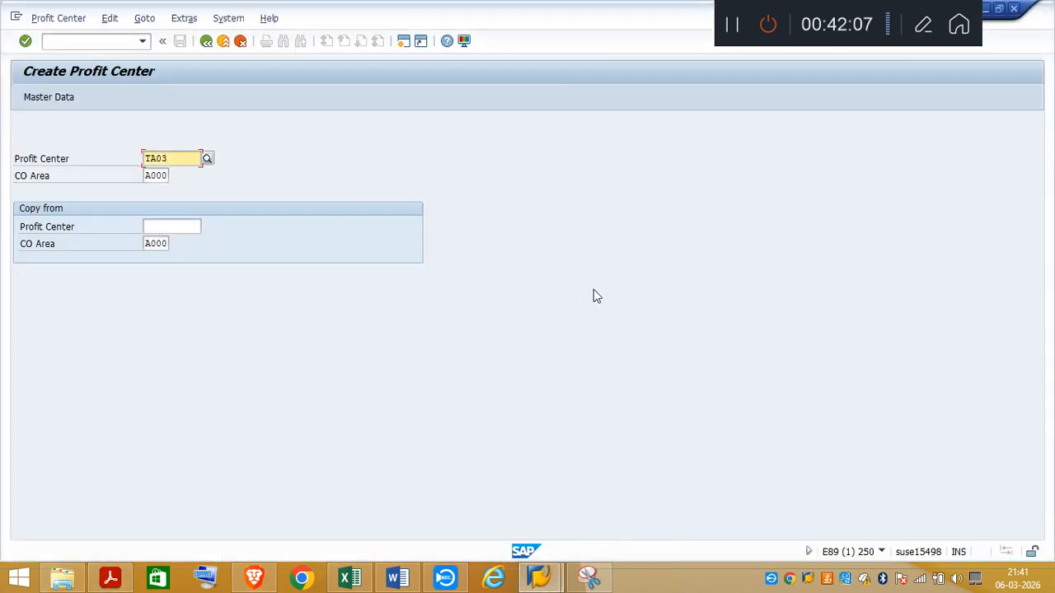
type("TA031100")
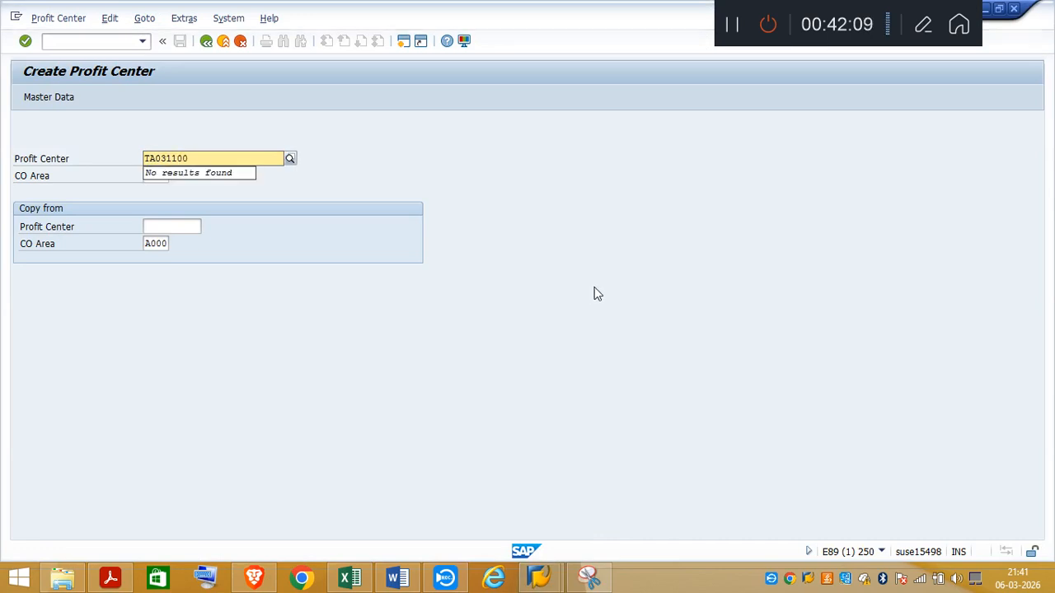
left_click(593, 320)
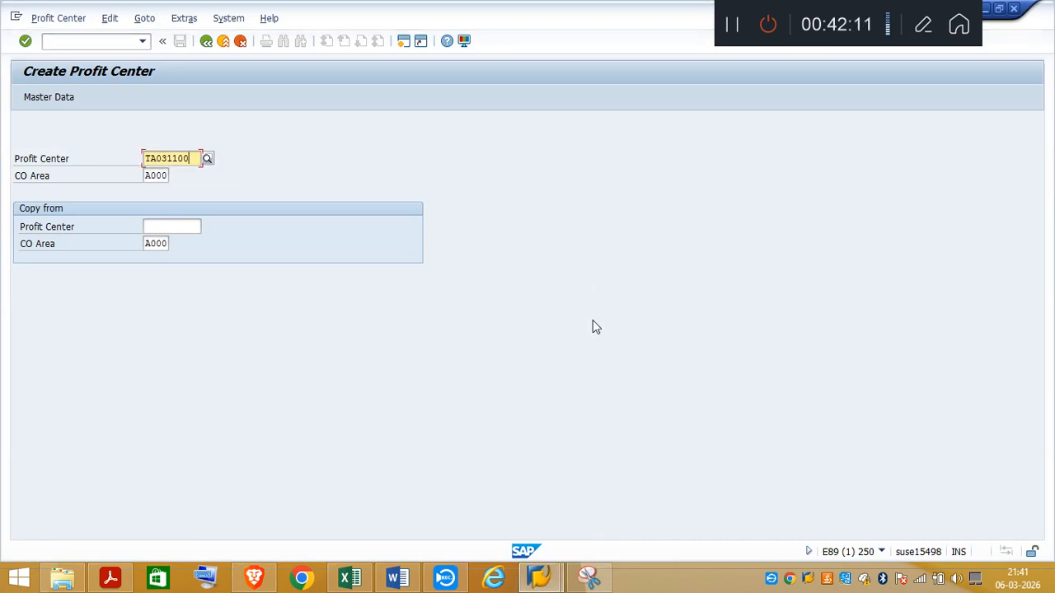
key("Return")
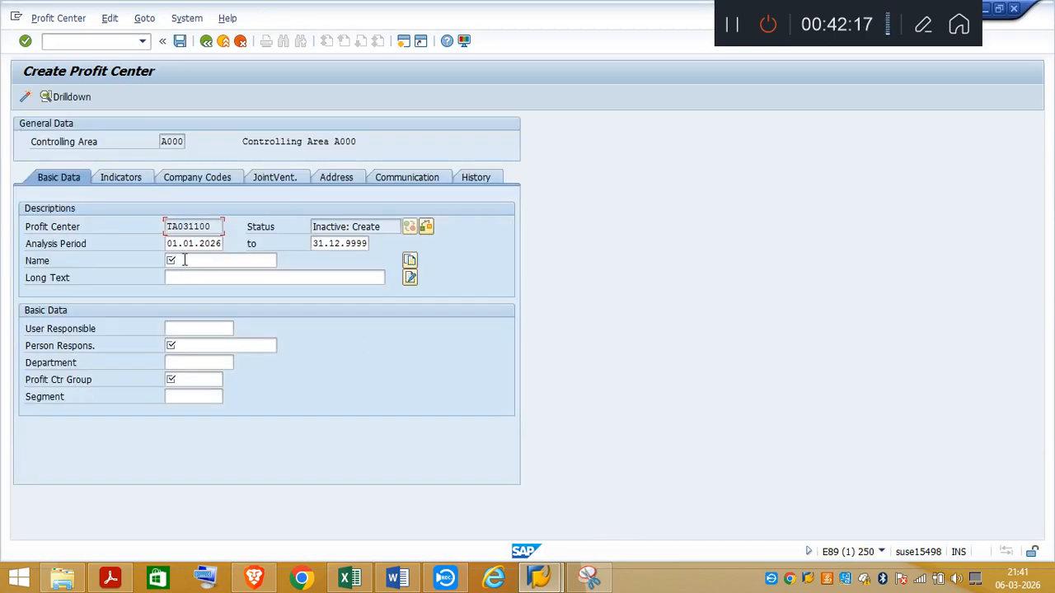
Step: Name the profit center "Profit Center - TA03" and fill in the person responsible
left_click(184, 260)
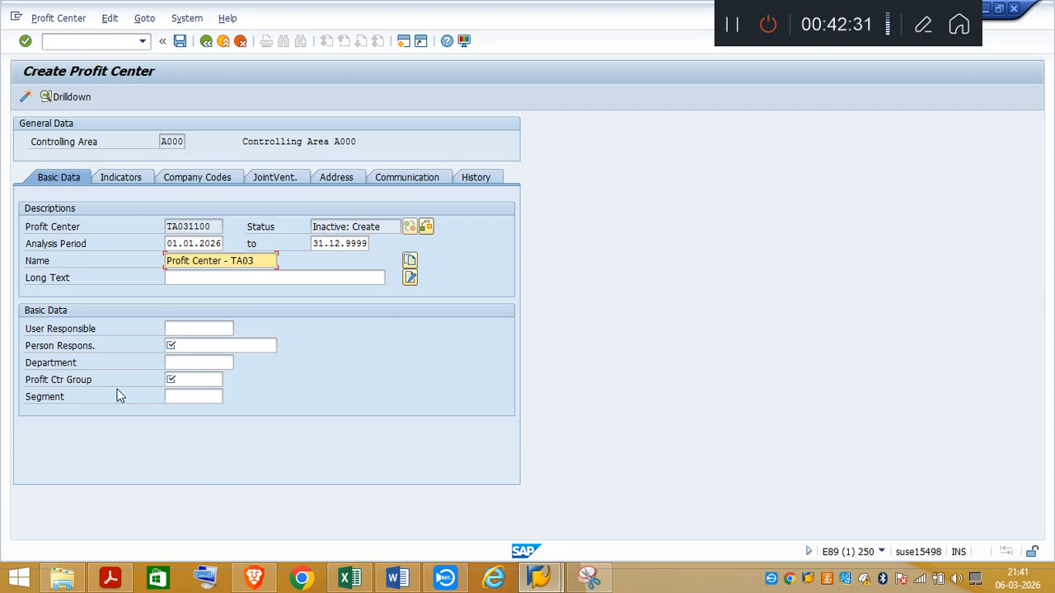
left_click(192, 346)
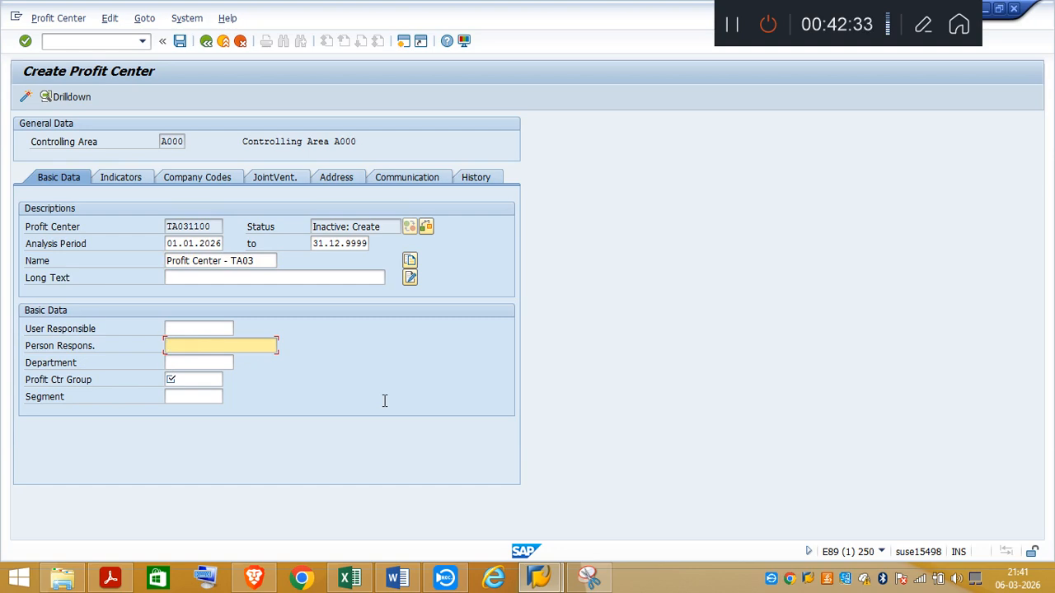
type("Mr X")
Step: Try to look up the available profit center groups for the Profit Ctr Group field
left_click(193, 379)
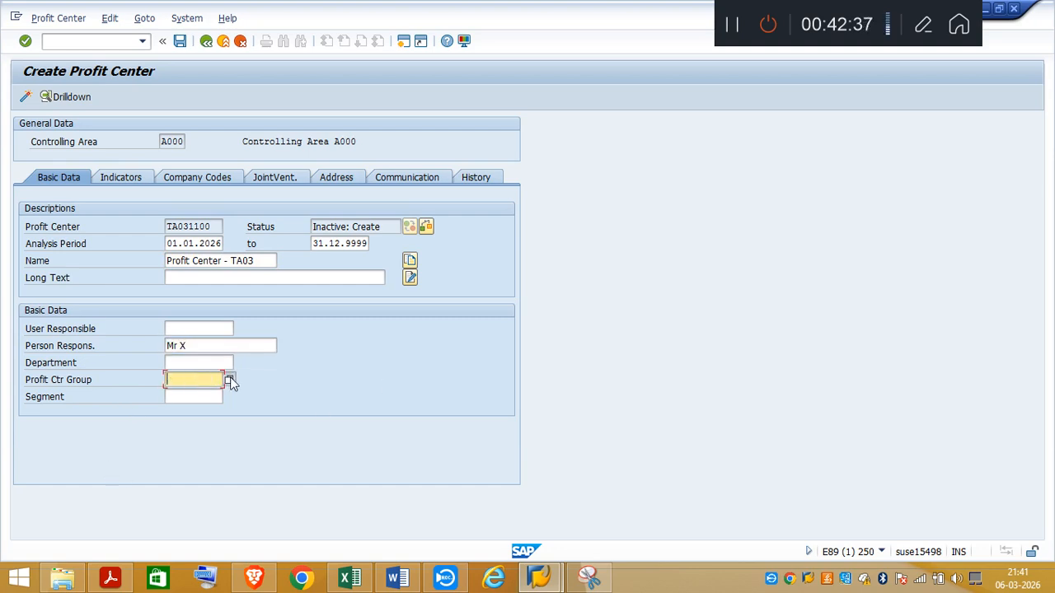
left_click(230, 380)
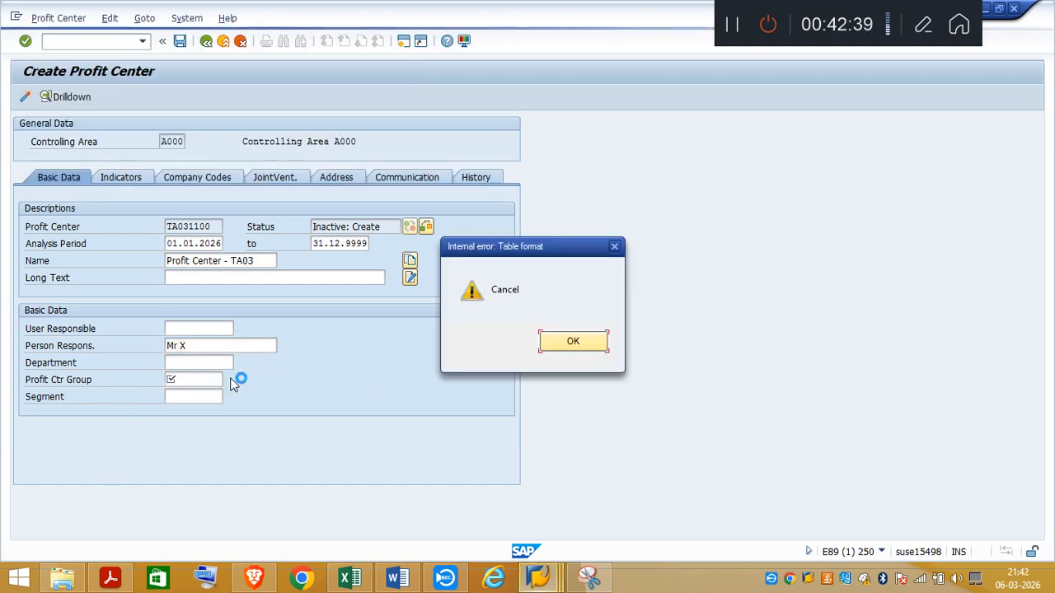
left_click(618, 246)
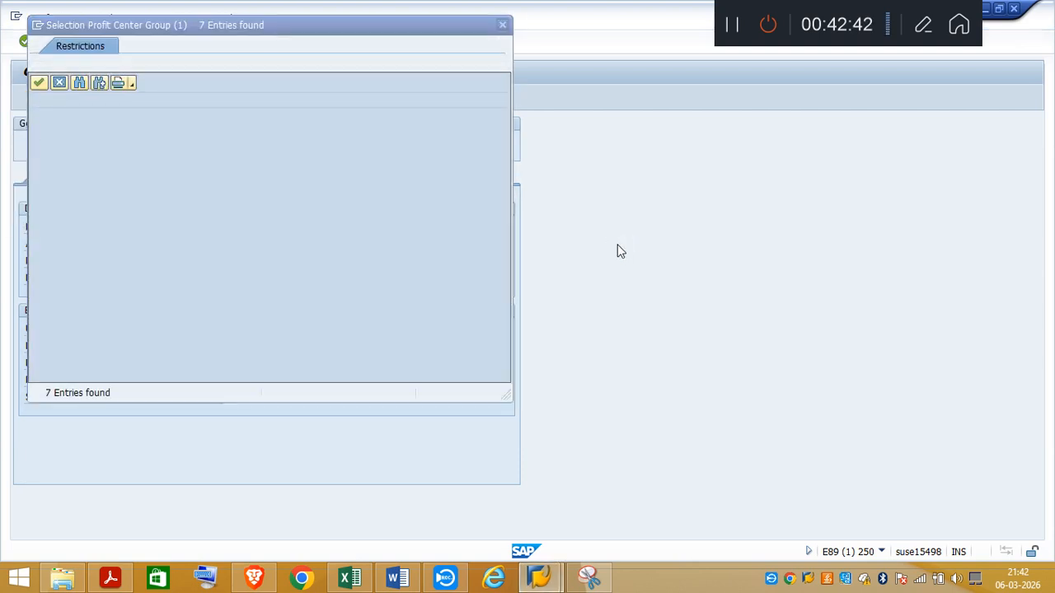
left_click(505, 24)
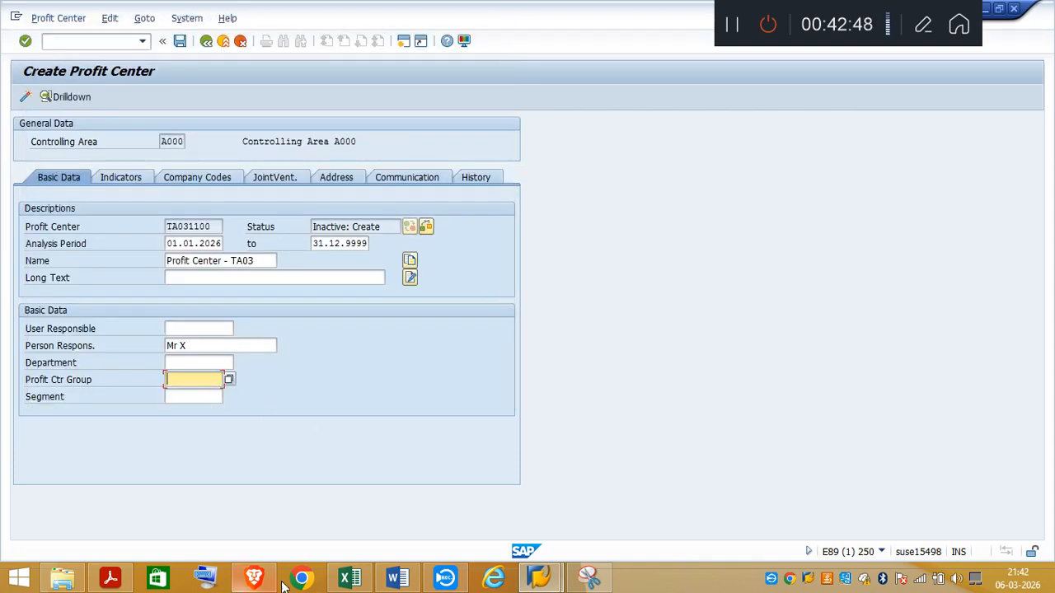
Step: Look up the standard hierarchy in the Excel notes, return to SAP and set the profit center group to YBPH
left_click(350, 579)
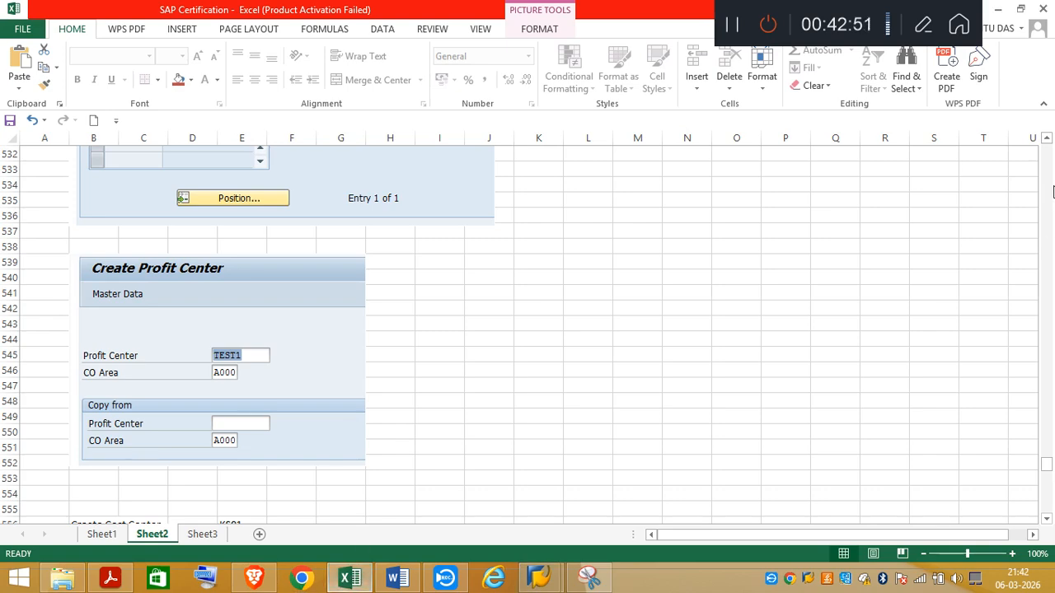
left_click(1047, 139)
left_click_drag(1047, 144, 1047, 144)
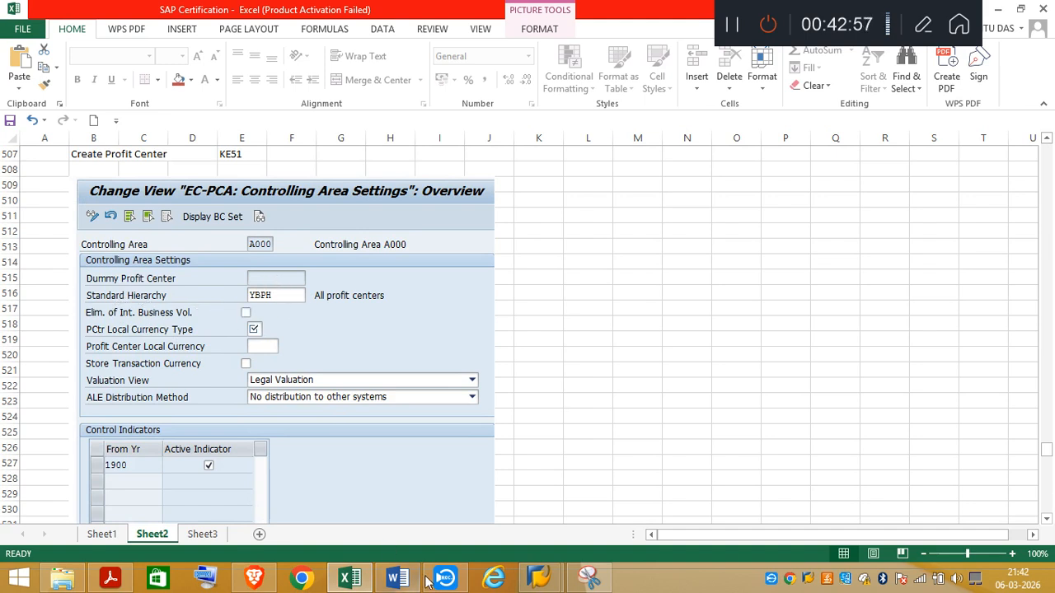
left_click(548, 579)
left_click(601, 542)
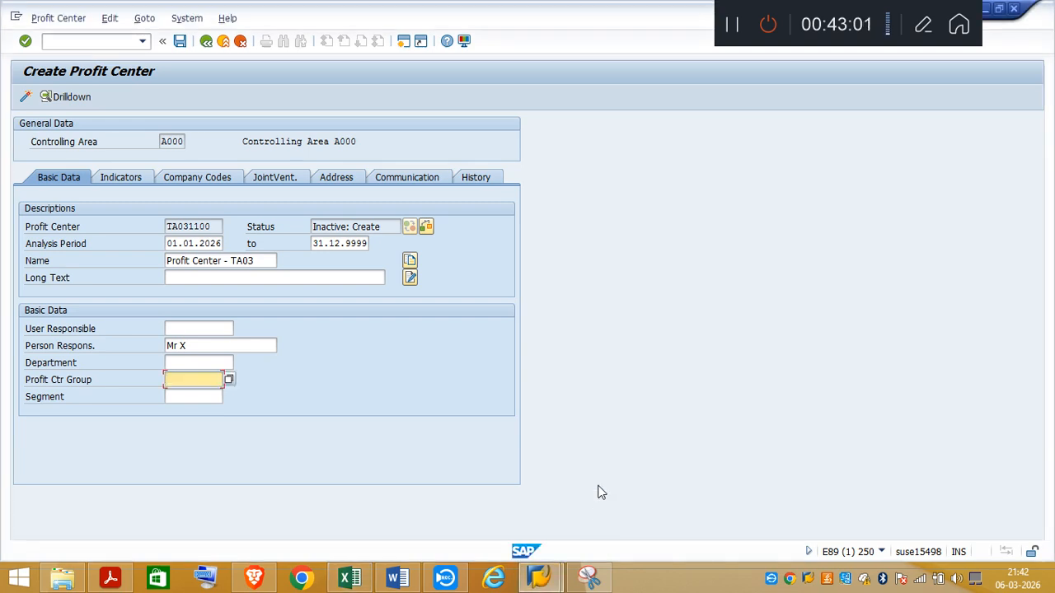
type("YBPH")
Step: Review the profit center, cost center (KS01) and tax sections of the Excel notes for a segment value, and return to SAP
left_click(197, 397)
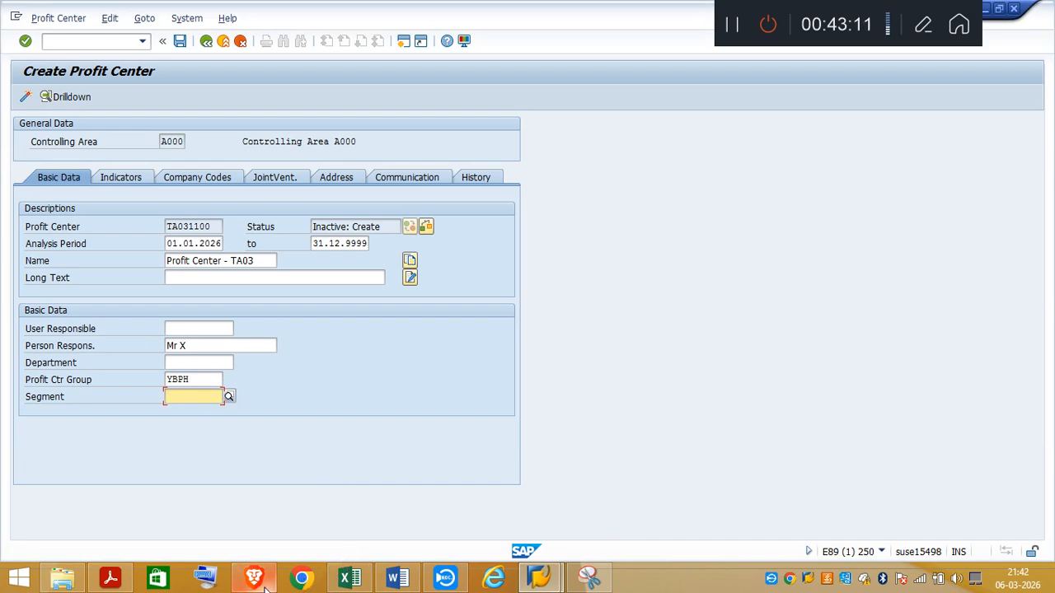
left_click(347, 580)
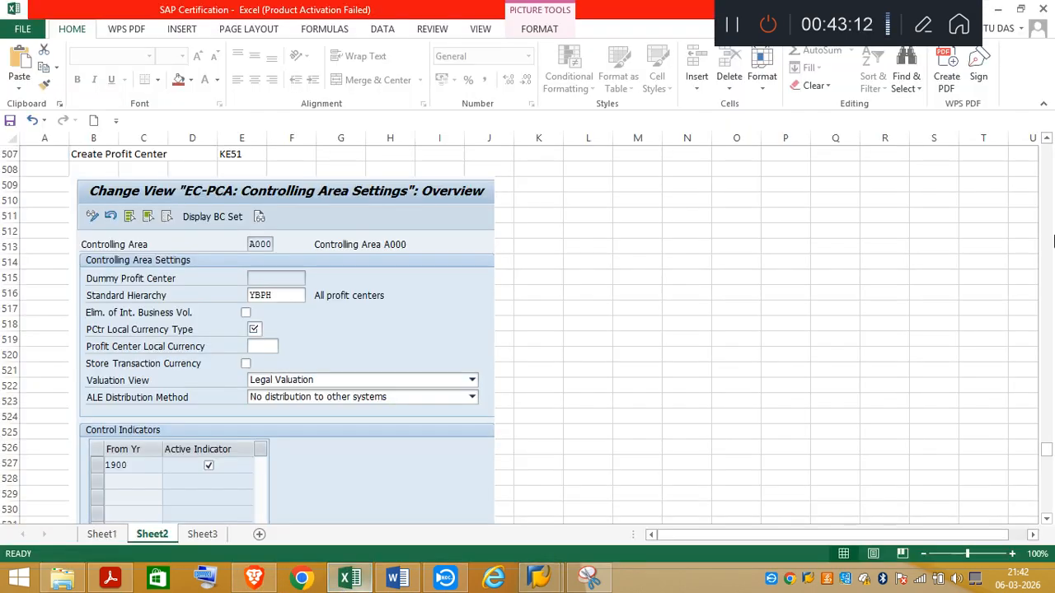
scroll(1049, 524, "down", 7)
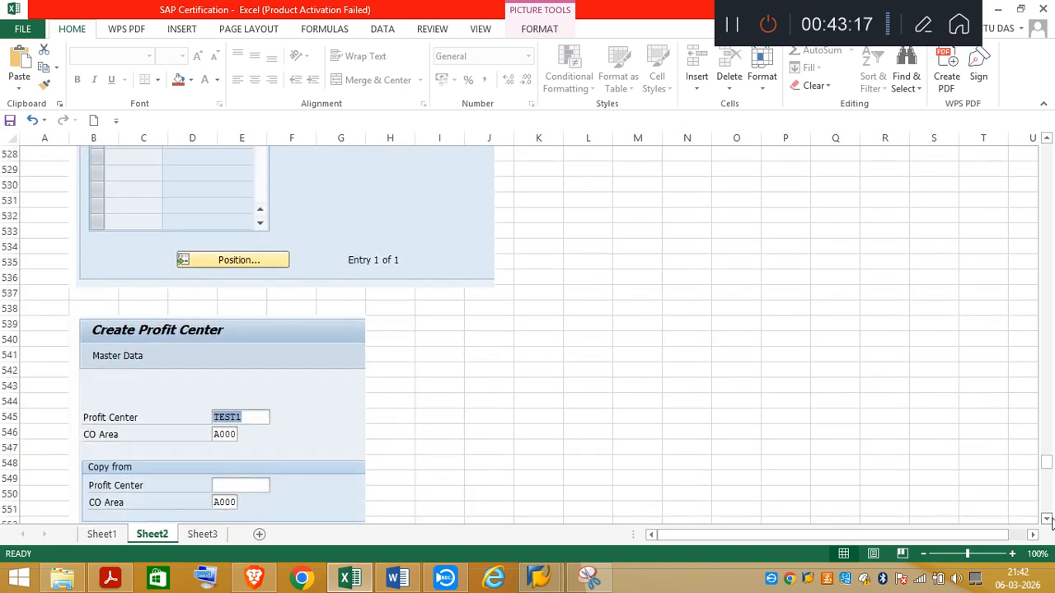
scroll(1049, 524, "down", 3)
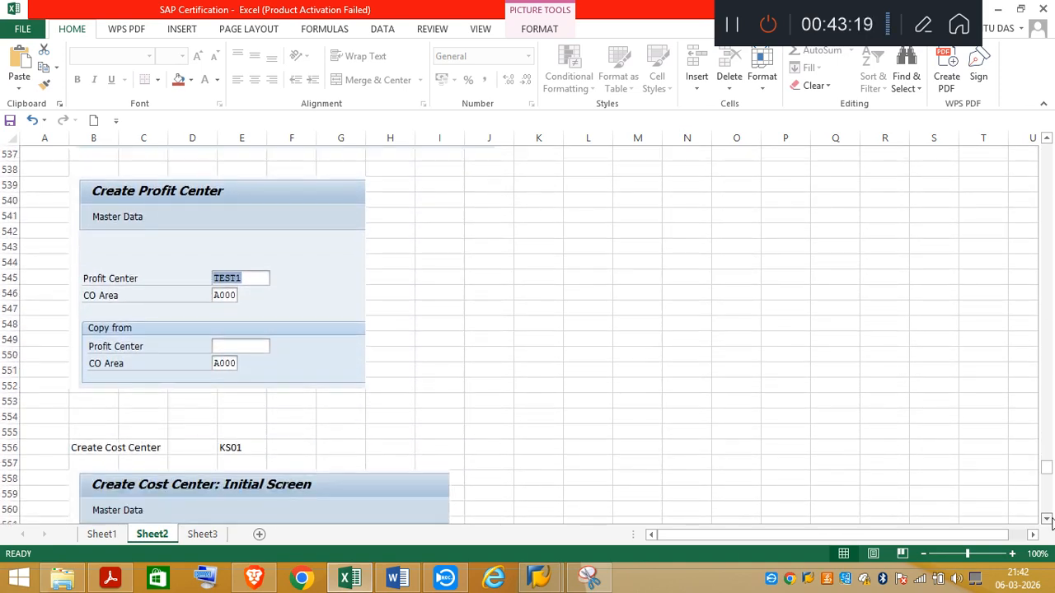
scroll(1048, 524, "down", 4)
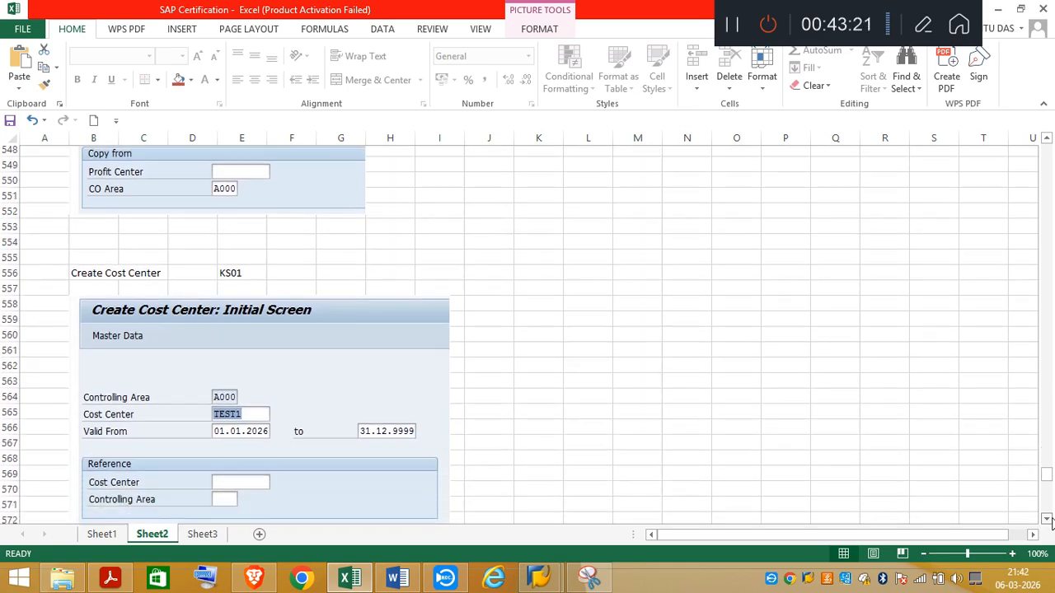
scroll(1048, 522, "down", 2)
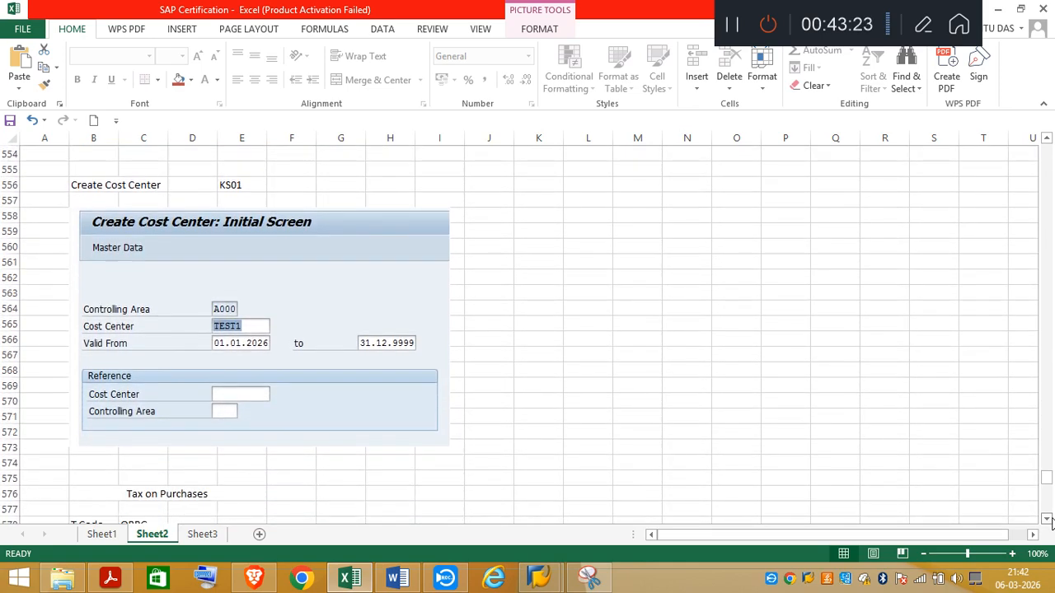
scroll(1048, 521, "down", 2)
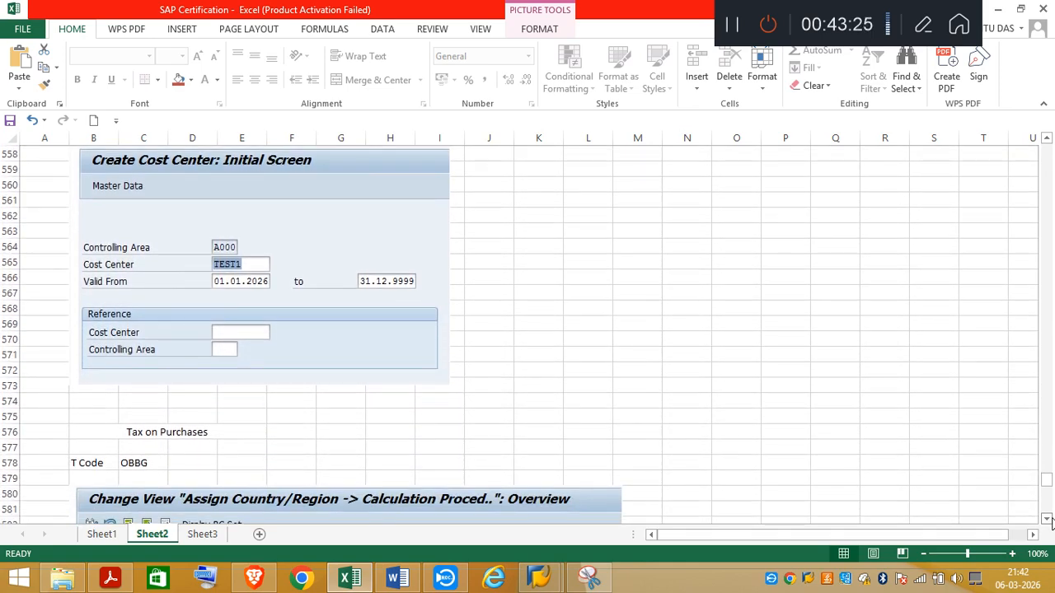
mouse_move(547, 582)
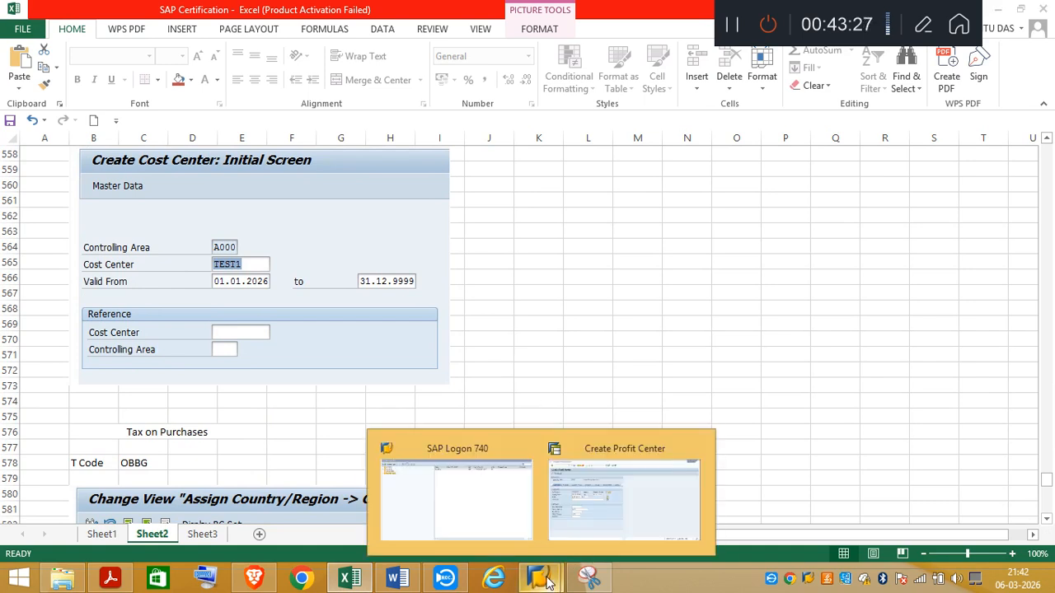
left_click(582, 523)
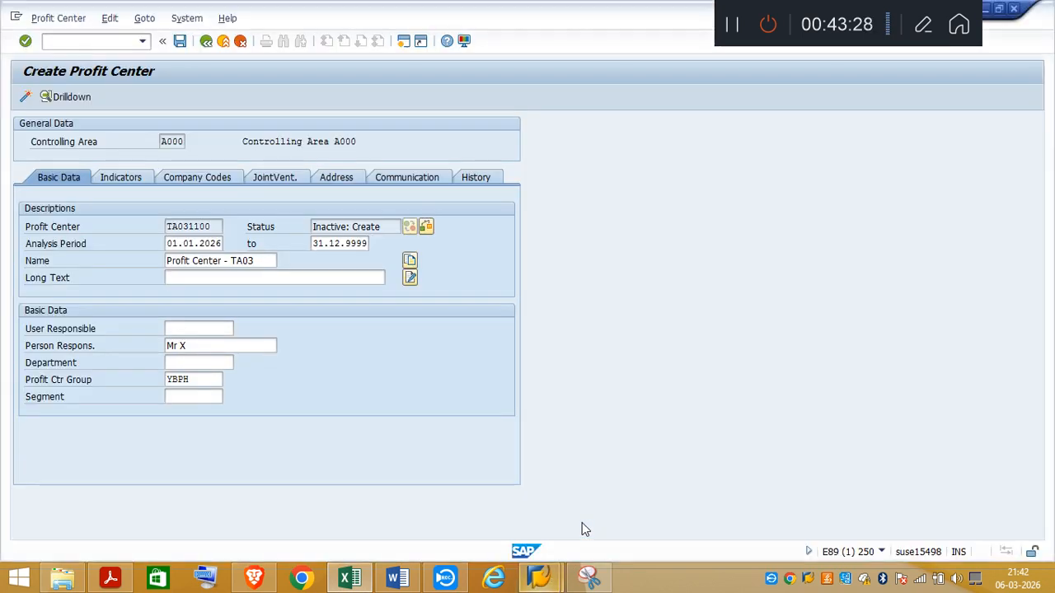
Step: Open the SAP Customizing Implementation Guide in a new SAP session
left_click(403, 40)
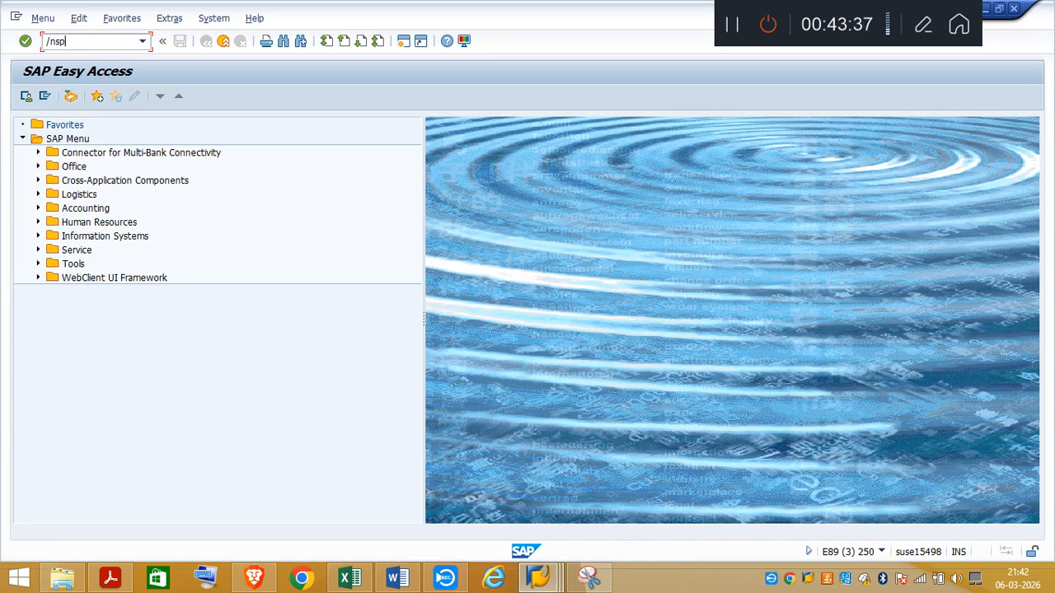
key("Return")
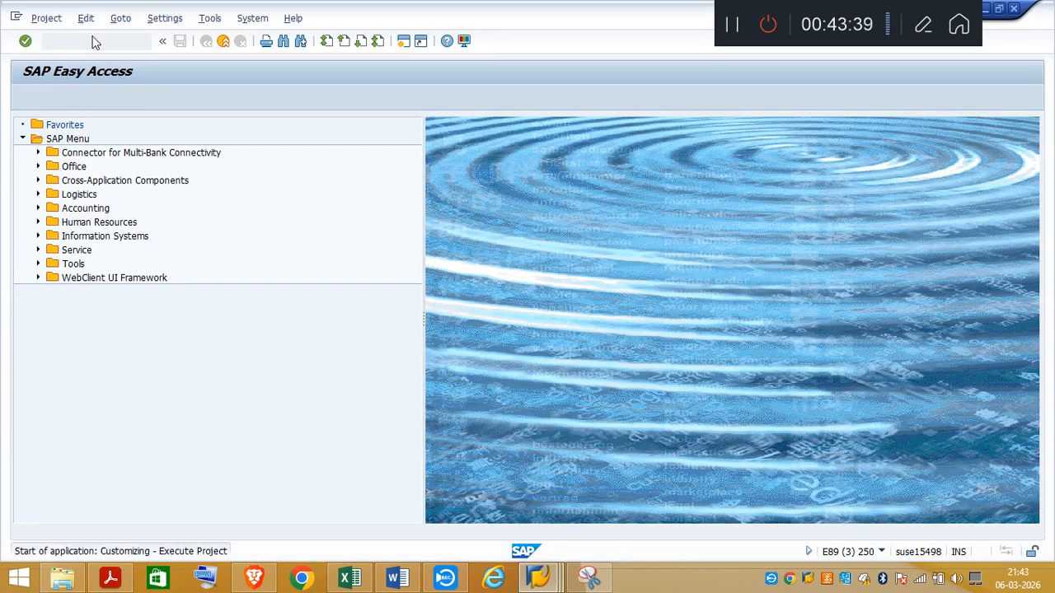
left_click(76, 97)
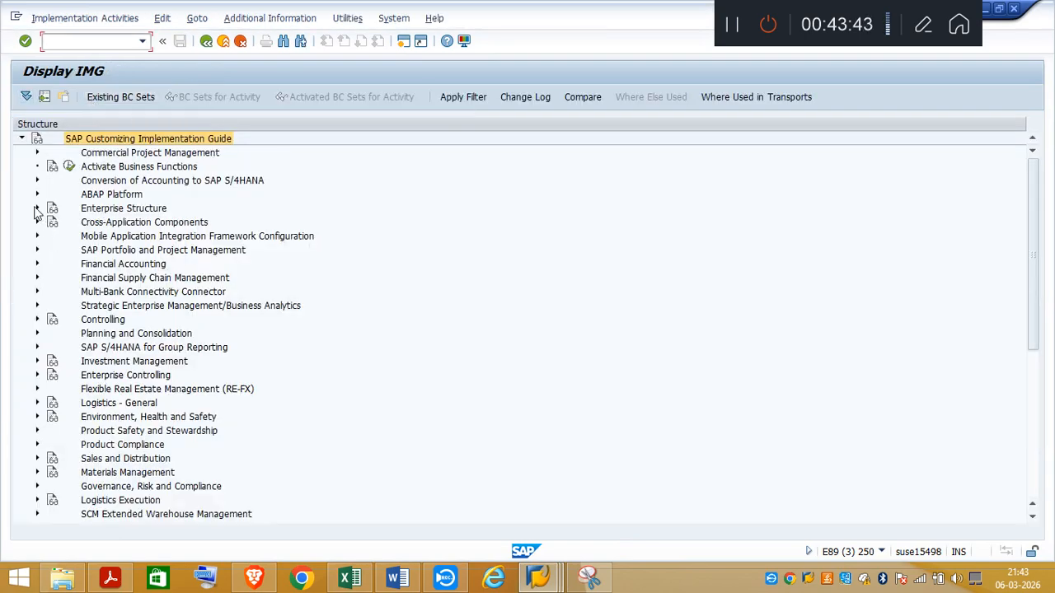
Step: Open Define Segment in the Enterprise Structure definition for Financial Accounting and review the available segments
left_click(37, 208)
left_click(53, 222)
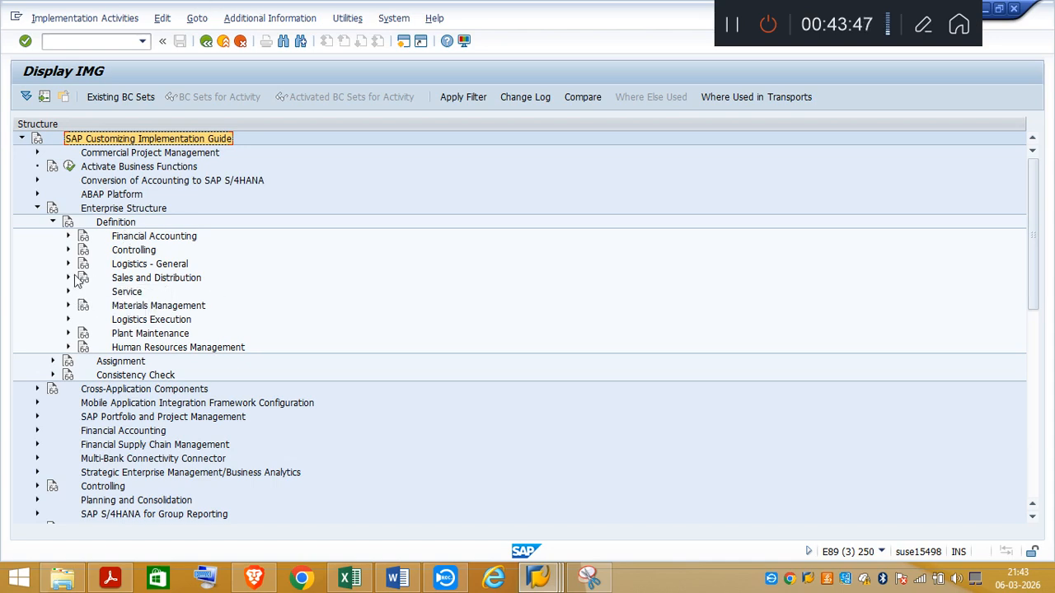
left_click(68, 237)
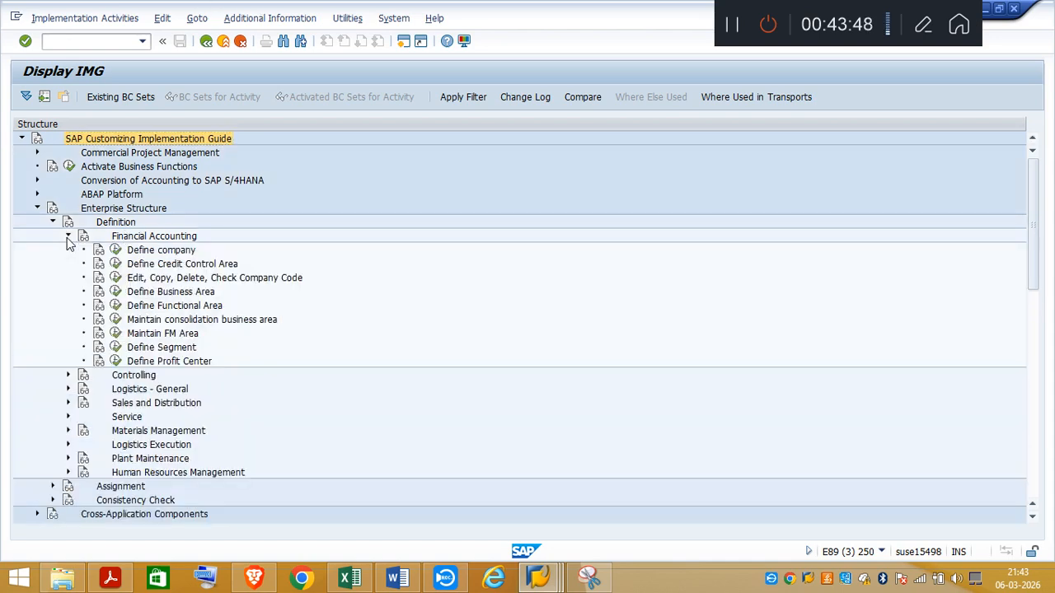
left_click(117, 347)
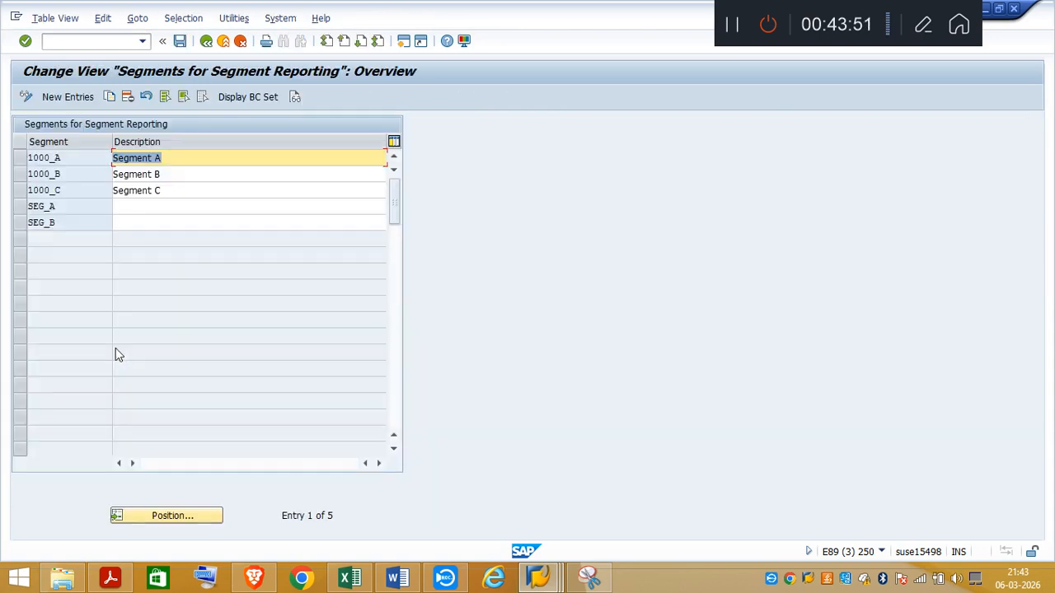
left_click(214, 160)
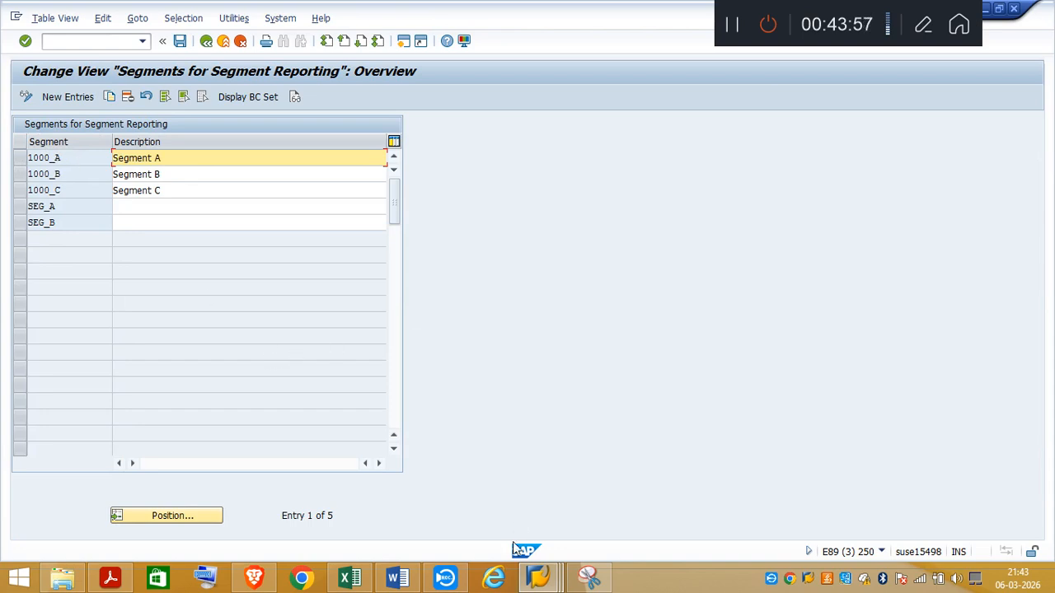
left_click(588, 577)
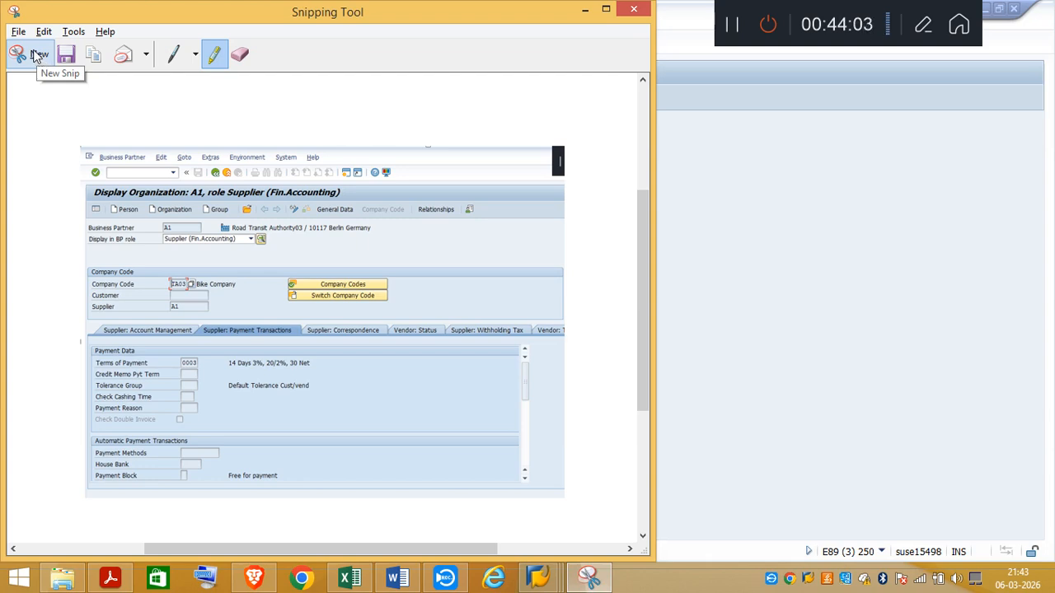
left_click(584, 9)
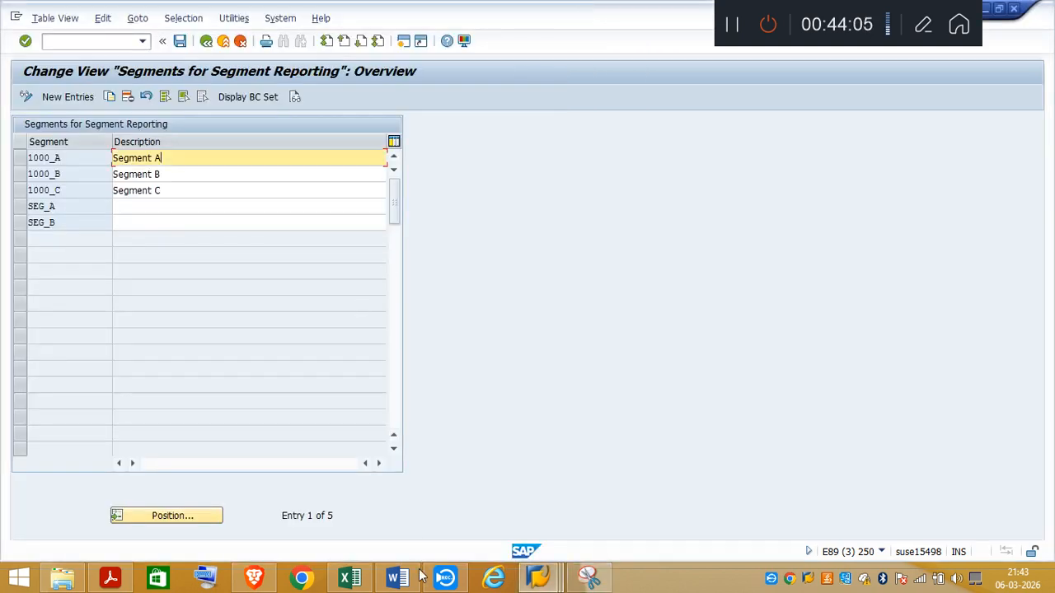
Step: Return to the Create Profit Center session and set the segment to 1000_A
left_click(532, 586)
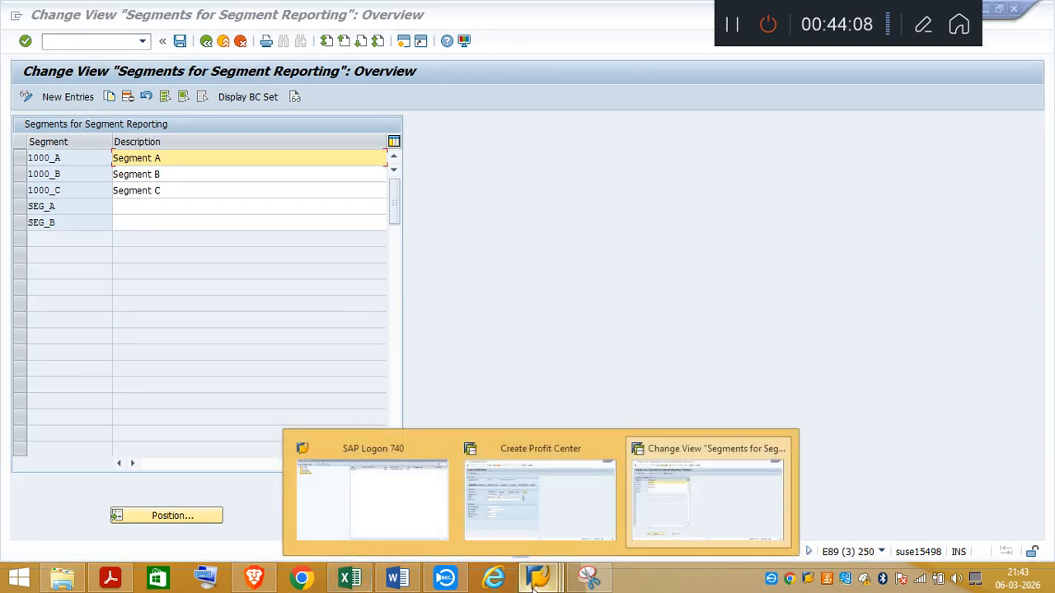
left_click(541, 526)
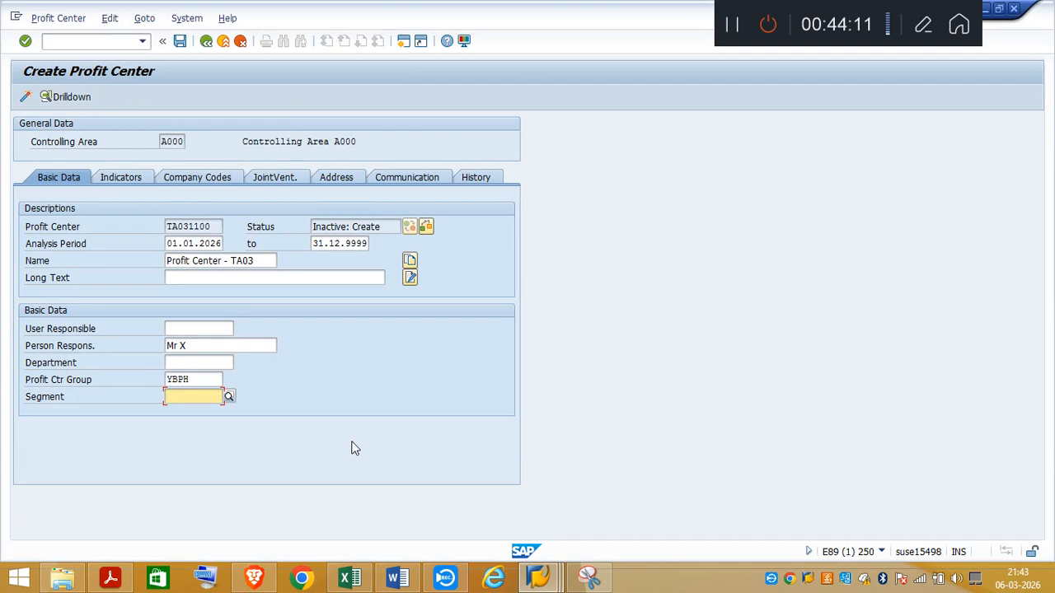
type("1000")
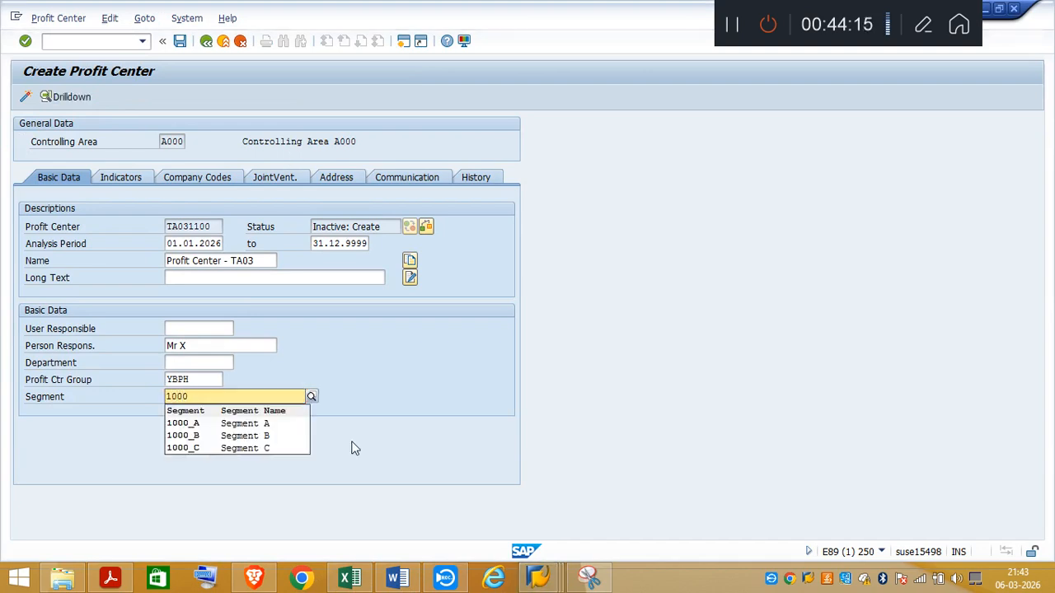
left_click(247, 424)
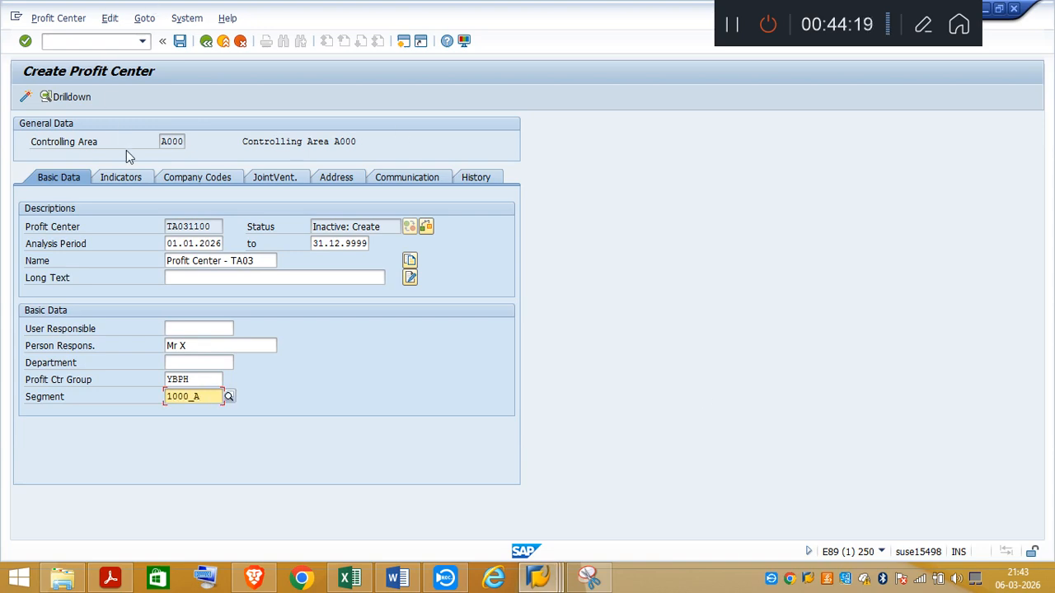
Step: Enter "Profit Center TA03" as the profit center's long text
left_click(174, 279)
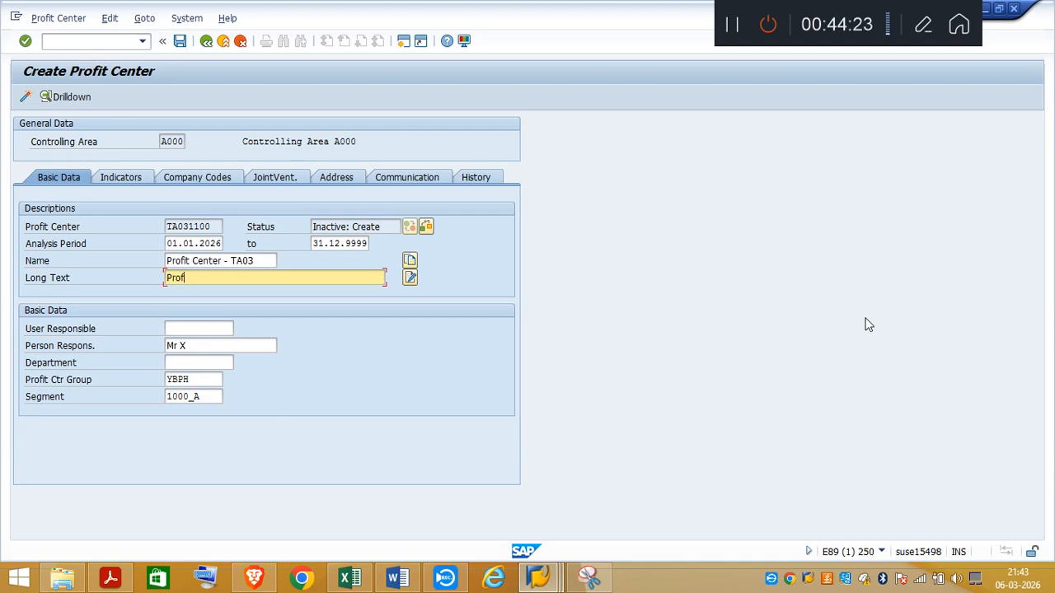
type("Profit Center TA03")
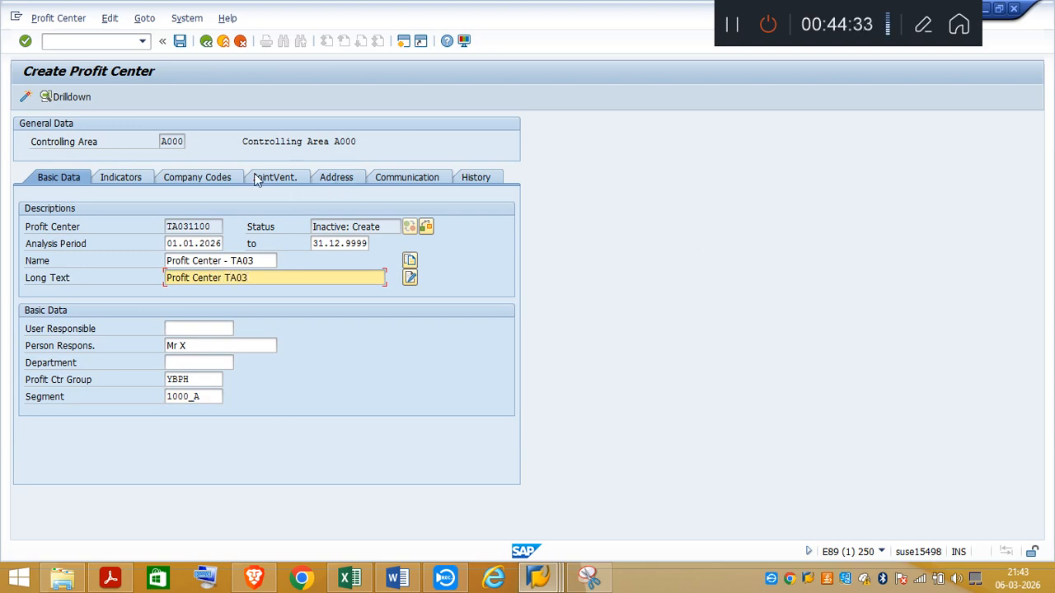
Step: Check the profit center's indicators, company code assignment, address and communication data, and activate the profit center
left_click(121, 178)
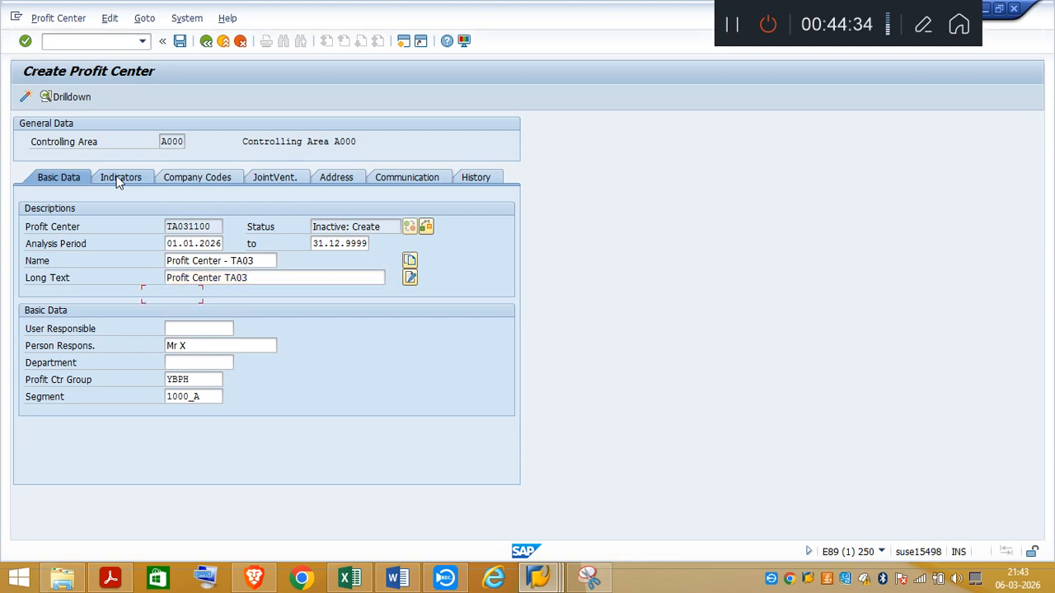
left_click(216, 178)
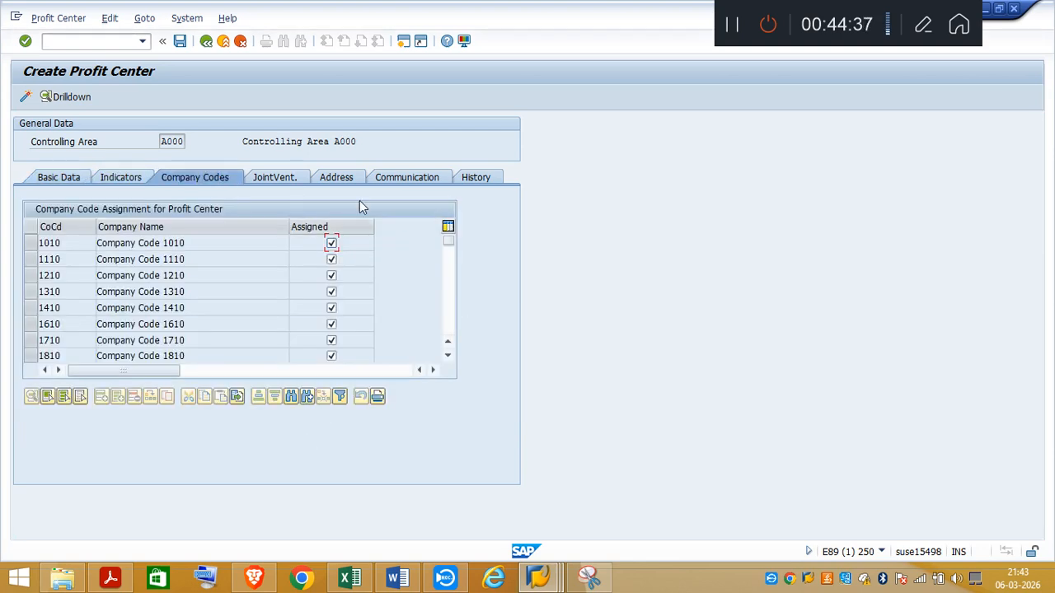
left_click(330, 180)
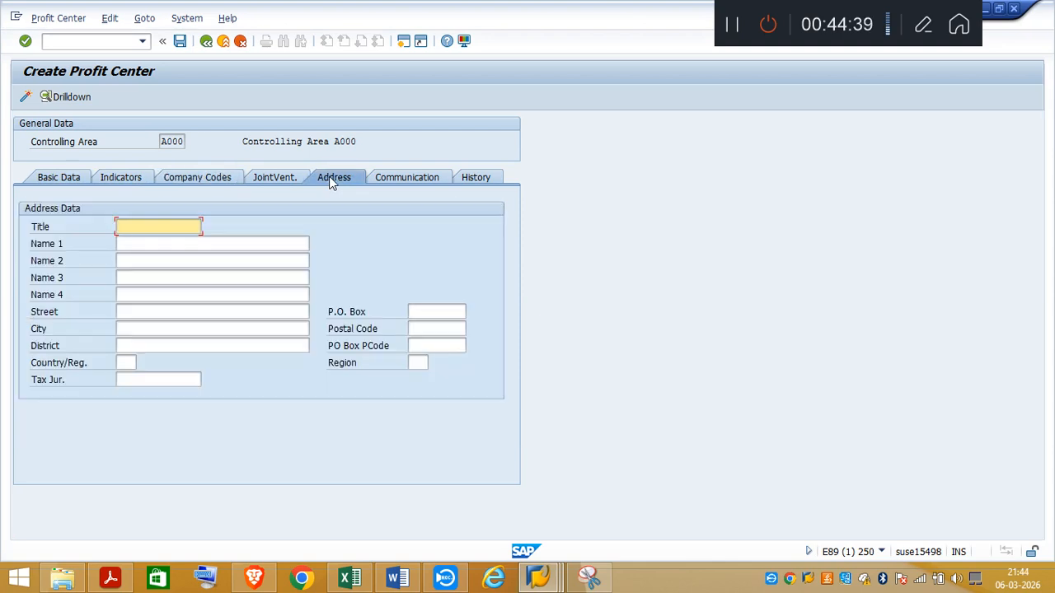
left_click(401, 179)
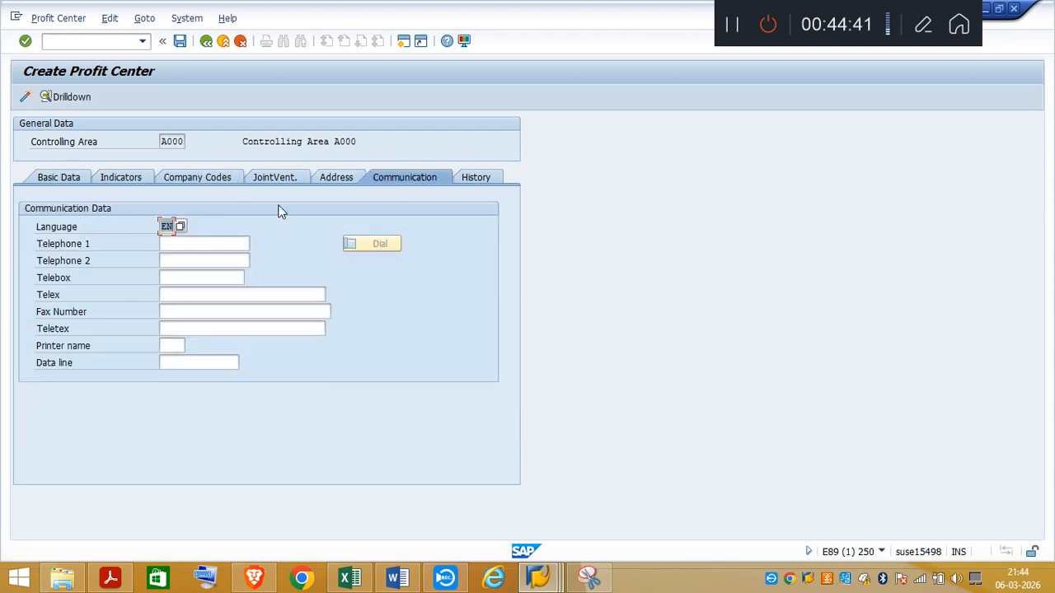
left_click(26, 98)
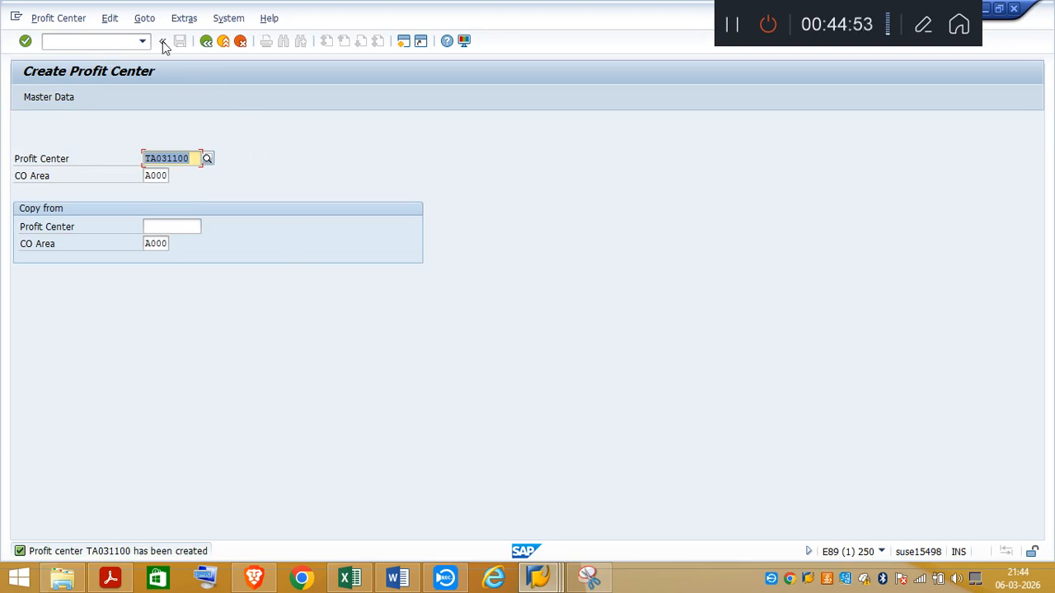
Step: Review the Create Cost Center (KS01) and Create Profit Center (KE51) sections of the Excel notes
left_click(366, 586)
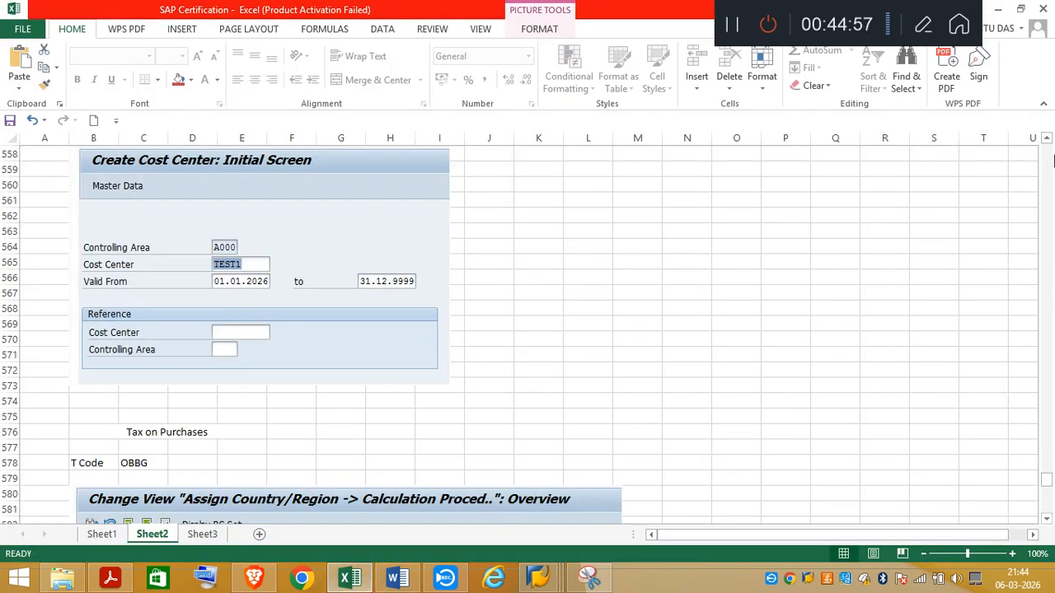
left_click(1048, 139)
left_click(1048, 140)
left_click(1048, 140)
left_click(1047, 139)
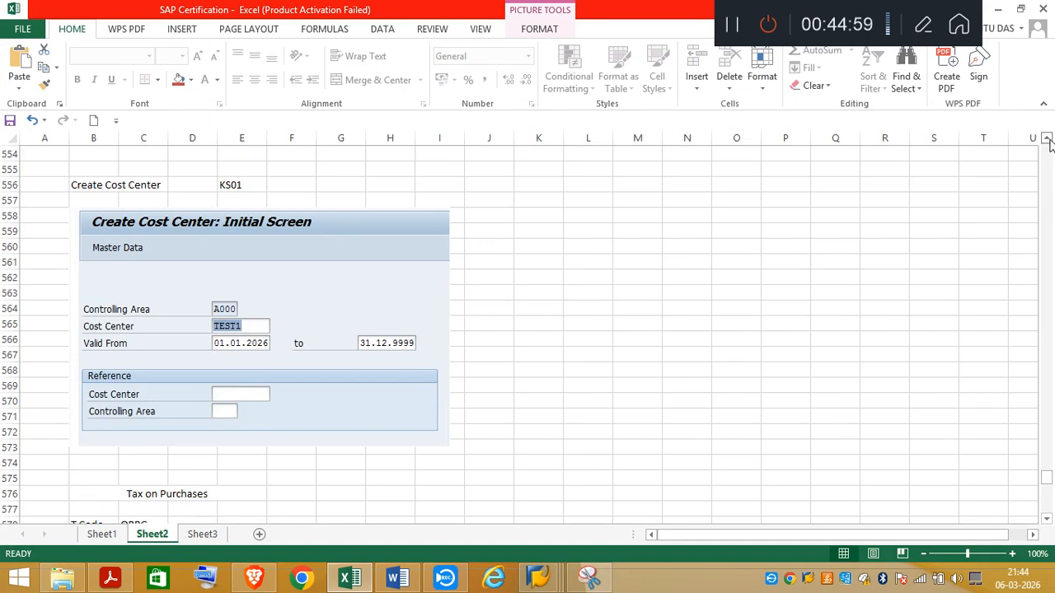
left_click(1047, 139)
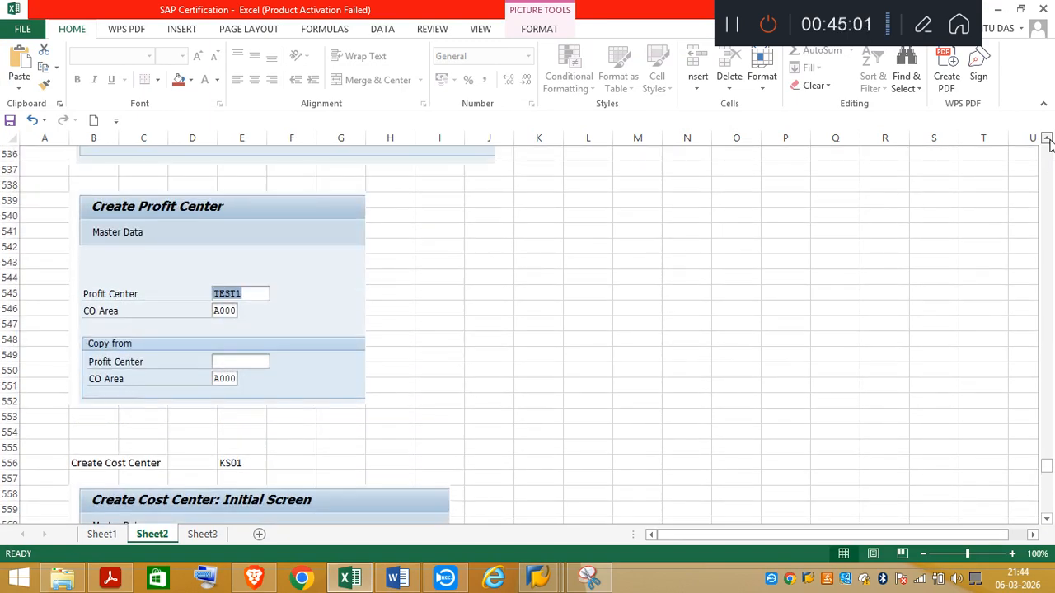
left_click(1048, 139)
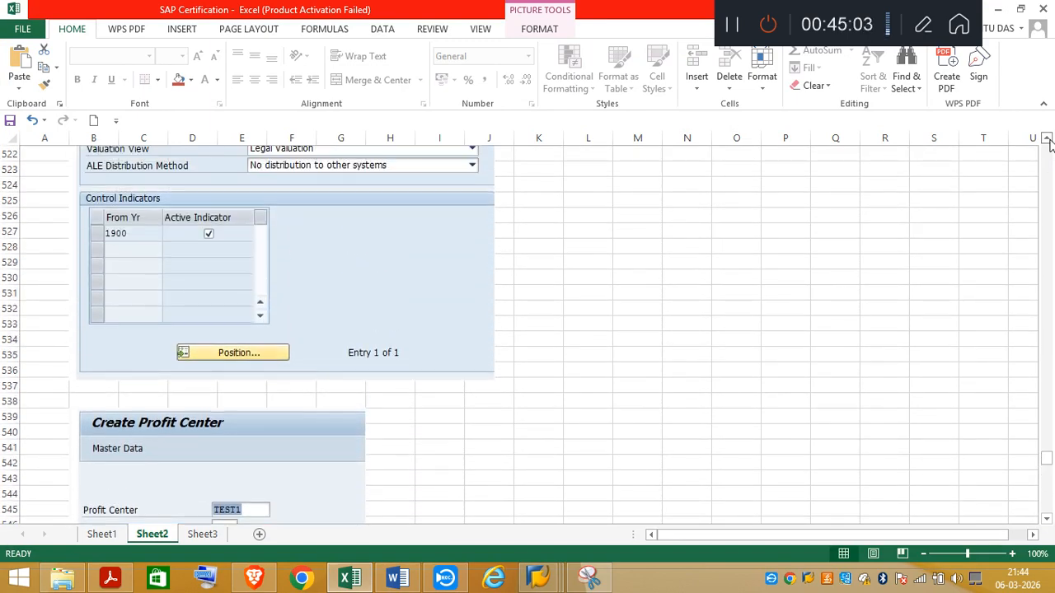
left_click(1047, 140)
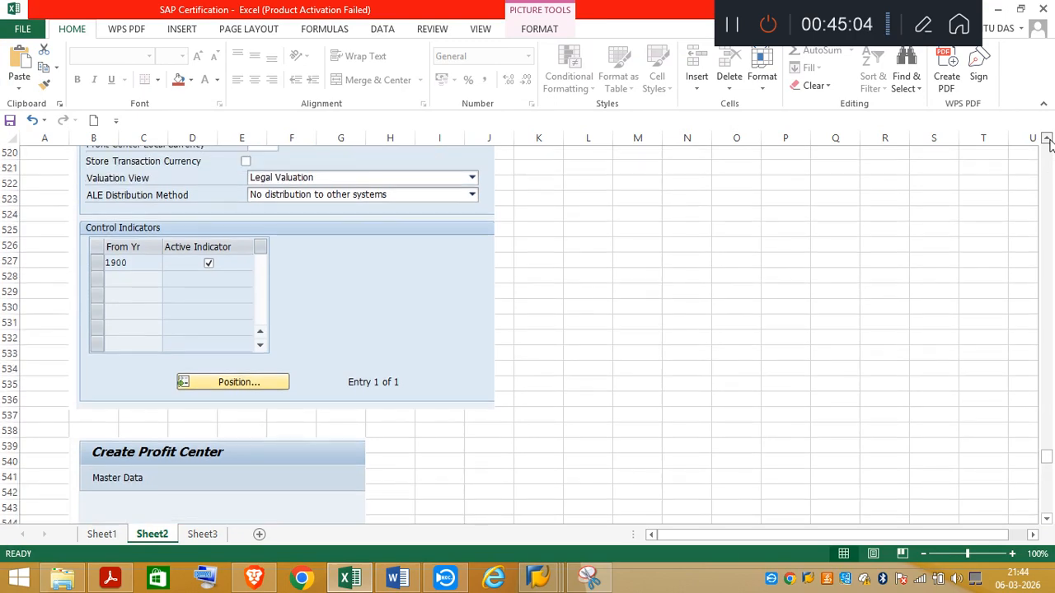
left_click(1048, 139)
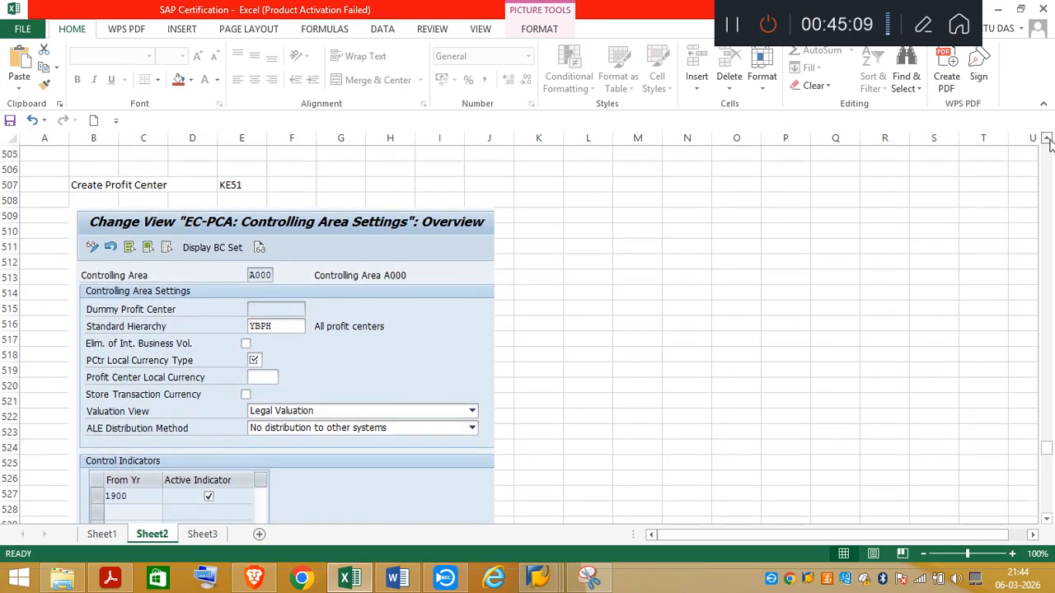
left_click(1047, 524)
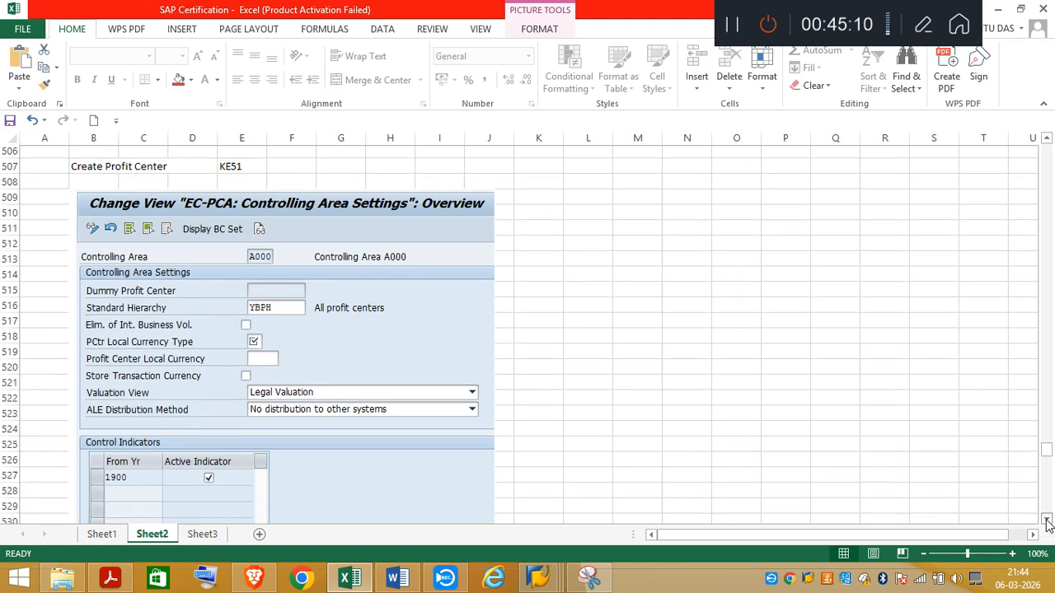
Step: Return to SAP and open the master data of profit center TA031100 in controlling area A000 with transaction KE52
mouse_move(534, 581)
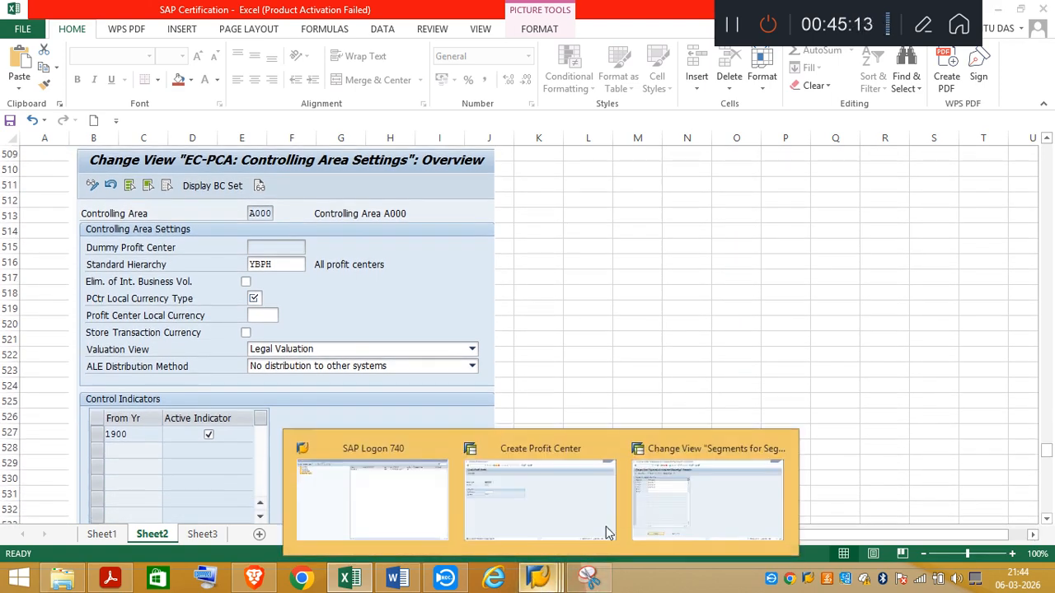
left_click(599, 519)
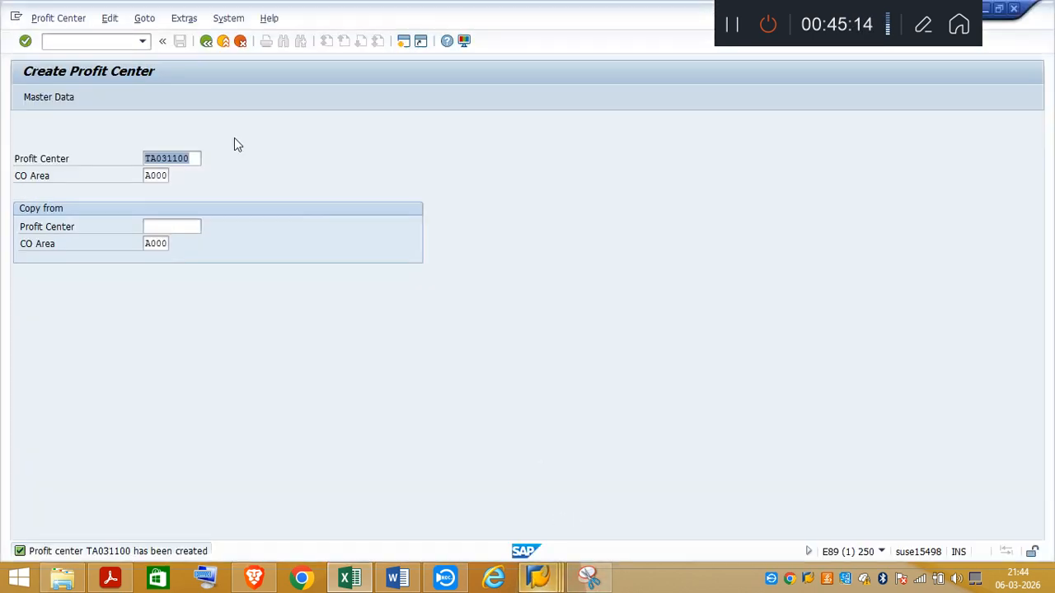
left_click(77, 39)
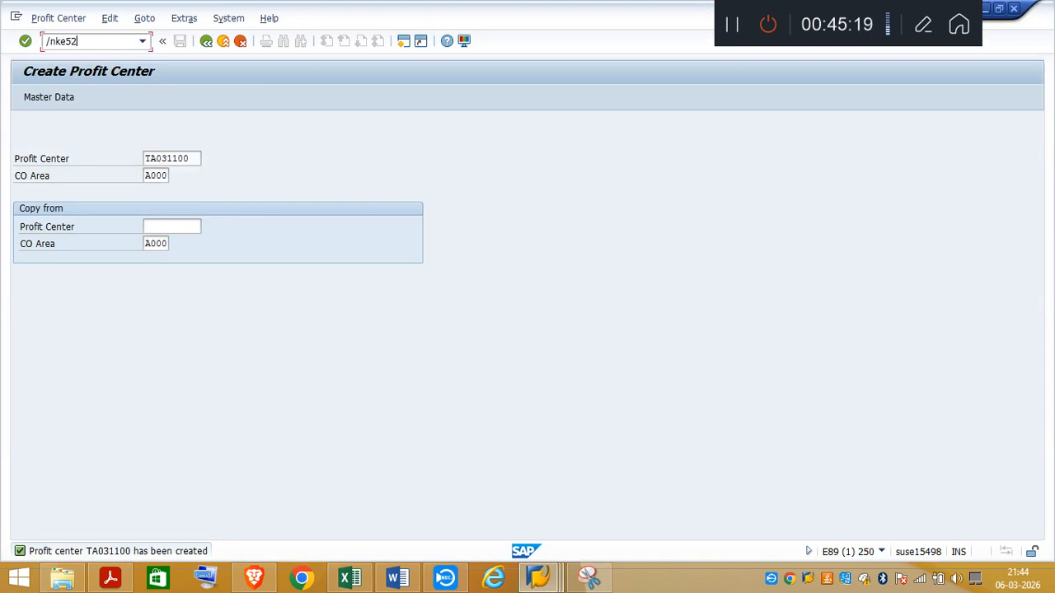
key("Return")
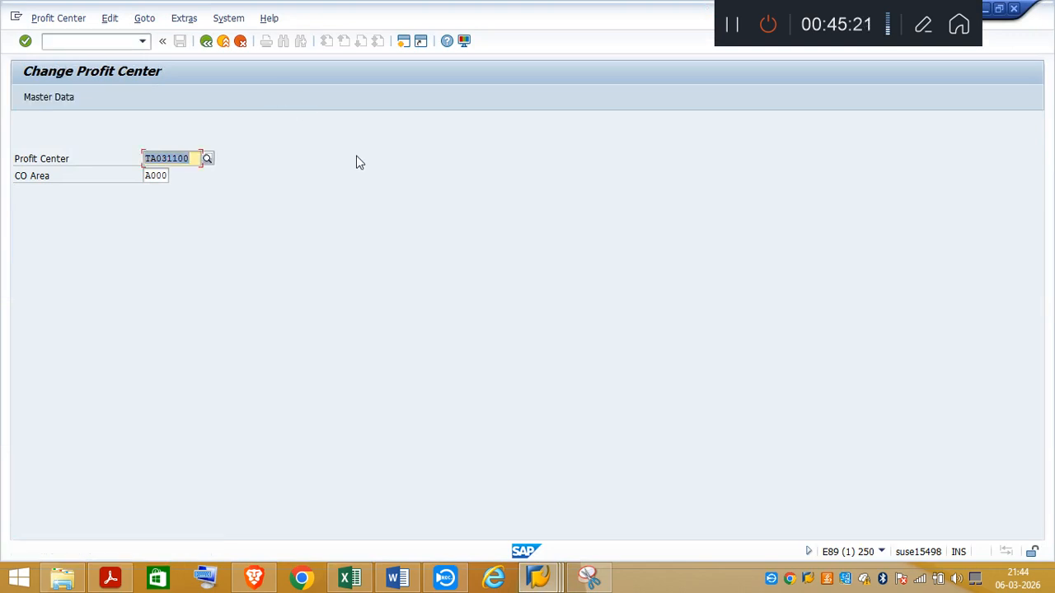
key("Return")
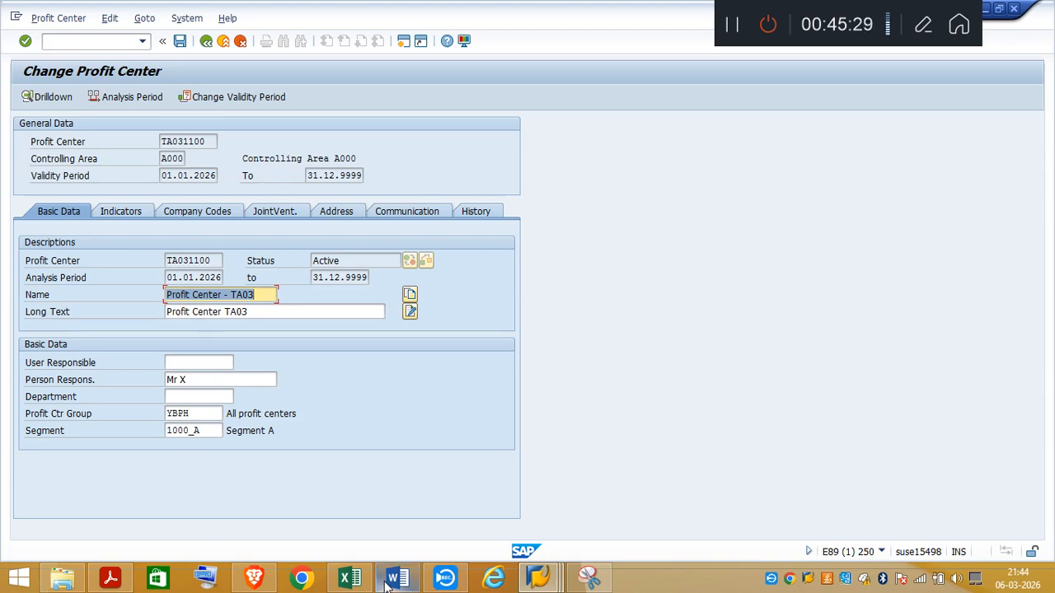
Step: Replace the supplier screenshot on Sheet3 of the Excel notes with the copied screenshot of the Change Profit Center screen
left_click(341, 582)
left_click(202, 534)
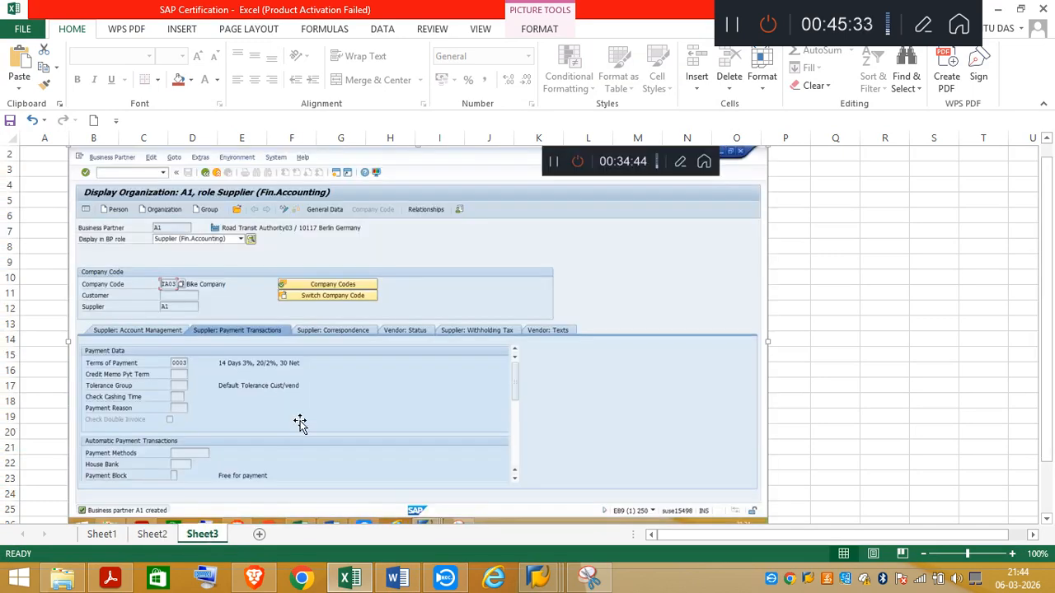
key("Delete")
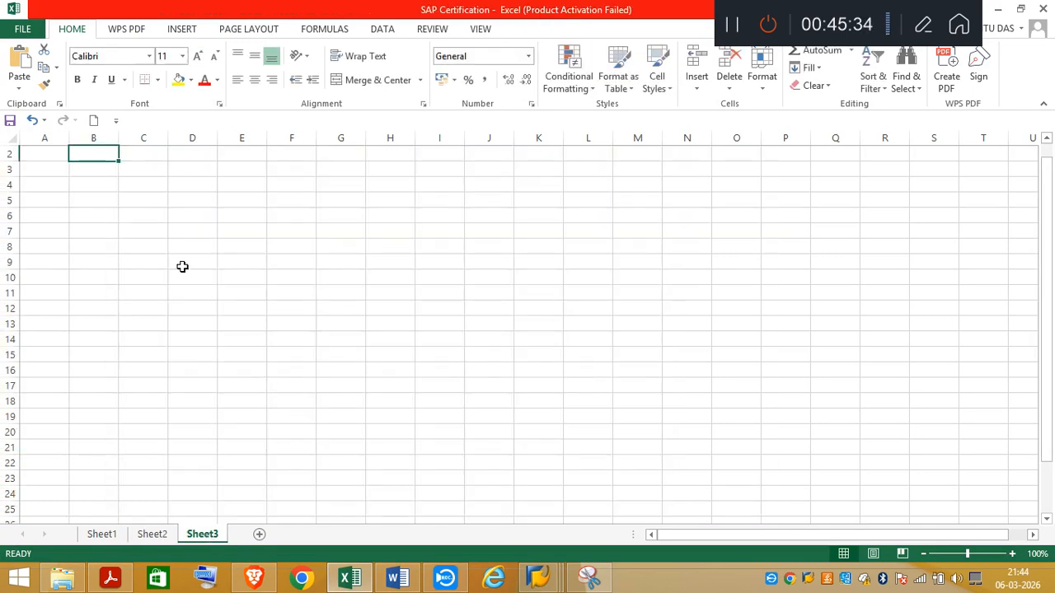
left_click(94, 165)
key("ctrl+v")
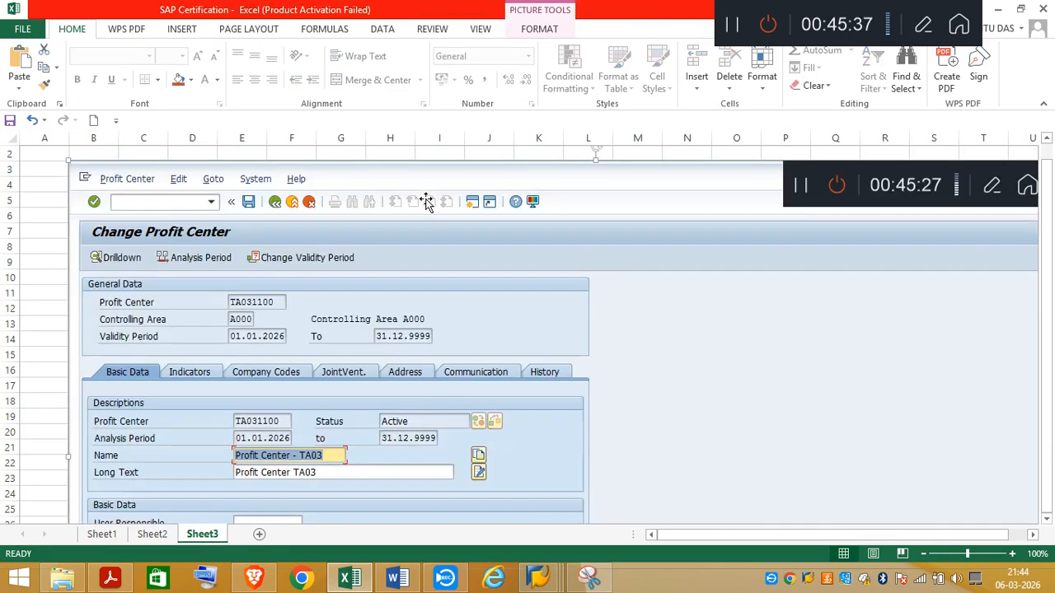
Step: Capture a snip of the Change Profit Center screenshot on Sheet3, from its title down to the Segment field
left_click(1047, 519)
left_click(1048, 518)
left_click(1048, 518)
left_click(1048, 519)
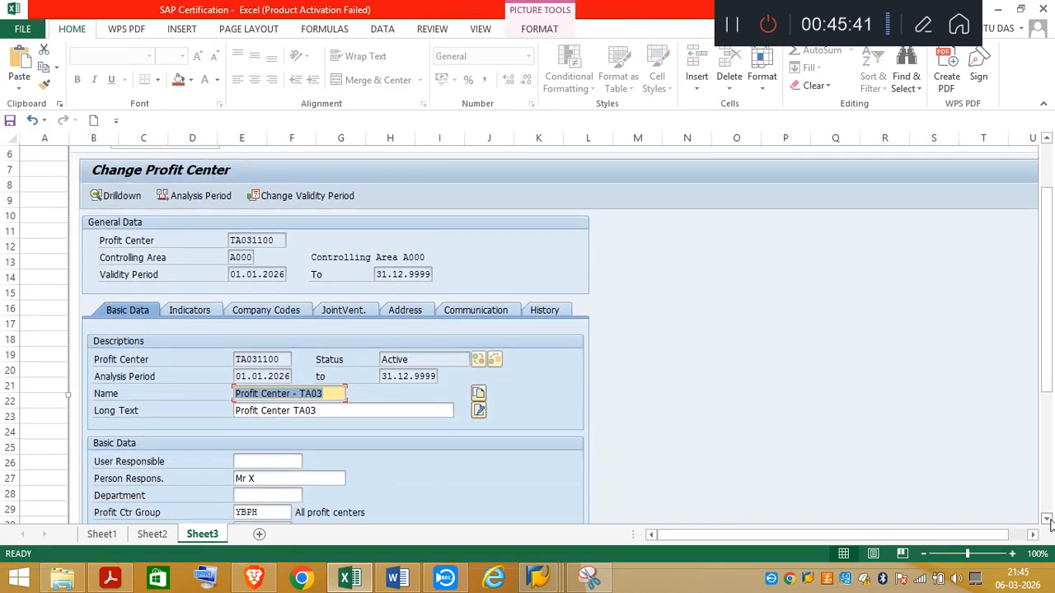
left_click(1047, 520)
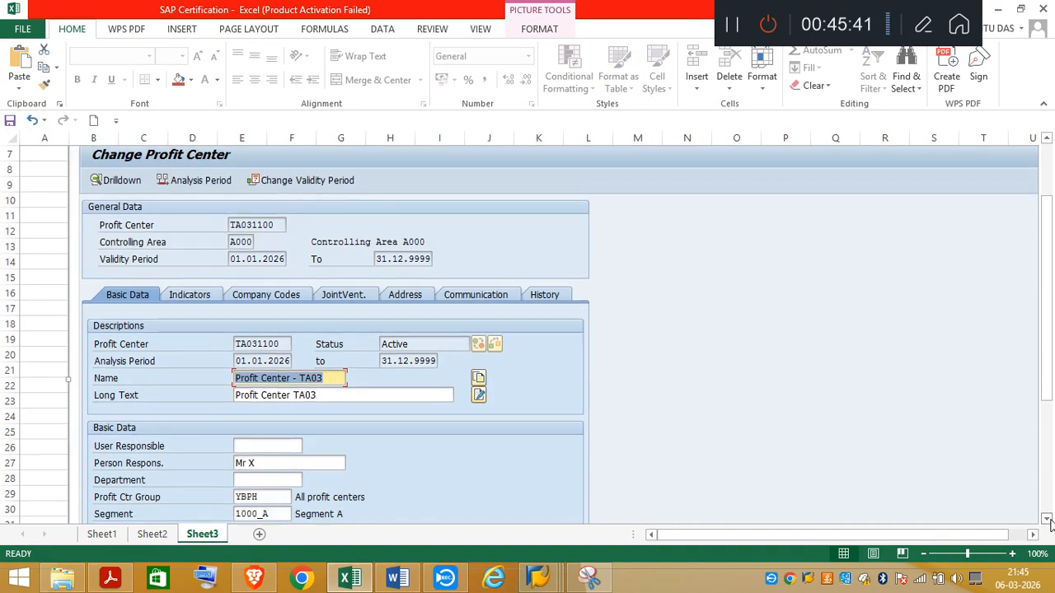
left_click(589, 577)
left_click(33, 53)
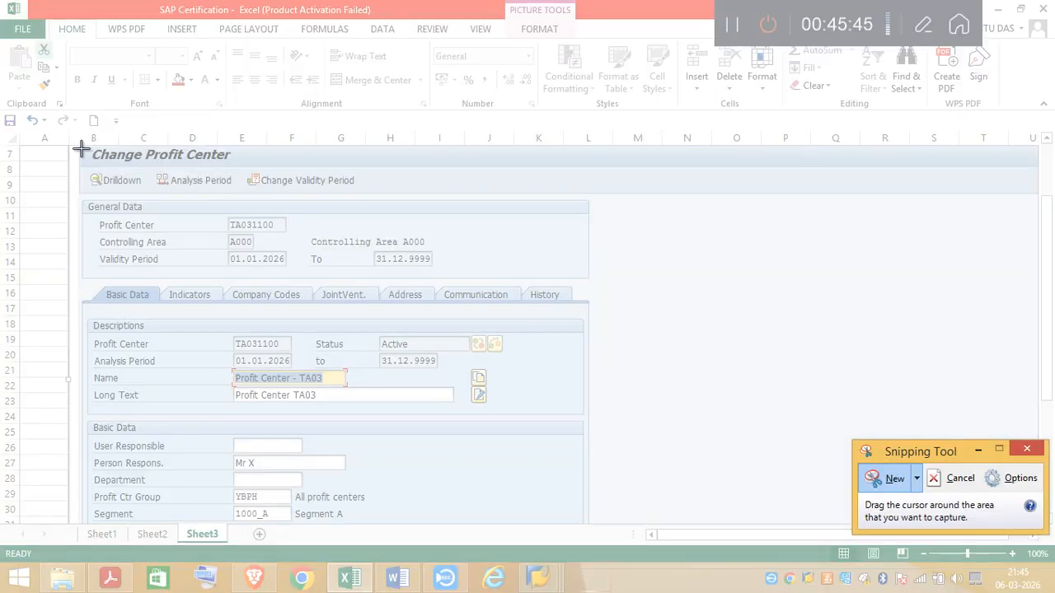
left_click_drag(81, 146, 560, 522)
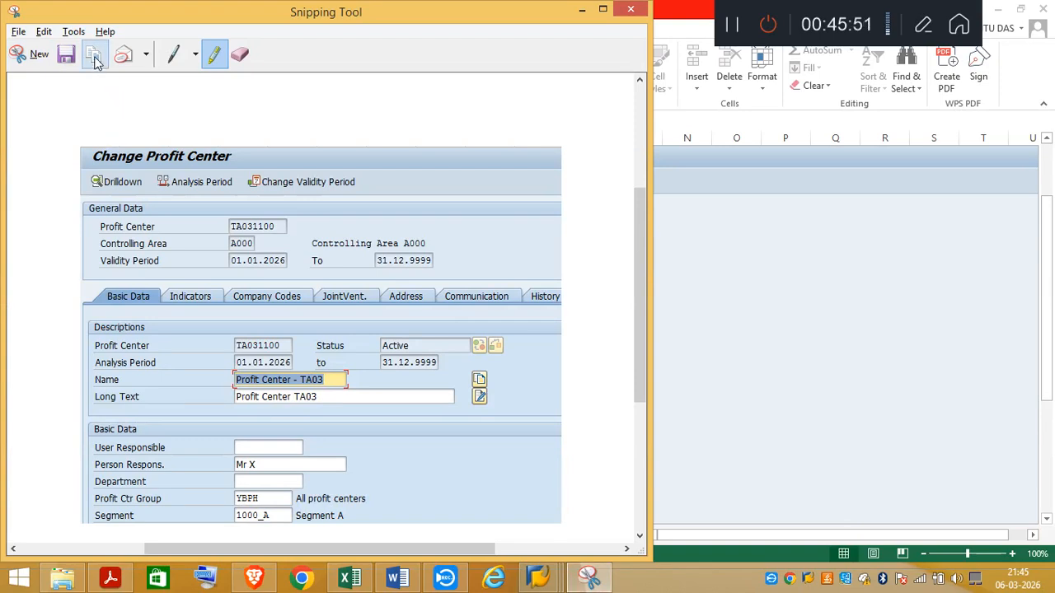
left_click(582, 10)
Step: Delete the Create Profit Center screenshot above the Create Cost Center section on Sheet2
left_click(142, 535)
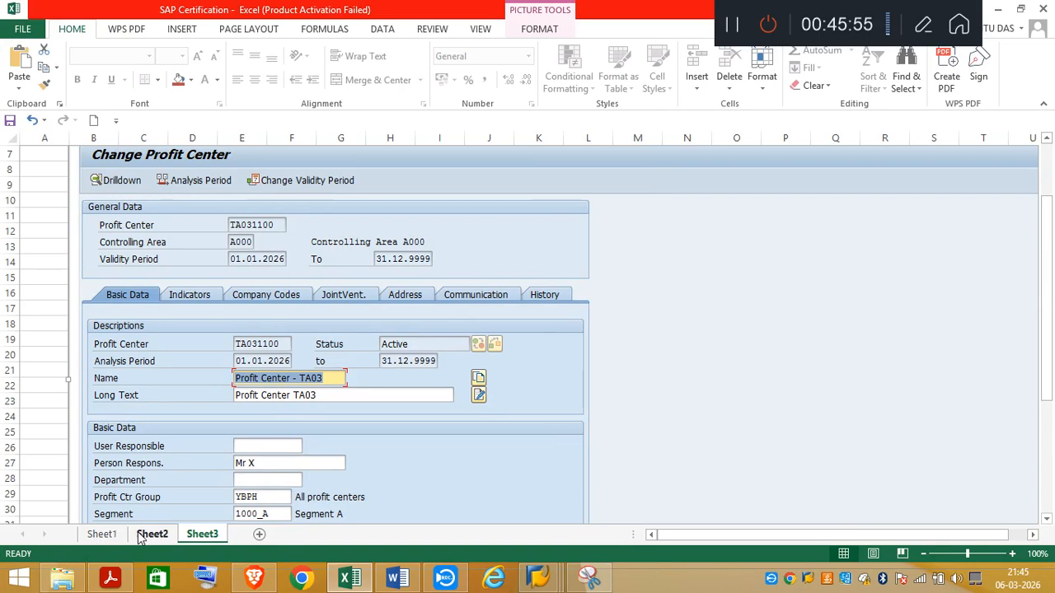
left_click(1047, 521)
scroll(1045, 527, "down", 5)
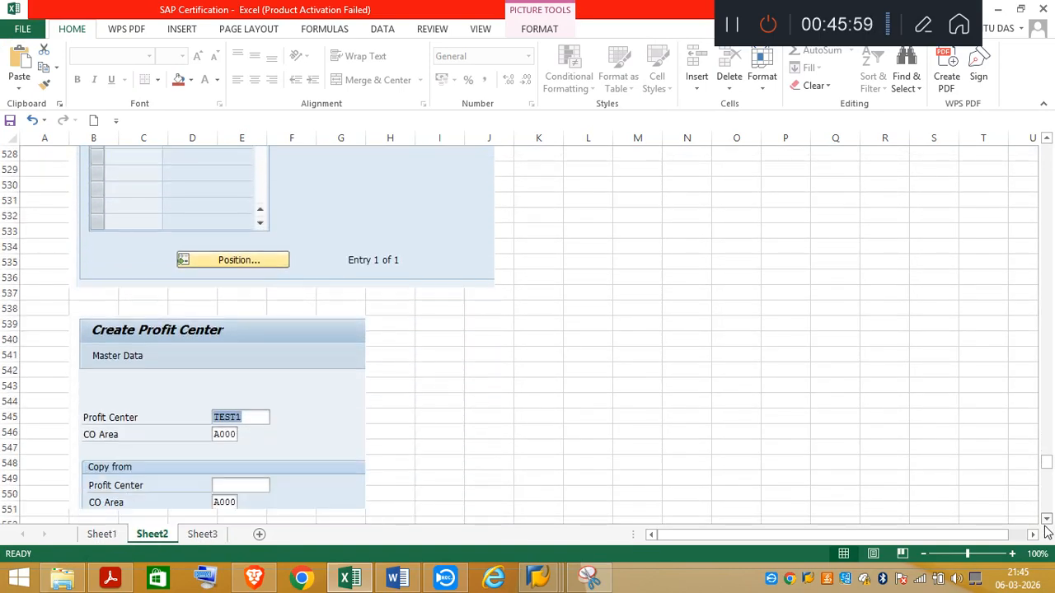
left_click(317, 269)
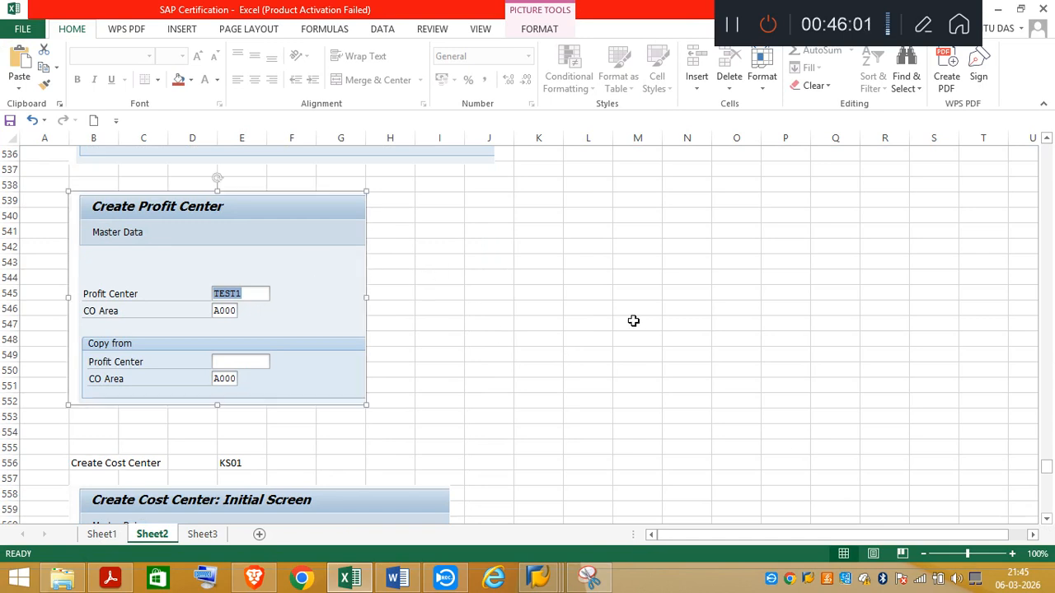
key("Delete")
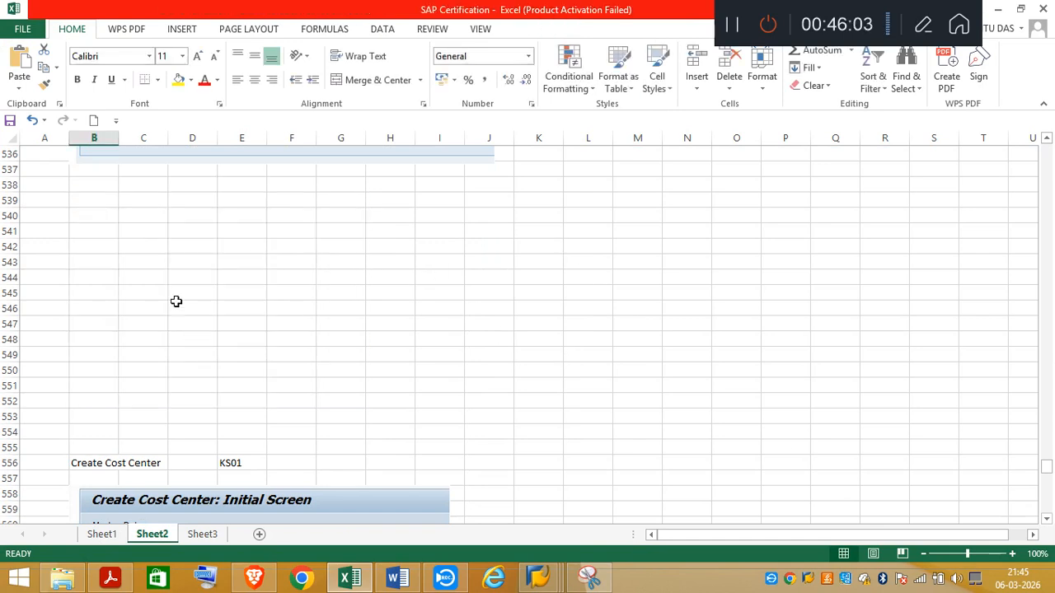
Step: Insert 16 rows at rows 538 to 553 of Sheet2 and paste the Change Profit Center snip at cell B539
left_click(9, 185)
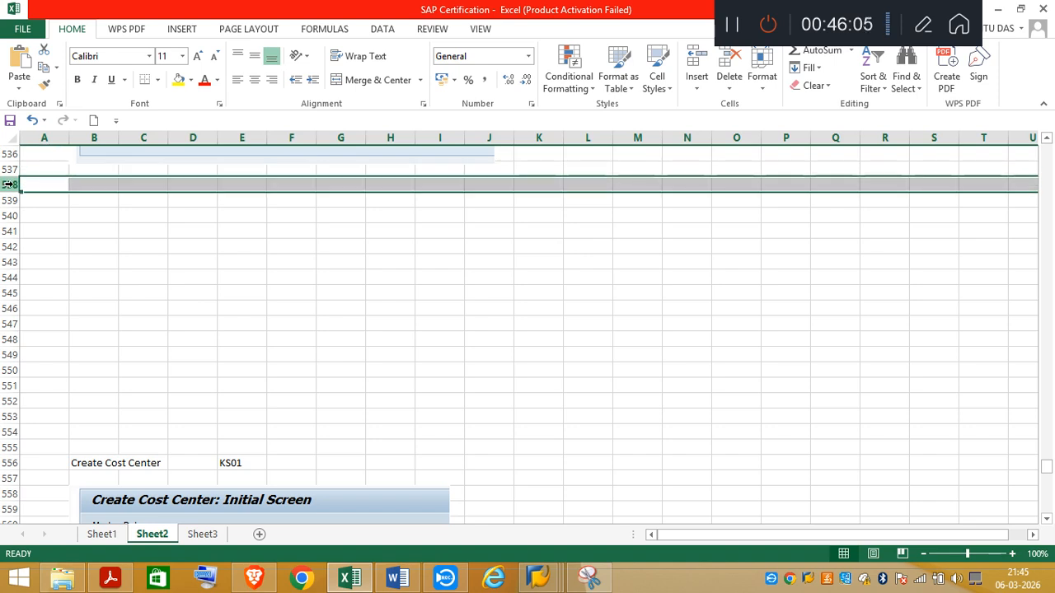
left_click(8, 416, "shift")
right_click(234, 277)
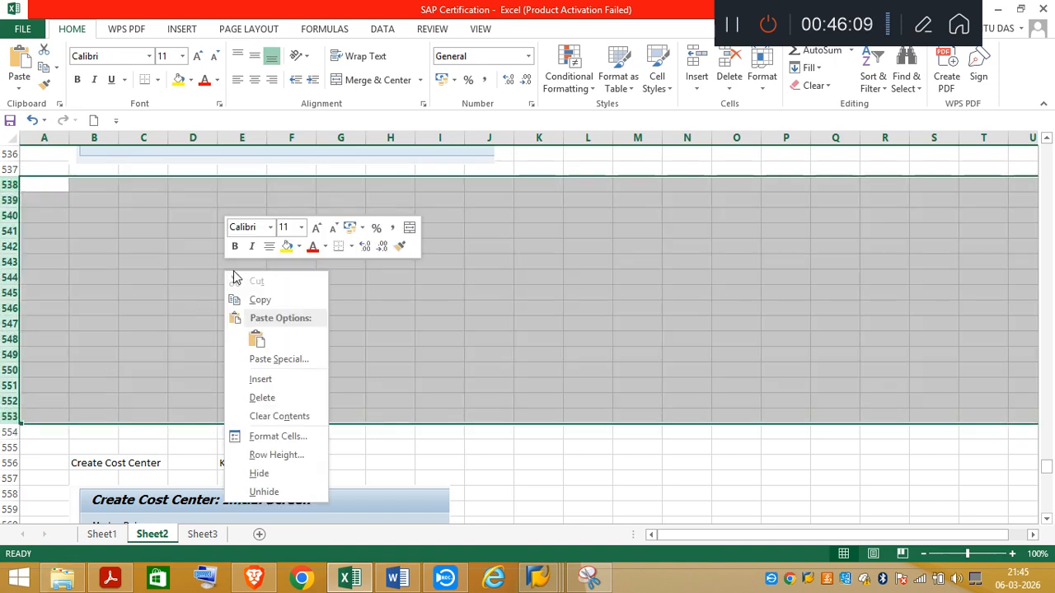
left_click(260, 380)
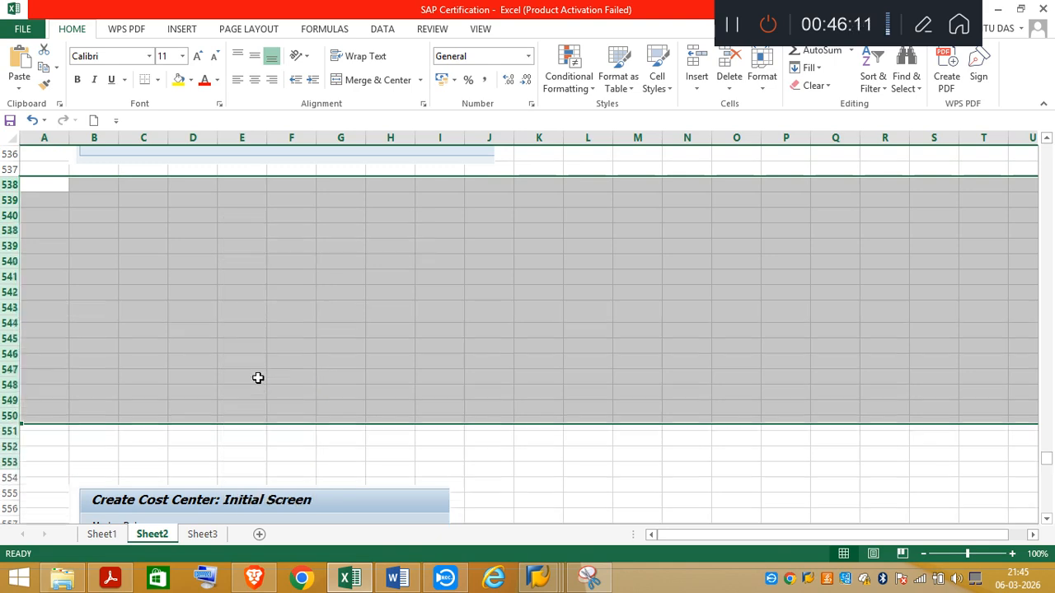
left_click(91, 198)
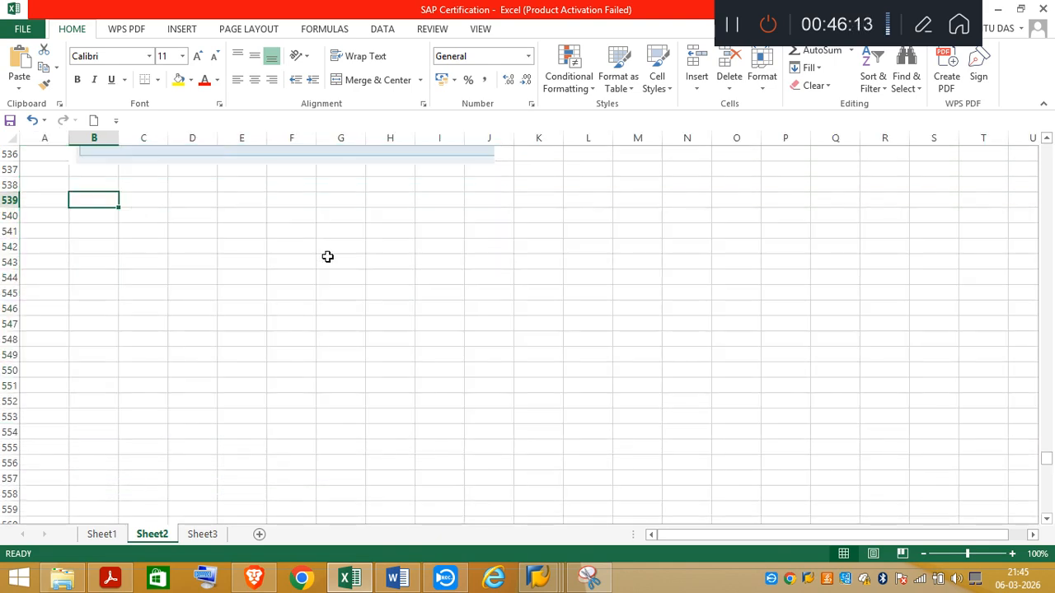
key("ctrl+v")
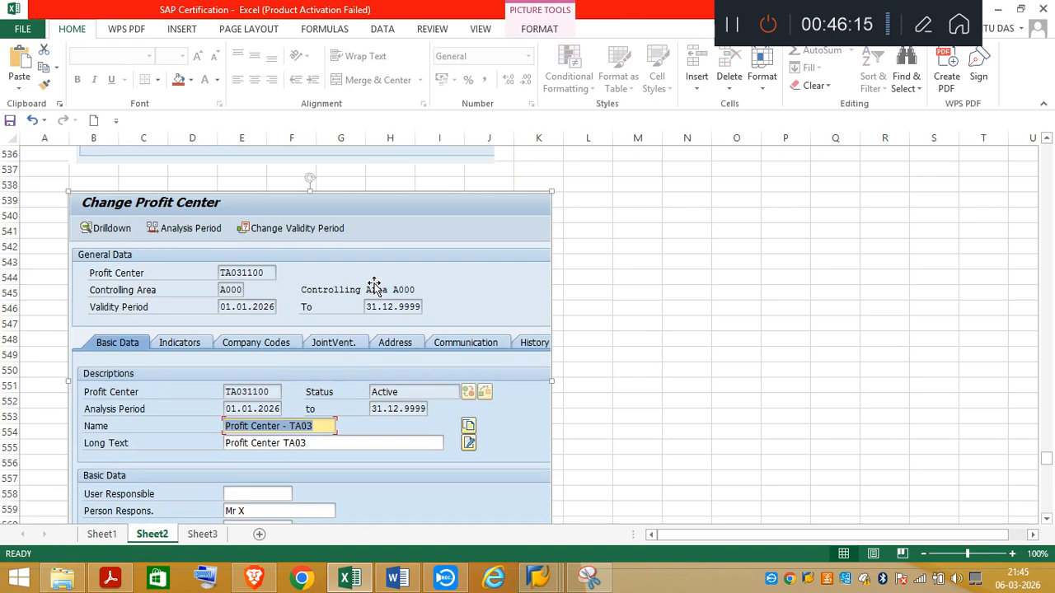
Step: Delete the surplus empty rows 565 to 570 between the pasted profit center snip and the Create Cost Center heading
left_click(1045, 520)
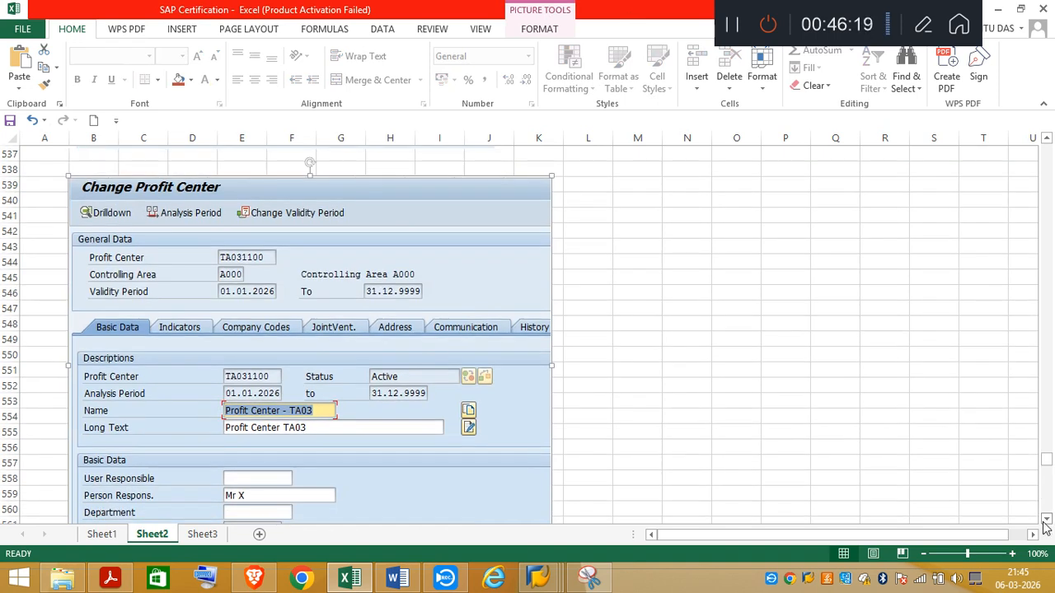
left_click(1044, 522)
left_click(1044, 521)
left_click(1045, 522)
left_click(1045, 522)
left_click(1044, 521)
left_click(1044, 522)
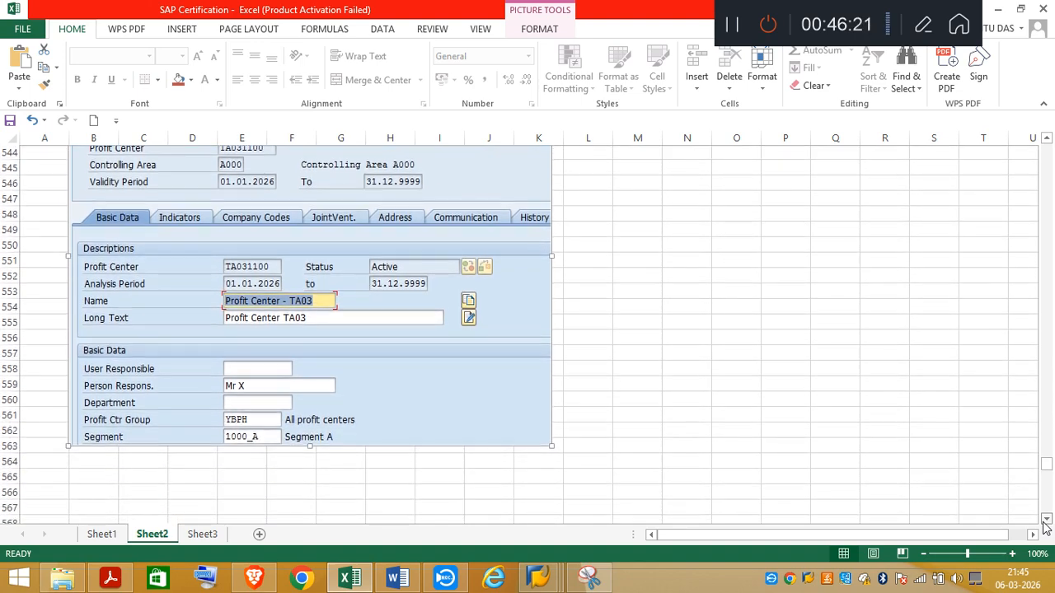
left_click(1044, 522)
left_click(1044, 521)
left_click(1044, 522)
left_click(1045, 522)
left_click(1045, 522)
left_click(1044, 522)
left_click(1045, 522)
left_click(1044, 522)
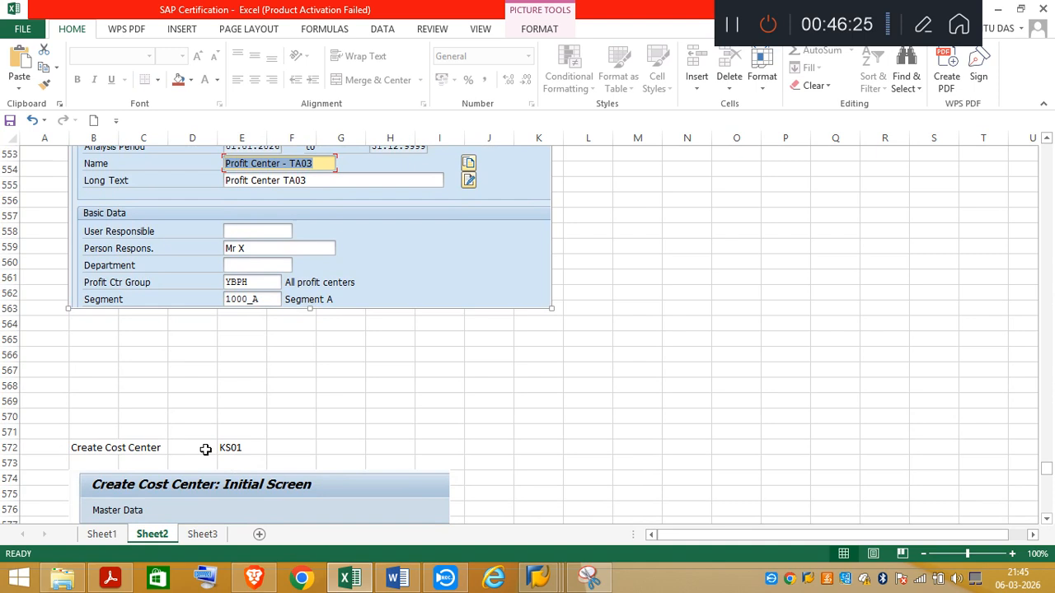
left_click(8, 339)
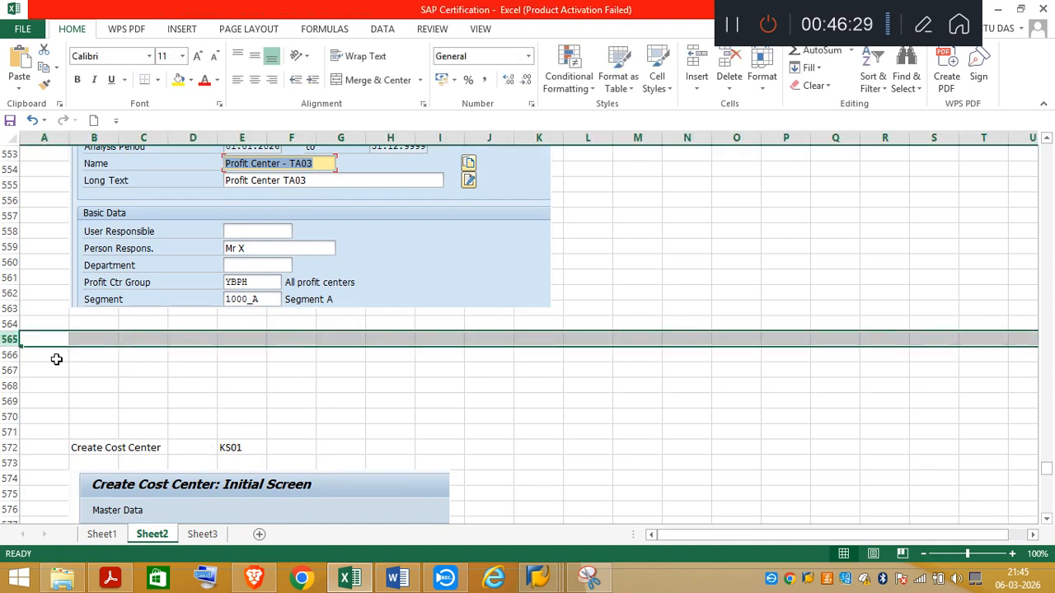
left_click(10, 417, "shift")
right_click(134, 382)
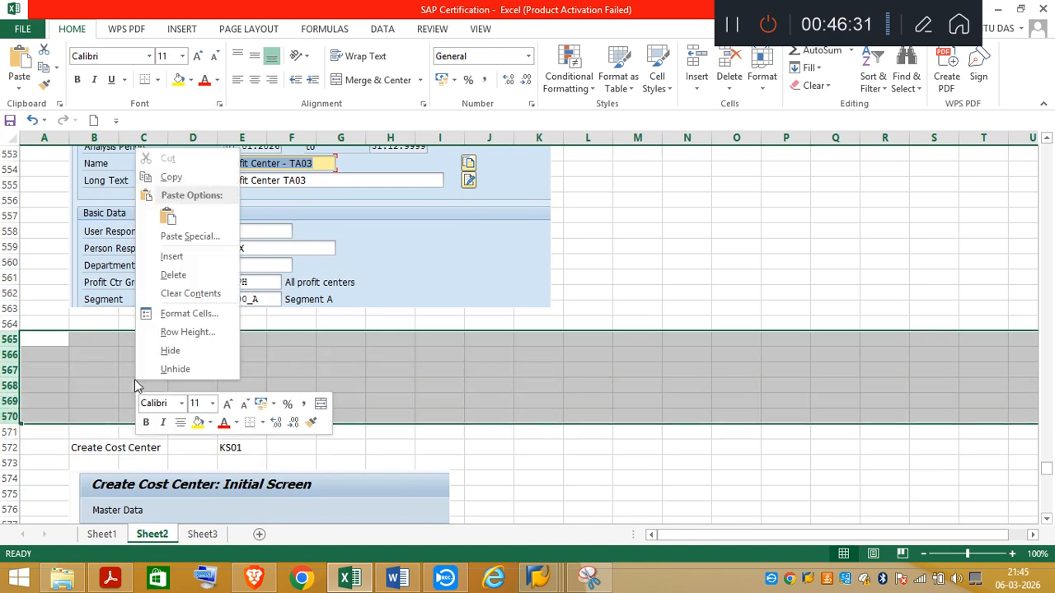
left_click(179, 275)
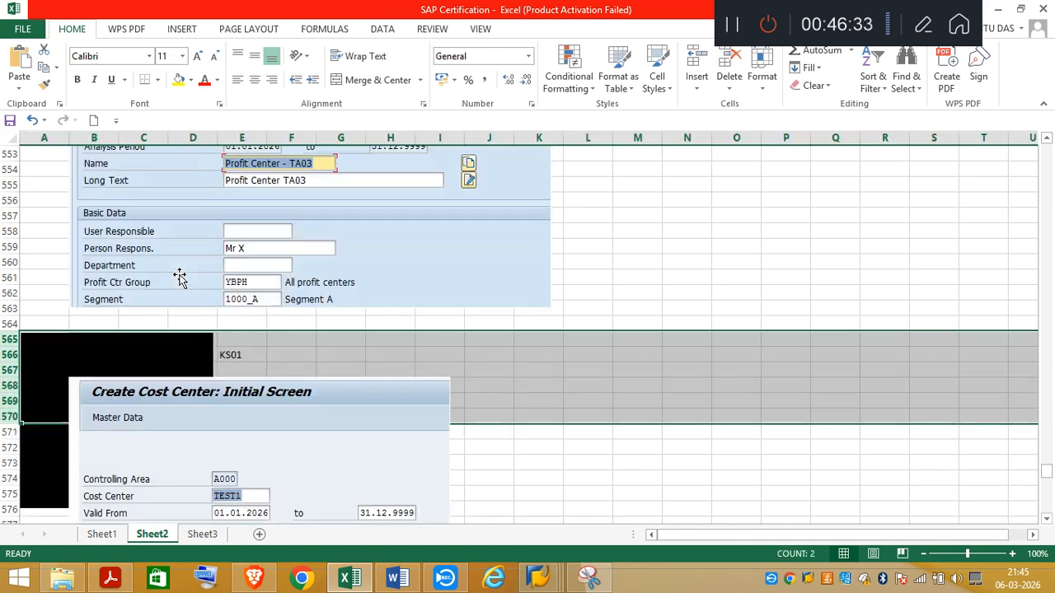
left_click(489, 353)
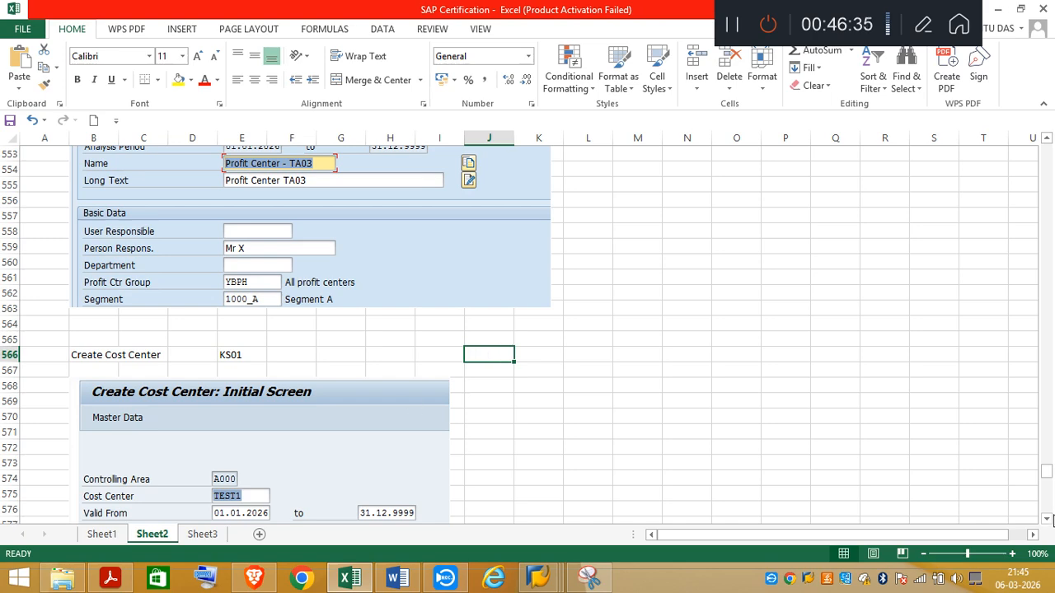
Step: Consult the KS01 notes and the task PDF, and in SAP leave Change Profit Center and collapse the Profit Center Accounting folders
left_click(1047, 519)
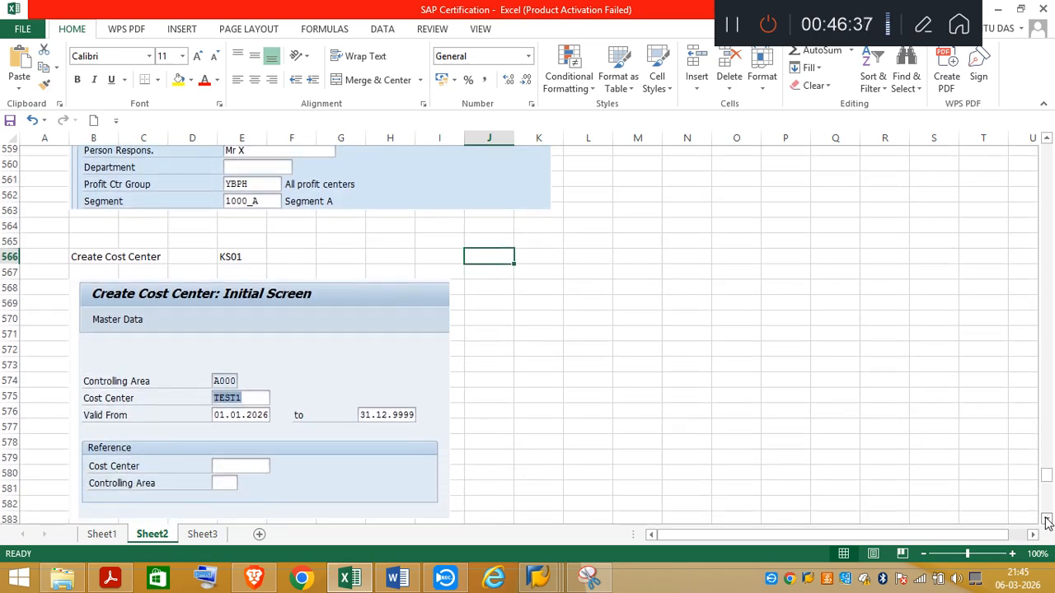
left_click(111, 577)
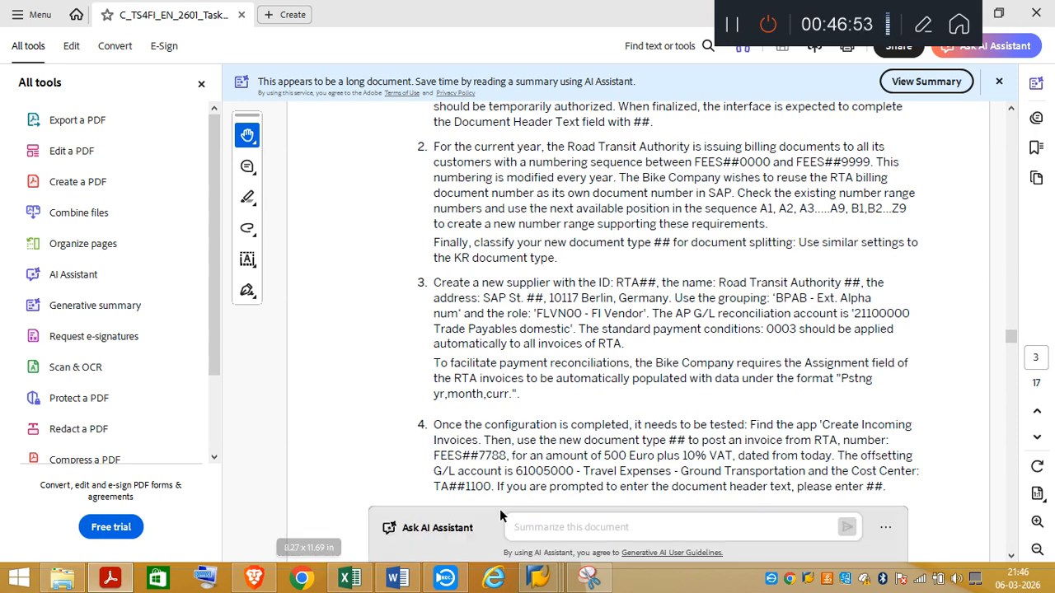
mouse_move(540, 582)
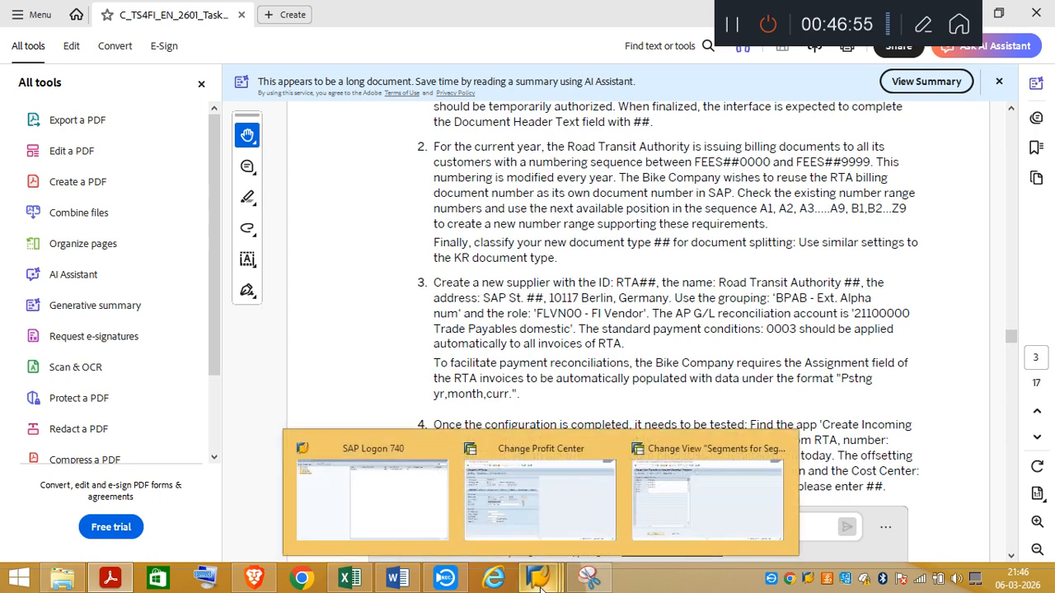
left_click(538, 517)
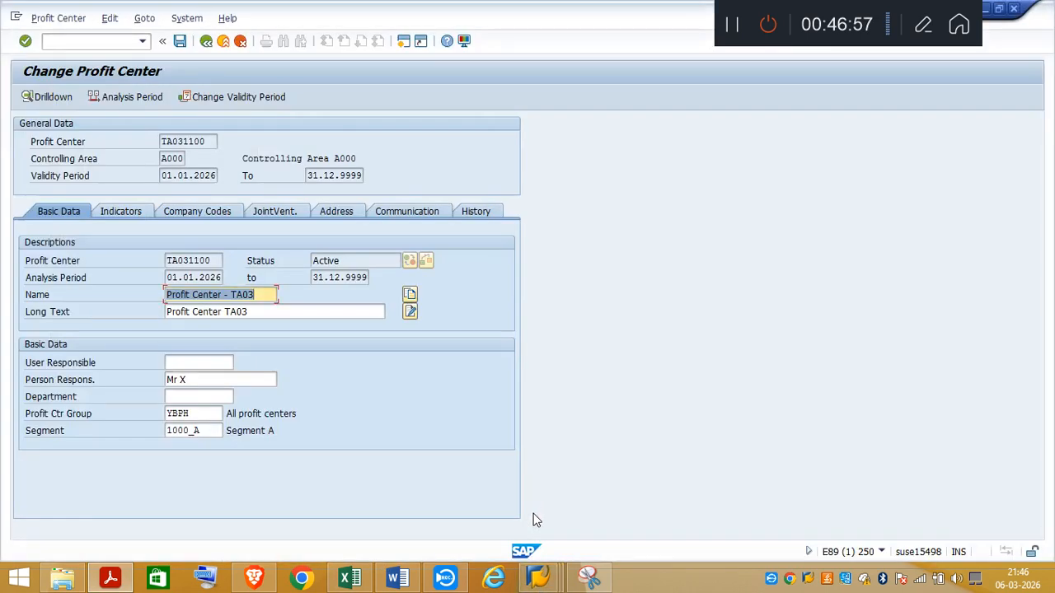
left_click(206, 43)
left_click(206, 43)
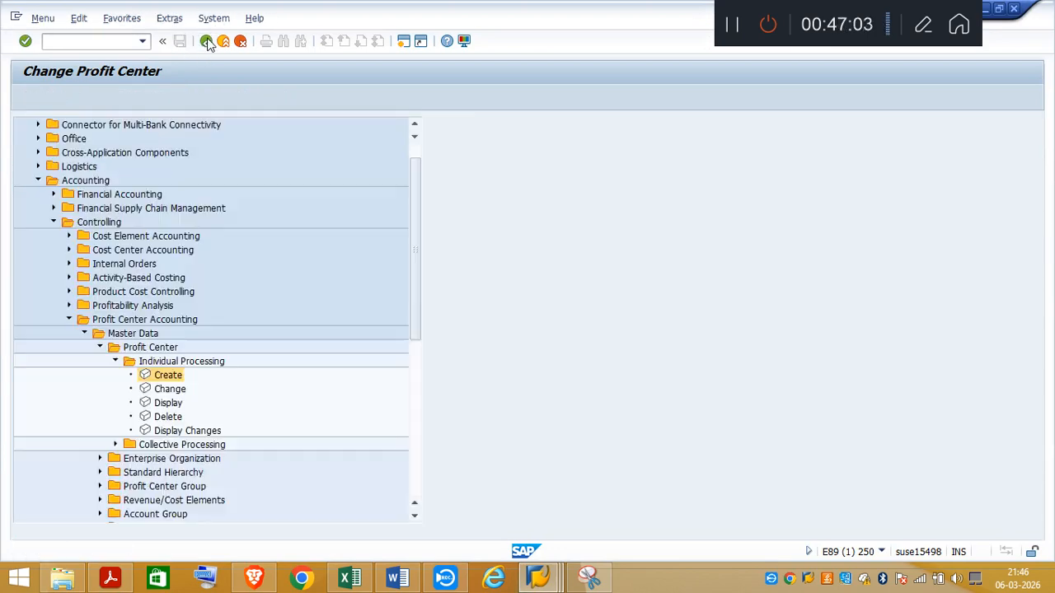
left_click(116, 362)
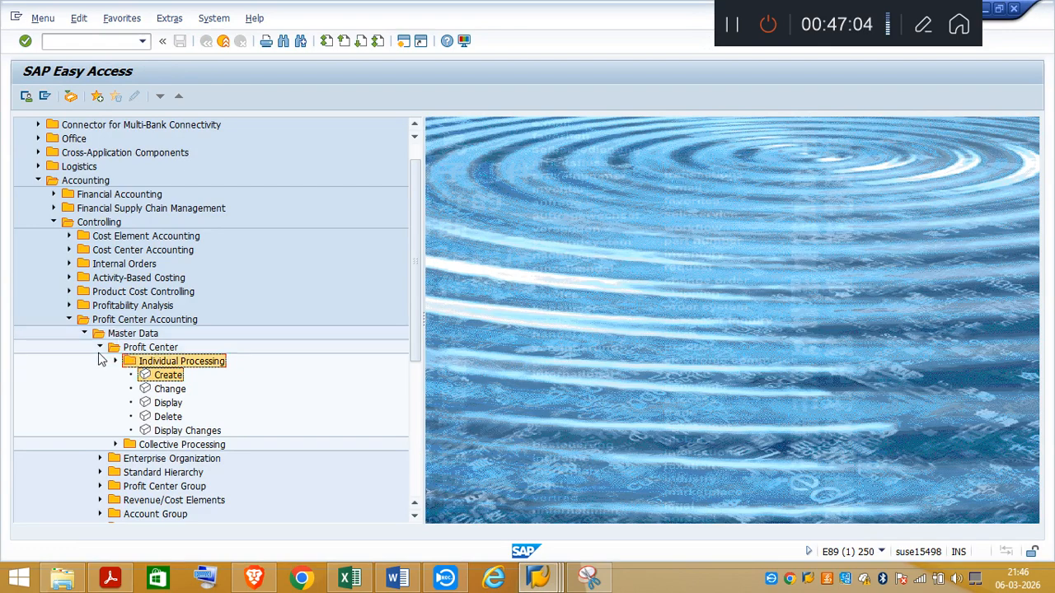
left_click(99, 347)
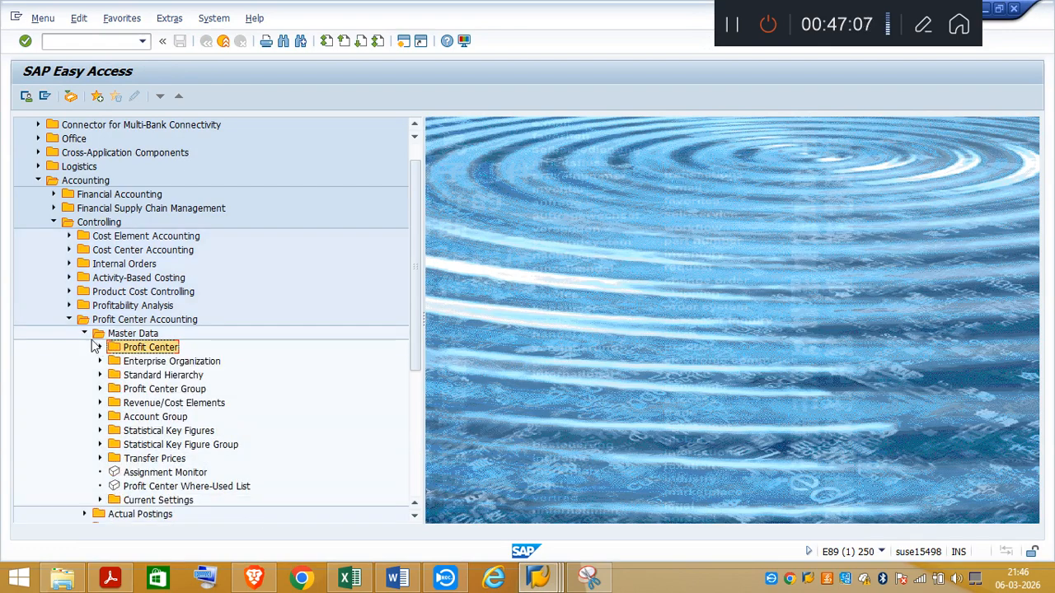
left_click(84, 333)
left_click(69, 320)
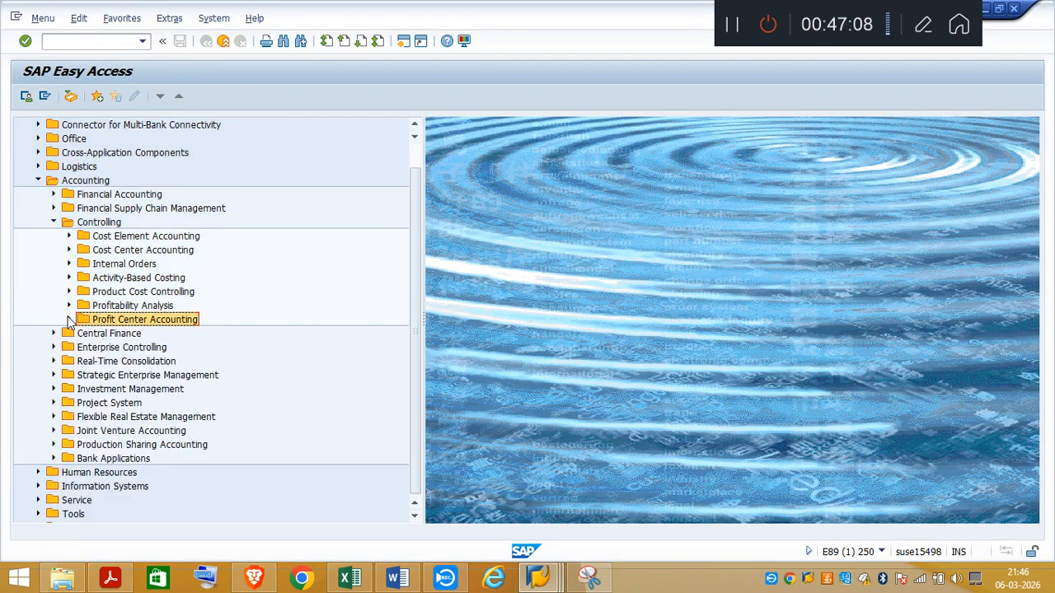
Step: Open the Create Cost Center transaction from the individual processing functions of the Cost Center Accounting master data
left_click(69, 250)
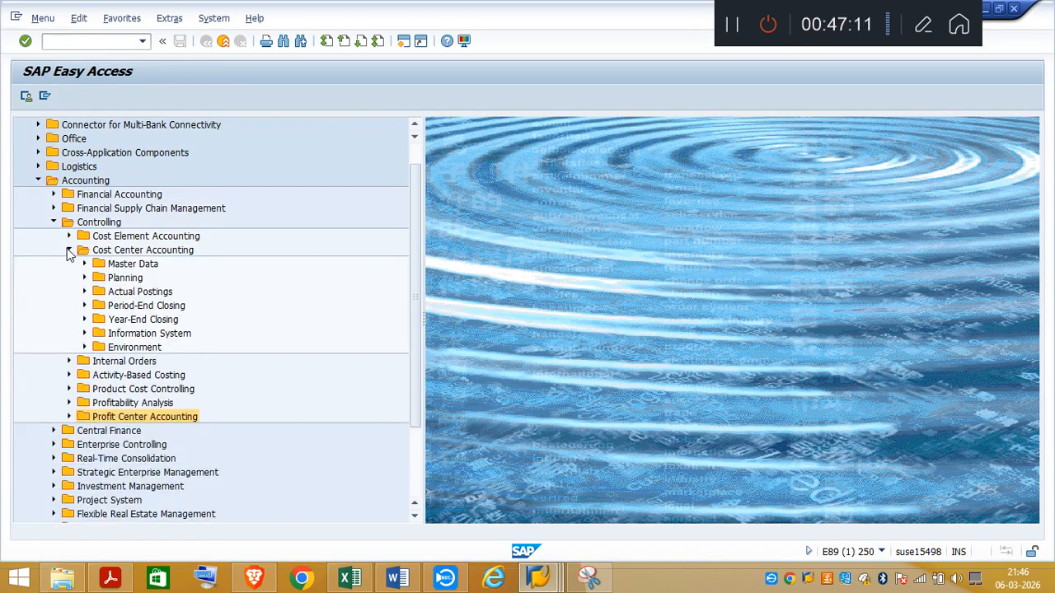
left_click(84, 264)
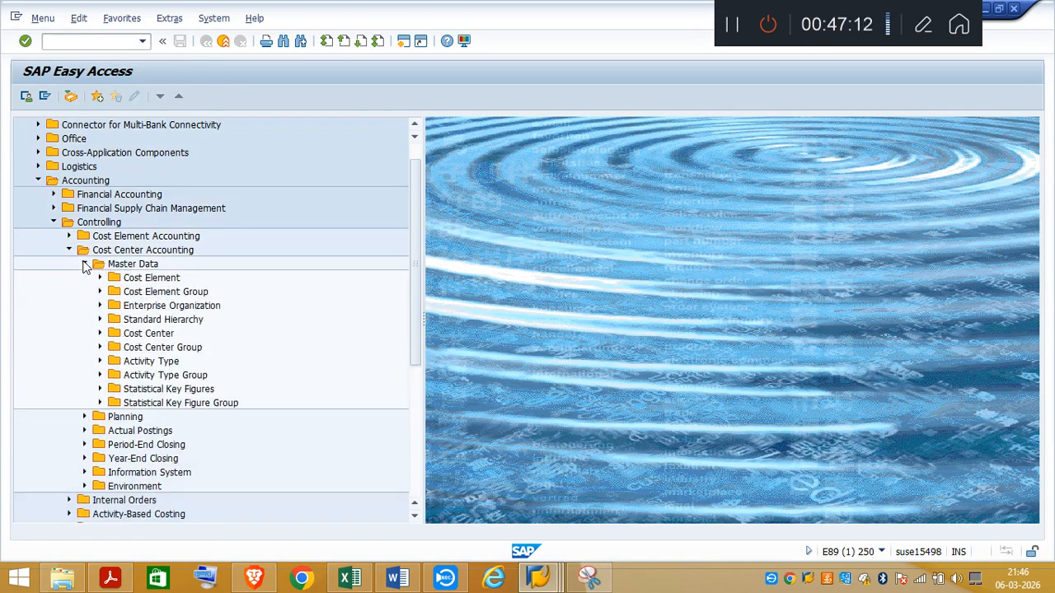
left_click(100, 333)
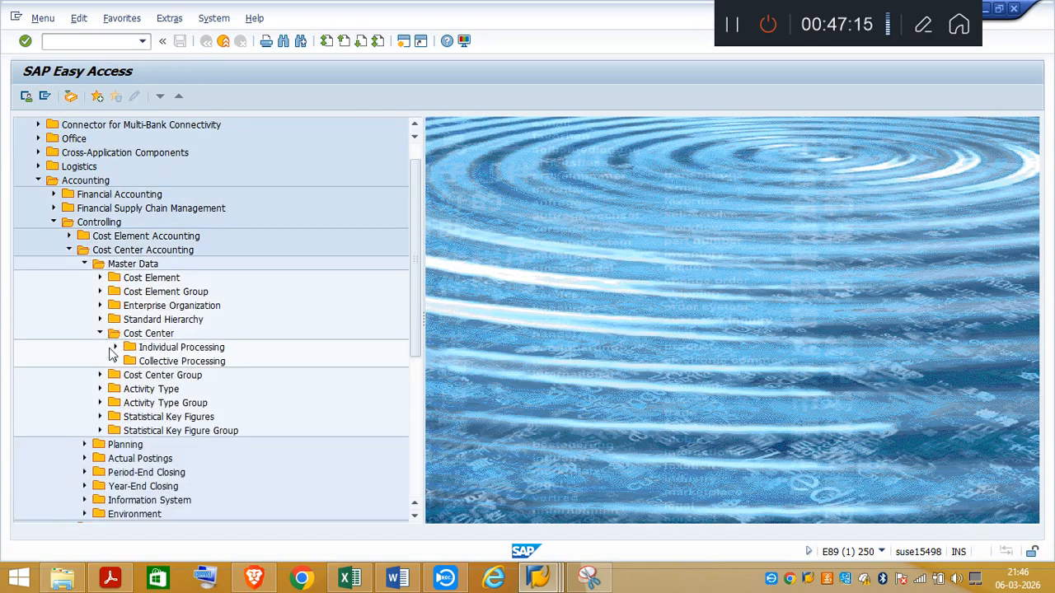
left_click(115, 347)
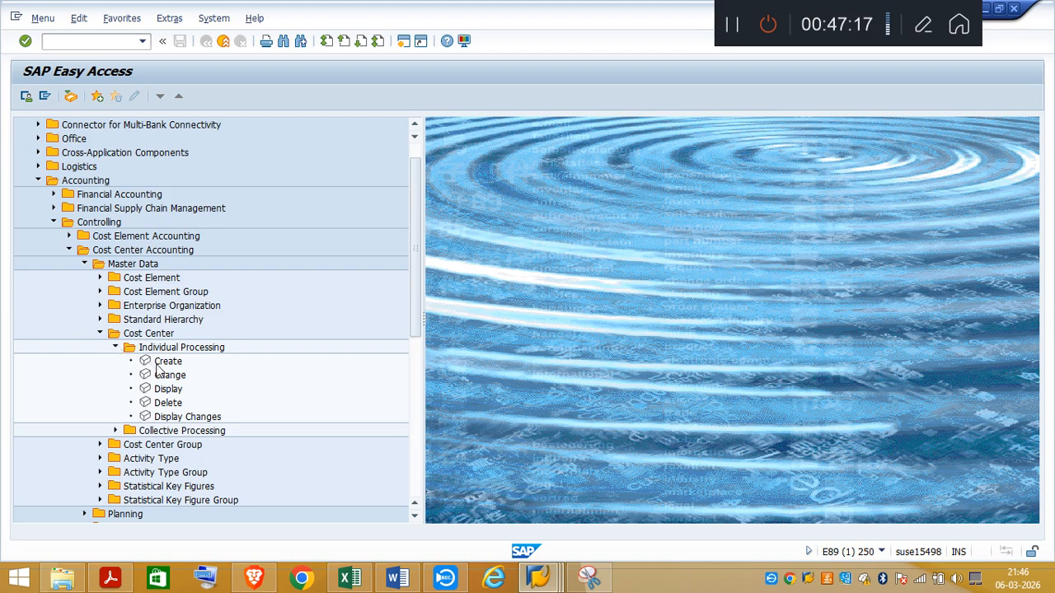
double_click(159, 364)
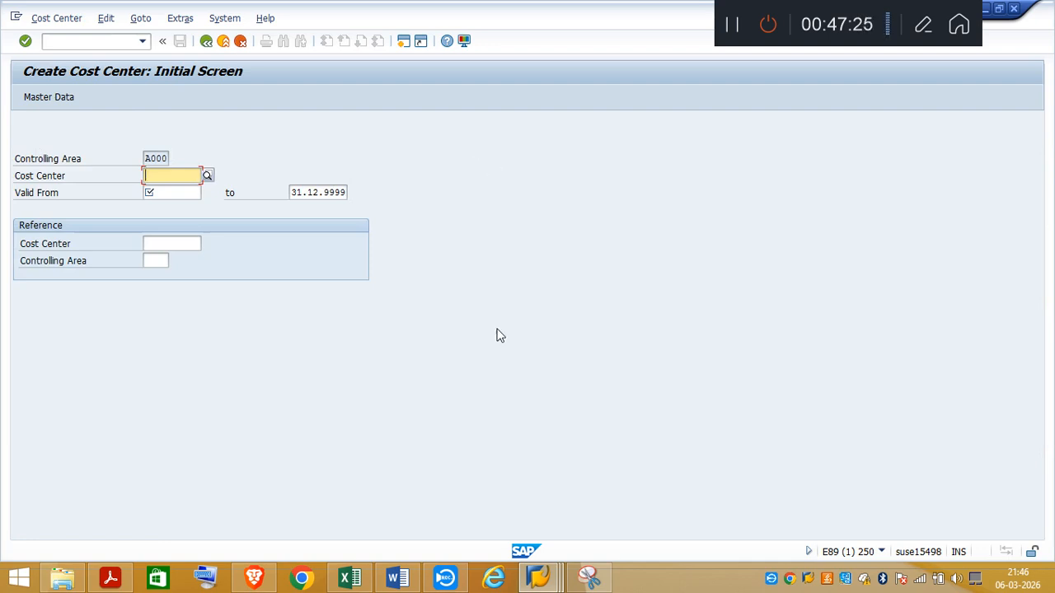
Step: Check the cost center naming in the task PDF and enter TA031100 as the cost center to create in SAP
left_click(109, 578)
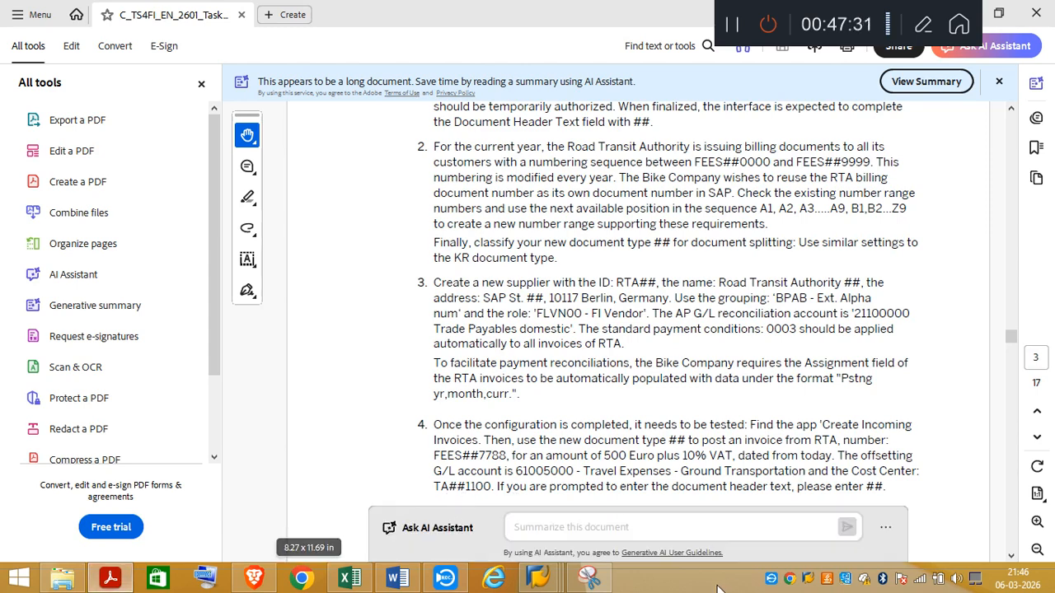
mouse_move(536, 579)
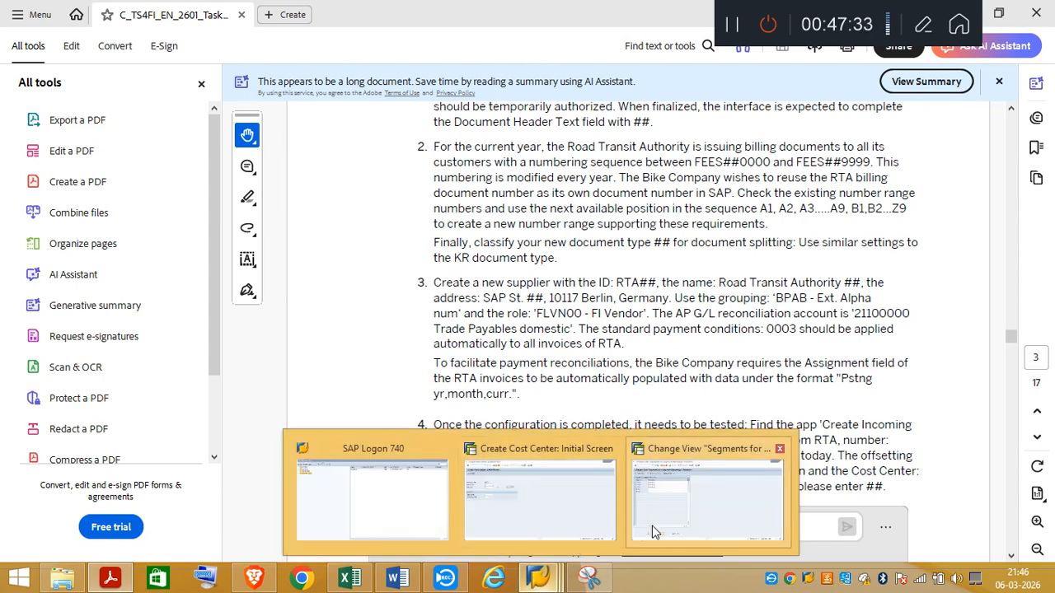
left_click(532, 520)
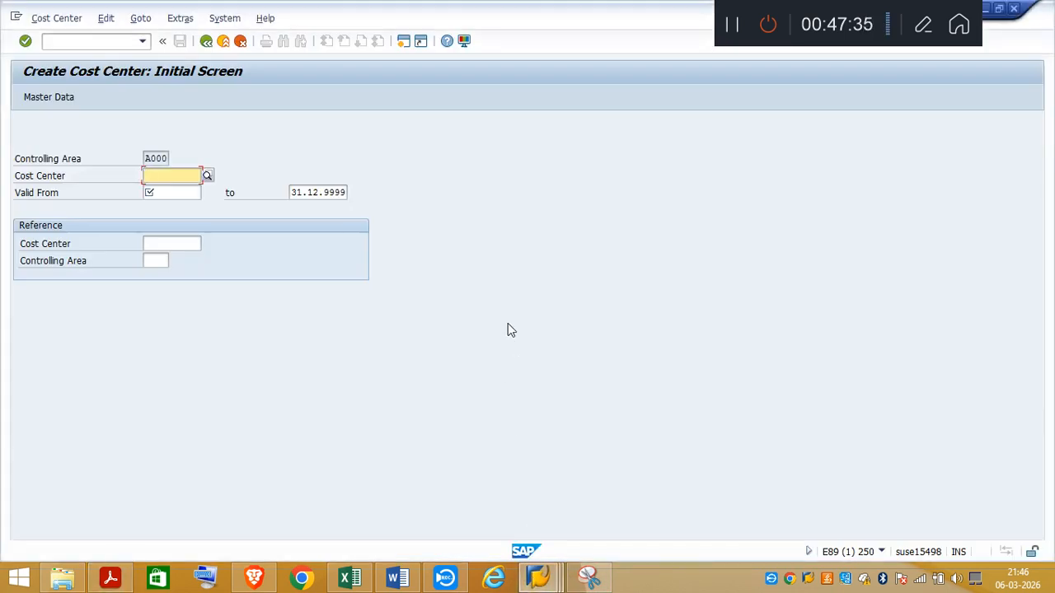
type("TA")
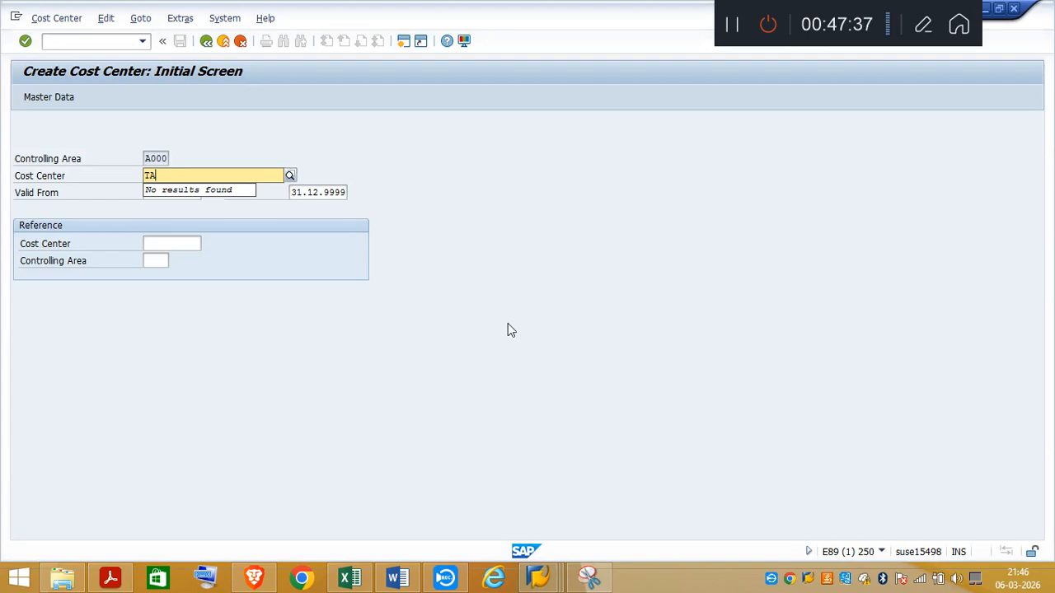
type("03")
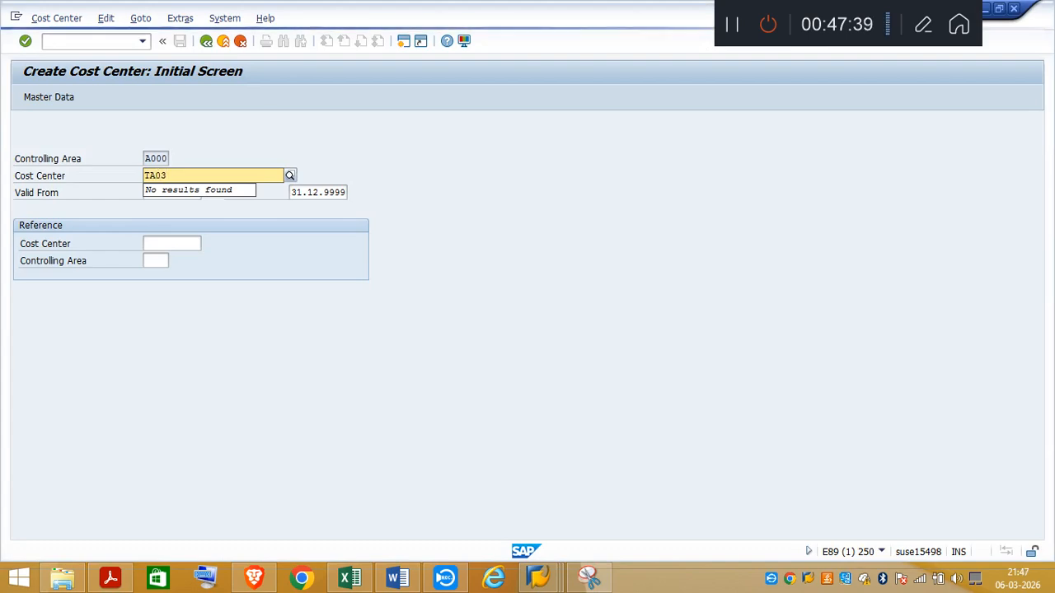
left_click(111, 577)
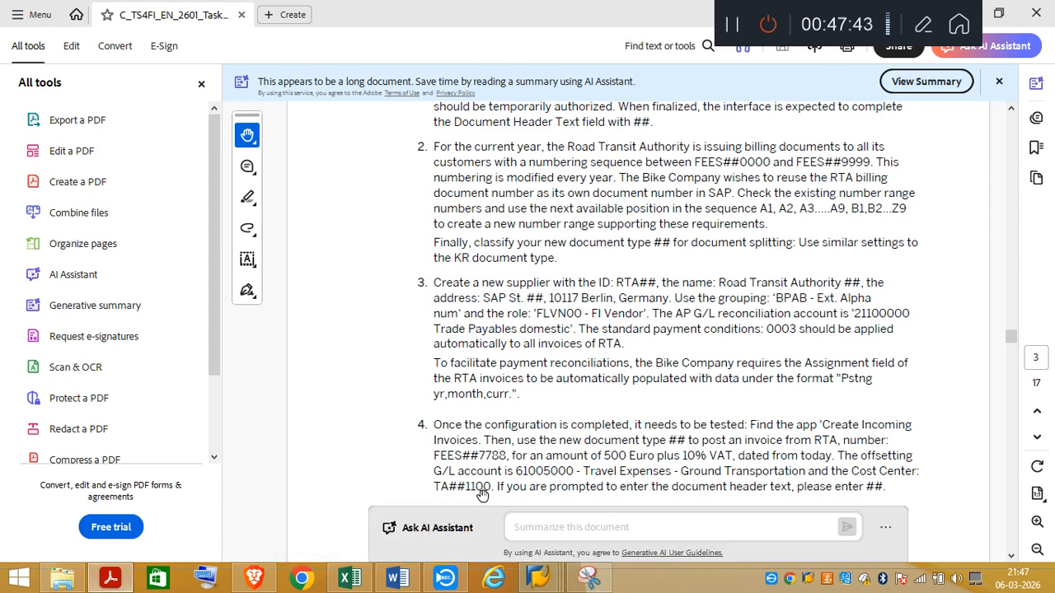
mouse_move(559, 583)
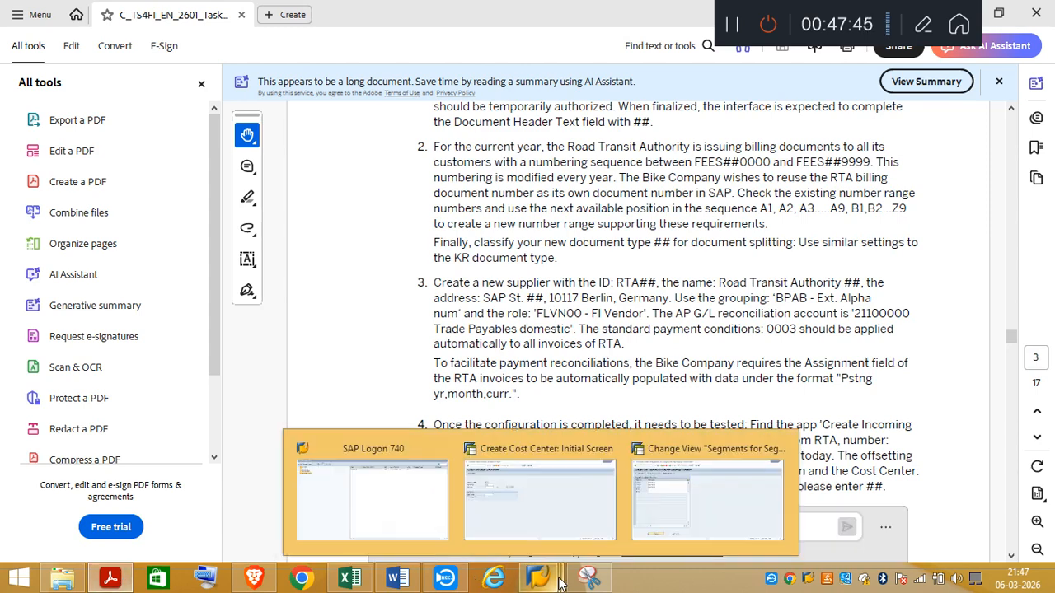
left_click(555, 521)
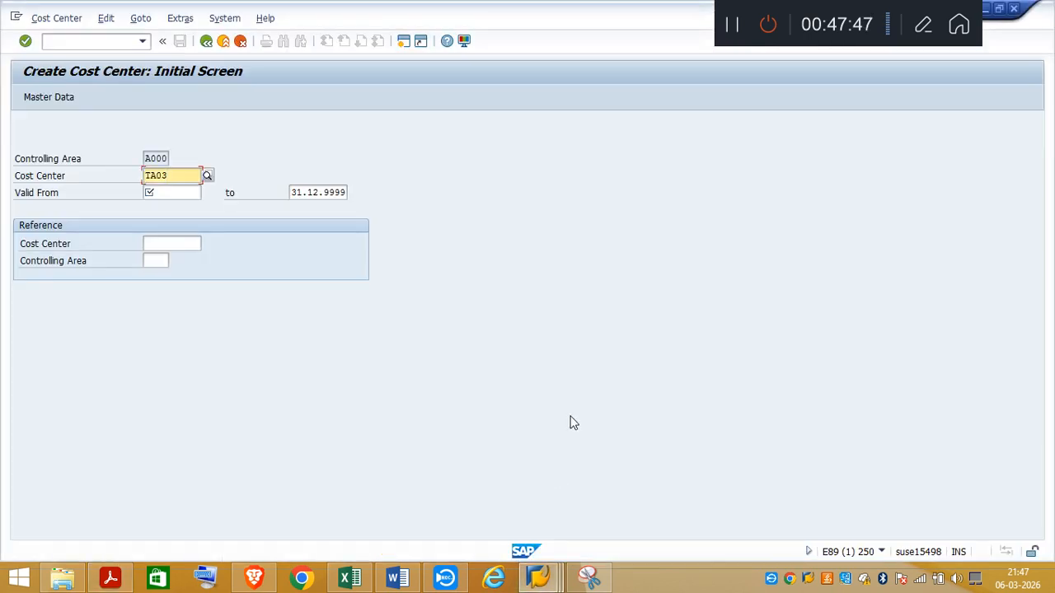
type("1100")
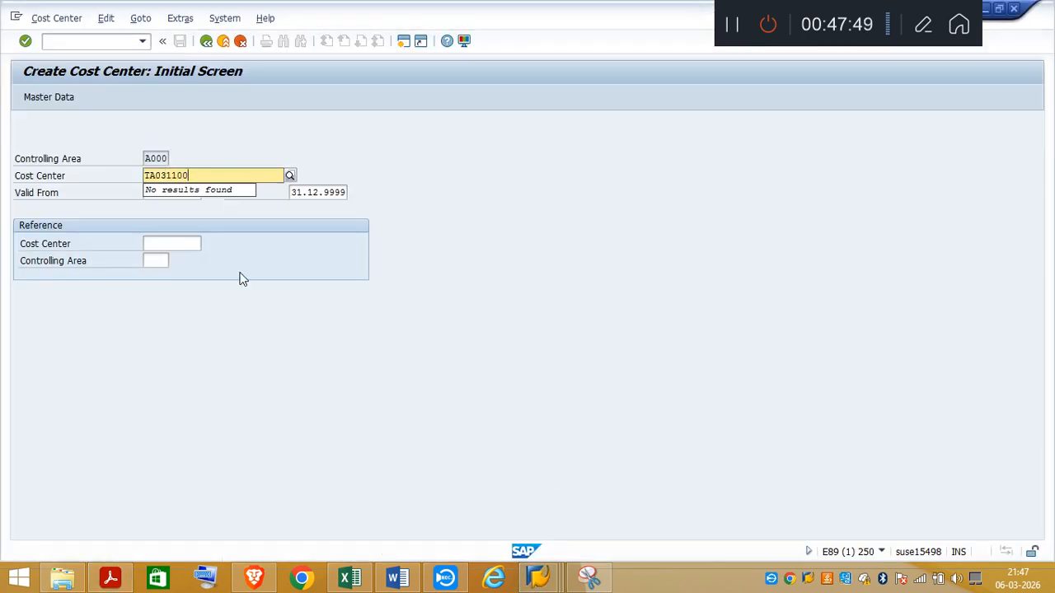
Step: Set the cost center's valid-from date to 01.01.2026 and proceed to its basic data
key("Tab")
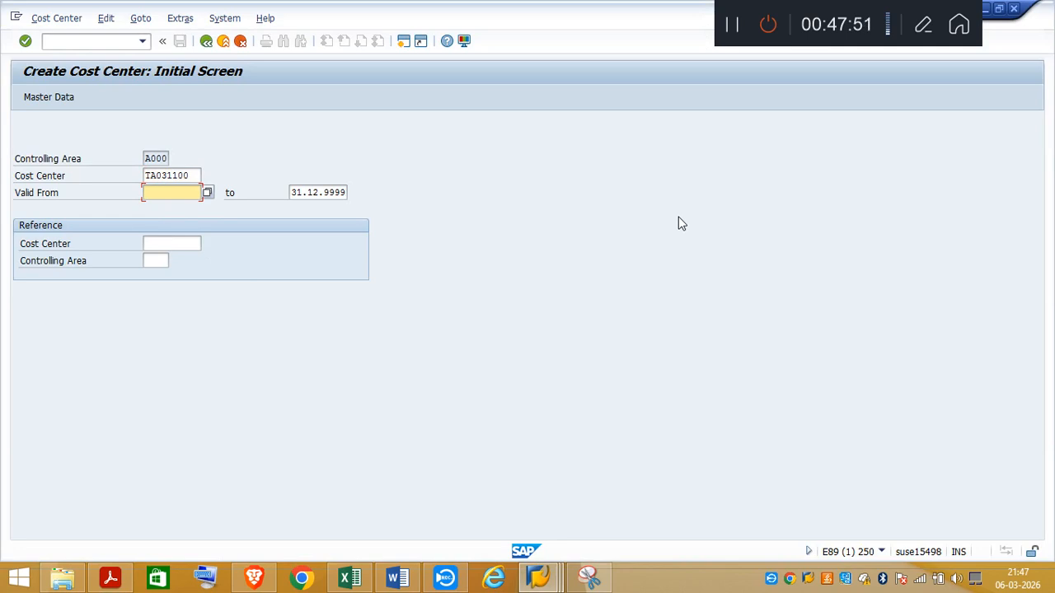
type("01")
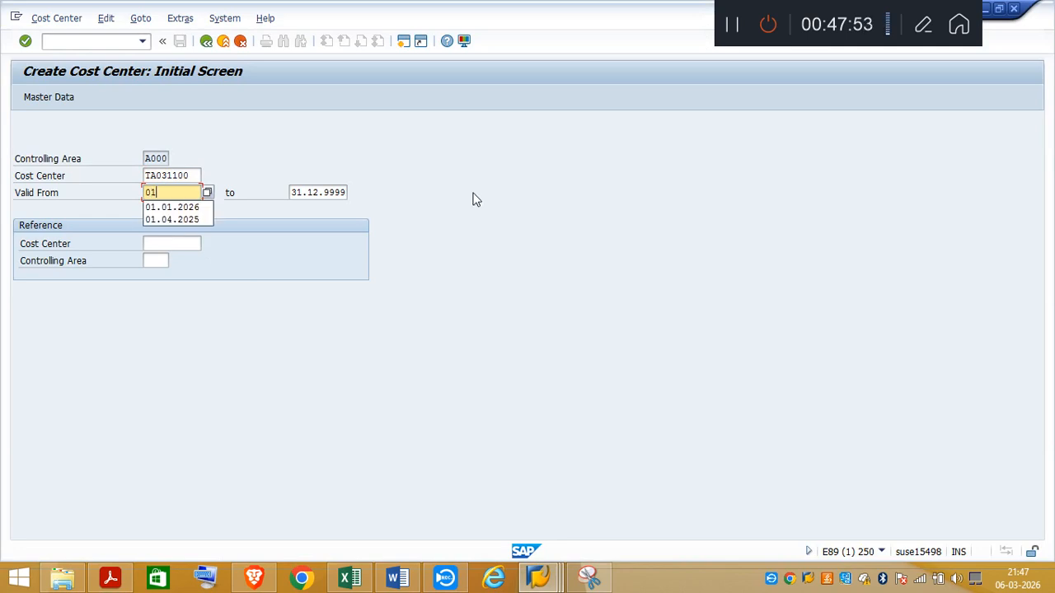
left_click(178, 208)
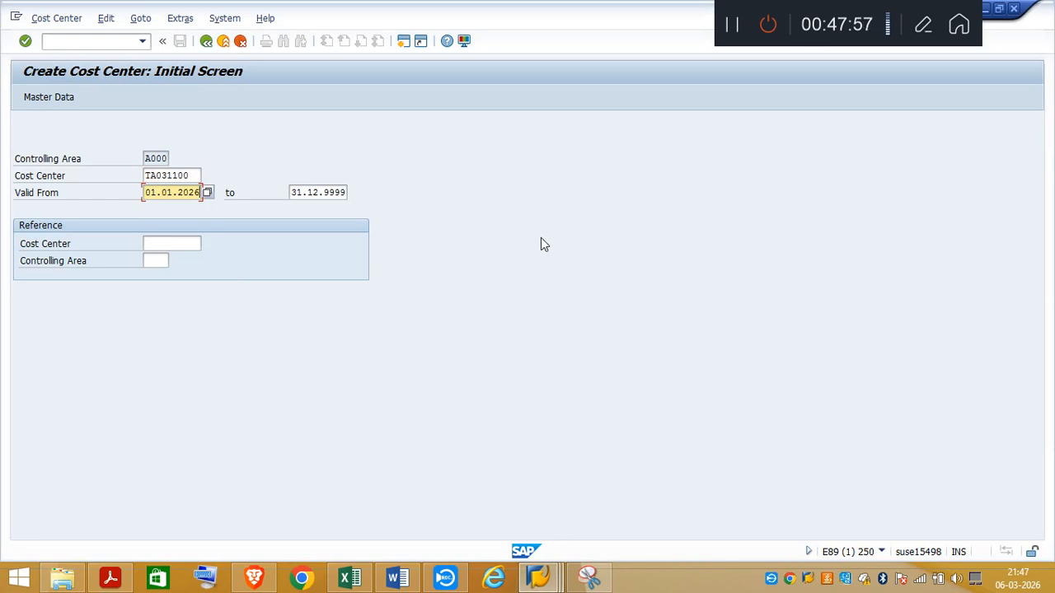
key("Return")
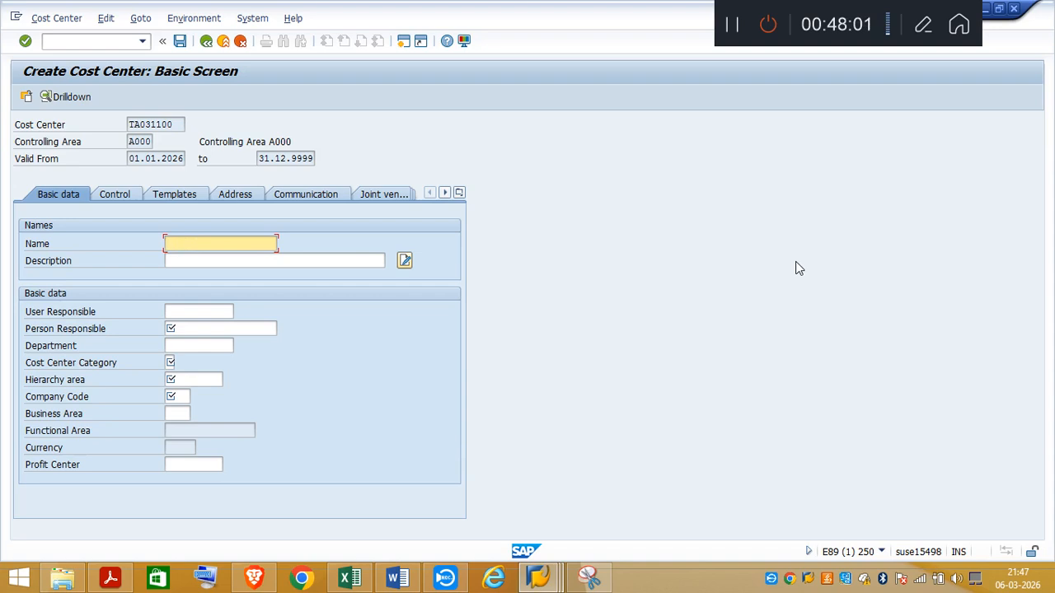
Step: Name the cost center "Cost Center-TA03"
type("Cost Center-TA03")
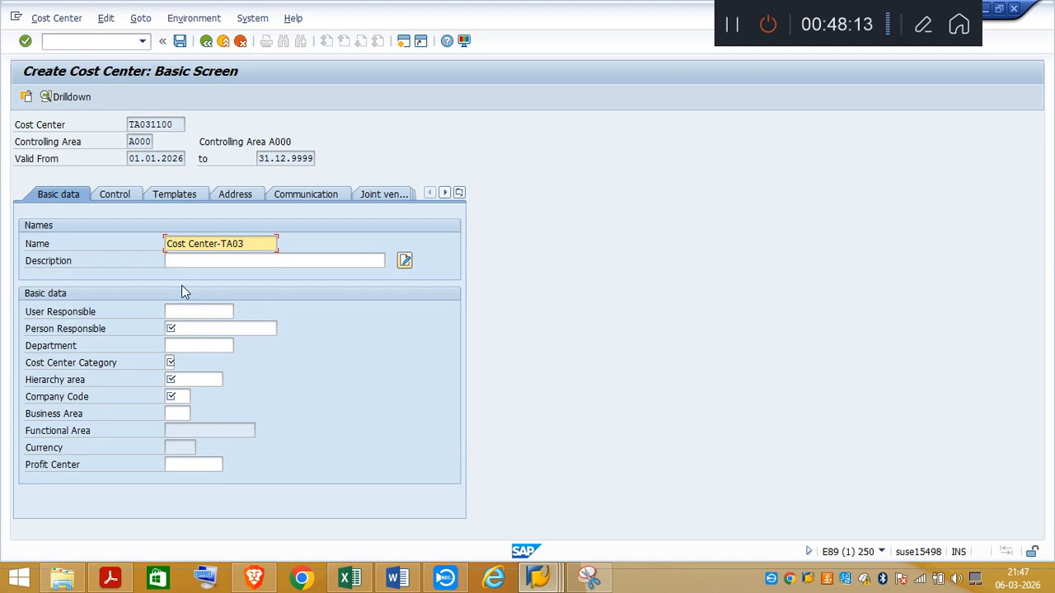
Step: Enter "Cost Center - TA03" as the cost center's description
key("Tab")
type("C")
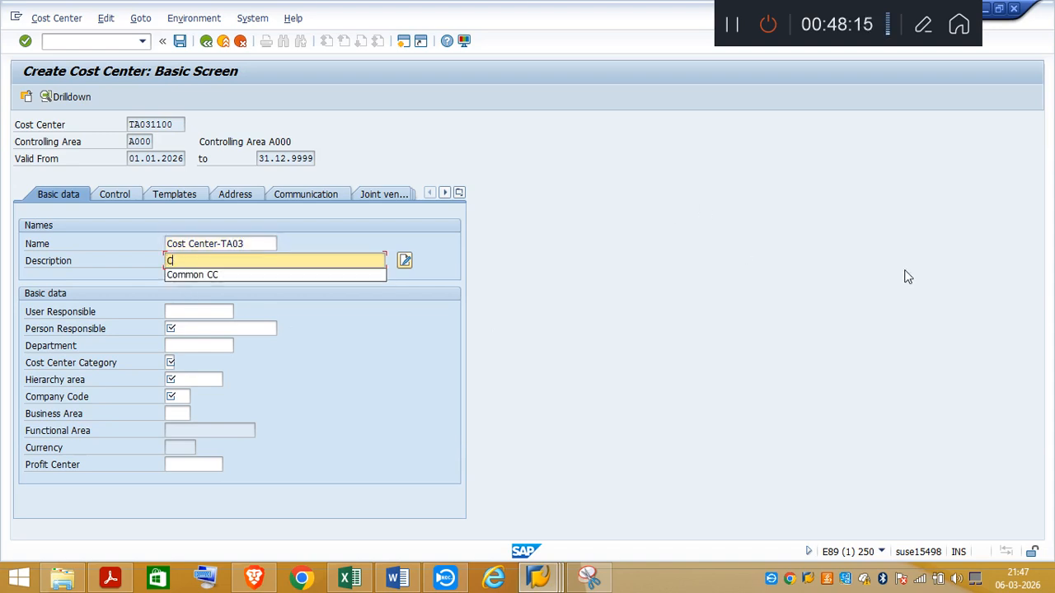
type("ost")
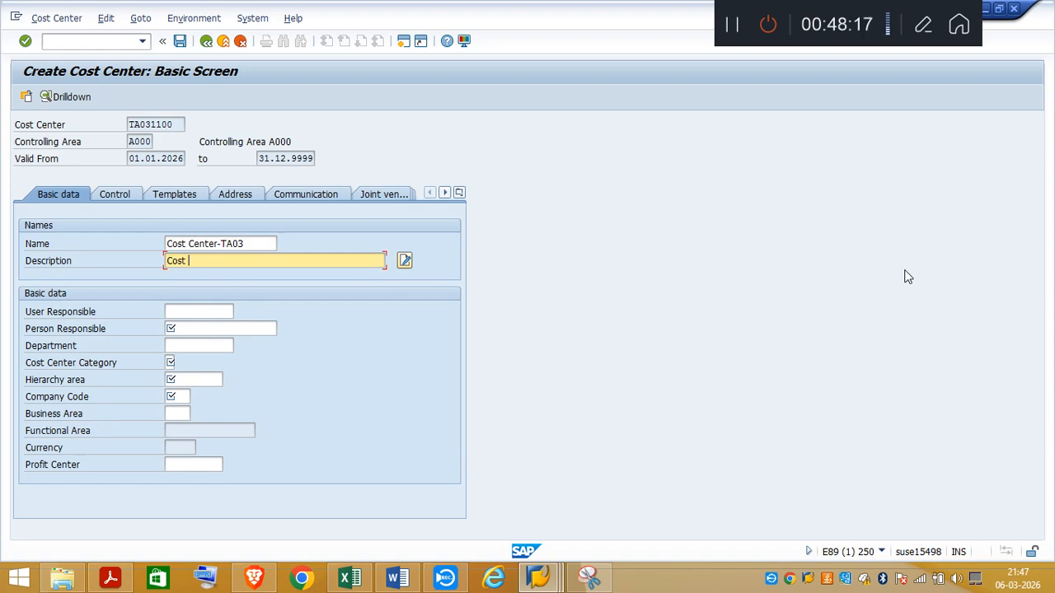
type(" Center - TA03")
Step: Fill in the person responsible and set the cost center category to P
left_click(268, 329)
type("M")
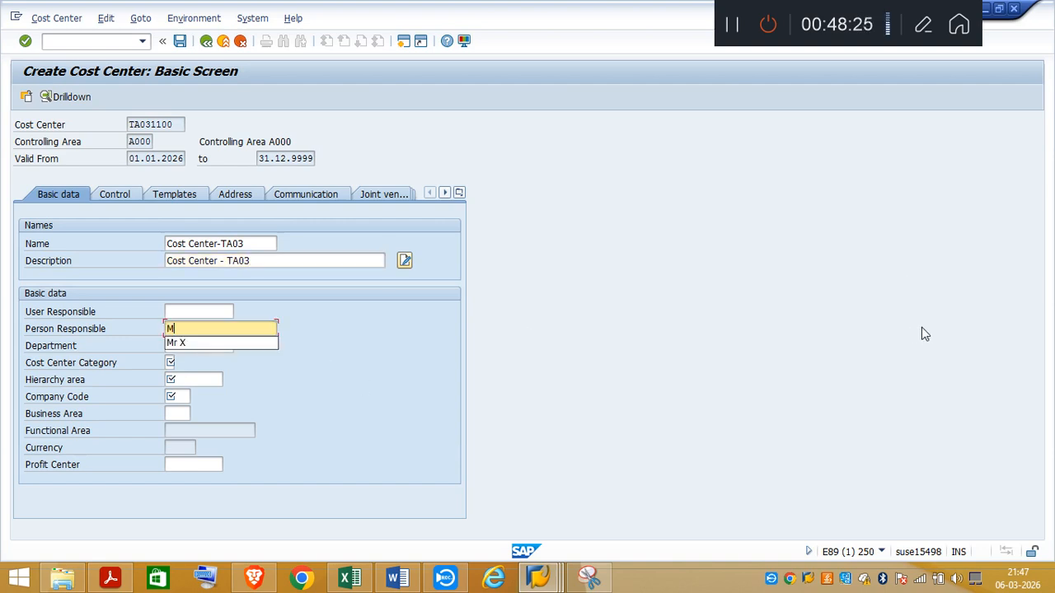
type("r Y")
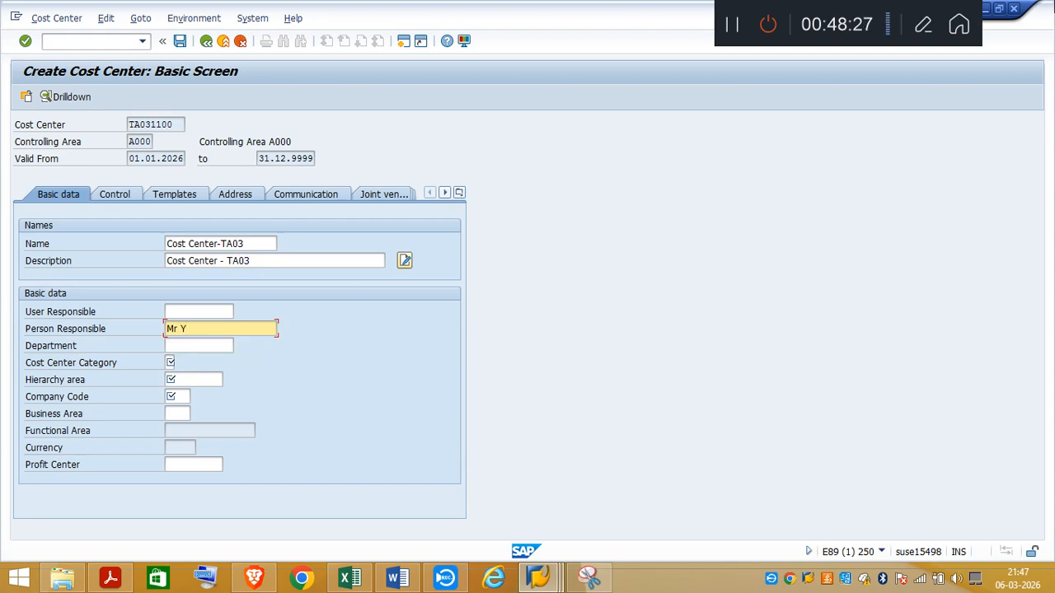
left_click(170, 363)
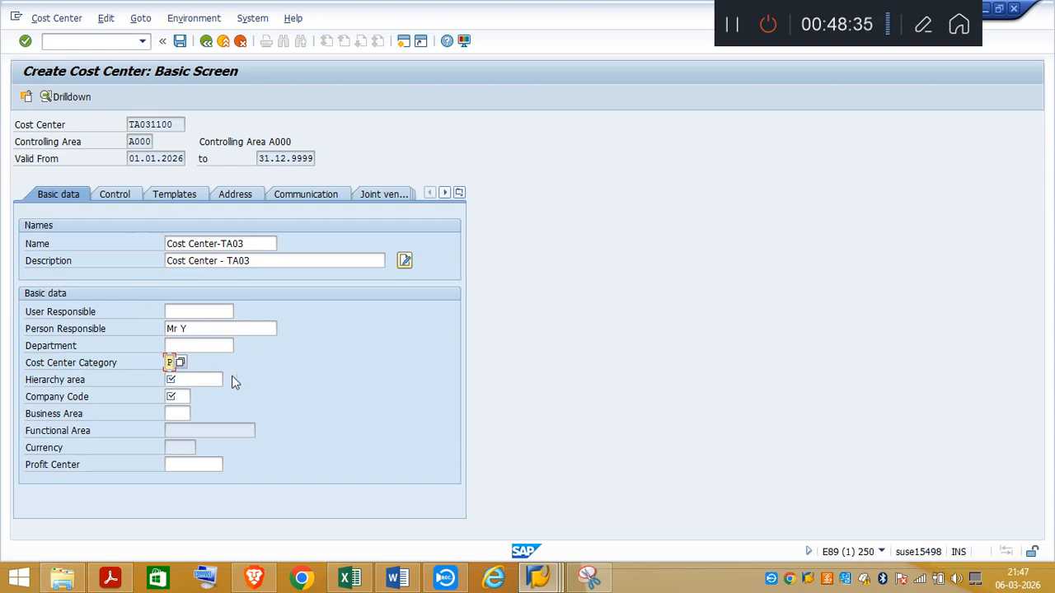
Step: Assign the cost center to hierarchy area 0001 and company code TA03
left_click(202, 384)
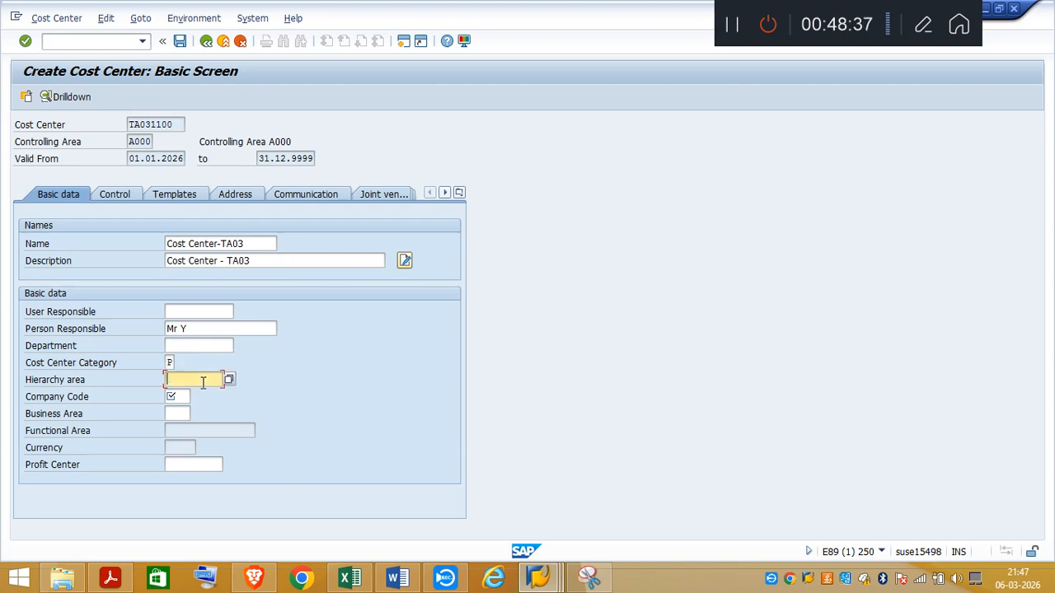
left_click(230, 380)
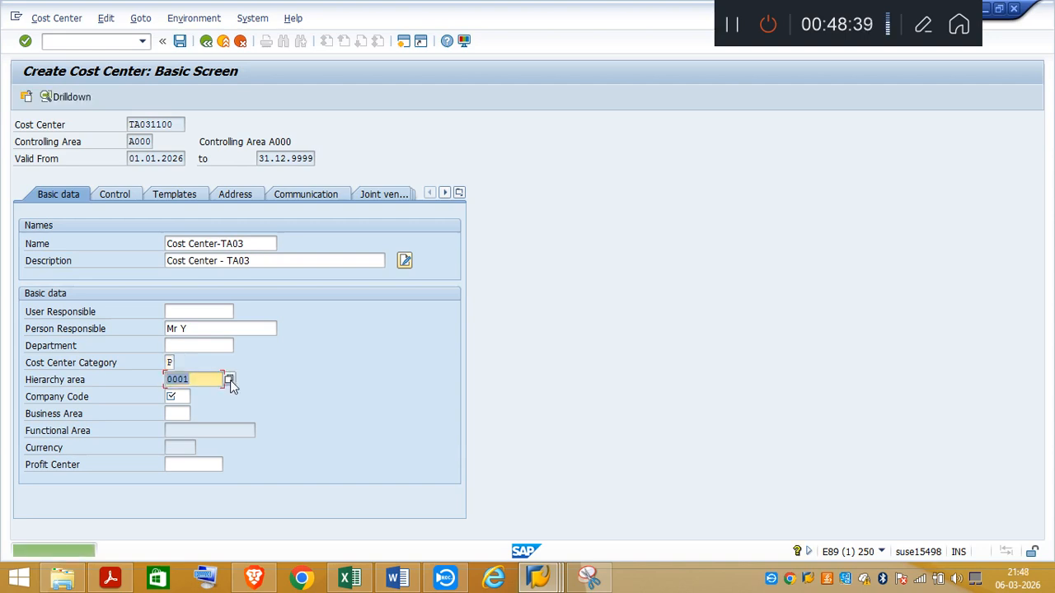
left_click(188, 396)
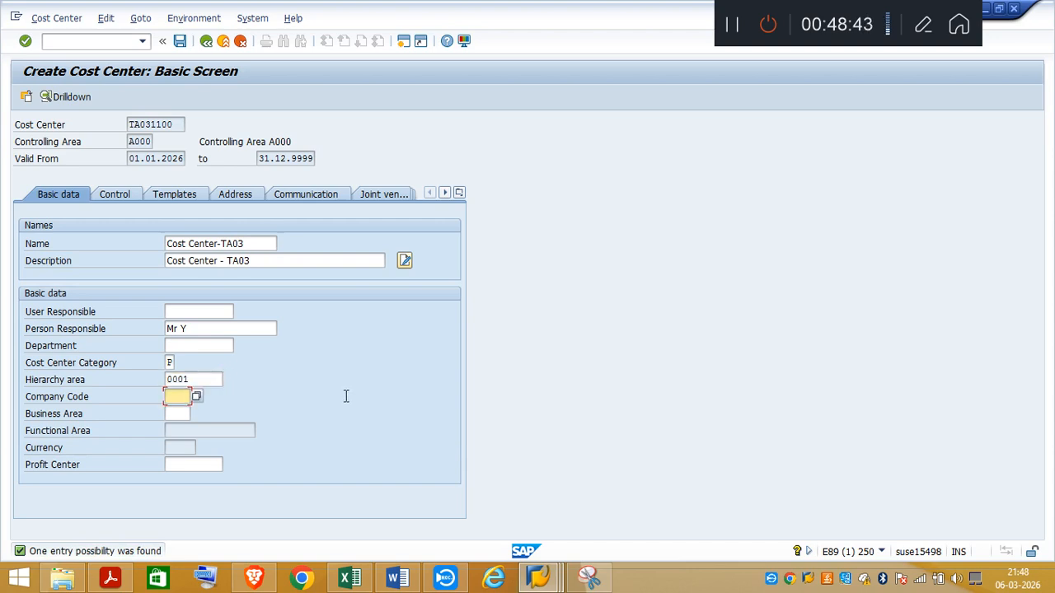
type("TA")
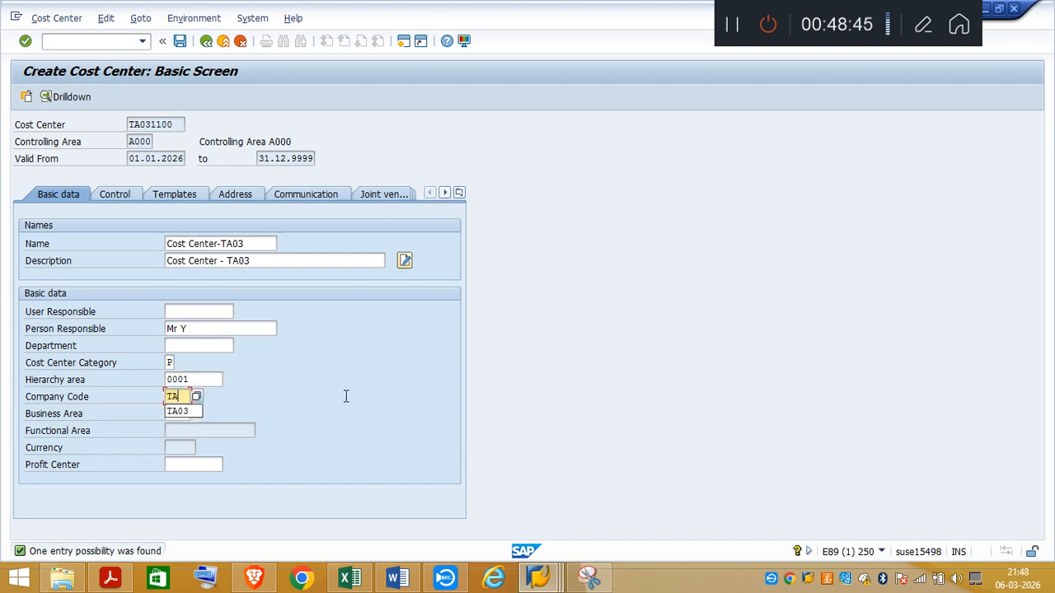
type("03")
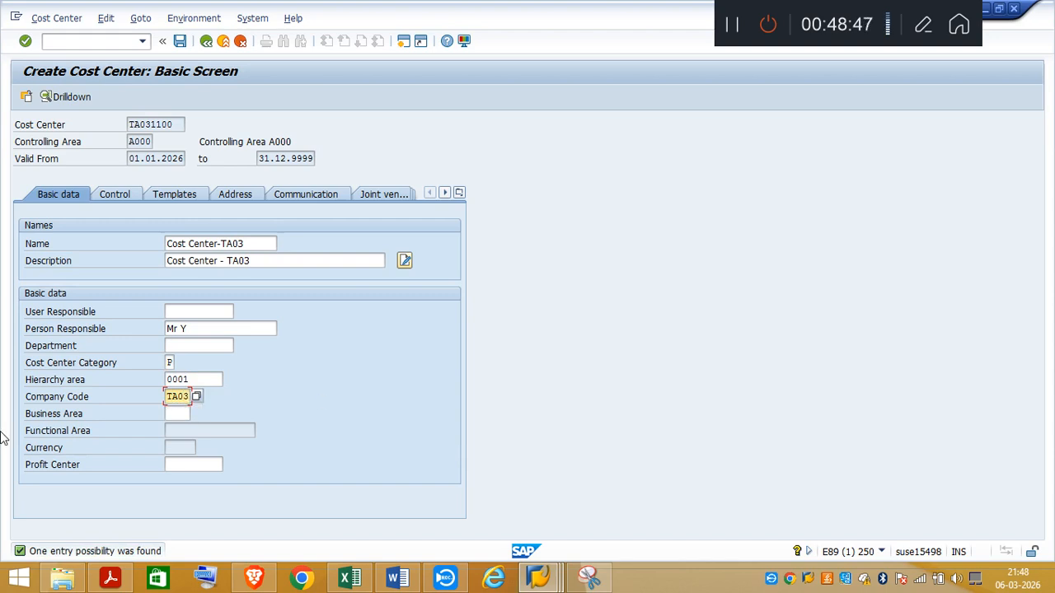
Step: Assign profit center TA031100 to the cost center
left_click(186, 464)
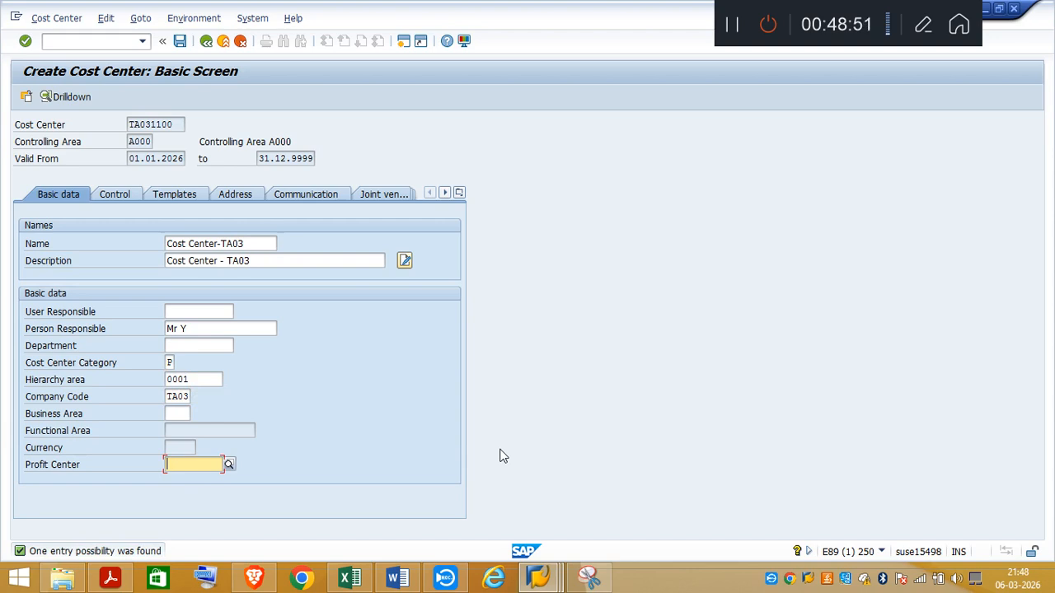
type("TA")
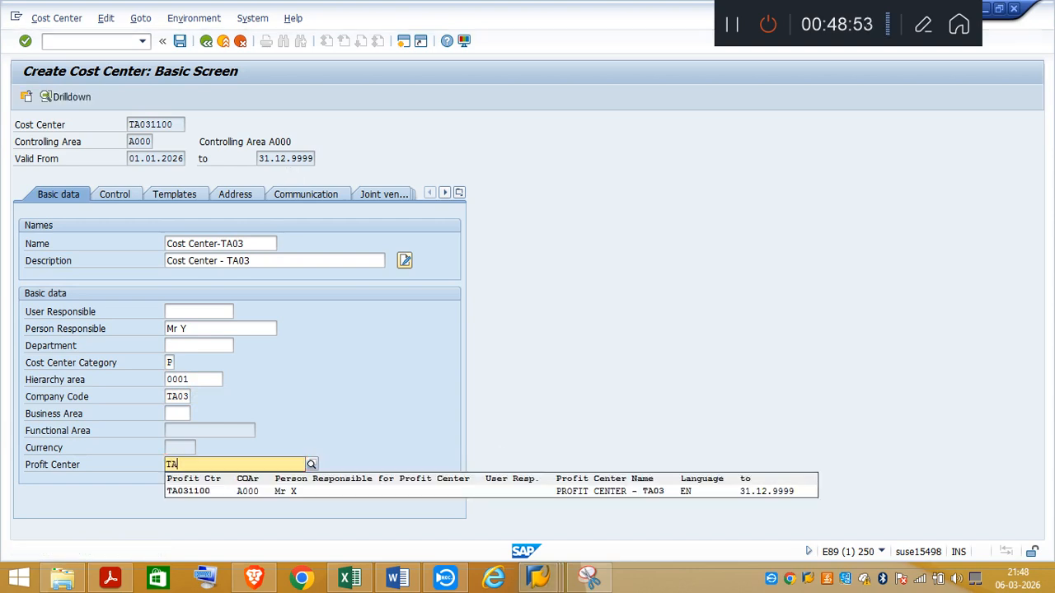
type("03")
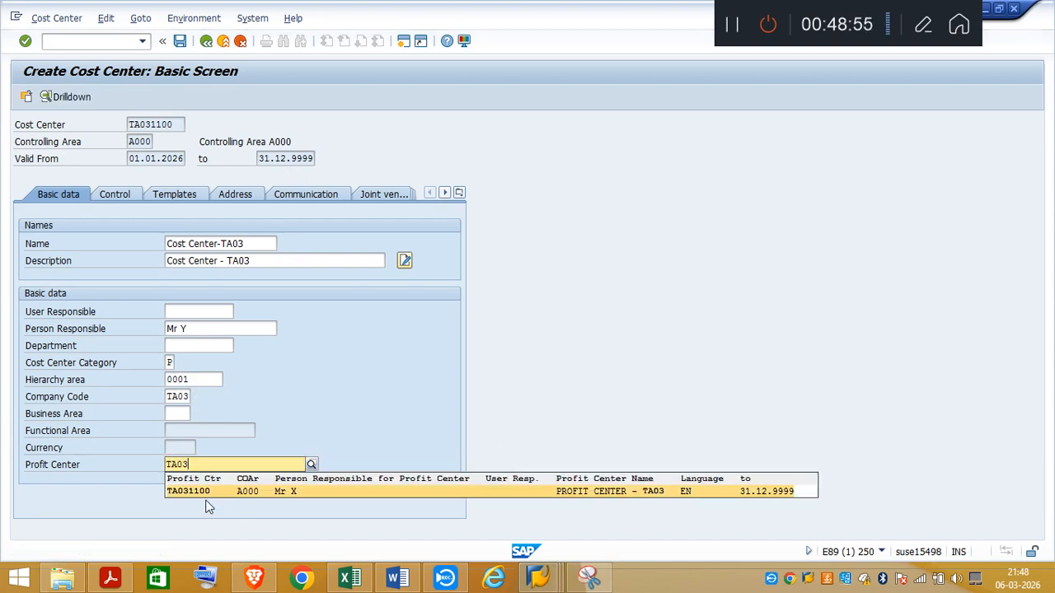
left_click(196, 490)
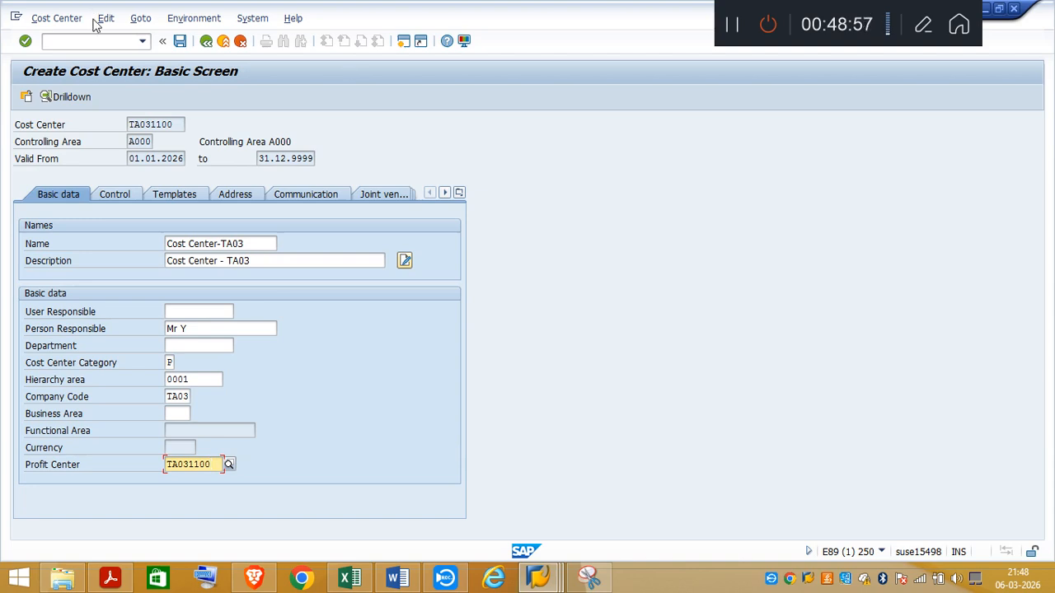
Step: Change the cost center category to W and bring up the cost center's control indicators
left_click(111, 200)
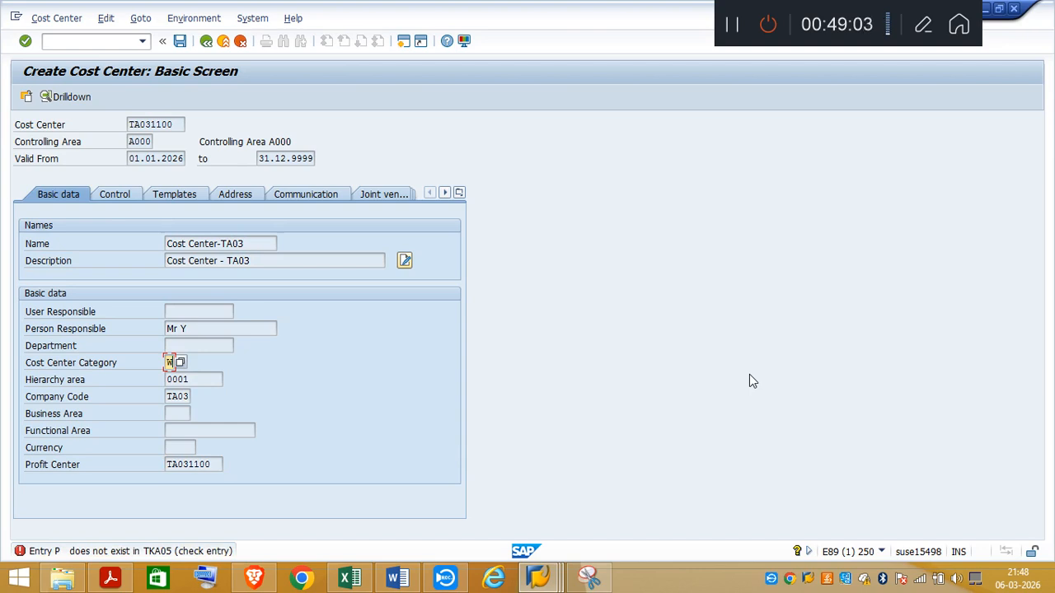
type("W")
key("Return")
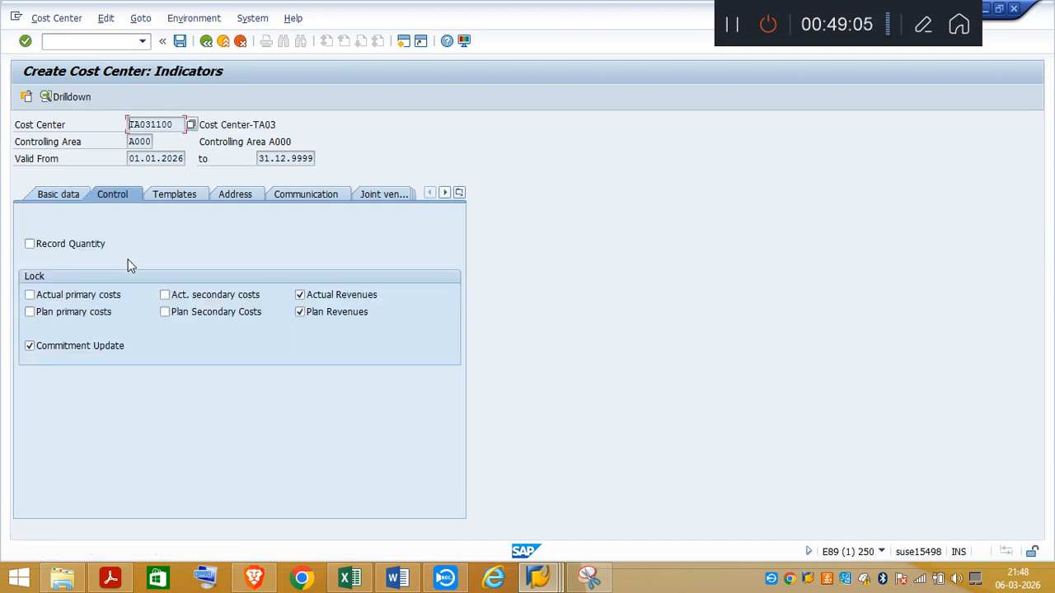
Step: Remove the locks on Actual Revenues and Plan Revenues and save the cost center
left_click(299, 294)
left_click(299, 312)
left_click(180, 41)
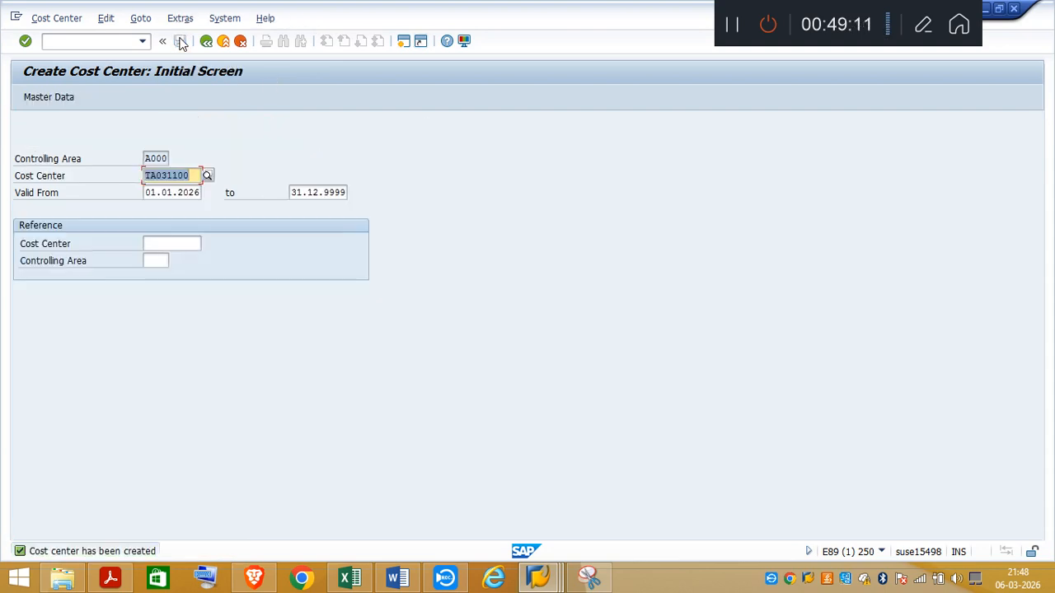
Step: Reopen the saved cost center TA031100, then switch to the Create Cost Center notes on Sheet2 in Excel
left_click(68, 20)
left_click(59, 87)
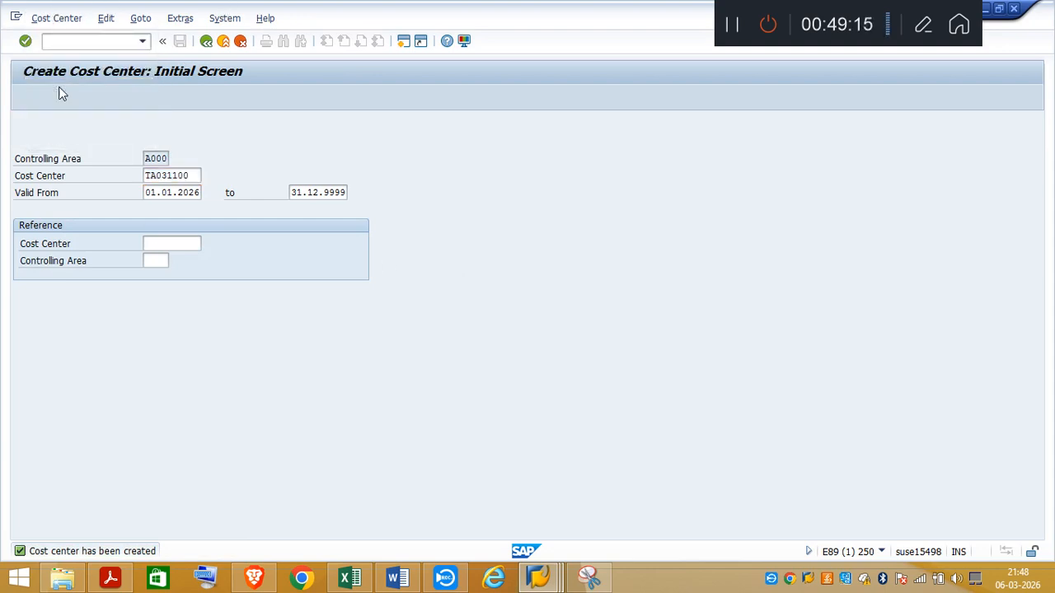
key("Return")
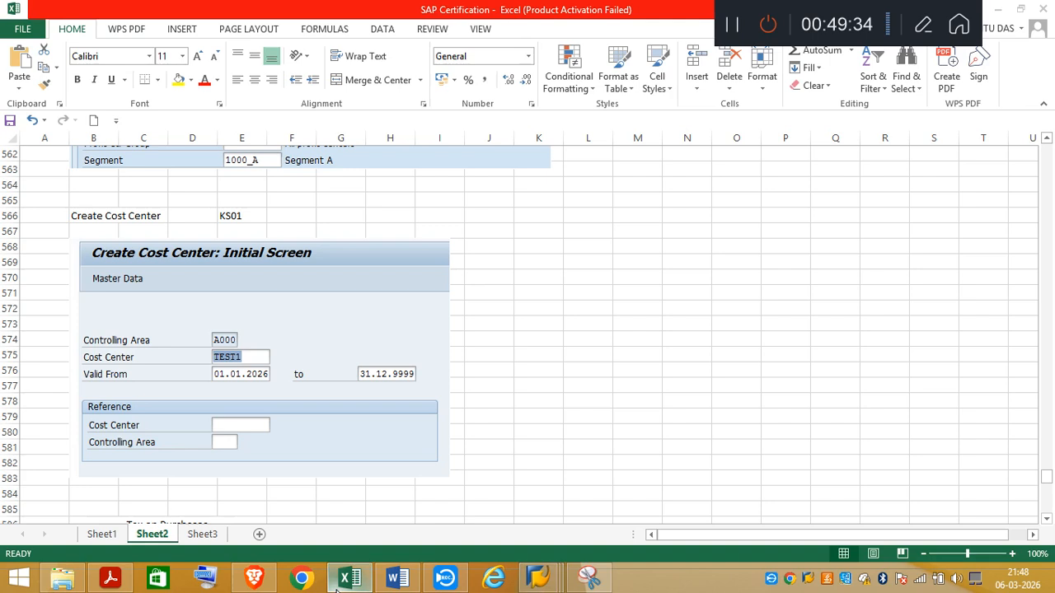
left_click(340, 582)
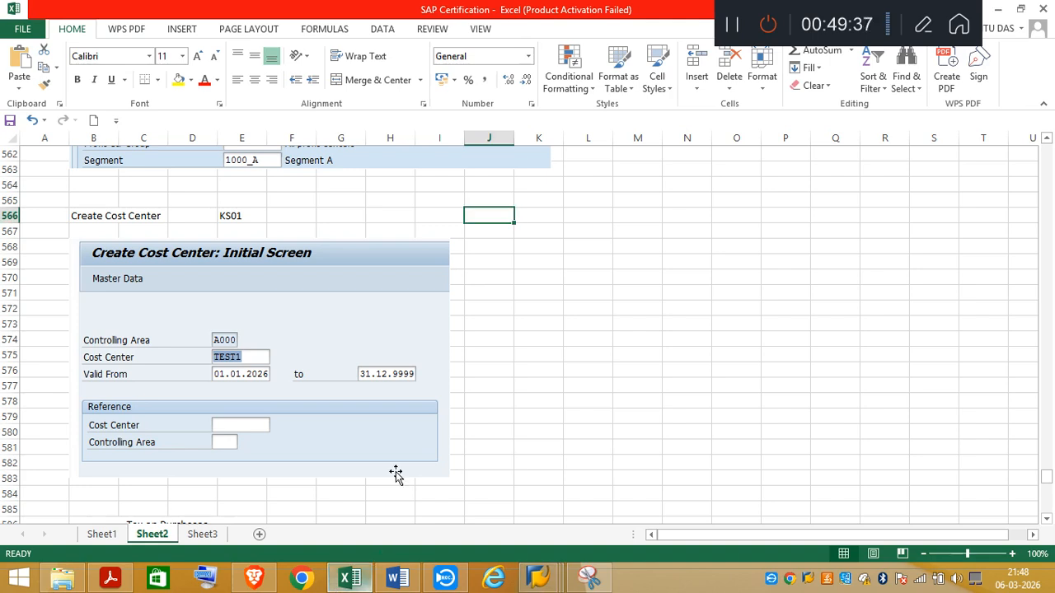
Step: Delete the old initial-screen picture under Create Cost Center and insert 17 blank rows at rows 567 to 583
left_click(372, 360)
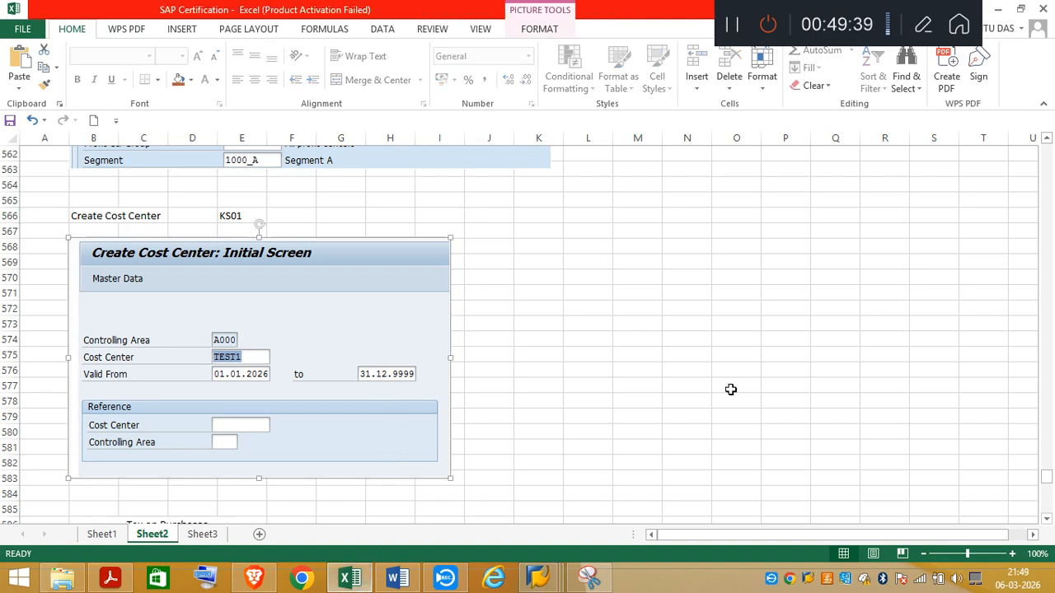
key("Delete")
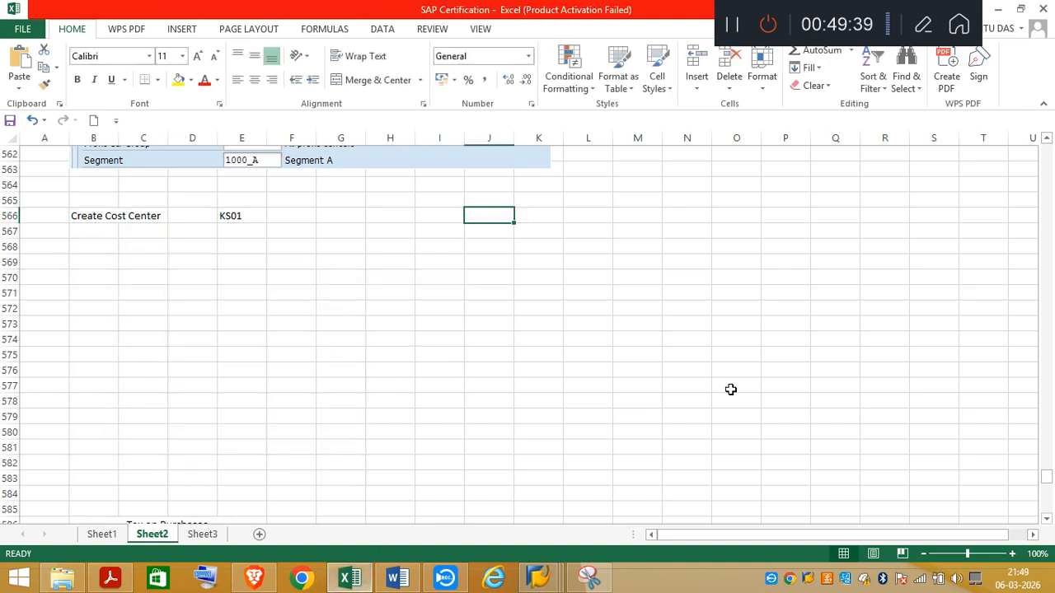
left_click(8, 231)
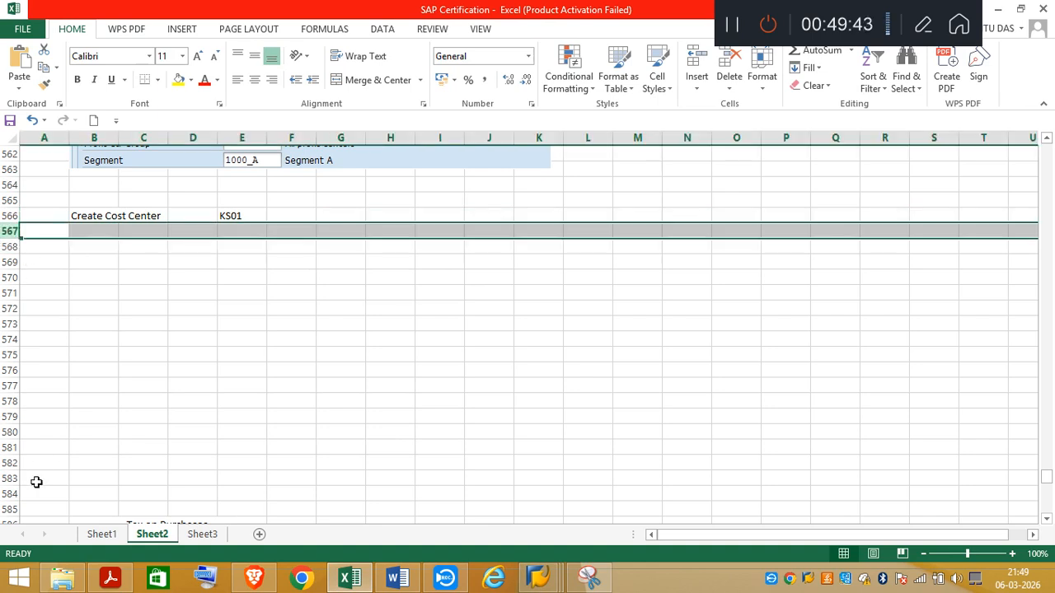
left_click(6, 480, "shift")
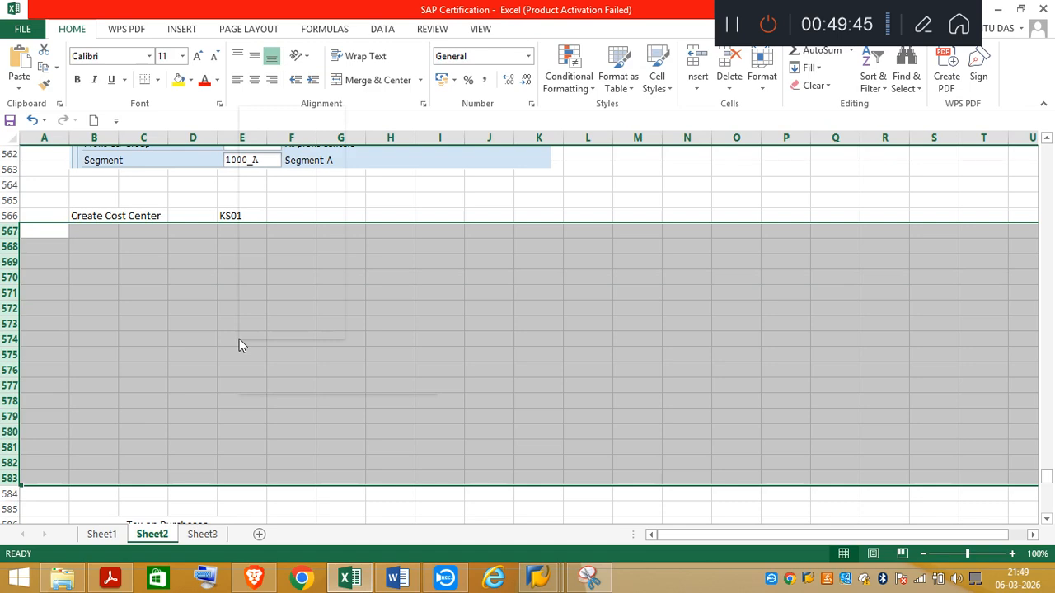
right_click(238, 343)
left_click(277, 216)
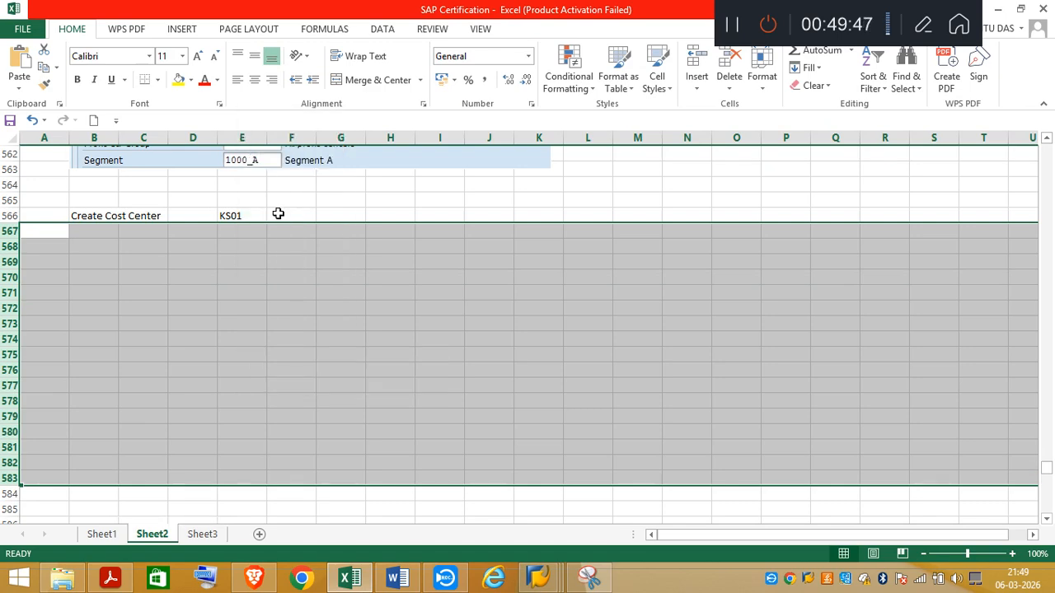
left_click(93, 246)
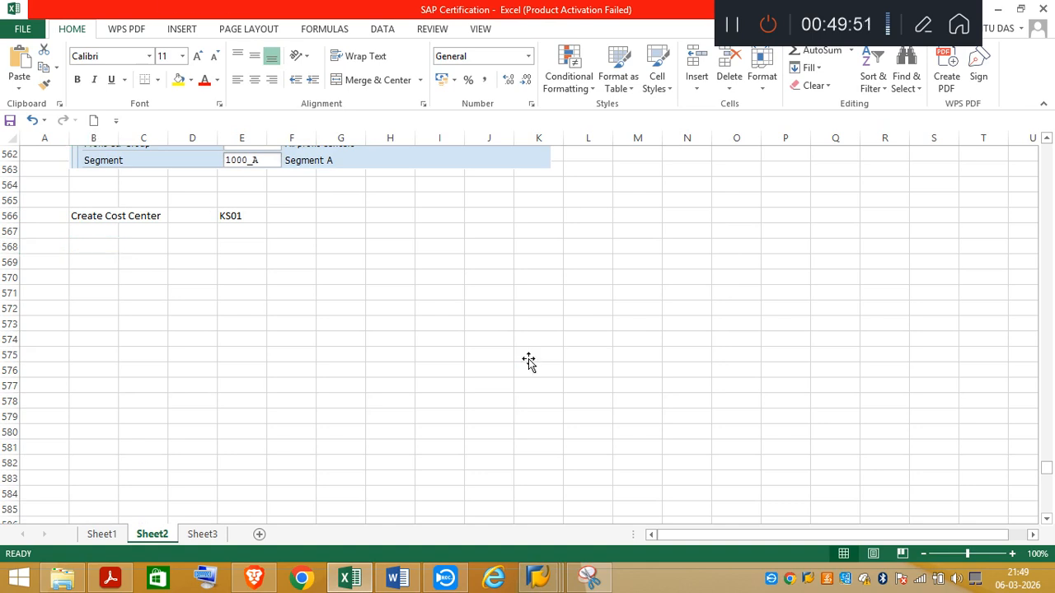
Step: Paste the full-screen cost center capture on Sheet2, undo it, and place it on Sheet3 instead of the profit center picture
key("ctrl+v")
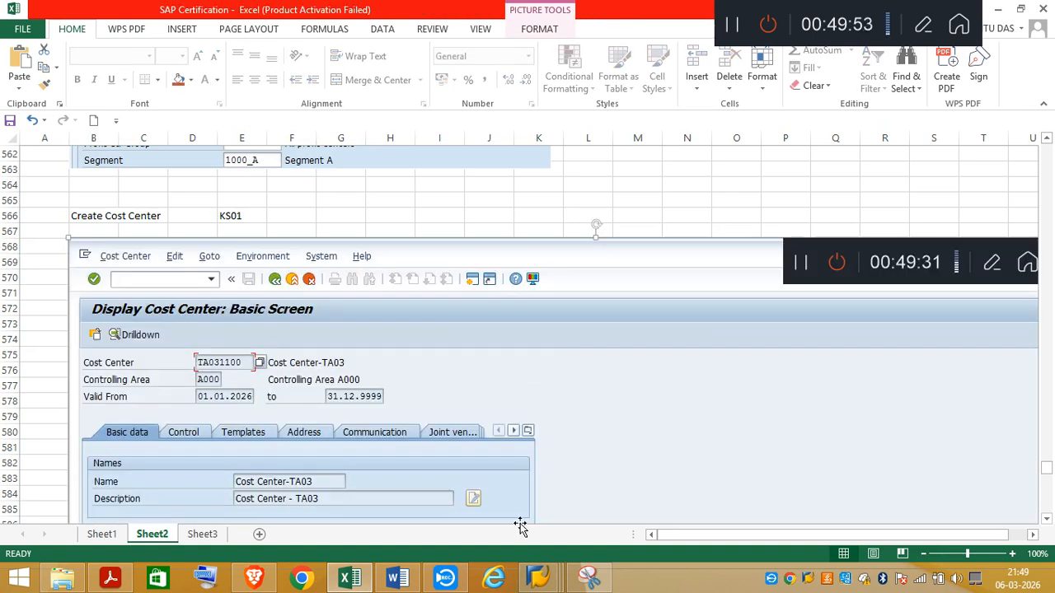
left_click(31, 120)
left_click(202, 535)
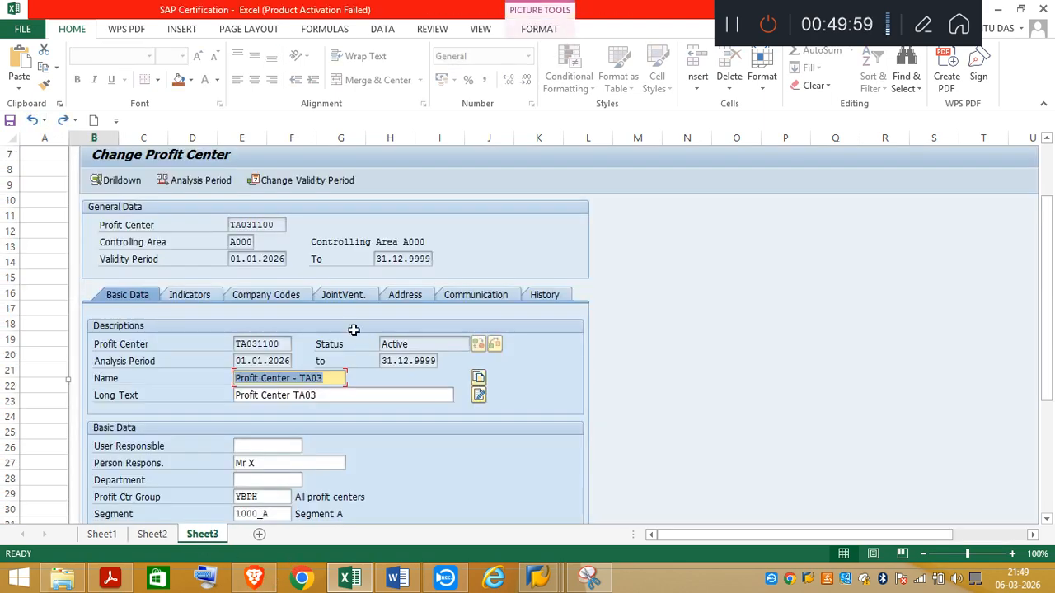
key("Delete")
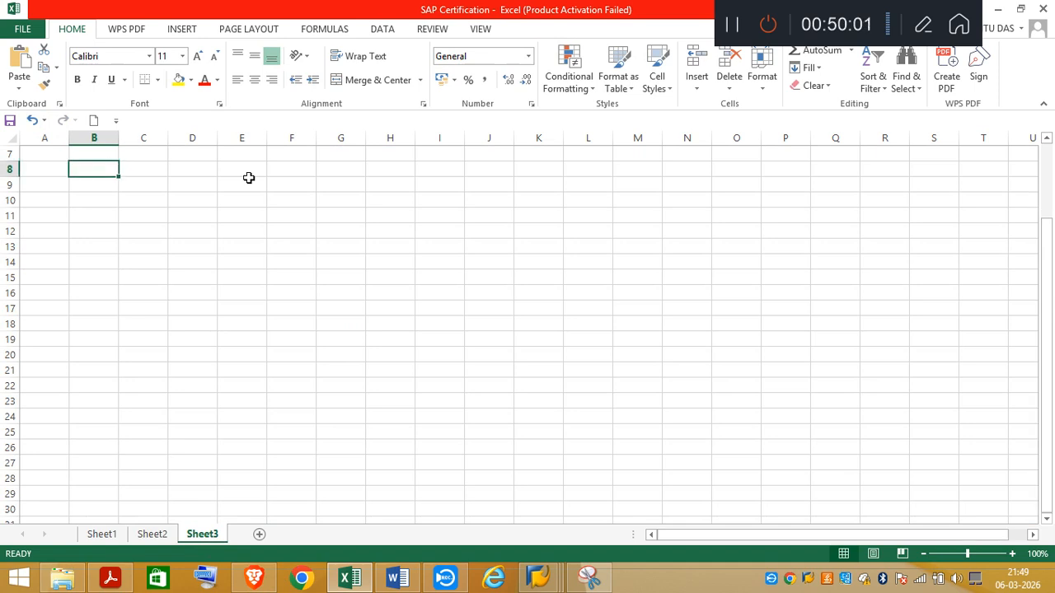
key("ctrl+v")
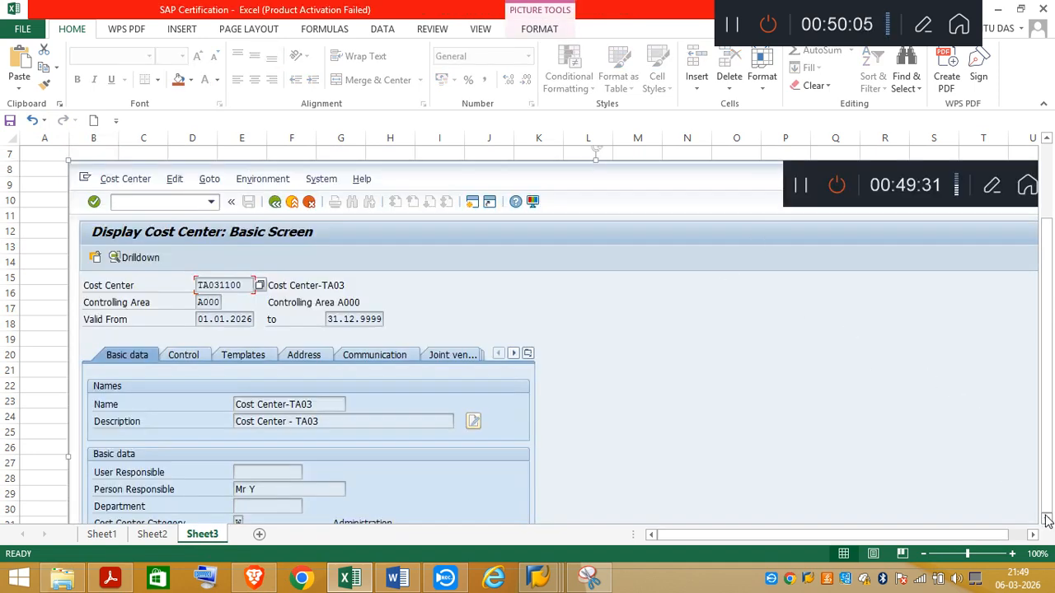
Step: Shrink the cost center capture on Sheet3 so its header and all basic data fit in one view
scroll(1047, 519, "down", 1)
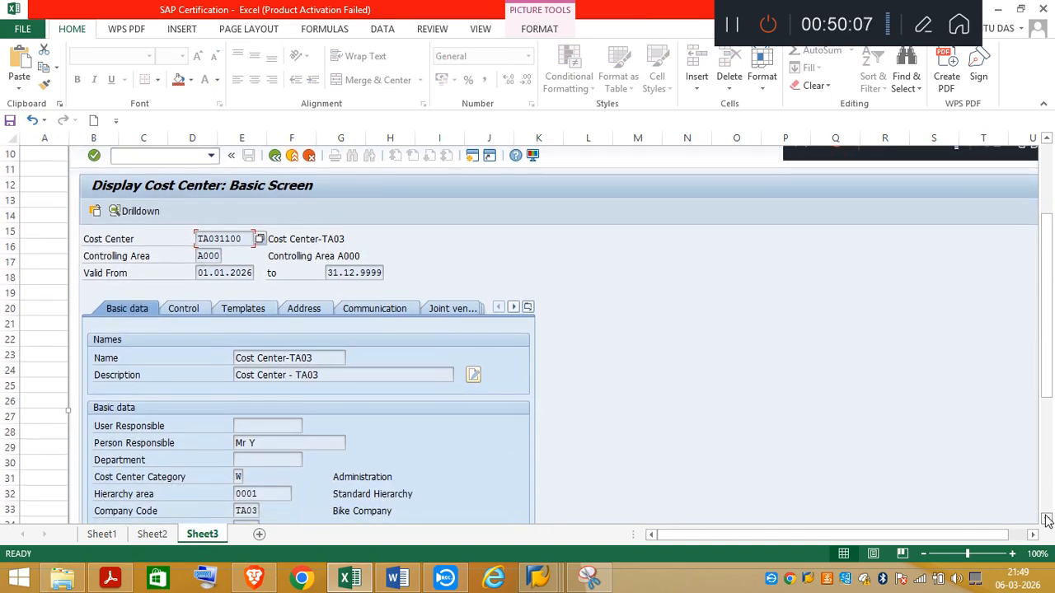
left_click(1048, 520)
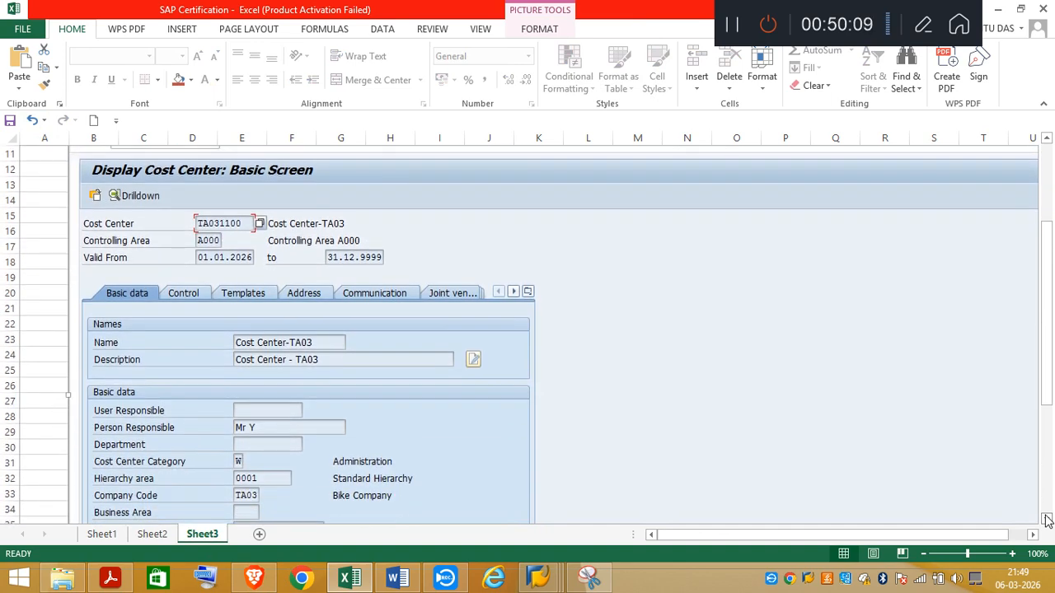
left_click(1033, 535)
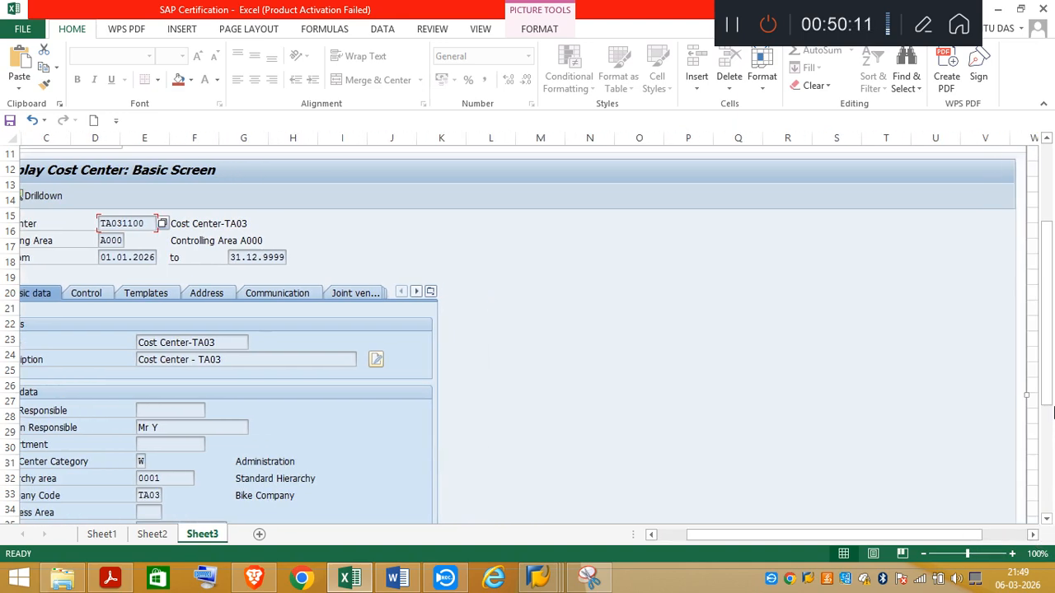
left_click_drag(1046, 386, 877, 393)
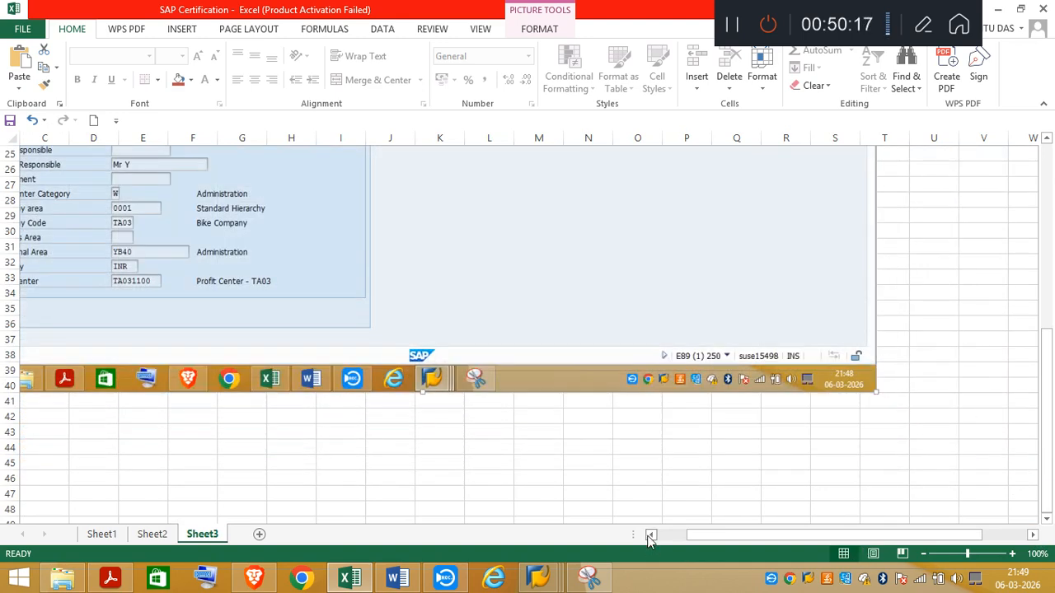
left_click(650, 534)
left_click(651, 535)
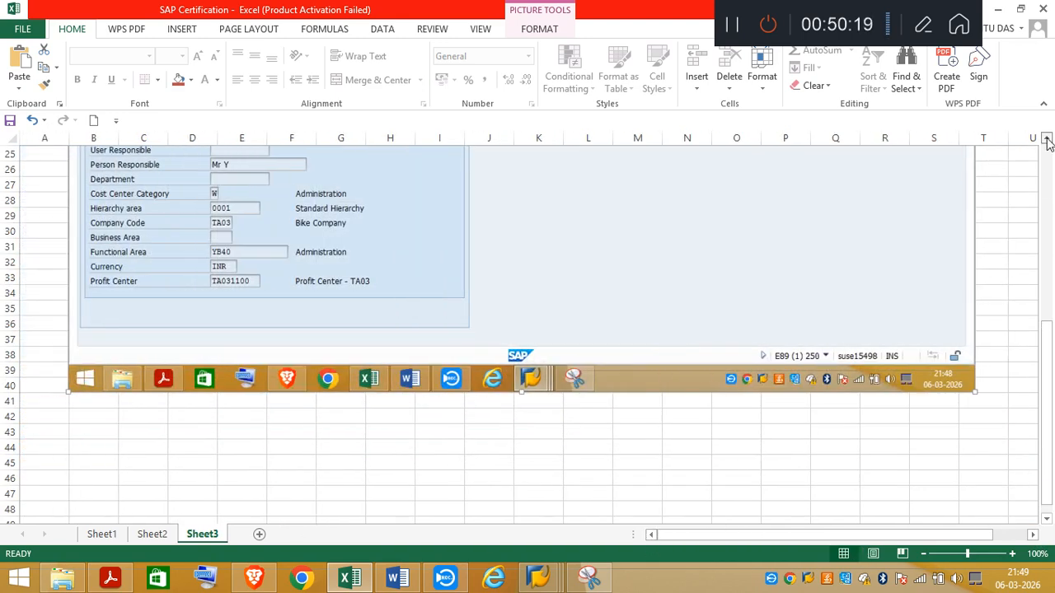
scroll(1048, 142, "up", 3)
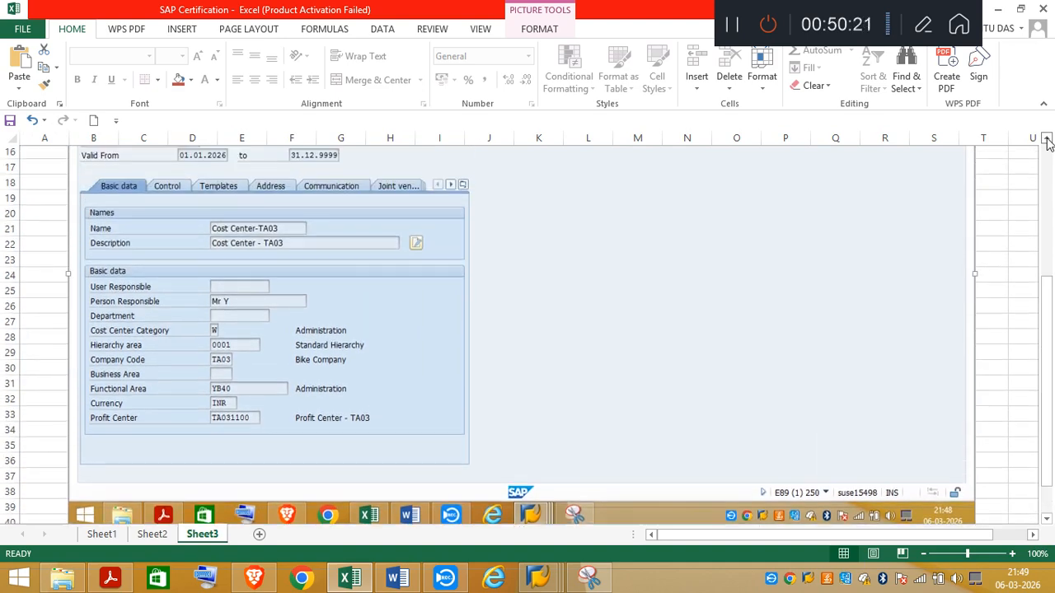
scroll(1049, 142, "up", 2)
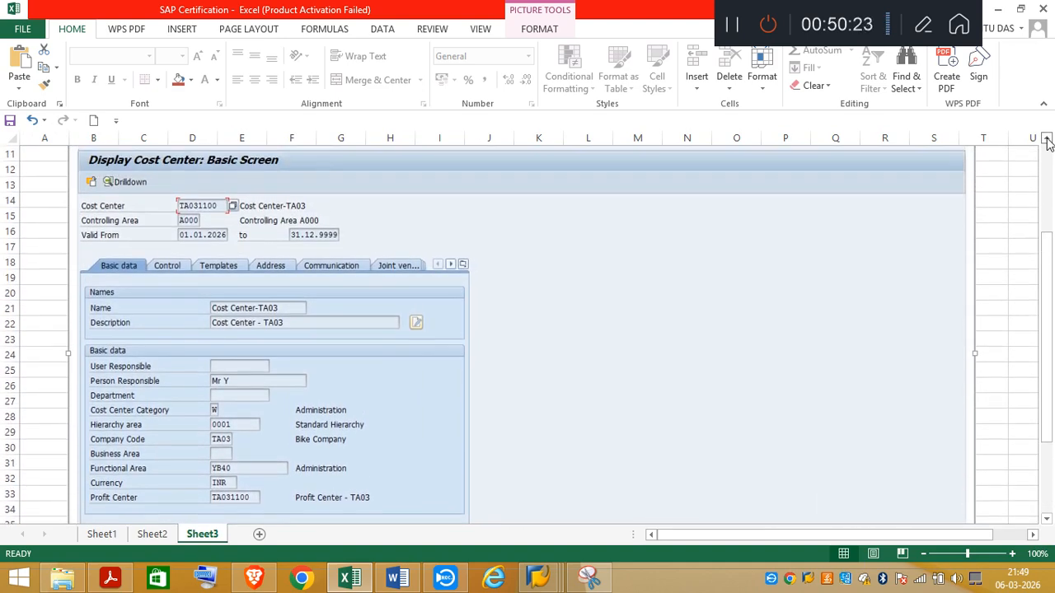
Step: Snip the Display Cost Center title, header and basic data from Sheet3 and paste the snip below Create Cost Center on Sheet2
left_click(588, 577)
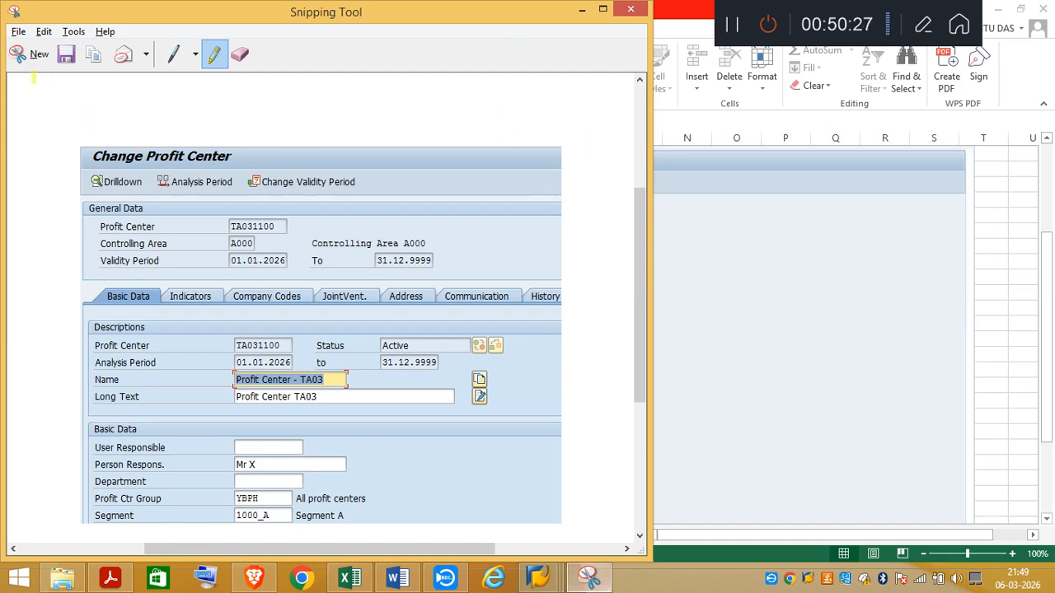
left_click(33, 53)
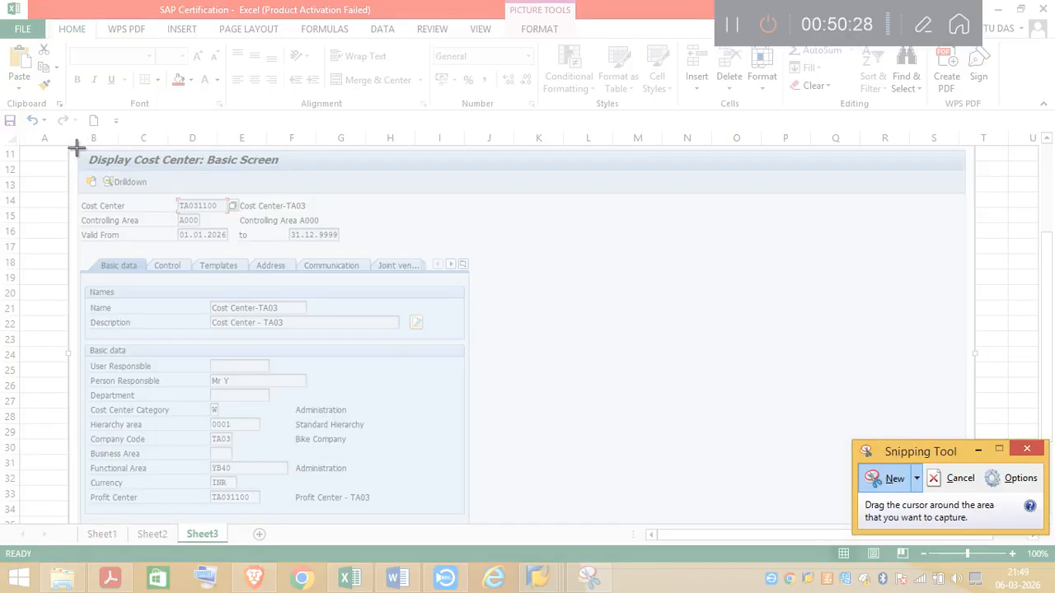
mouse_move(77, 149)
left_mouse_down()
mouse_move(401, 195)
mouse_move(525, 404)
mouse_move(510, 524)
mouse_move(490, 522)
left_mouse_up()
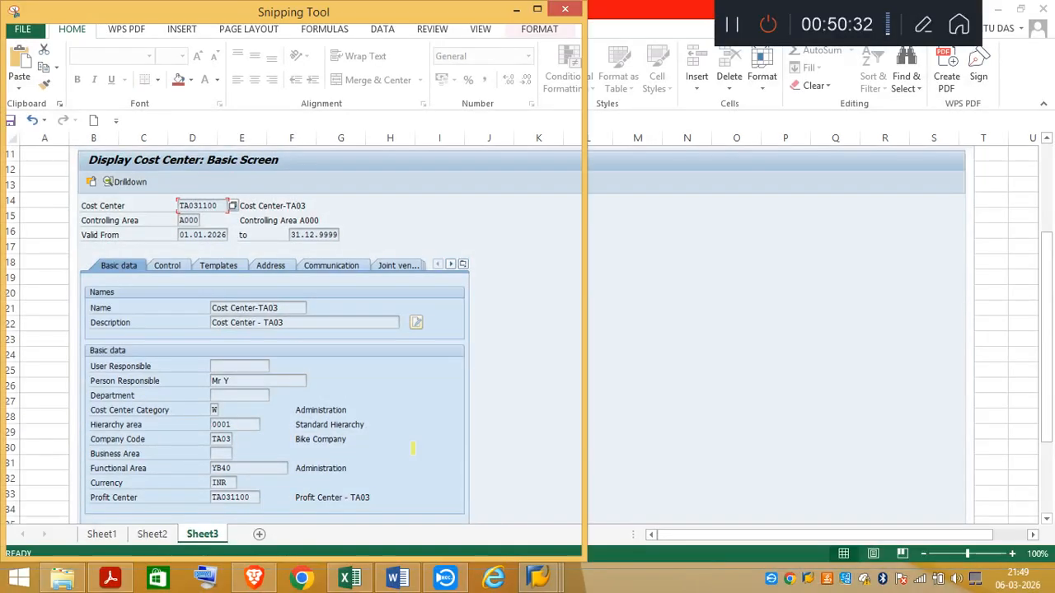
left_click(513, 10)
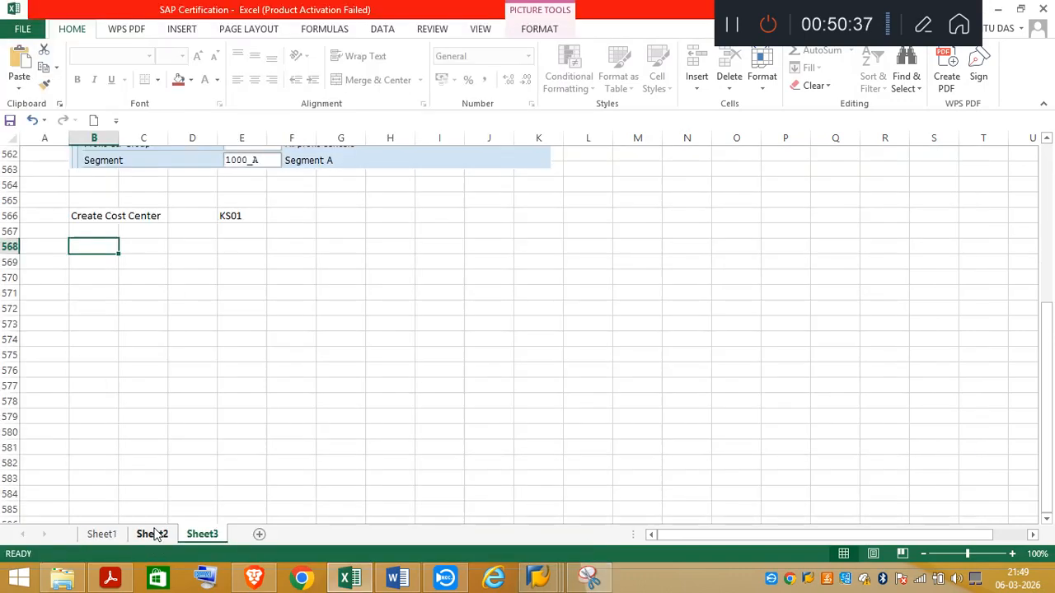
left_click(153, 534)
key("ctrl+v")
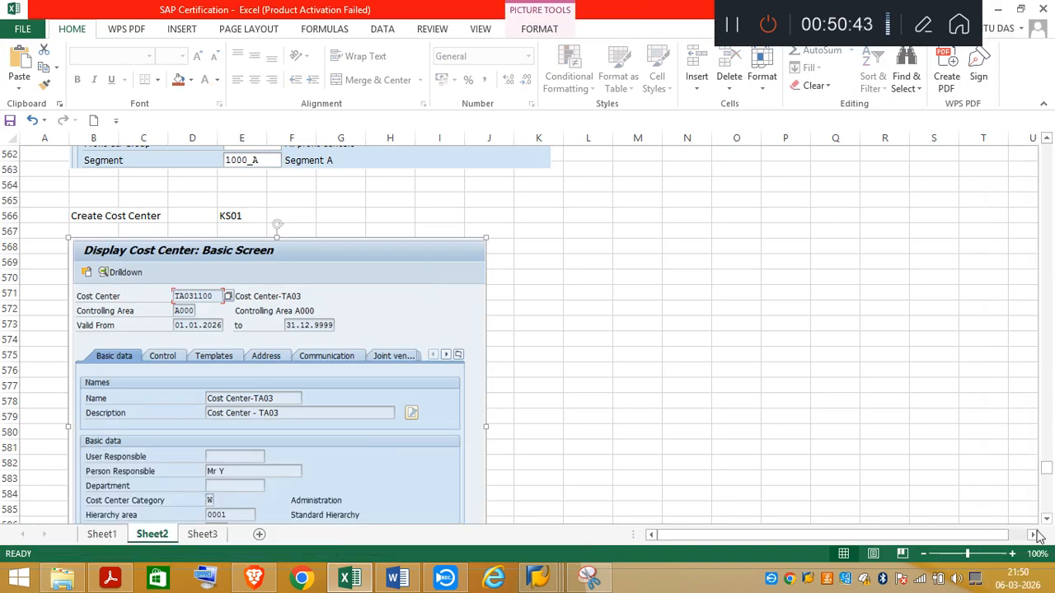
Step: Delete blank row 594 between the pasted cost center screenshot and the Tax on Purchases notes
scroll(1047, 521, "down", 6)
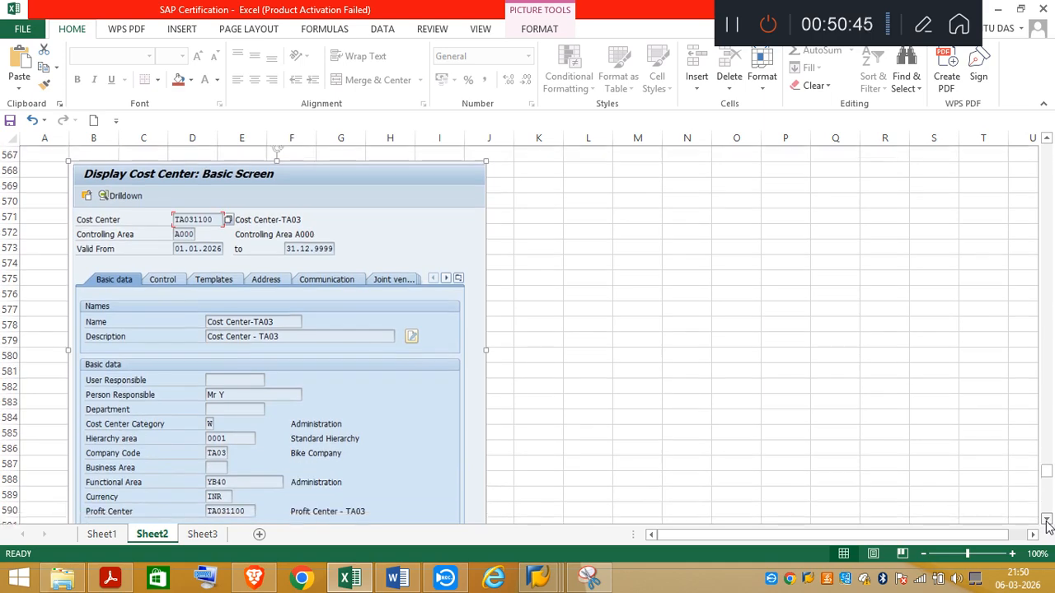
scroll(1047, 521, "down", 2)
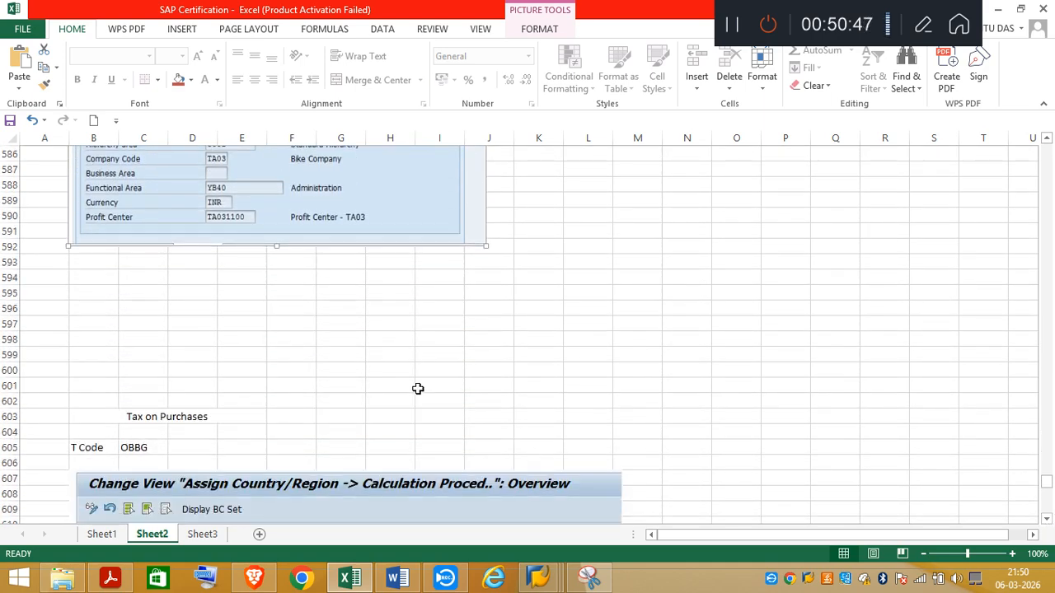
left_click(9, 277)
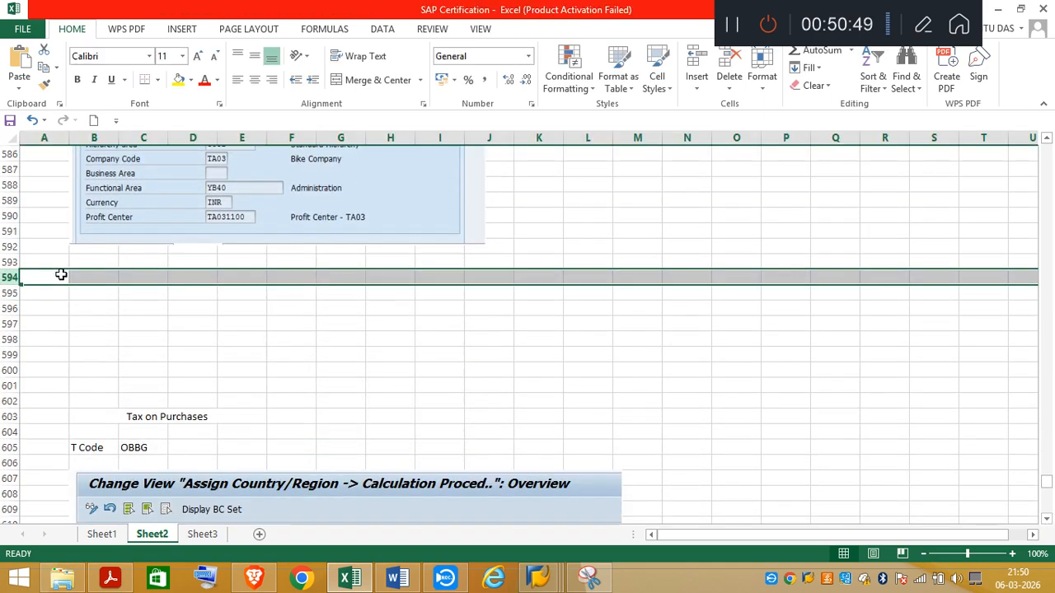
right_click(59, 274)
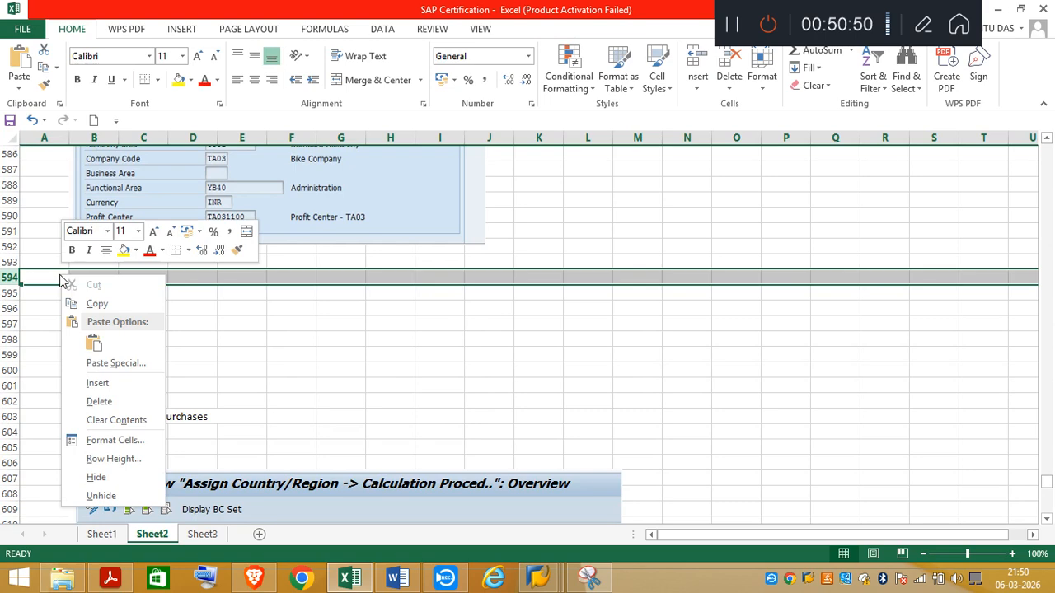
left_click(104, 402)
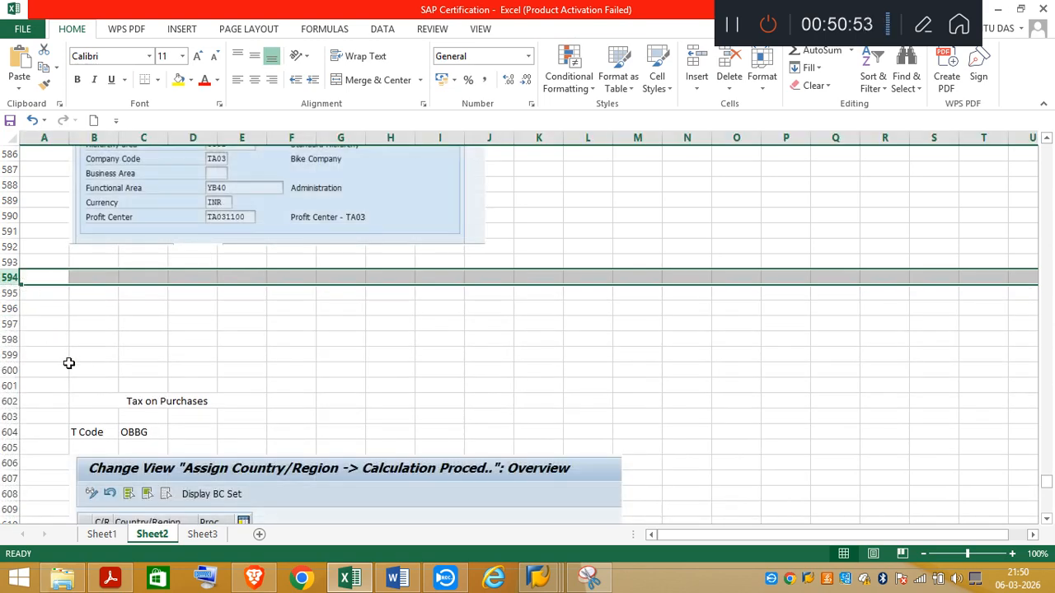
left_click(12, 371, "shift")
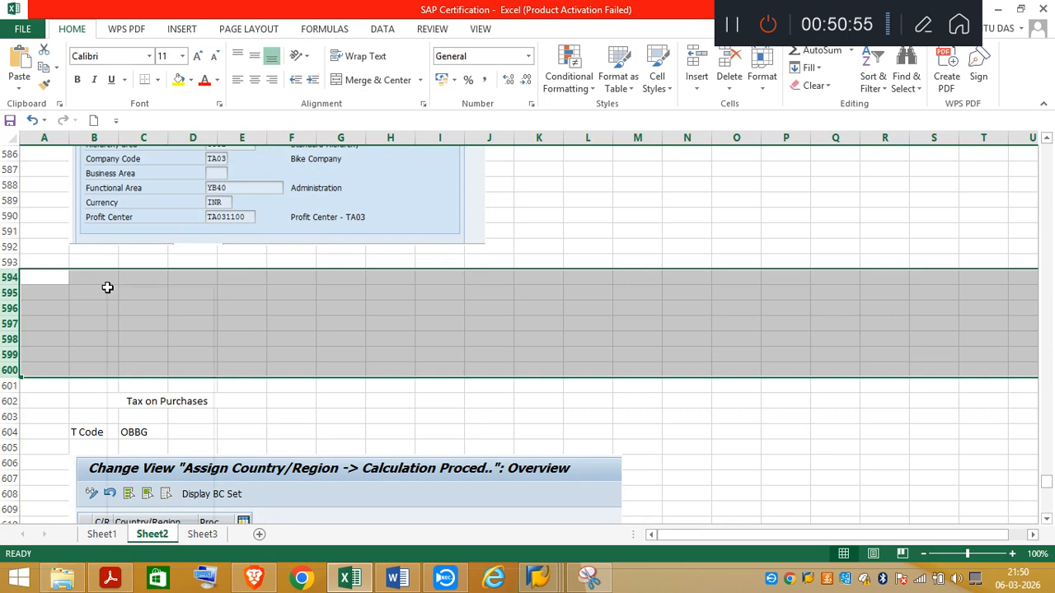
right_click(110, 293)
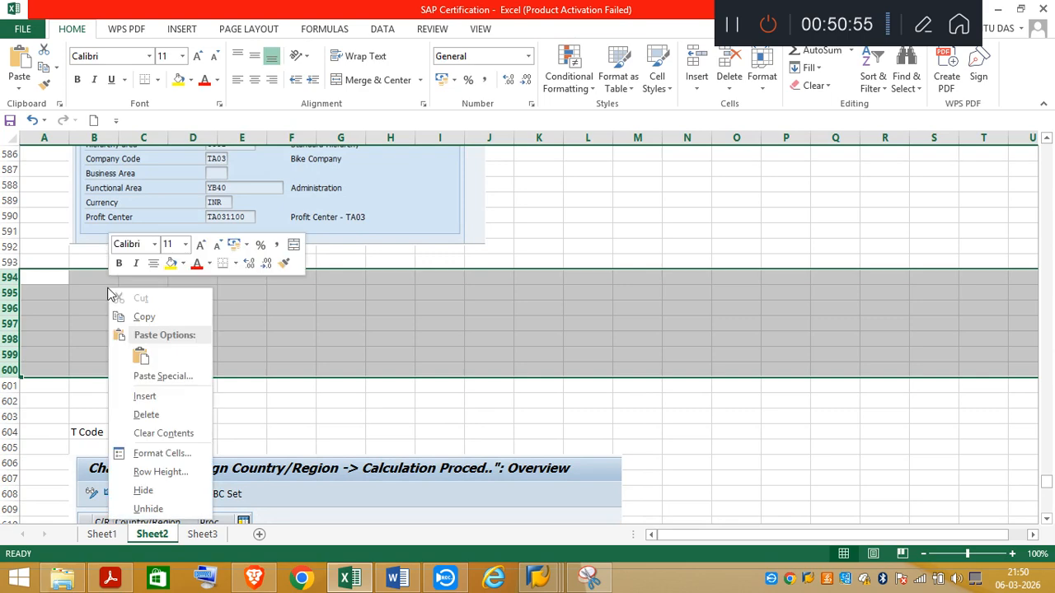
left_click(148, 398)
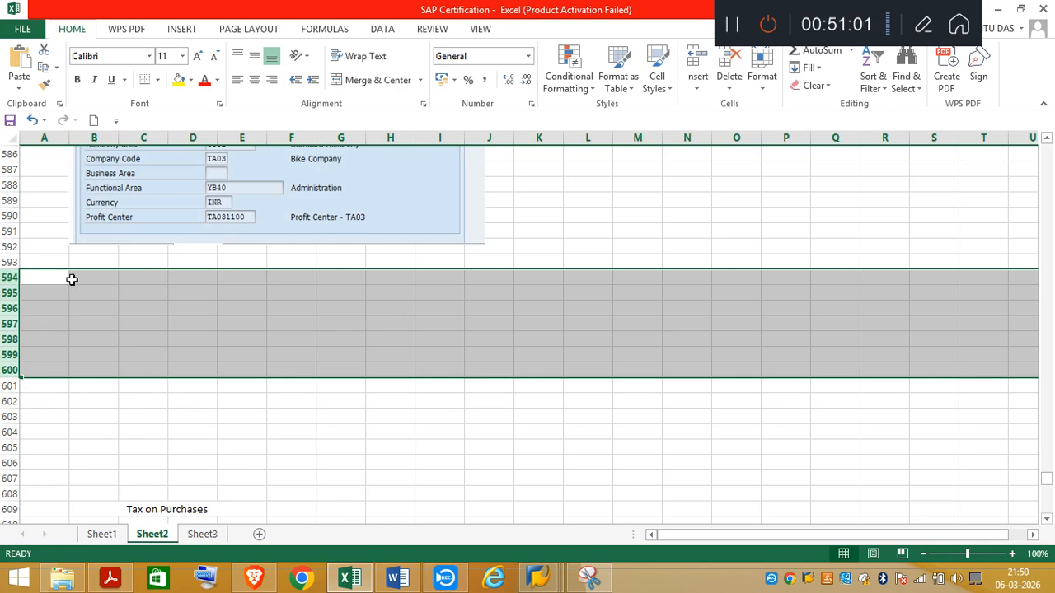
right_click(63, 277)
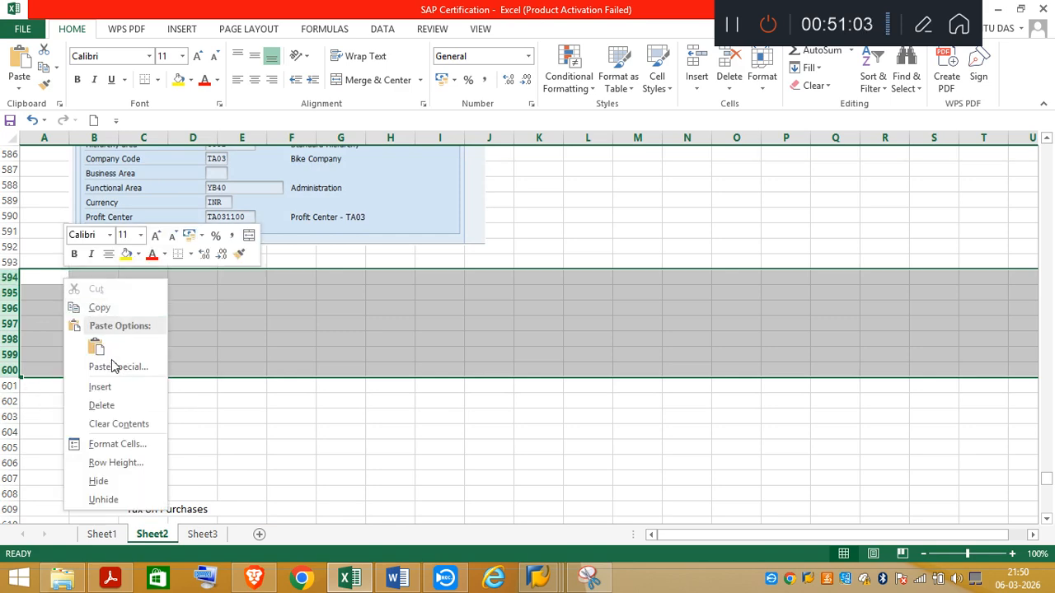
left_click(117, 404)
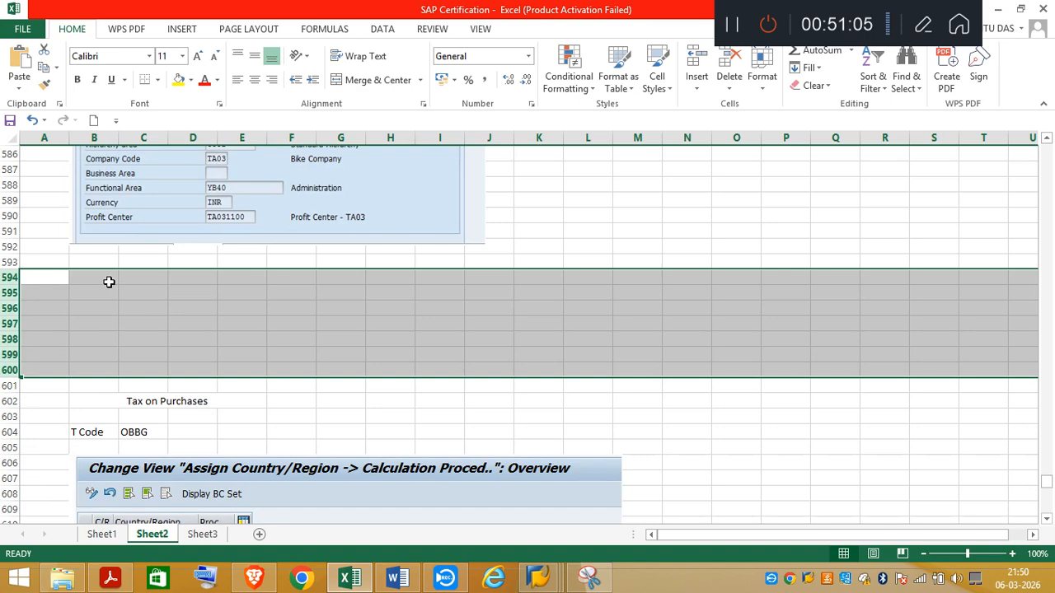
Step: Delete the surplus blank rows 594 to 600 above Tax on Purchases and switch to the cost center display in SAP
right_click(110, 283)
left_click(147, 409)
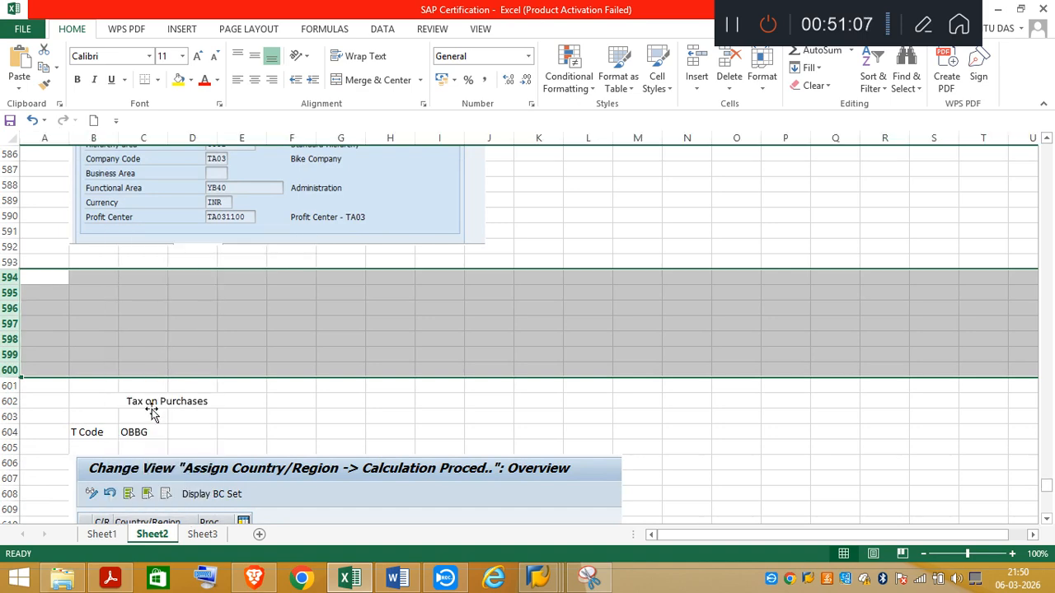
left_click(239, 308)
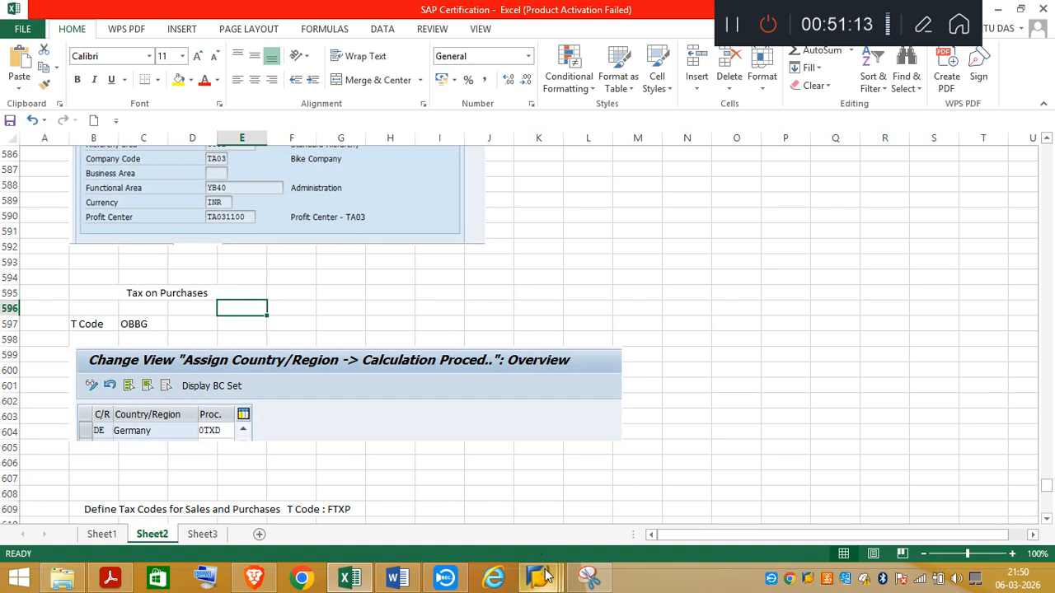
mouse_move(544, 577)
left_click(542, 515)
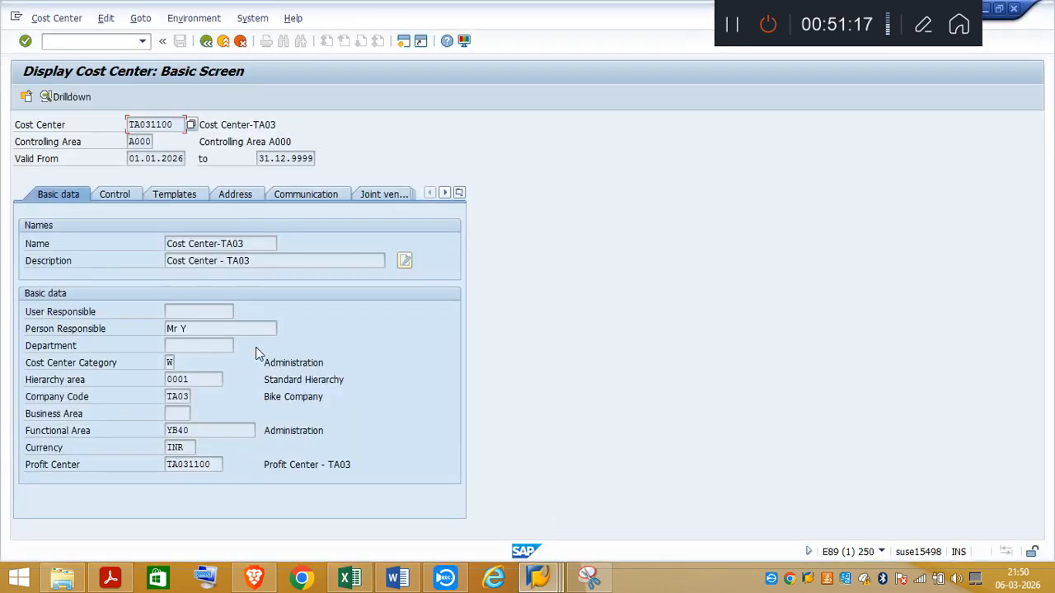
Step: Run transaction OBBG in the cost center session and position the country-to-calculation-procedure list on DE
left_click(536, 579)
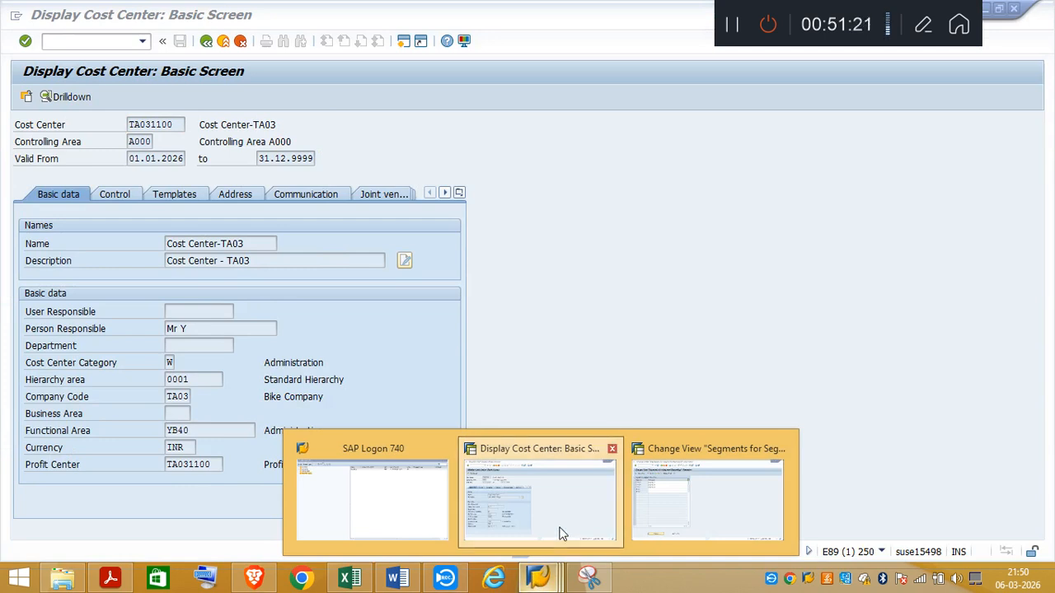
left_click(559, 533)
left_click(74, 39)
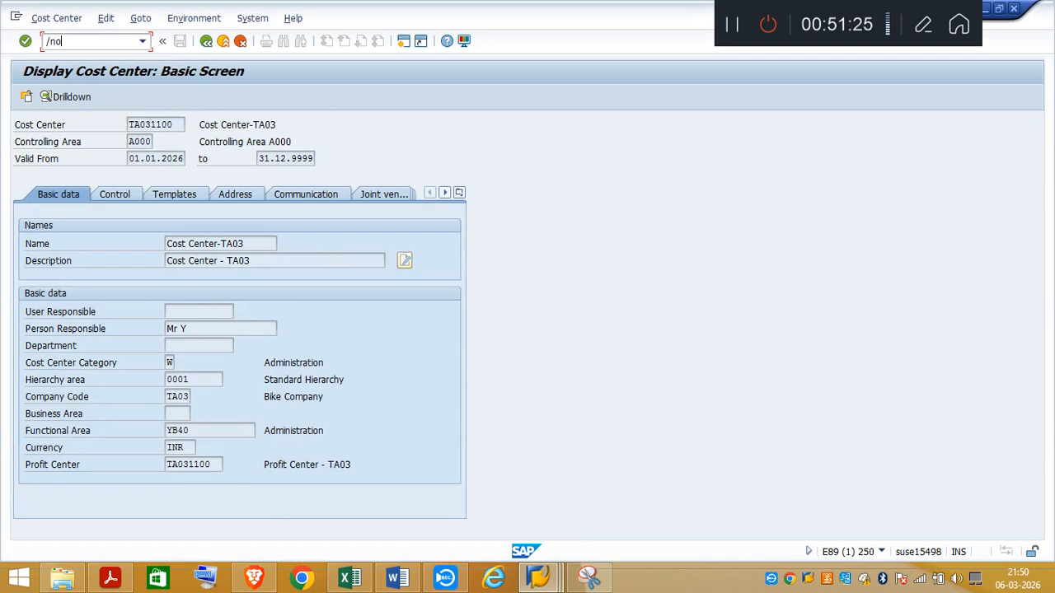
key("Return")
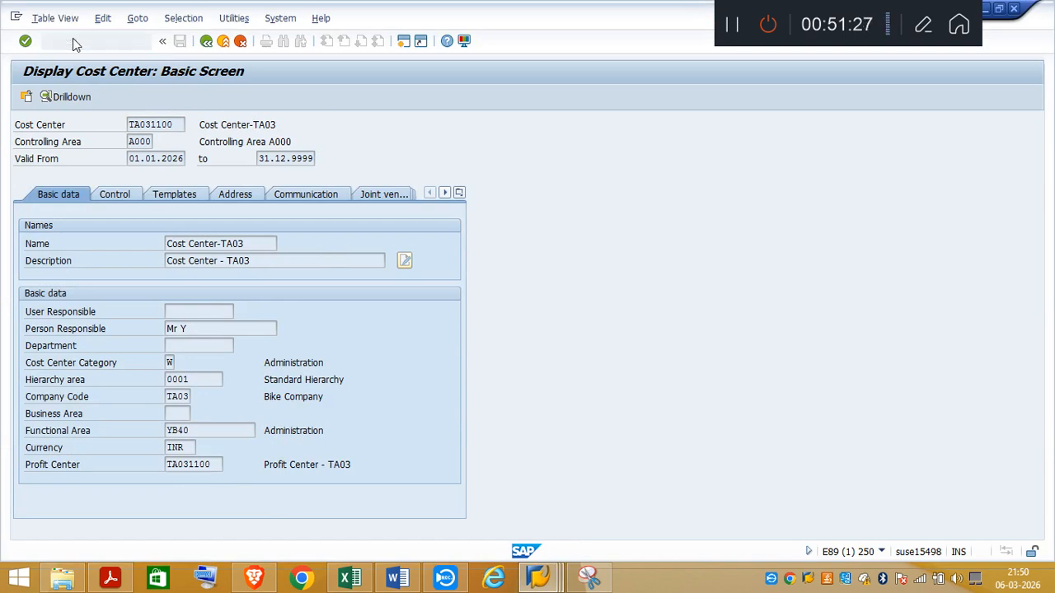
left_click(165, 465)
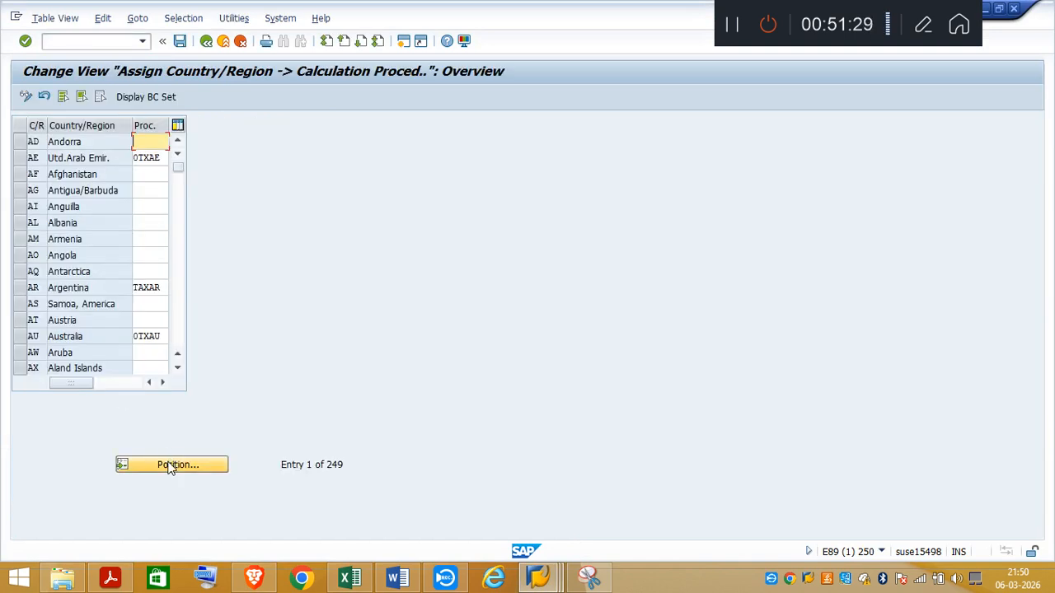
type("DE")
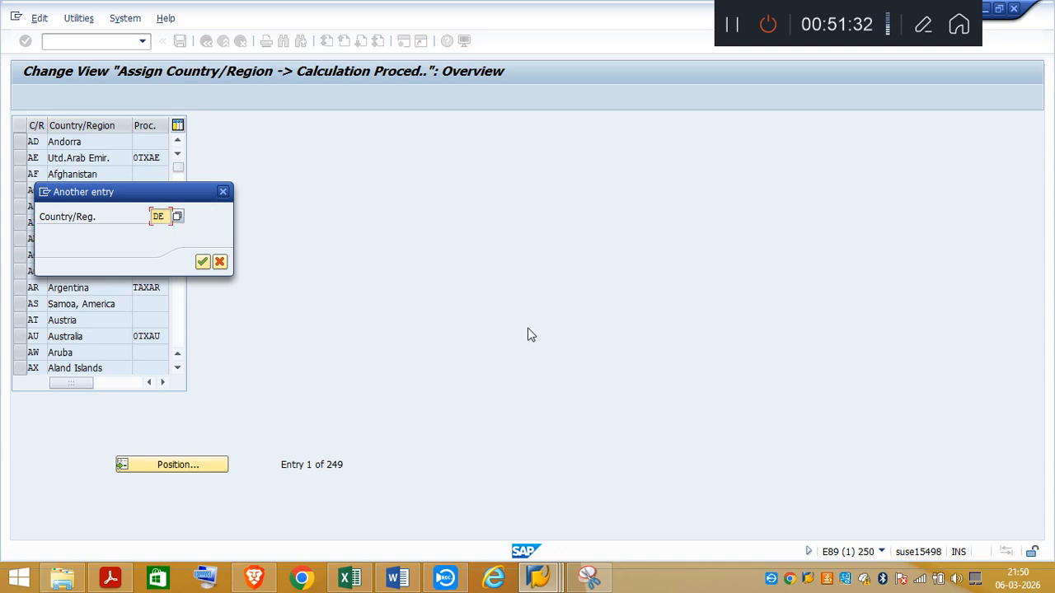
key("Return")
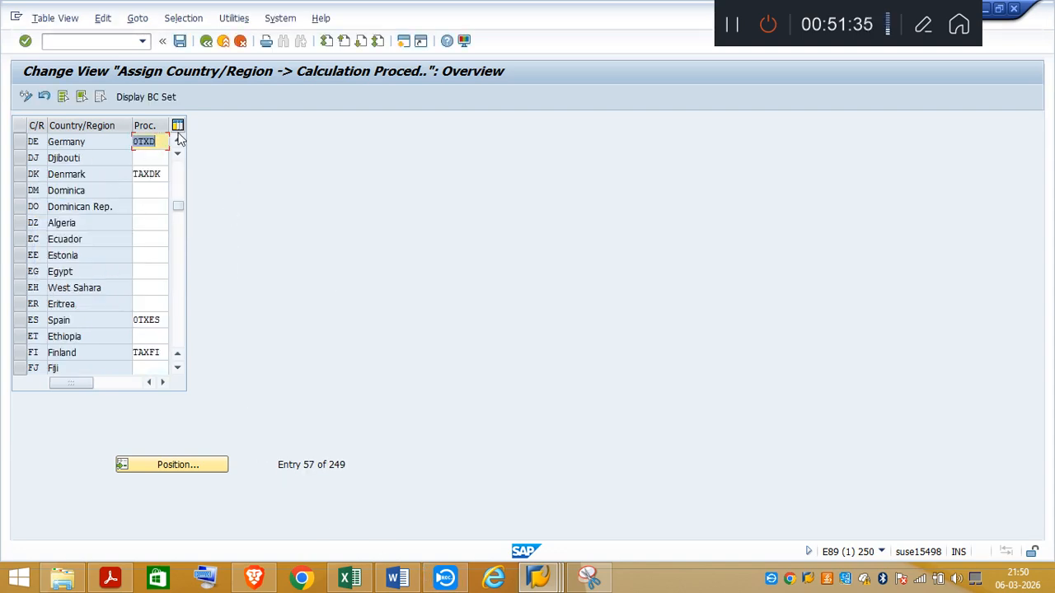
Step: Switch to Excel, merge and center cells D597:G597 beside OBBG on Sheet2, and enter "Check Tax Procedure" there
left_click(354, 581)
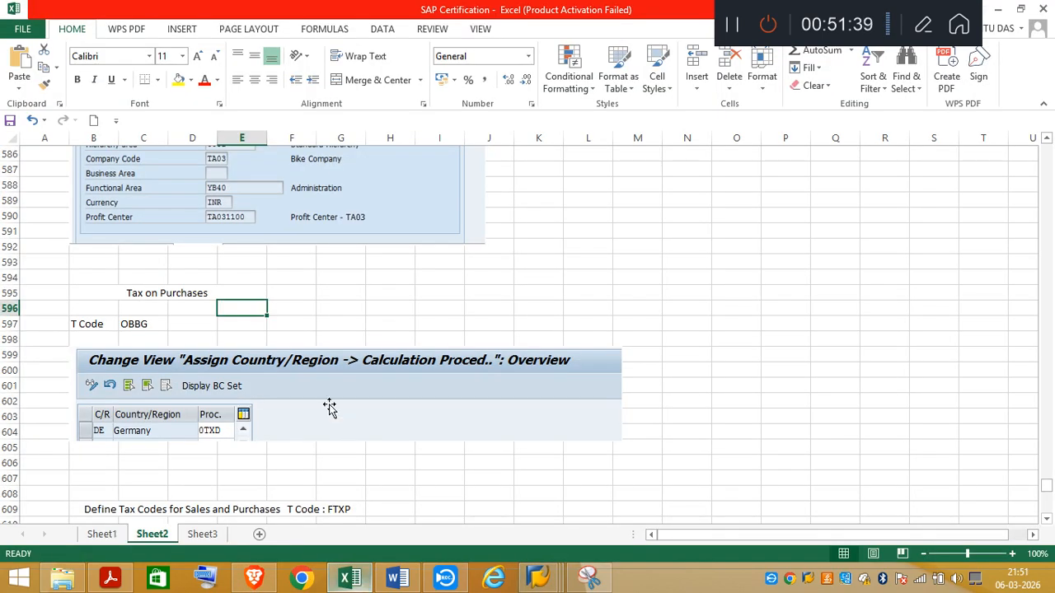
left_click_drag(202, 322, 360, 322)
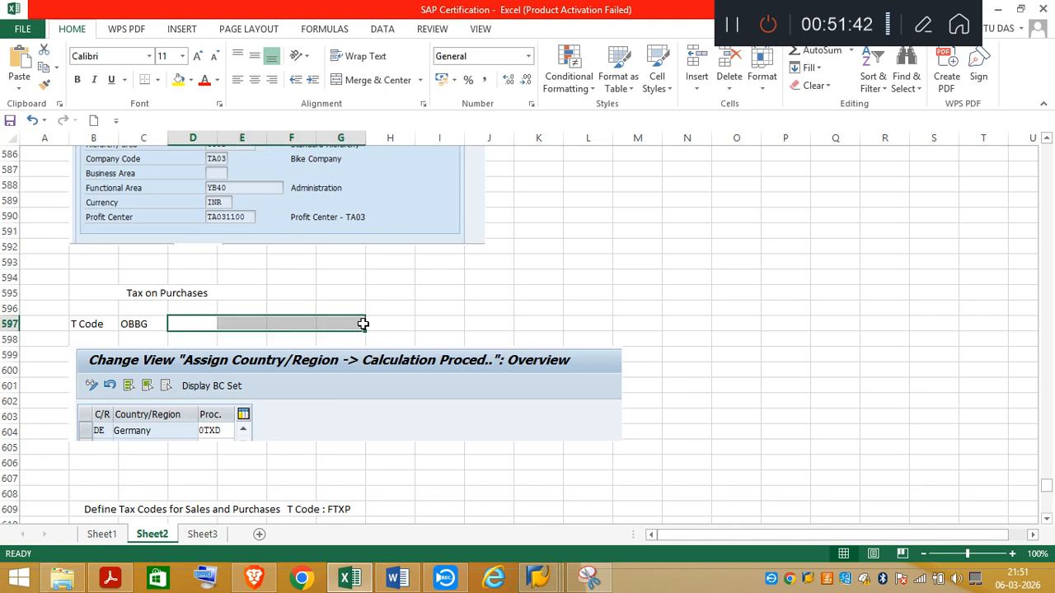
left_click(373, 80)
double_click(196, 322)
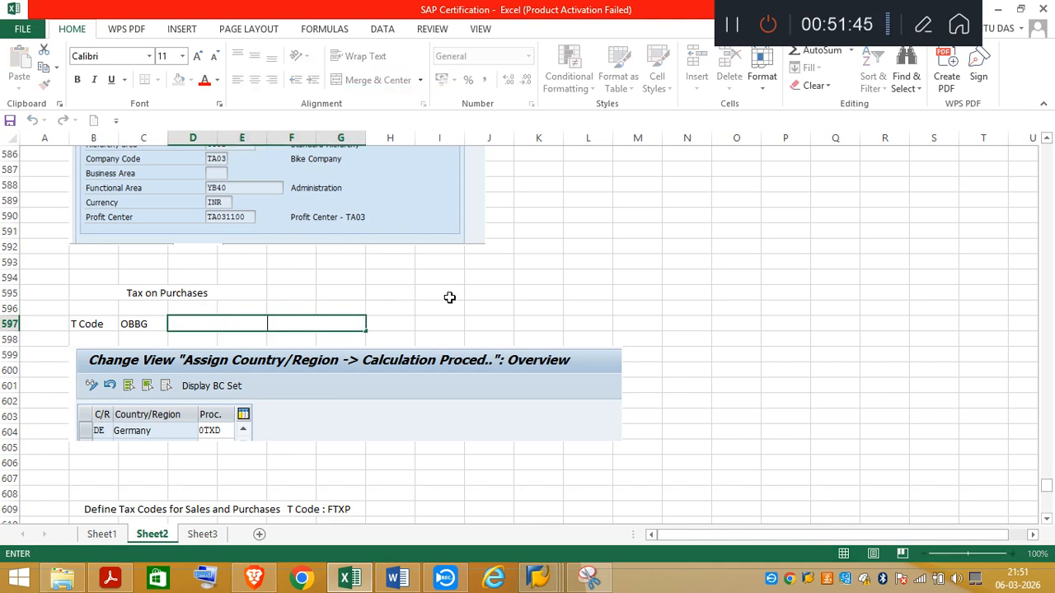
type("Check Tax Proc")
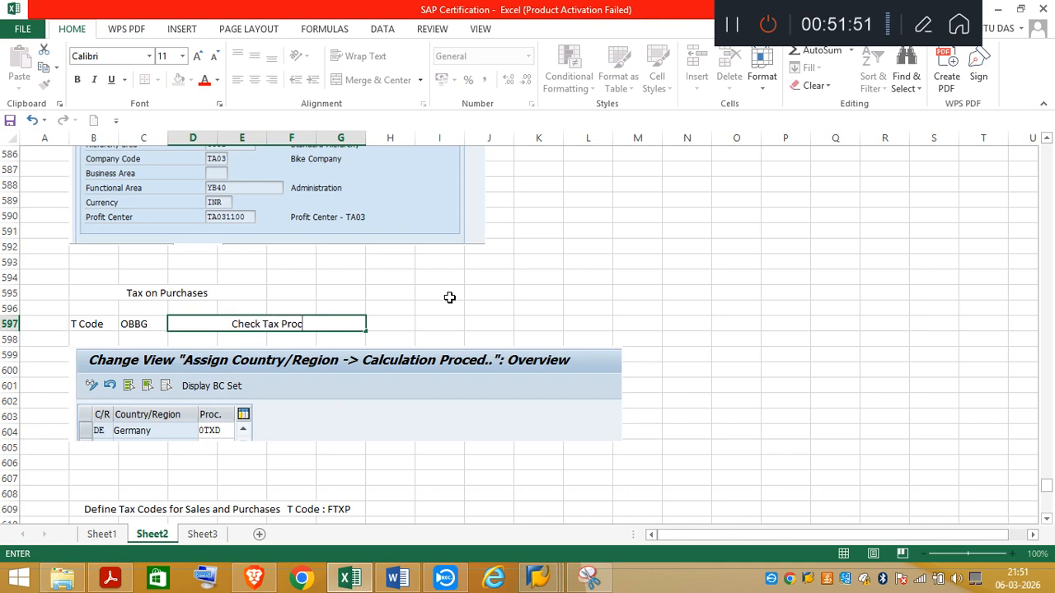
type("edure")
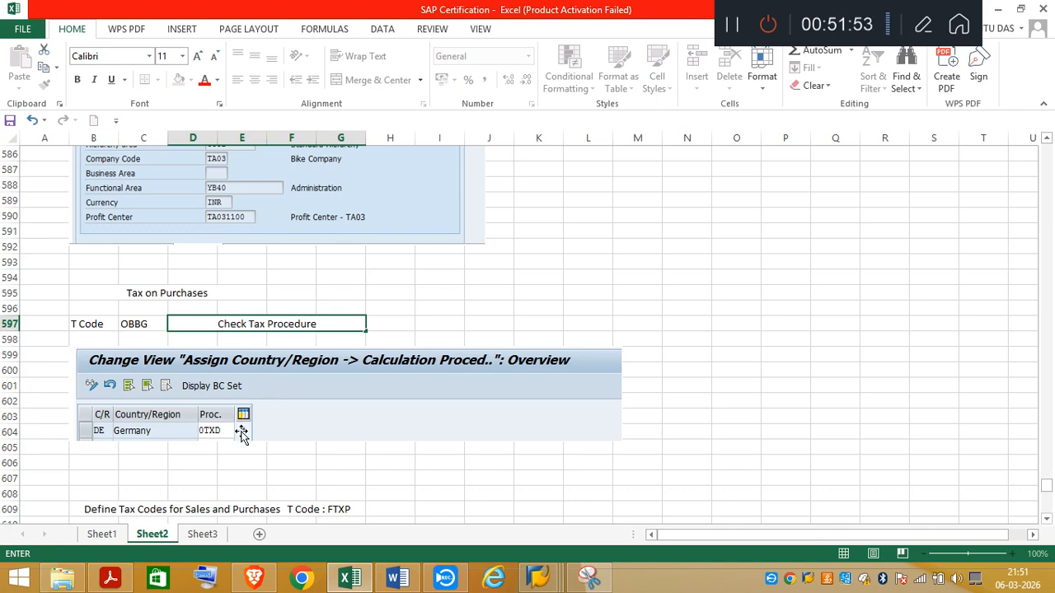
Step: Following the tax code notes on Sheet2, run transaction FTXP in SAP for country DE and switch to the task PDF
left_click(1047, 519)
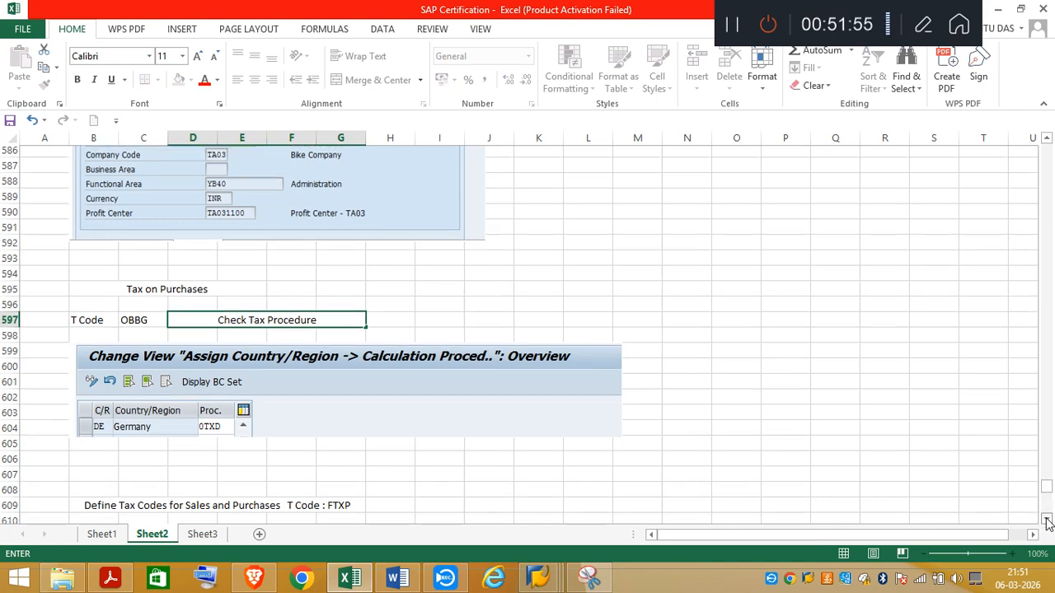
left_click(1047, 521)
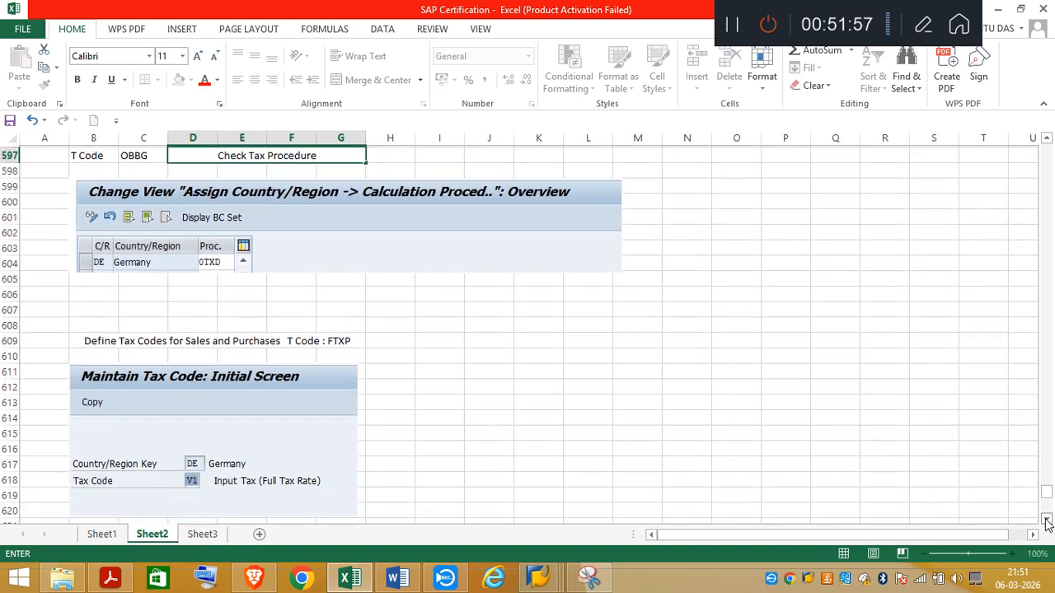
left_click(1047, 521)
left_click(1047, 521)
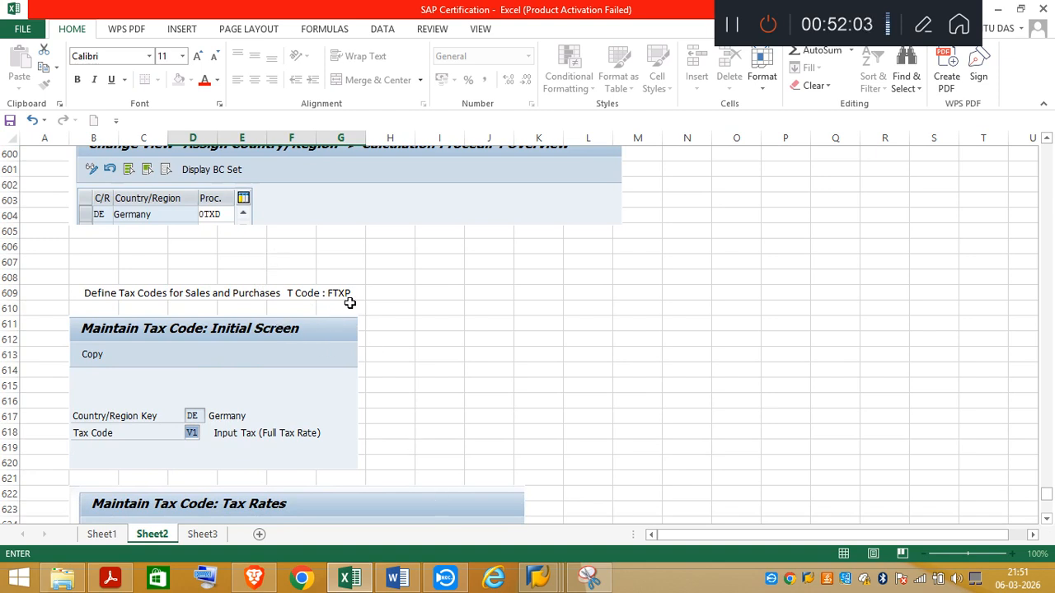
mouse_move(531, 583)
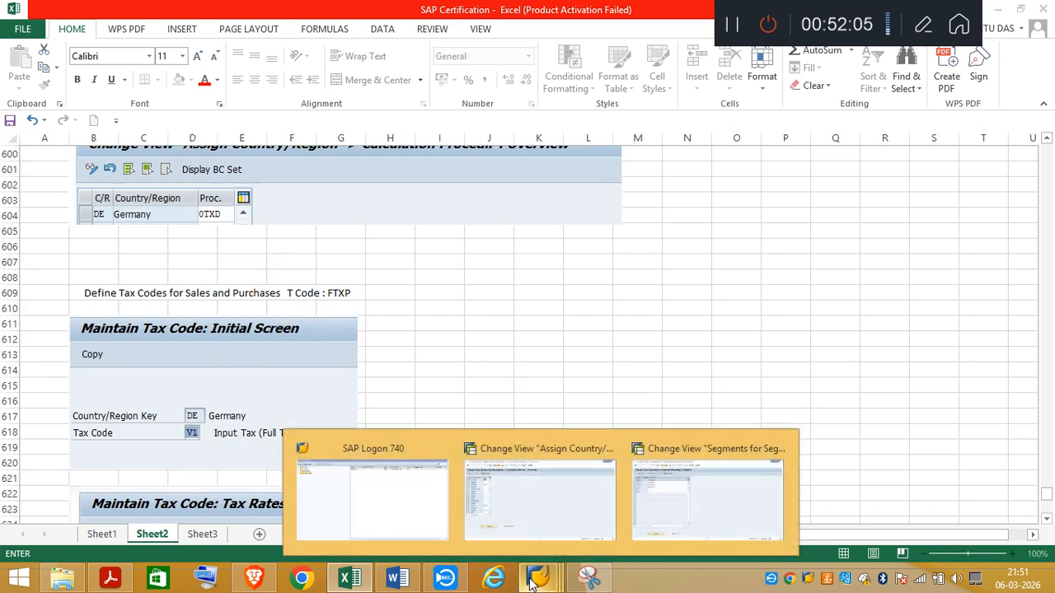
left_click(551, 519)
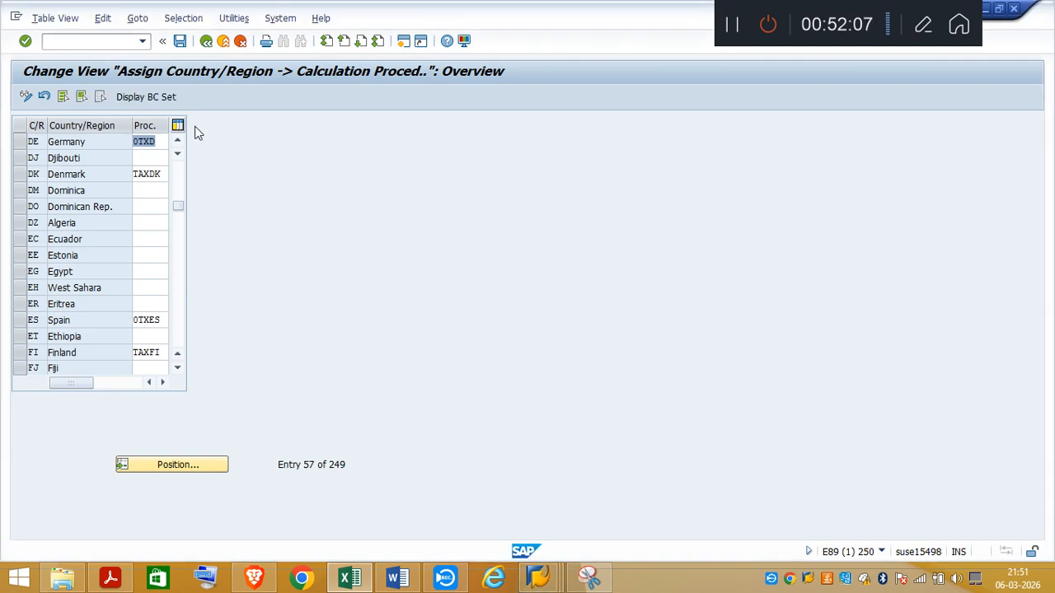
left_click(93, 43)
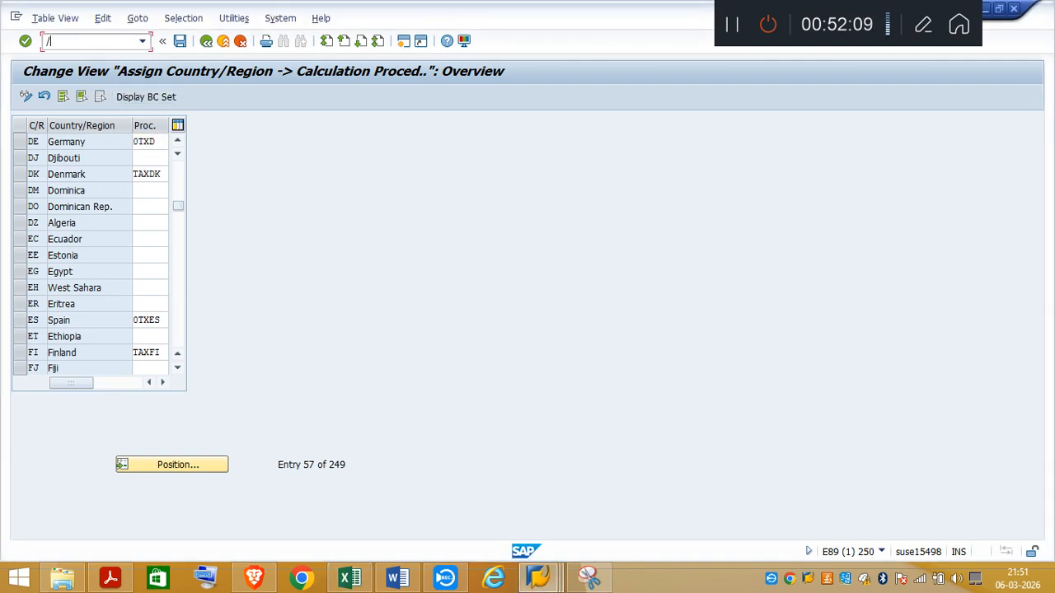
type("/nftXP")
key("Return")
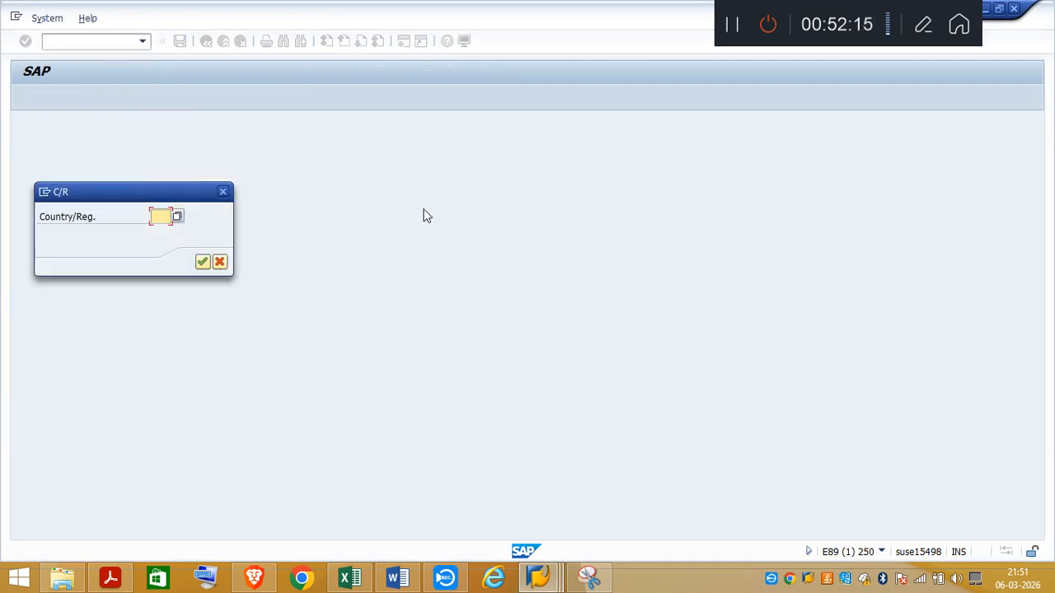
type("DE")
key("Return")
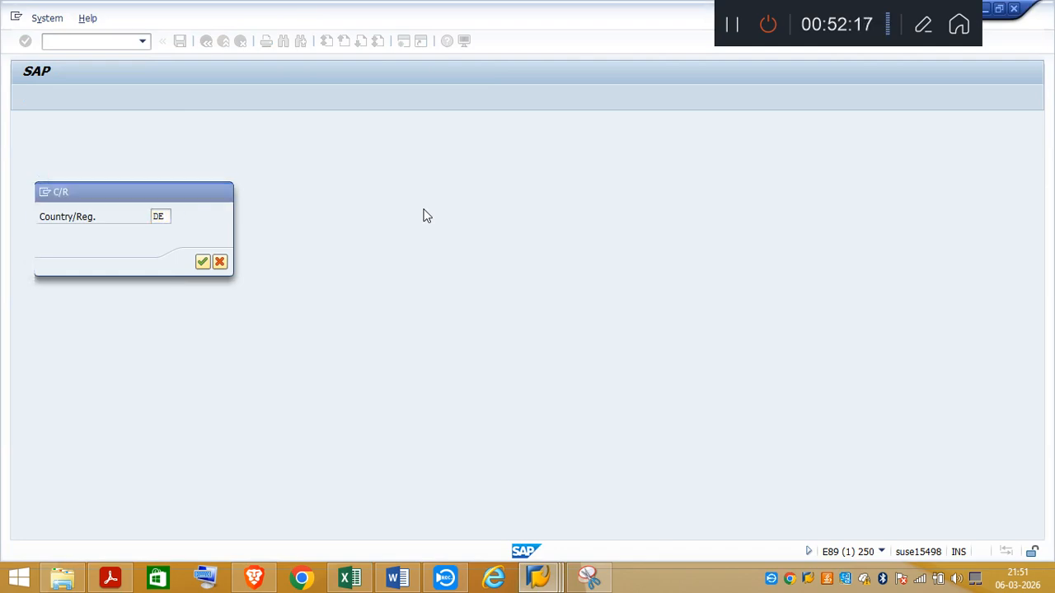
left_click(110, 577)
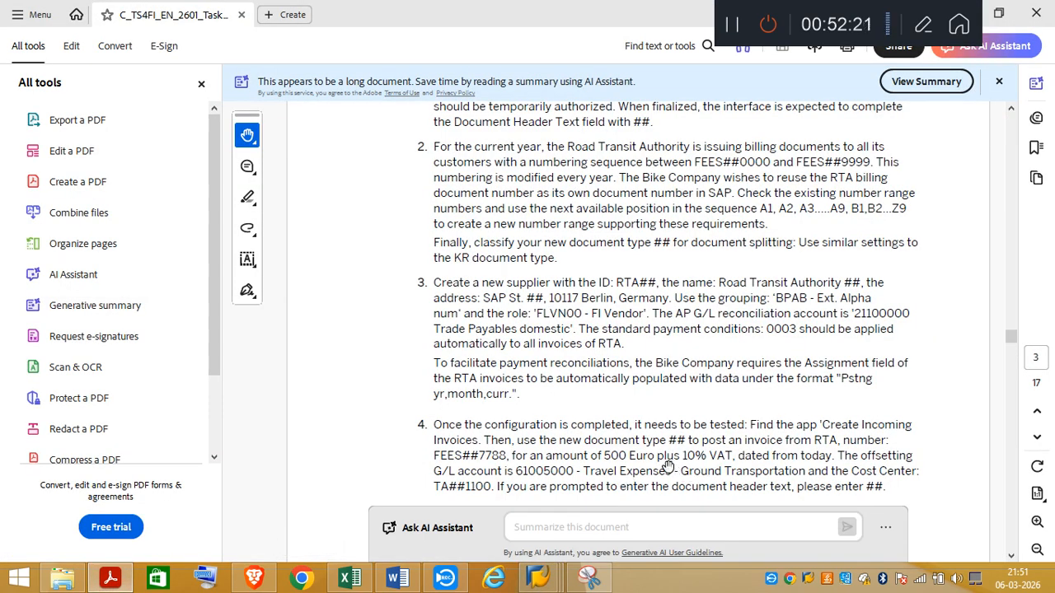
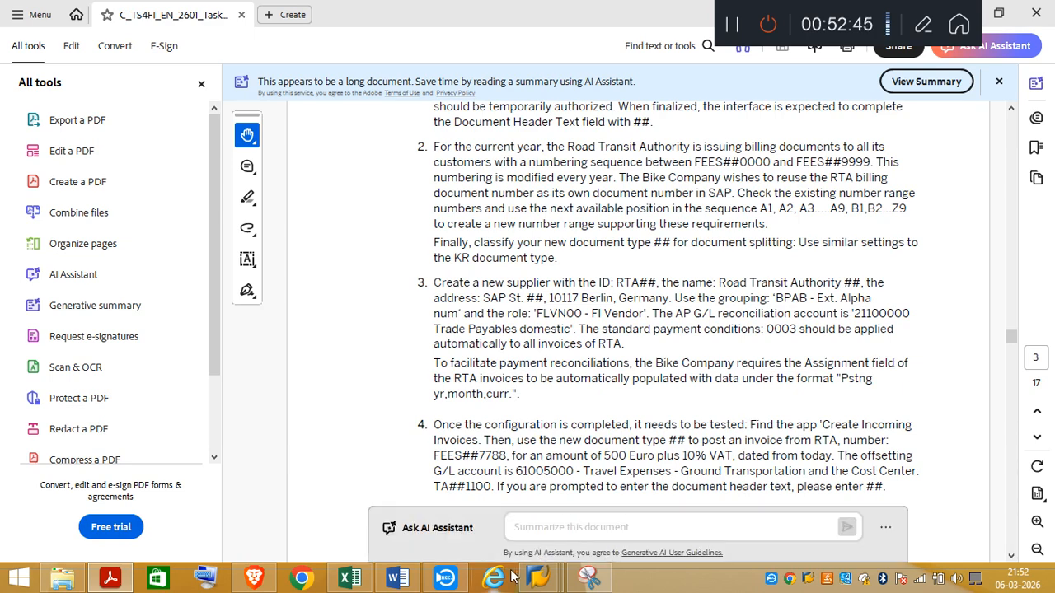
Step: Examine the Sheet2 notes in Excel for the FTXP tax code and its percentage rates, after a glance at the SAP tax code screen
mouse_move(537, 582)
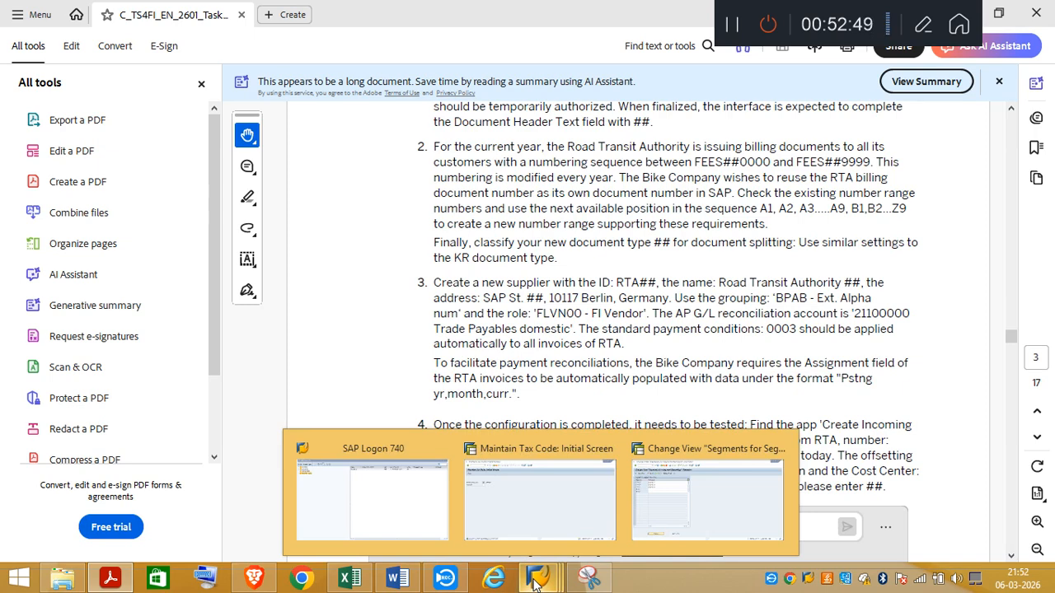
left_click(549, 500)
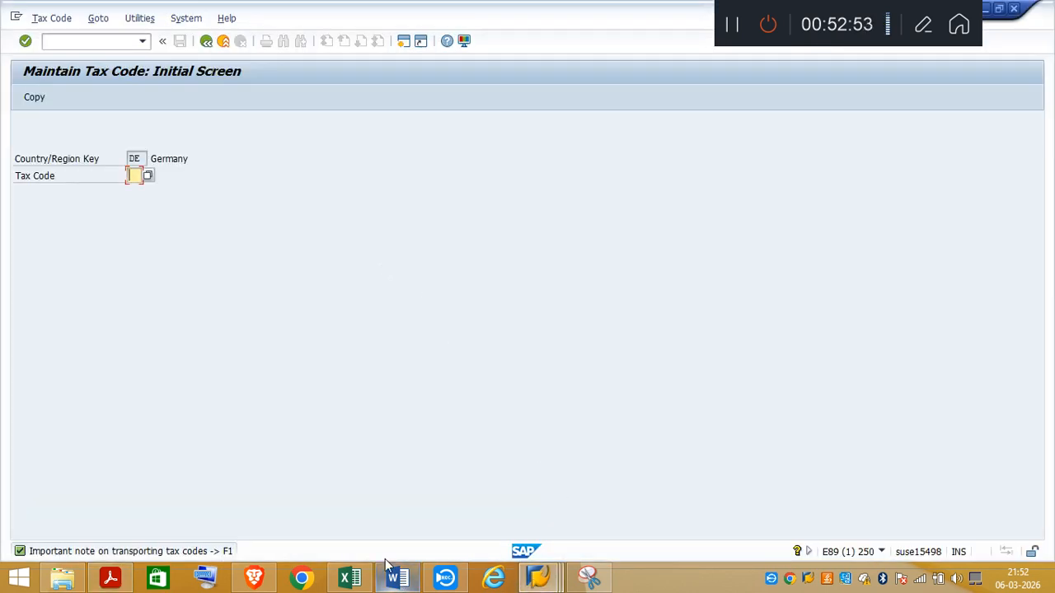
left_click(349, 576)
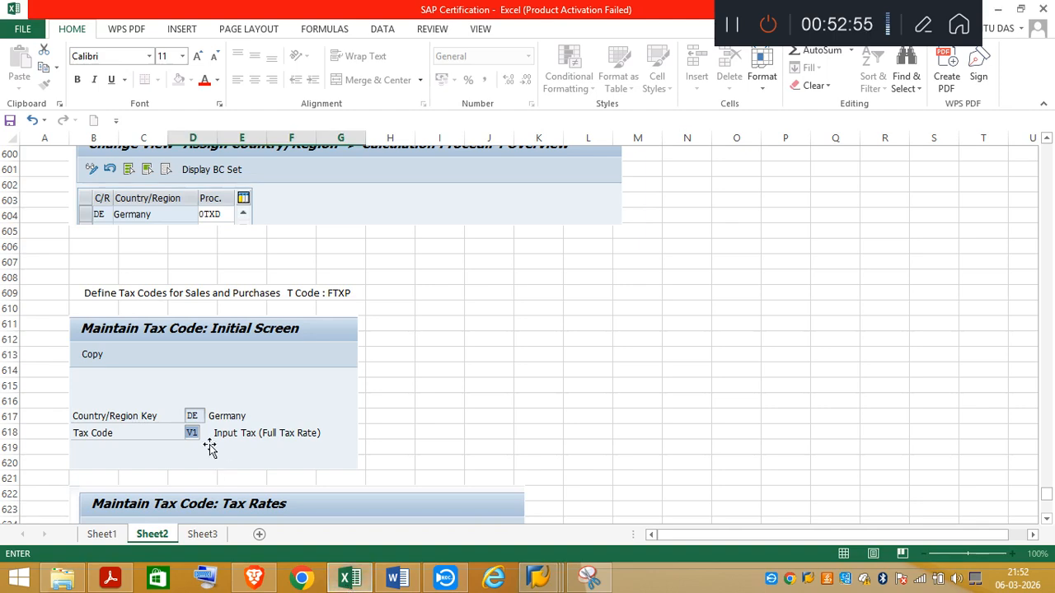
left_click(1048, 520)
left_click(1047, 520)
left_click(1048, 521)
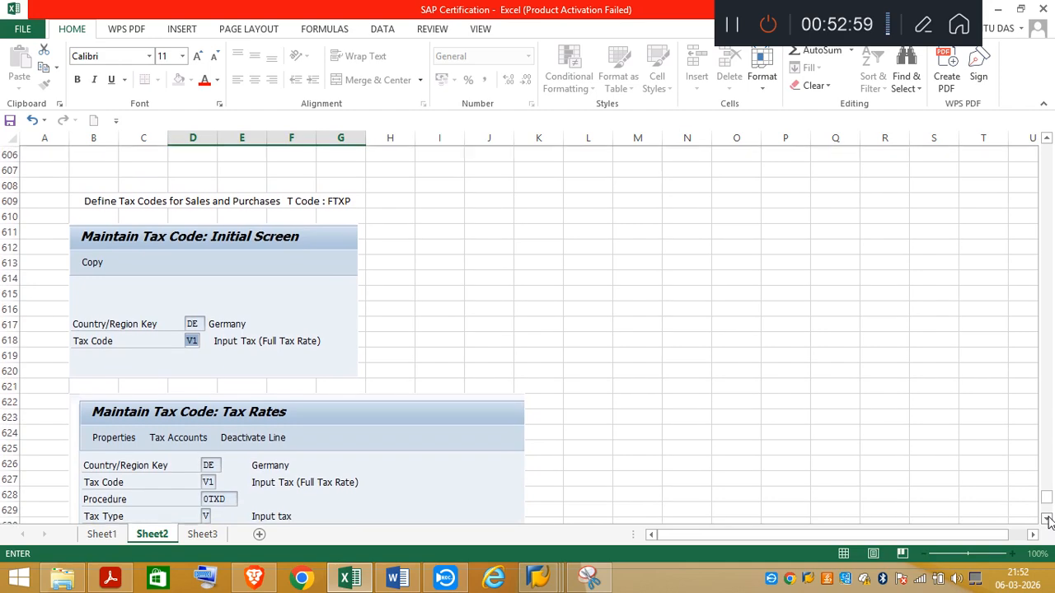
left_click(1048, 520)
left_click(1048, 520)
left_click(1048, 520)
left_click(1048, 520)
left_click(1048, 520)
left_click(1047, 521)
left_click(1047, 520)
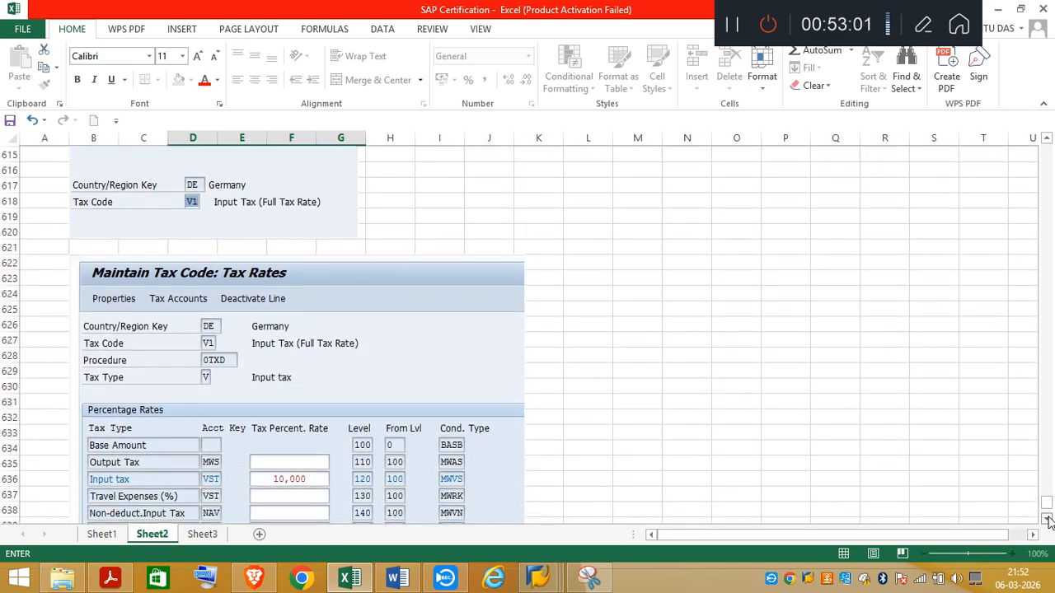
left_click(1048, 520)
left_click(1048, 521)
left_click(1048, 520)
left_click(1047, 520)
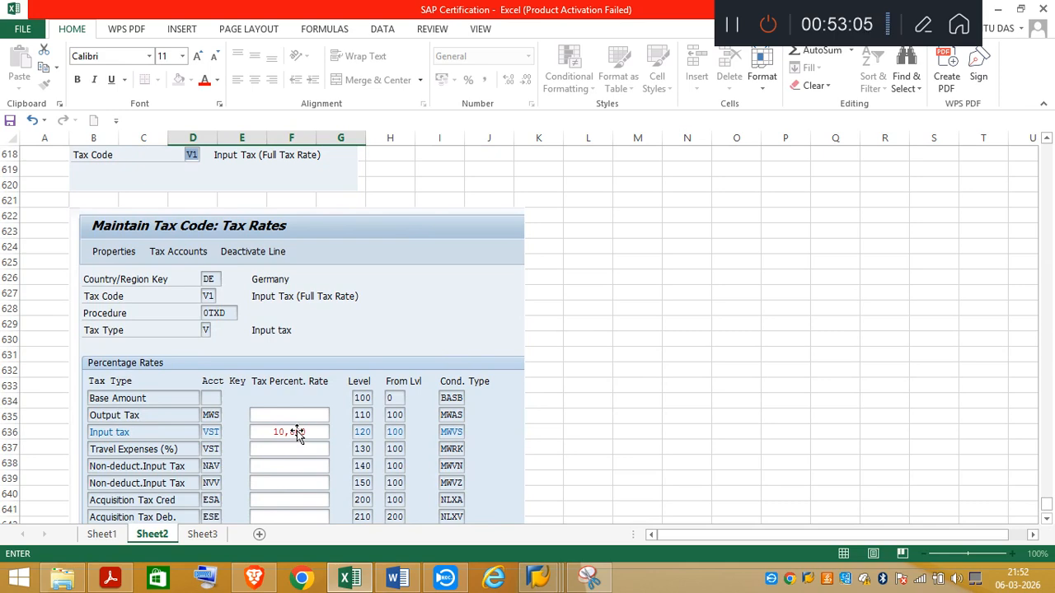
Step: Switch to the Maintain Tax Code session in SAP and display the tax rates of code V1 for Germany
mouse_move(541, 580)
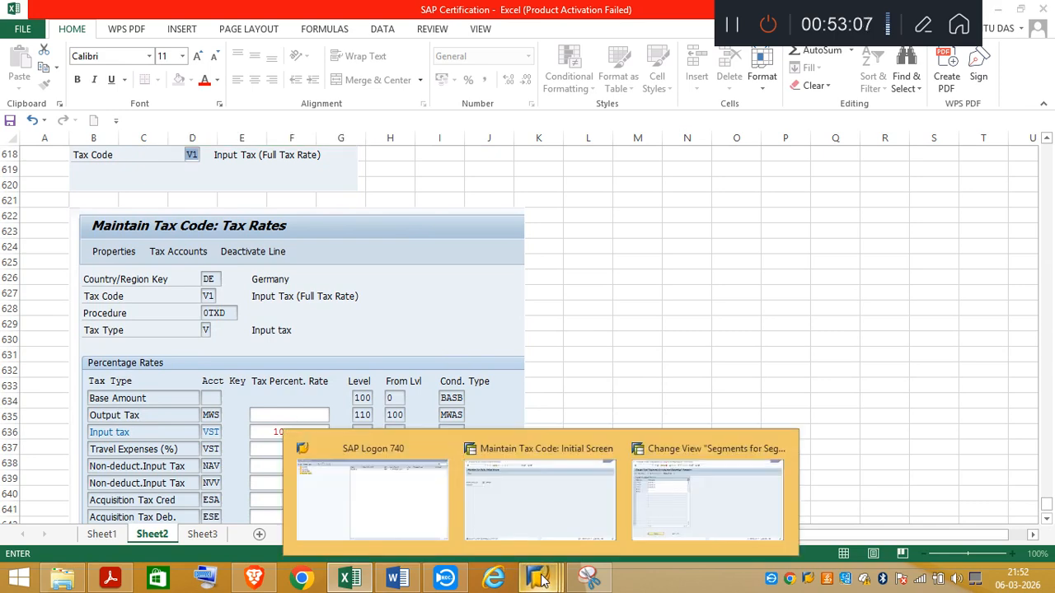
left_click(566, 519)
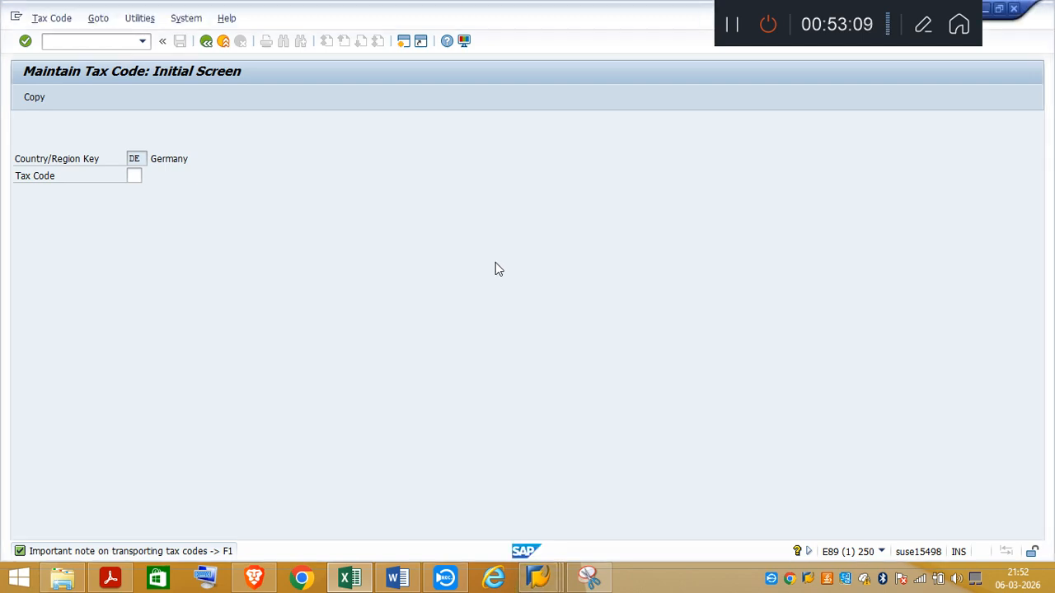
type("V1")
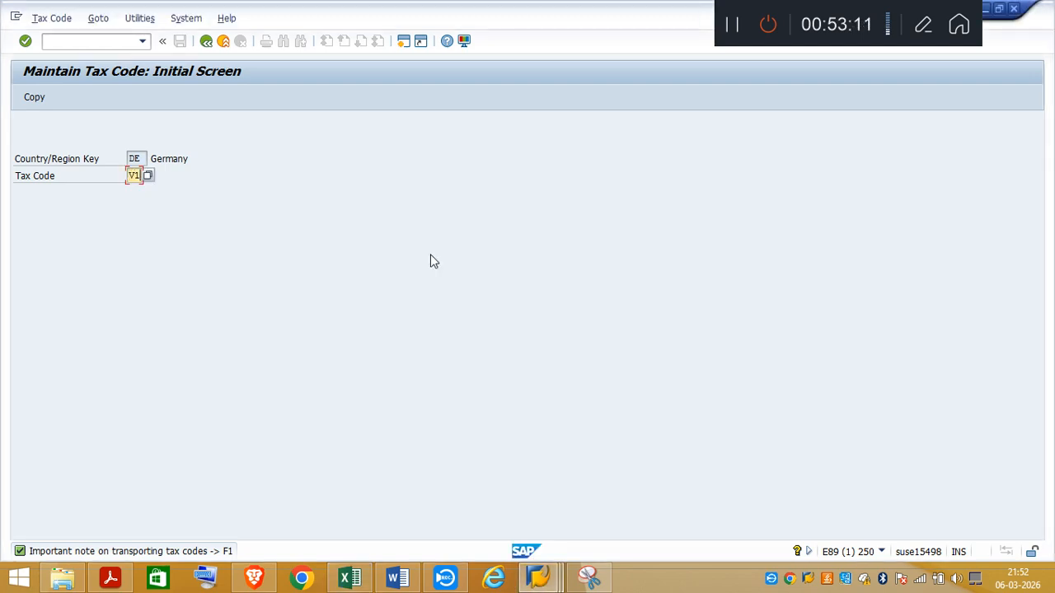
key("Return")
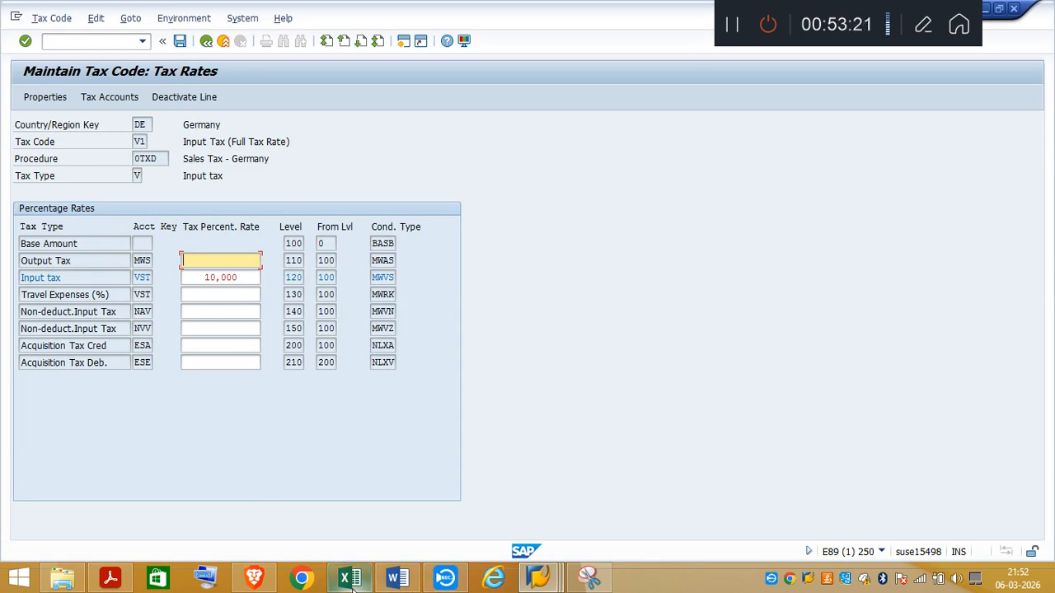
Step: Switch to Excel and enter "Testing" in cell B645 below the tax rates screenshot on Sheet2
mouse_move(352, 585)
left_click(350, 495)
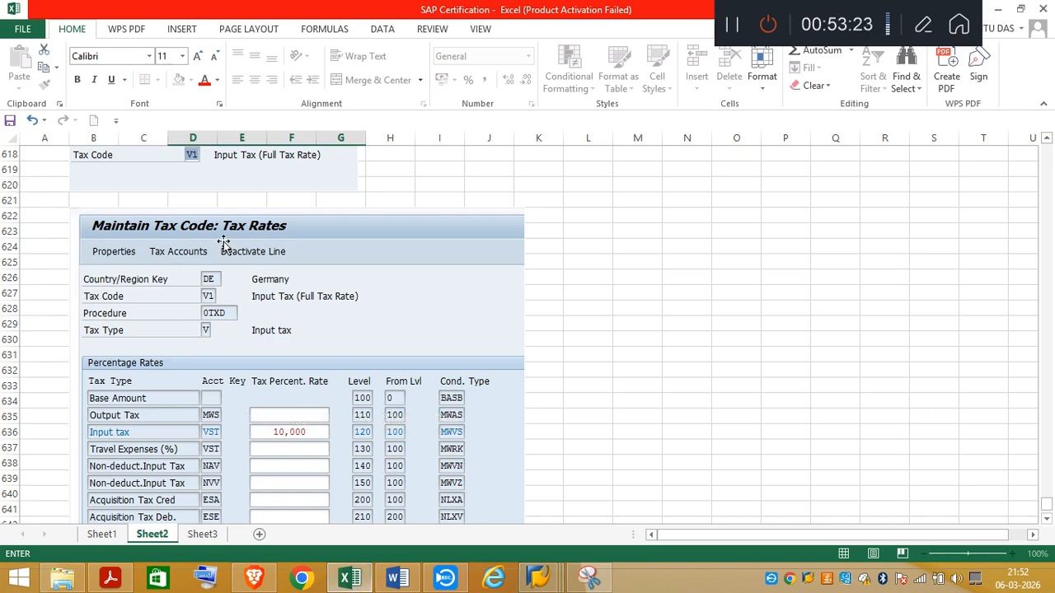
left_click(1046, 520)
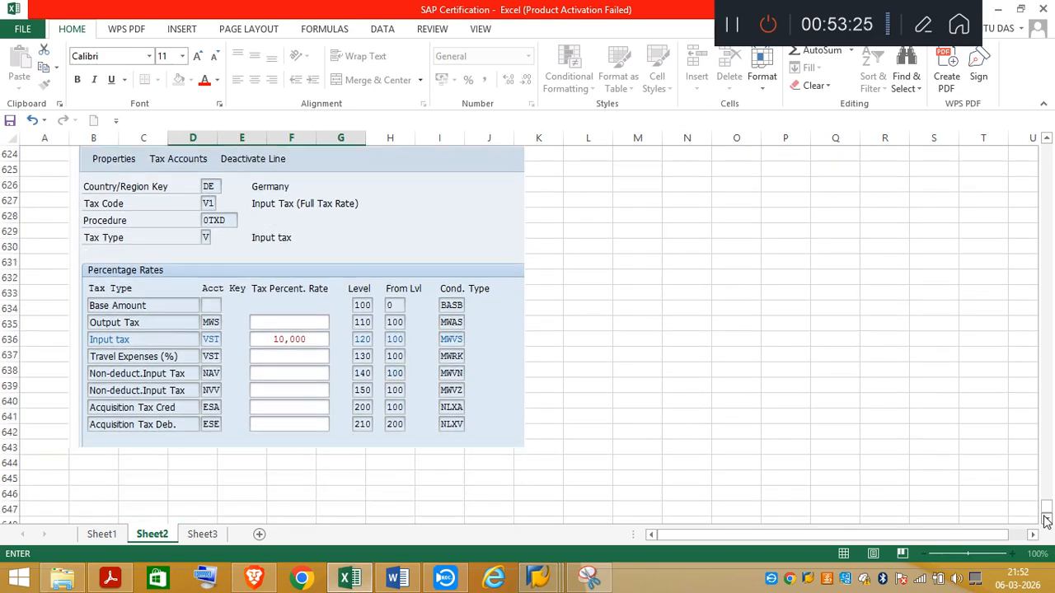
left_click(1046, 520)
left_click(87, 374)
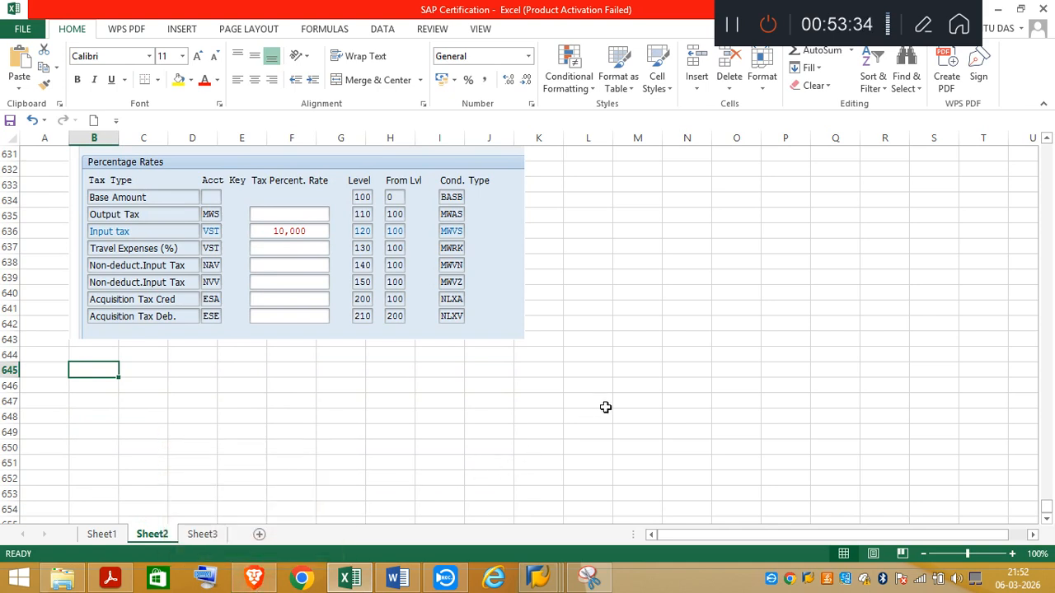
left_click_drag(82, 370, 279, 371)
type("Te")
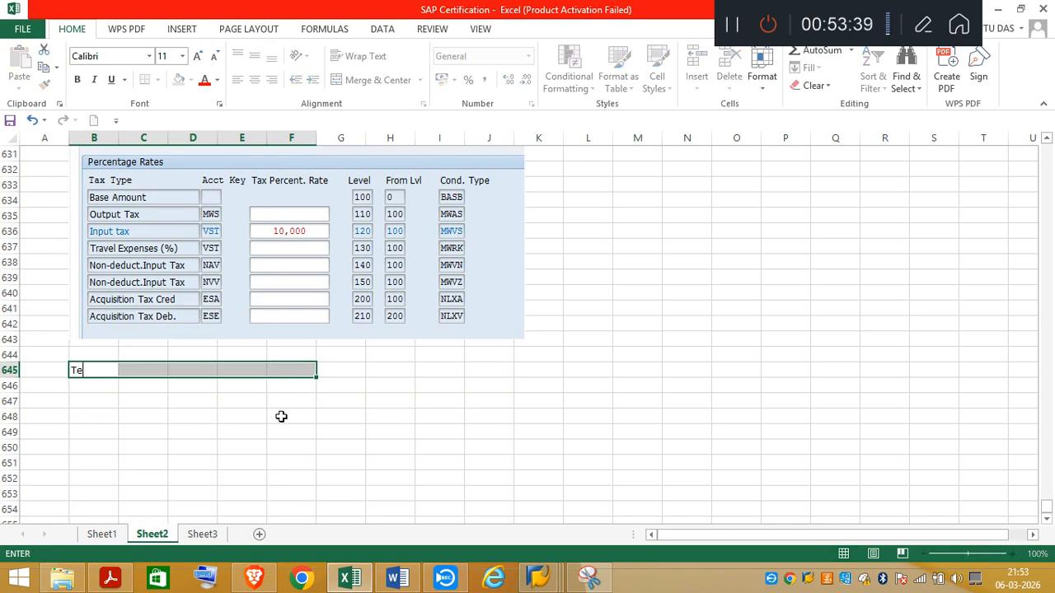
type("sting")
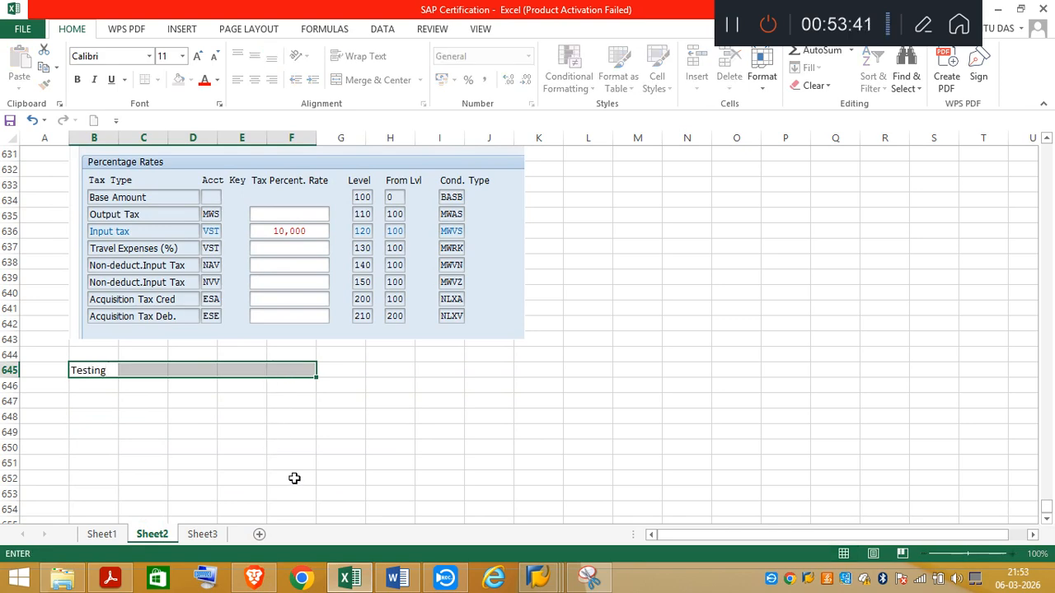
Step: Check test item 4 in the task PDF, and enter "Vendor / Supplier Invoice" in C645 and "FB60" in F645 on Sheet2 in Excel
left_click(264, 581)
left_click(264, 581)
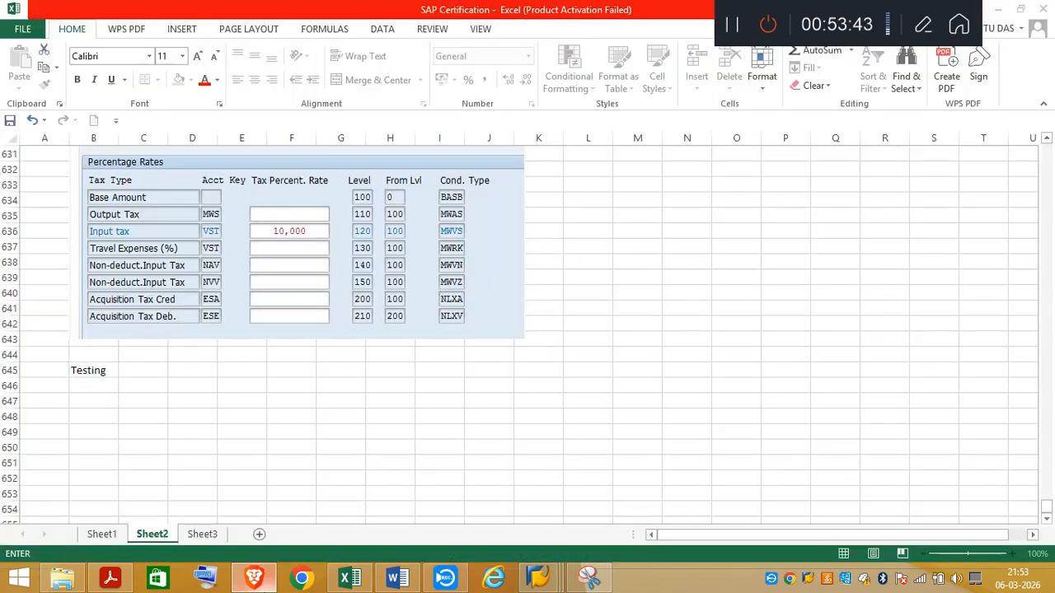
left_click(109, 578)
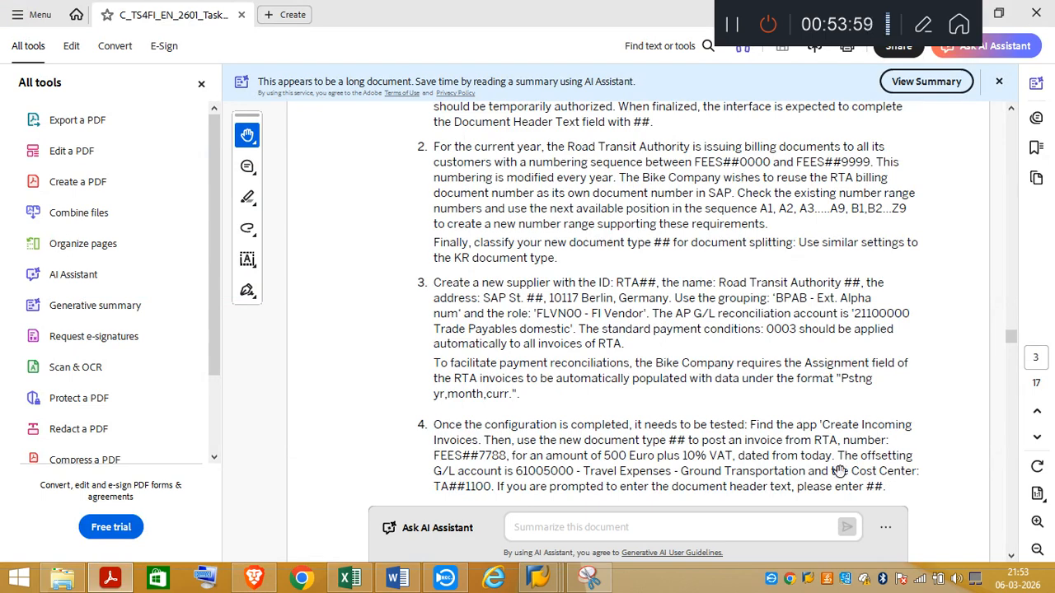
key("alt+Tab")
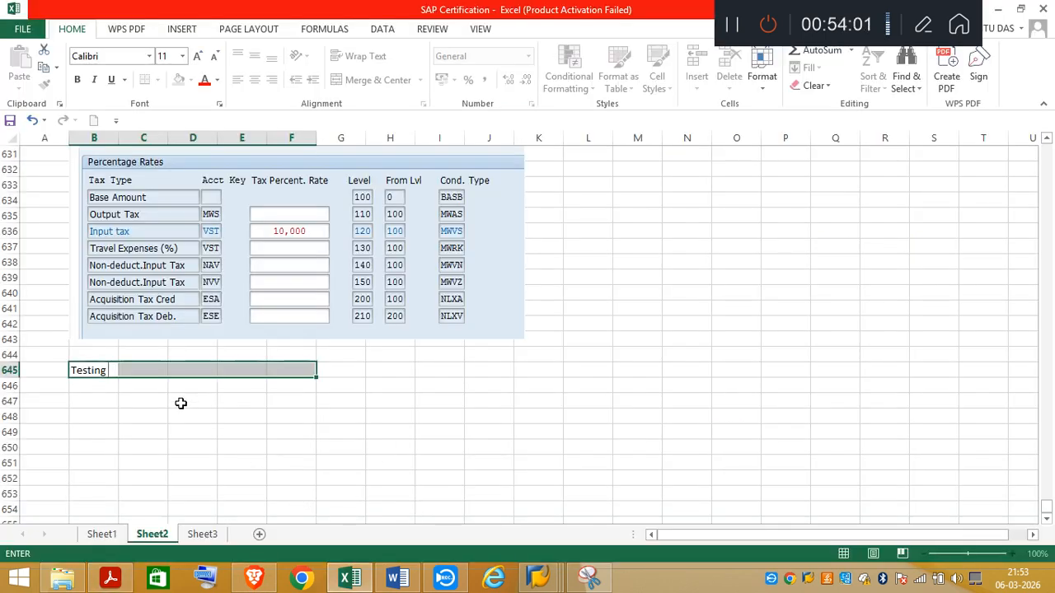
left_click(155, 372)
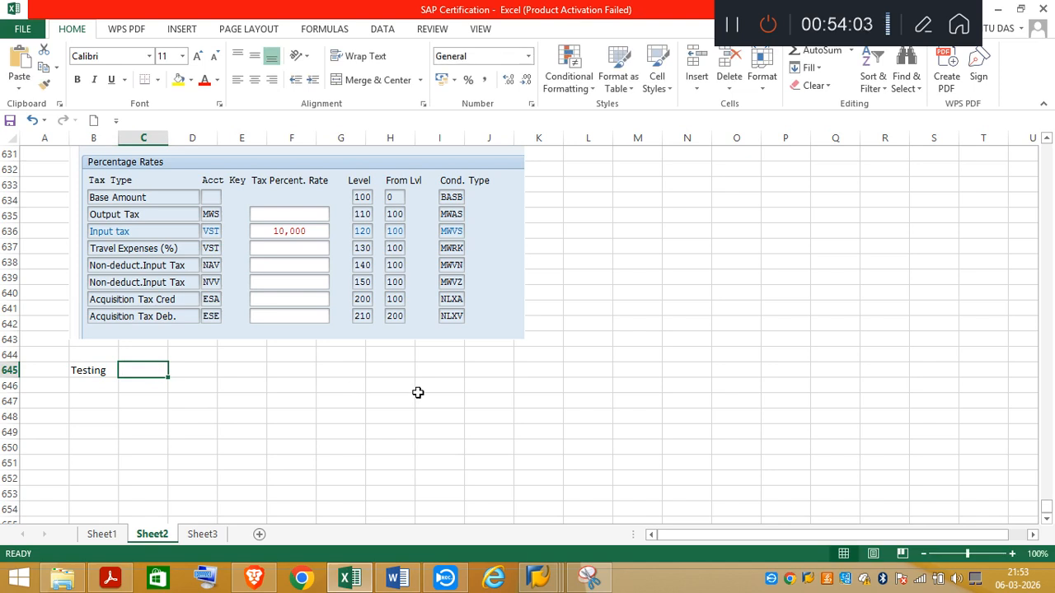
type("Vendor")
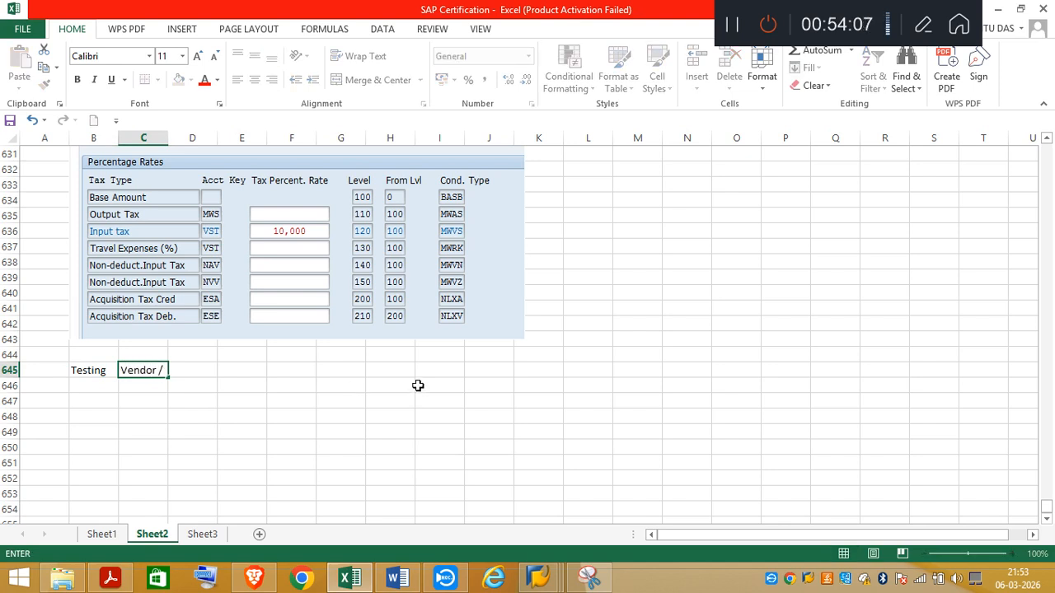
type(" / Supplier Invoice")
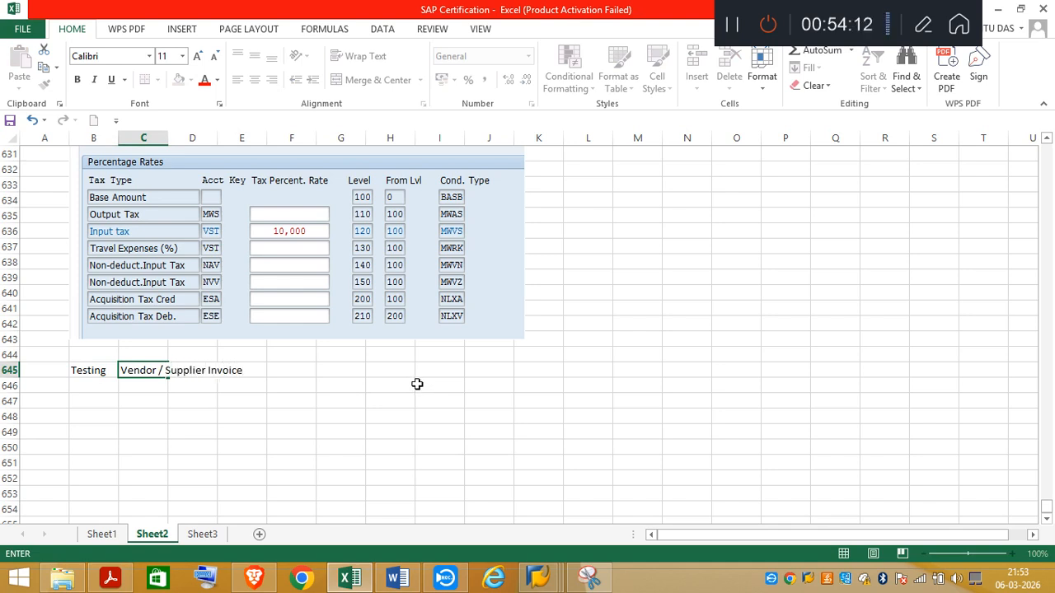
left_click(297, 370)
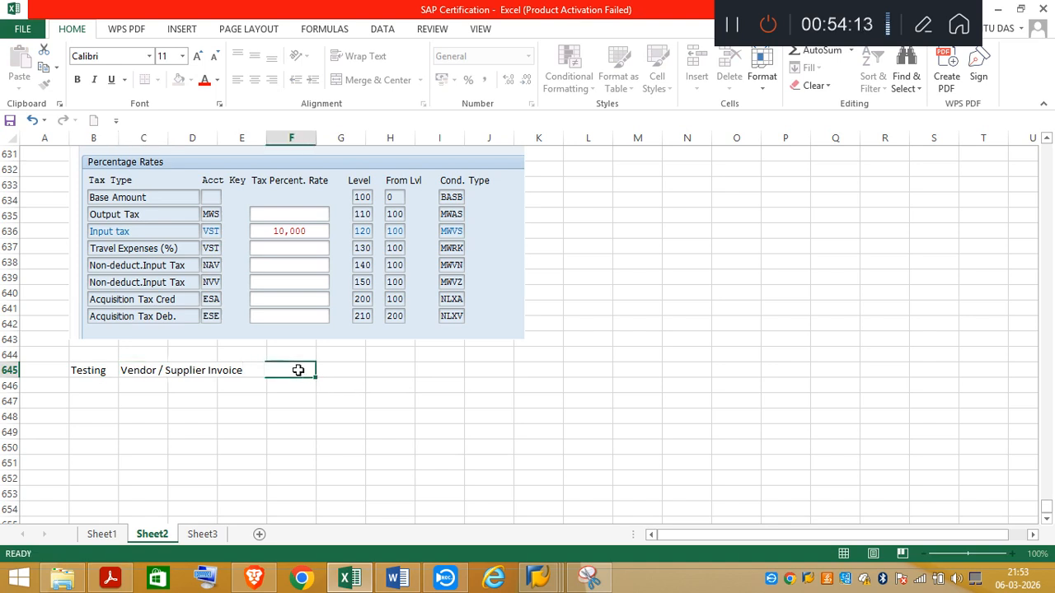
type("FB")
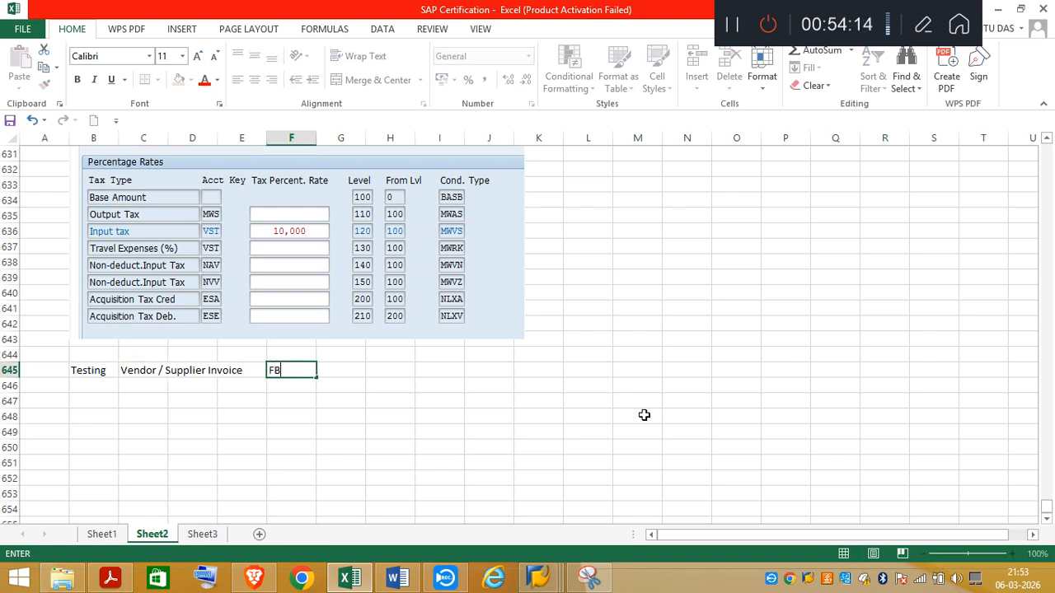
type("60")
Step: Switch to the Maintain Tax Code session in SAP and run transaction FB60 from there
left_click(539, 577)
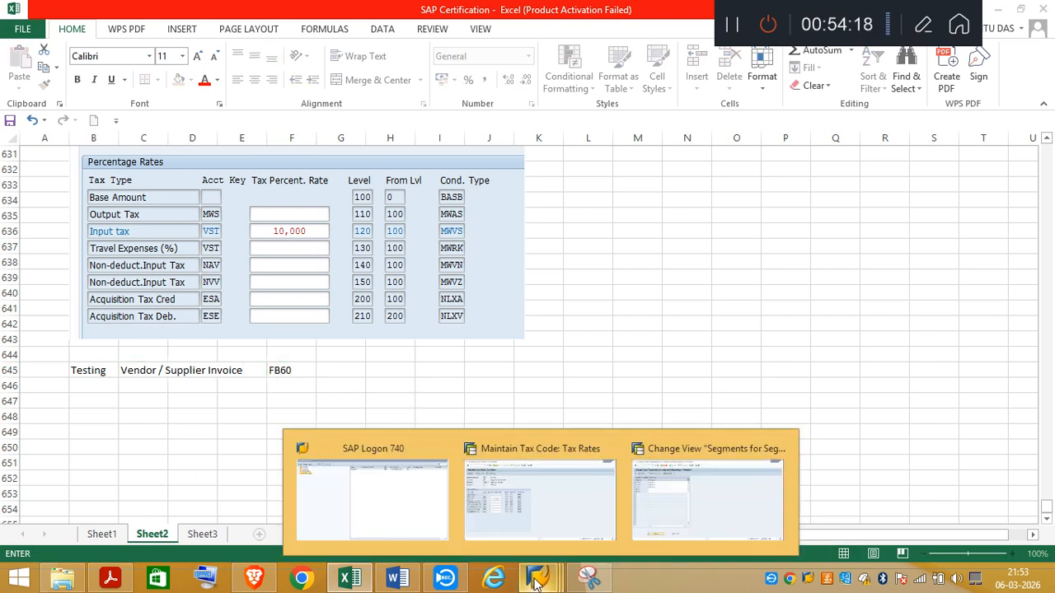
left_click(552, 532)
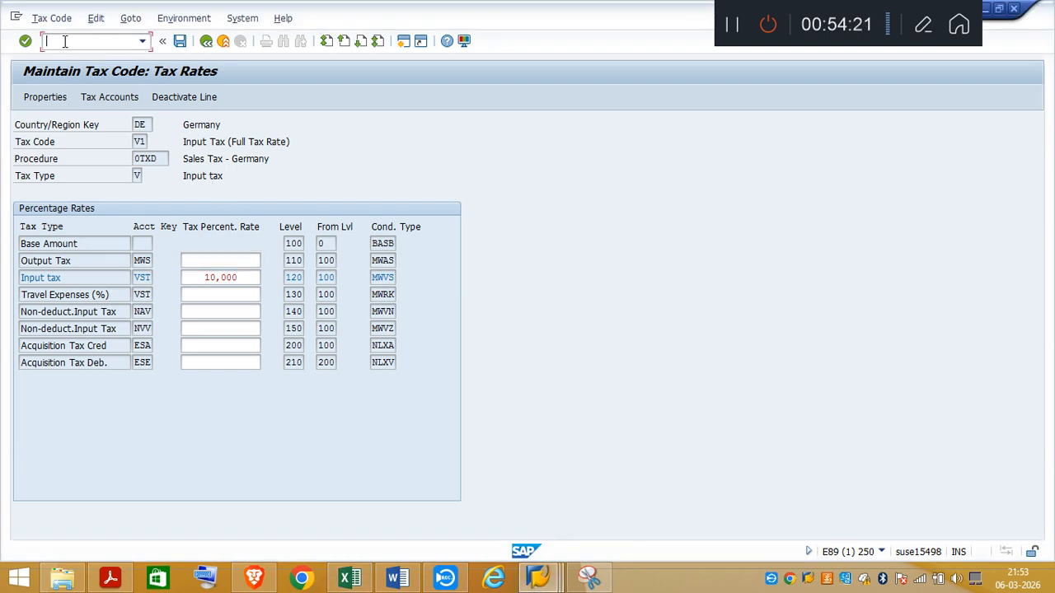
type("/nfb60")
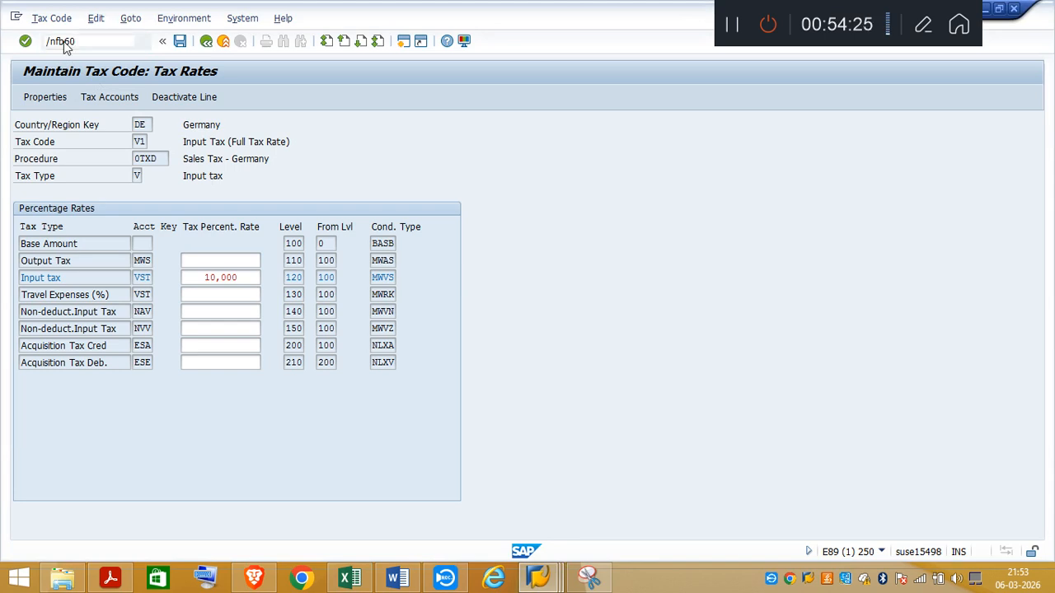
key("Return")
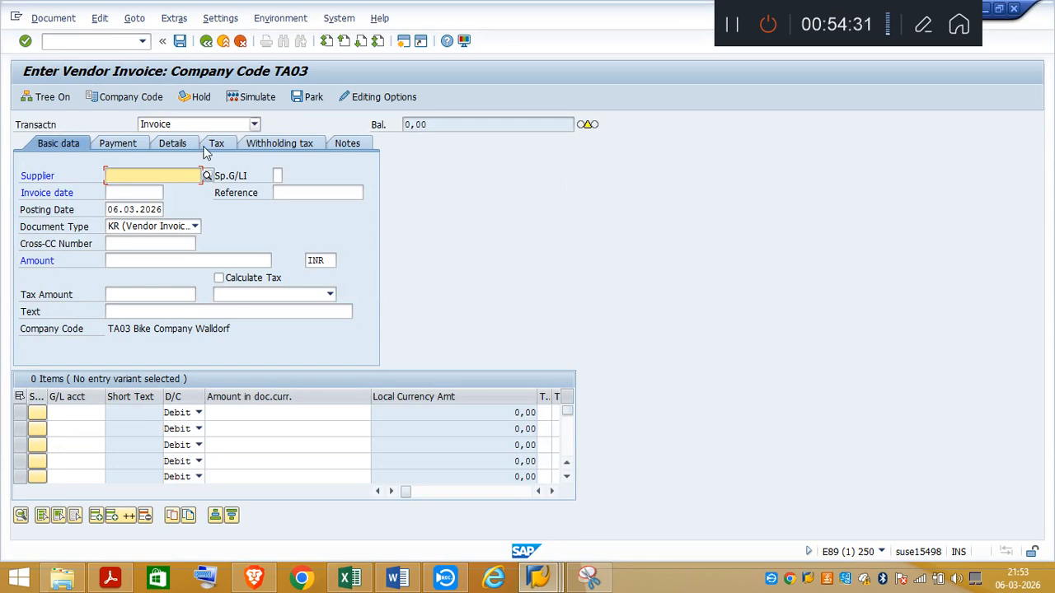
Step: Enter supplier A1 (Road Transit Authority03) and set the invoice date to 06.03.2026 in the vendor invoice
type("A1")
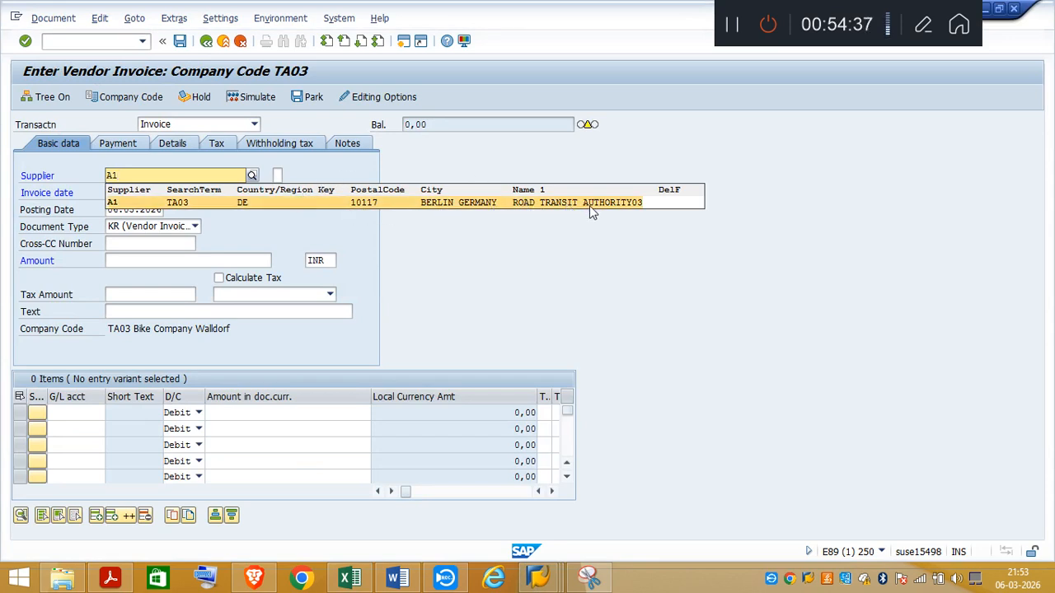
left_click(623, 205)
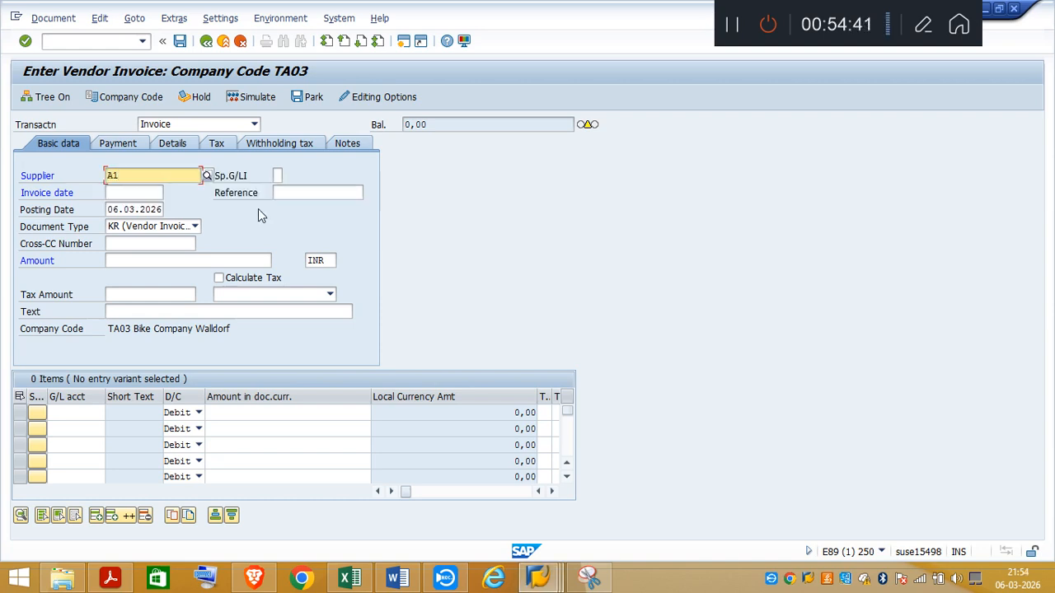
key("Tab")
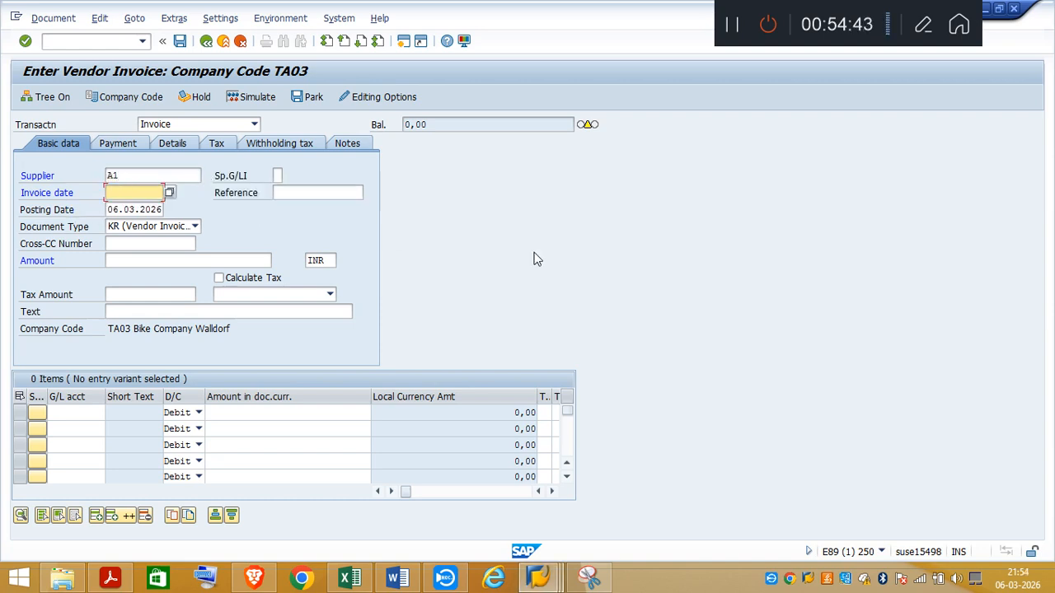
key("F4")
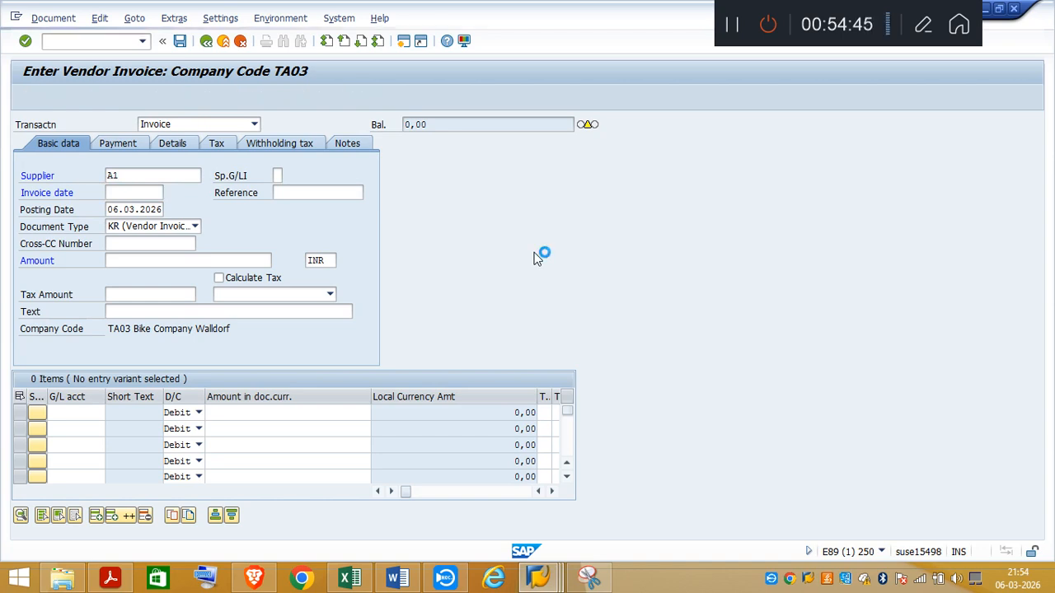
key("Return")
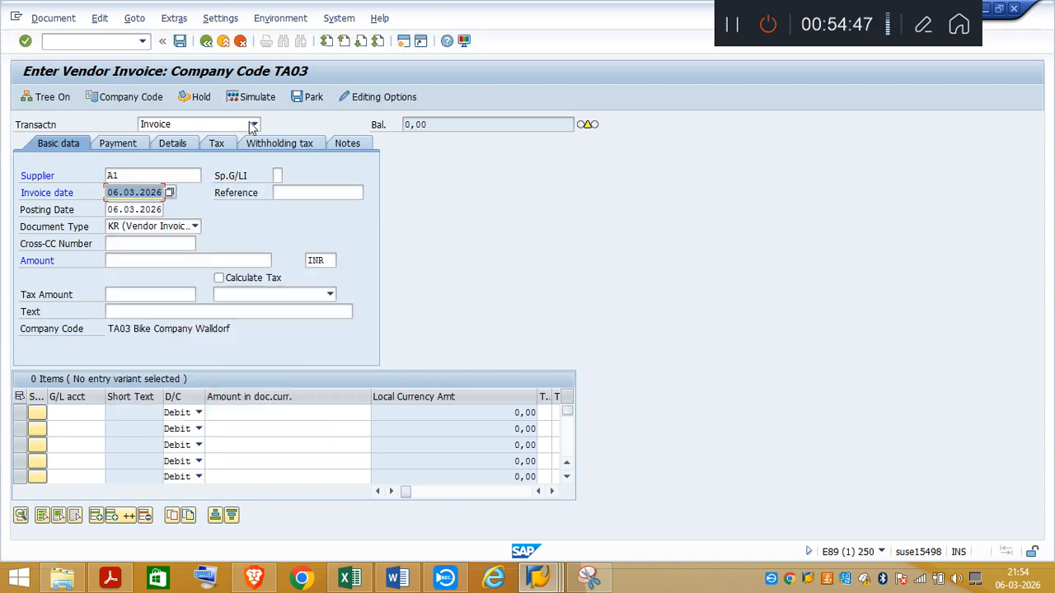
Step: Check the invoice number in task item 4 of the PDF and enter FEES037788 as the invoice's reference in SAP
left_click(309, 192)
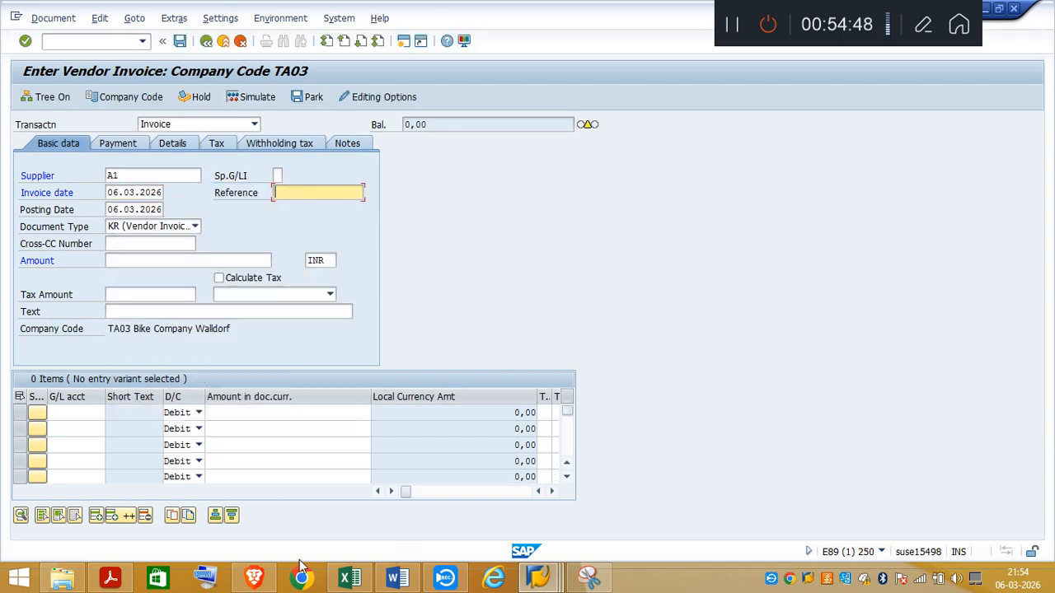
left_click(115, 578)
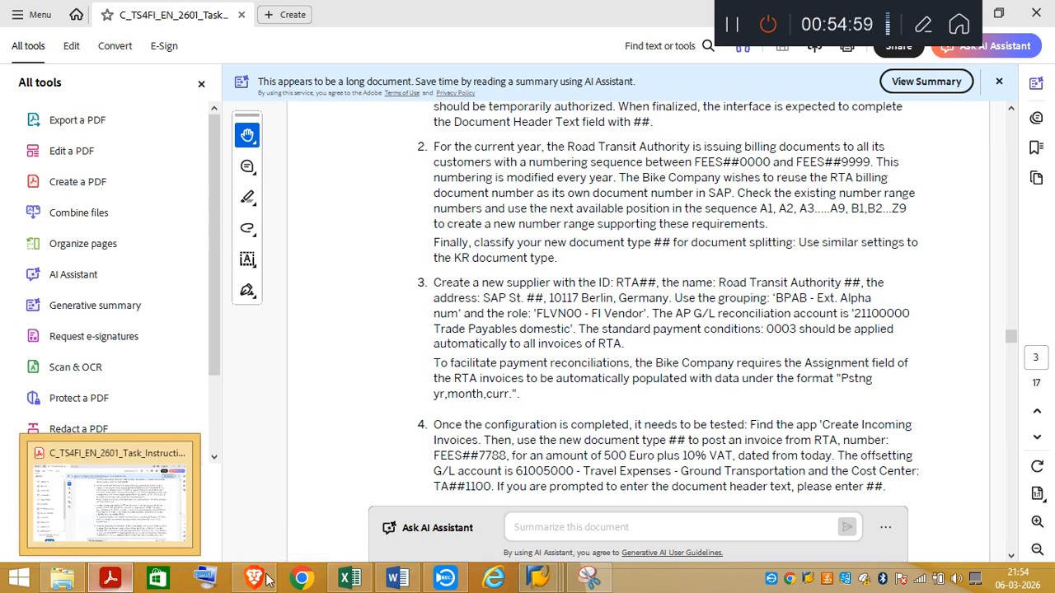
mouse_move(538, 577)
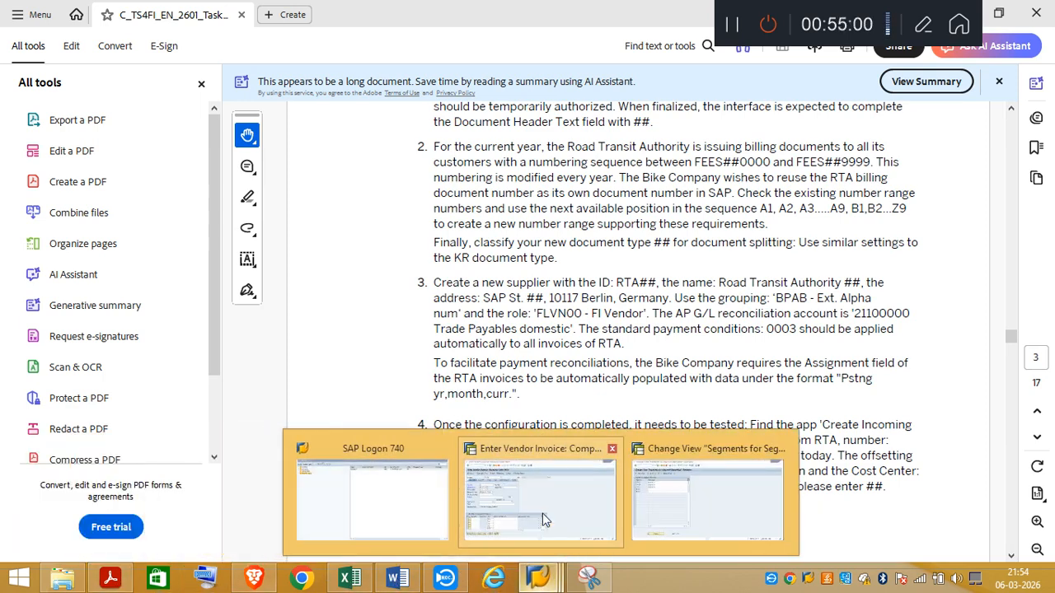
left_click(543, 520)
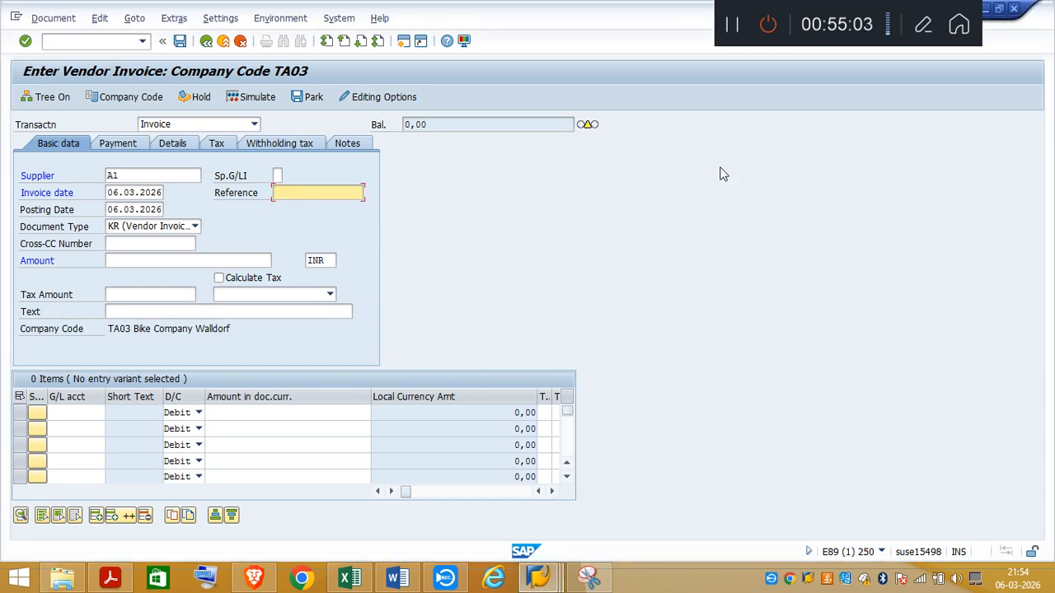
type("FEES03")
left_click(124, 581)
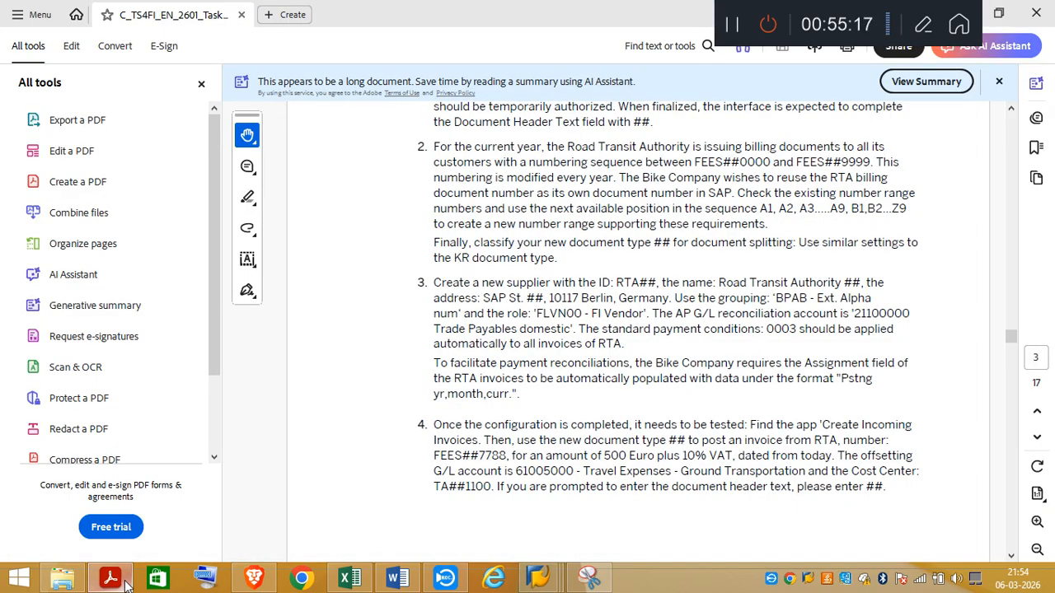
left_click(125, 583)
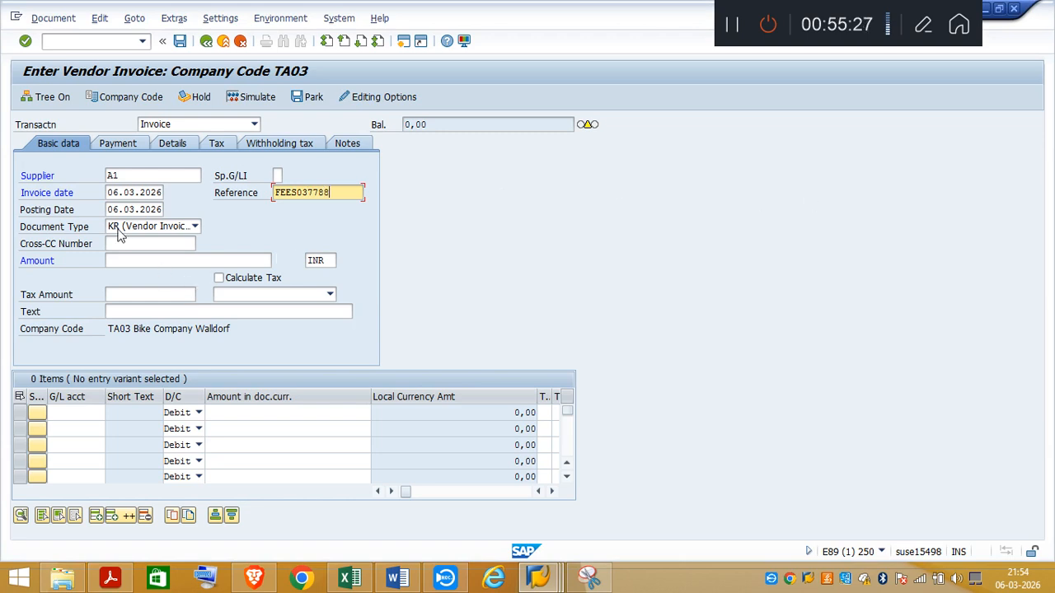
Step: Set the invoice's document type to TR (Vendor Invoice)
left_click(196, 228)
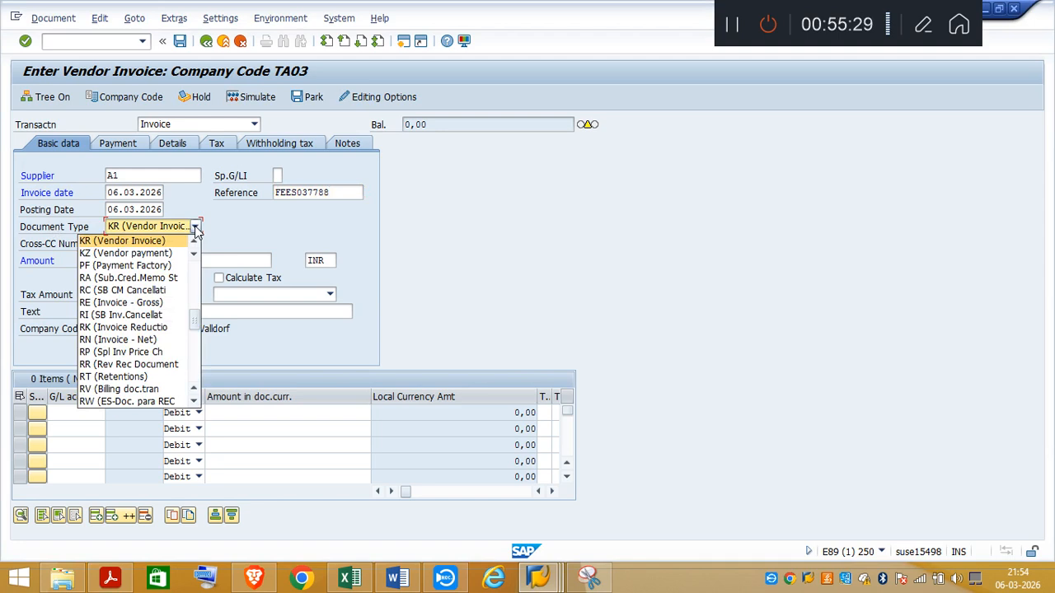
left_click(192, 381)
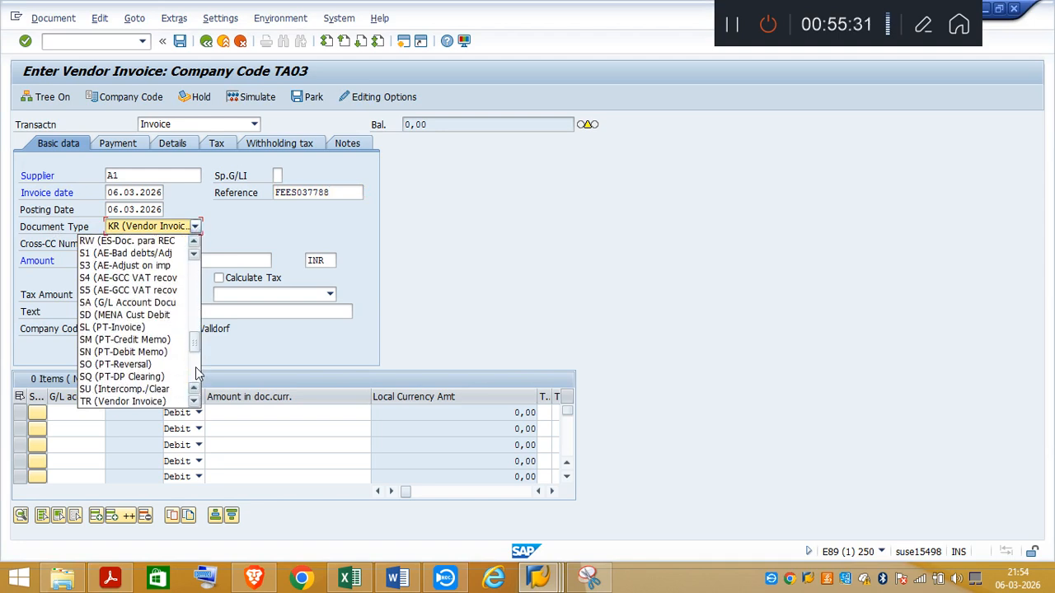
left_click(139, 402)
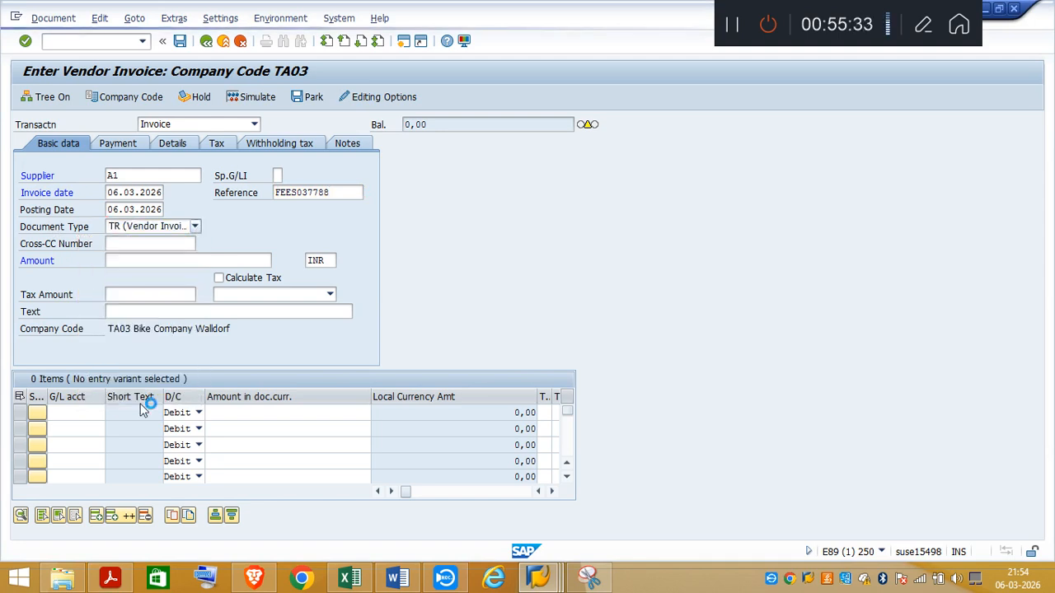
Step: Enter an invoice amount of 500, enable tax calculation and choose tax code V1 (Input Tax (Full Tax Rate))
left_click(118, 259)
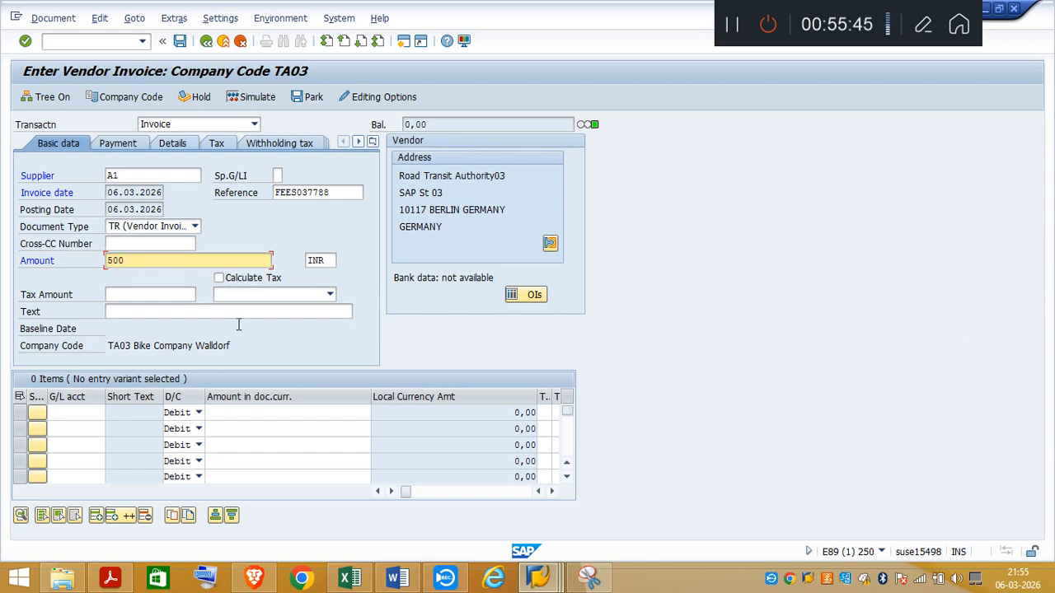
left_click(219, 280)
key("Return")
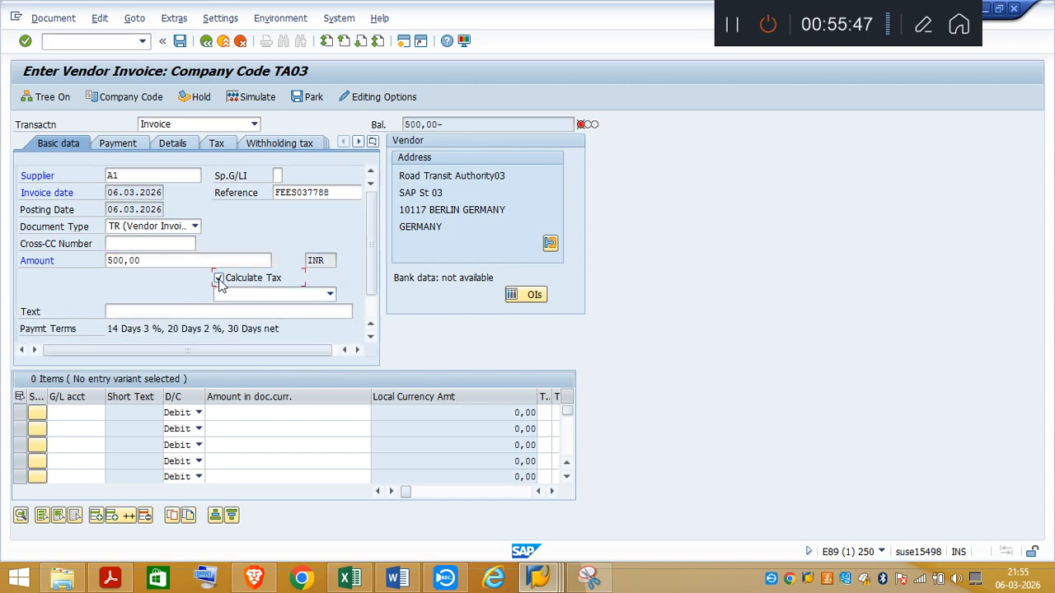
left_click(330, 294)
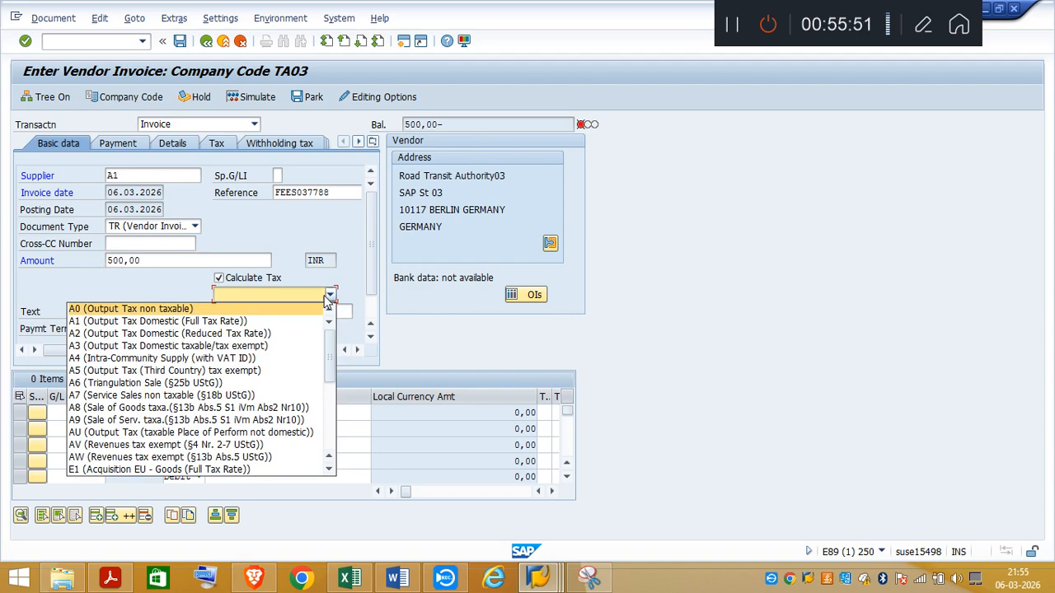
left_click(330, 433)
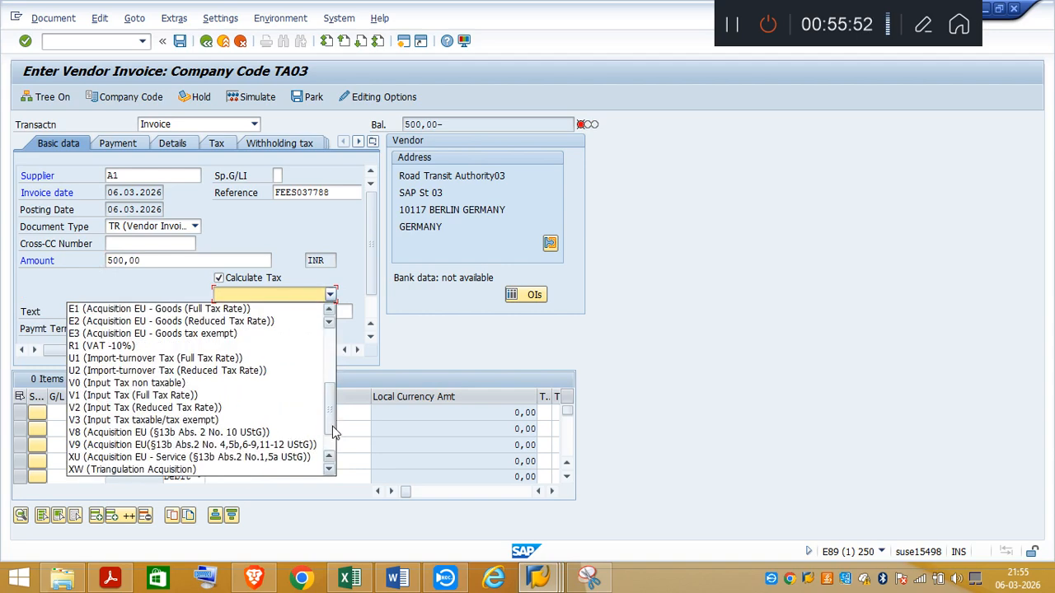
left_click(102, 396)
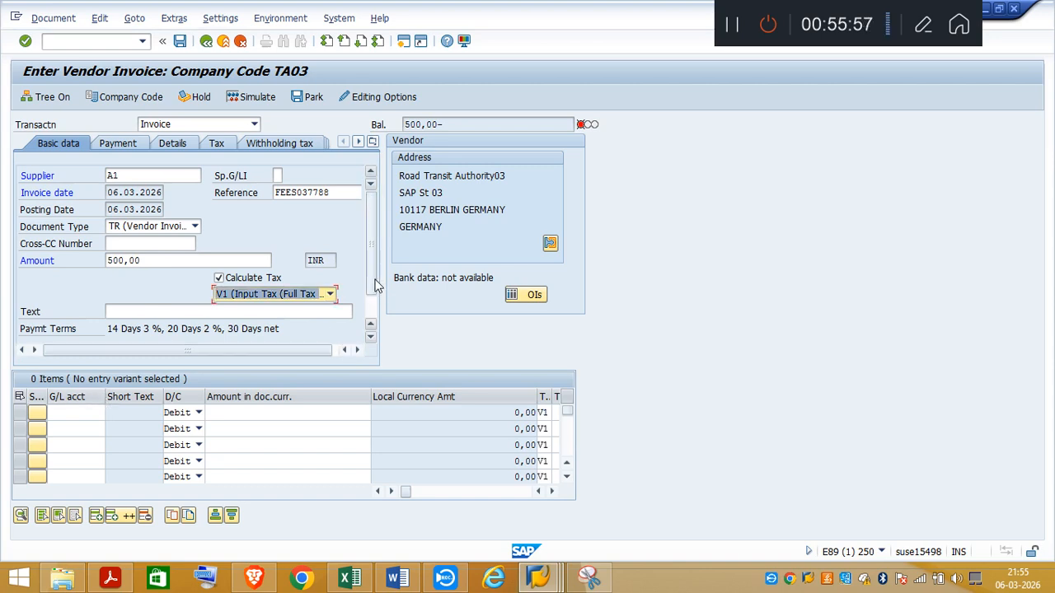
scroll(376, 301, "down", 2)
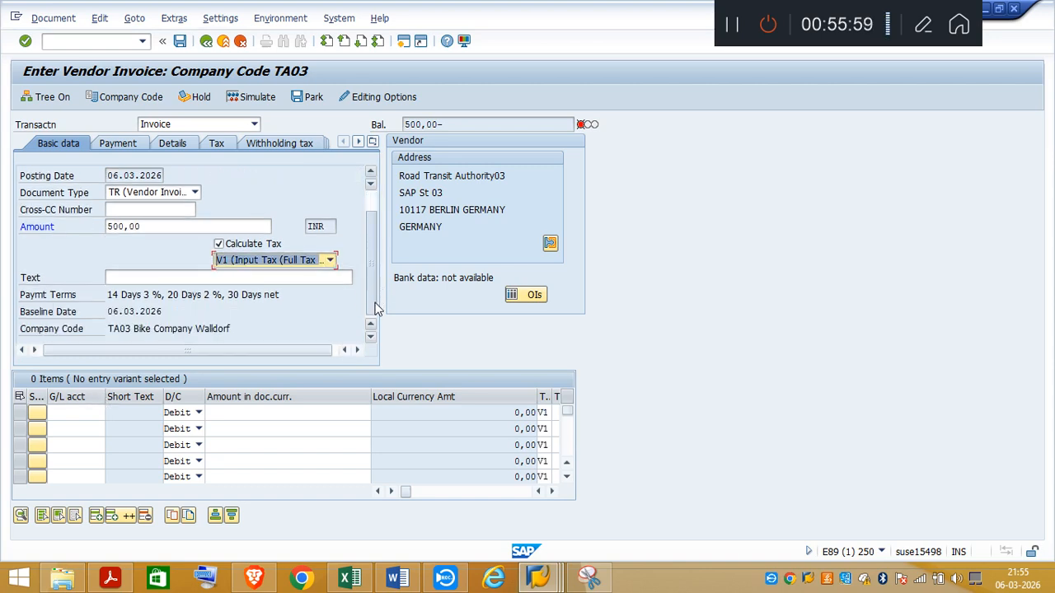
scroll(375, 309, "up", 2)
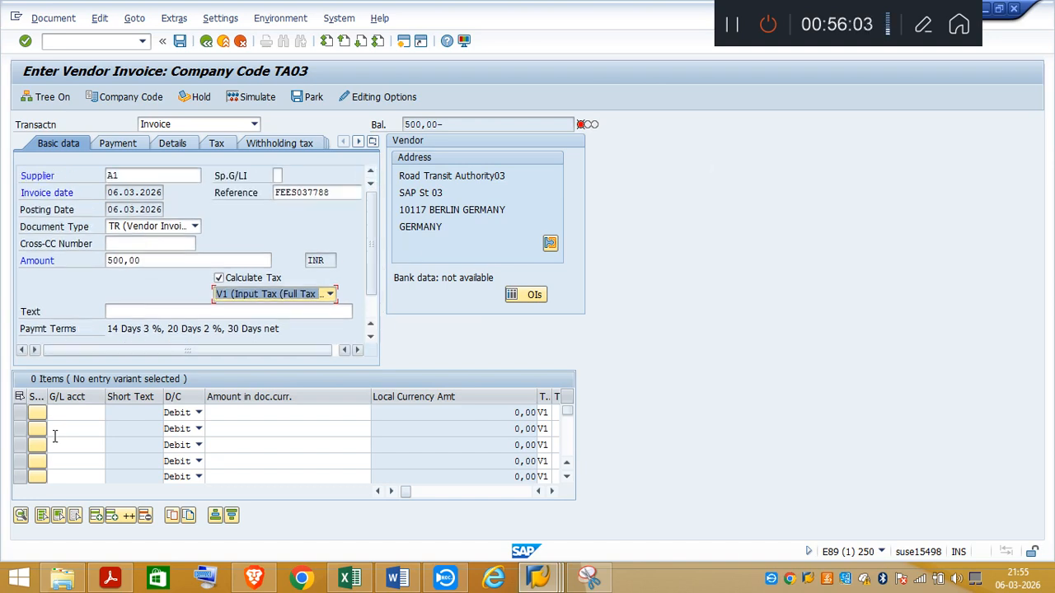
Step: Check the offsetting account in the task PDF and enter G/L account 61005000 (Travel Expenses - Ground Transportation) in the first line item
left_click(66, 412)
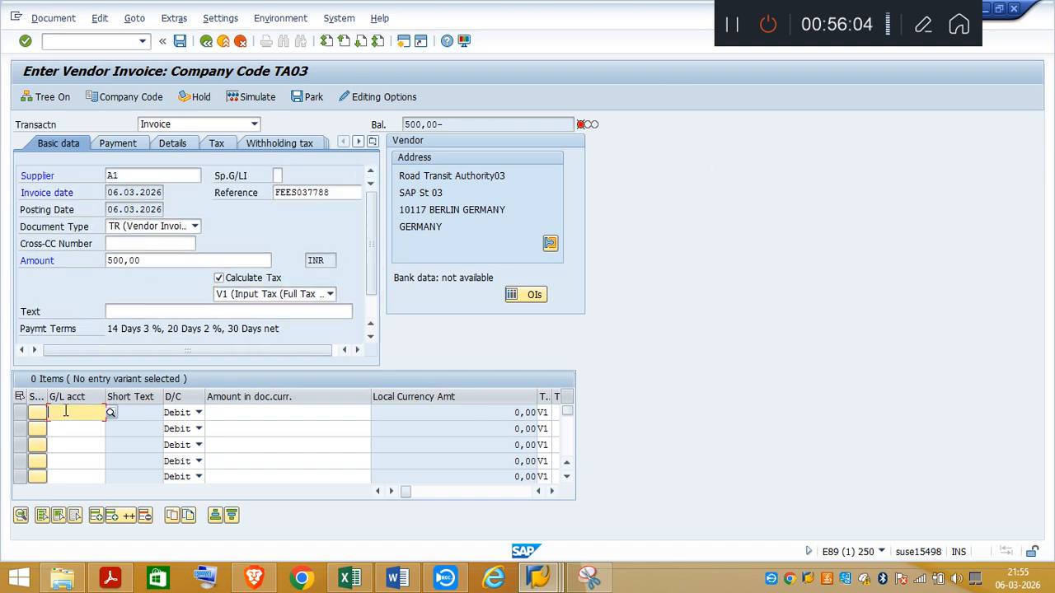
left_click(111, 580)
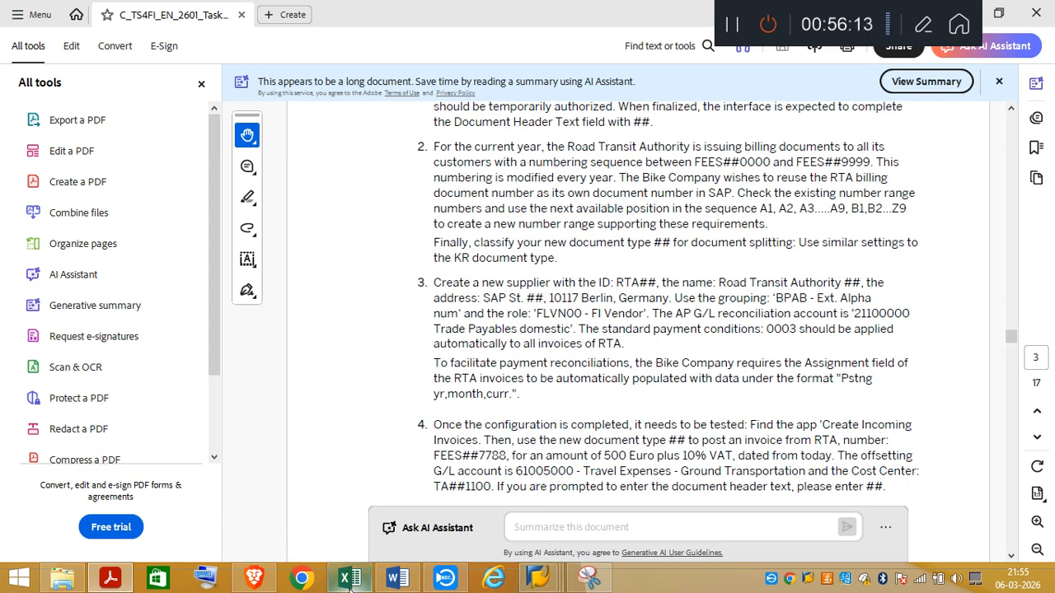
mouse_move(530, 585)
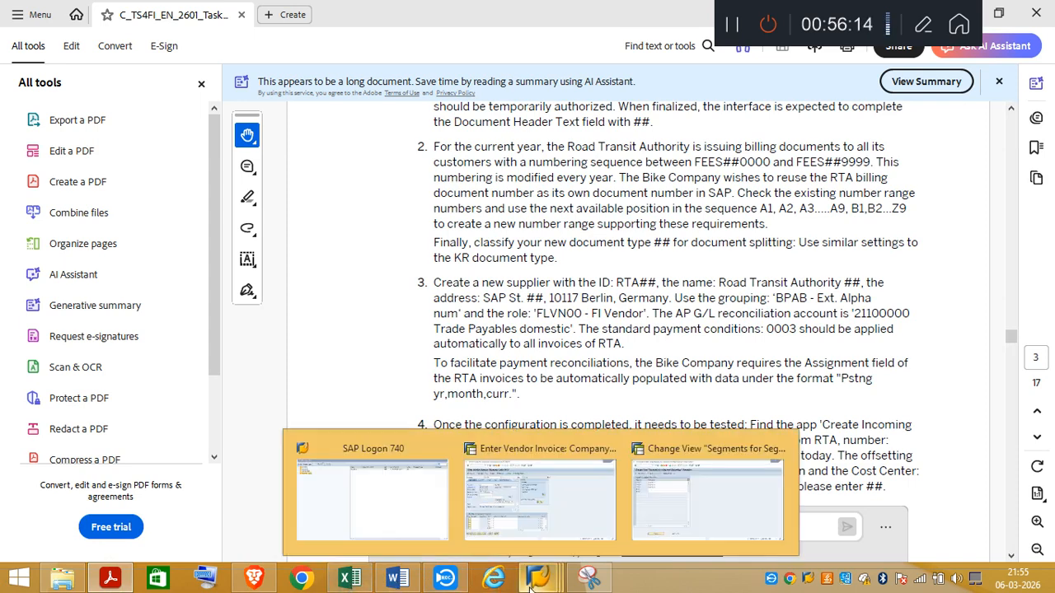
left_click(568, 526)
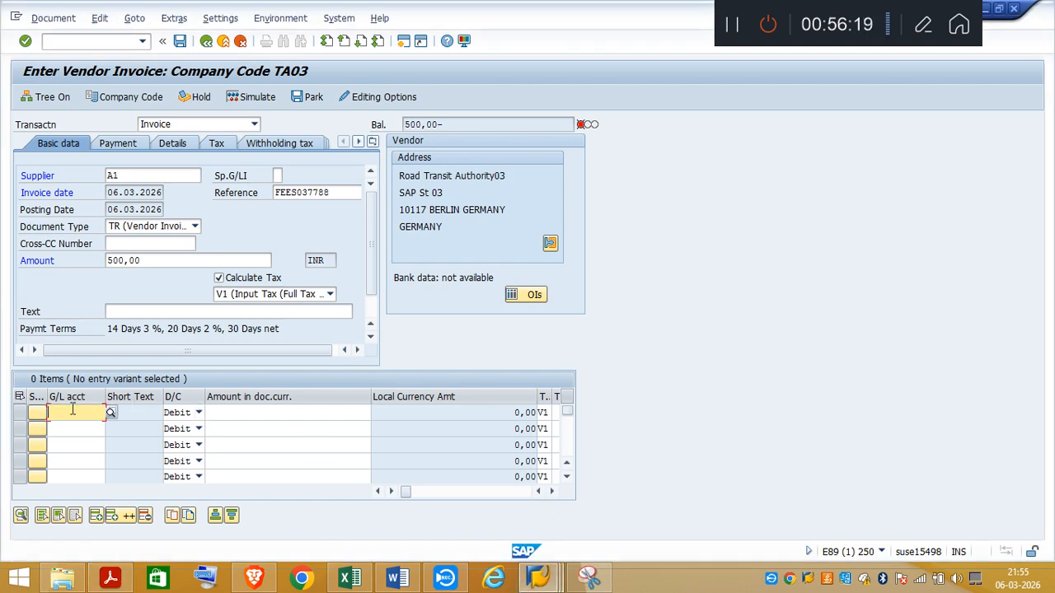
type("610")
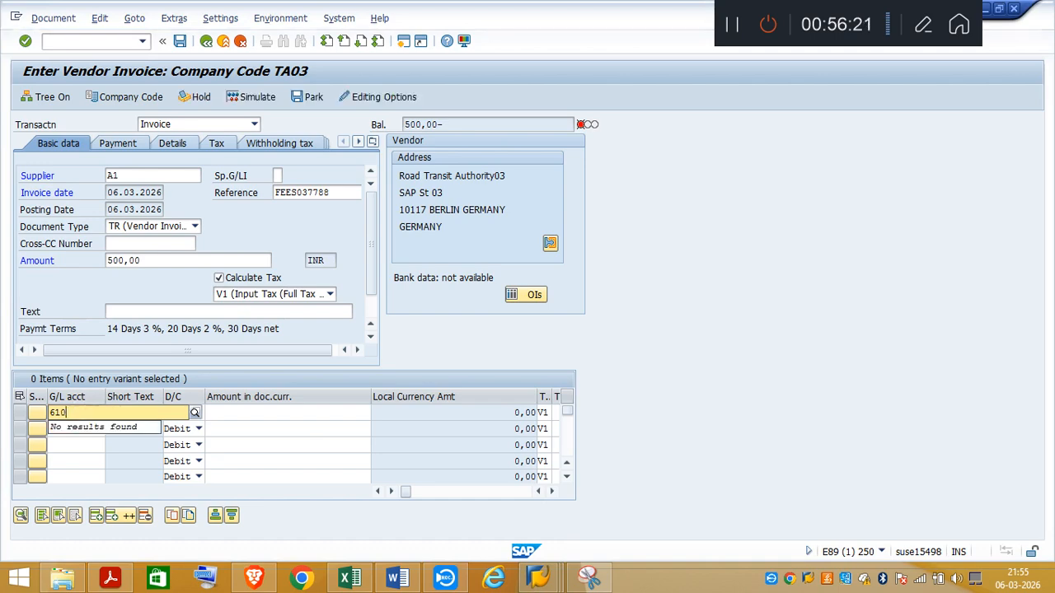
type("0")
type("5")
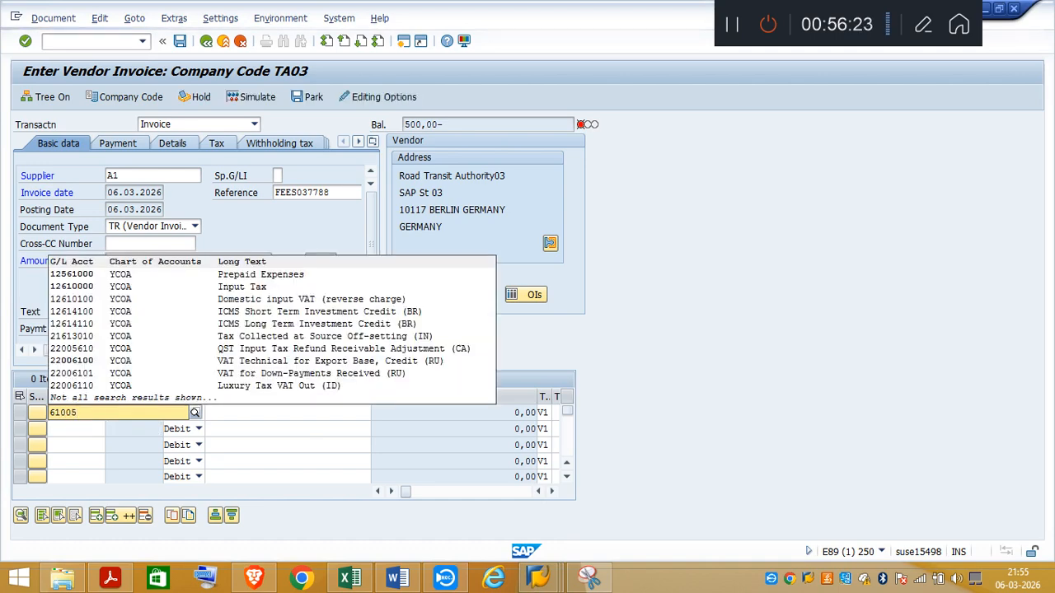
type("000")
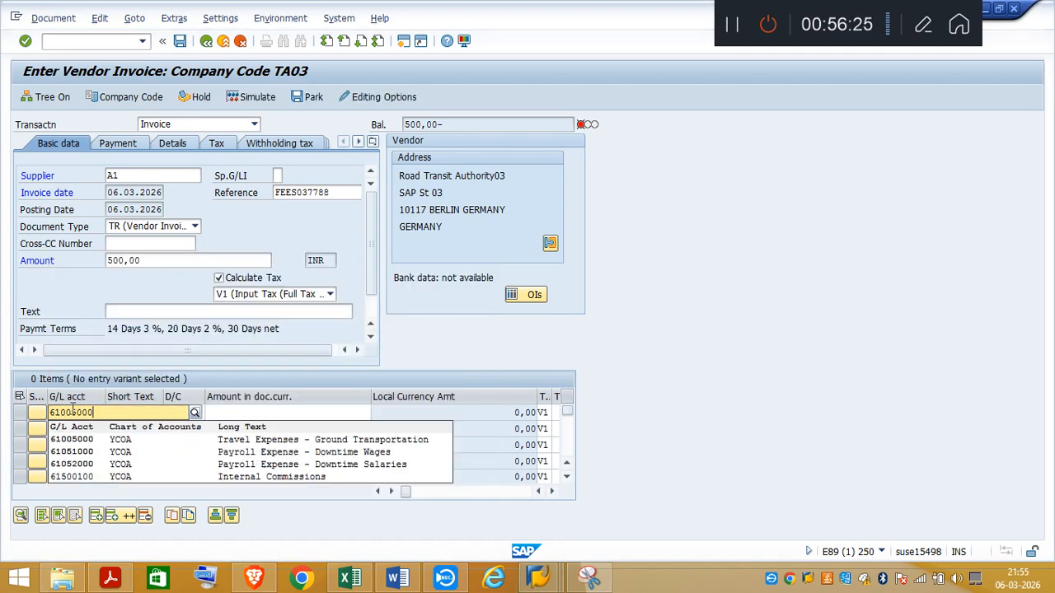
left_click(390, 440)
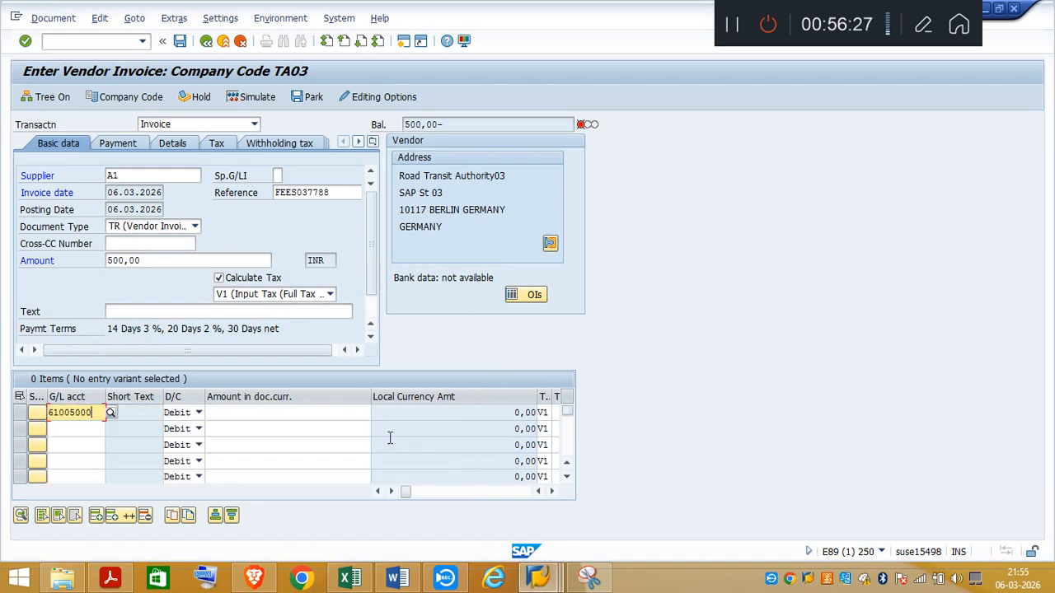
Step: Review task item 4 in the PDF and enter 500 as the first line item's document currency amount in SAP
left_click(109, 577)
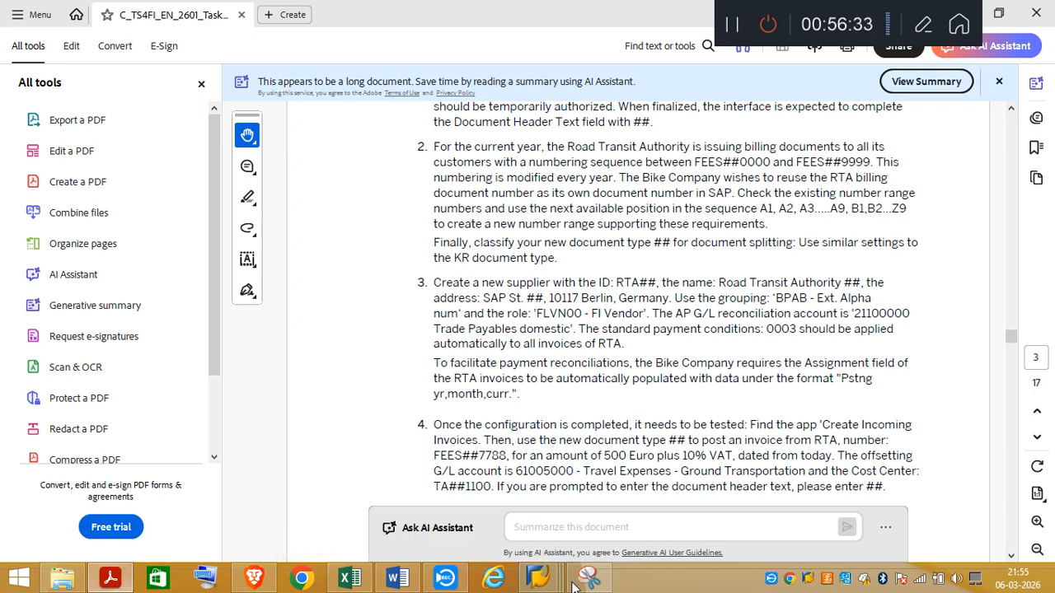
mouse_move(547, 582)
left_click(540, 499)
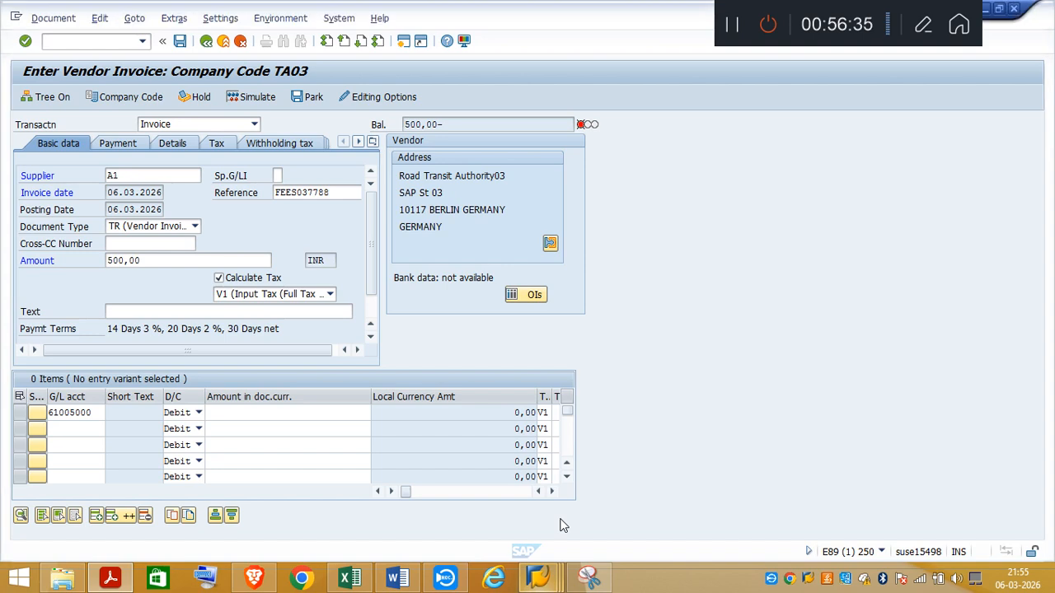
left_click(253, 414)
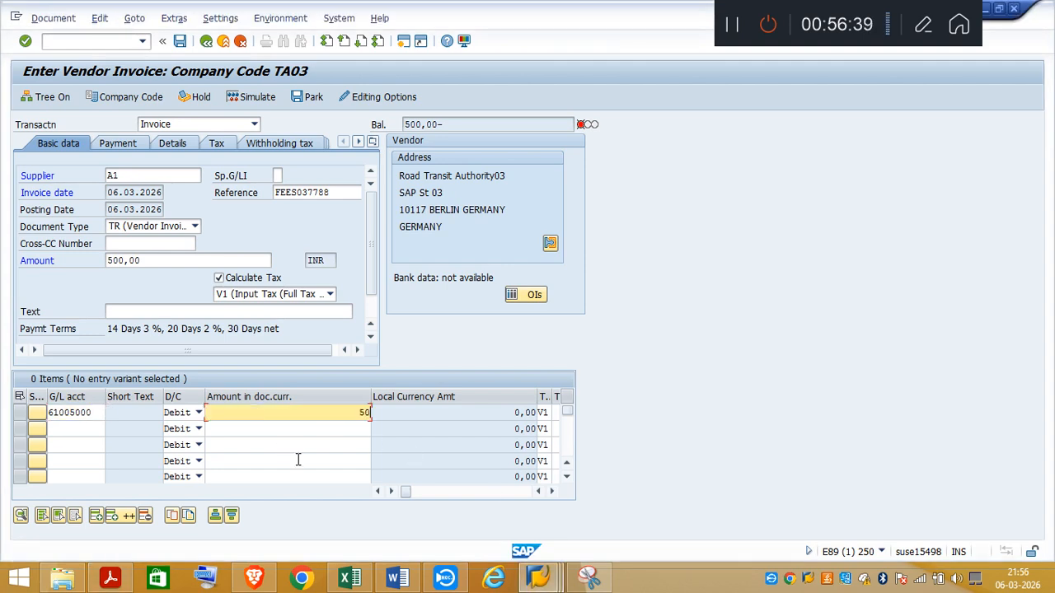
key("Tab")
key("Tab")
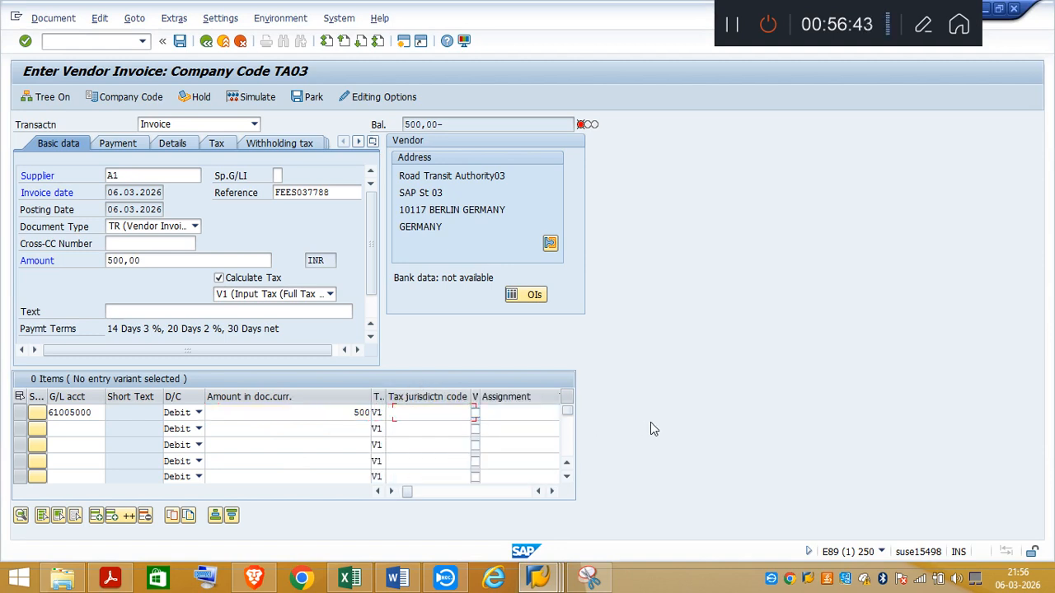
Step: Enter "Vendor Invoice" as the text of the first line item
key("Tab")
key("Tab")
key("Tab")
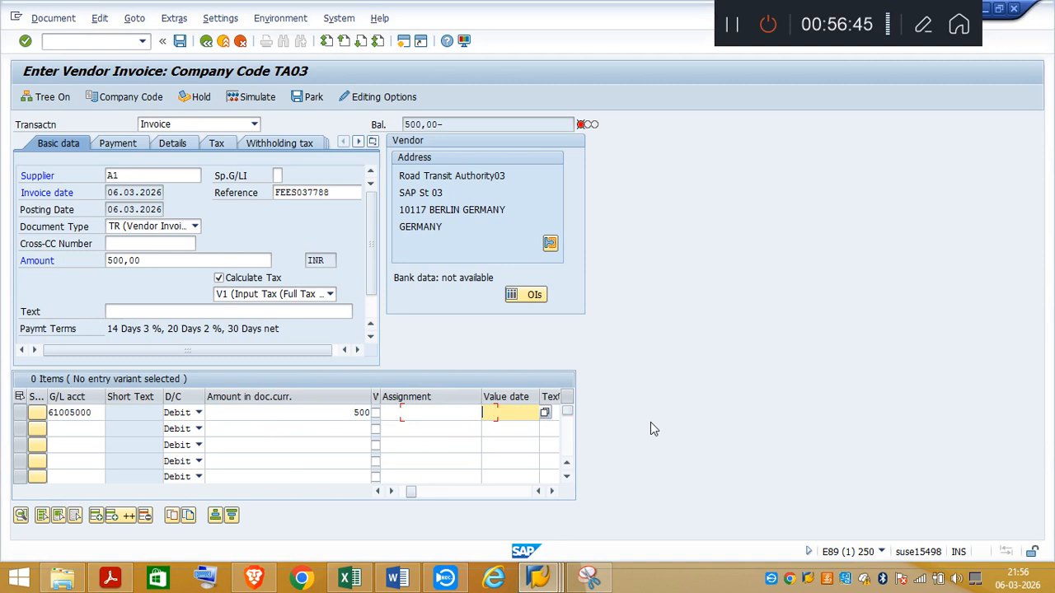
key("Tab")
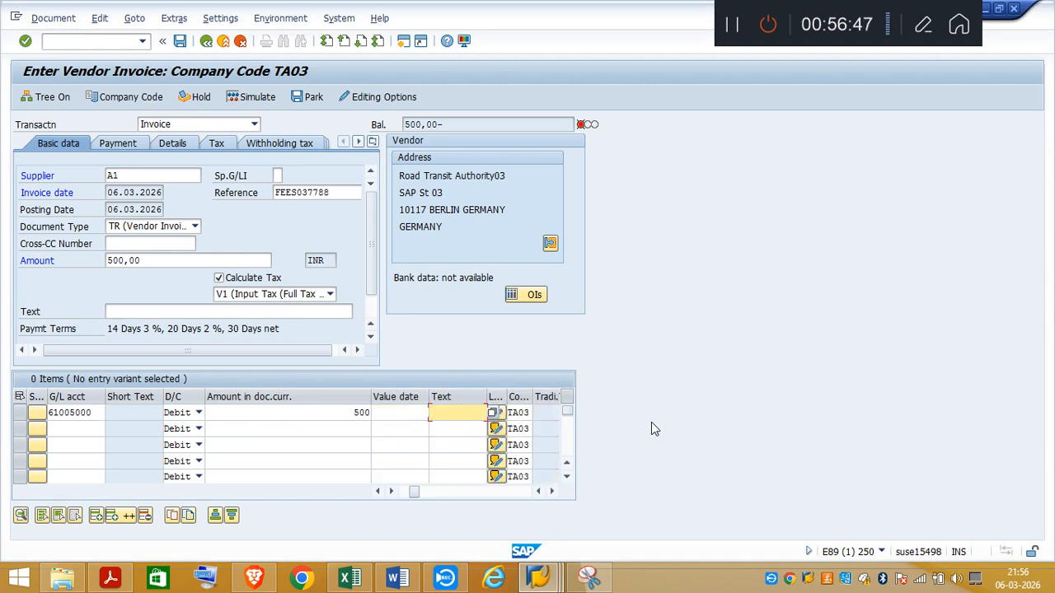
type("V")
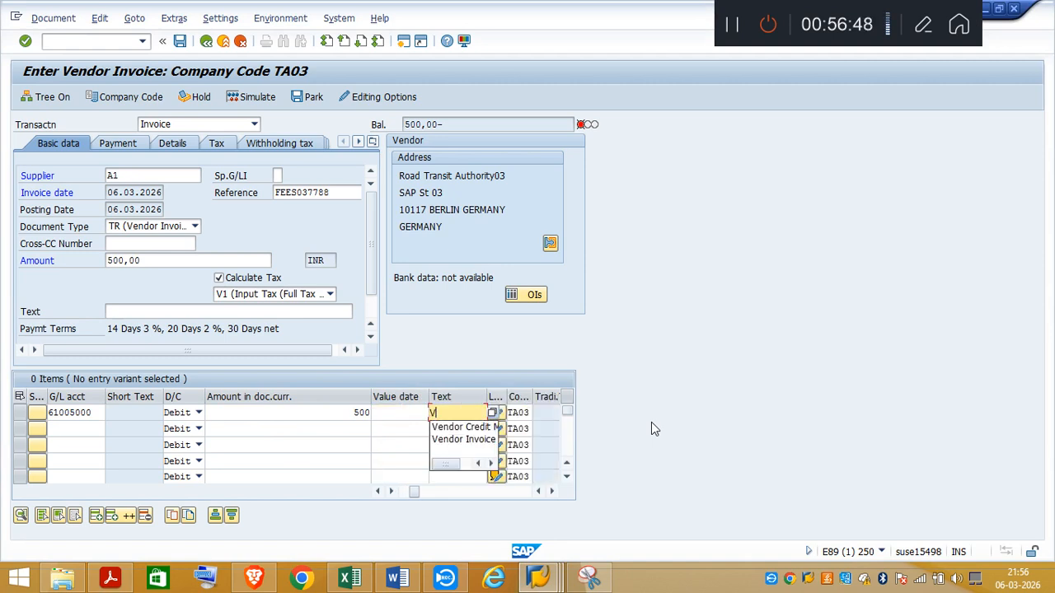
left_click(463, 440)
Step: Assign cost center TA031100 to the first line item
key("Tab")
key("Tab")
key("Tab")
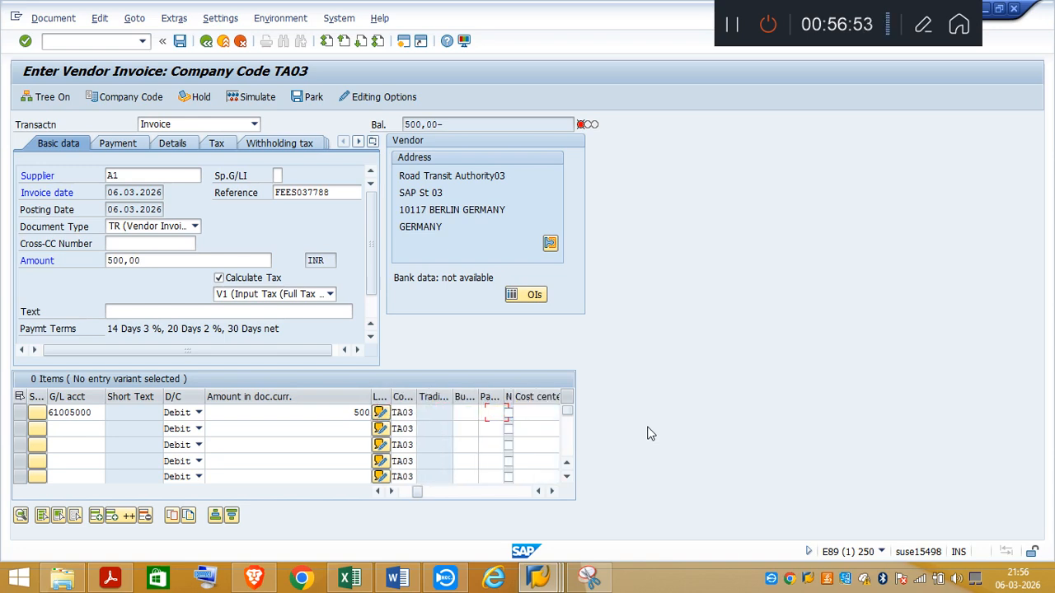
key("Tab")
key("Tab")
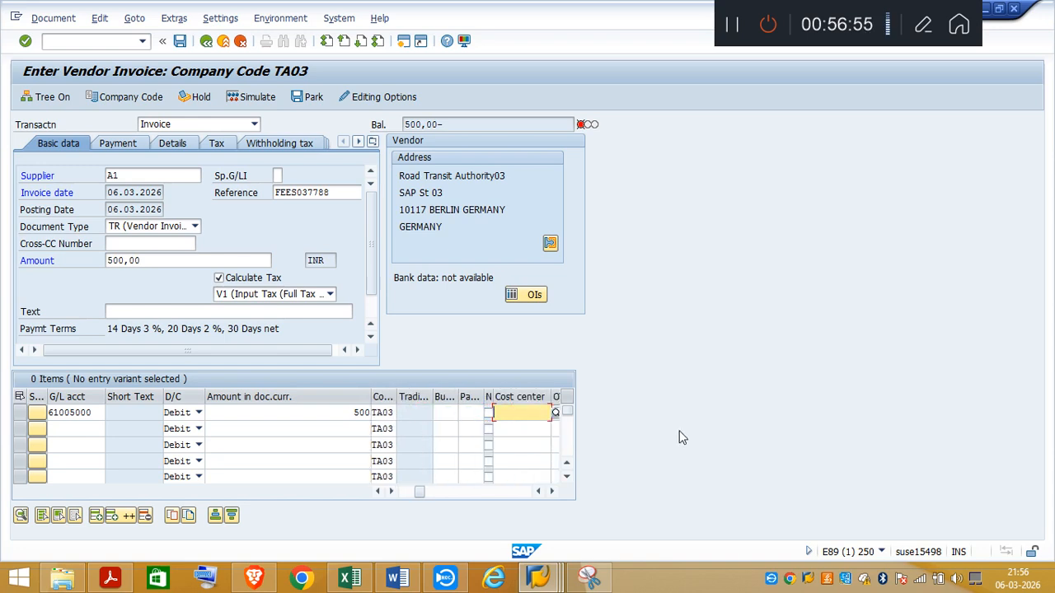
type("TA03")
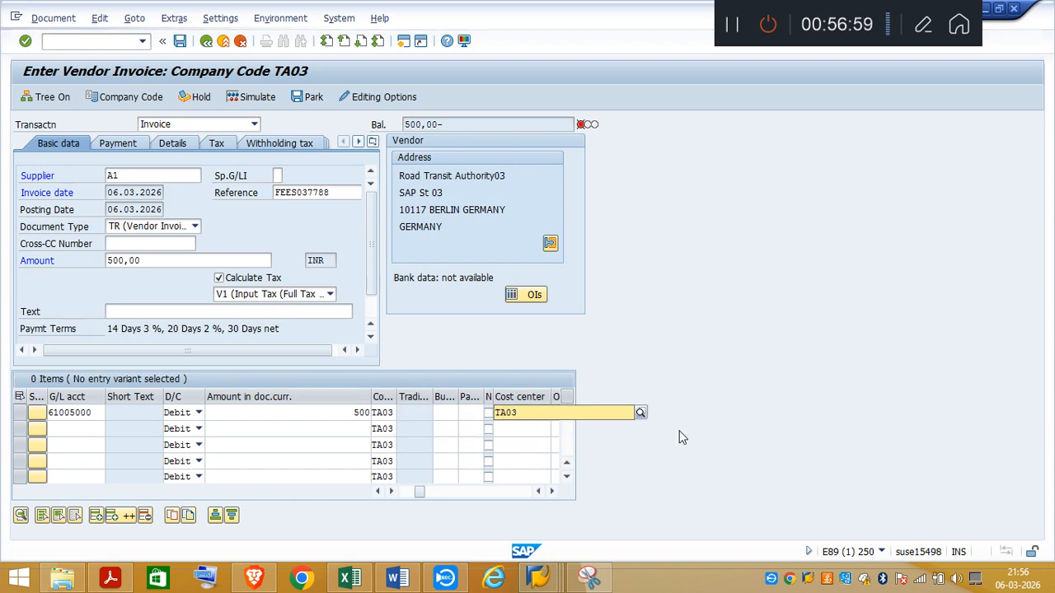
left_click(504, 441)
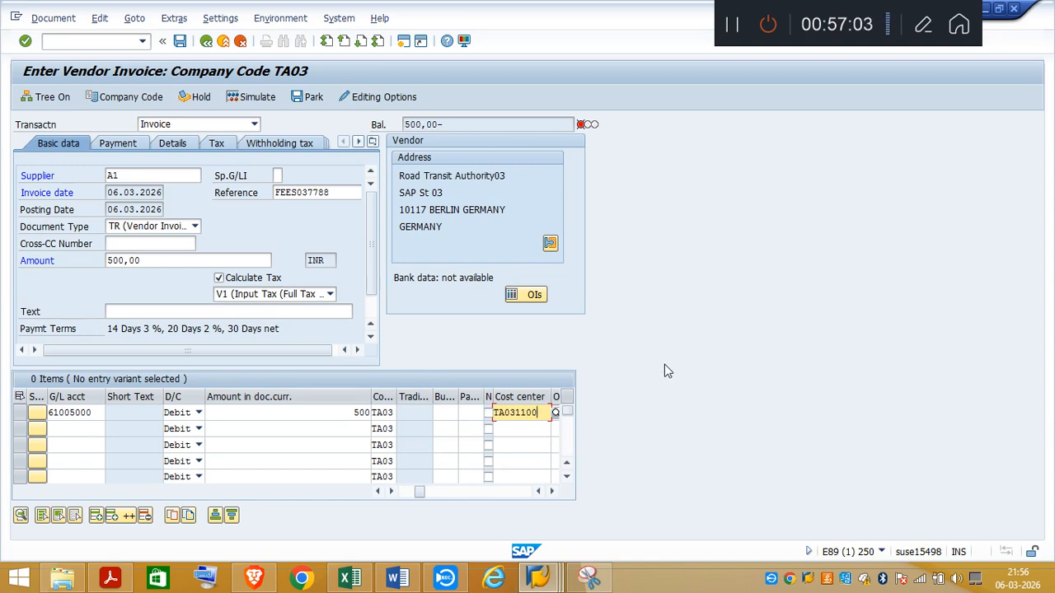
Step: Enter "Vendor Invoice" as the invoice header text and validate the entered data
left_click(143, 311)
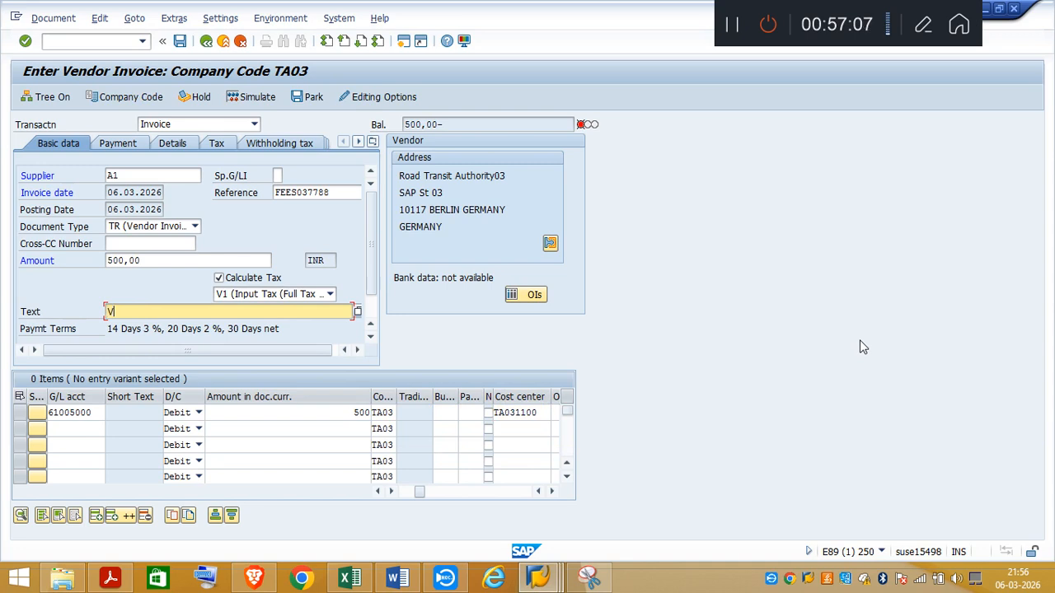
type("Vendor")
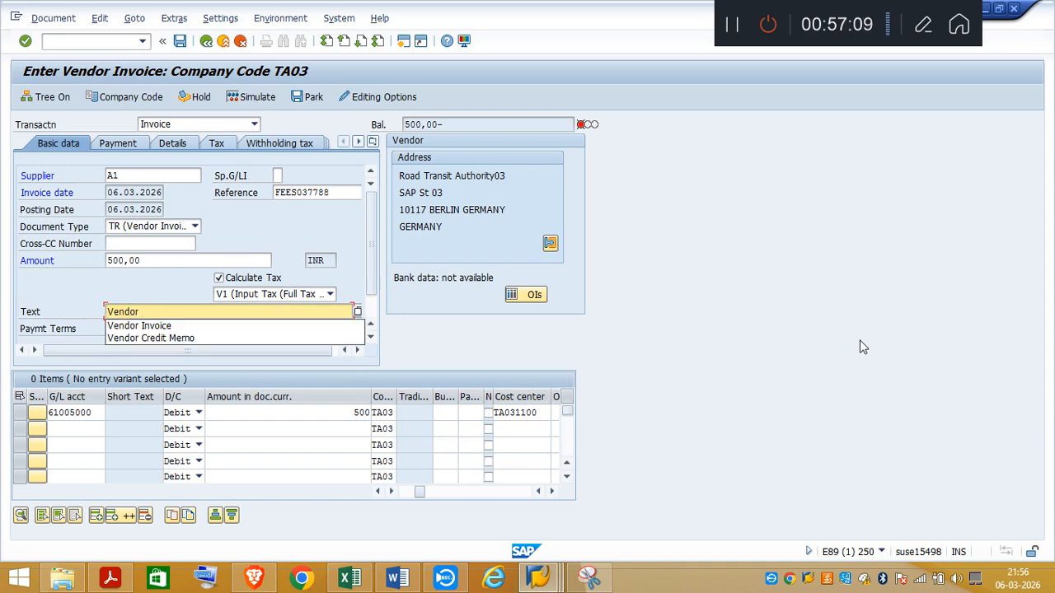
key("Down")
key("Return")
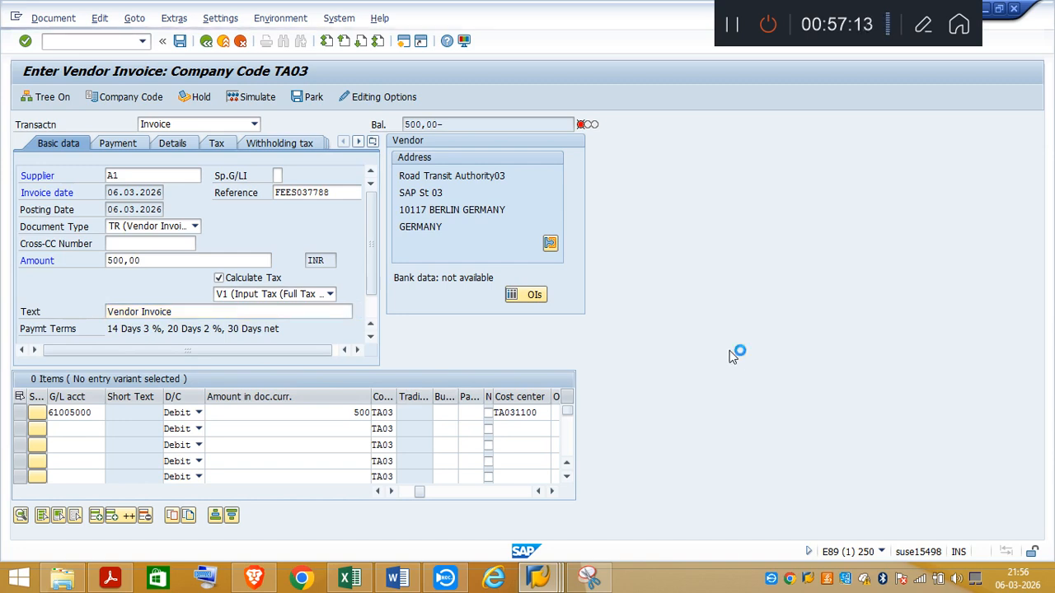
key("Return")
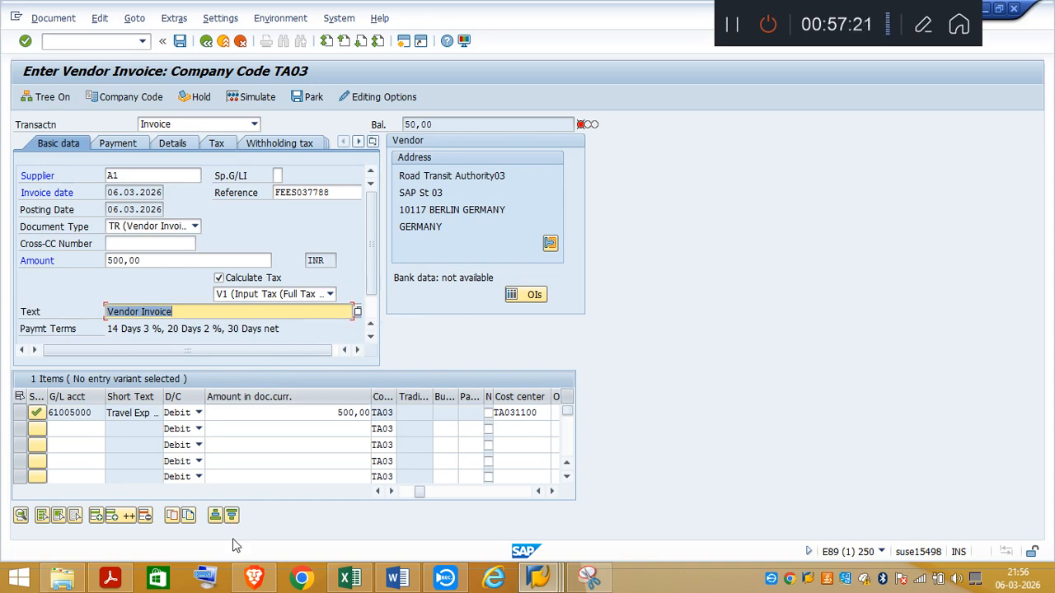
Step: Recheck the VAT requirement in task item 4 of the PDF and set the SAP invoice's header amount to 550
left_click(109, 578)
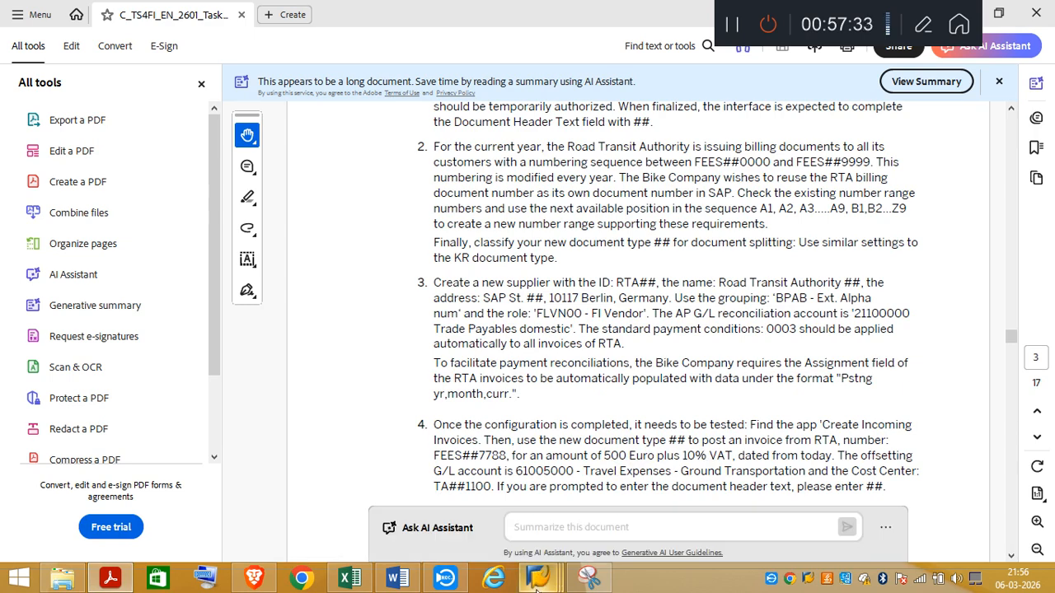
mouse_move(537, 578)
left_click(563, 474)
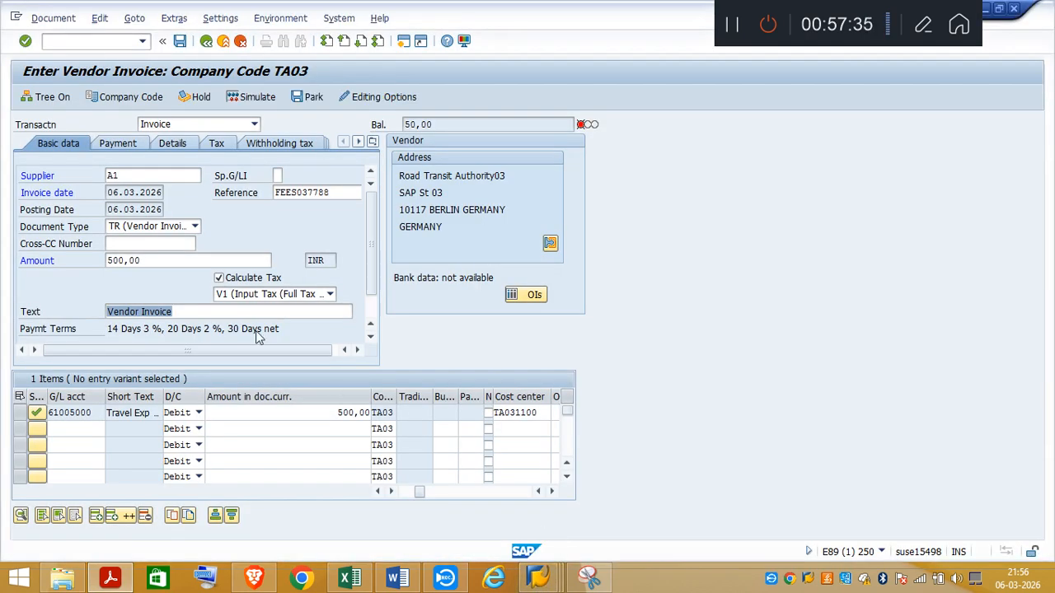
left_click(146, 260)
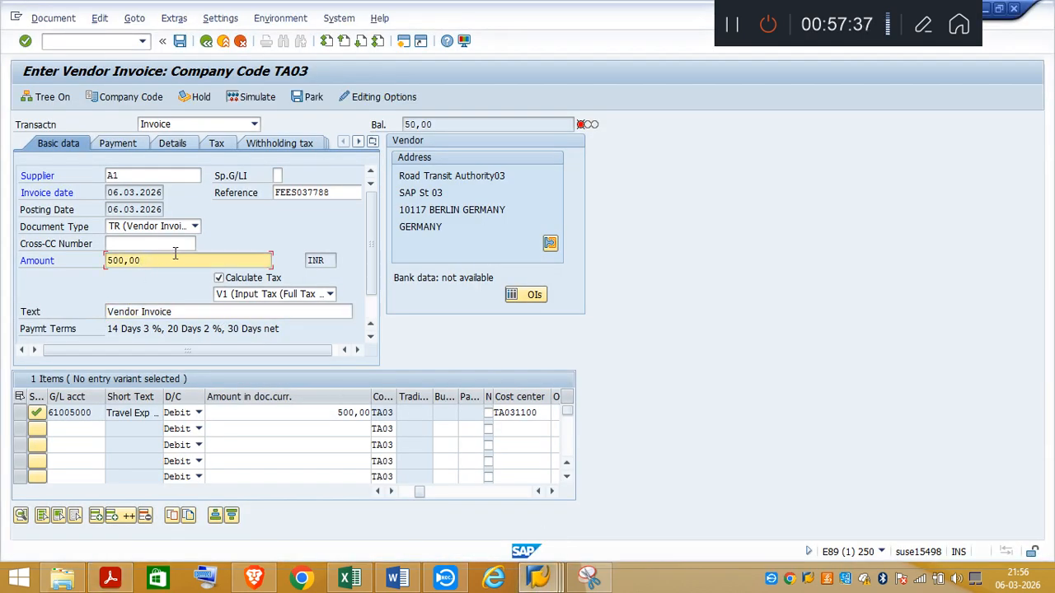
key("BackSpace")
key("BackSpace")
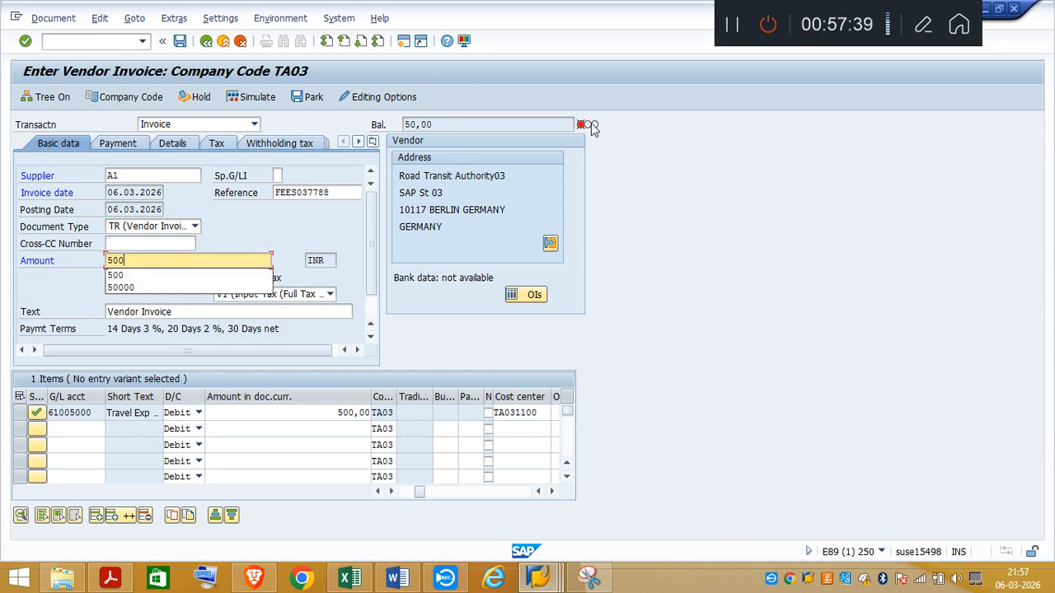
key("BackSpace")
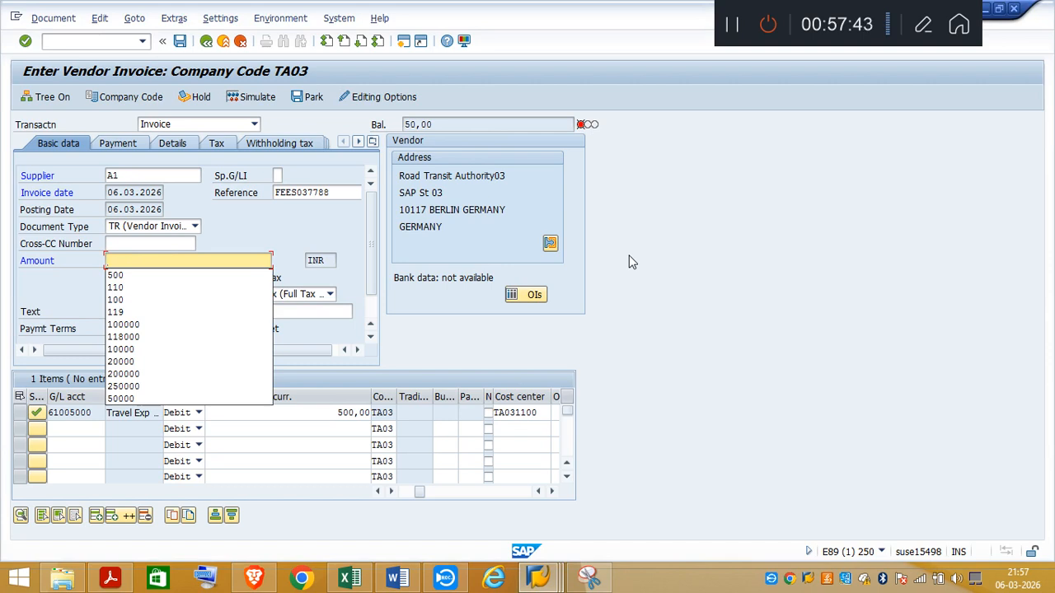
type("550")
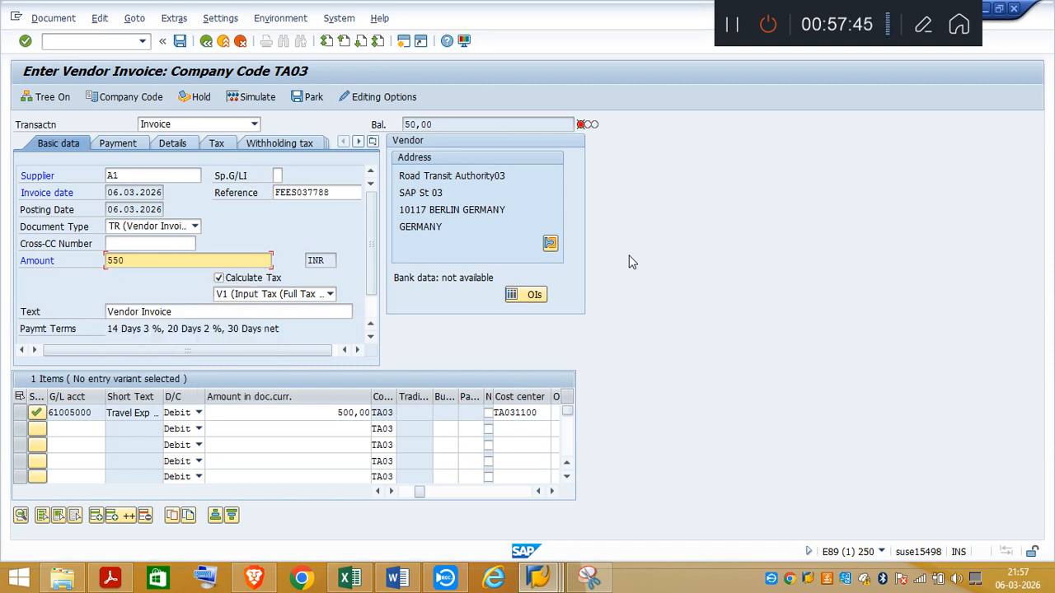
key("Return")
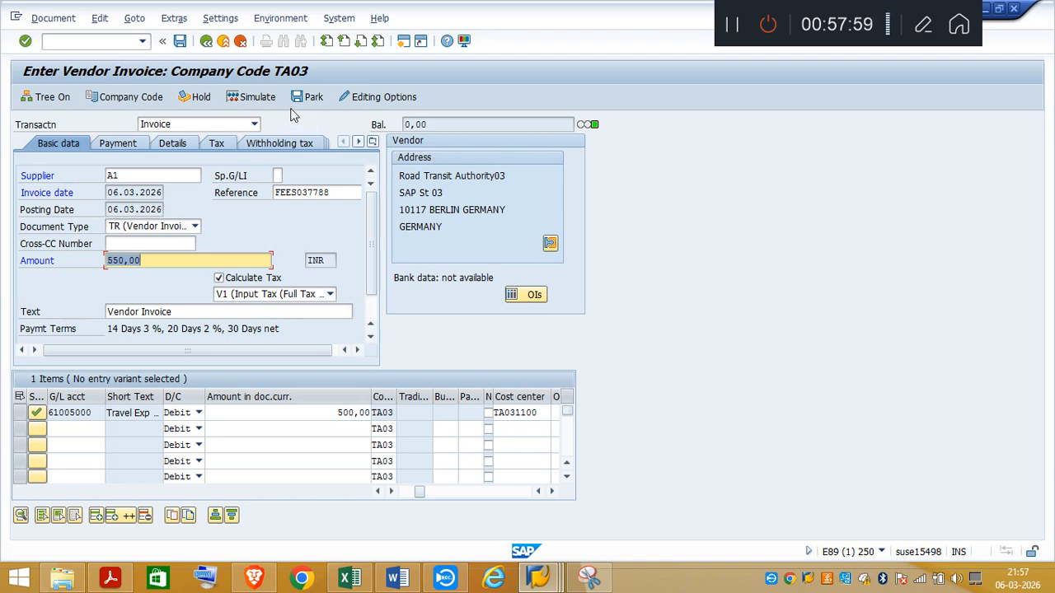
Step: Simulate the vendor invoice and post it
left_click(259, 98)
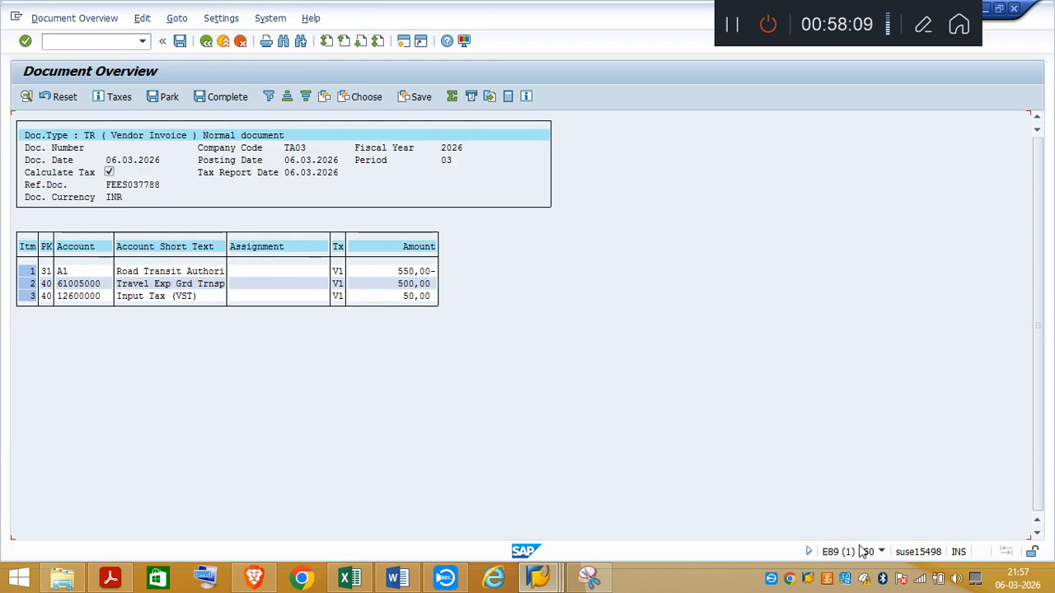
left_click(180, 41)
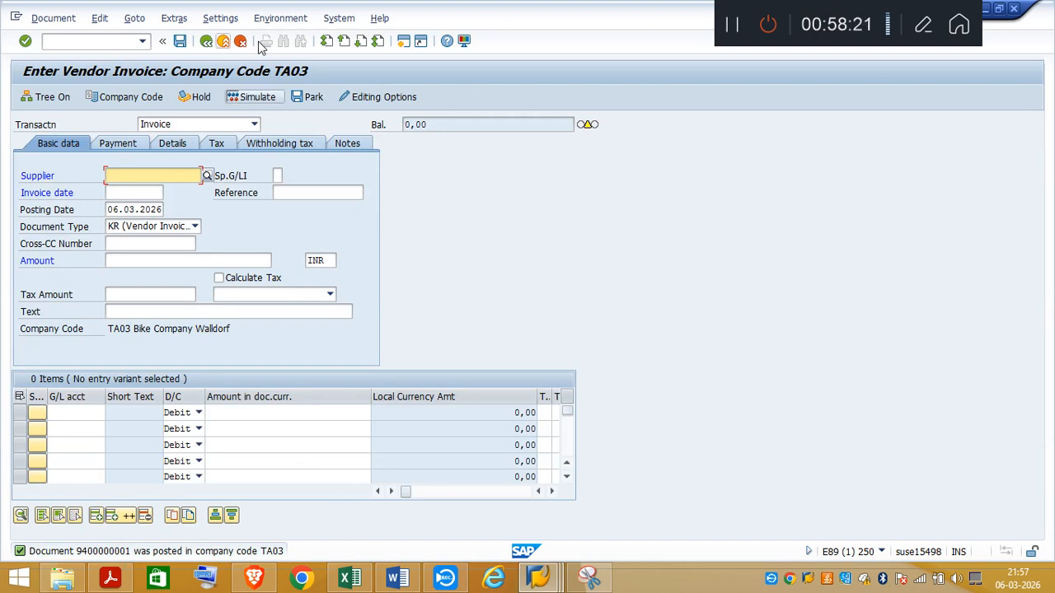
Step: Display the posted invoice document with transaction FB03 and compare it with the requirements in the task PDF
left_click(79, 41)
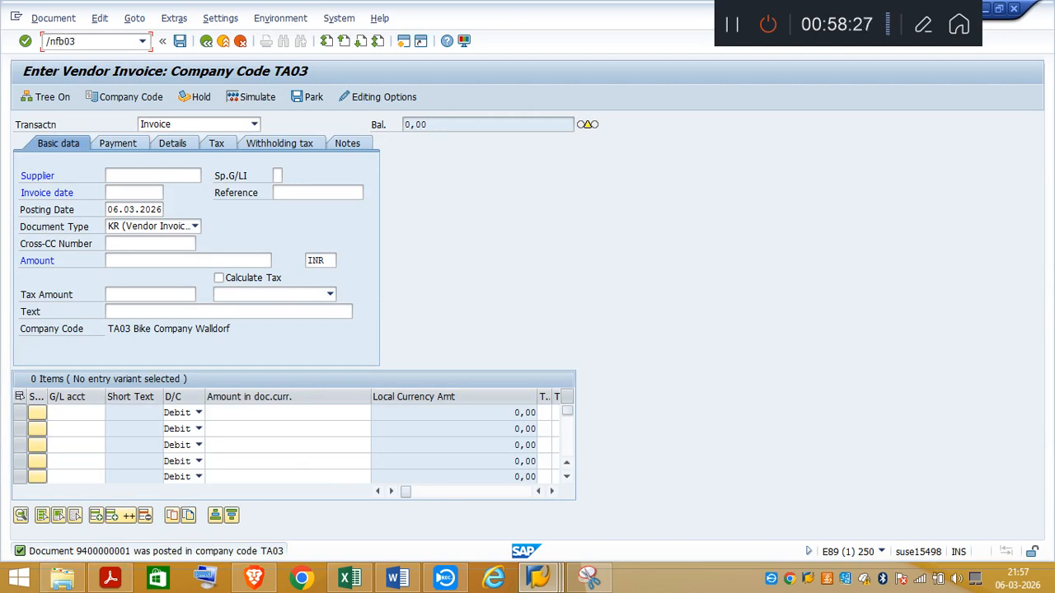
key("Return")
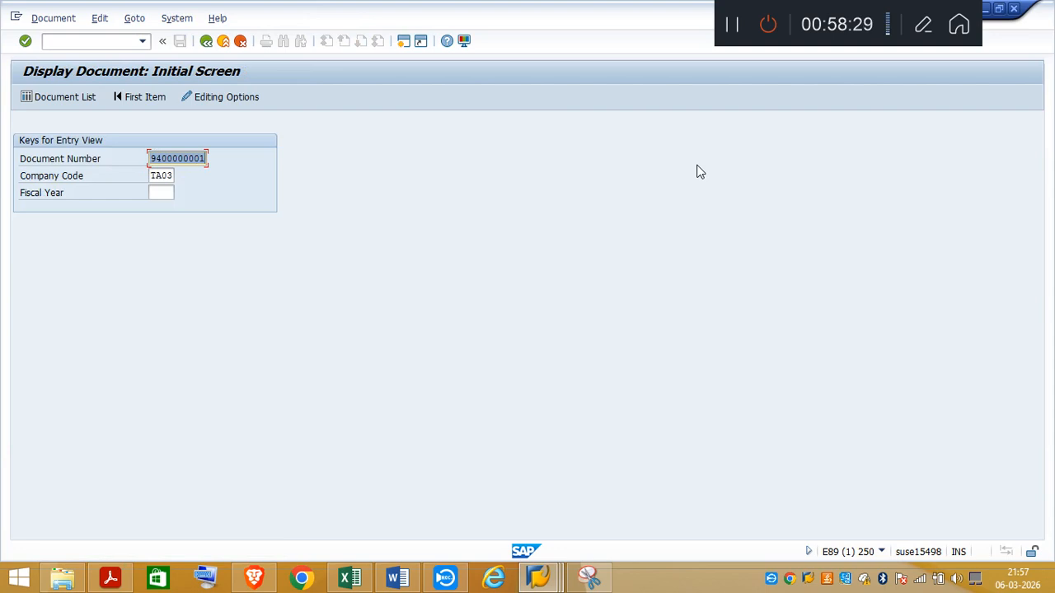
key("Return")
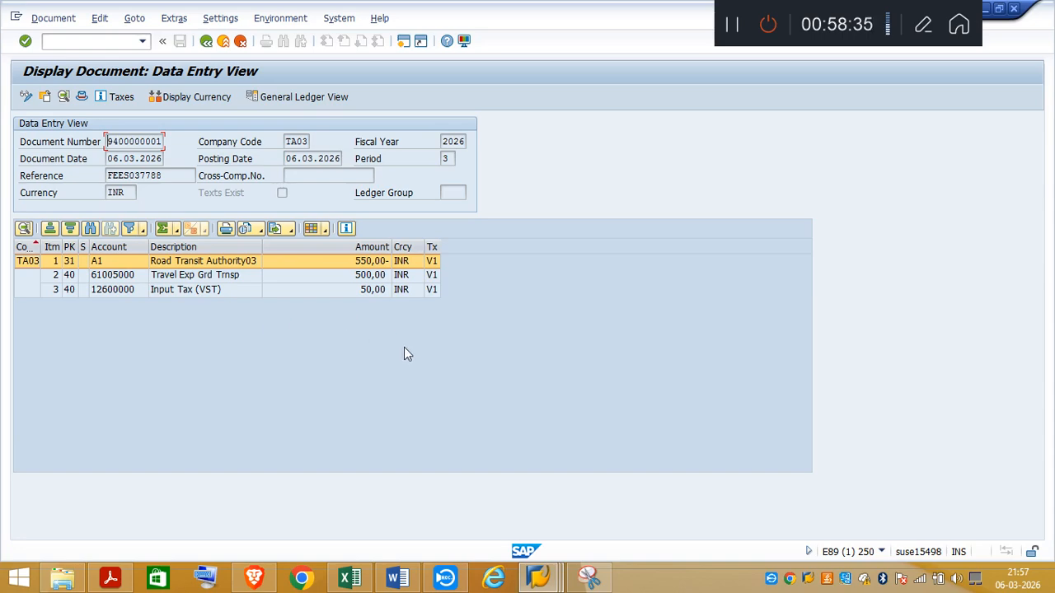
left_click(110, 577)
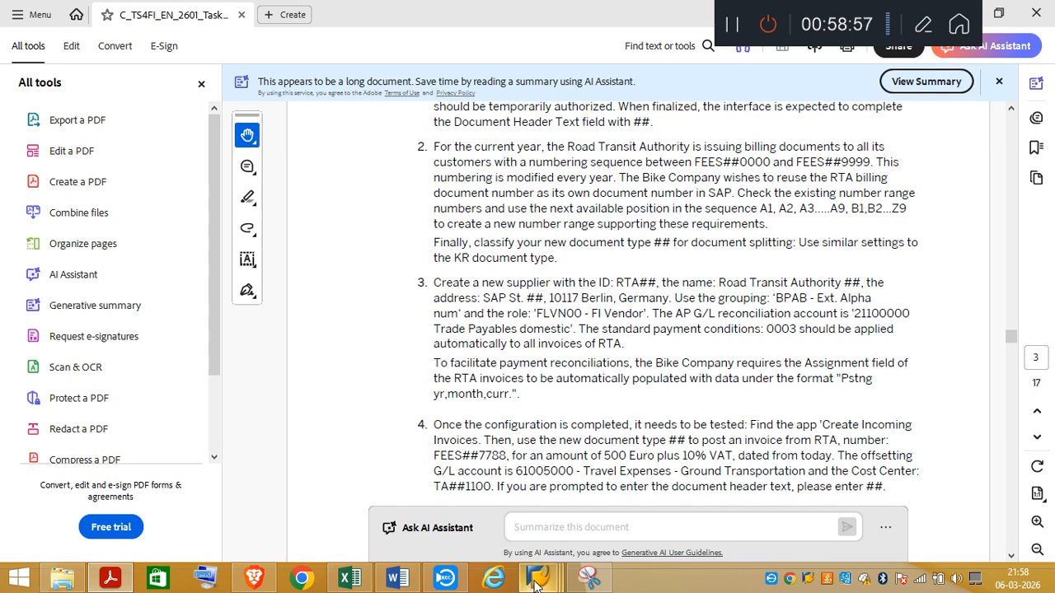
mouse_move(535, 583)
left_click(554, 525)
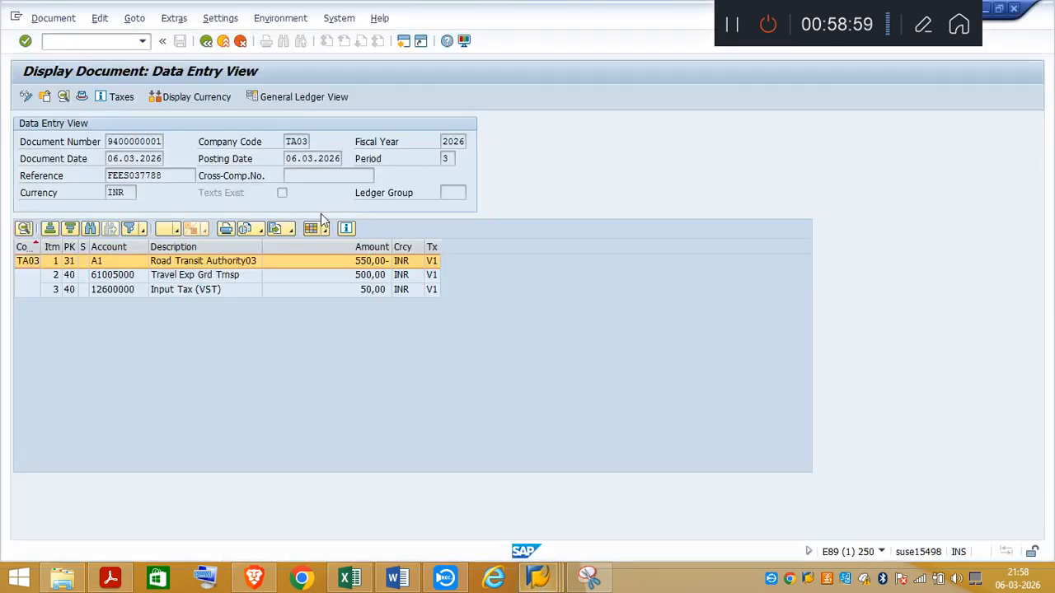
Step: Run the Vendor Line Item Display for the open items of vendor A1 in company code TA03
left_click(76, 43)
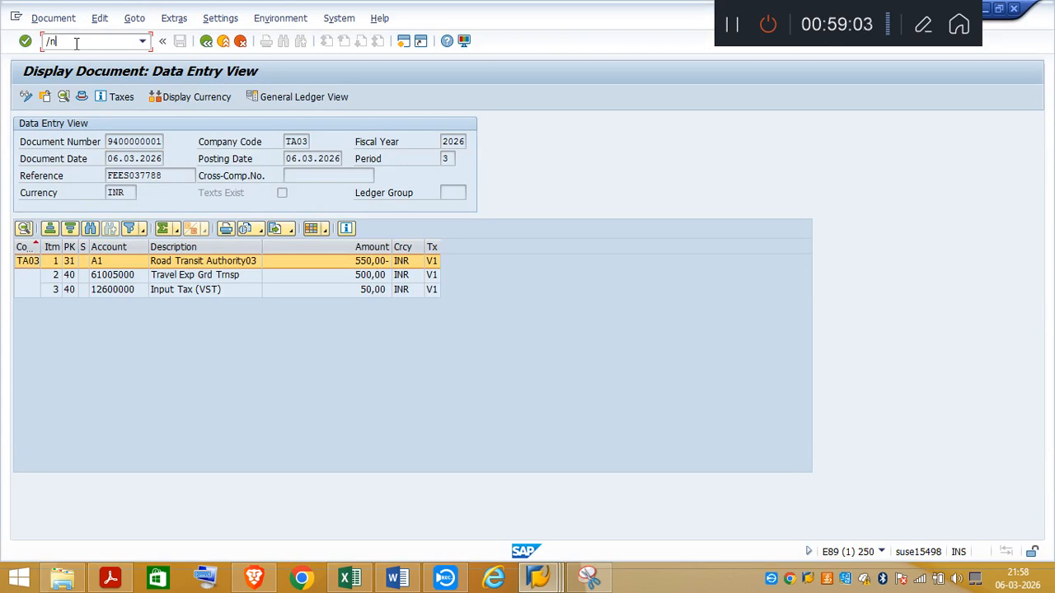
type("/nfbl1n")
key("Return")
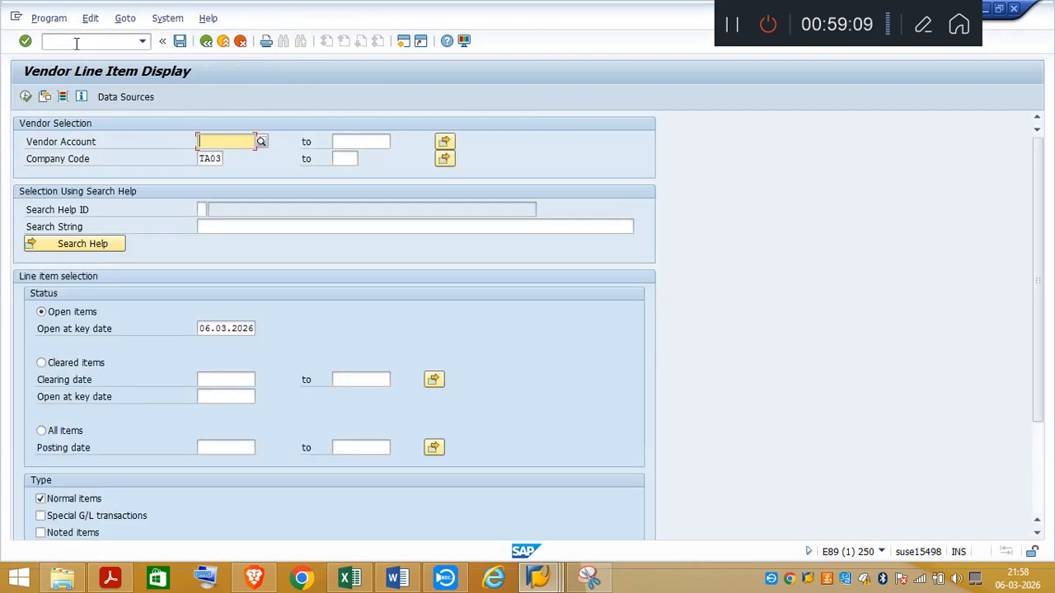
type("A1")
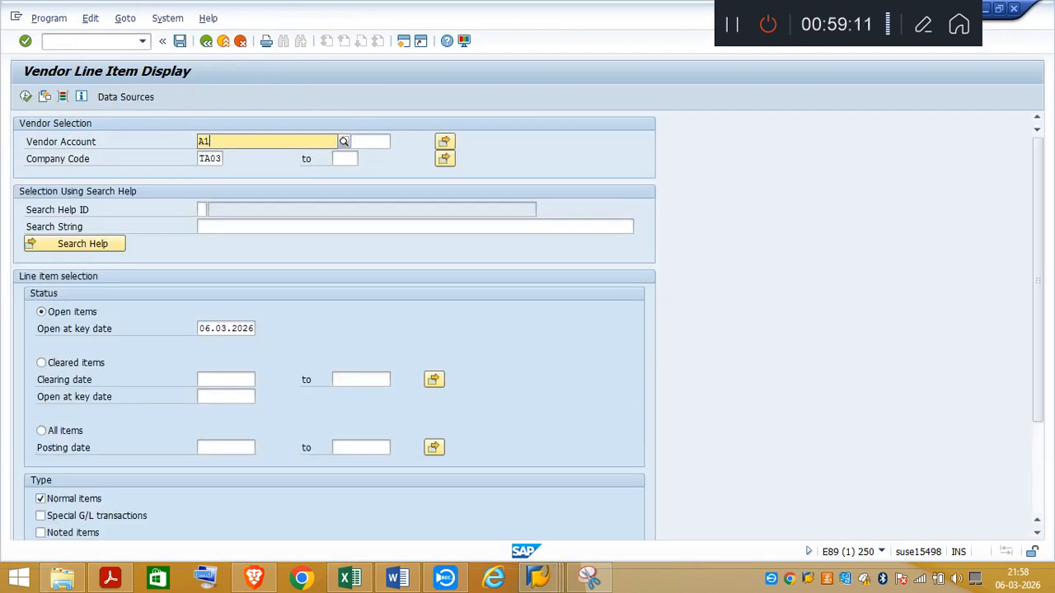
left_click(76, 42)
key("Return")
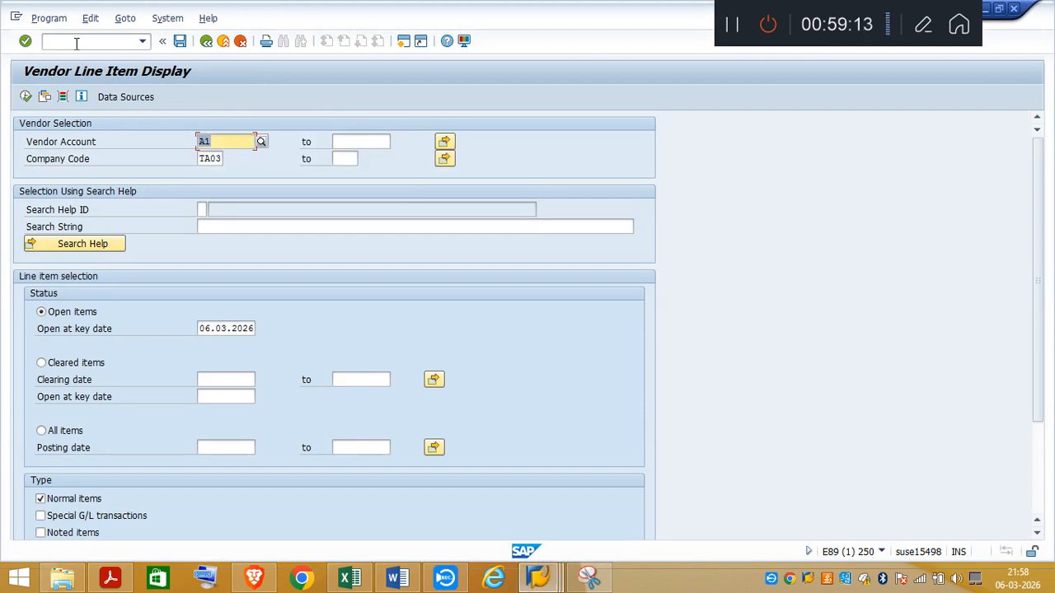
left_click(27, 97)
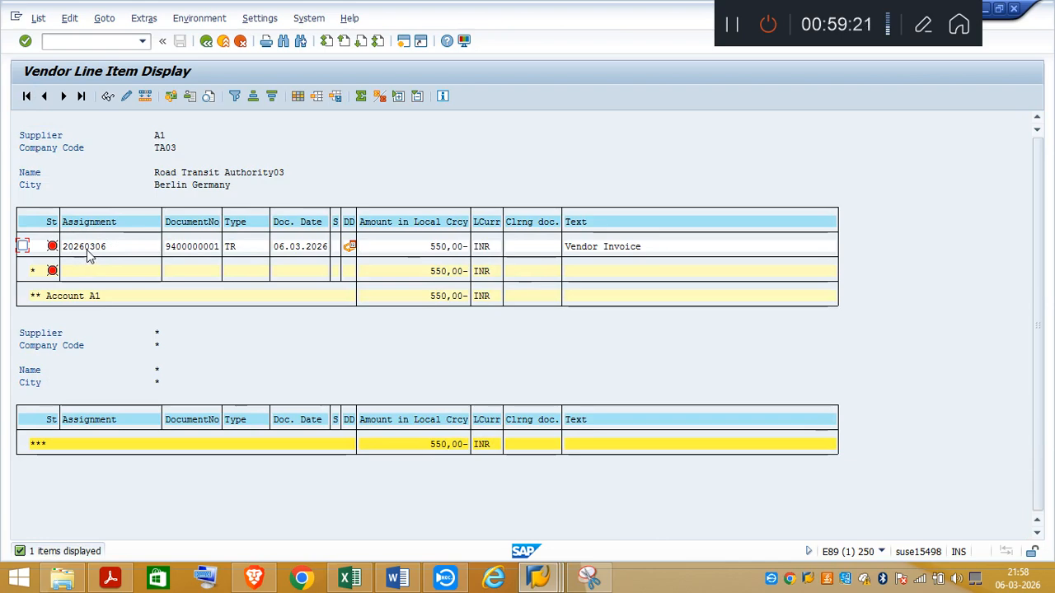
Step: Compare the vendor line item's assignment and document details in SAP with the Unit 1 Task 3 requirements in the PDF
left_click(110, 578)
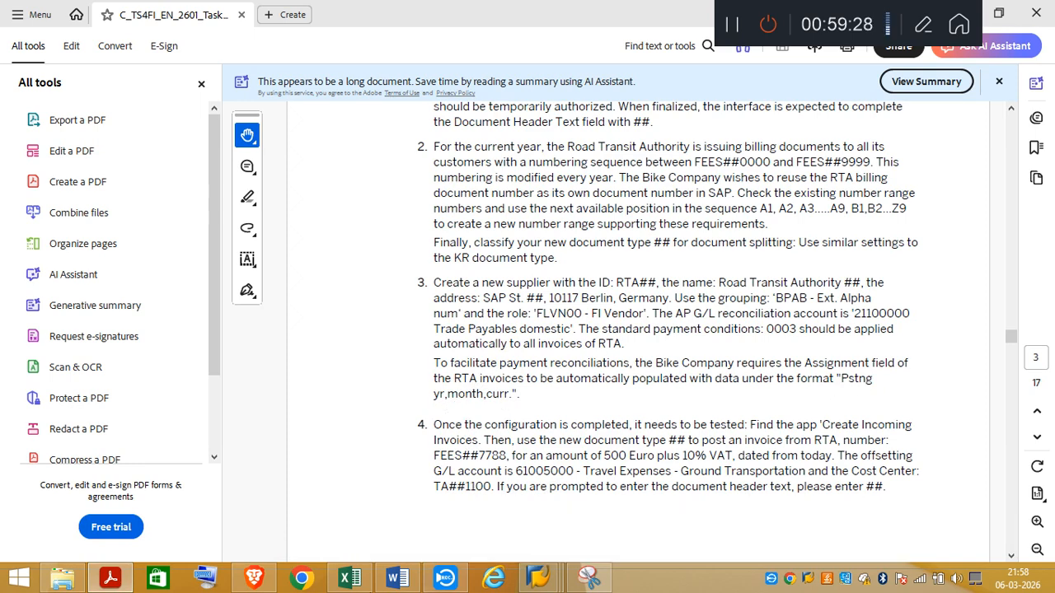
mouse_move(539, 577)
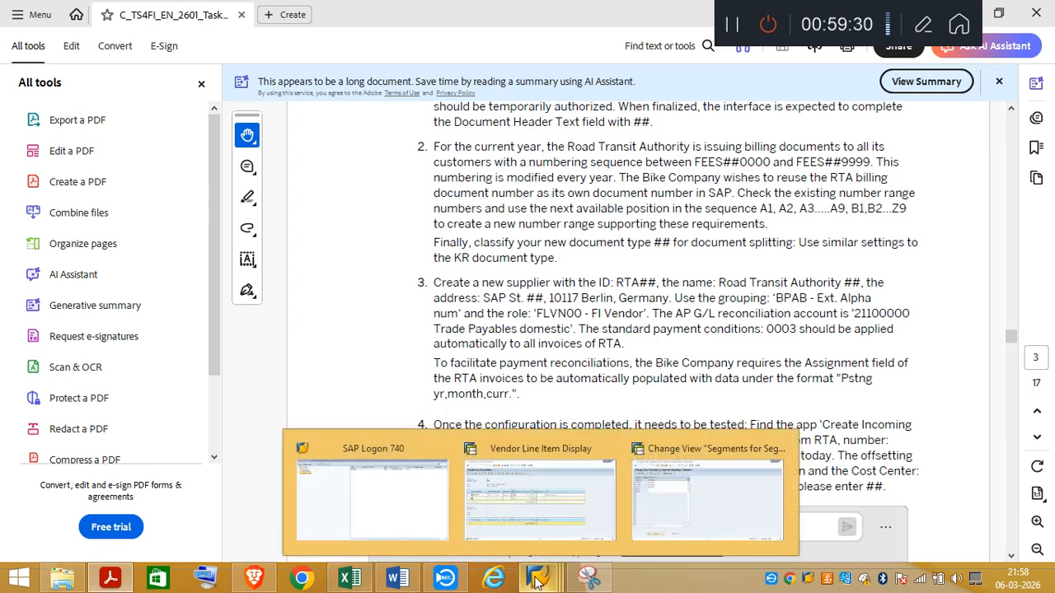
left_click(544, 534)
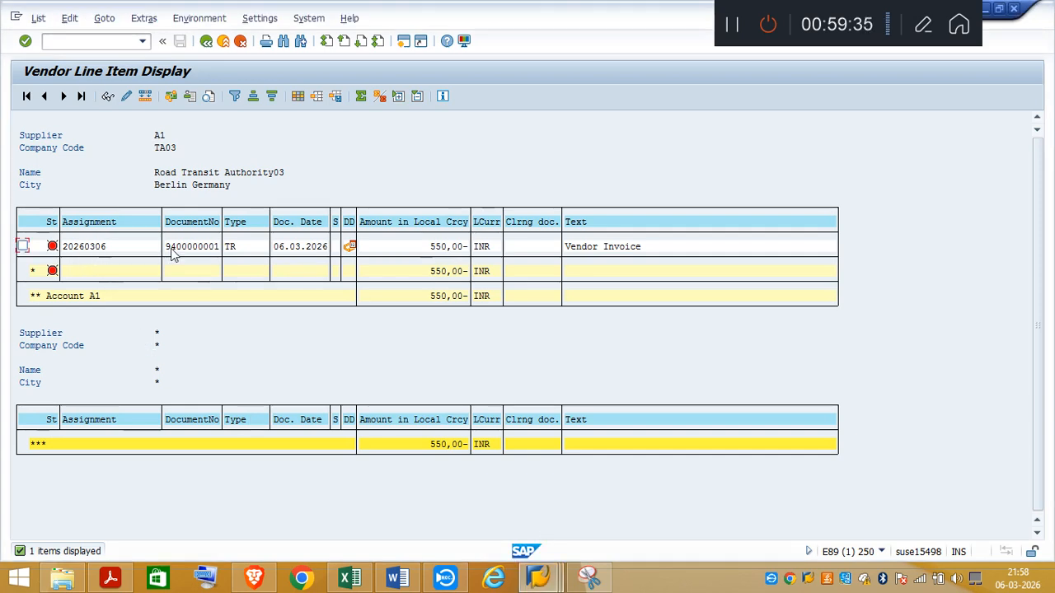
mouse_move(351, 249)
left_click(119, 576)
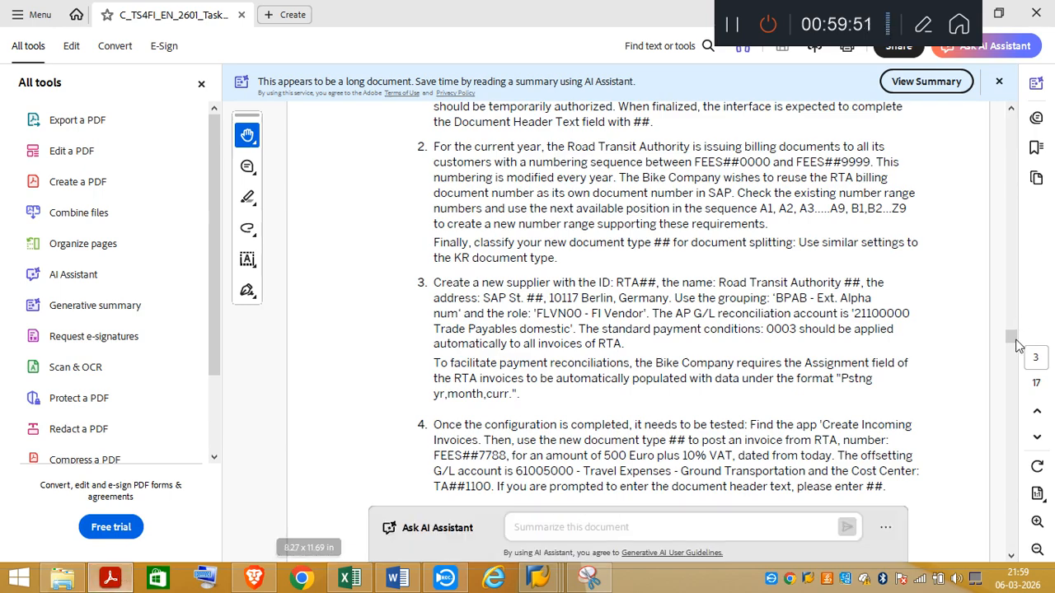
left_click(1011, 109)
scroll(1011, 115, "up", 10)
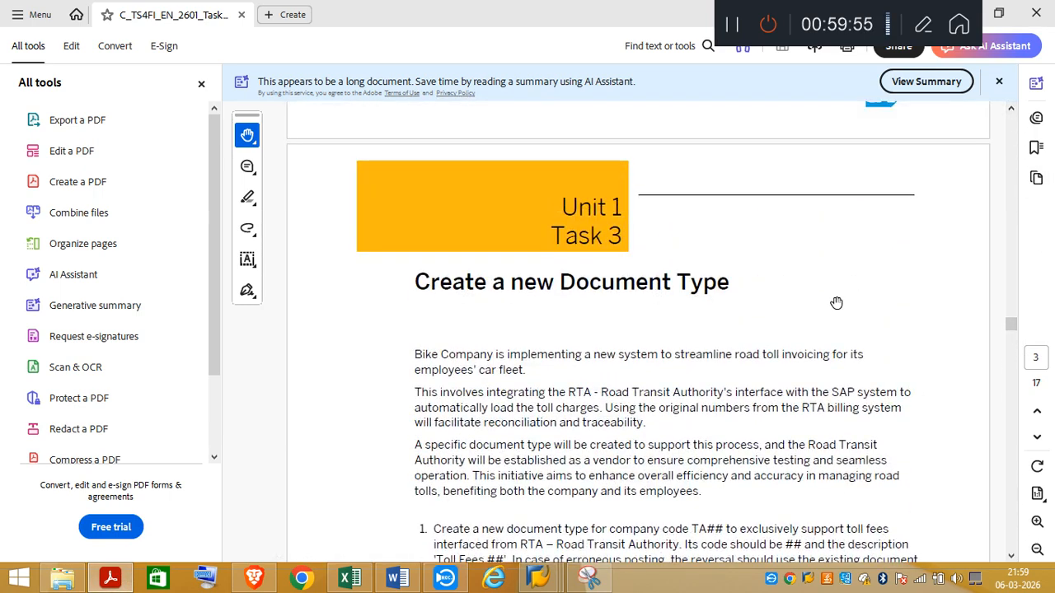
scroll(1012, 559, "down", 15)
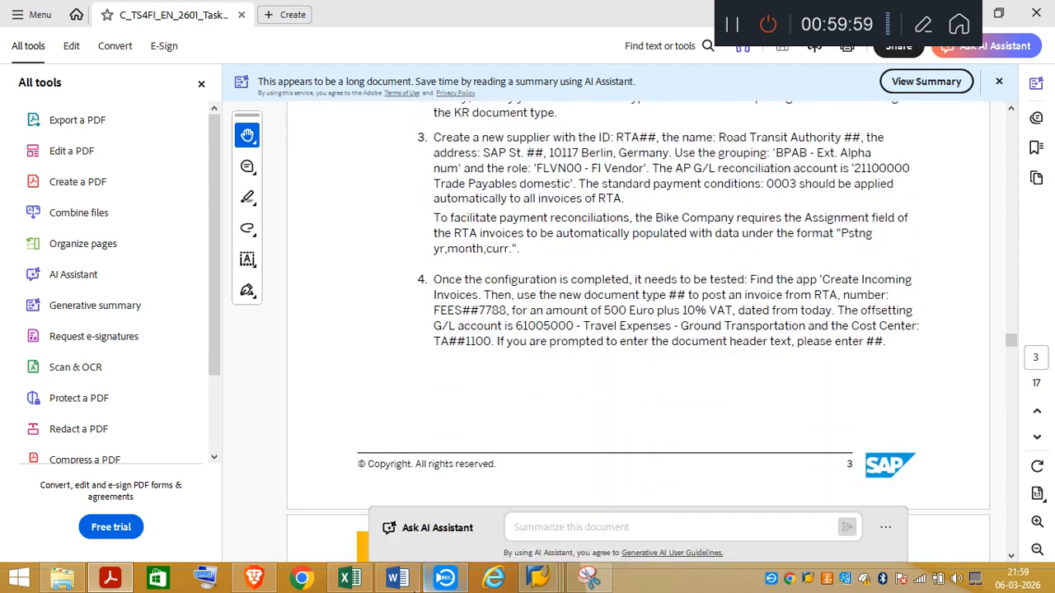
Step: In the Excel notes, enter FB60 in cell F645 and write the note "Check the line item using Tcode" in C647
left_click(350, 577)
type("FB60")
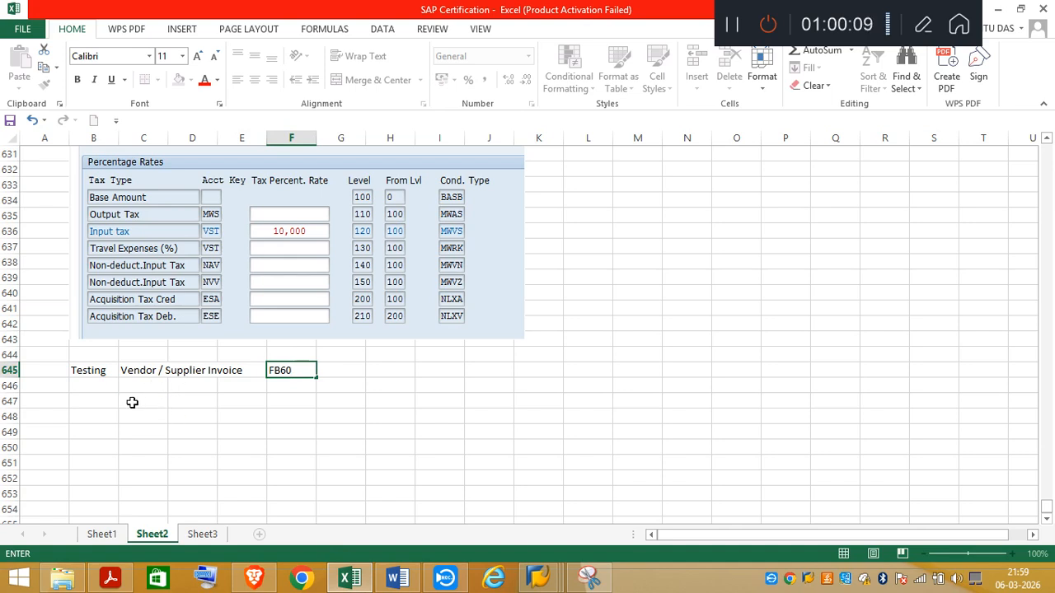
left_click(132, 401)
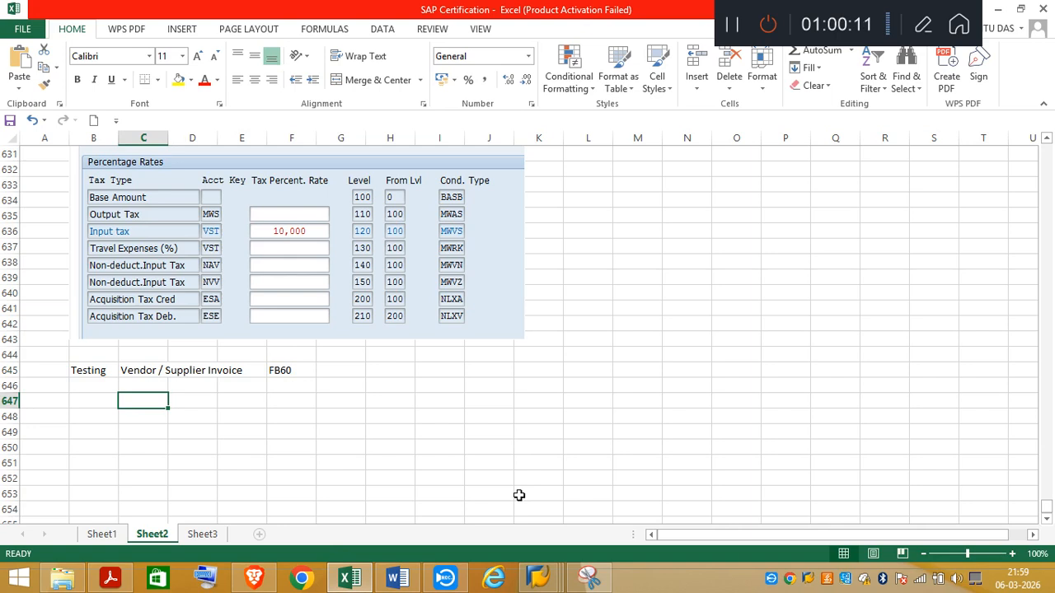
type("Check ")
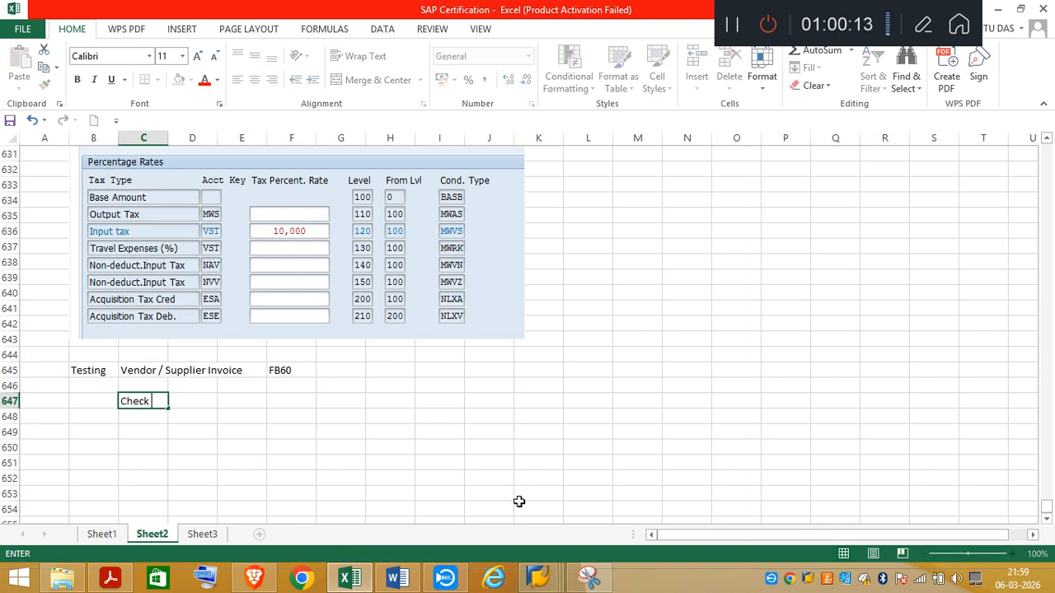
type("the line item u")
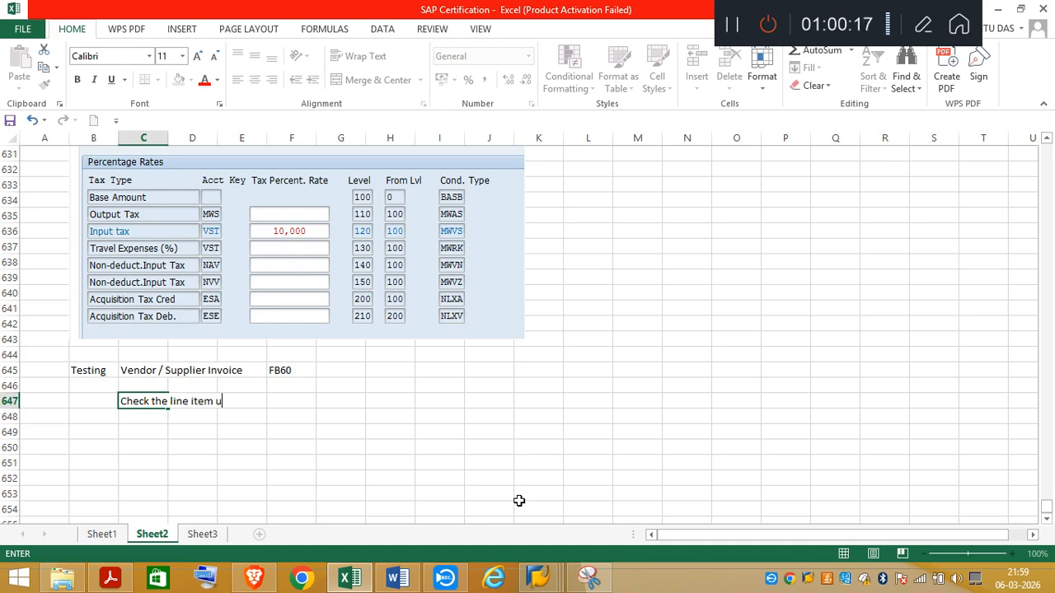
type("sing  Tcode")
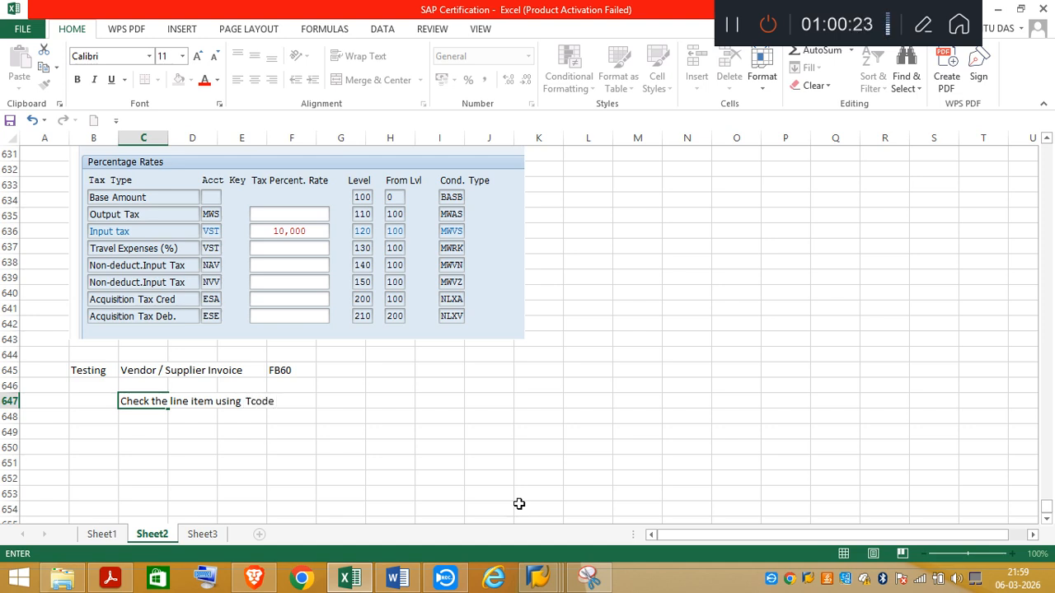
type("1N")
Step: Look up the vendor line item transaction code in SAP's command history and complete the Excel note in C647 with FBL1N
left_click(536, 578)
left_click(531, 514)
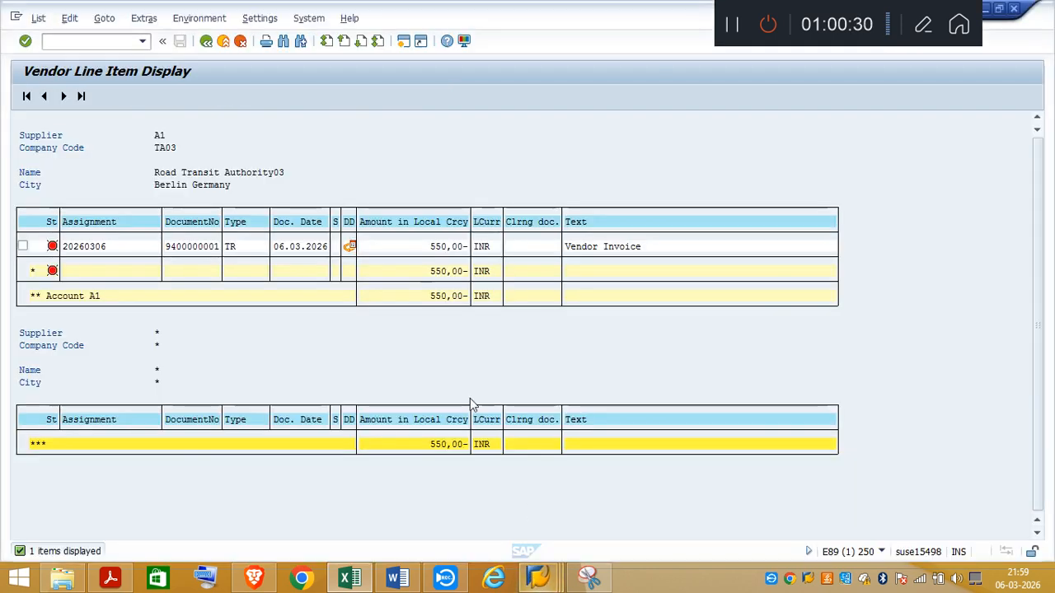
left_click(144, 42)
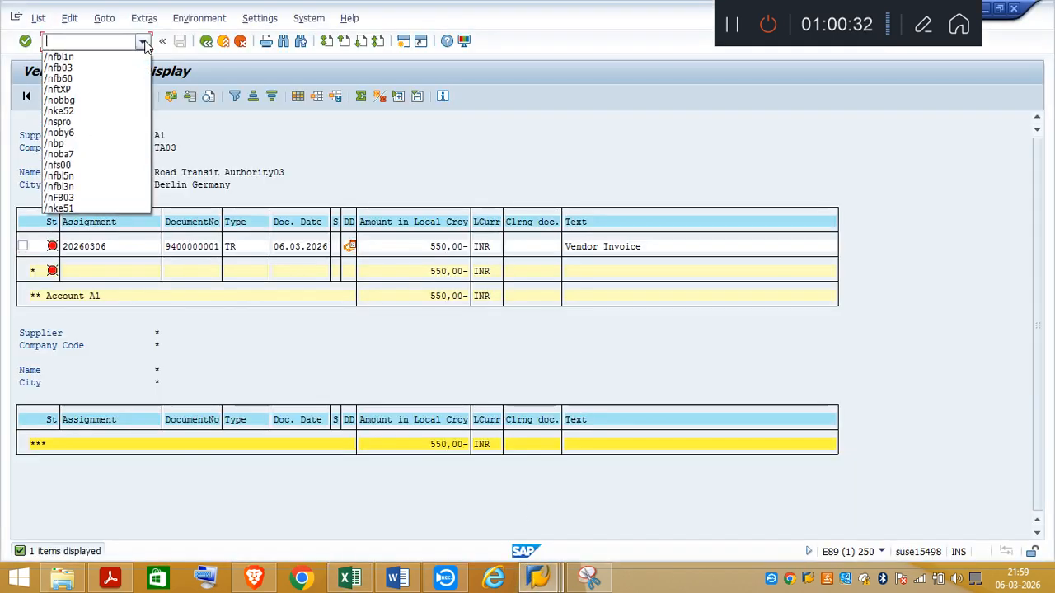
left_click(85, 61)
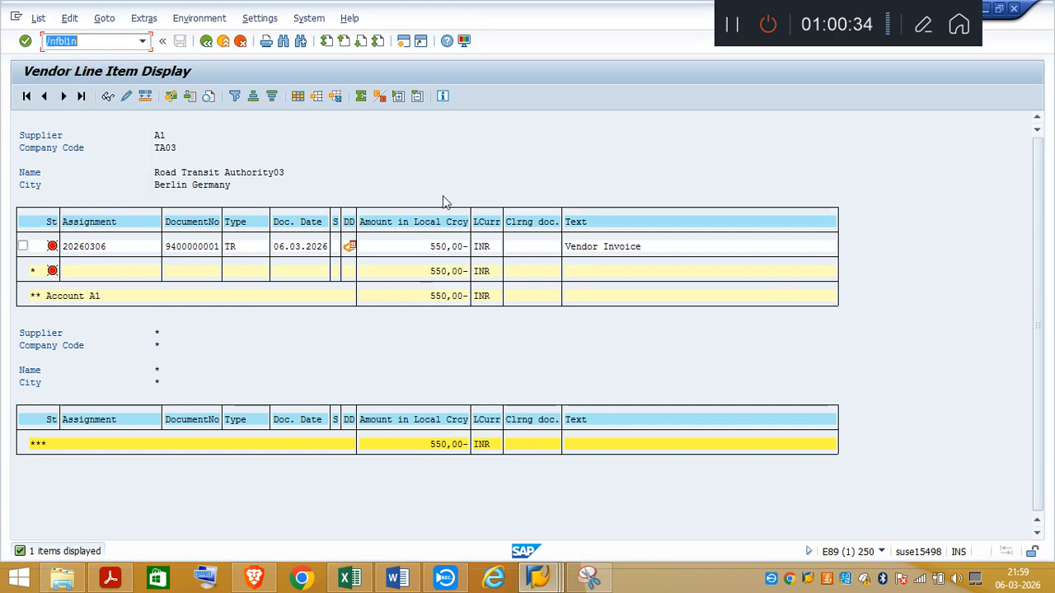
key("Return")
Step: Open the vendor invoice line item's details in SAP, capture them with Snipping Tool, and highlight the Assignment field in yellow on the snip
double_click(313, 246)
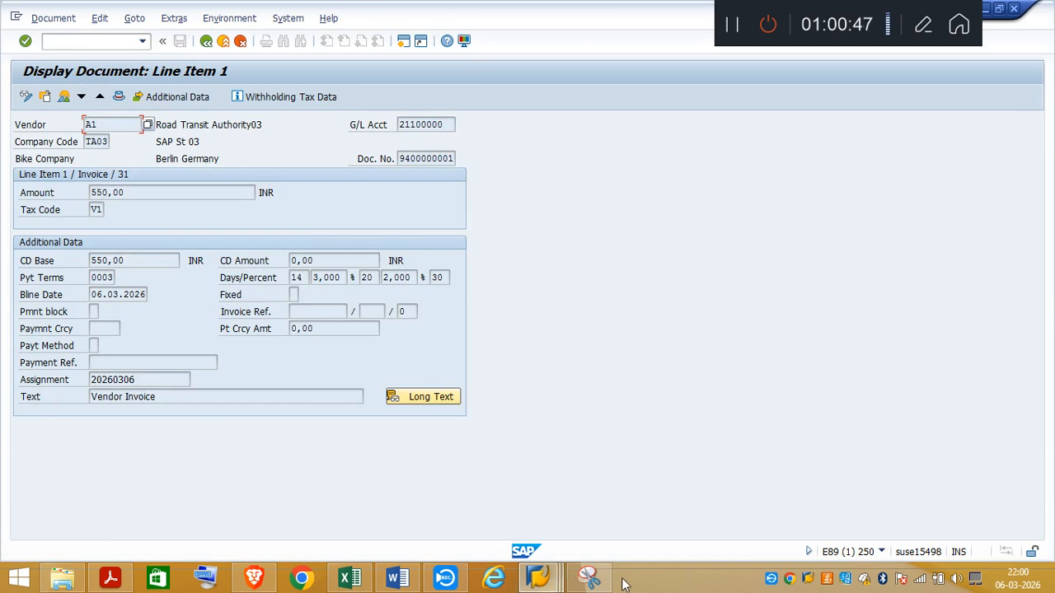
left_click(588, 577)
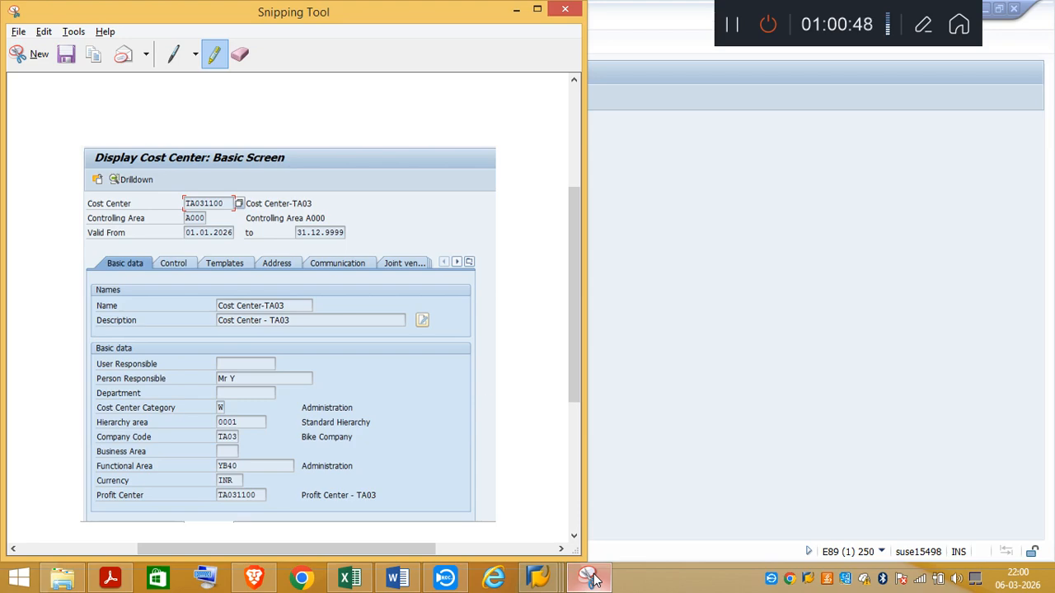
left_click(33, 54)
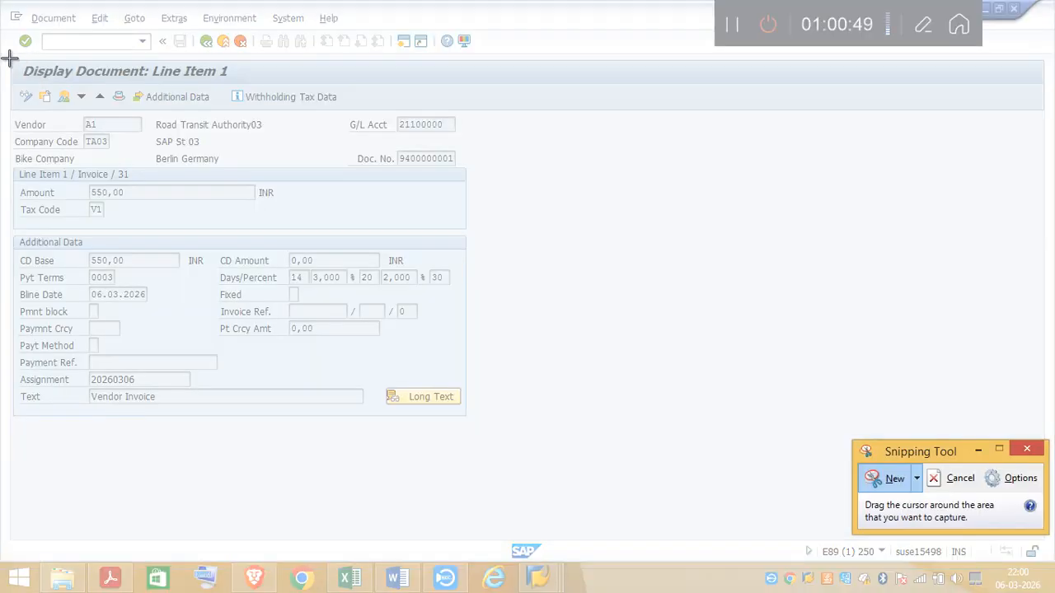
left_click_drag(8, 56, 477, 428)
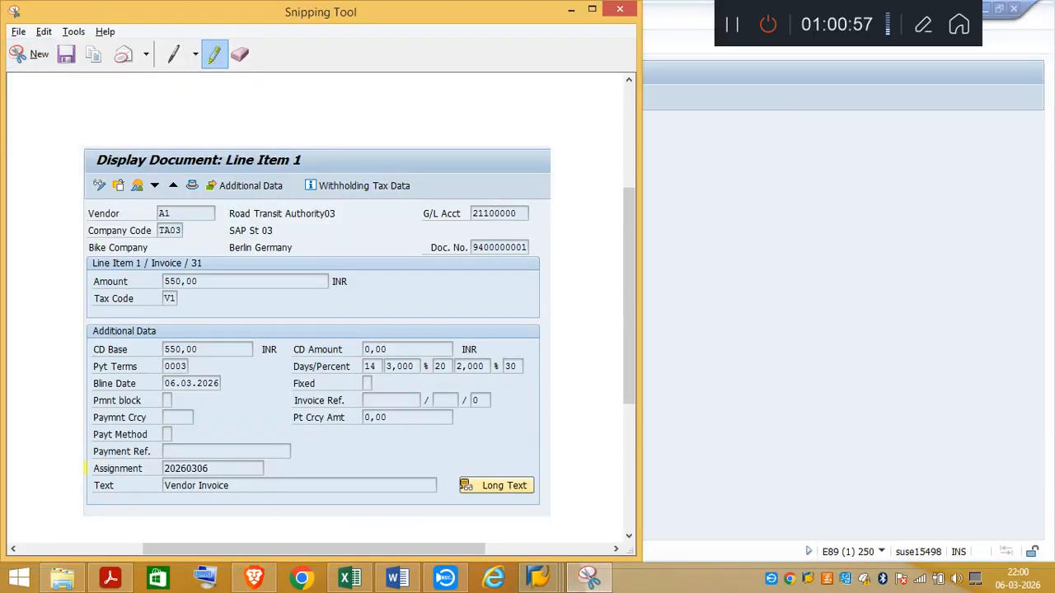
left_click_drag(86, 468, 228, 470)
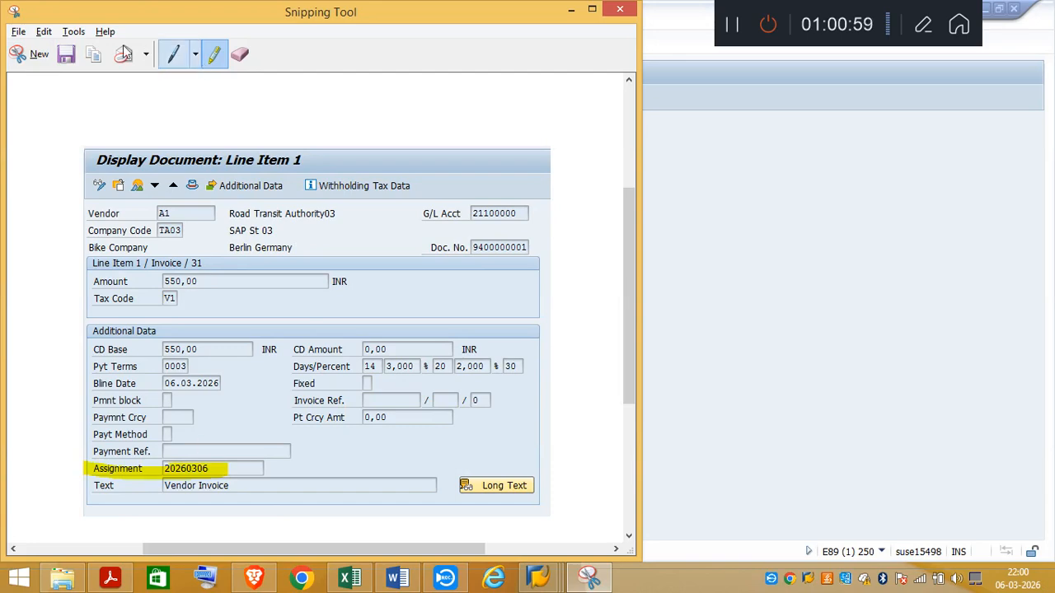
left_click(571, 9)
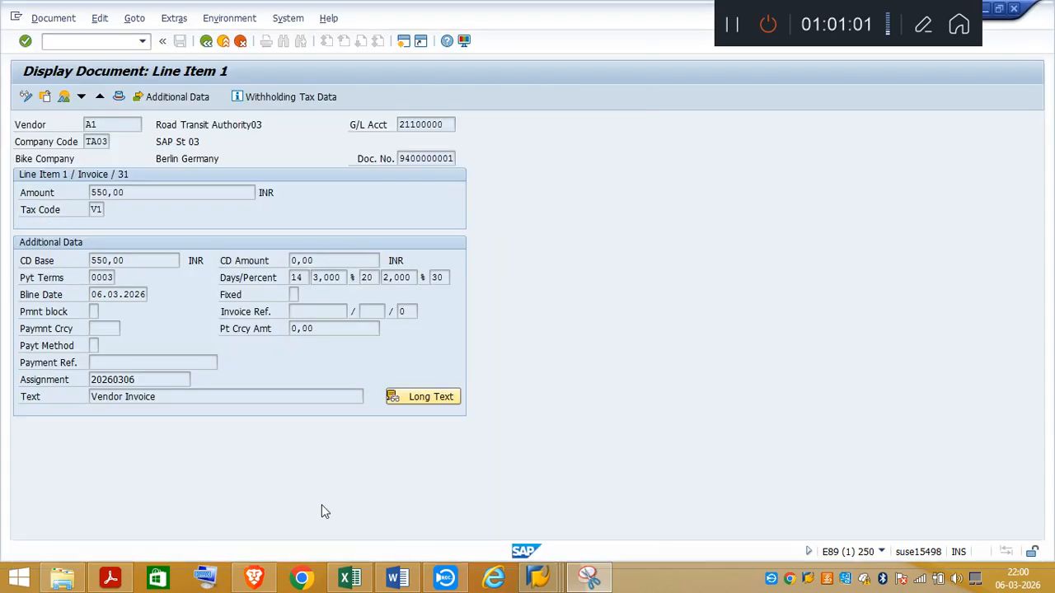
Step: Paste the line item screenshot into Excel's Sheet2 at cell B650, below the FBL1N note
left_click(349, 578)
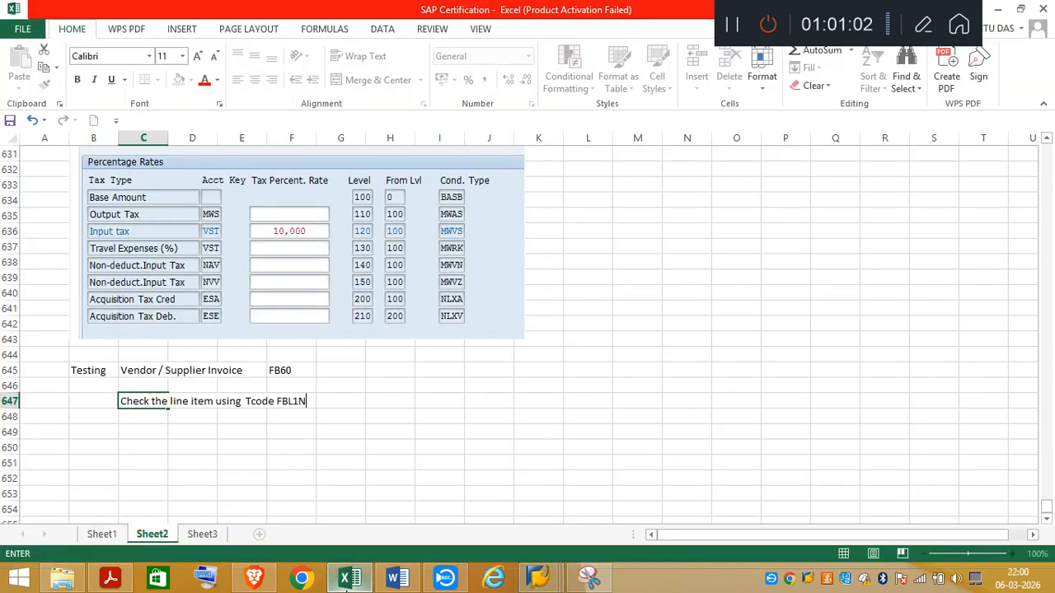
left_click(88, 454)
key("ctrl+v")
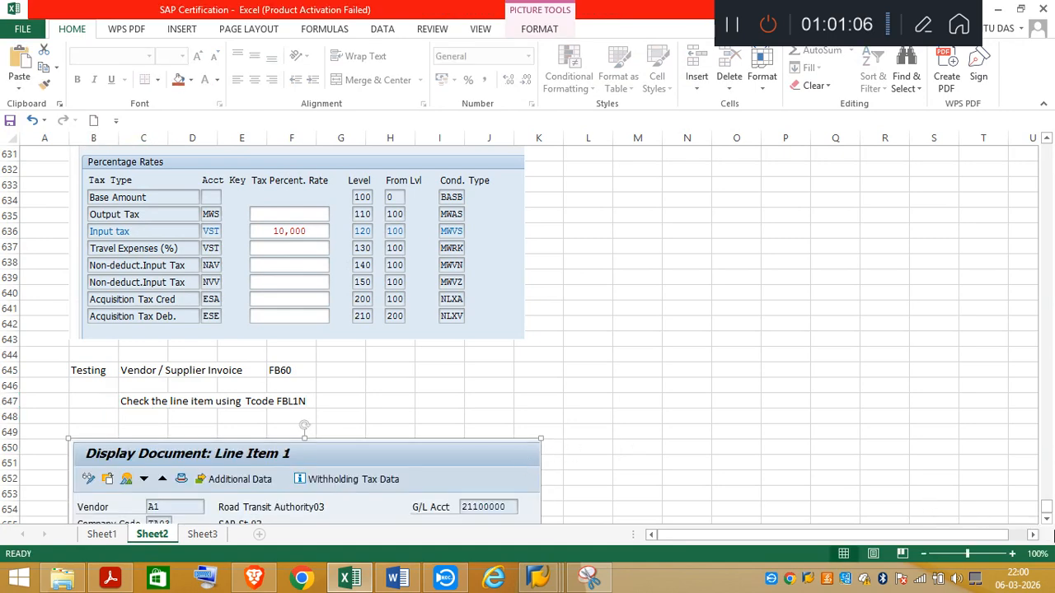
Step: Write the note "Assignment number is automatically populated" in cell B675, beneath the pasted screenshot
left_click(1047, 519)
left_click_drag(1047, 521, 1047, 520)
left_click(80, 479)
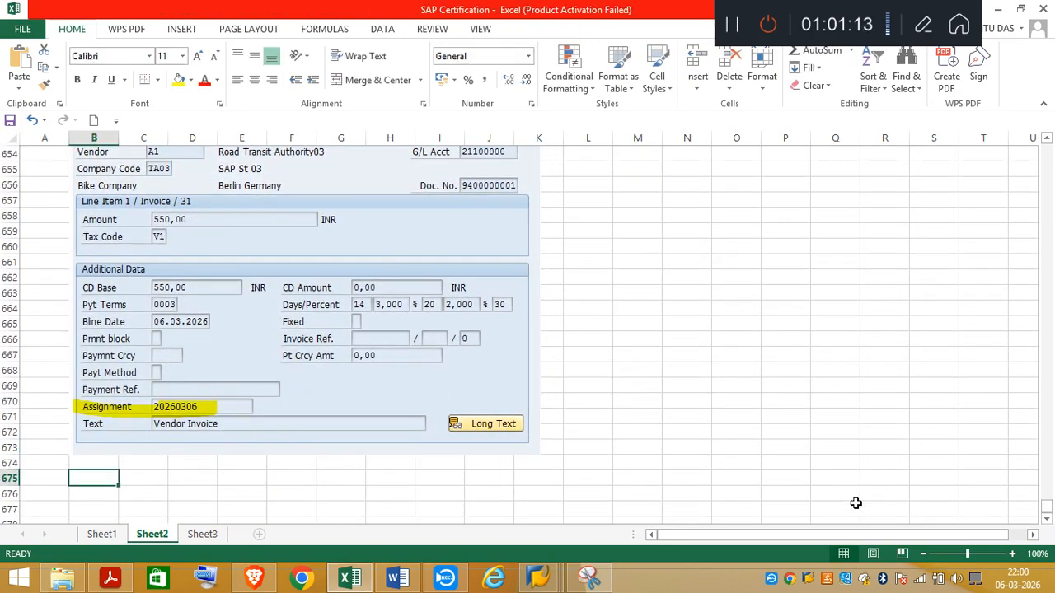
type("Assign")
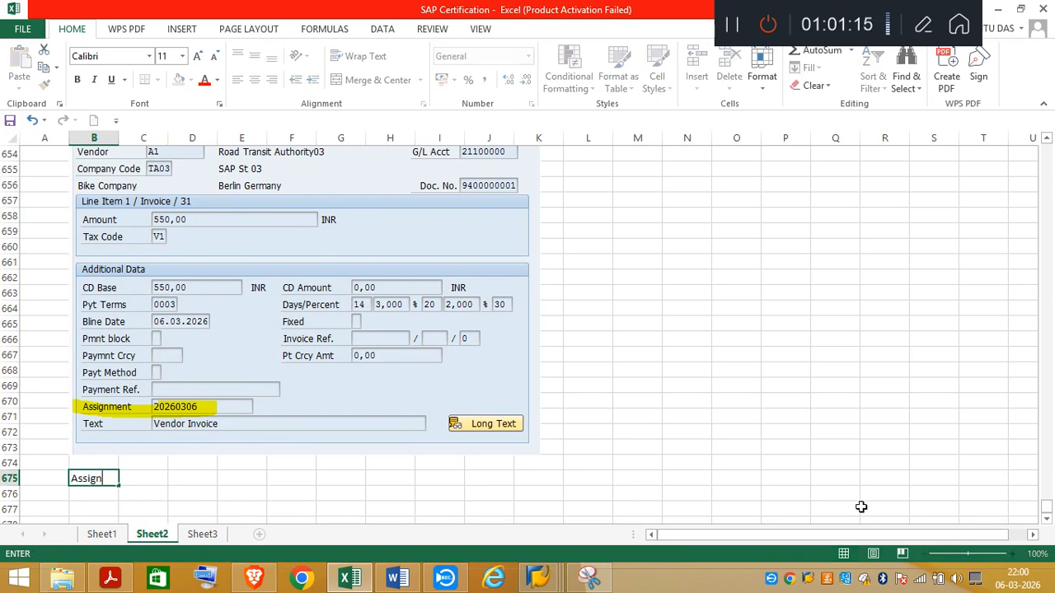
type("ment numbe")
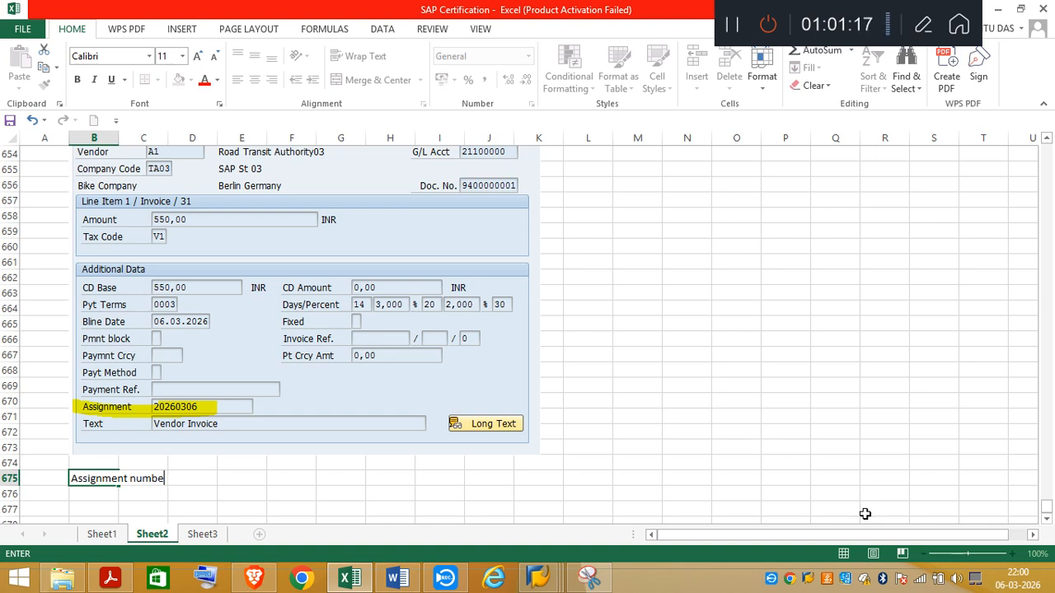
type("r is automatically")
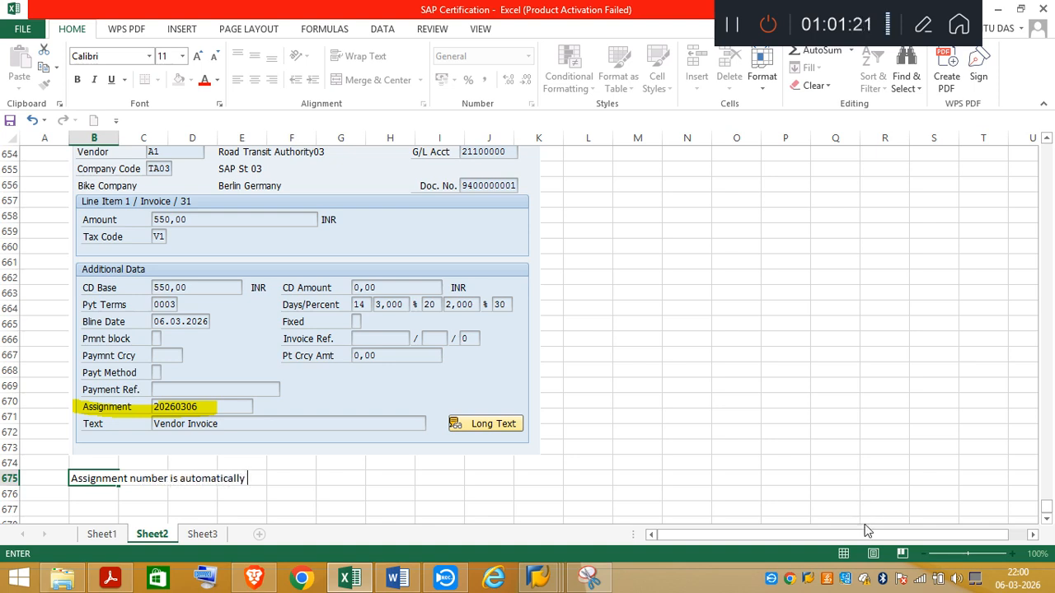
type(" populated")
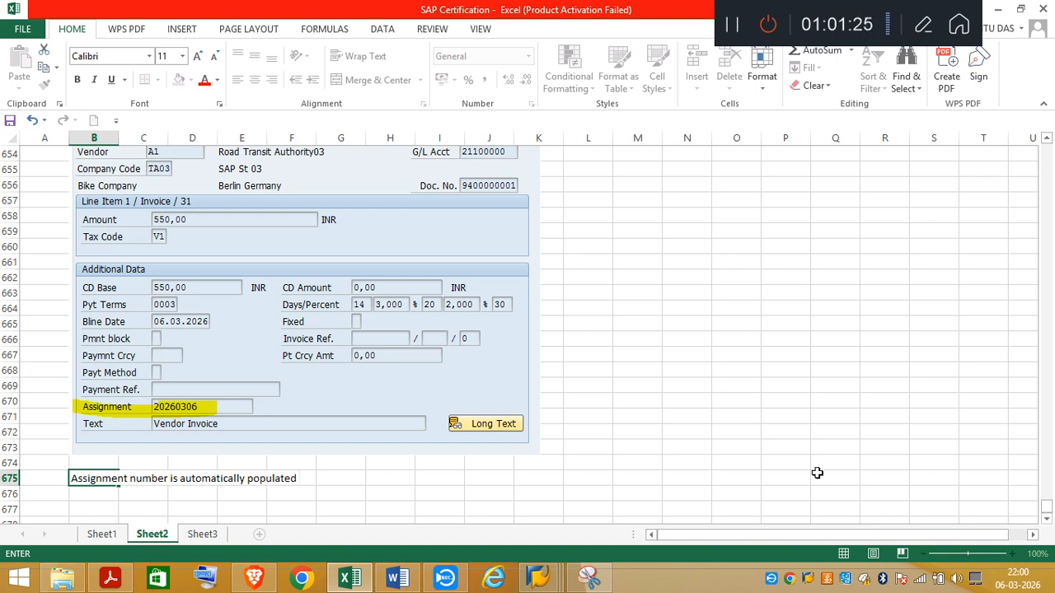
Step: Switch to the task PDF in Acrobat and go to the Unit 1 Task 4 page on closing operations
left_click(110, 579)
scroll(1019, 300, "up", 1)
left_click_drag(1010, 319, 995, 357)
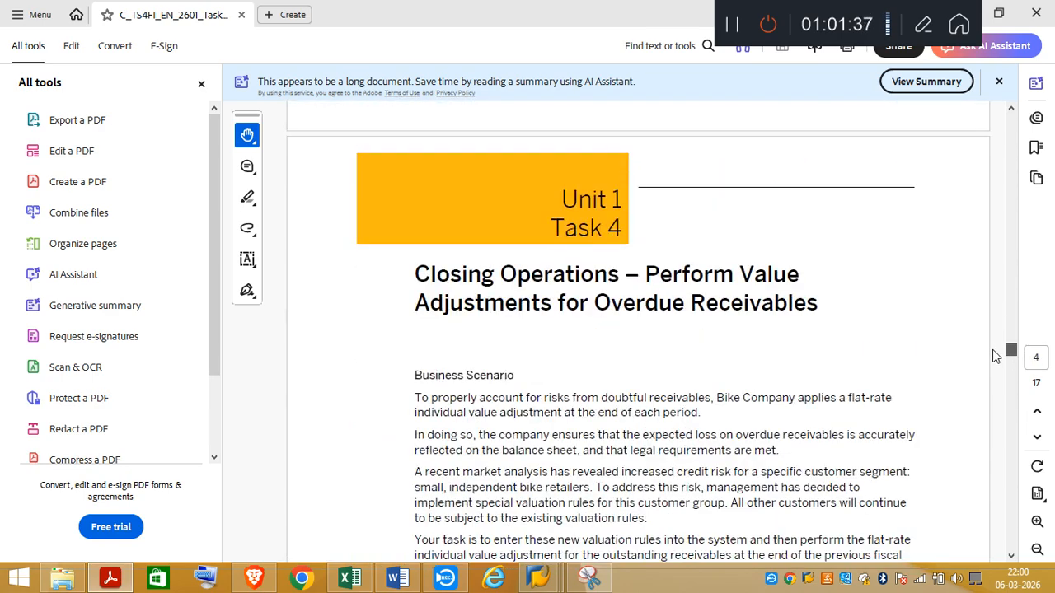